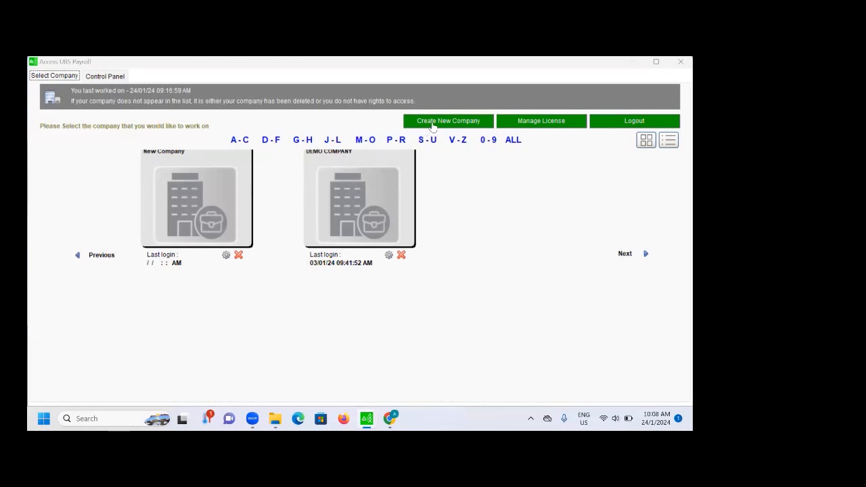
# Start a new company named ABC so its data folder paths update to ABC.
pyautogui.click(433, 124)
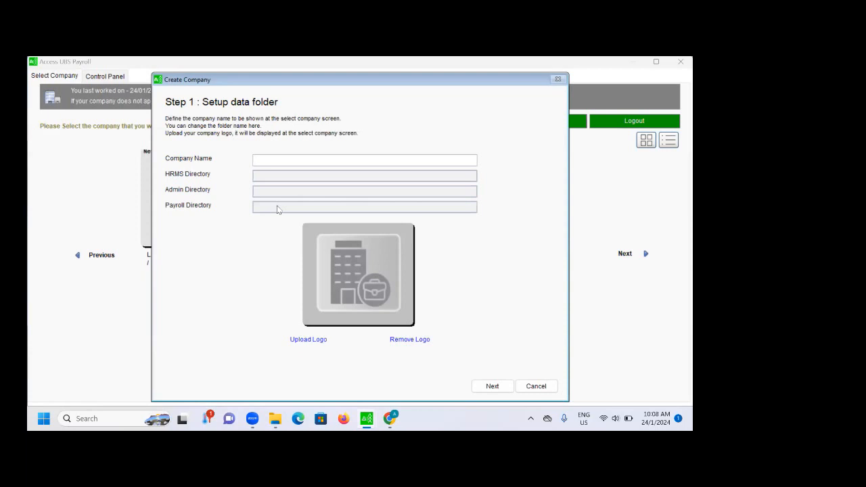
pyautogui.write('ABCCOMPANY AASASASASASA')
pyautogui.press('Tab')
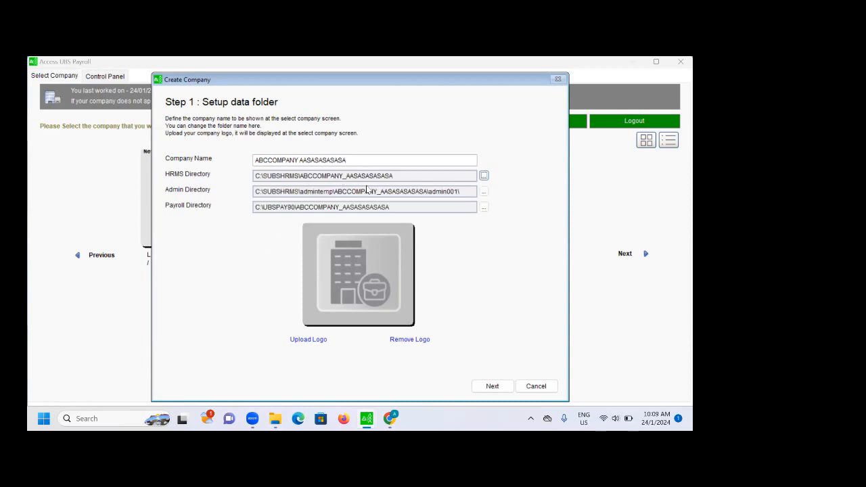
pyautogui.moveTo(363, 160); pyautogui.dragTo(253, 163)
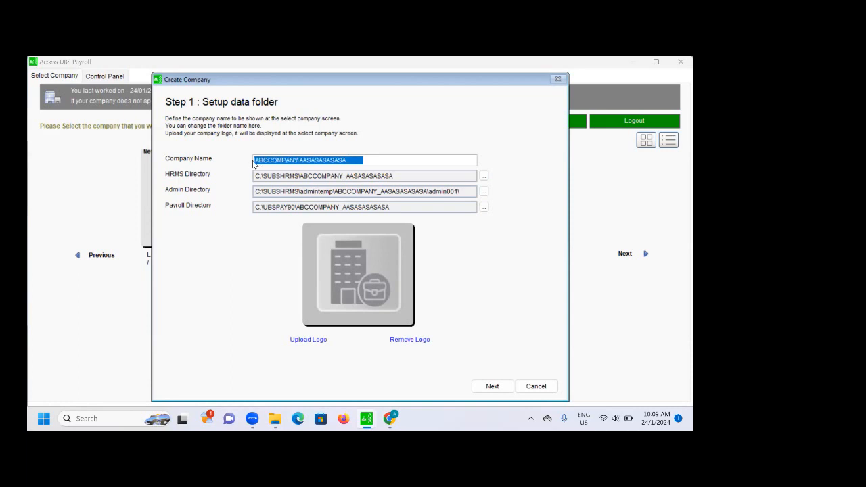
pyautogui.write('ABC')
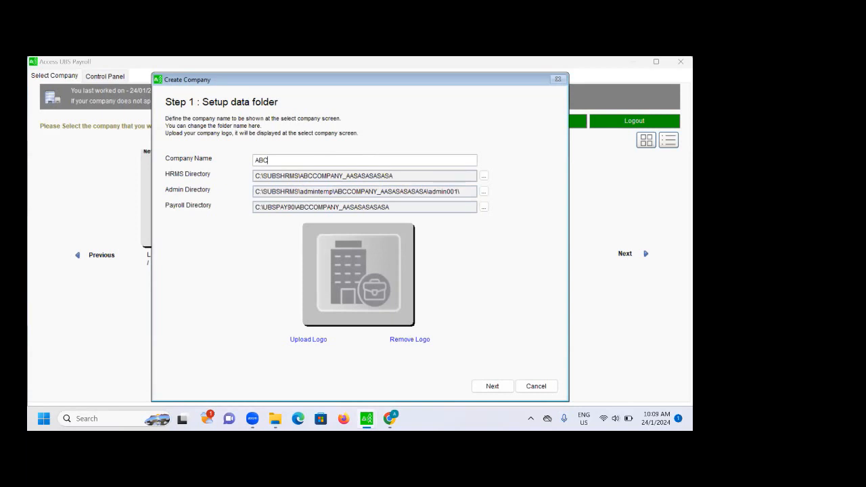
pyautogui.press('Tab')
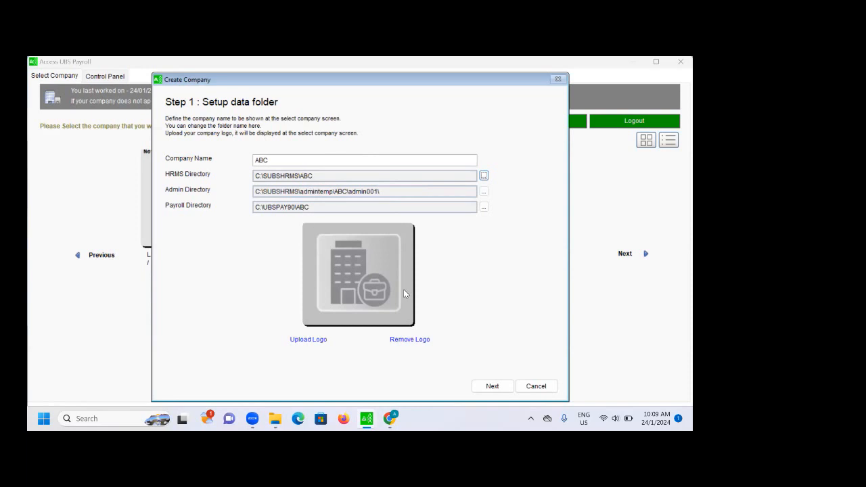
# Step through the wizard with new data and generate ABC's data files.
pyautogui.click(484, 388)
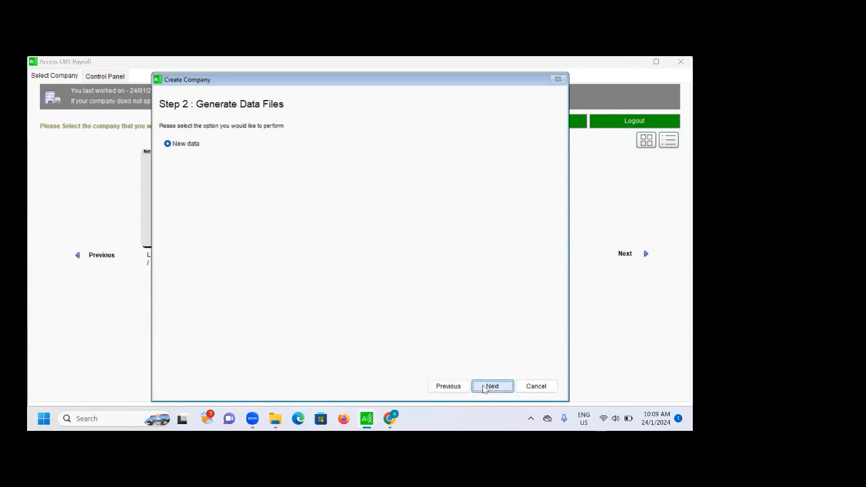
pyautogui.click(484, 389)
pyautogui.click(491, 387)
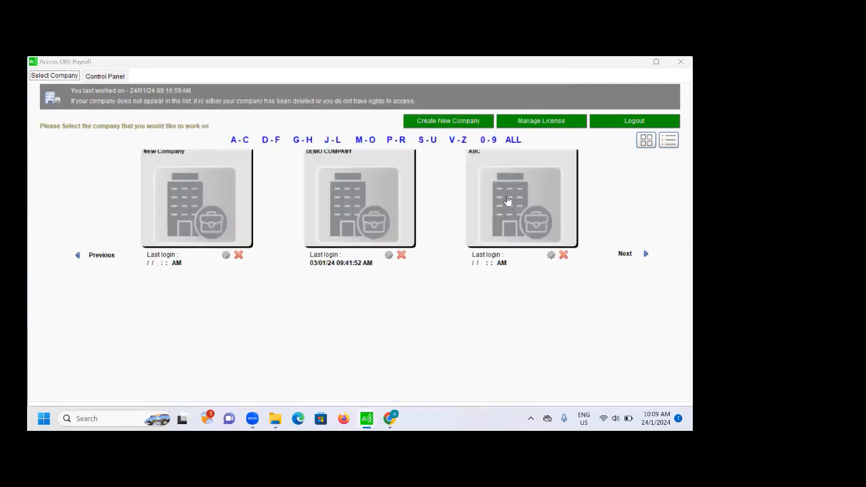
# Rename the ABC company to 'ABC COMPANY 2024', save it, and open it.
pyautogui.click(551, 254)
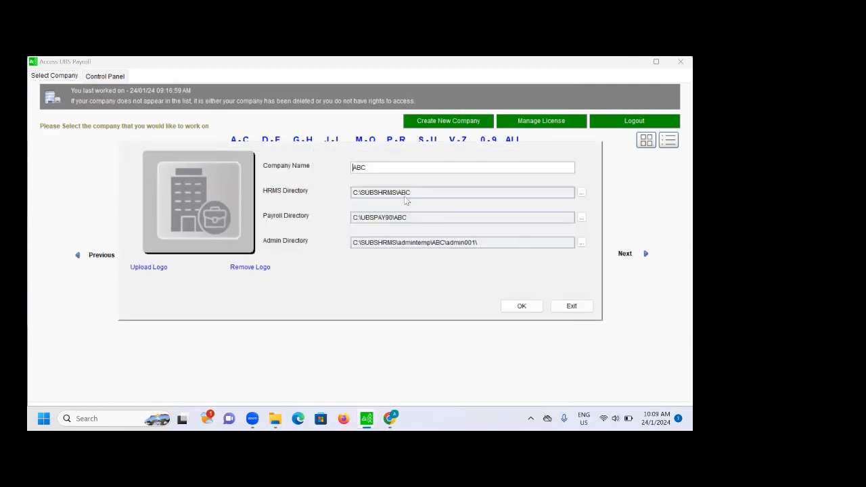
pyautogui.click(567, 305)
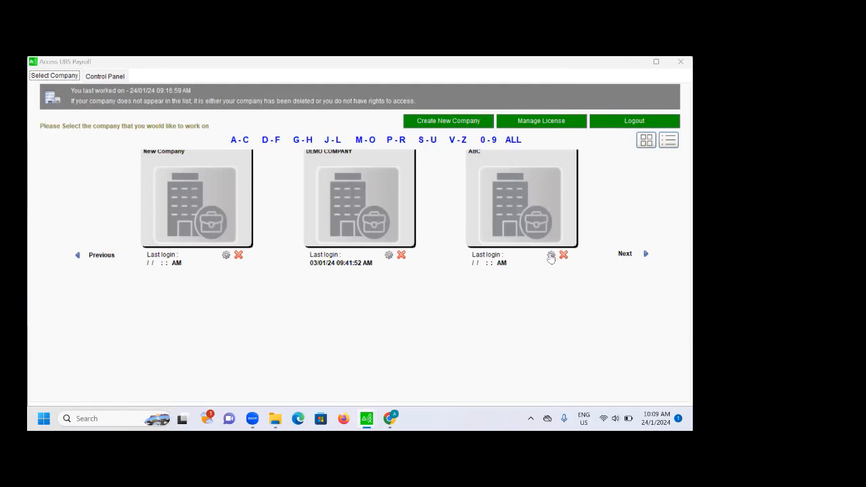
pyautogui.click(550, 255)
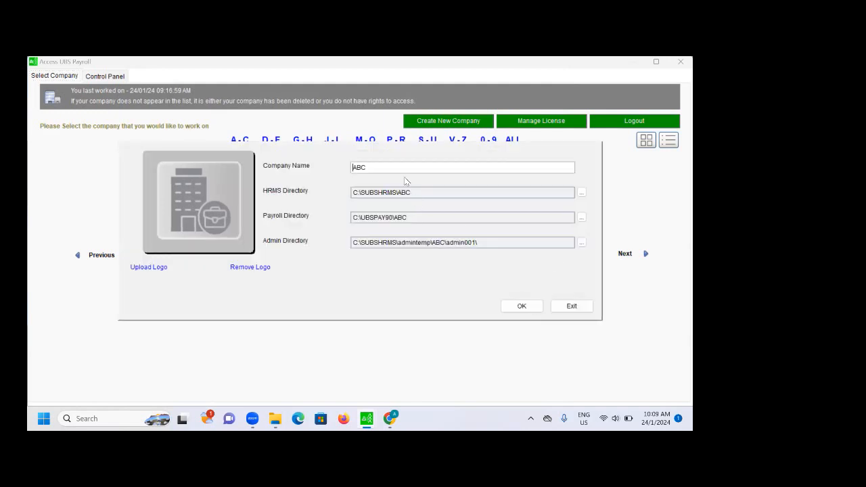
pyautogui.write('COMPANY 2024')
pyautogui.click(518, 306)
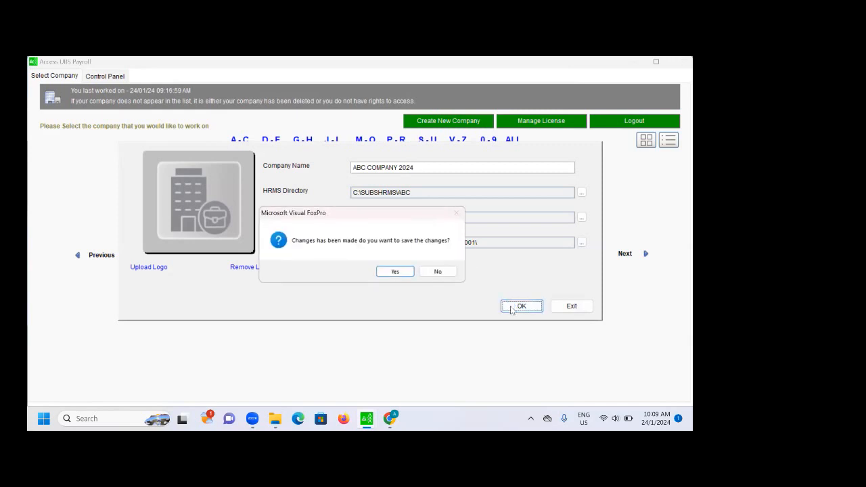
pyautogui.click(404, 273)
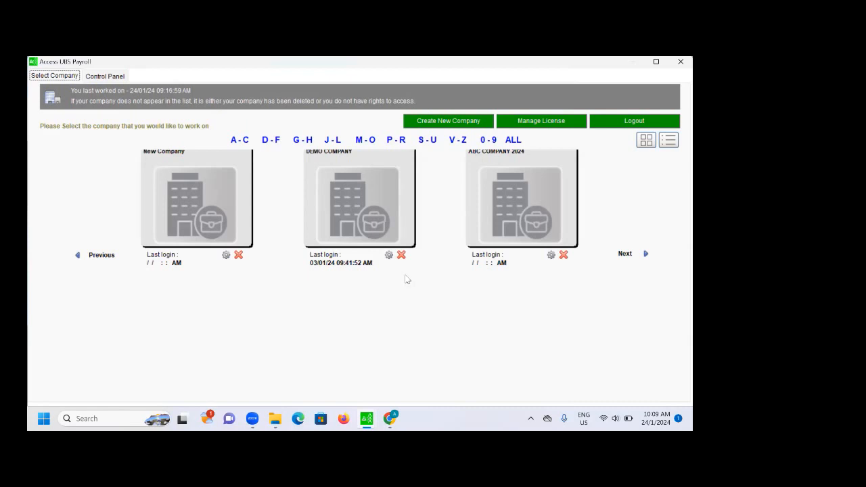
pyautogui.click(504, 220)
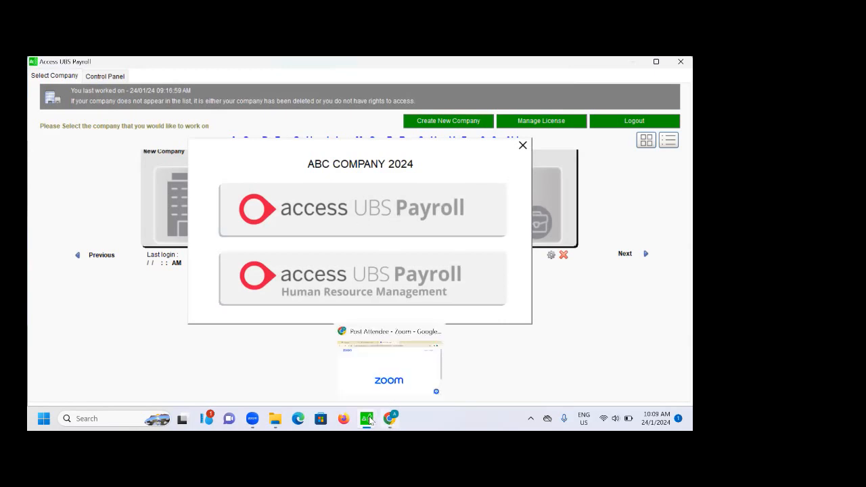
# Launch ABC COMPANY 2024's payroll module and upgrade its older data files, dismissing the licence notice.
pyautogui.click(397, 212)
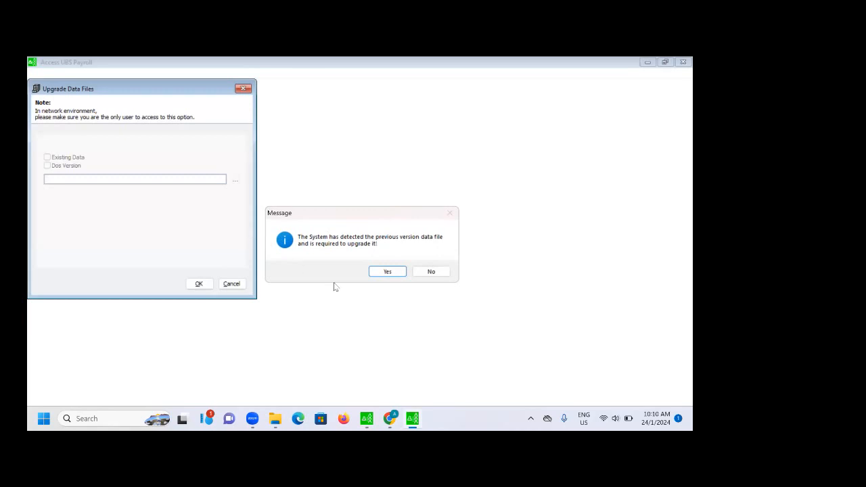
pyautogui.click(387, 272)
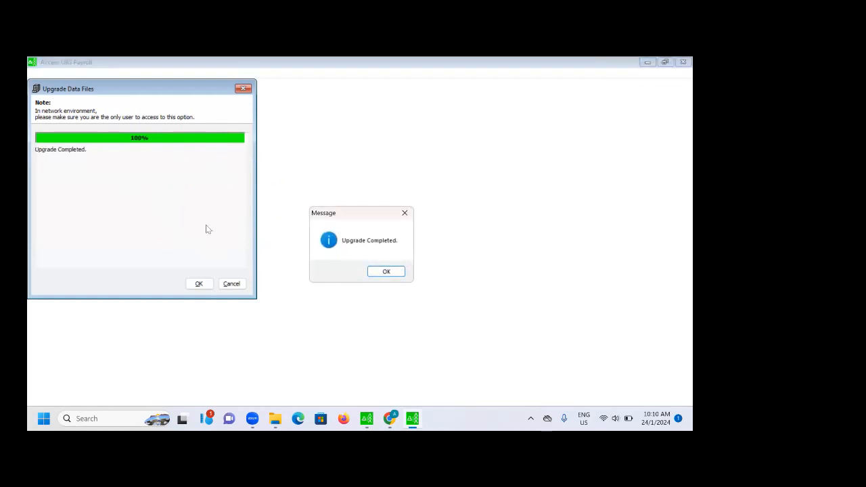
pyautogui.click(383, 274)
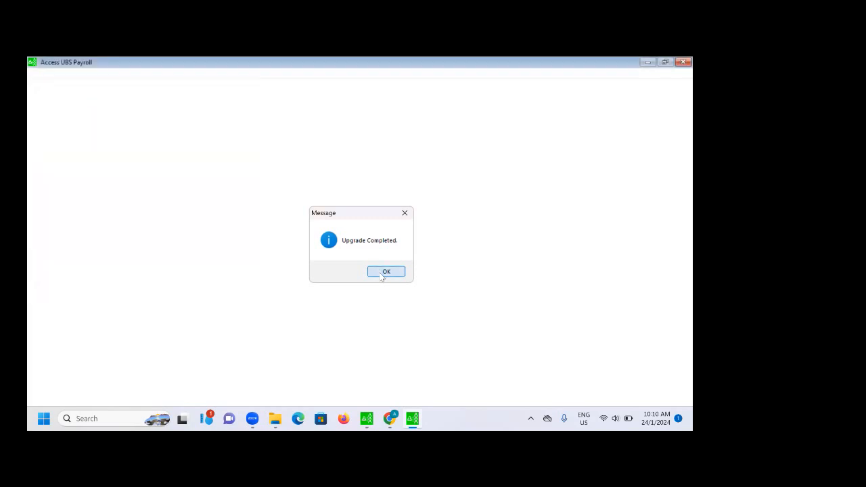
pyautogui.click(382, 273)
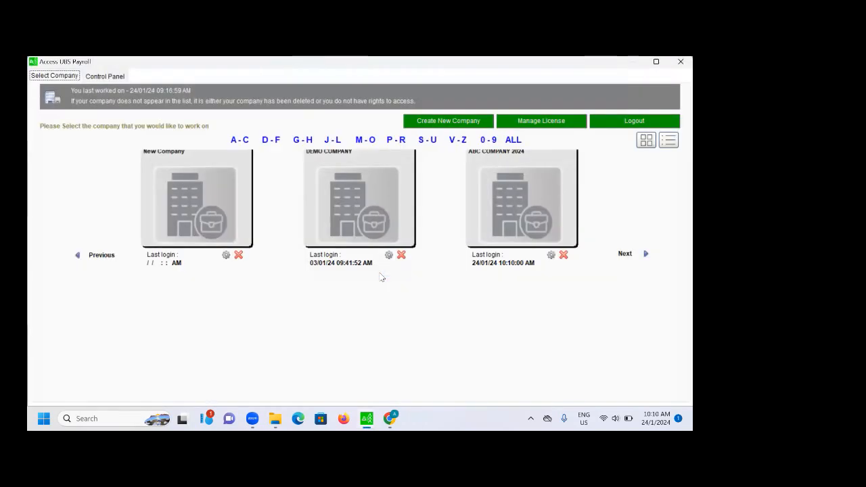
# Launch DEMO COMPANY's payroll module and upgrade its data files, dismissing the licence notice.
pyautogui.click(332, 226)
pyautogui.click(331, 223)
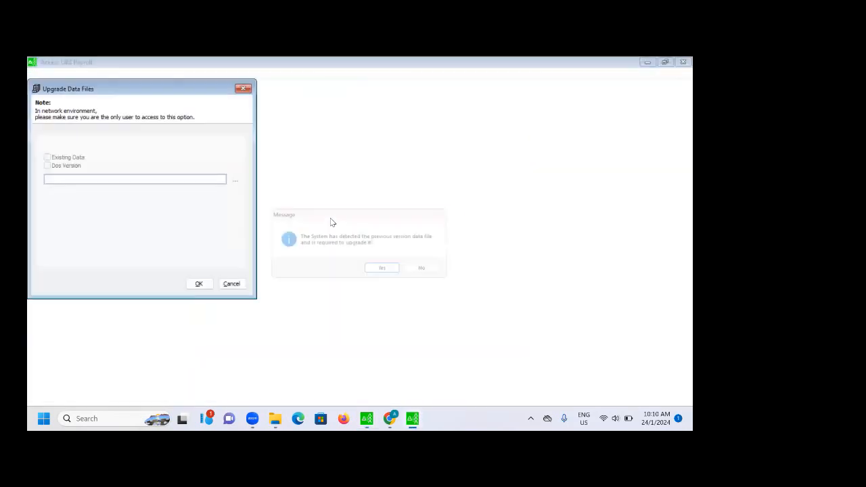
pyautogui.click(386, 271)
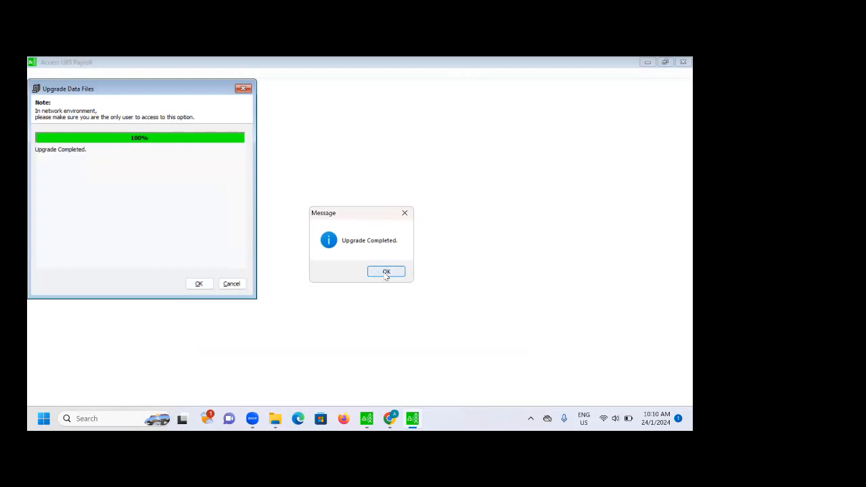
pyautogui.click(386, 272)
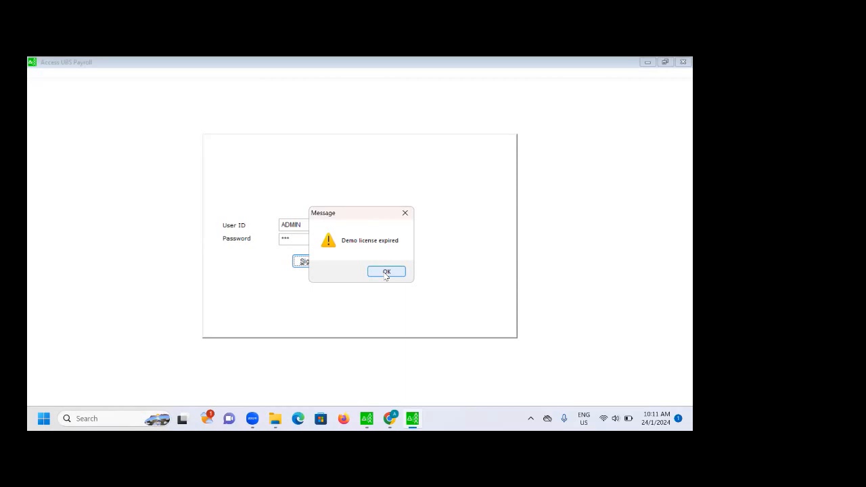
pyautogui.click(385, 271)
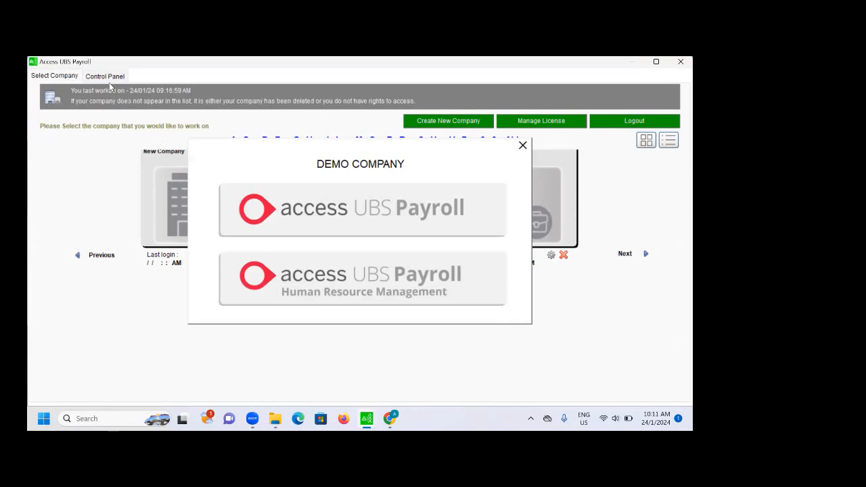
# From Control Panel licence info, start the License Wizard with online activation.
pyautogui.click(105, 76)
pyautogui.click(67, 125)
pyautogui.click(586, 377)
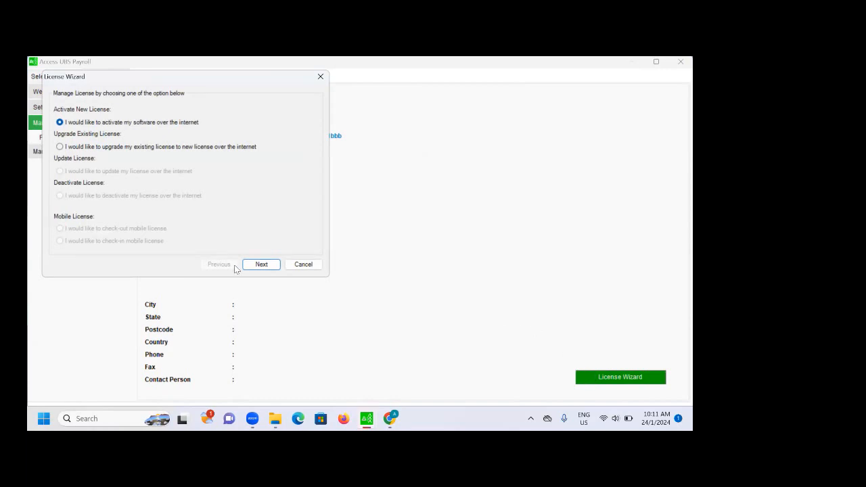
pyautogui.click(260, 264)
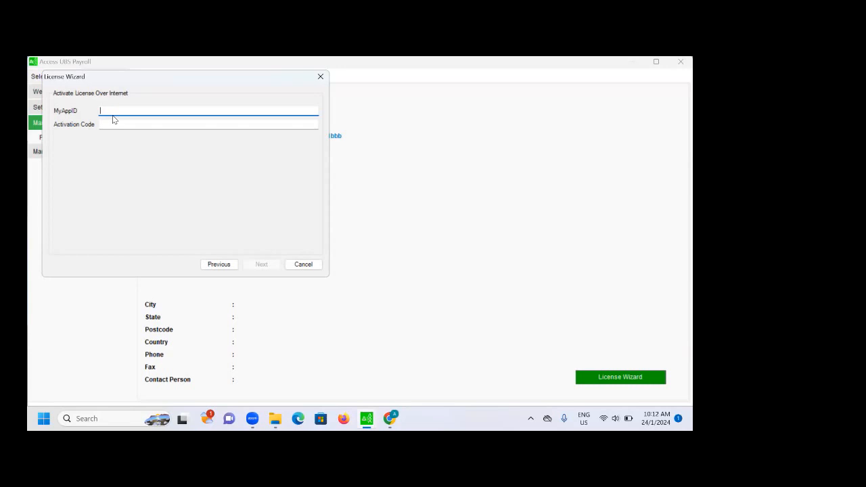
# Enter the MyAppID and activation code, finish the wizard, and exit so activation applies.
pyautogui.click(137, 126)
pyautogui.click(255, 262)
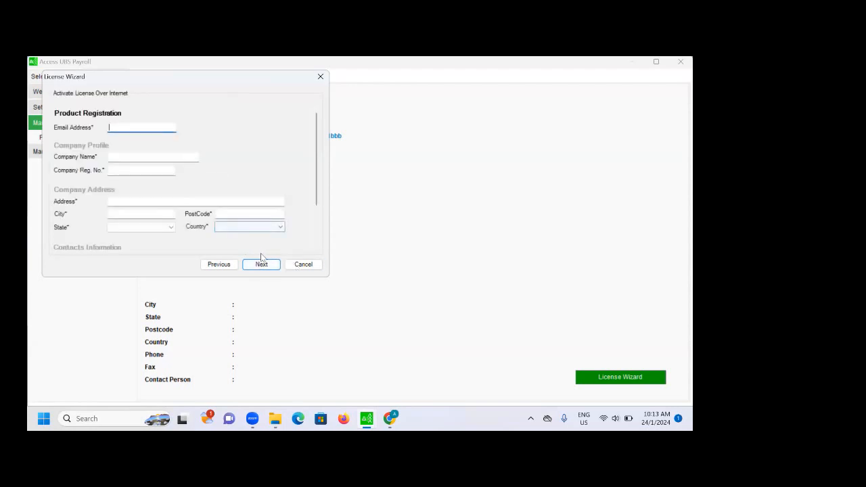
pyautogui.click(262, 264)
pyautogui.click(261, 265)
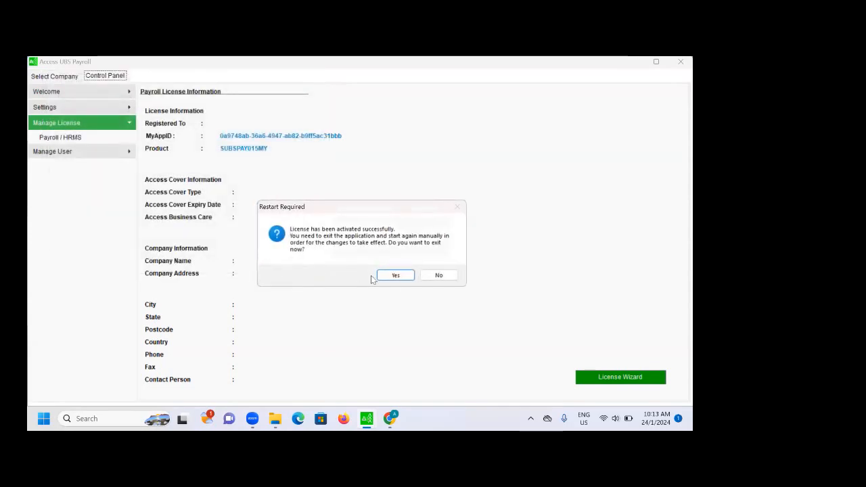
pyautogui.click(392, 276)
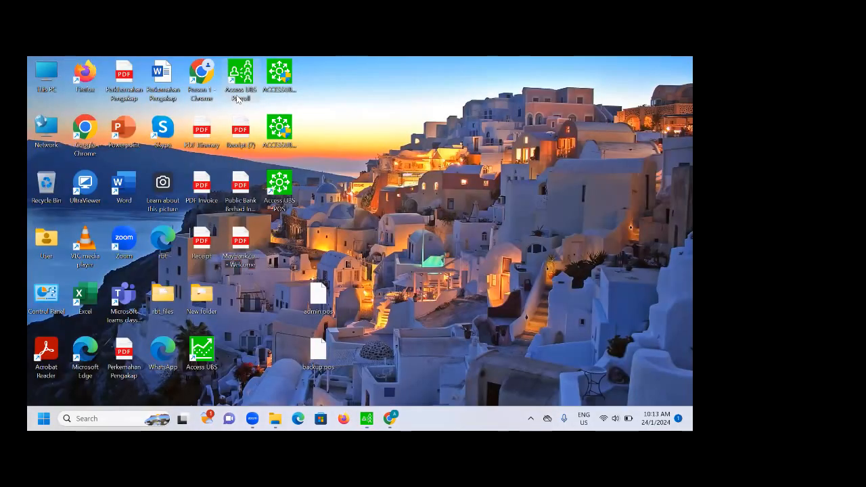
# Relaunch Access UBS Payroll, skip the update download, and sign in with the password.
pyautogui.doubleClick(238, 98)
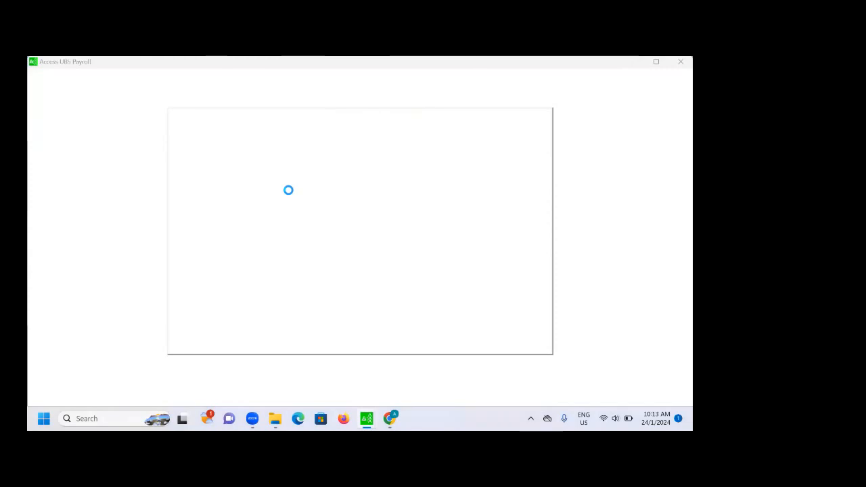
pyautogui.click(438, 272)
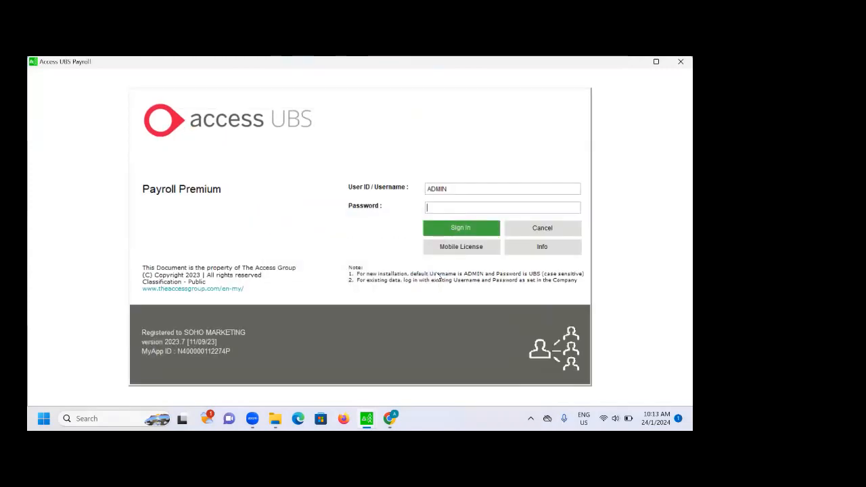
pyautogui.write('S')
pyautogui.press('Return')
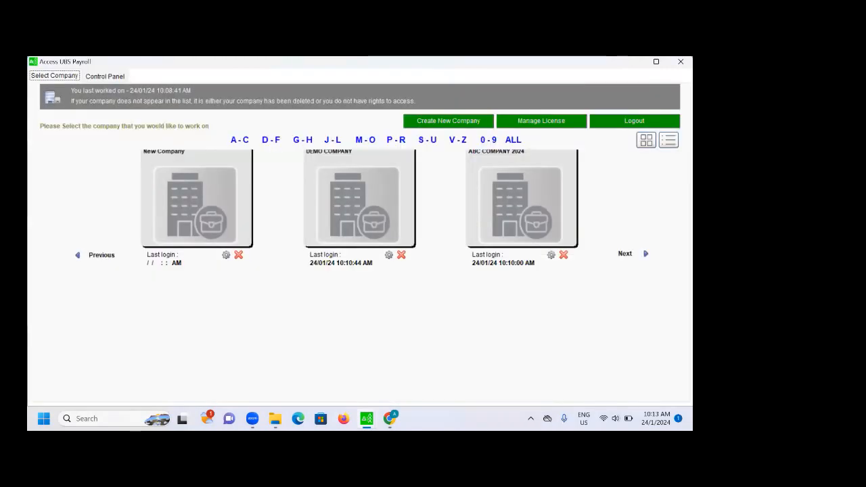
# Check the licence information showing cover through 31-12-2024, then return to company selection.
pyautogui.click(107, 76)
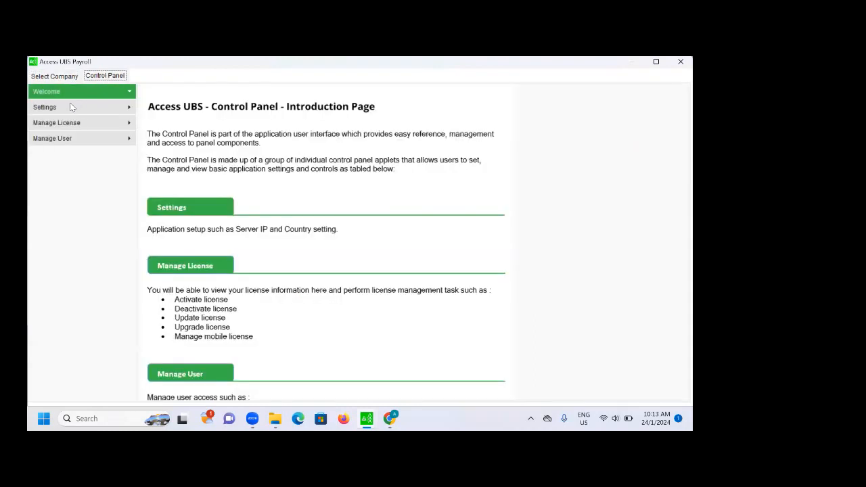
pyautogui.click(70, 105)
pyautogui.click(75, 123)
pyautogui.click(178, 129)
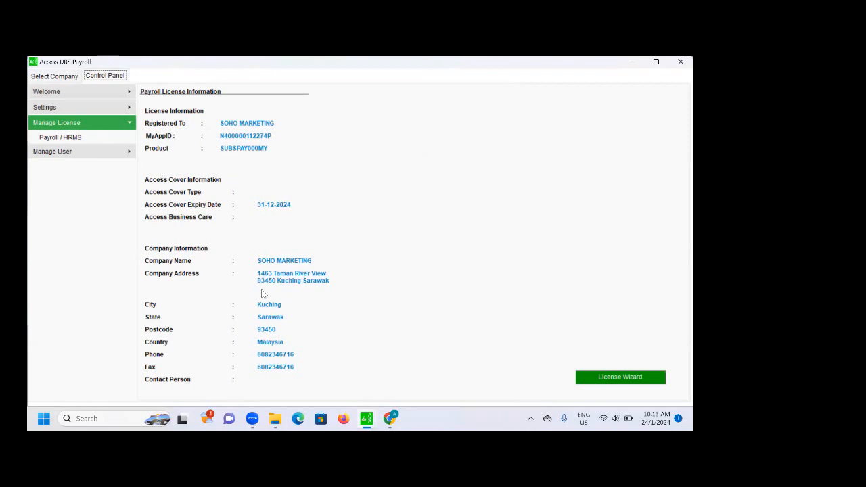
pyautogui.click(48, 79)
pyautogui.click(90, 78)
pyautogui.click(48, 108)
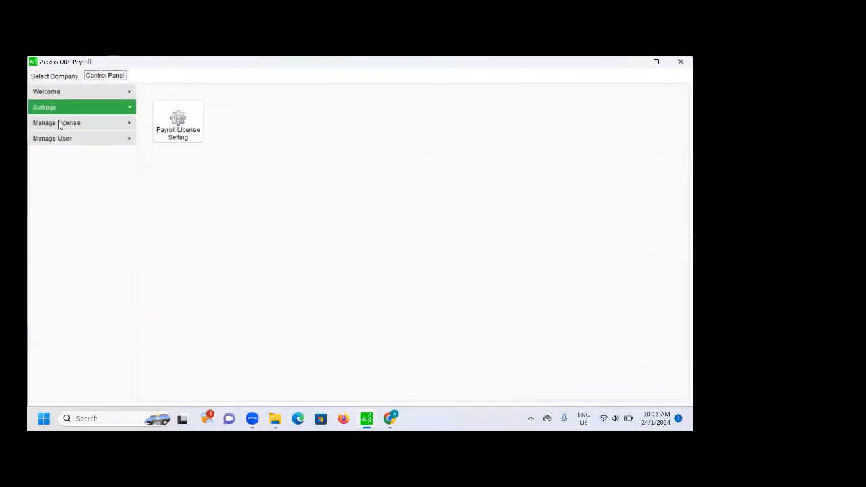
pyautogui.click(58, 122)
pyautogui.click(53, 110)
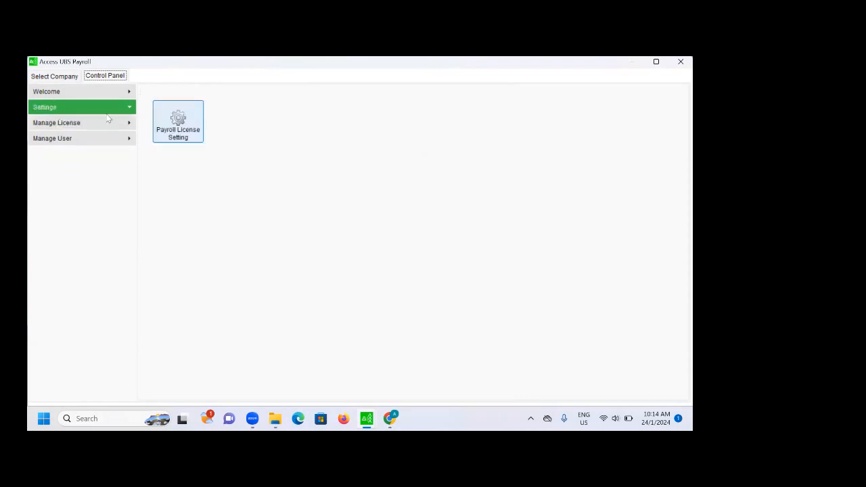
pyautogui.click(84, 122)
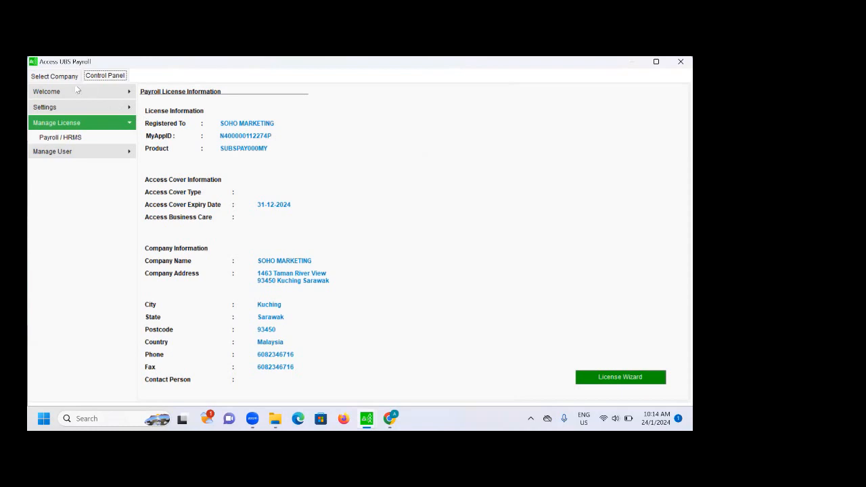
pyautogui.click(59, 77)
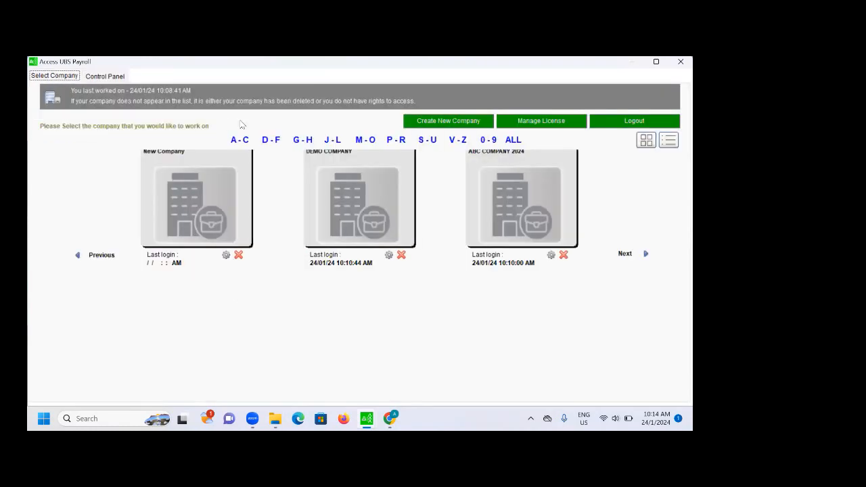
# Open ABC COMPANY 2024's payroll, accept the minimum wage disclaimer, and permanently dismiss the EPF notice.
pyautogui.click(491, 210)
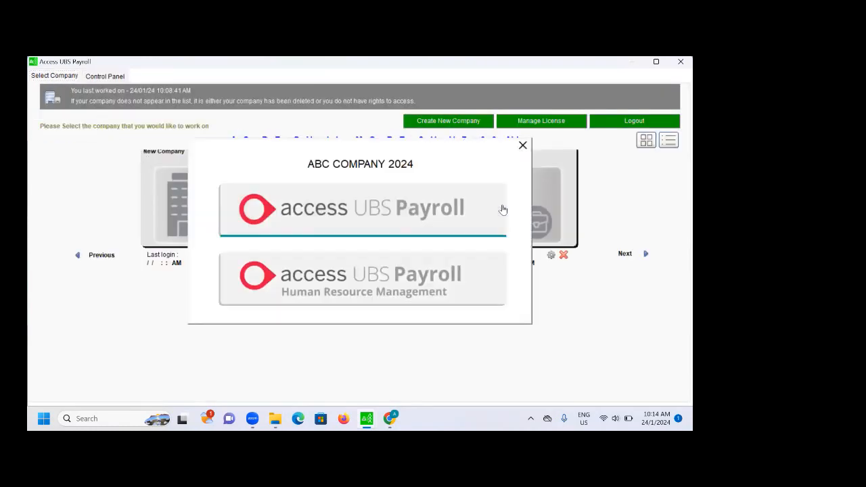
pyautogui.click(394, 209)
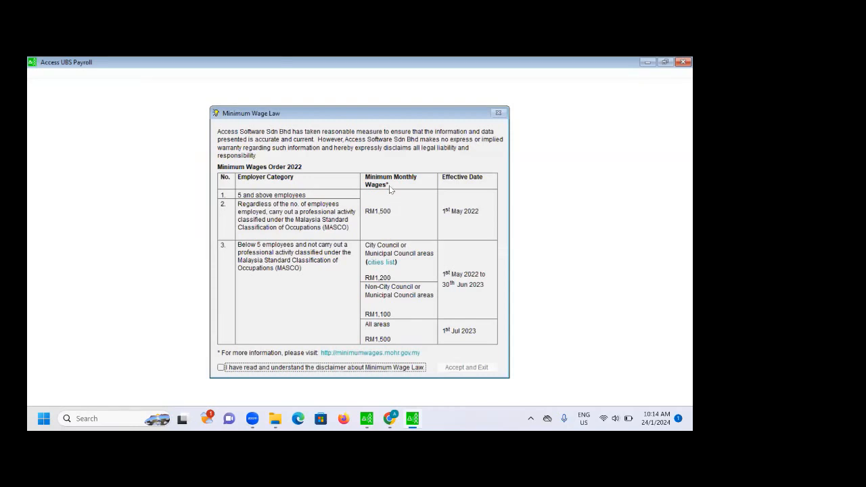
pyautogui.click(338, 368)
pyautogui.click(457, 369)
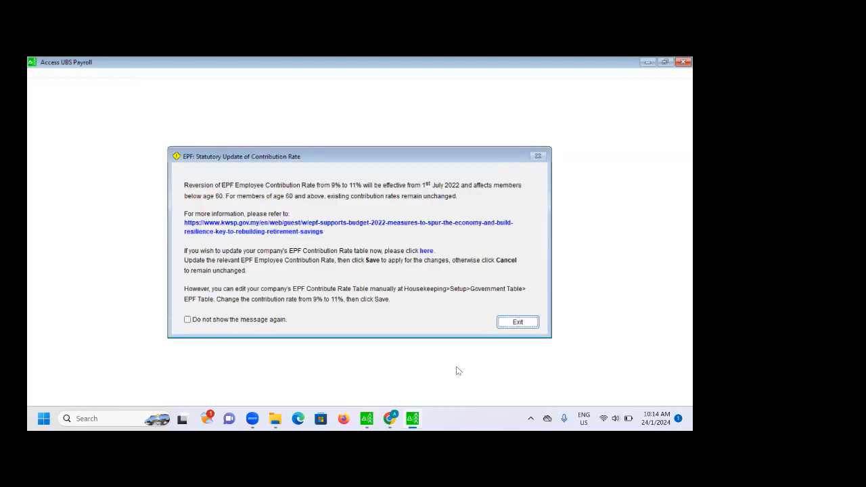
pyautogui.click(277, 320)
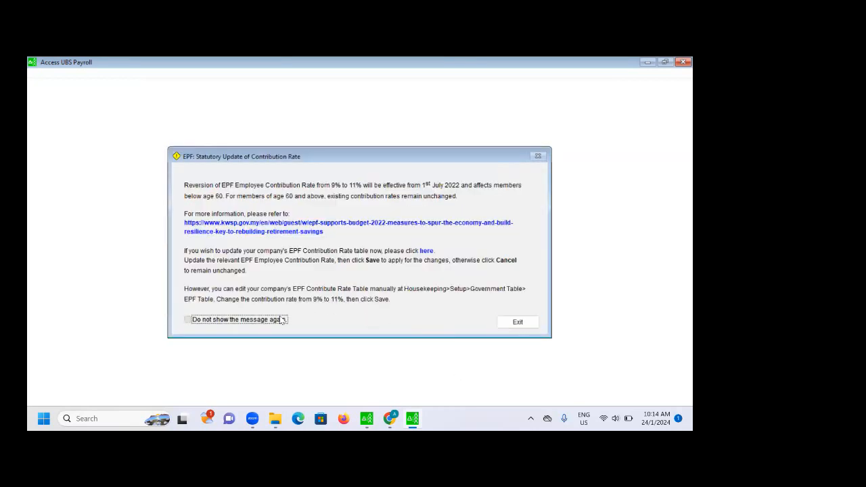
pyautogui.click(516, 322)
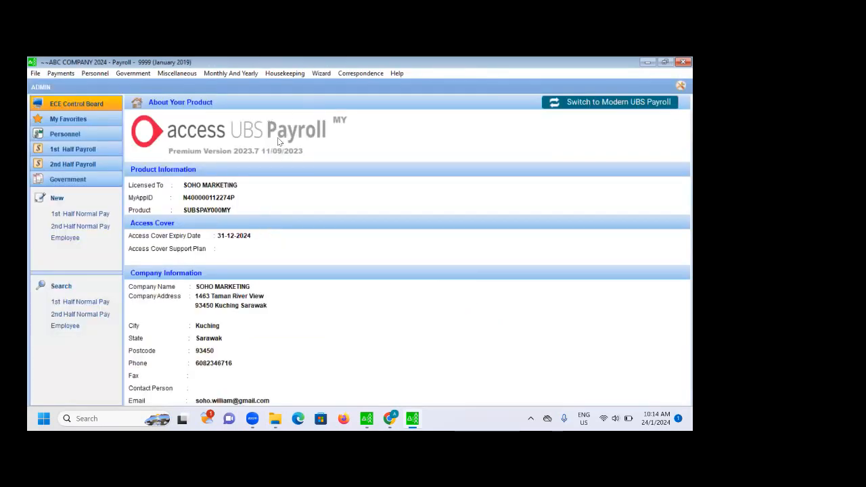
# Open Housekeeping Parameter Setup and review the company name, keeping Malaysia as country.
pyautogui.click(276, 75)
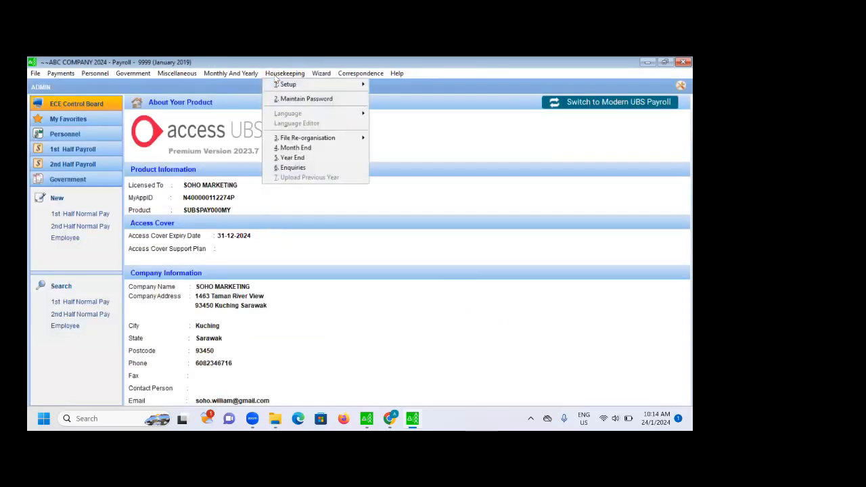
pyautogui.moveTo(281, 87)
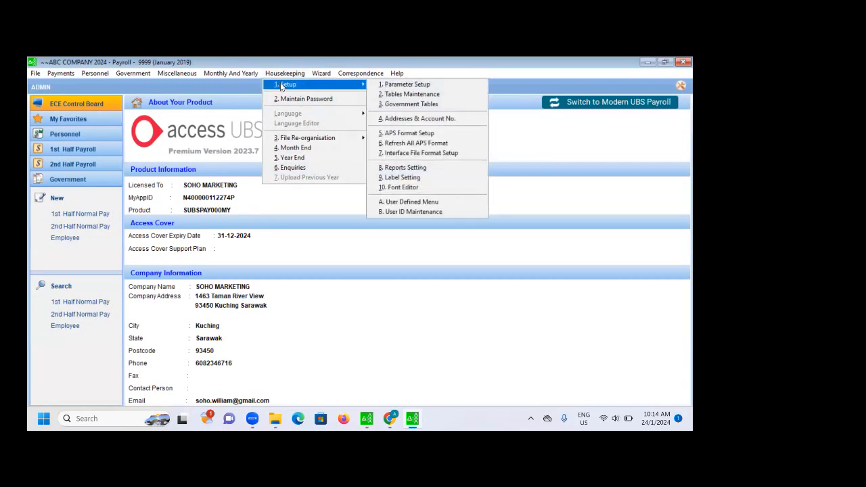
pyautogui.click(394, 86)
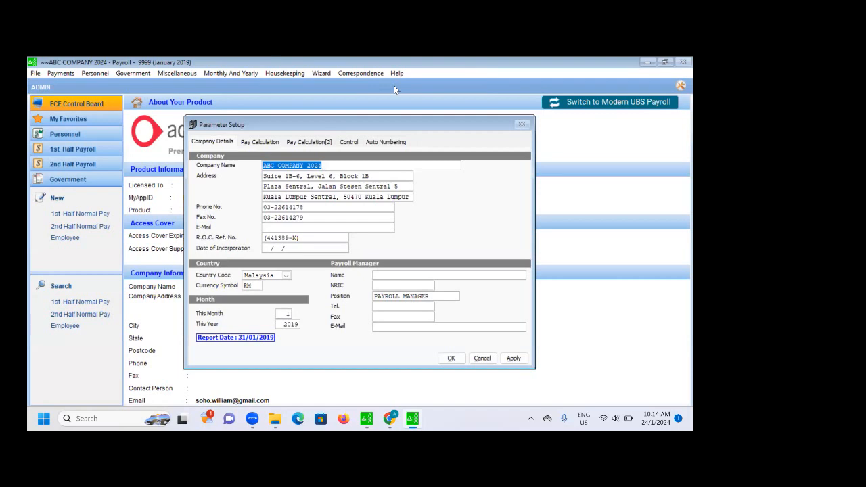
pyautogui.moveTo(332, 165); pyautogui.dragTo(280, 175)
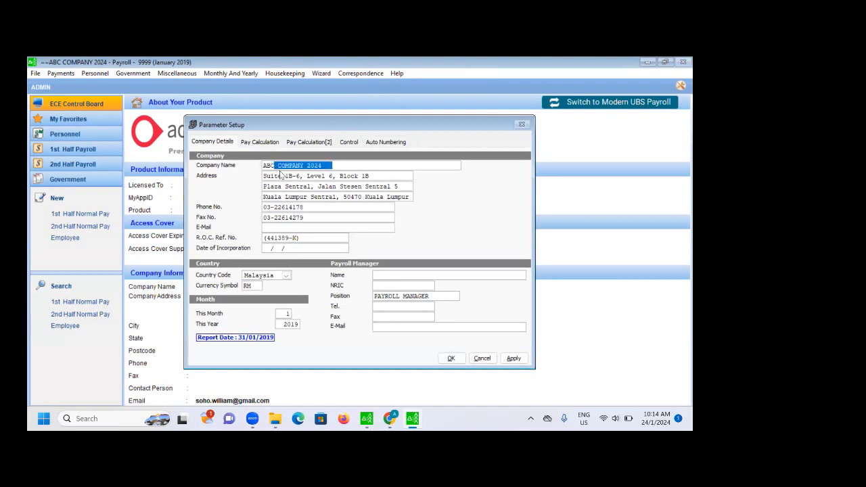
pyautogui.click(254, 253)
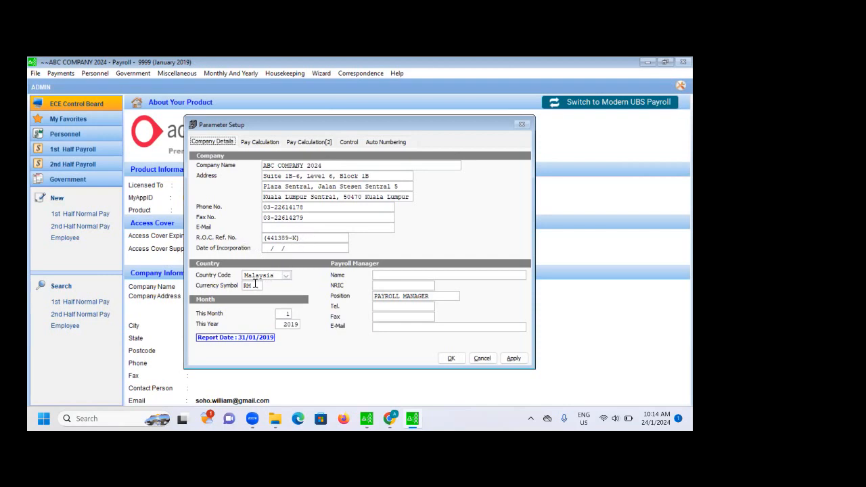
pyautogui.click(281, 275)
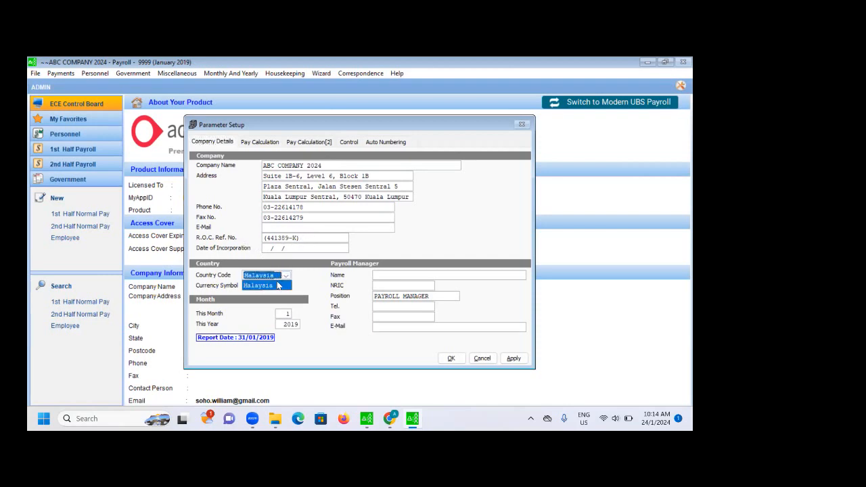
pyautogui.click(276, 282)
# Set This Month to 1, fill in This Year, and apply the January 2024 period.
pyautogui.moveTo(279, 314); pyautogui.dragTo(296, 316)
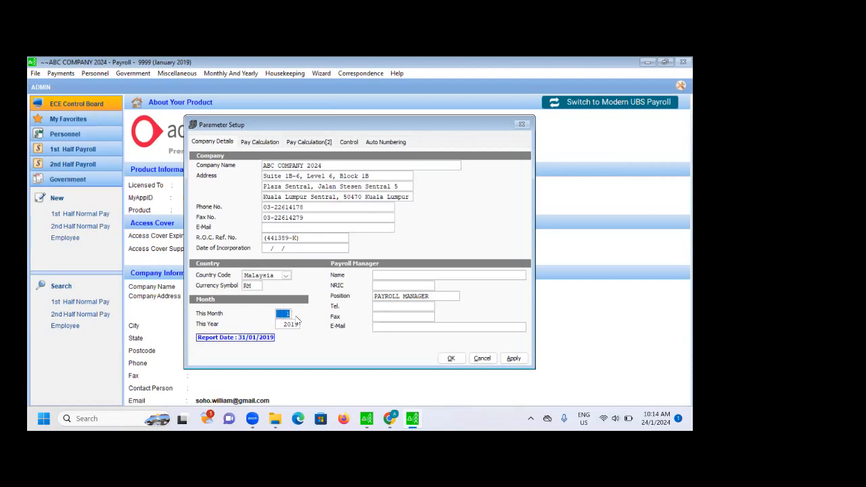
pyautogui.write('2')
pyautogui.click(271, 299)
pyautogui.click(277, 311)
pyautogui.doubleClick(277, 313)
pyautogui.click(277, 312)
pyautogui.doubleClick(283, 313)
pyautogui.write('1')
pyautogui.press('Tab')
pyautogui.write('2023')
pyautogui.click(512, 359)
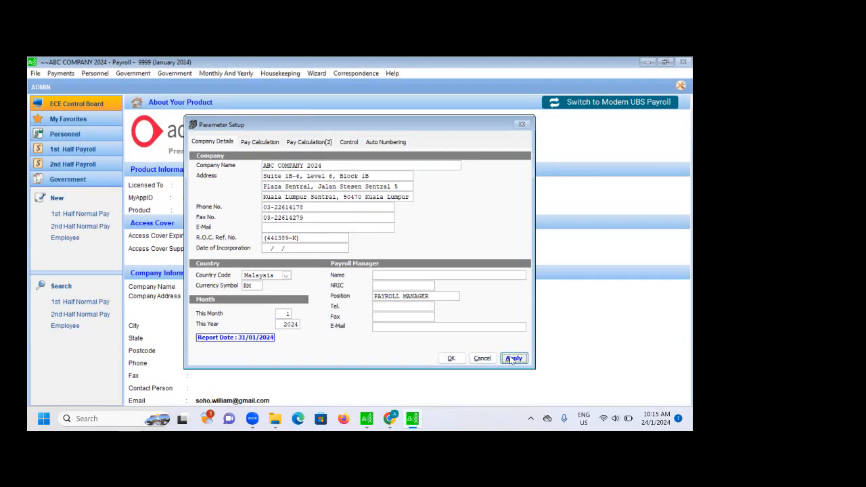
# Close Parameter Setup, view the modern interface's empty Employee list, then minimize both payroll windows.
pyautogui.click(450, 359)
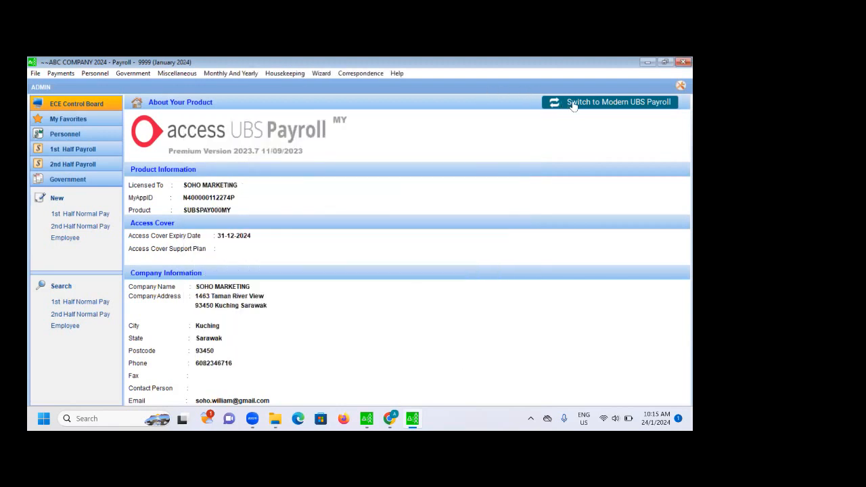
pyautogui.click(599, 103)
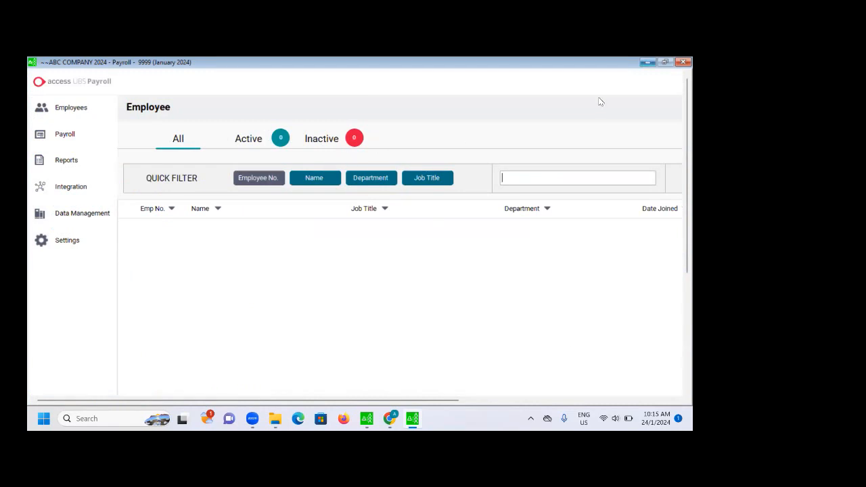
pyautogui.click(647, 63)
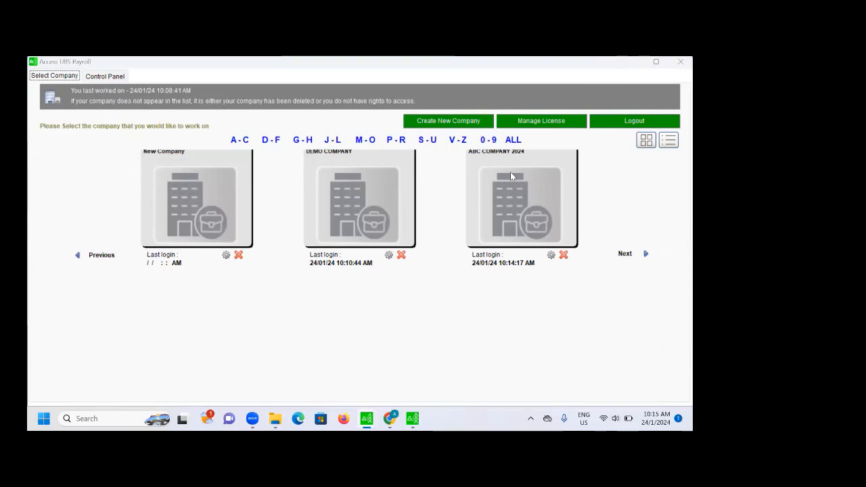
pyautogui.click(631, 61)
# Check the internal display's 1920 × 1080, 60 Hz details in Advanced display, then close Settings.
pyautogui.rightClick(479, 159)
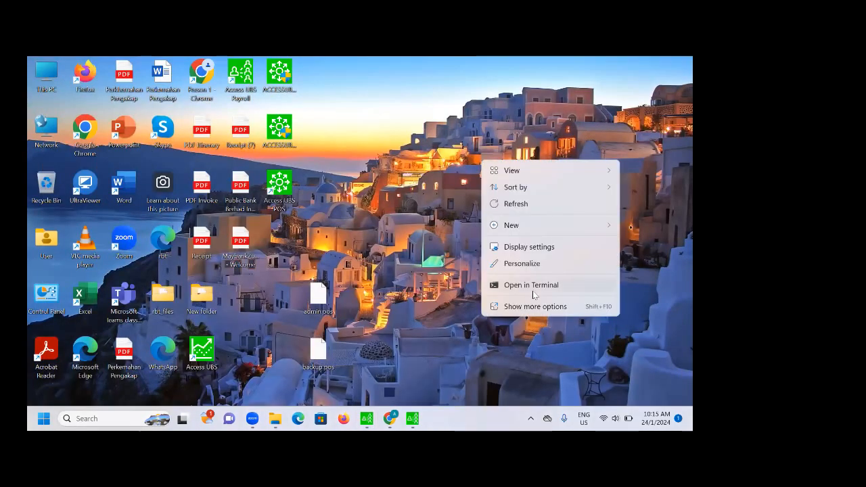
pyautogui.click(527, 247)
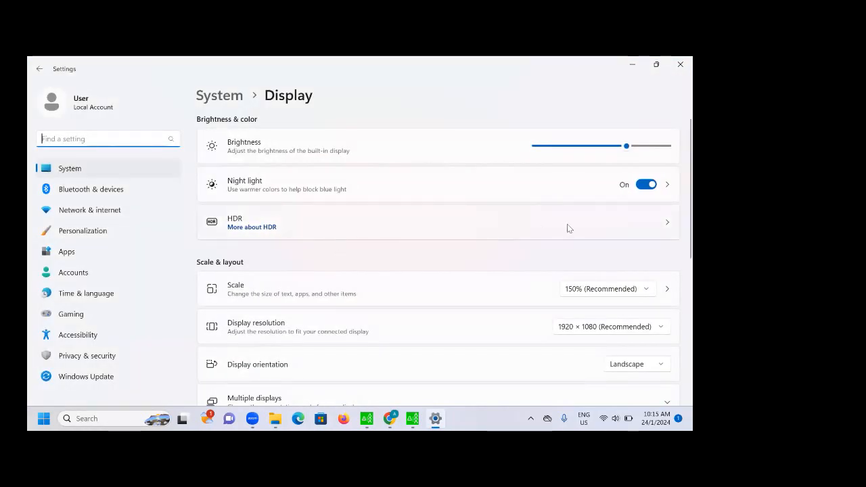
pyautogui.scroll(-3, 679, 269)
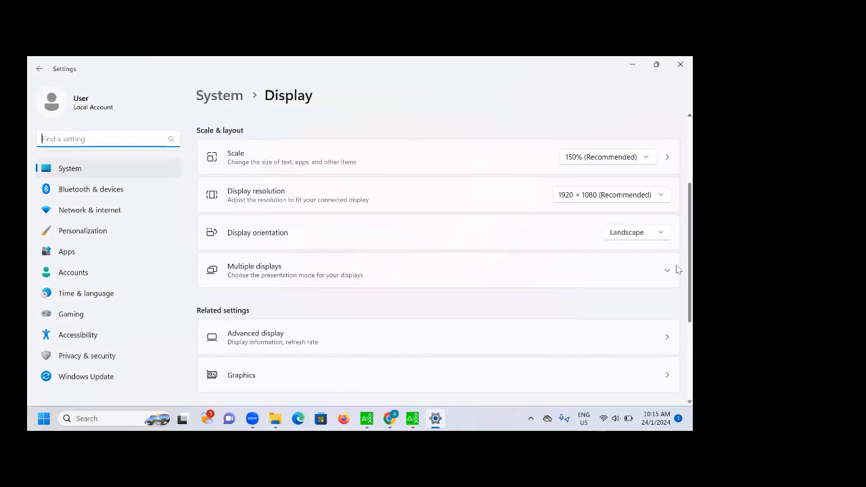
pyautogui.scroll(-3, 678, 269)
pyautogui.scroll(2, 676, 318)
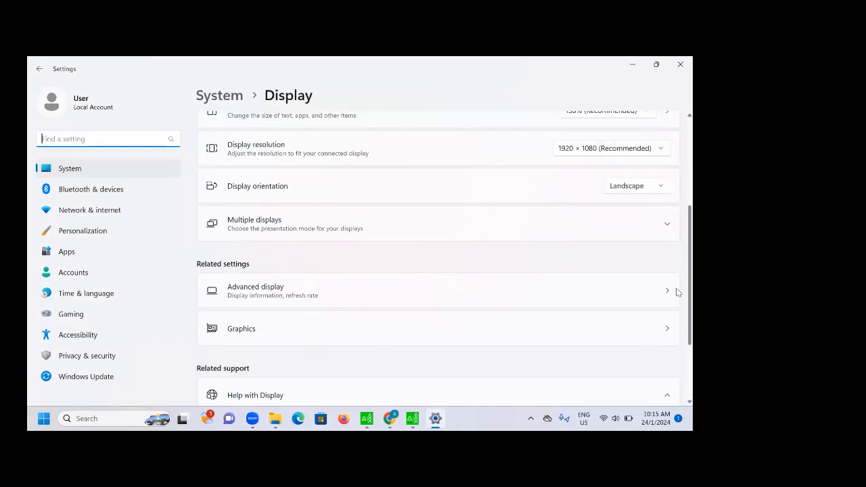
pyautogui.click(656, 295)
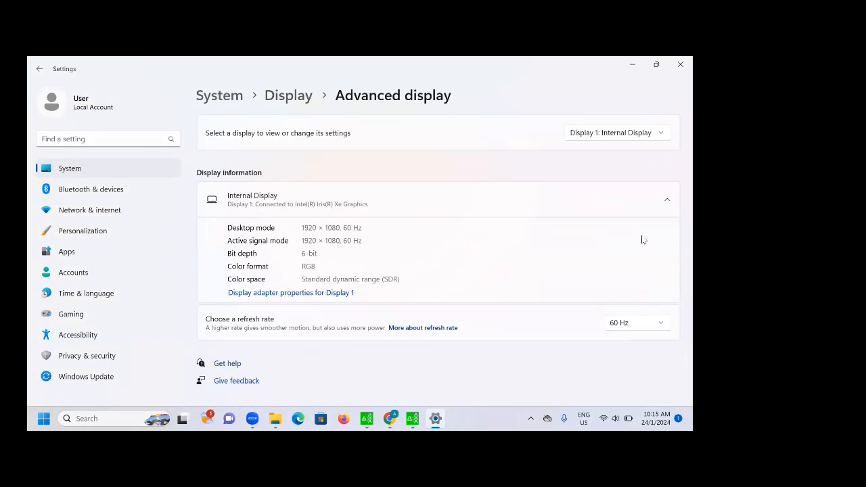
pyautogui.click(667, 201)
pyautogui.click(666, 202)
pyautogui.click(680, 64)
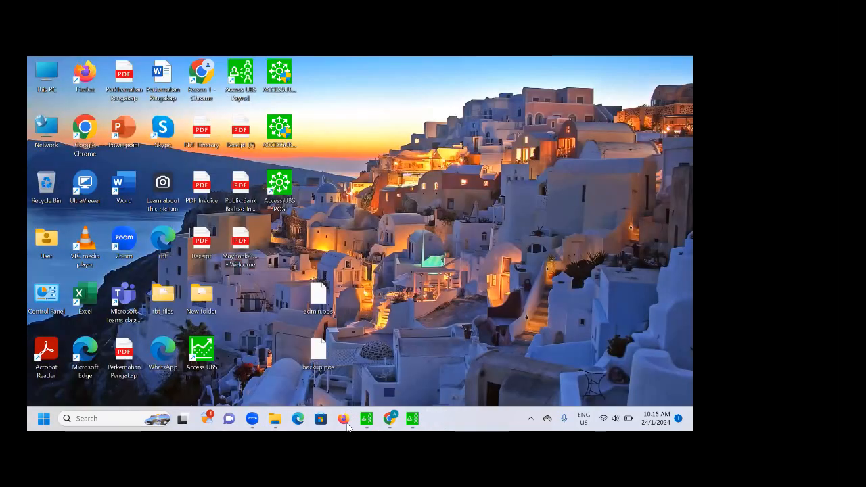
pyautogui.click(412, 422)
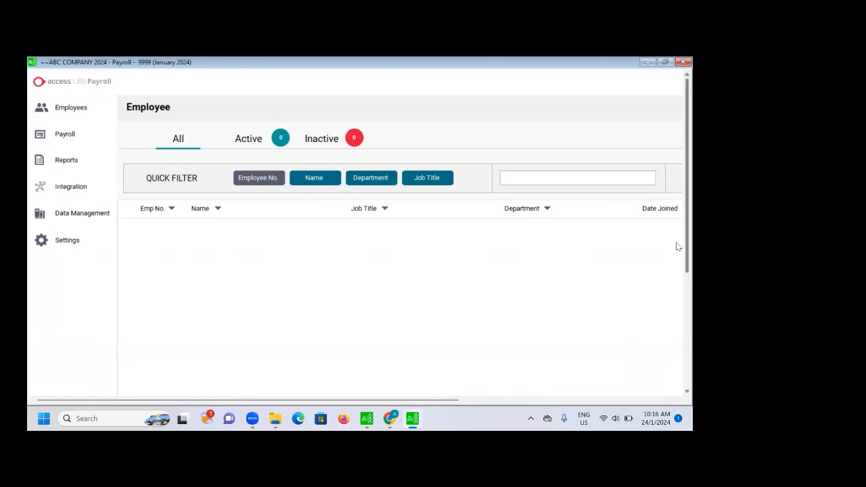
# Scroll across all columns of the empty Employee list, then minimize the Payroll window.
pyautogui.scroll(-1, 678, 281)
pyautogui.scroll(1, 677, 250)
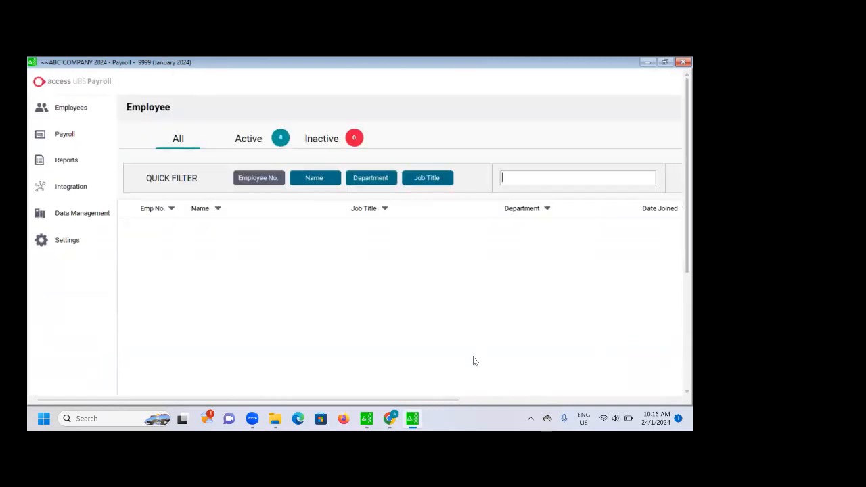
pyautogui.moveTo(448, 399); pyautogui.dragTo(676, 383)
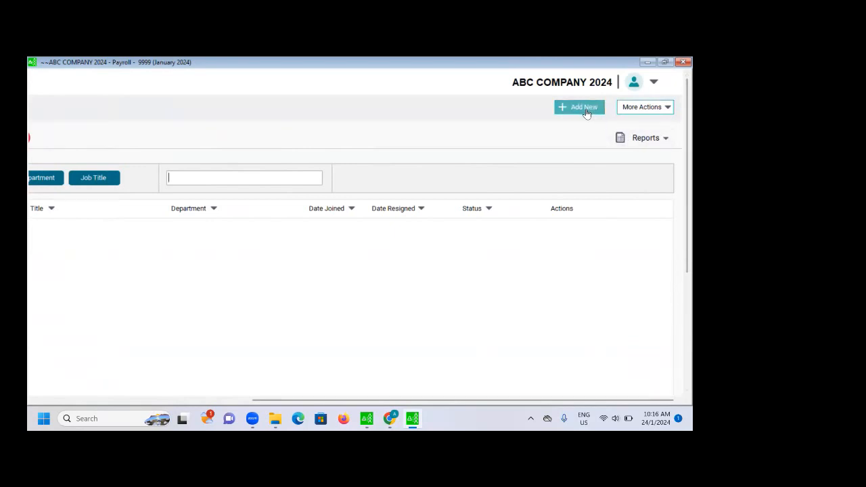
pyautogui.moveTo(558, 406); pyautogui.dragTo(563, 372)
pyautogui.click(647, 62)
# Review the display resolution and scale options, close Display settings, and bring Payroll back.
pyautogui.rightClick(496, 175)
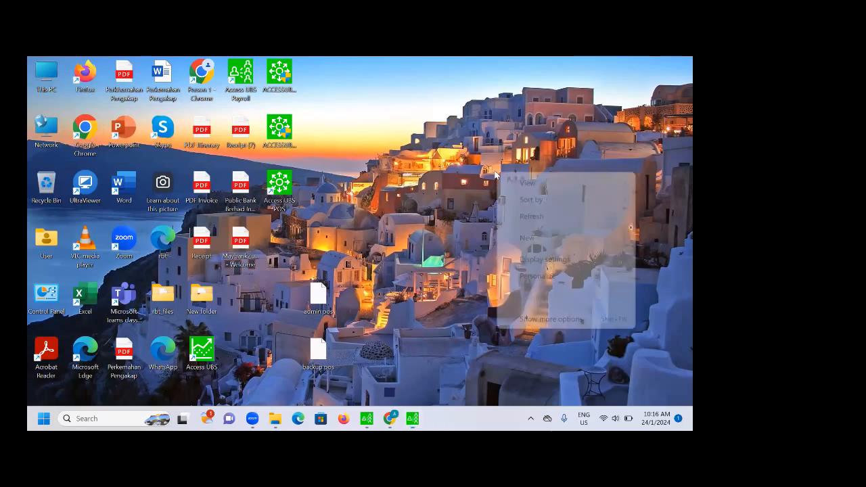
pyautogui.click(540, 261)
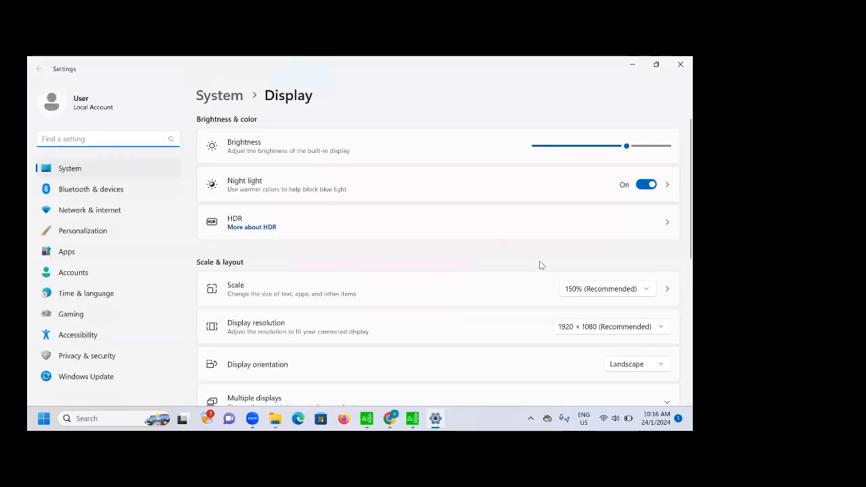
pyautogui.click(598, 328)
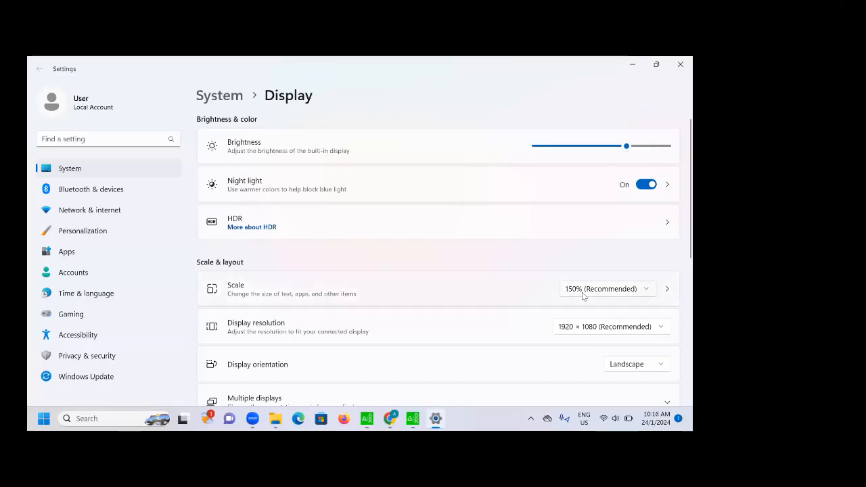
pyautogui.click(581, 292)
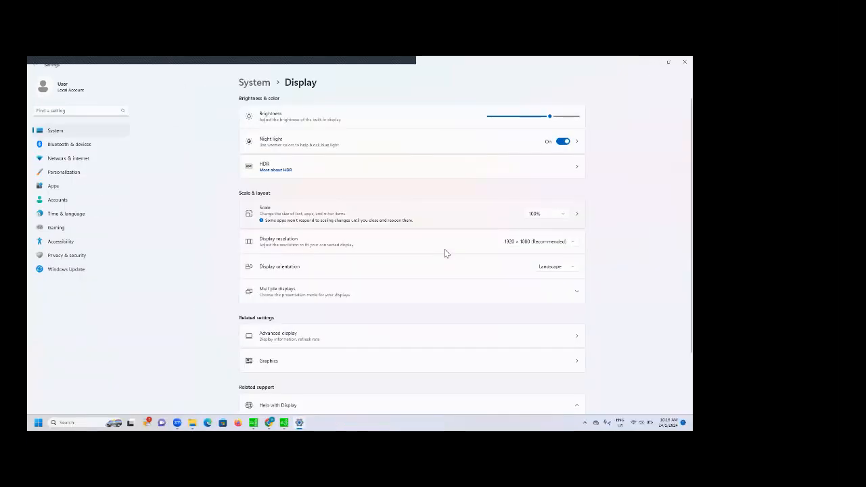
pyautogui.click(679, 66)
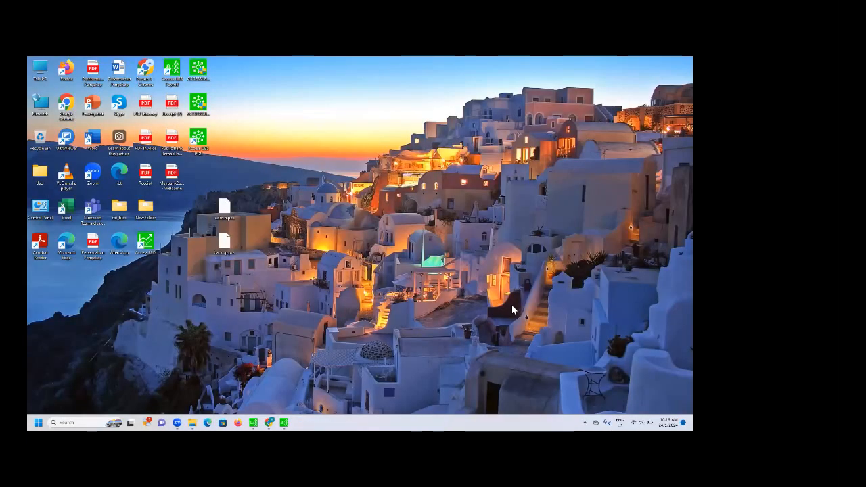
pyautogui.click(284, 423)
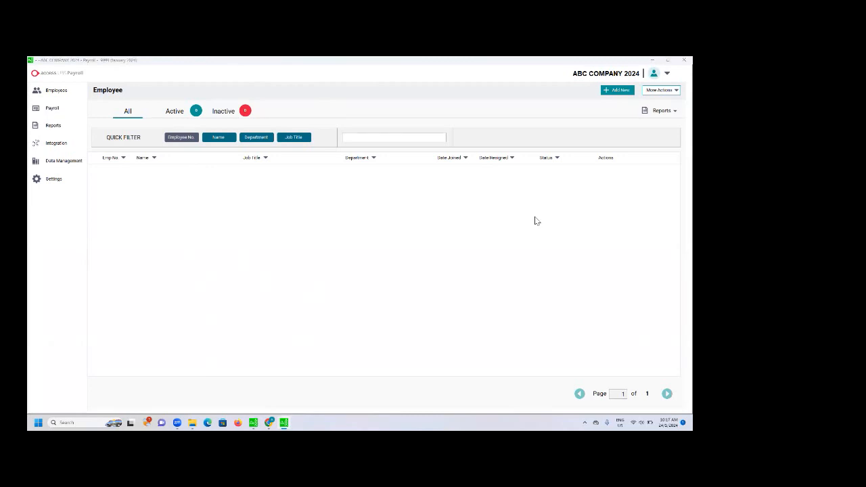
# Start a new employee record with Add New on the Employee page.
pyautogui.click(613, 92)
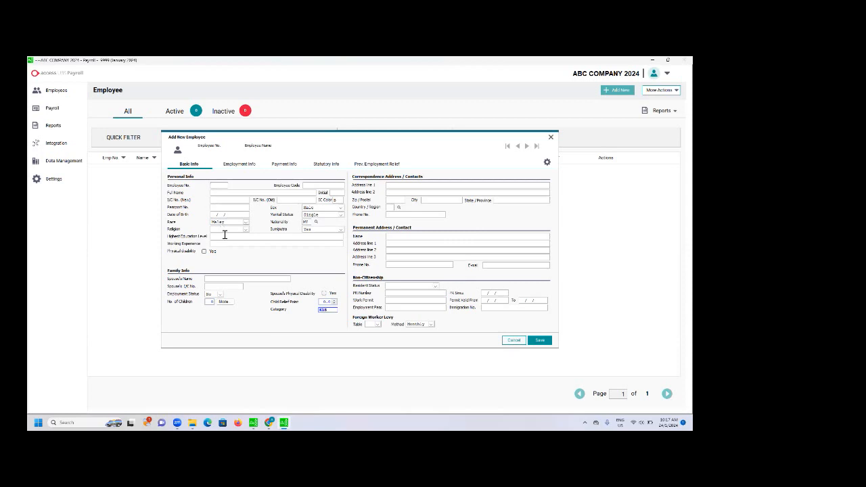
# Enter employee no. 1001, code E00001, the employee's full name and a date of birth.
pyautogui.write('1001')
pyautogui.click(310, 186)
pyautogui.write('E00001')
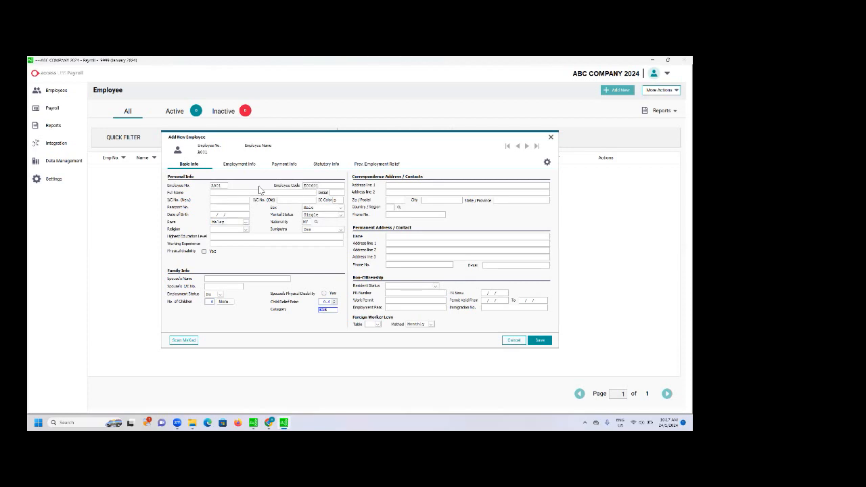
pyautogui.click(259, 192)
pyautogui.write('ABC TESTINGB')
pyautogui.click(212, 214)
pyautogui.write('11/11/2000')
# Set religion to Other, Bumiputra to Yes, and the race finally to Malay.
pyautogui.click(224, 224)
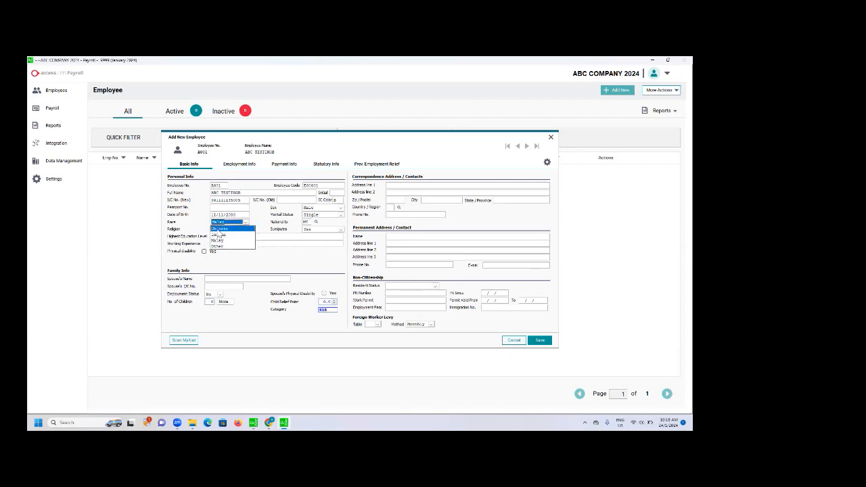
pyautogui.click(218, 230)
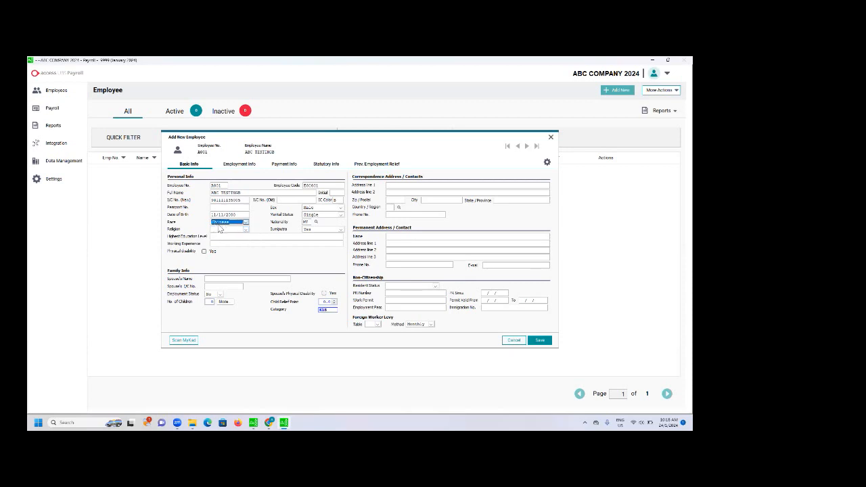
pyautogui.click(218, 230)
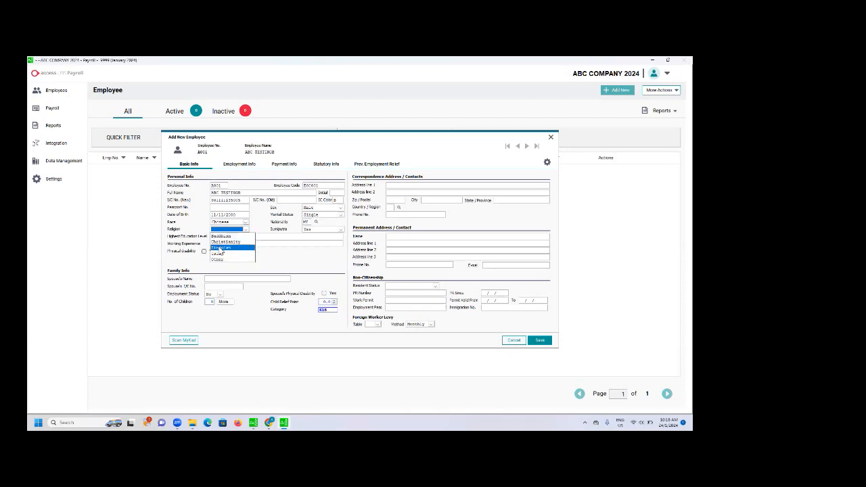
pyautogui.click(222, 260)
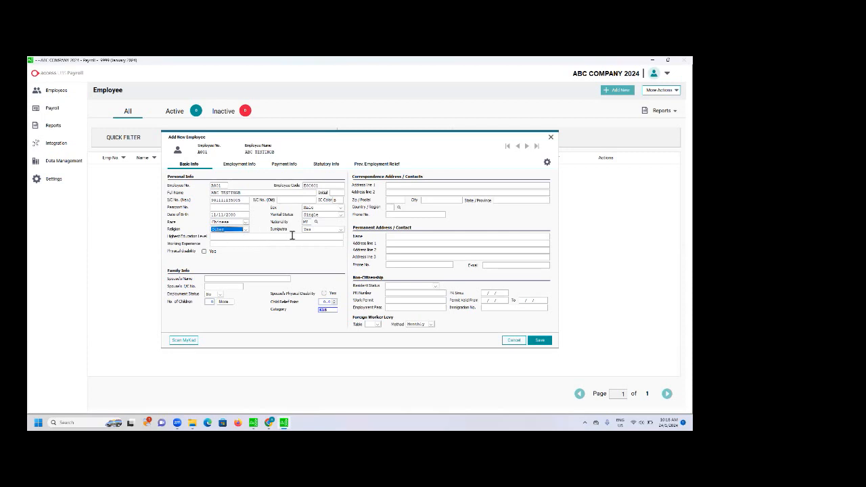
pyautogui.click(313, 231)
pyautogui.click(315, 237)
pyautogui.click(246, 223)
pyautogui.click(237, 234)
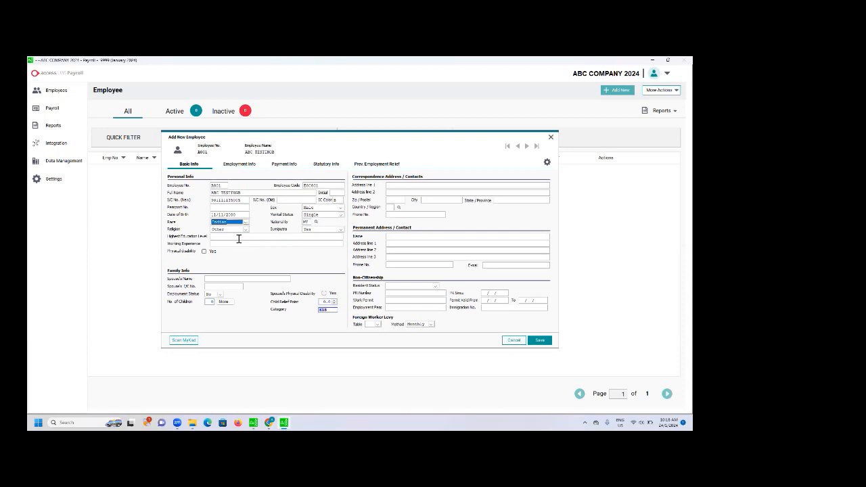
pyautogui.click(246, 223)
pyautogui.click(230, 241)
# Set marital status to Married, pick the employment status, and open the children tax-relief details.
pyautogui.click(325, 214)
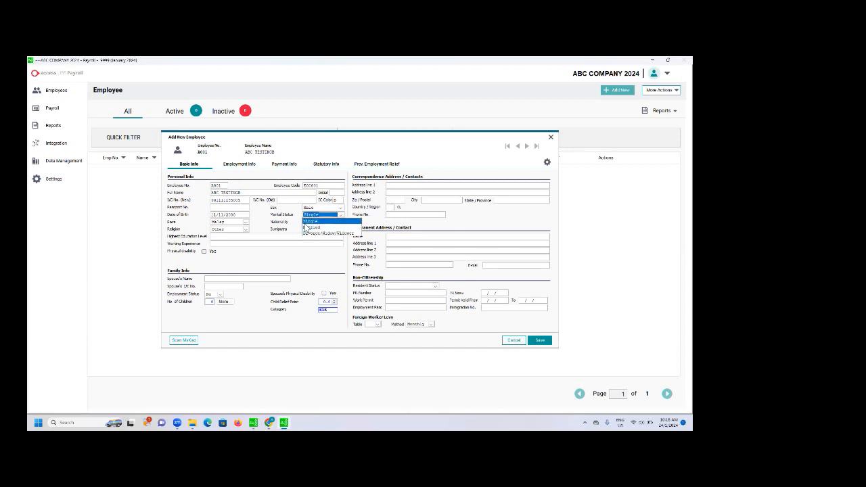
pyautogui.click(313, 228)
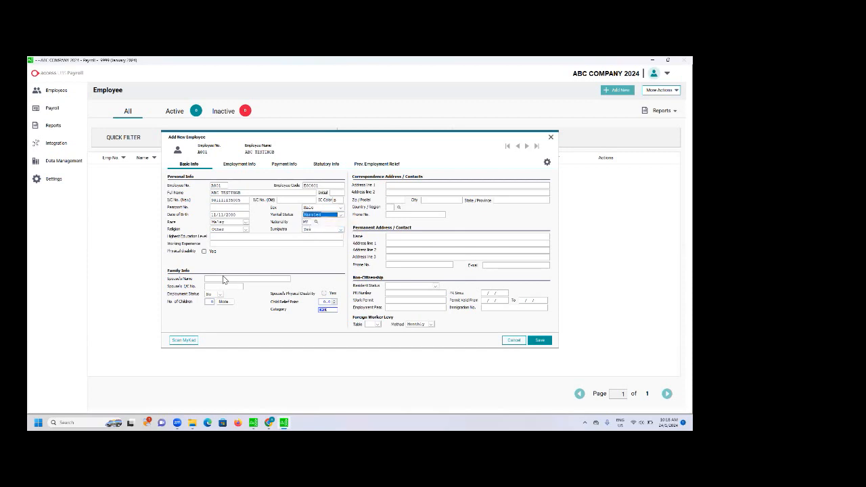
pyautogui.click(219, 295)
pyautogui.click(215, 306)
pyautogui.click(223, 301)
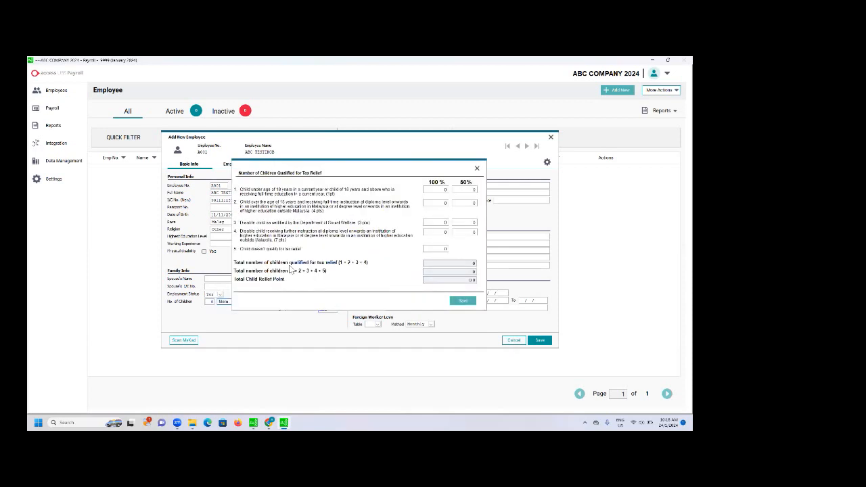
# Enter 1 under-18 child at 100% in Number of Children and save, repeating it once.
pyautogui.click(432, 192)
pyautogui.write('1')
pyautogui.click(458, 299)
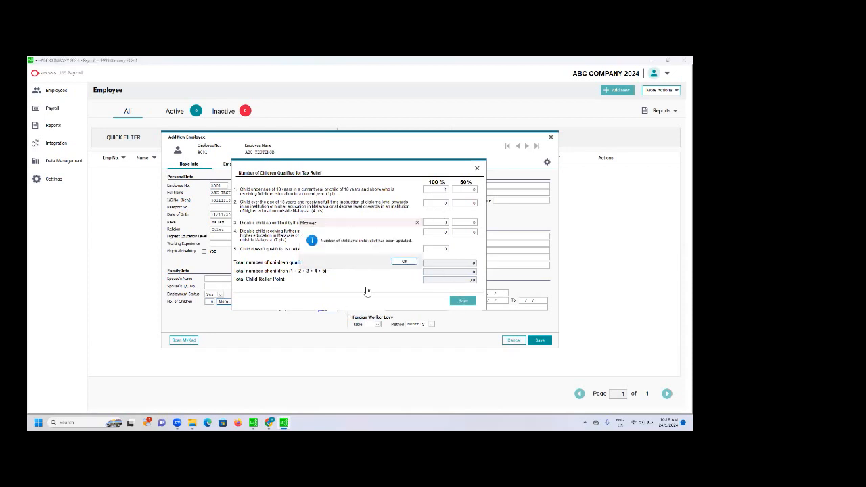
pyautogui.click(403, 262)
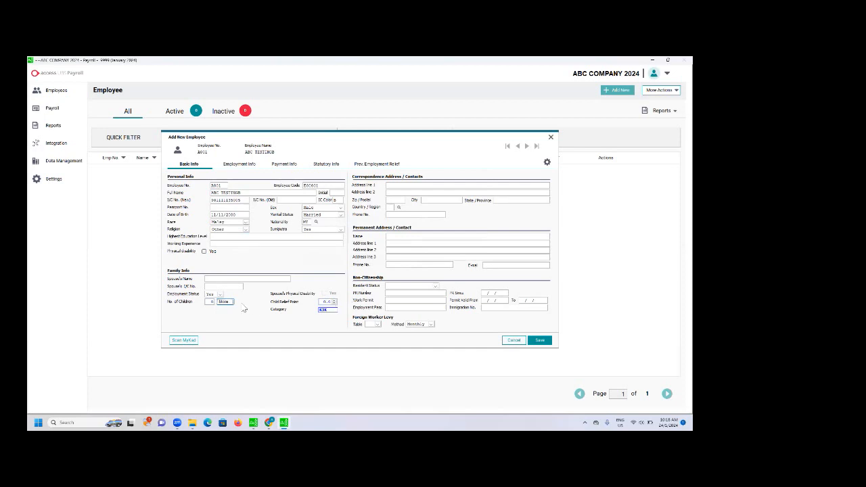
pyautogui.click(226, 306)
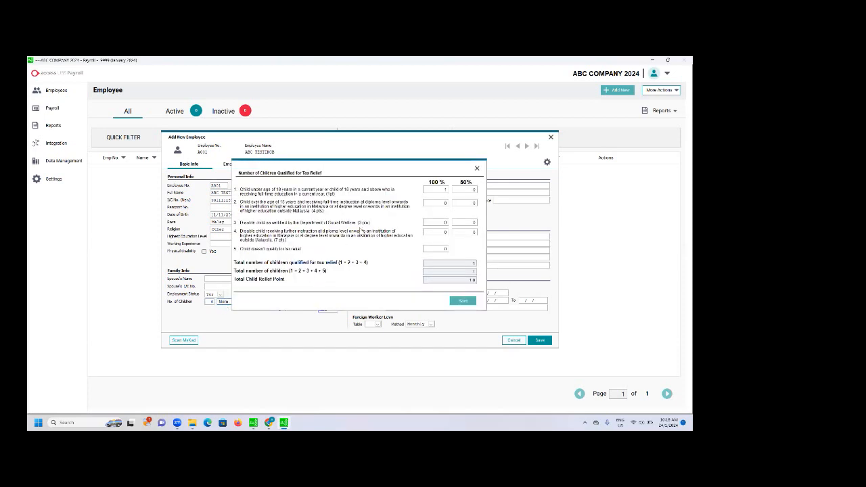
pyautogui.click(436, 190)
pyautogui.write('1')
pyautogui.click(461, 301)
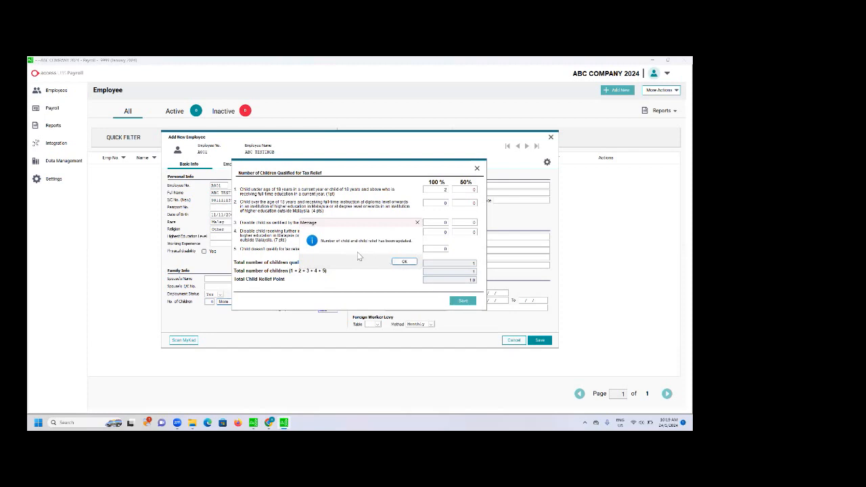
pyautogui.click(401, 261)
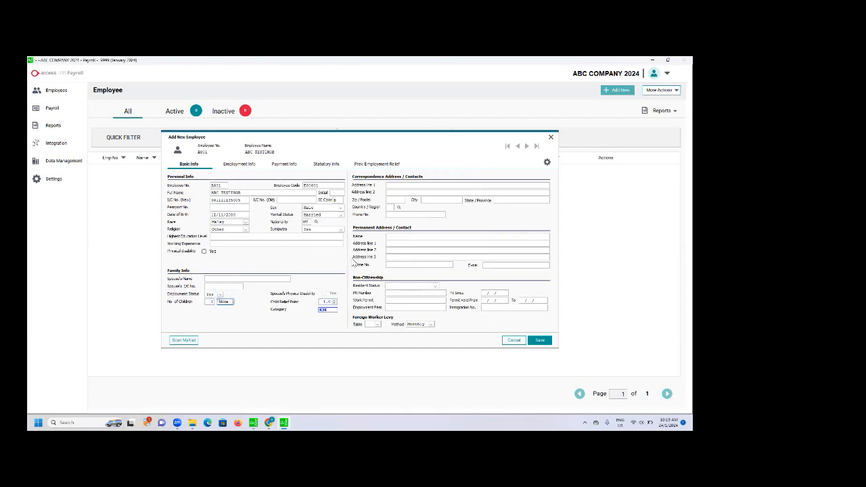
# Put 1 in address line 1 and leave Resident Status blank after trying WORK PERMIT.
pyautogui.click(397, 186)
pyautogui.write('1111')
pyautogui.click(433, 287)
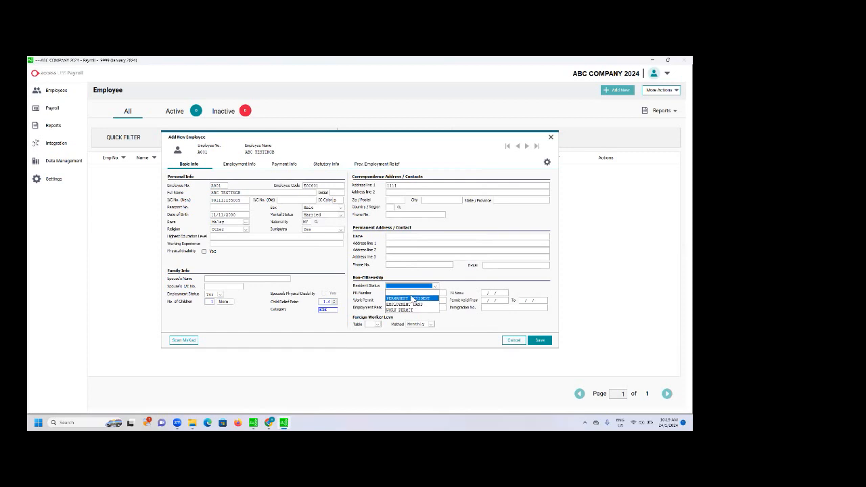
pyautogui.click(407, 292)
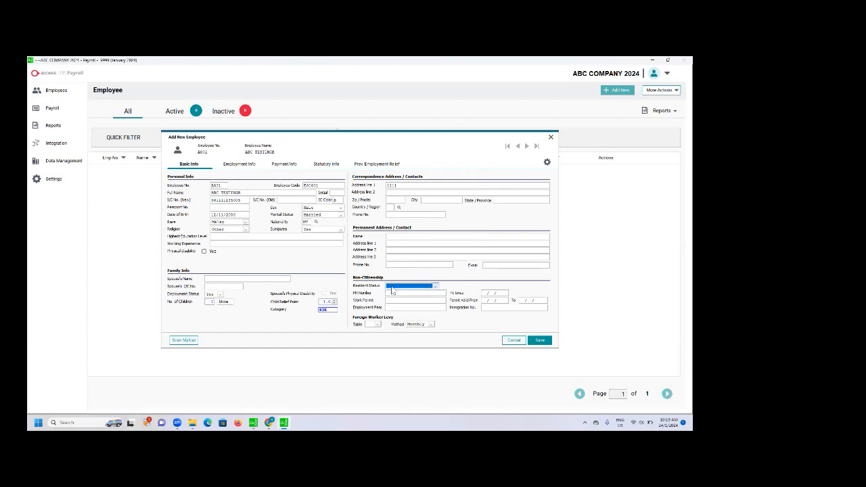
pyautogui.click(404, 286)
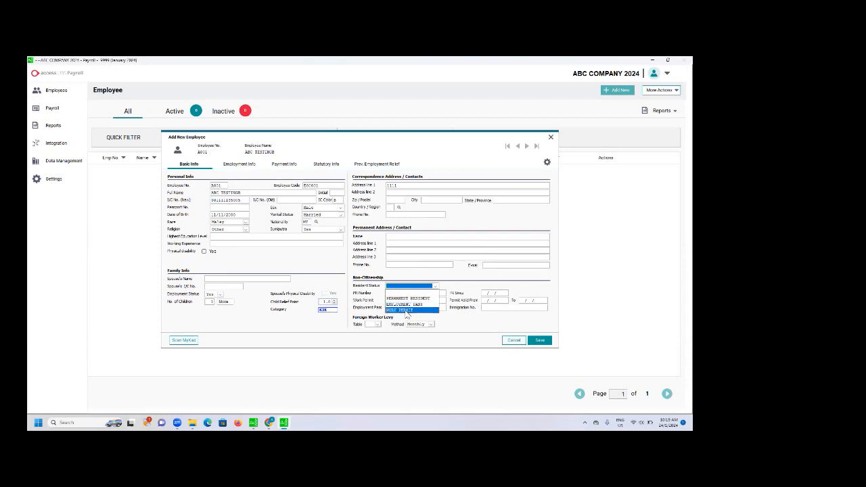
pyautogui.click(407, 310)
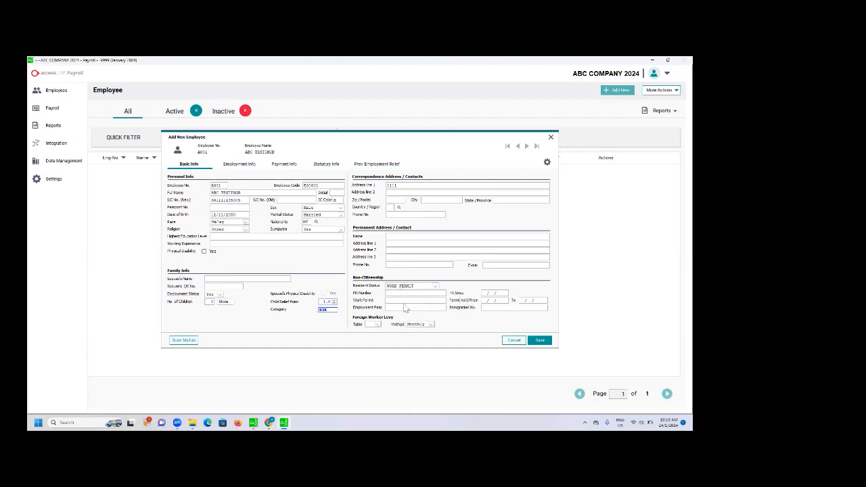
pyautogui.click(422, 287)
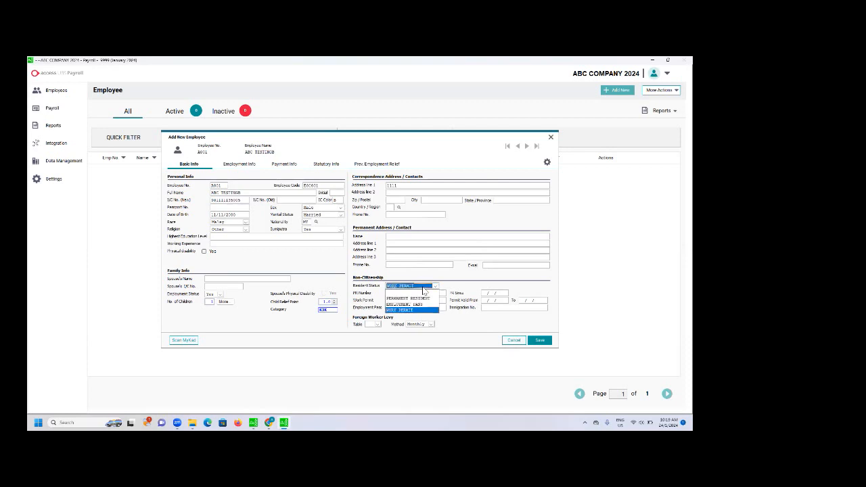
pyautogui.click(419, 291)
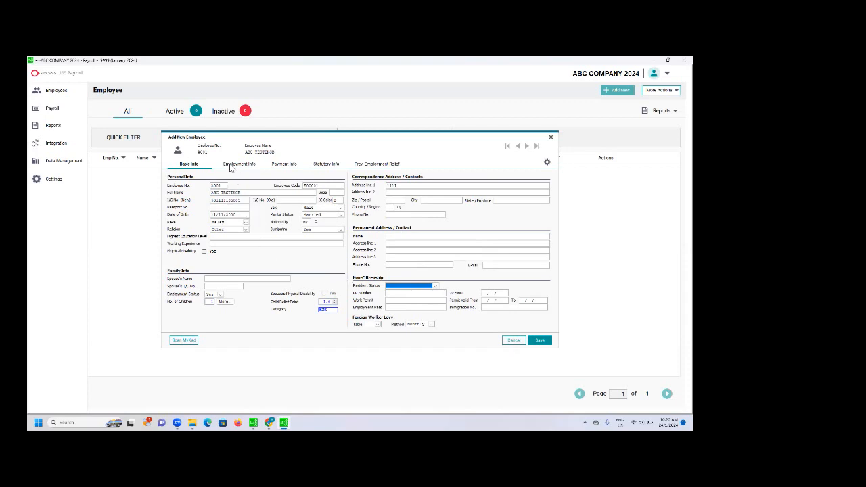
pyautogui.click(231, 166)
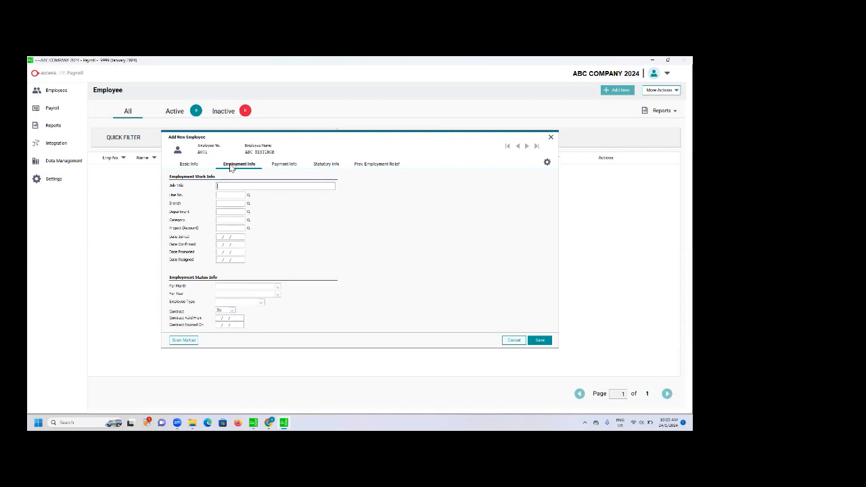
pyautogui.click(187, 166)
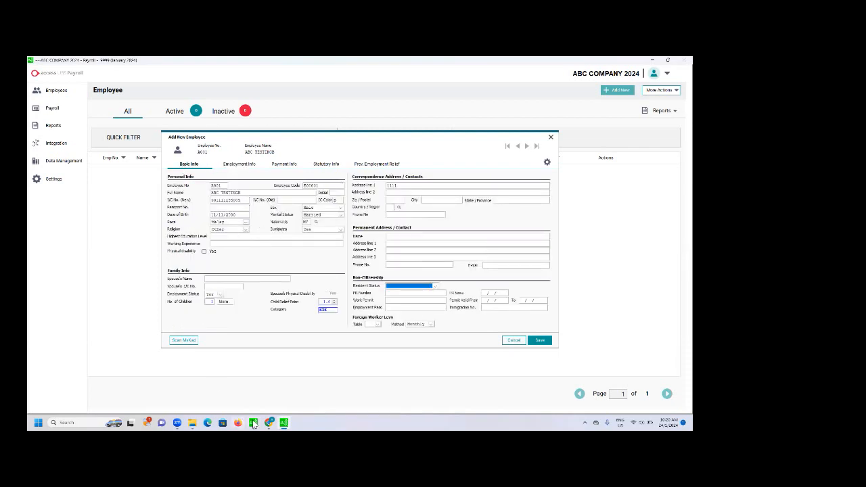
# Show the Employment Info section and its line number field, briefly switching to the Zoom browser.
pyautogui.moveTo(271, 424)
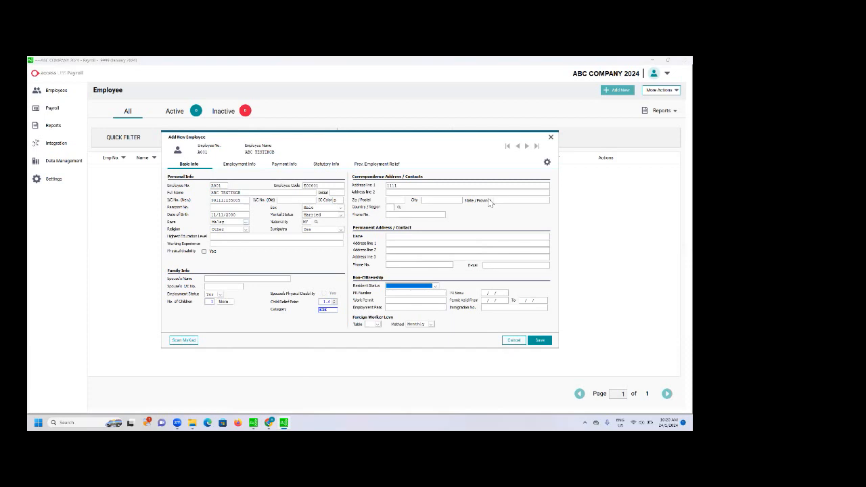
pyautogui.click(247, 168)
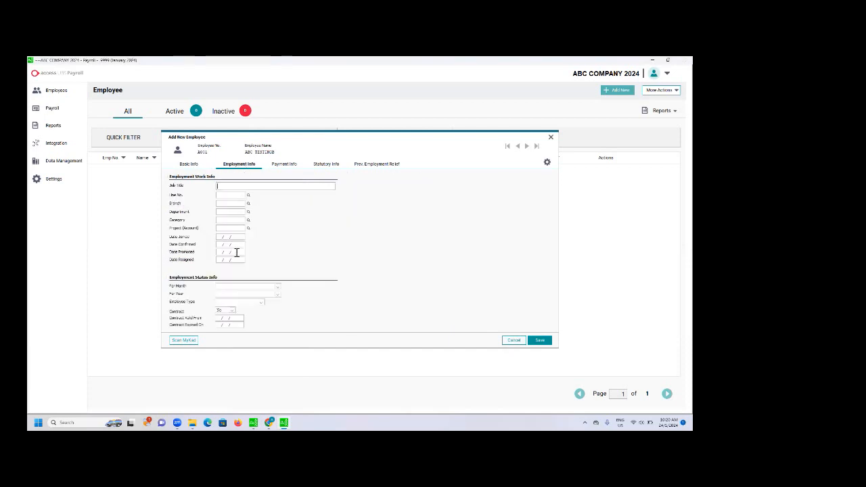
pyautogui.click(237, 196)
pyautogui.click(271, 424)
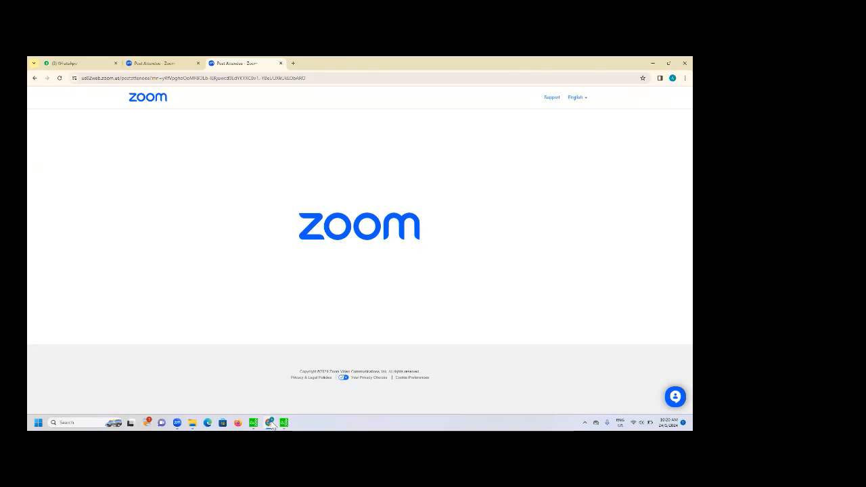
pyautogui.click(271, 424)
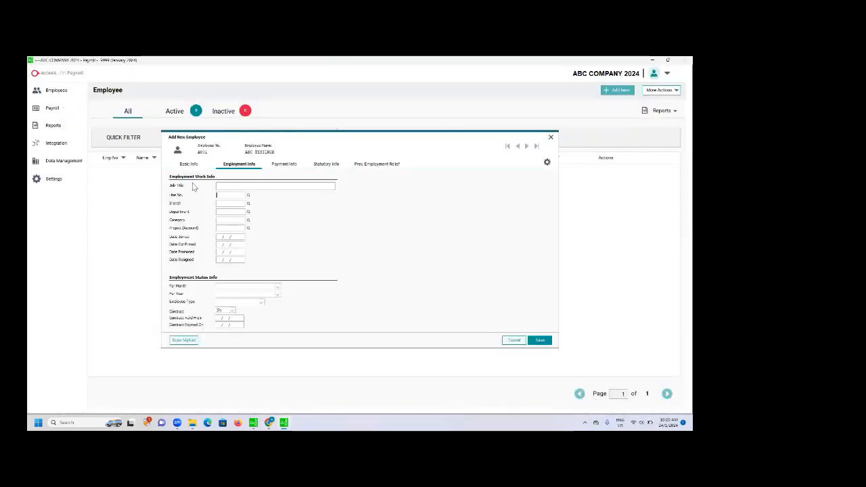
pyautogui.click(194, 165)
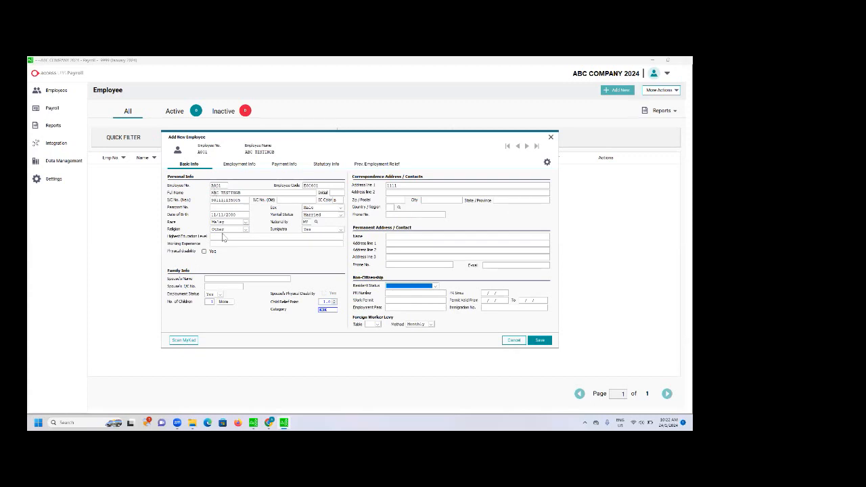
# Enter job title MANAGER on Employment Info and try a Category lookup that finds nothing.
pyautogui.click(239, 167)
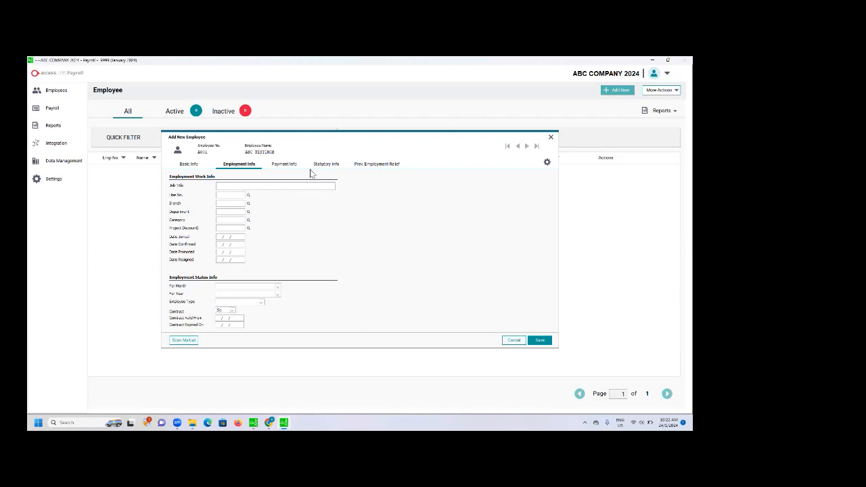
pyautogui.click(232, 187)
pyautogui.write('KE')
pyautogui.press('BackSpace')
pyautogui.press('BackSpace')
pyautogui.press('BackSpace')
pyautogui.write('MANAGER')
pyautogui.doubleClick(227, 196)
pyautogui.click(220, 197)
pyautogui.click(225, 204)
pyautogui.click(249, 221)
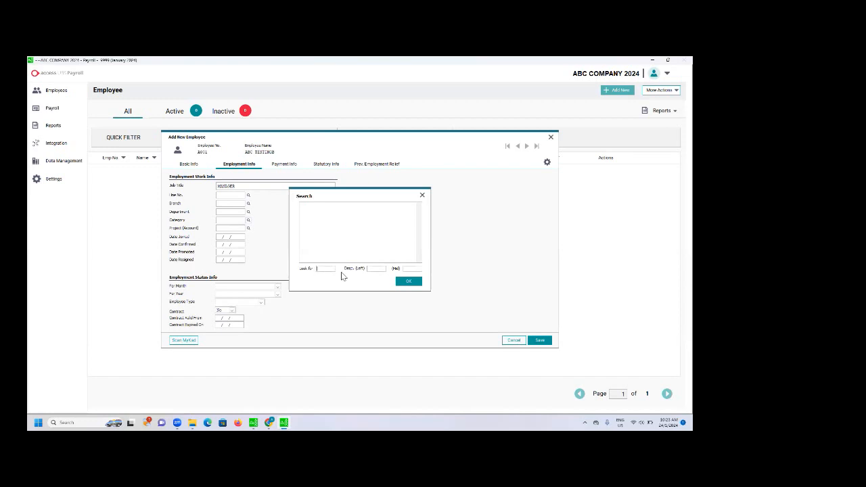
pyautogui.click(401, 281)
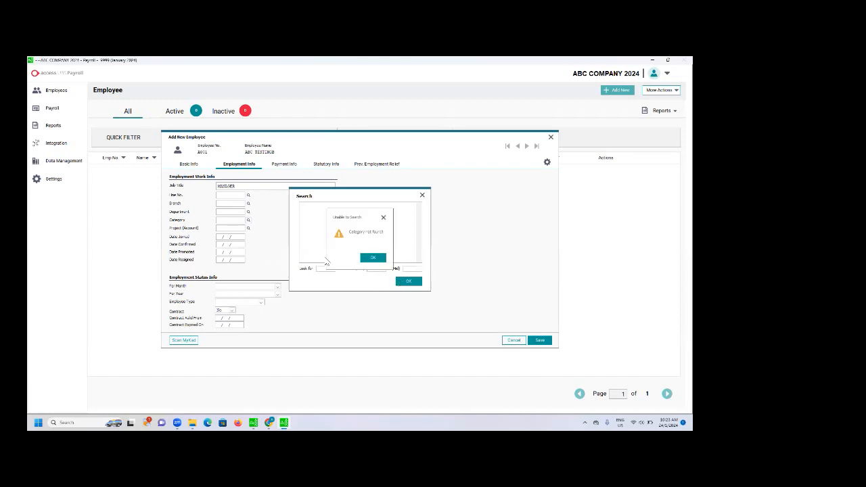
pyautogui.click(361, 259)
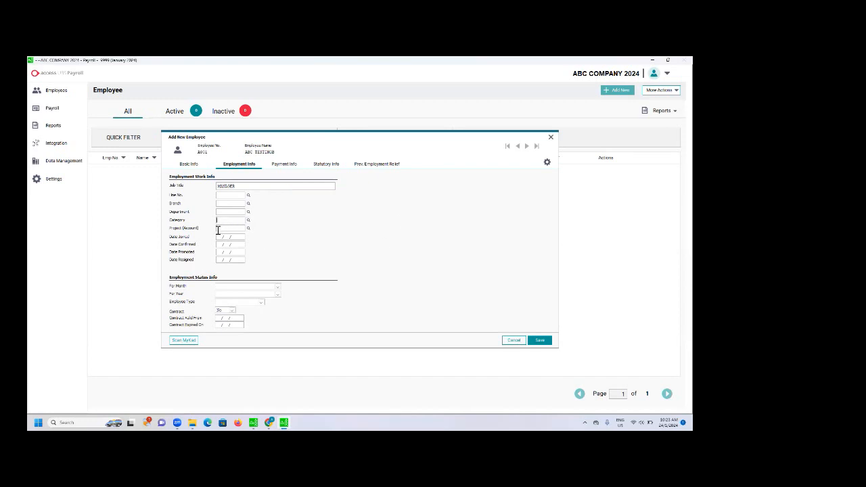
# Enter Date Joined 01/01/2007 and Date Confirmed 01/02/2000.
pyautogui.click(218, 238)
pyautogui.write('01/01/2007')
pyautogui.press('Tab')
pyautogui.write('2000')
pyautogui.press('Tab')
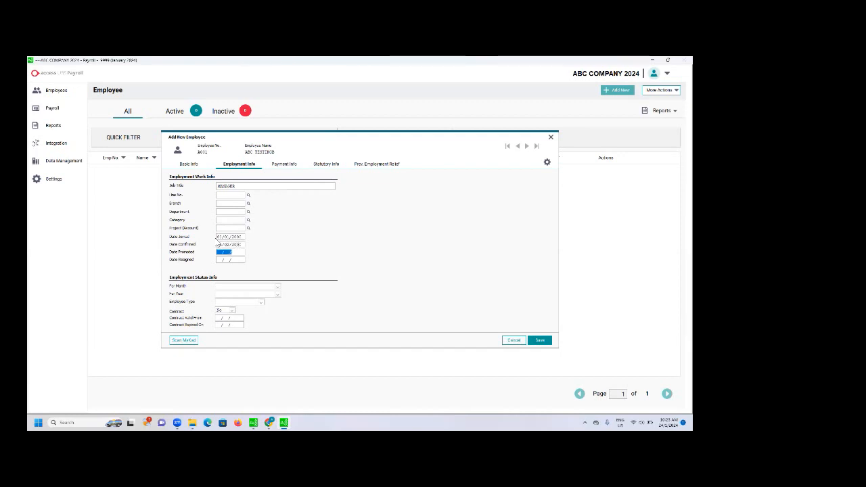
pyautogui.click(217, 260)
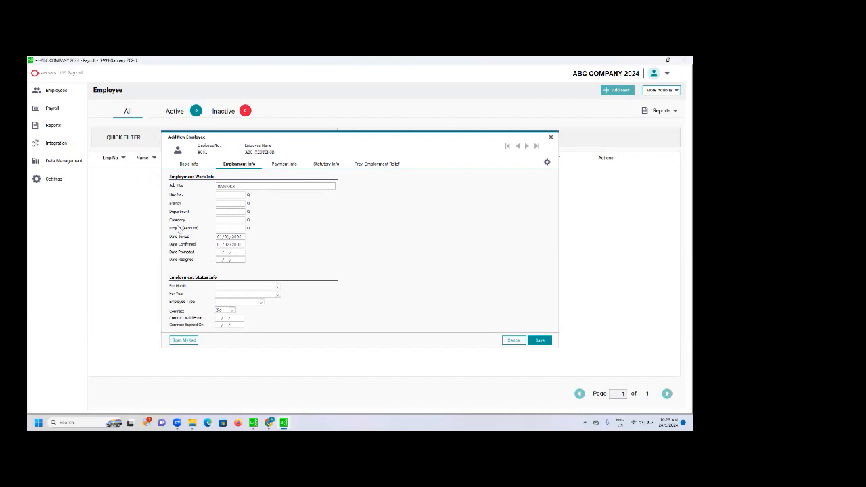
pyautogui.click(189, 166)
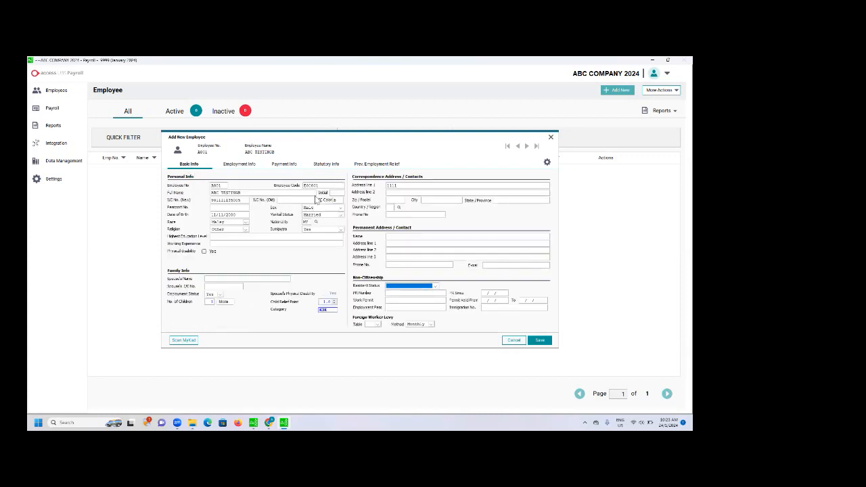
pyautogui.click(258, 164)
pyautogui.click(289, 168)
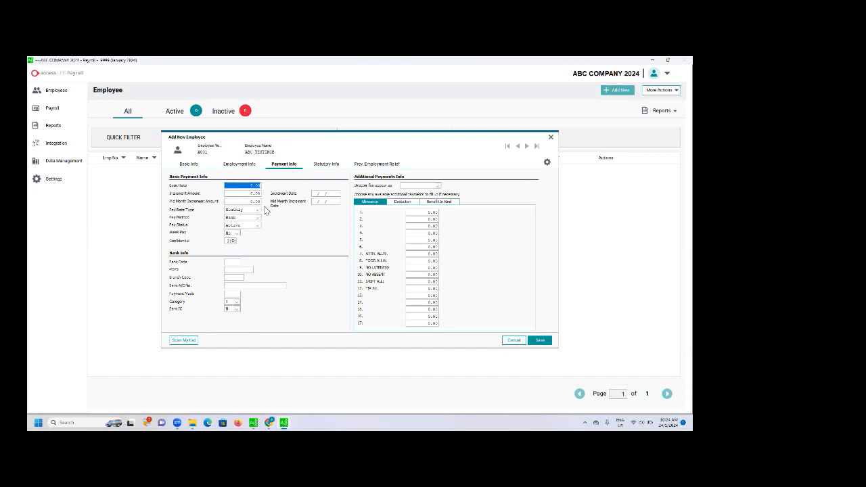
pyautogui.click(250, 225)
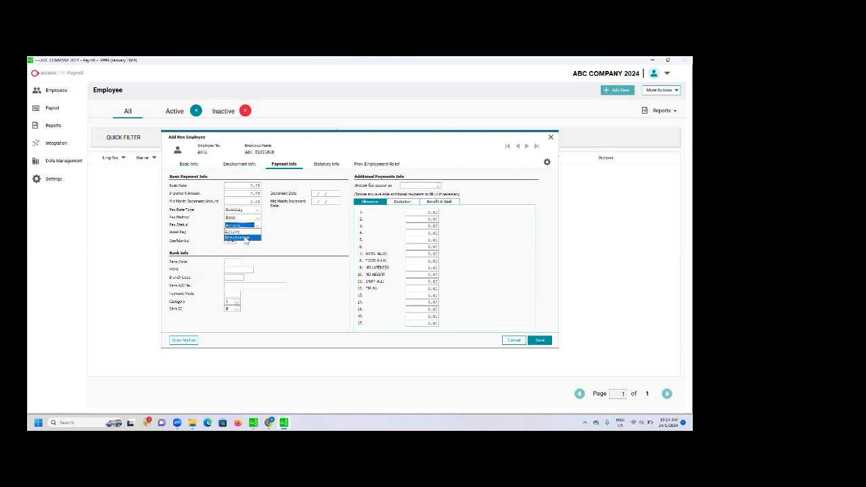
pyautogui.click(242, 232)
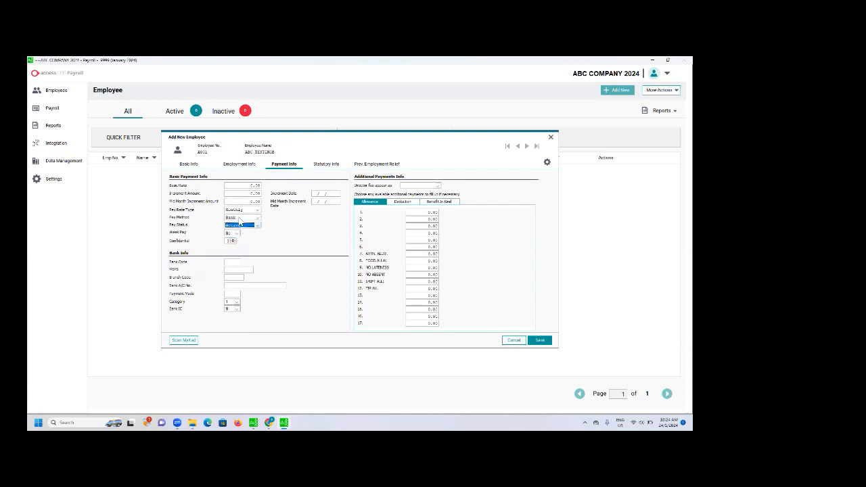
pyautogui.click(236, 167)
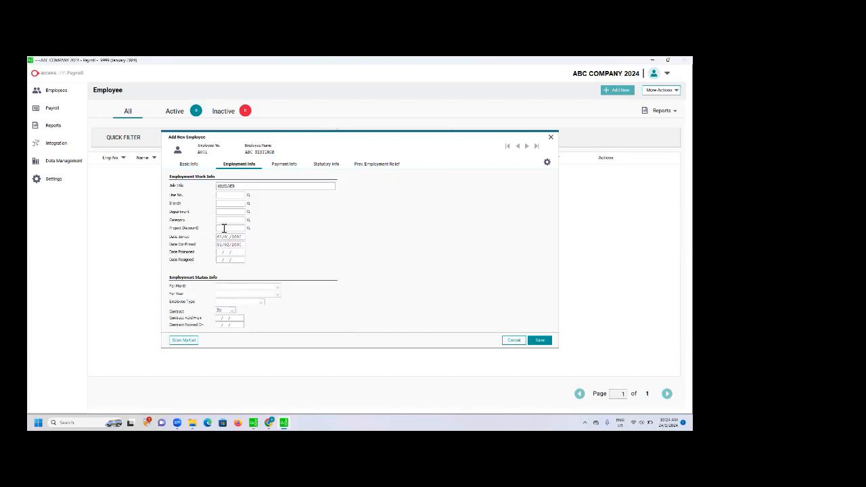
# Set For Month to Existing Employee, For Year to Joined Before This Year, Non Pensionable, contract No.
pyautogui.click(225, 287)
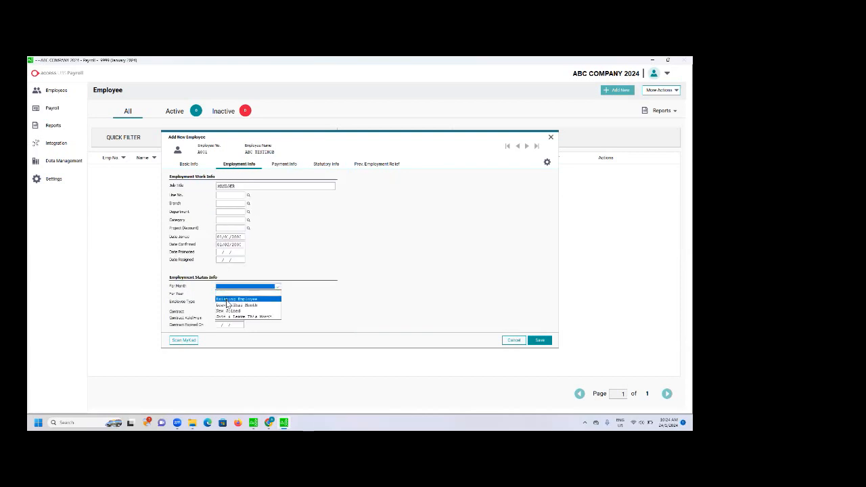
pyautogui.click(228, 299)
pyautogui.click(230, 295)
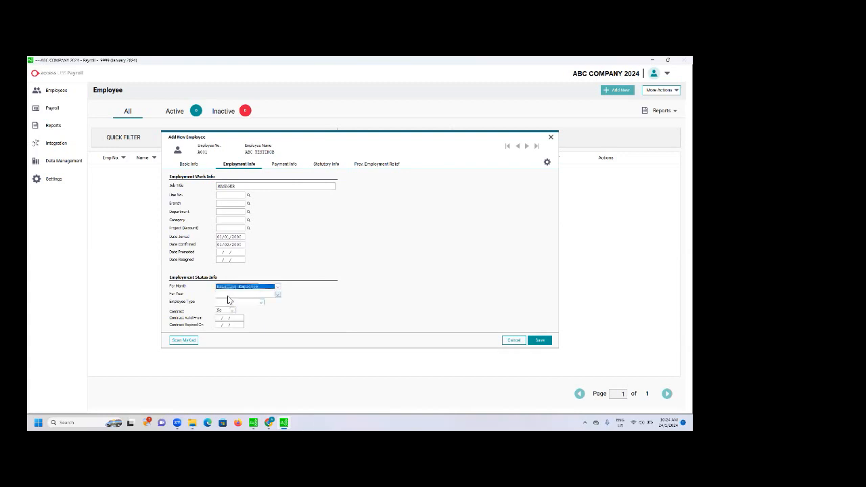
pyautogui.click(230, 308)
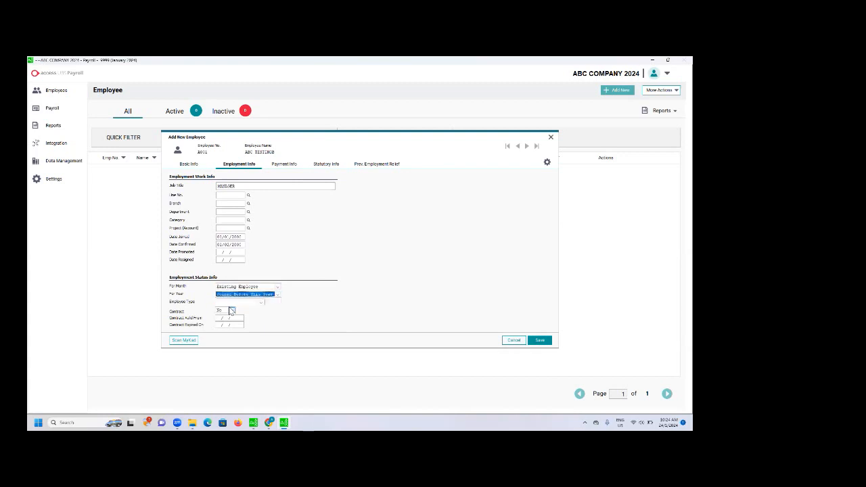
pyautogui.click(230, 302)
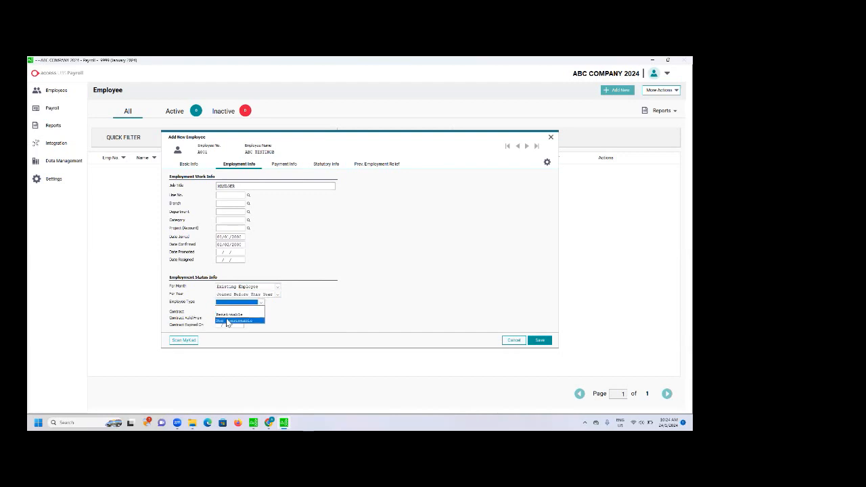
pyautogui.click(227, 319)
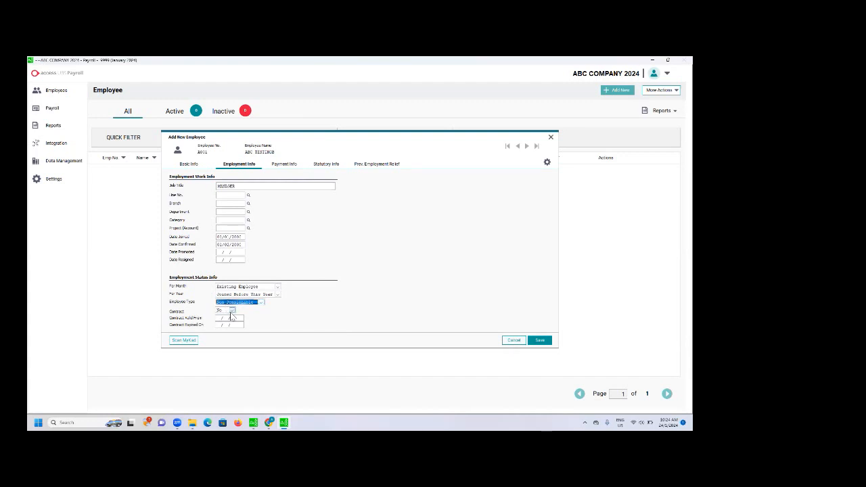
pyautogui.click(222, 312)
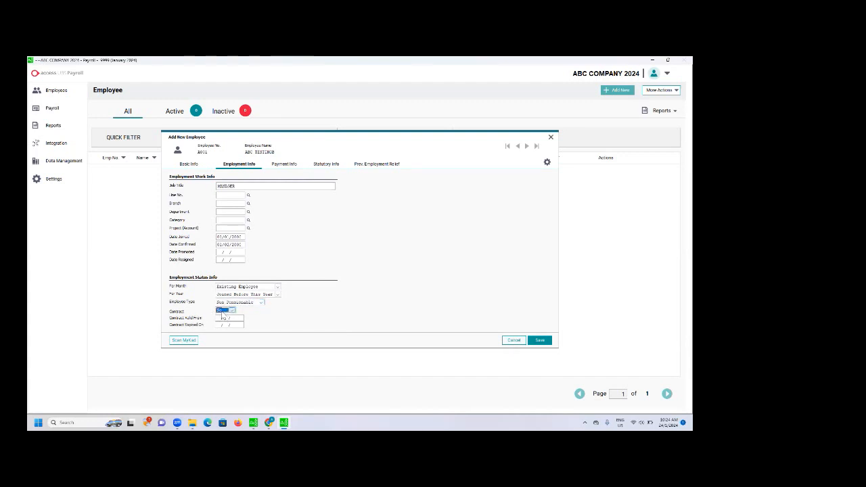
pyautogui.click(275, 314)
# On Payment Info, set a Monthly basic rate of 5000.
pyautogui.click(283, 166)
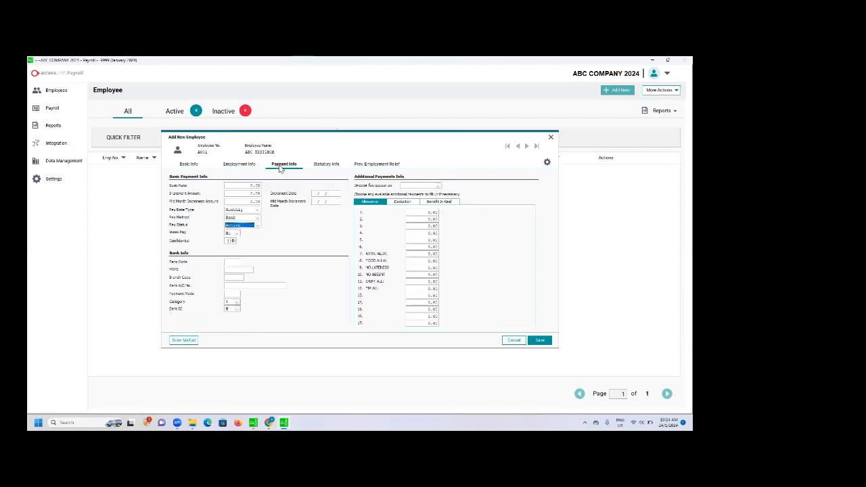
pyautogui.click(232, 186)
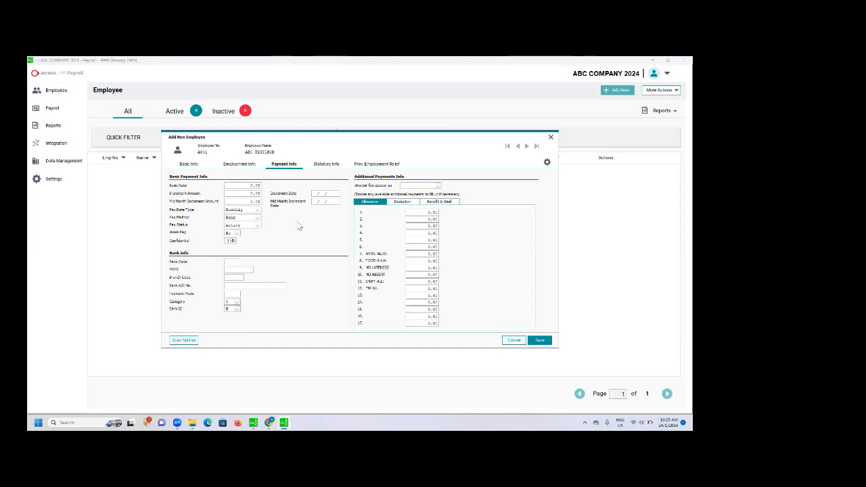
pyautogui.click(230, 184)
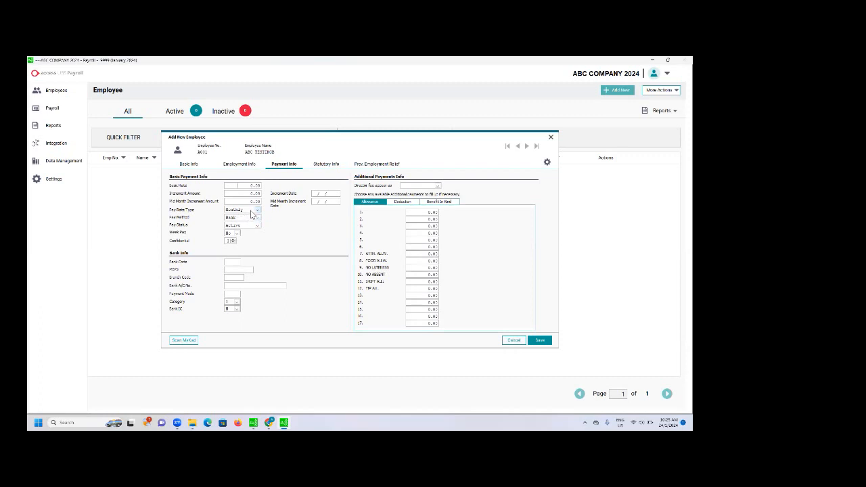
pyautogui.click(252, 214)
pyautogui.click(248, 215)
pyautogui.click(232, 186)
pyautogui.write('5000')
pyautogui.press('Tab')
# Add an increment of 1000 dated 01/01/2024.
pyautogui.click(239, 194)
pyautogui.write('1000')
pyautogui.click(314, 194)
pyautogui.write('01/01/2024')
pyautogui.click(245, 211)
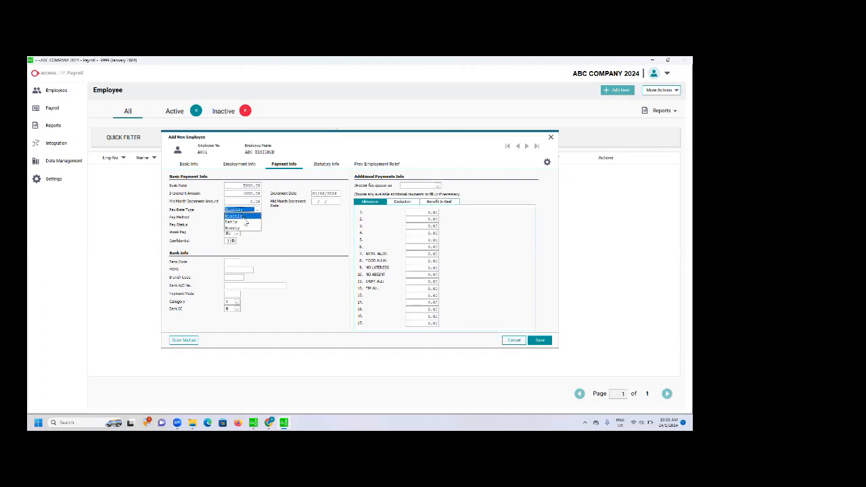
pyautogui.click(245, 215)
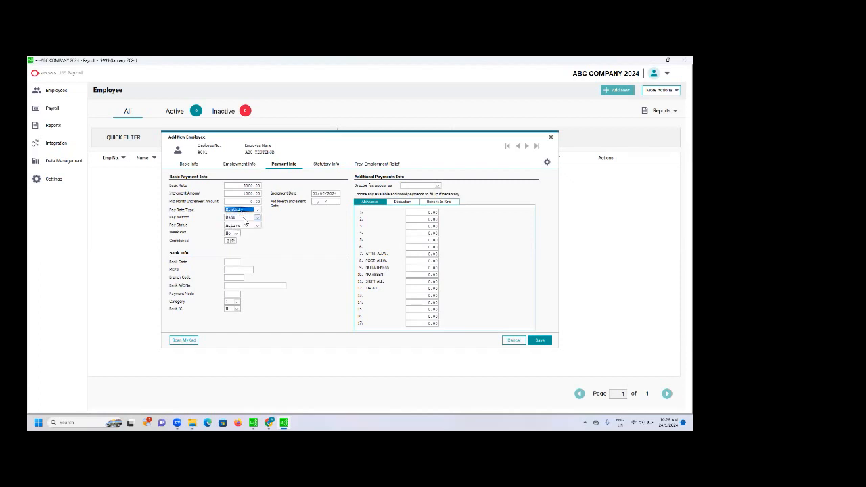
pyautogui.click(256, 212)
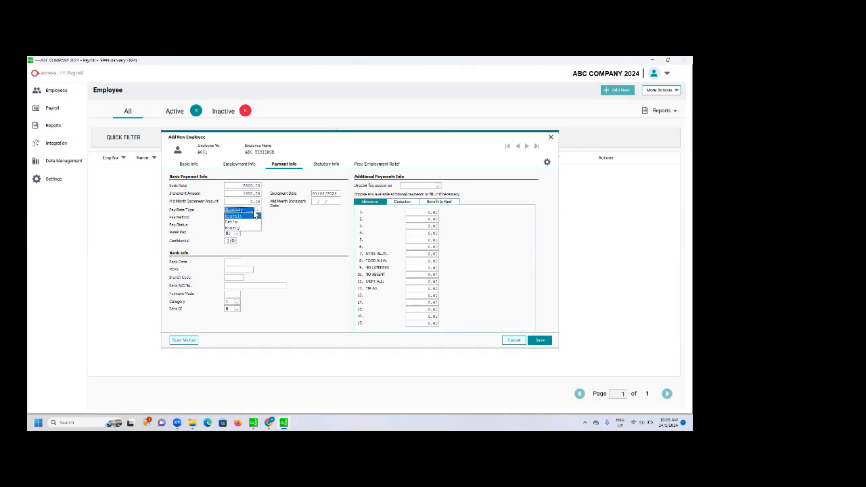
pyautogui.click(247, 214)
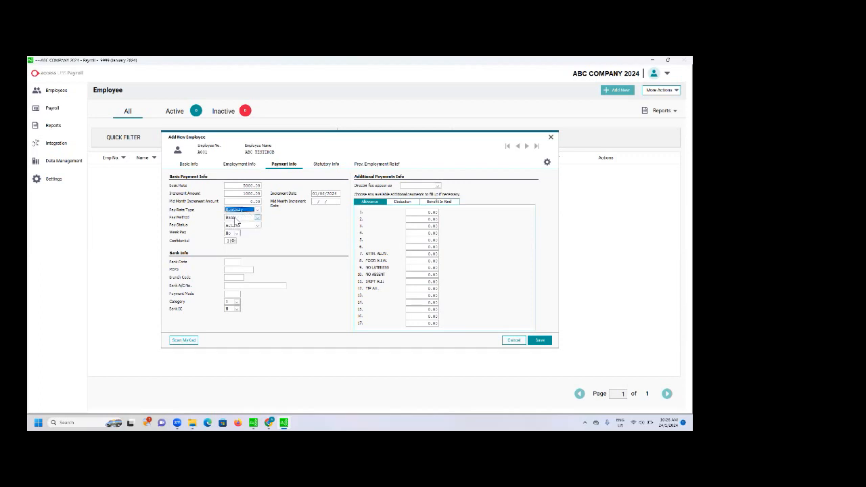
pyautogui.click(235, 217)
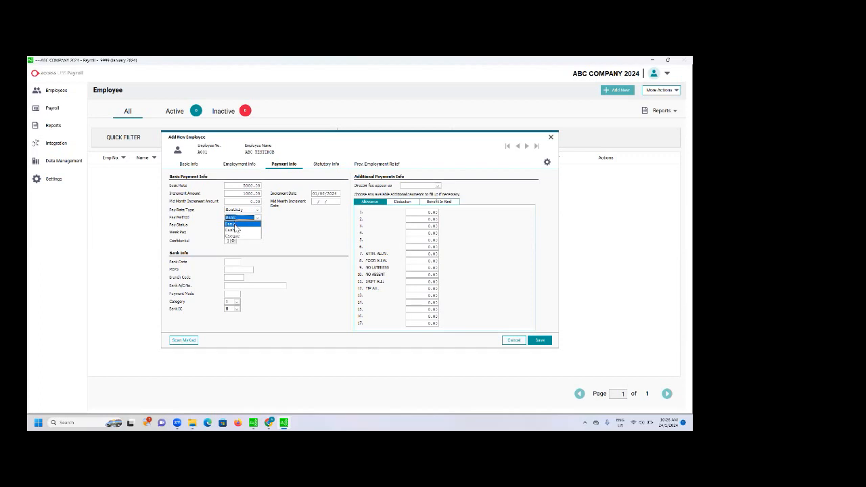
pyautogui.click(235, 224)
pyautogui.click(245, 218)
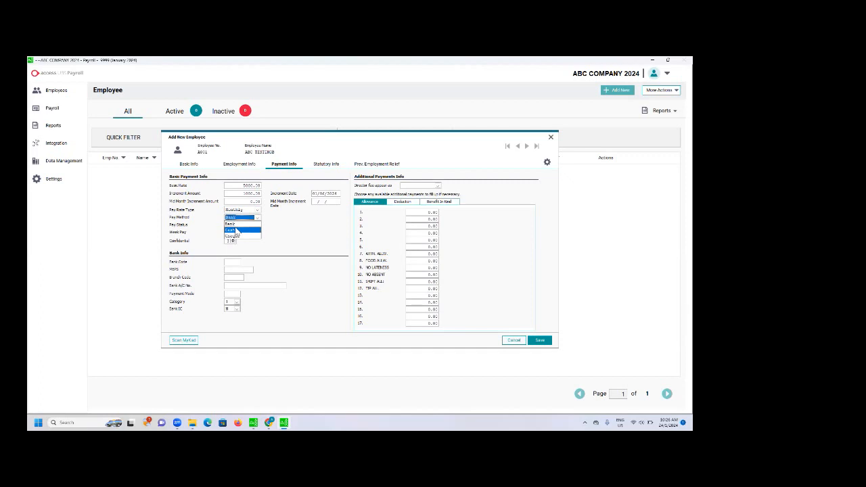
pyautogui.click(236, 224)
pyautogui.click(235, 227)
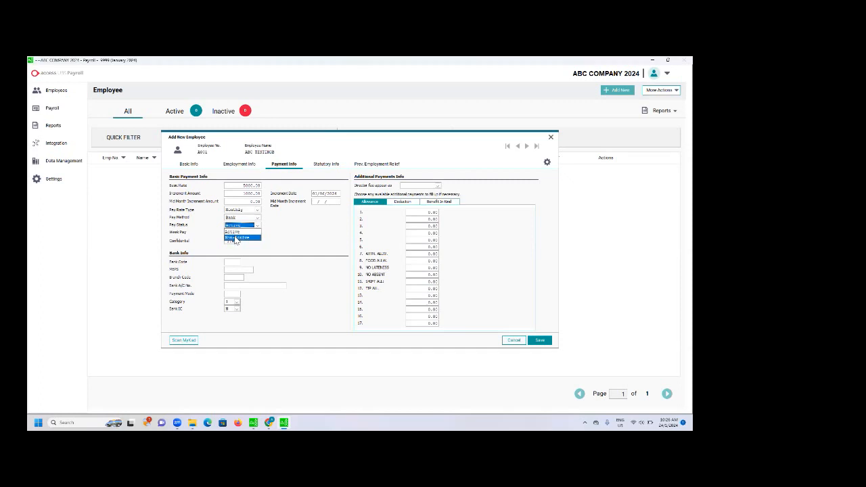
pyautogui.click(234, 238)
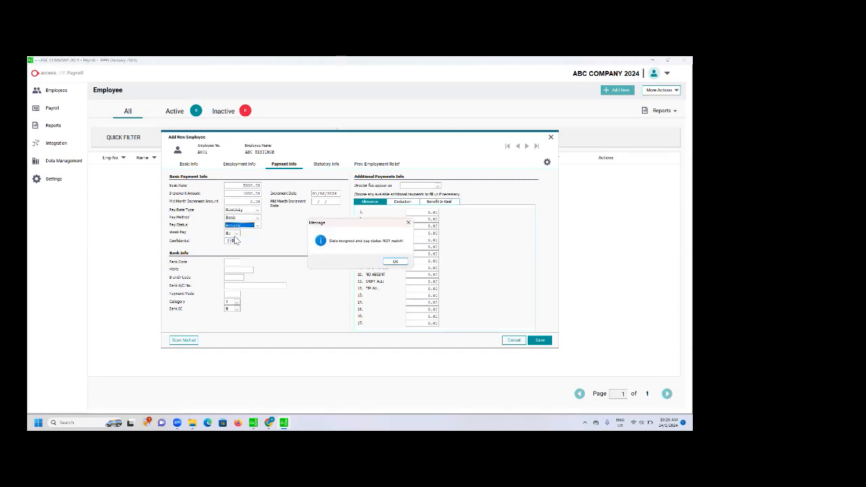
pyautogui.click(406, 264)
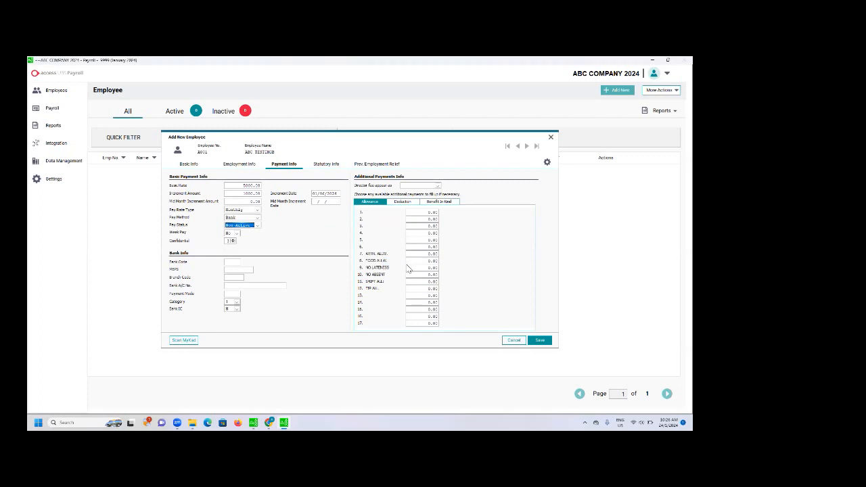
pyautogui.click(255, 224)
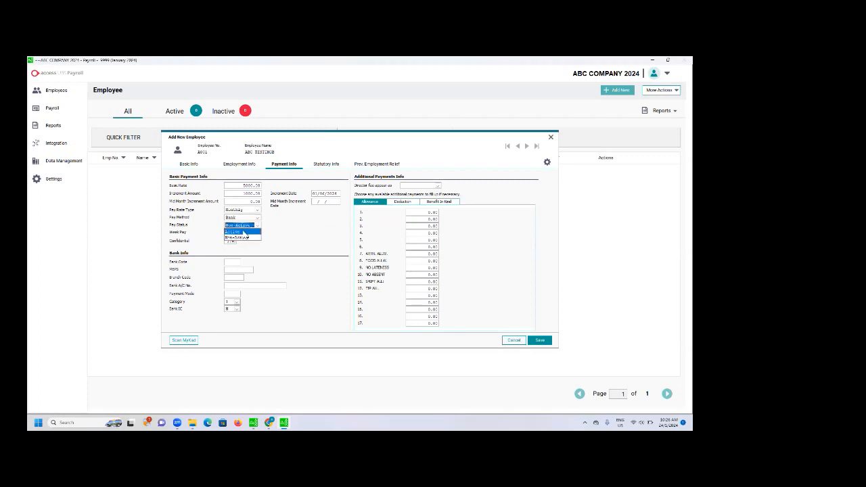
pyautogui.click(234, 232)
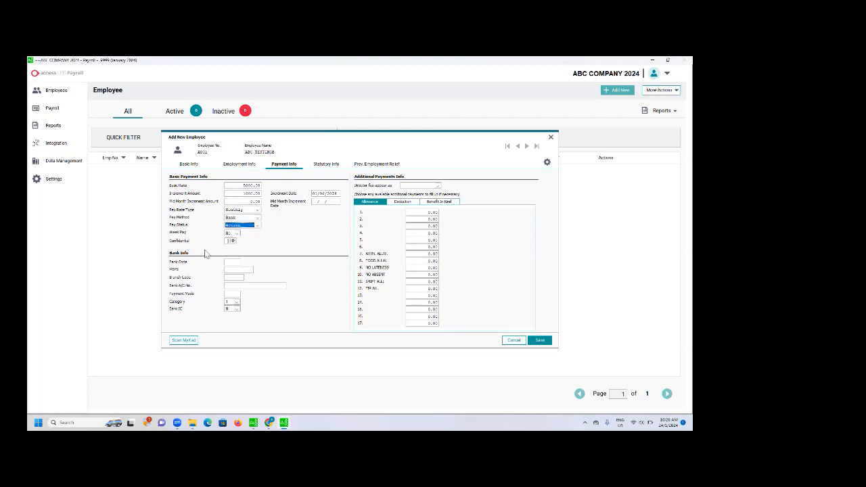
pyautogui.click(227, 243)
# Enter bank code MBB, branch code MTB and the employee's bank account number.
pyautogui.click(229, 263)
pyautogui.write('MBB')
pyautogui.click(230, 279)
pyautogui.write('MTB')
pyautogui.write('5')
# Choose a bank category and set the Bank IC to the bank entry.
pyautogui.click(234, 302)
pyautogui.click(234, 310)
pyautogui.click(235, 309)
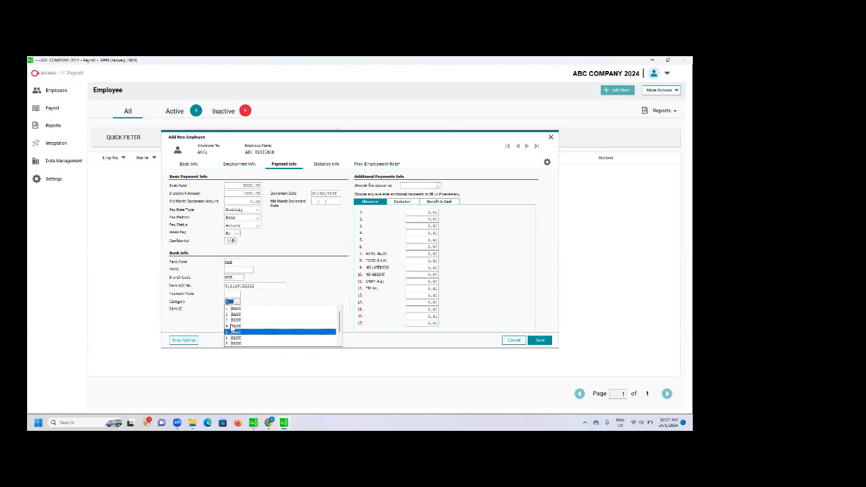
pyautogui.click(231, 309)
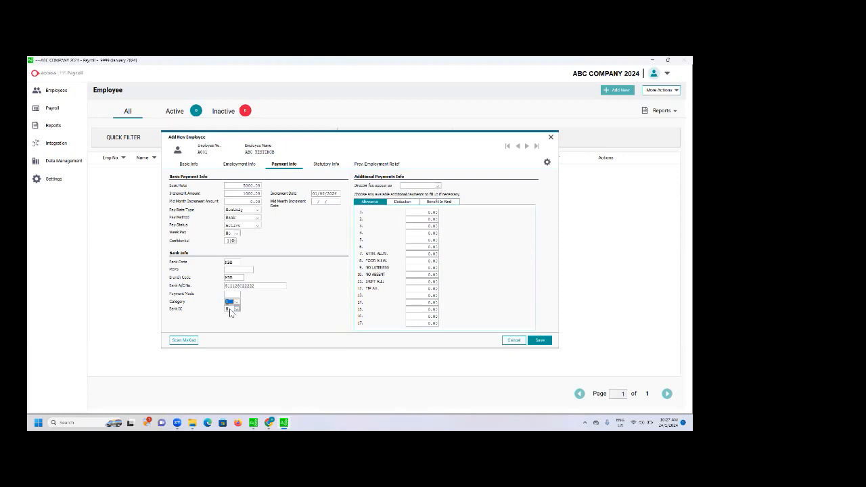
pyautogui.click(230, 308)
pyautogui.click(231, 325)
# Enter 100 as allowance item 1, then view the Deduction and Benefit In Kind lists.
pyautogui.click(412, 214)
pyautogui.write('100')
pyautogui.press('Tab')
pyautogui.click(394, 204)
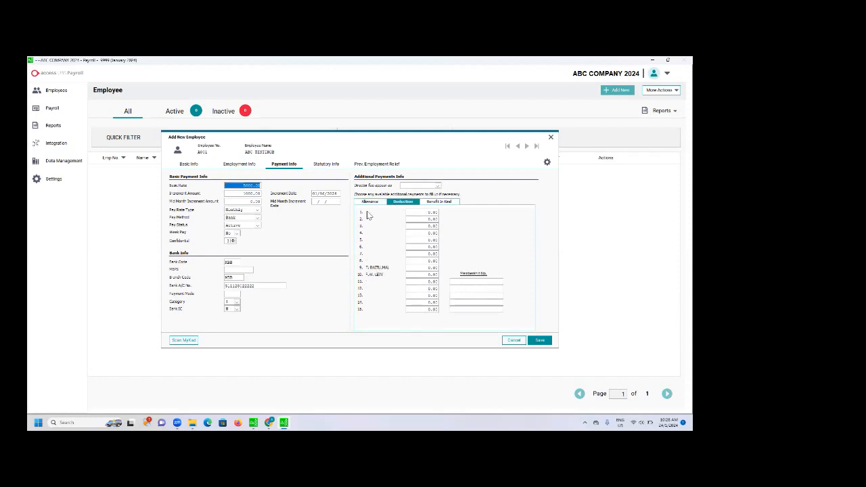
pyautogui.click(428, 204)
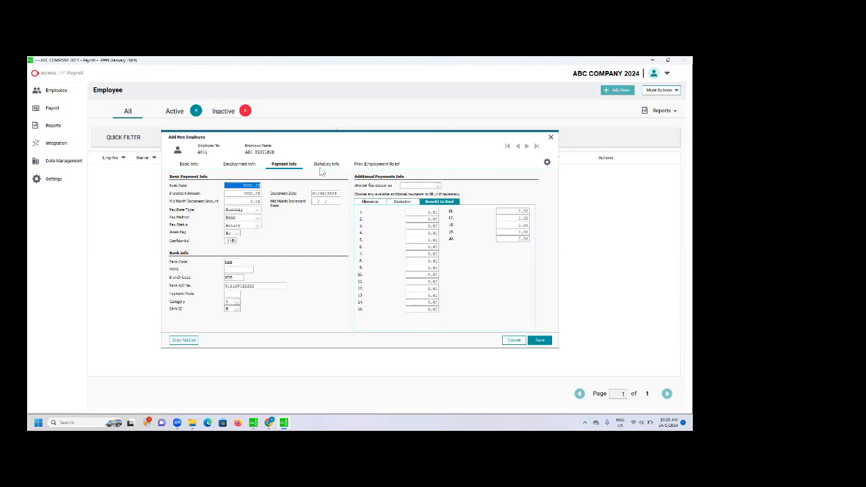
# Open Statutory Info and enter the employee's EPF number.
pyautogui.click(325, 165)
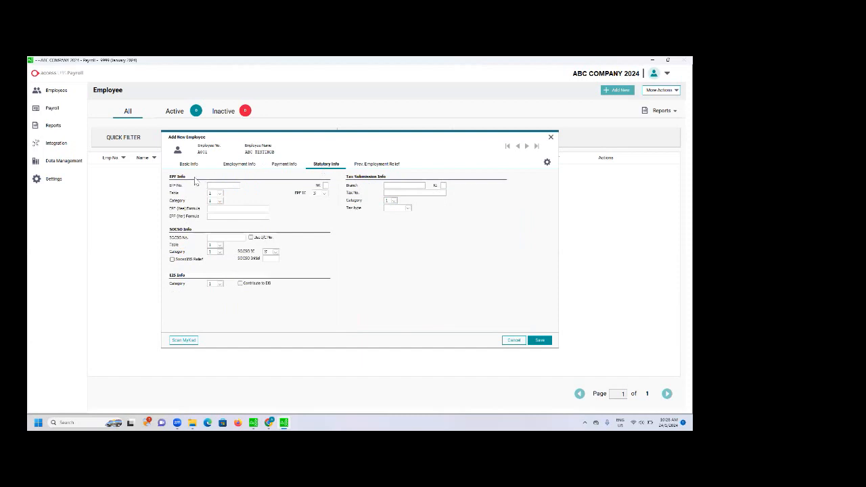
pyautogui.click(209, 185)
pyautogui.write('123456')
# Browse the EPF table options, trying table 2 before going back to table 1.
pyautogui.click(217, 194)
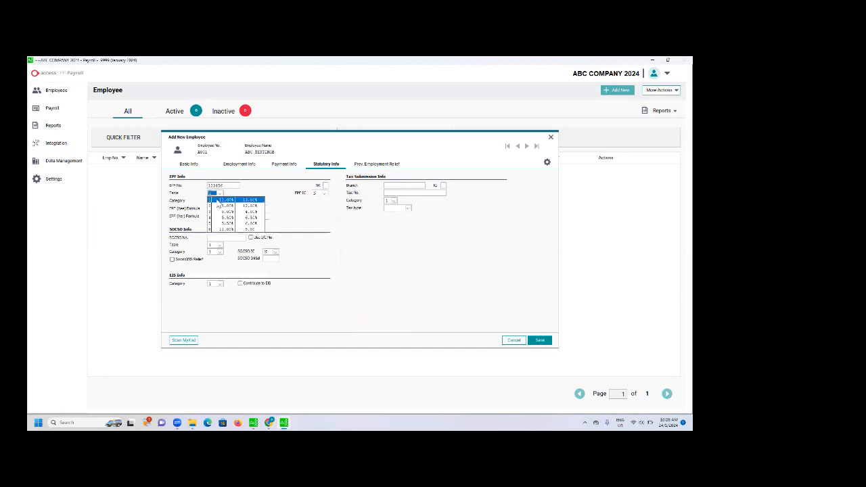
pyautogui.click(218, 200)
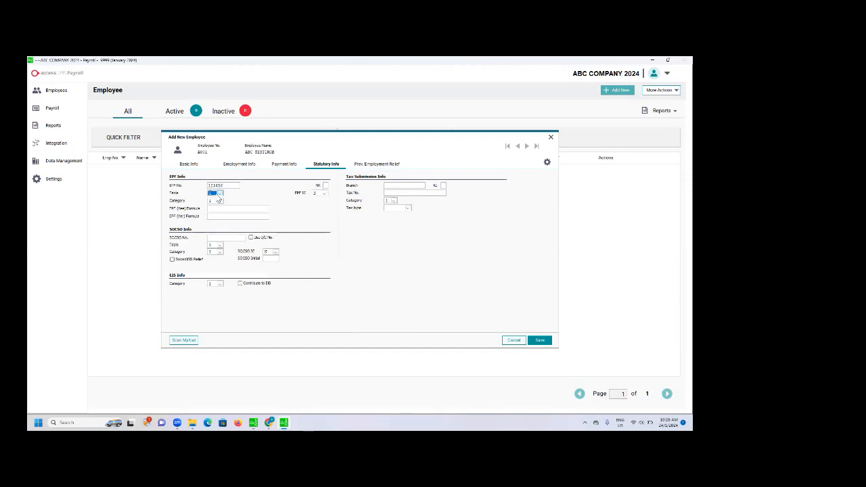
pyautogui.click(218, 195)
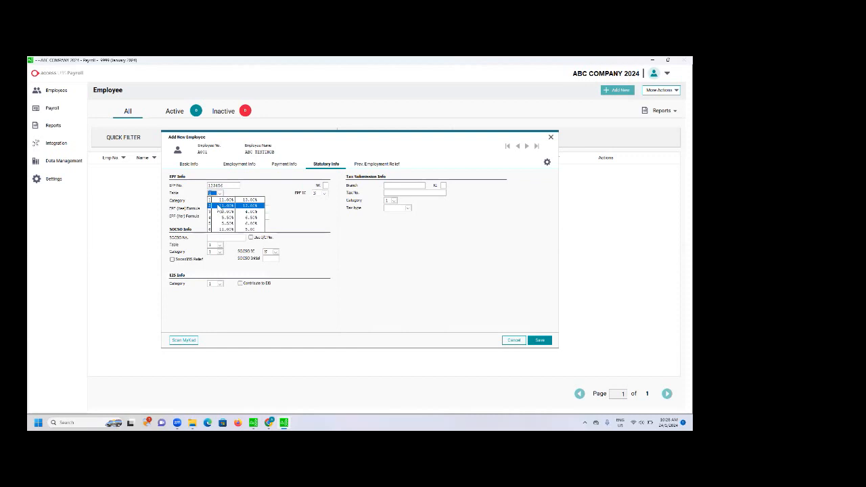
pyautogui.click(216, 199)
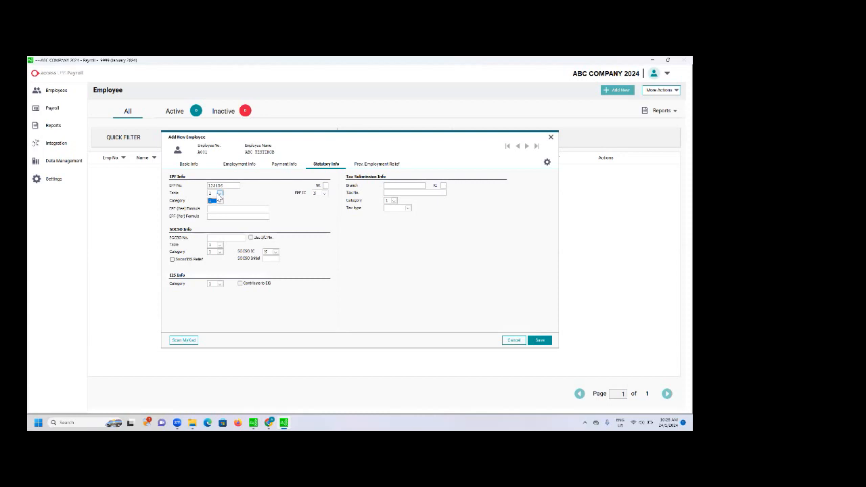
pyautogui.click(219, 195)
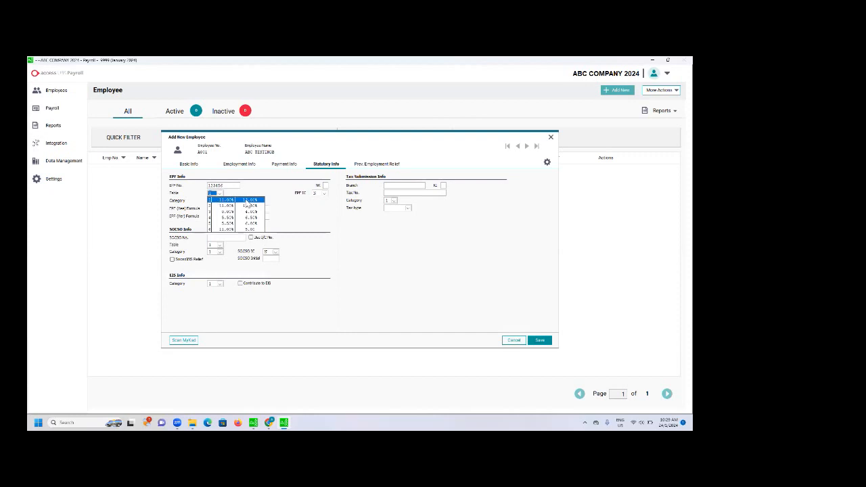
pyautogui.click(247, 203)
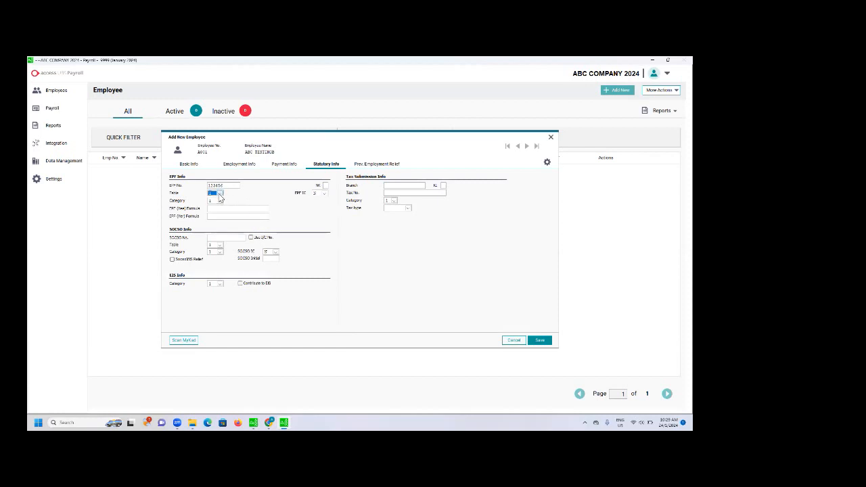
pyautogui.click(219, 195)
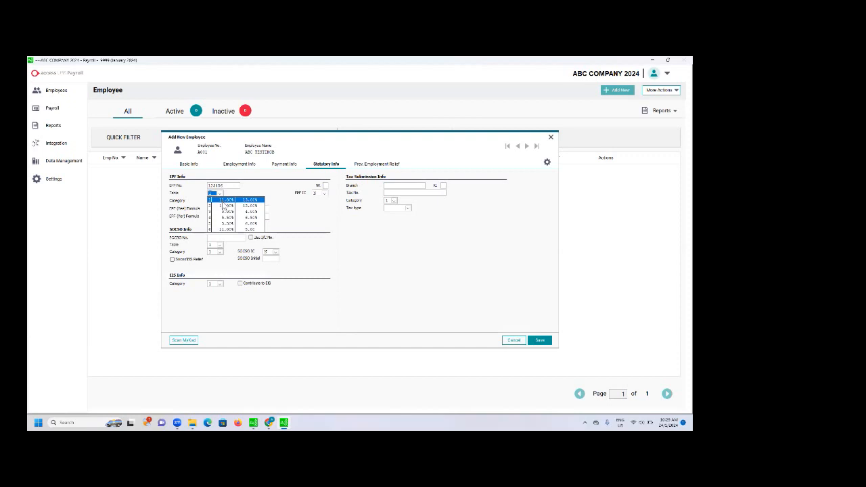
pyautogui.click(223, 206)
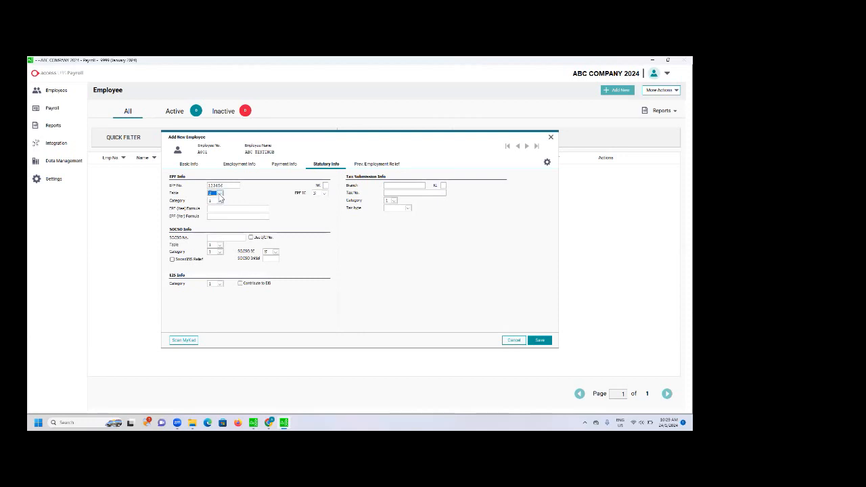
pyautogui.click(220, 194)
pyautogui.click(227, 205)
pyautogui.click(215, 193)
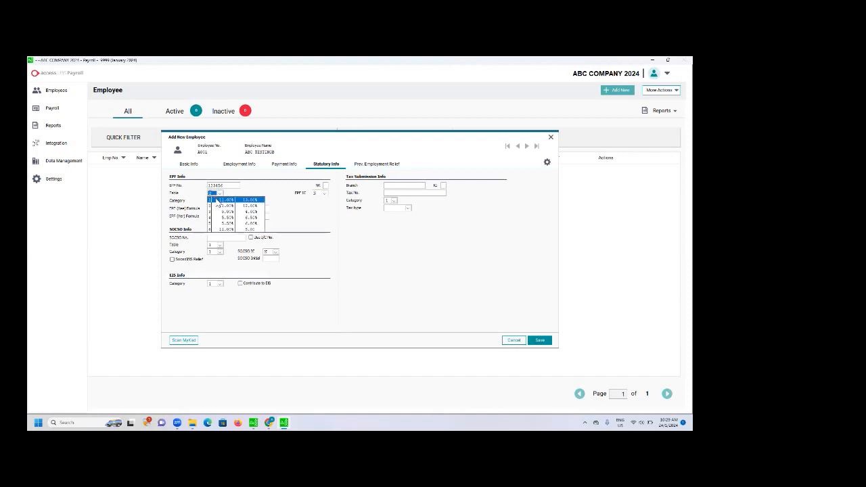
pyautogui.click(217, 200)
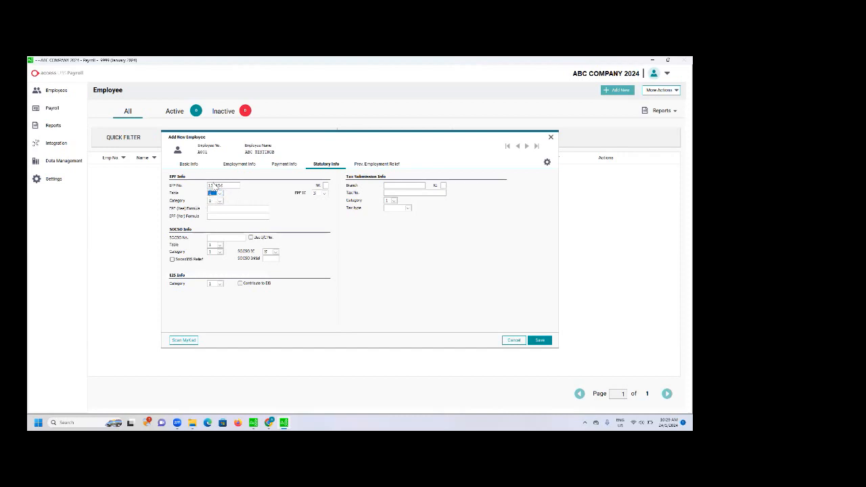
# Settle on EPF table 1 and set the EPF category to 1.
pyautogui.click(216, 194)
pyautogui.click(218, 203)
pyautogui.click(216, 195)
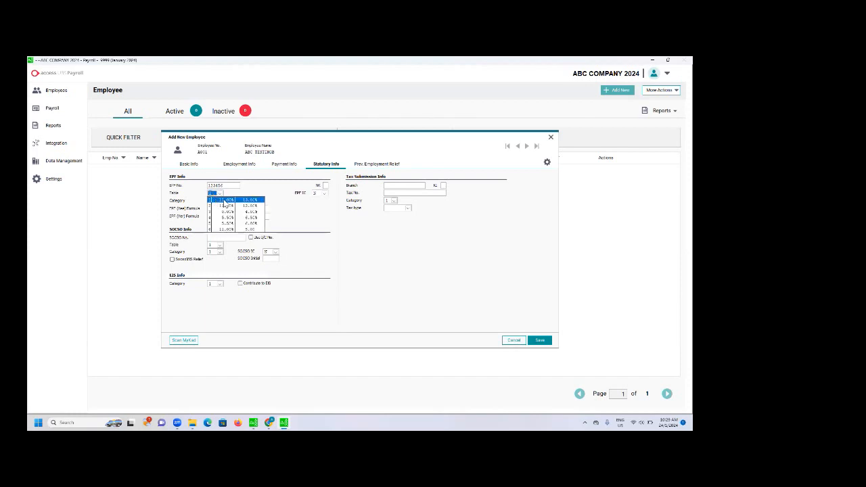
pyautogui.click(225, 202)
pyautogui.click(220, 195)
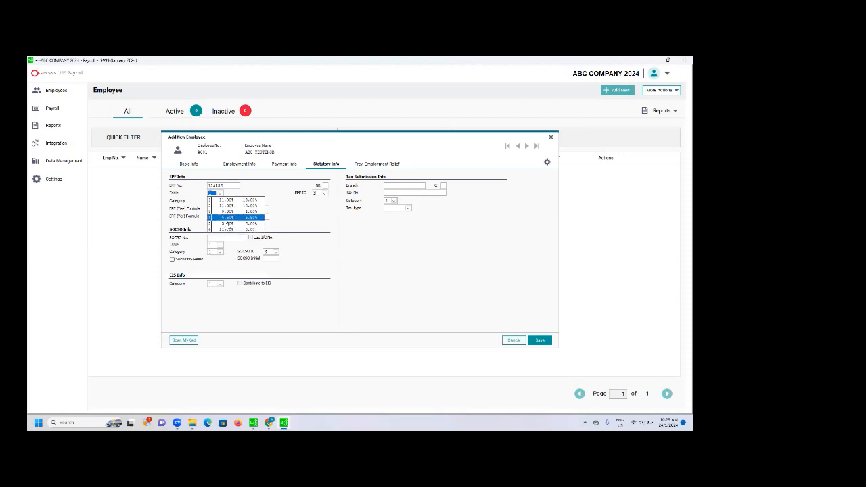
pyautogui.click(218, 194)
pyautogui.click(220, 194)
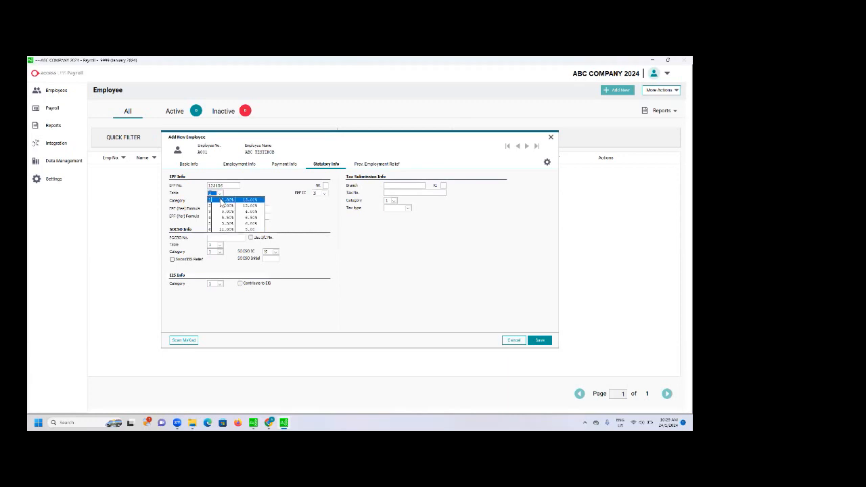
pyautogui.click(222, 200)
pyautogui.click(220, 201)
pyautogui.click(207, 207)
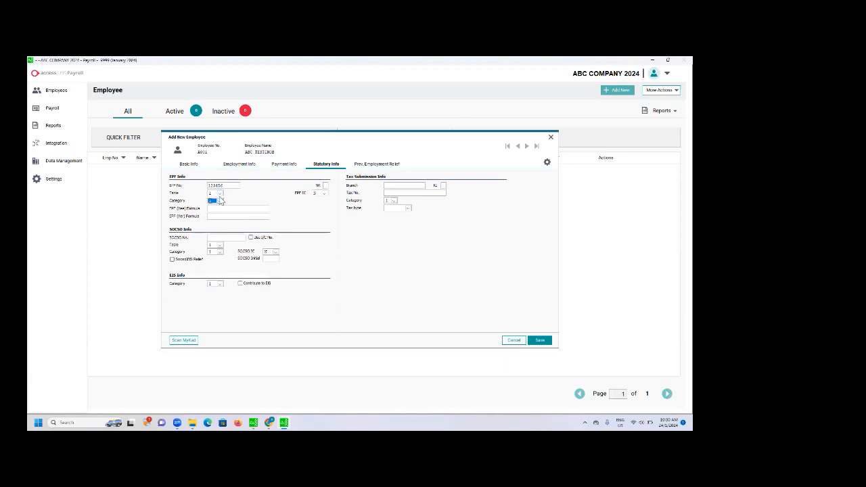
pyautogui.click(219, 201)
# Have SOCSO use the IC number and keep EIS category 1.
pyautogui.click(210, 240)
pyautogui.click(250, 237)
pyautogui.click(215, 283)
pyautogui.click(218, 293)
# Enter the employee's tax number and set the tax type to Resident.
pyautogui.click(389, 184)
pyautogui.click(393, 193)
pyautogui.write('12121212')
pyautogui.click(407, 207)
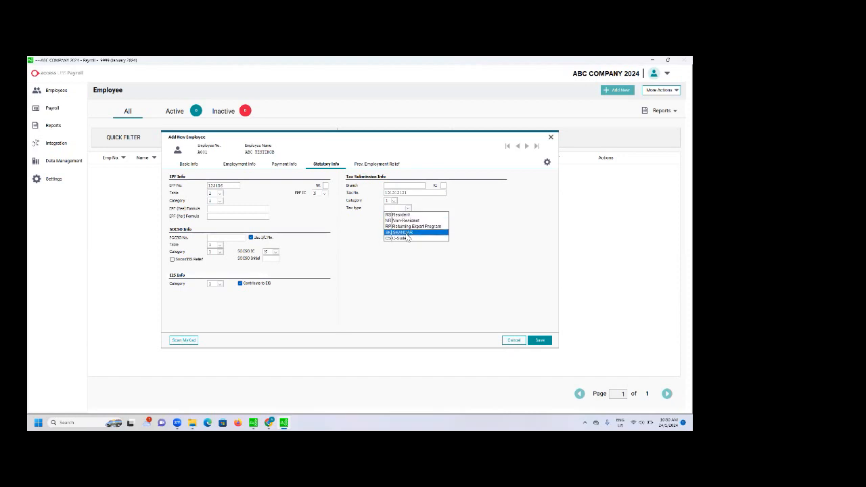
pyautogui.click(394, 215)
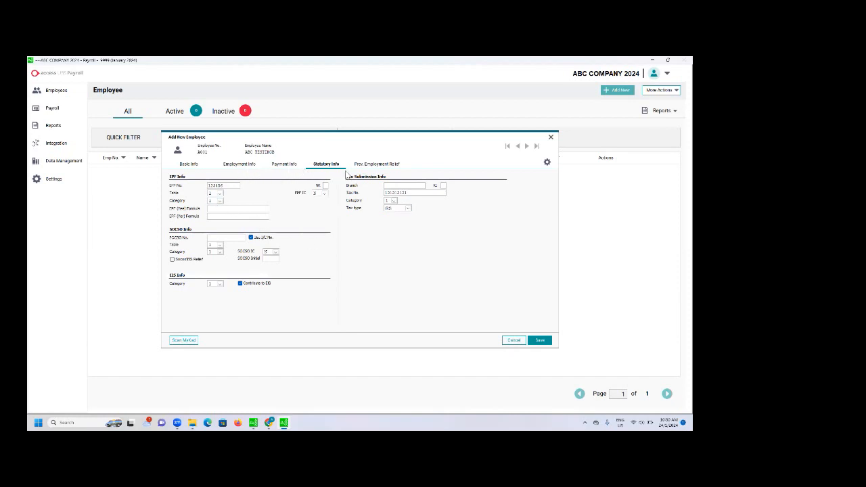
pyautogui.click(371, 165)
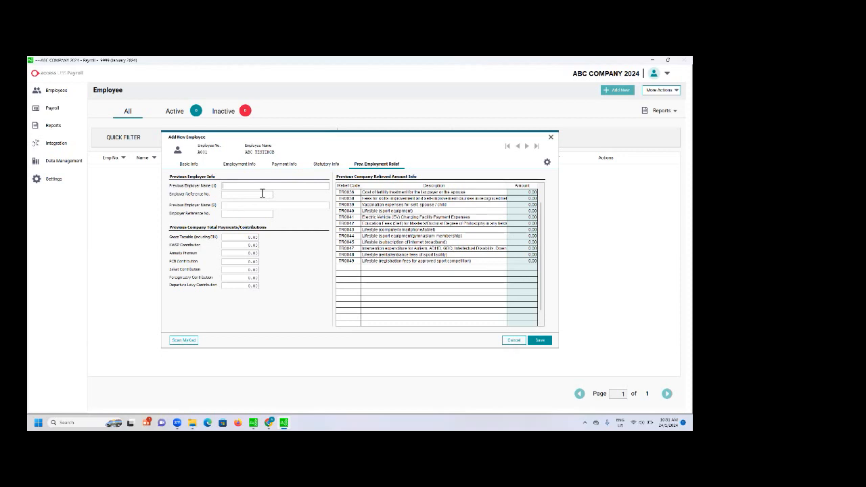
# Inspect relief items TR0038 and TR0043, then save the new employee record.
pyautogui.click(390, 198)
pyautogui.click(390, 230)
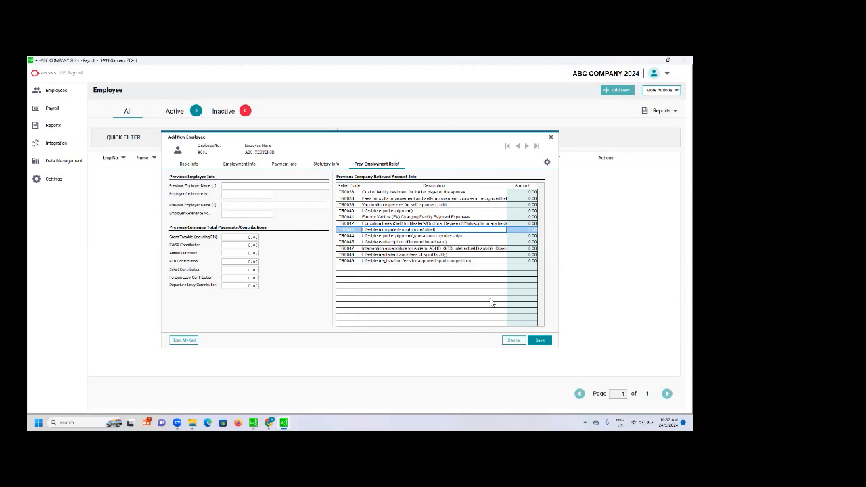
pyautogui.click(538, 339)
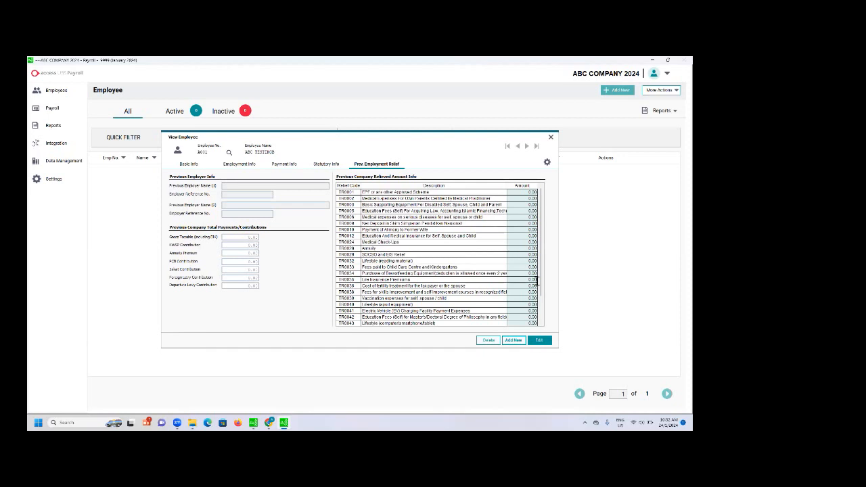
# Close the saved record and try the name, department and job title quick filters.
pyautogui.click(551, 138)
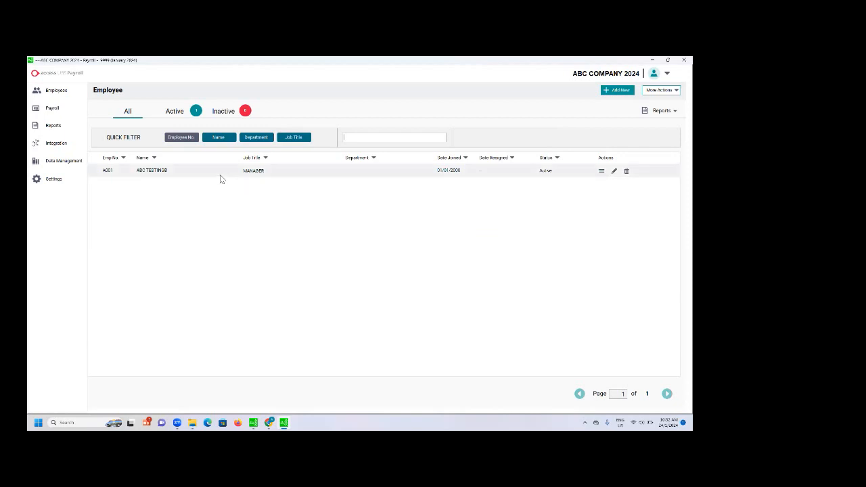
pyautogui.click(217, 138)
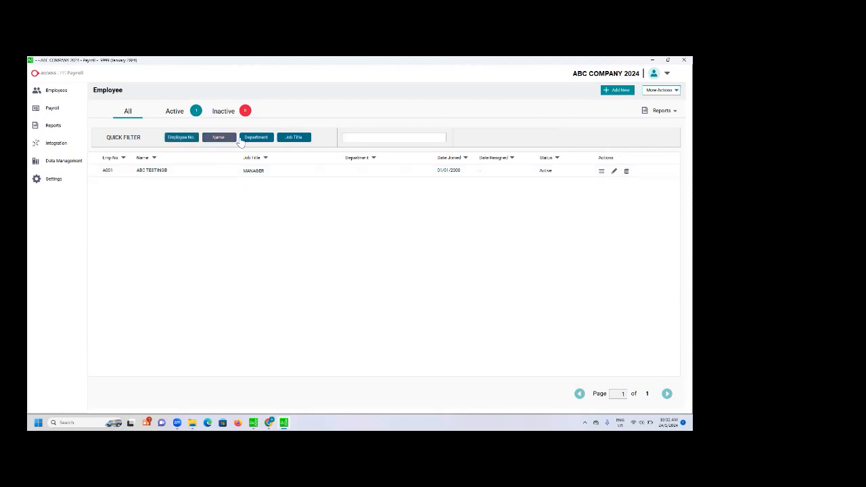
pyautogui.click(248, 139)
pyautogui.click(287, 139)
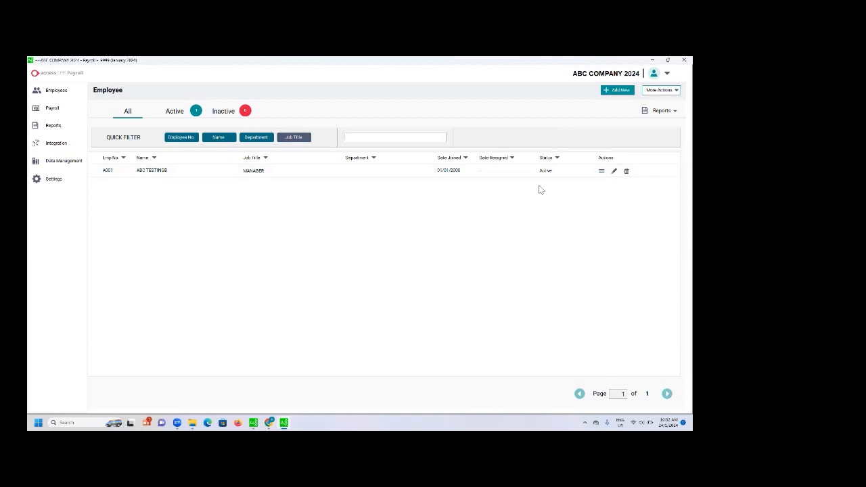
# Open A001's record in edit mode, then view mode, closing each unchanged.
pyautogui.click(614, 173)
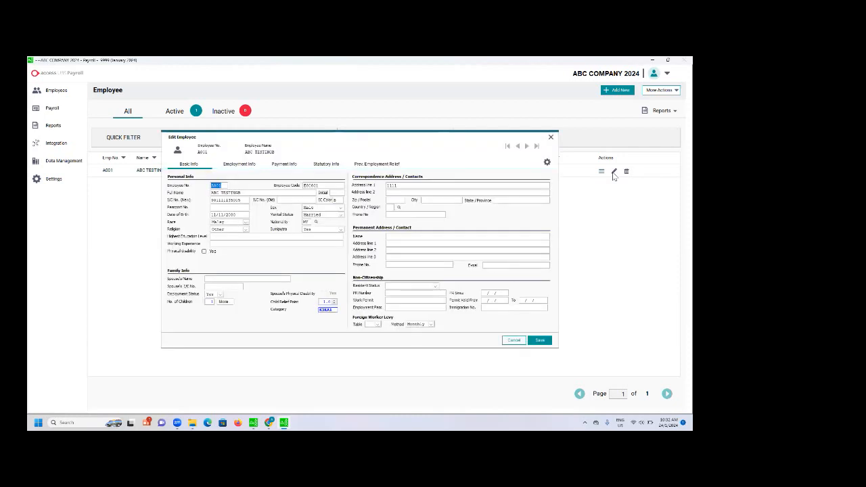
pyautogui.click(552, 139)
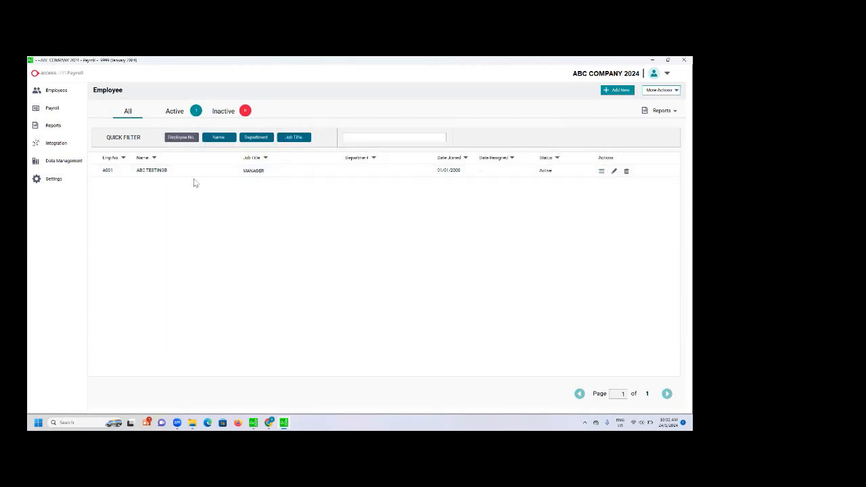
pyautogui.click(601, 172)
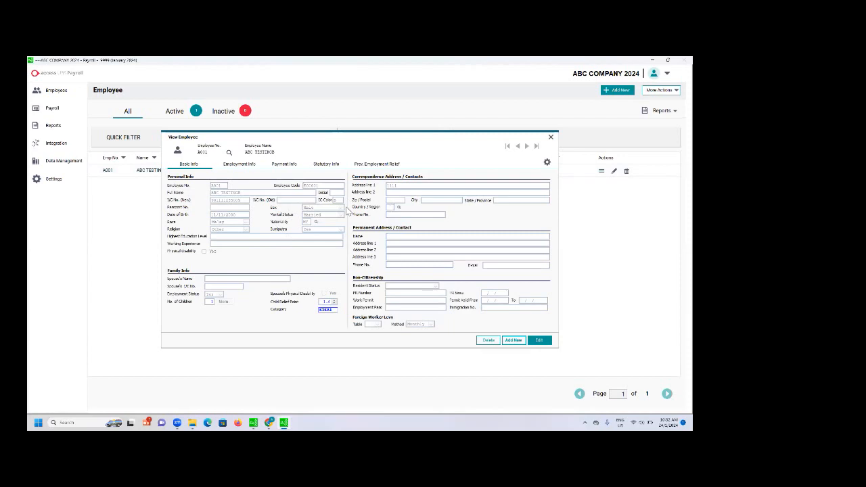
pyautogui.click(551, 138)
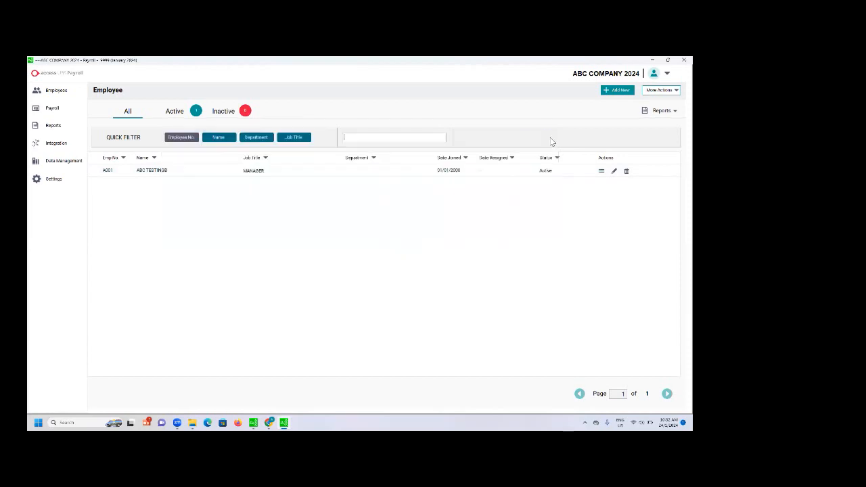
# Check A001 in the classic Personnel File Maintenance, then return to Modern UBS Payroll.
pyautogui.click(667, 73)
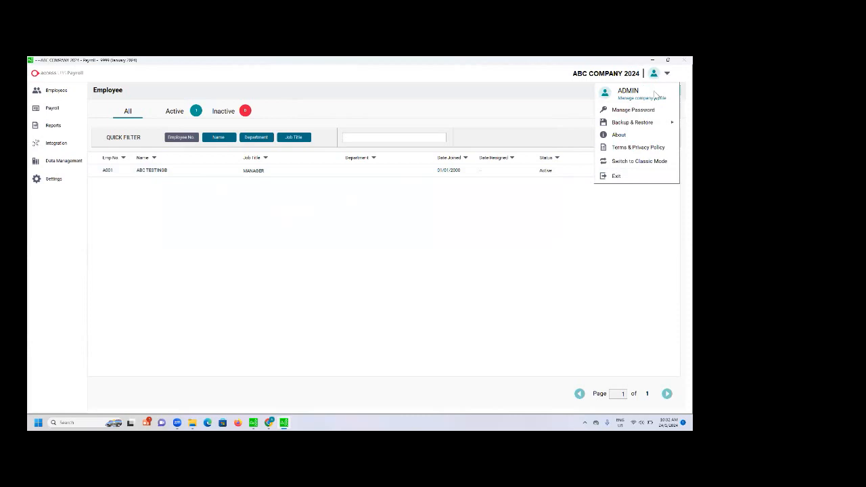
pyautogui.click(643, 162)
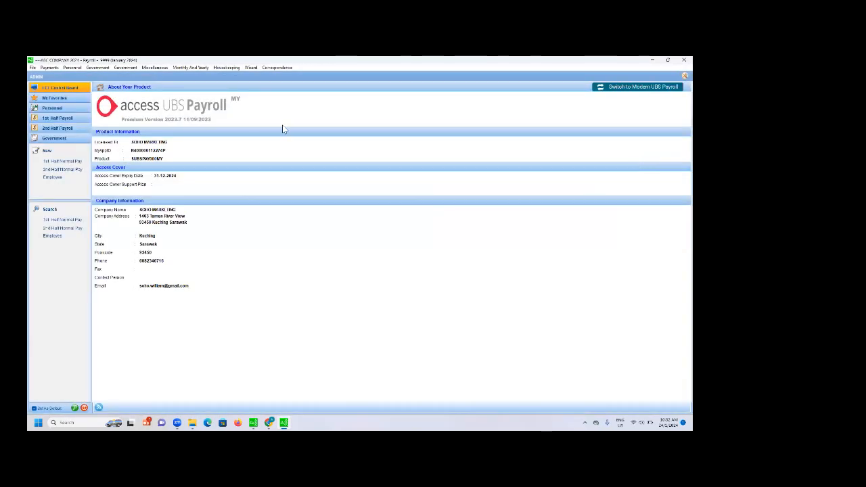
pyautogui.click(73, 68)
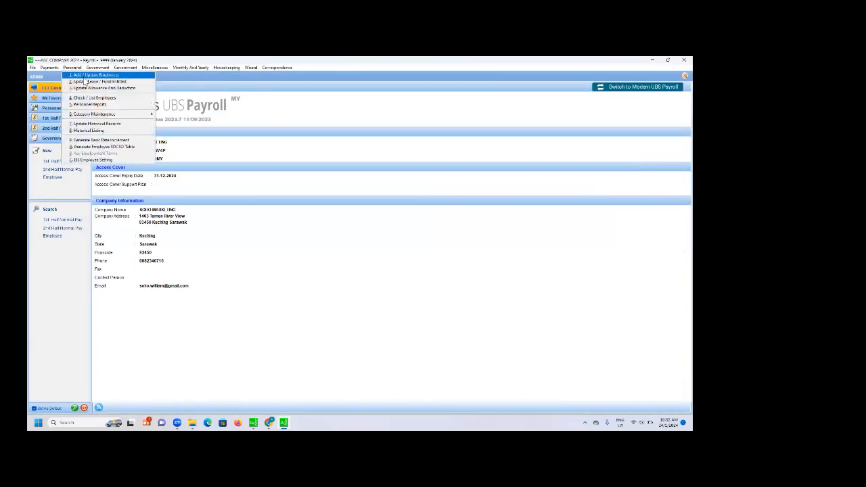
pyautogui.click(85, 79)
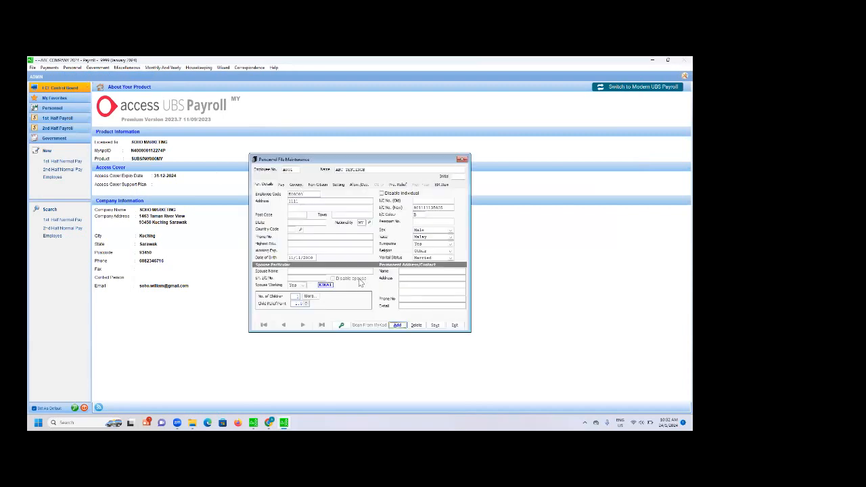
pyautogui.click(455, 325)
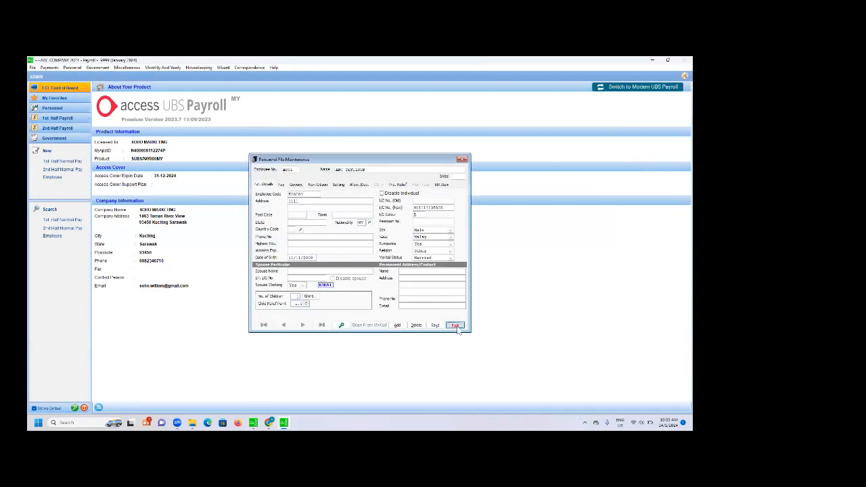
pyautogui.click(618, 88)
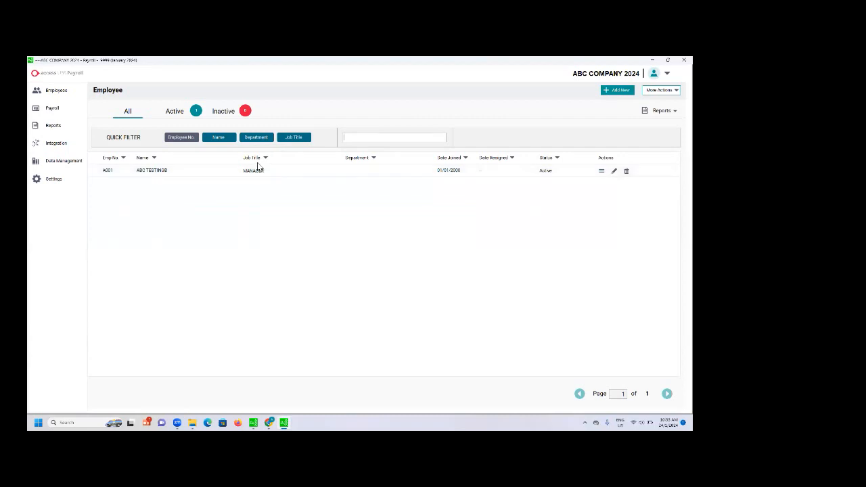
pyautogui.click(650, 91)
pyautogui.moveTo(646, 106)
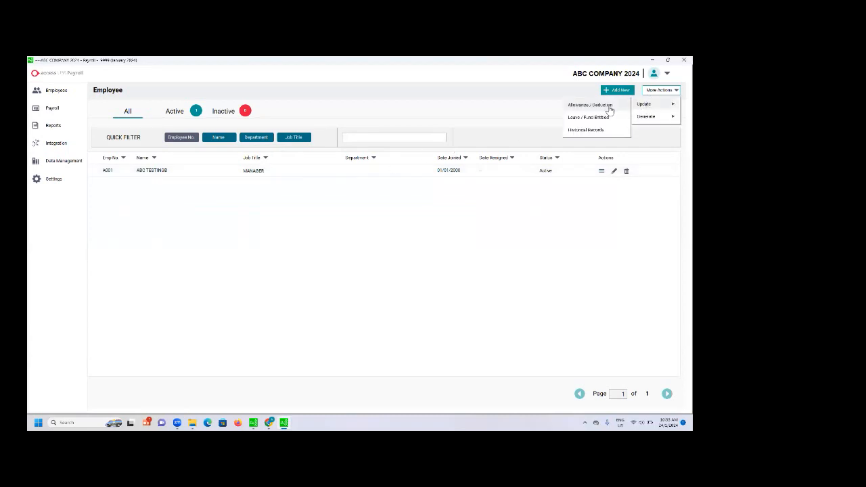
pyautogui.click(579, 107)
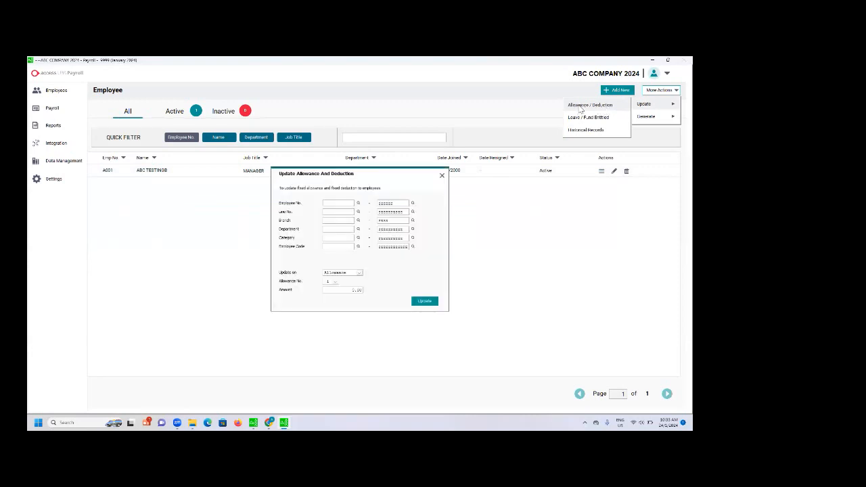
pyautogui.click(340, 274)
pyautogui.click(334, 281)
pyautogui.click(334, 283)
pyautogui.click(331, 290)
pyautogui.click(442, 177)
pyautogui.click(660, 92)
pyautogui.moveTo(636, 108)
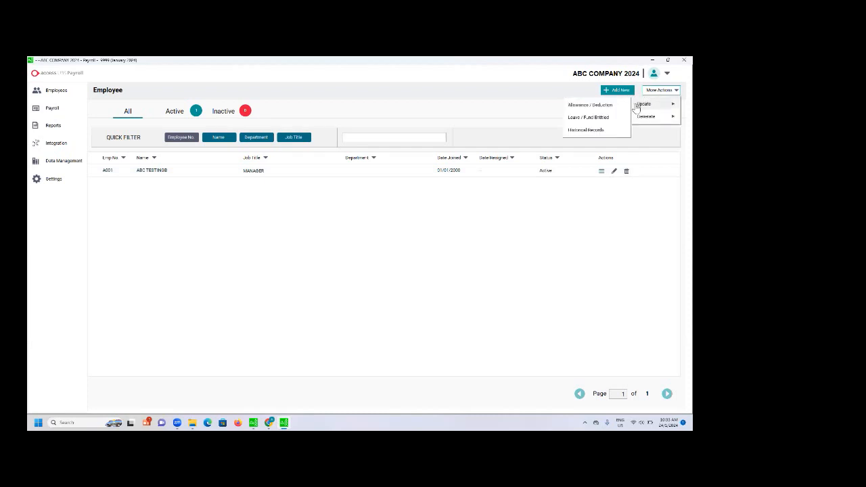
# Open Leave / Fund Entitled maintenance and go through A001's leave and fund fields.
pyautogui.click(601, 119)
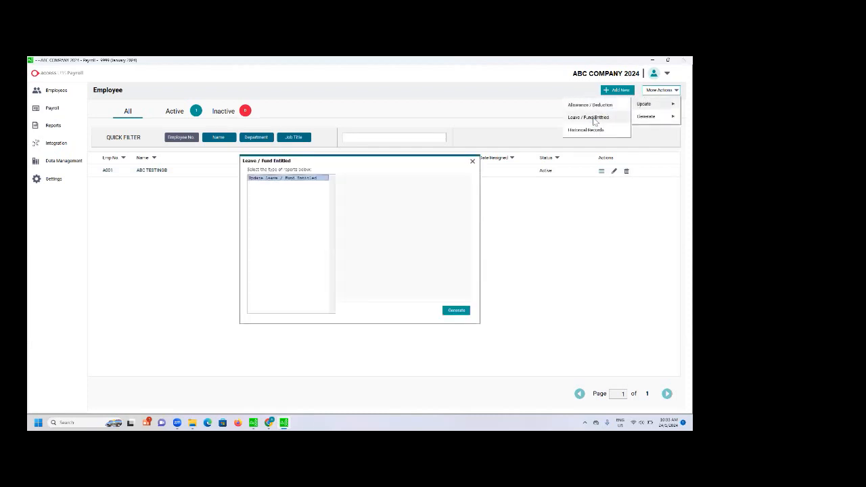
pyautogui.doubleClick(306, 179)
pyautogui.click(270, 178)
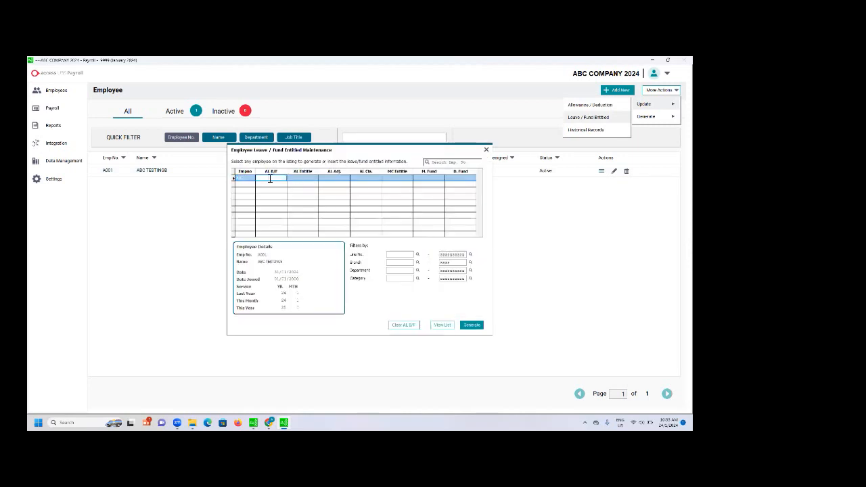
pyautogui.click(294, 179)
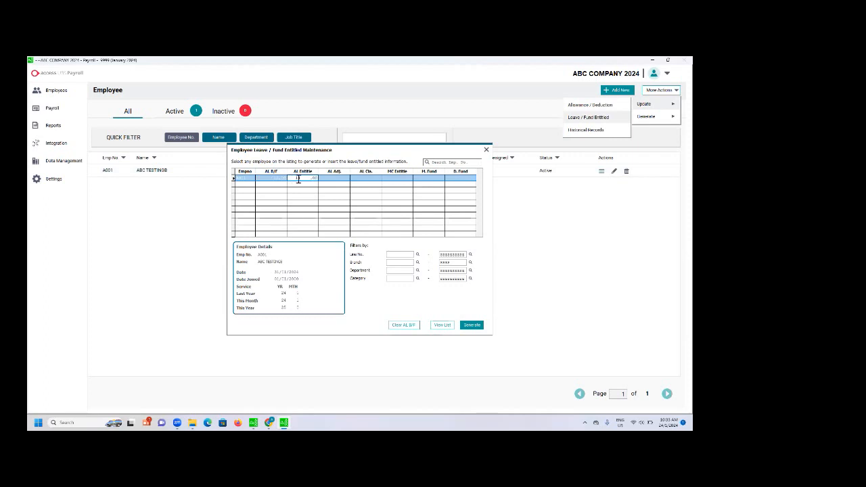
pyautogui.click(391, 180)
pyautogui.click(422, 178)
pyautogui.click(449, 178)
pyautogui.click(361, 178)
pyautogui.click(294, 176)
# Review the annual and medical leave listing and the leave entitlement generation tables.
pyautogui.click(435, 325)
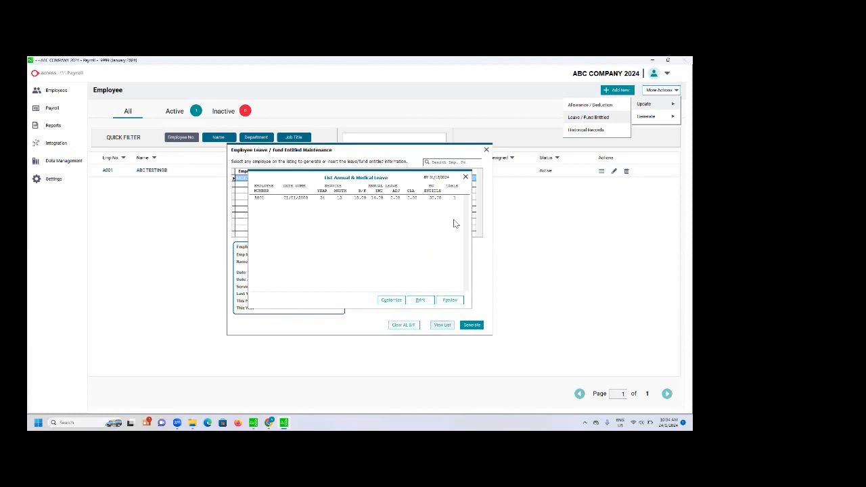
pyautogui.click(464, 177)
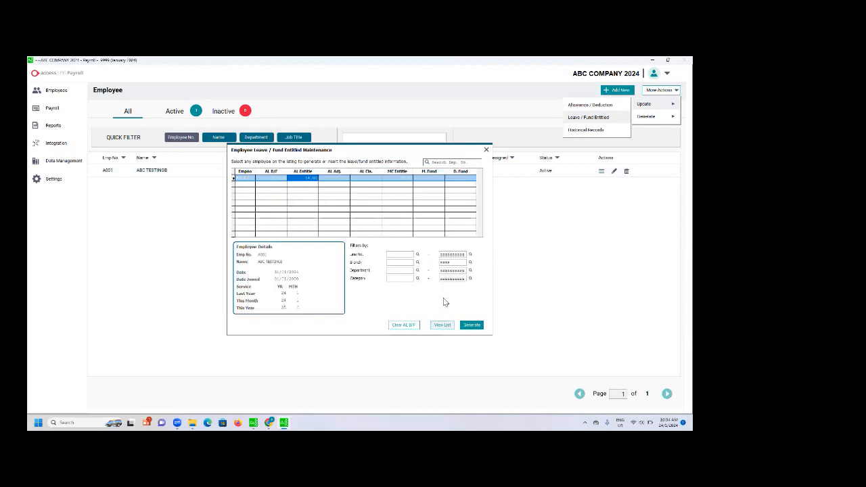
pyautogui.click(471, 325)
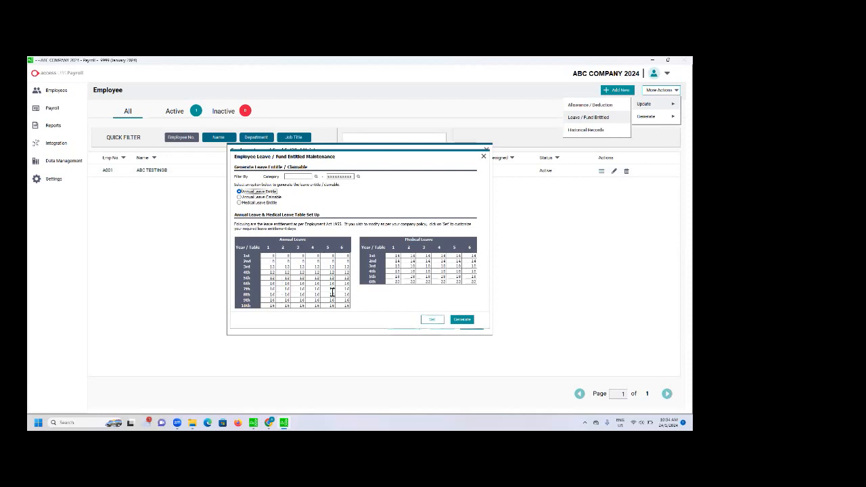
pyautogui.click(483, 157)
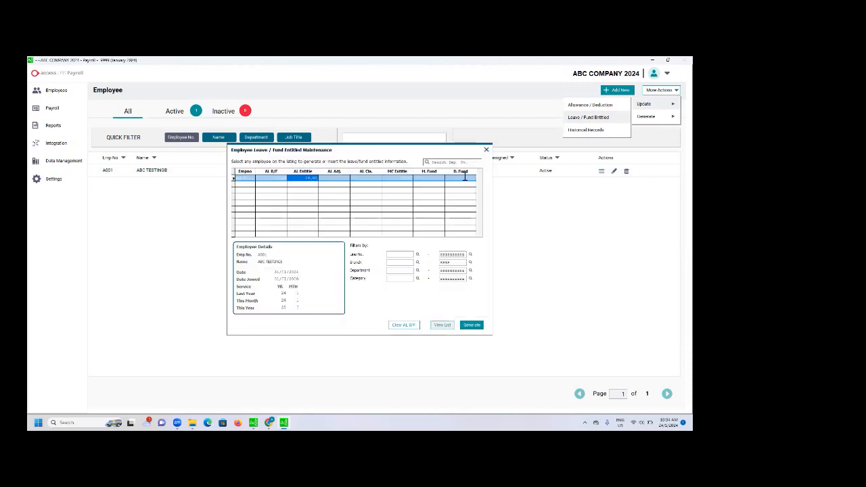
pyautogui.click(460, 326)
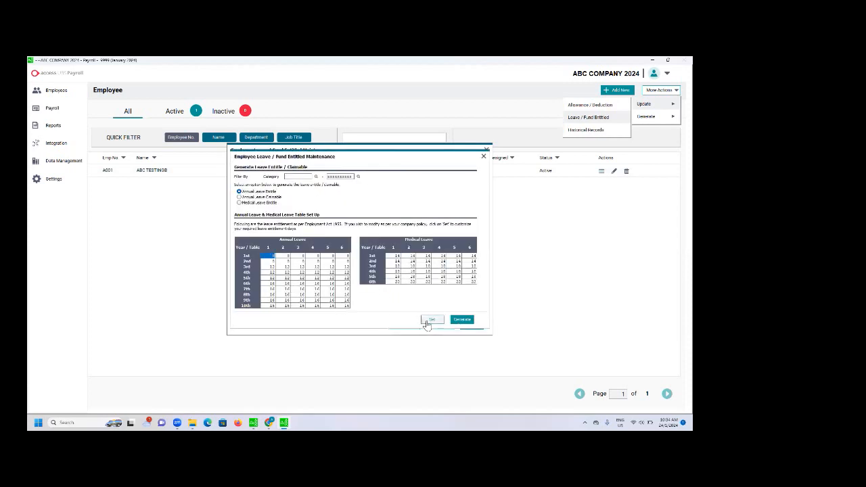
pyautogui.click(270, 263)
pyautogui.click(483, 157)
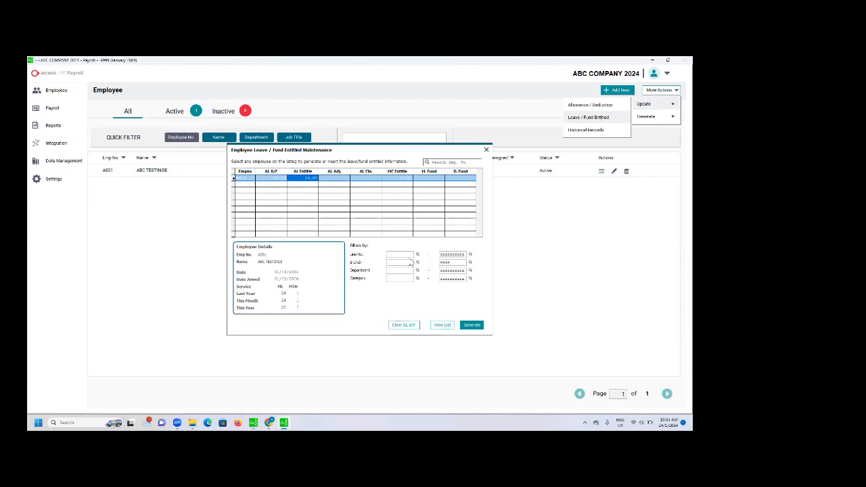
# Set A001's annual leave entitlement to 14.00 and close the entitlement dialogs.
pyautogui.click(296, 178)
pyautogui.click(486, 150)
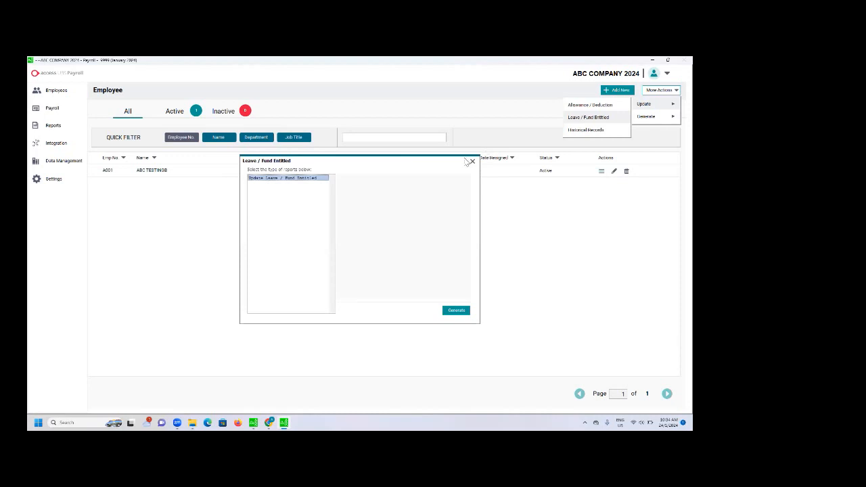
pyautogui.click(472, 162)
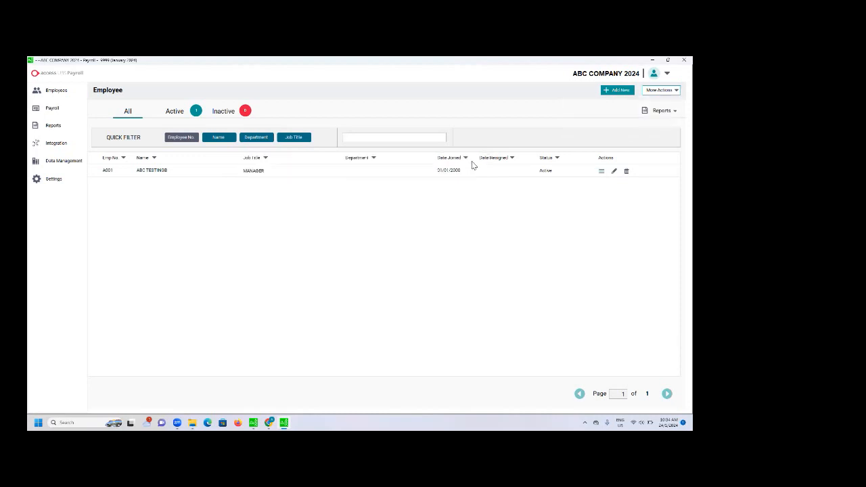
pyautogui.click(658, 92)
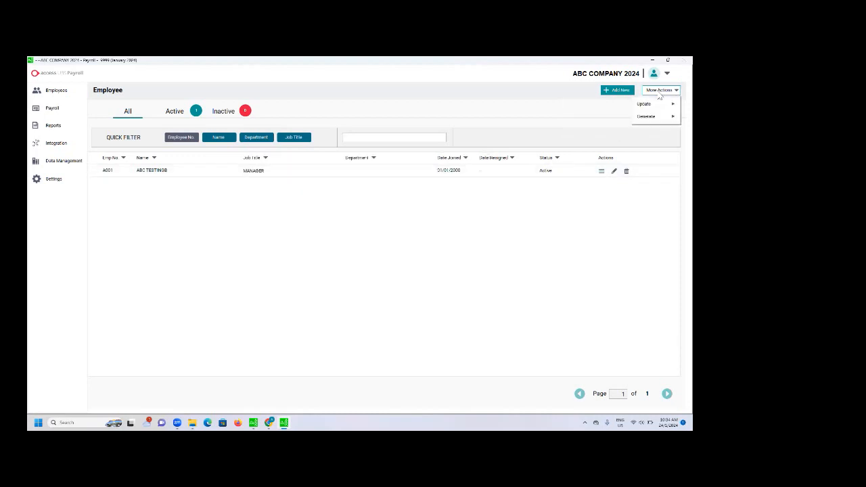
pyautogui.moveTo(653, 104)
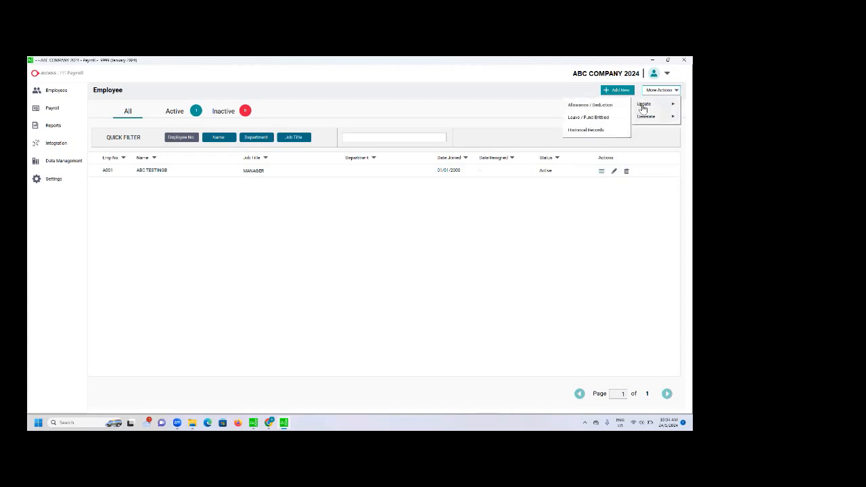
pyautogui.click(609, 130)
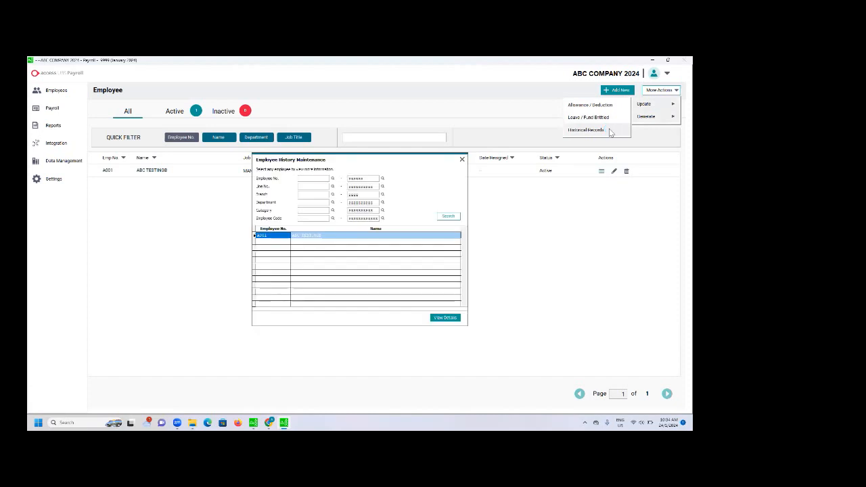
pyautogui.click(370, 236)
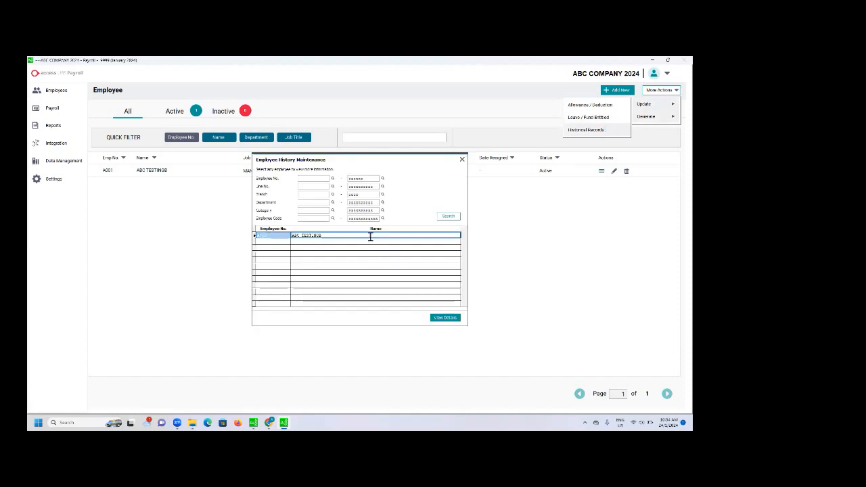
pyautogui.doubleClick(370, 236)
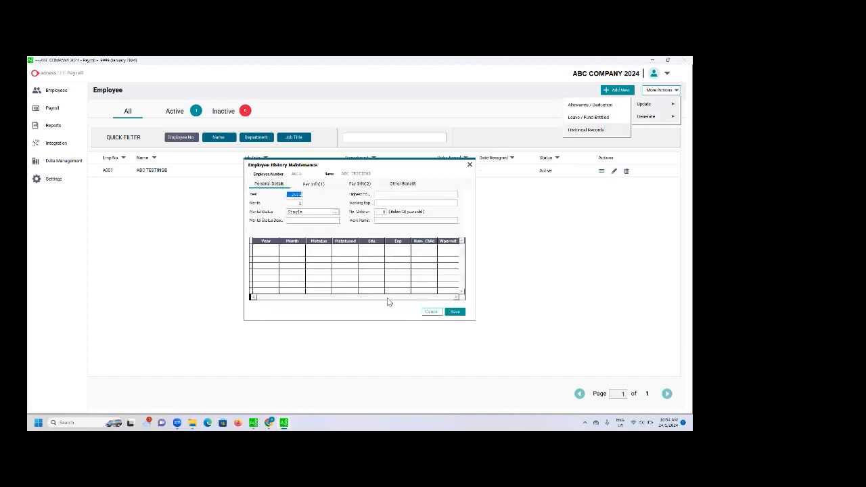
pyautogui.click(317, 185)
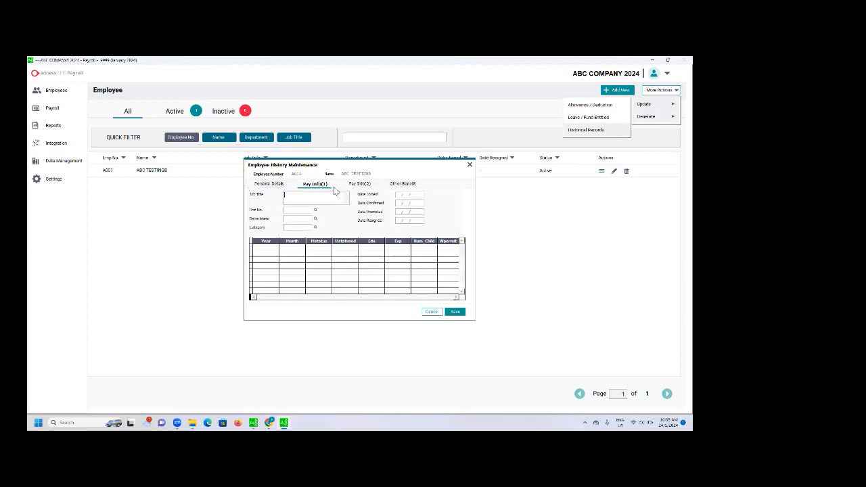
pyautogui.click(353, 188)
pyautogui.click(400, 187)
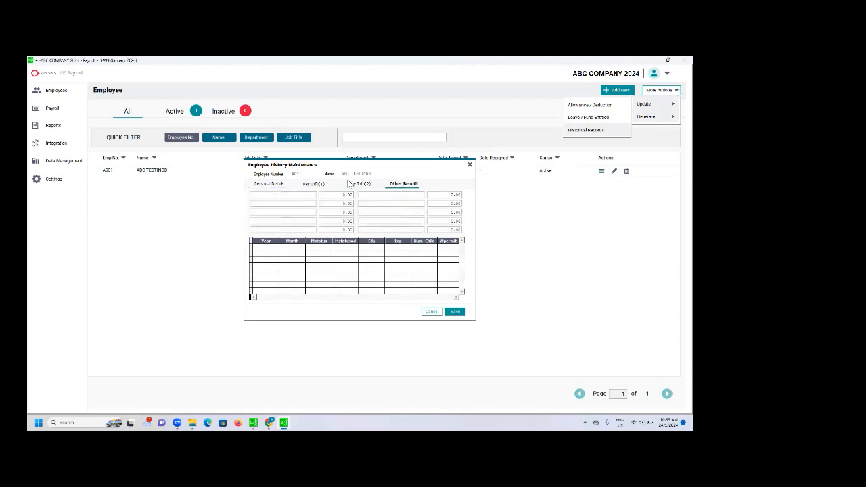
pyautogui.click(285, 188)
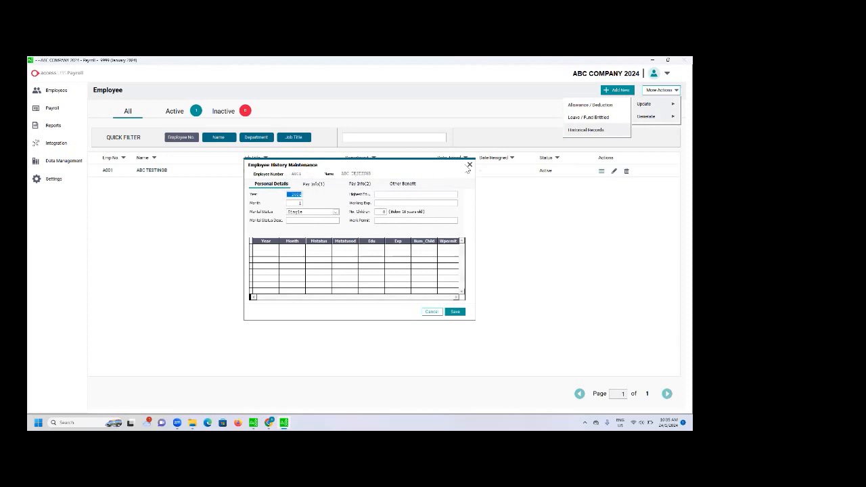
pyautogui.click(470, 165)
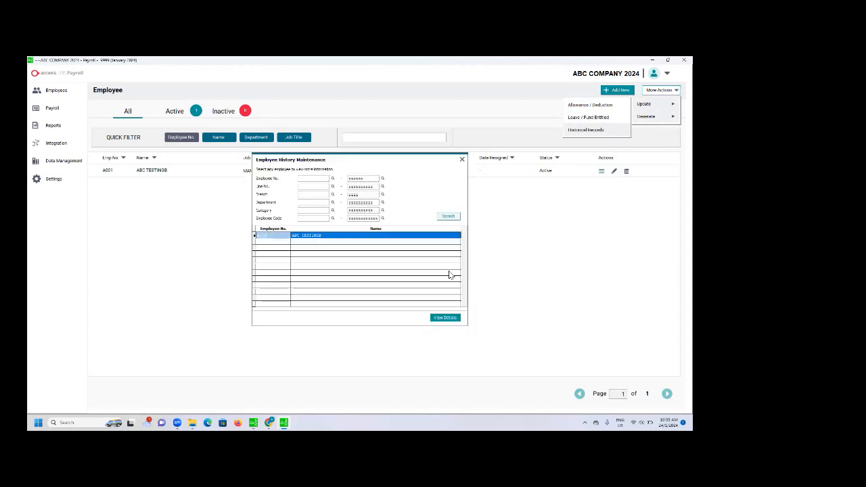
pyautogui.click(462, 161)
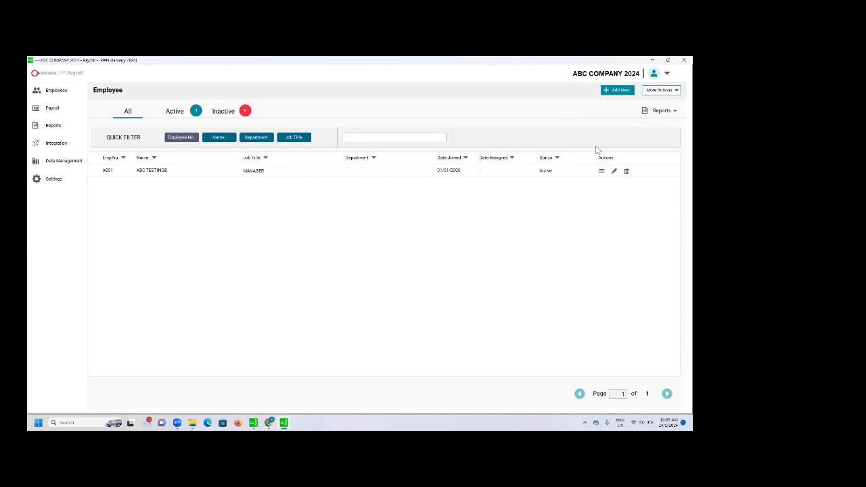
# Open a blank Add New Employee form, browse its Employment, Payment, Statutory and Relief tabs, and close it unsaved.
pyautogui.click(611, 89)
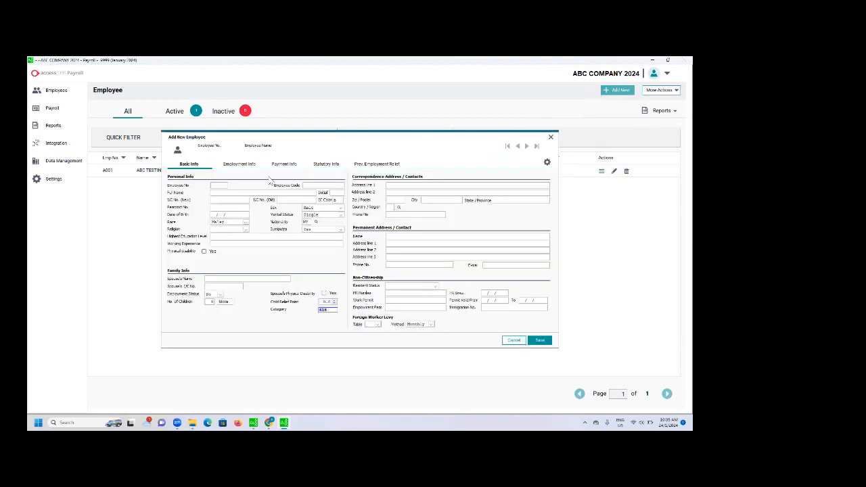
pyautogui.click(237, 164)
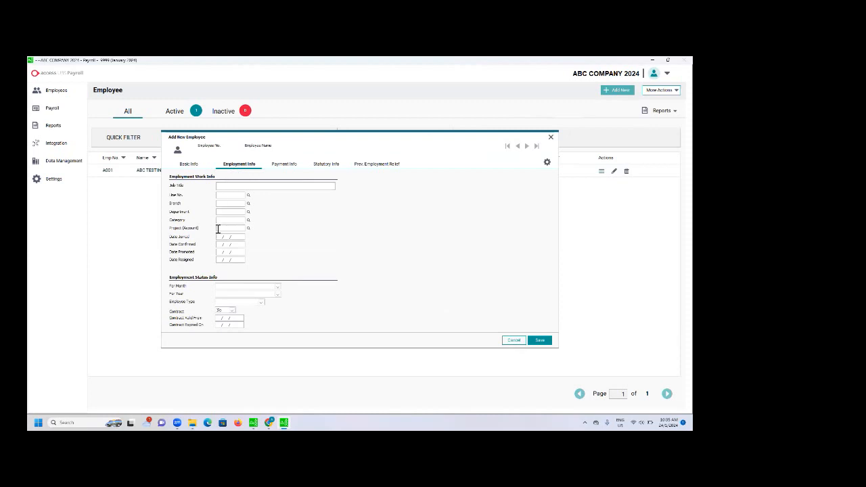
pyautogui.click(280, 165)
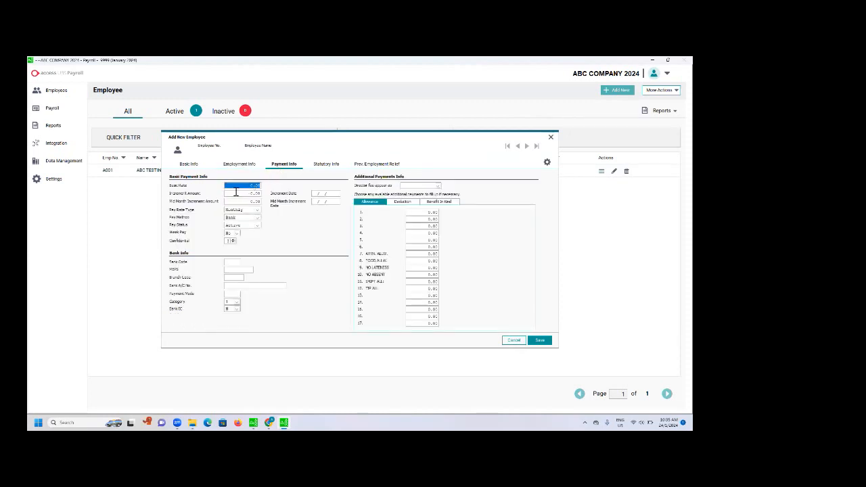
pyautogui.click(323, 166)
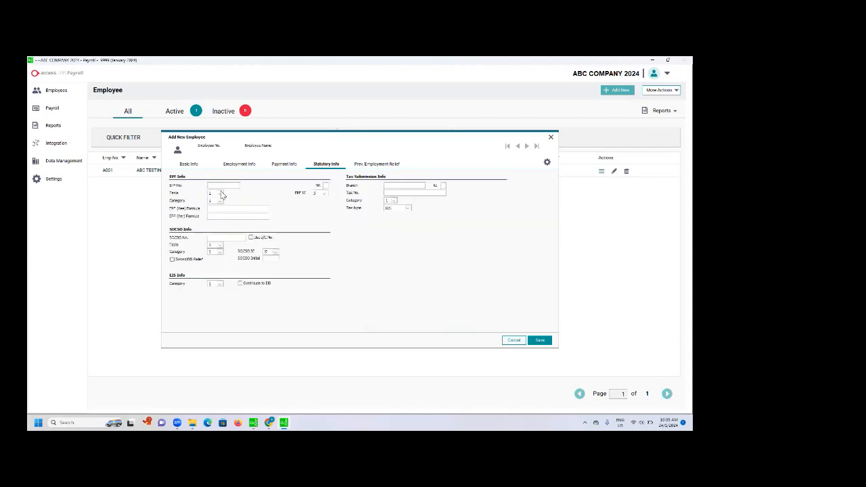
pyautogui.click(362, 167)
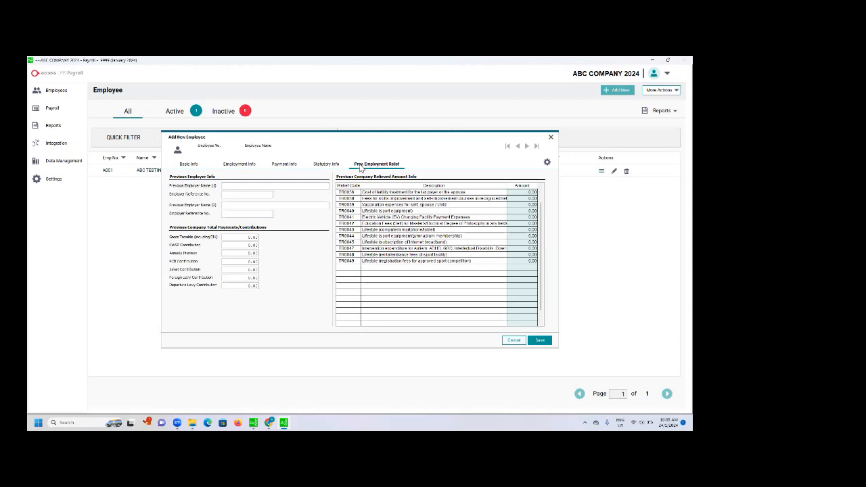
pyautogui.click(550, 137)
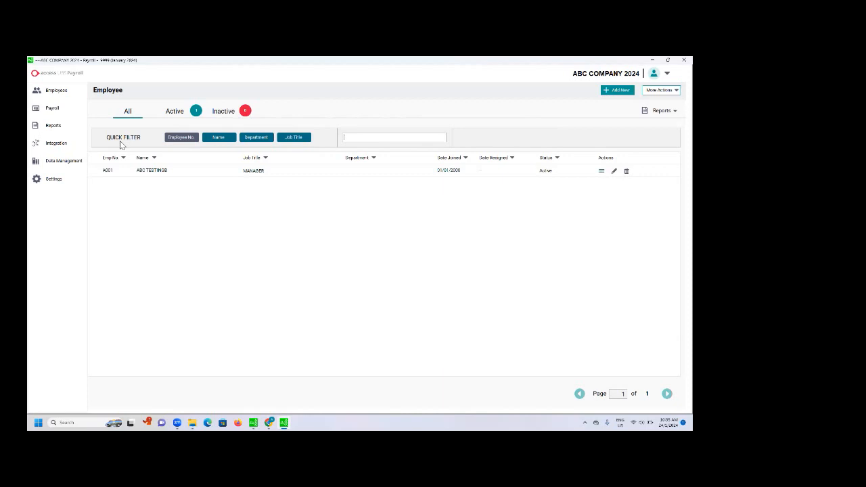
# From Settings, open Payroll Tables Maintenance Setting and launch the Allowance Table.
pyautogui.click(54, 179)
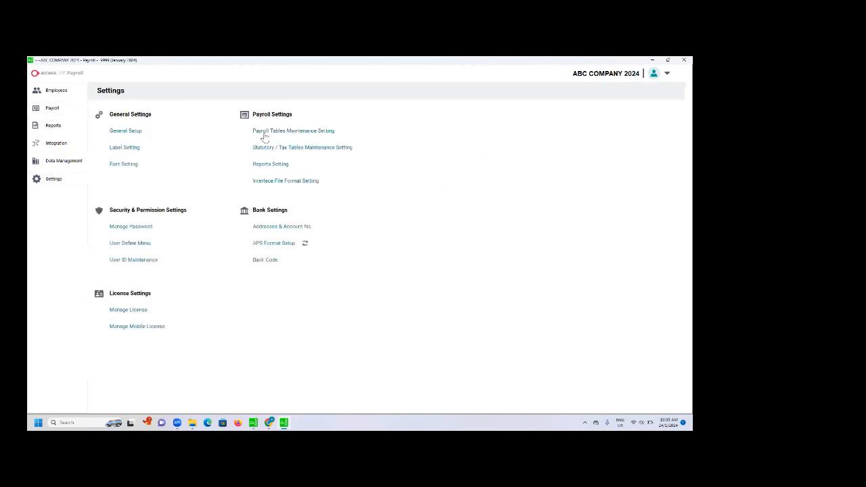
pyautogui.click(266, 132)
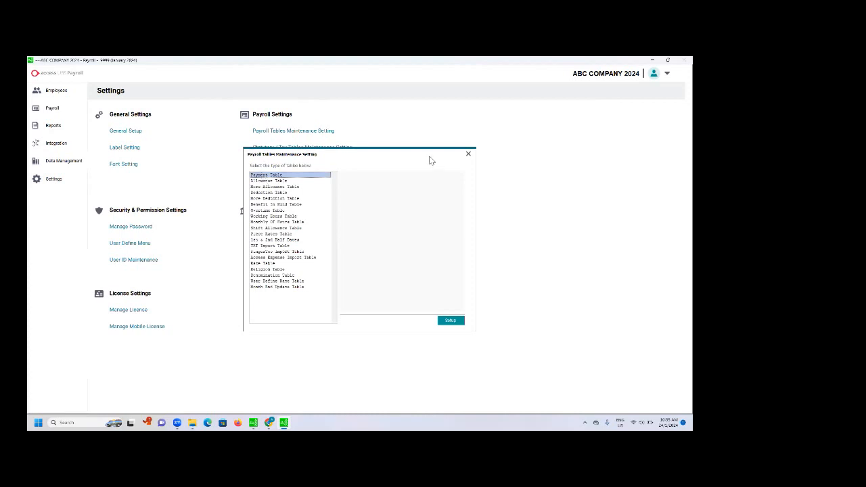
pyautogui.click(469, 154)
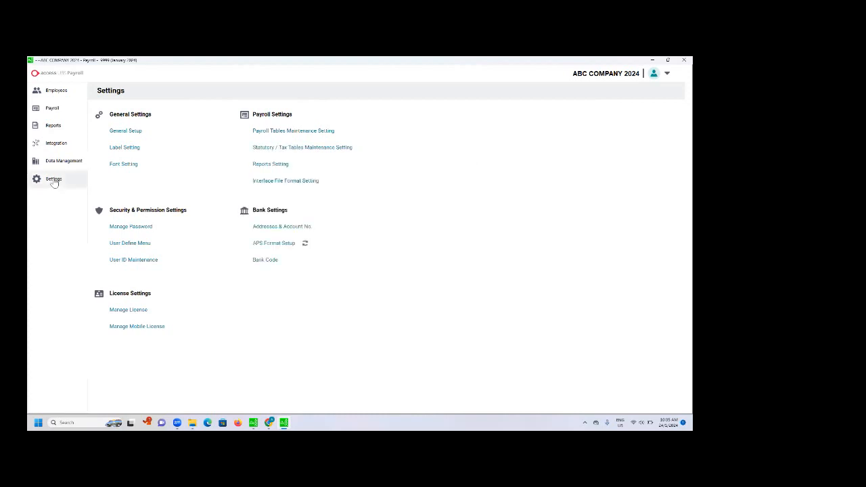
pyautogui.click(276, 135)
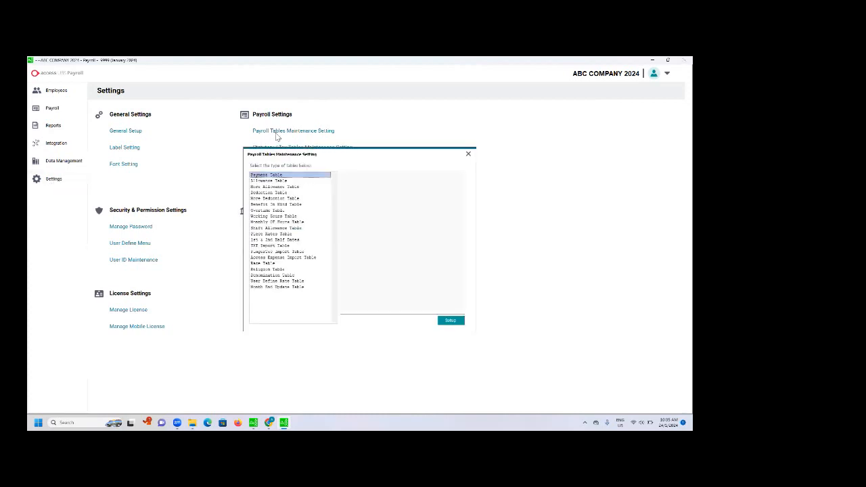
pyautogui.doubleClick(266, 181)
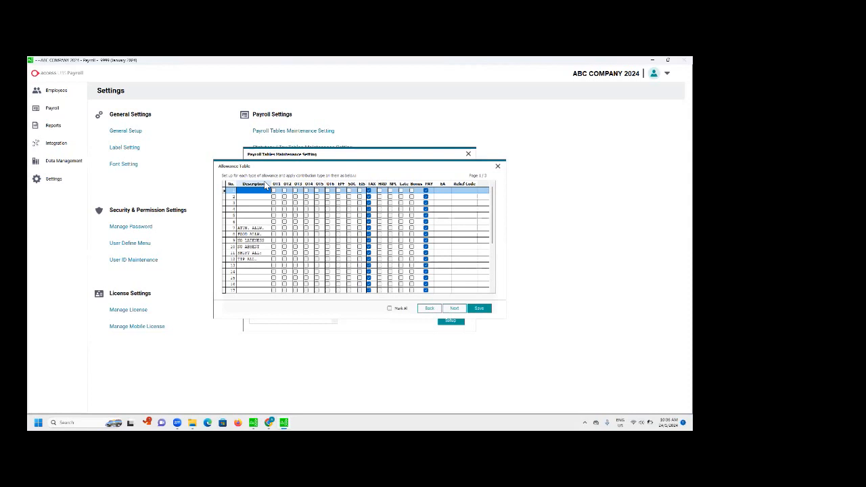
# Name allowance 1 'SP', tick its SOC and EPF contributions, and go to page 2.
pyautogui.click(240, 193)
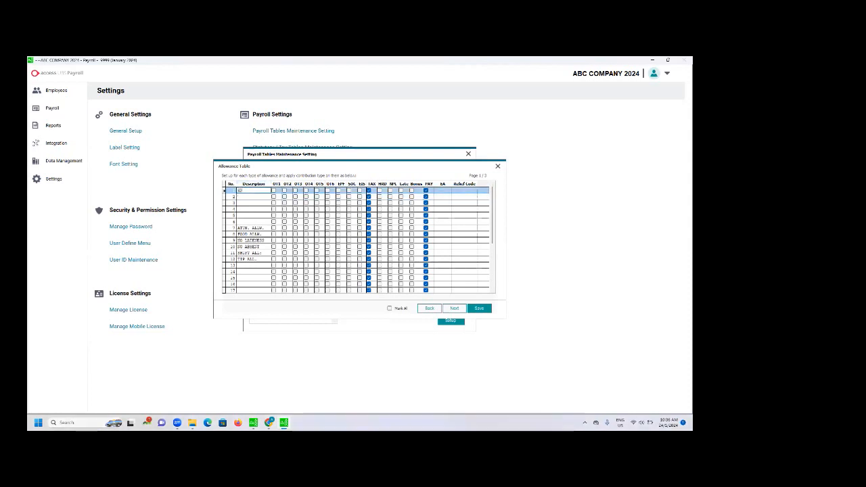
pyautogui.click(349, 191)
pyautogui.click(337, 192)
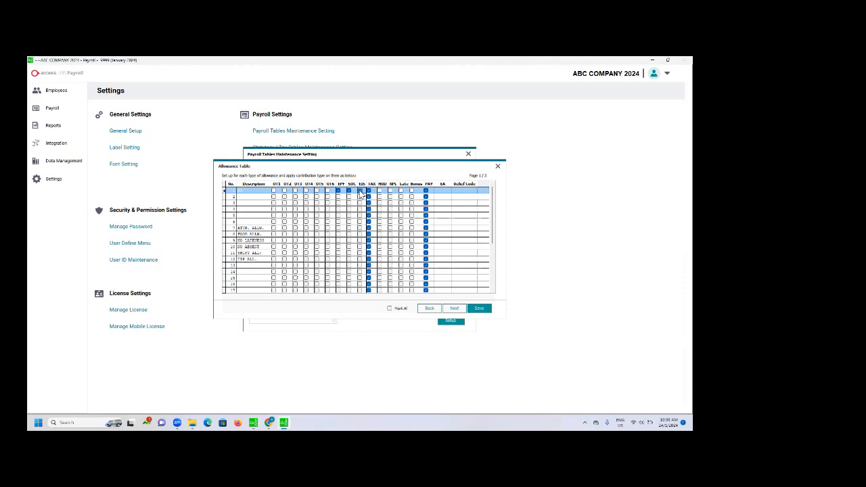
pyautogui.click(452, 309)
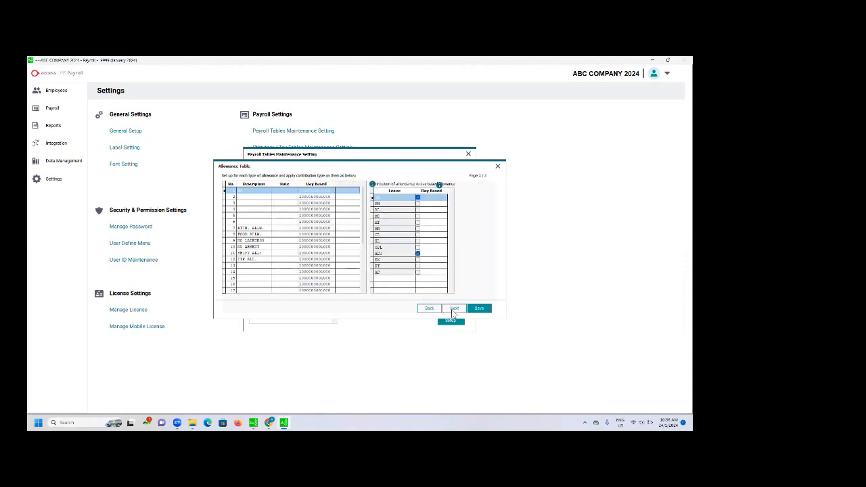
# On page 3, enter PETROL for allowance 2, clear its AH formula, and return to page 2.
pyautogui.click(454, 310)
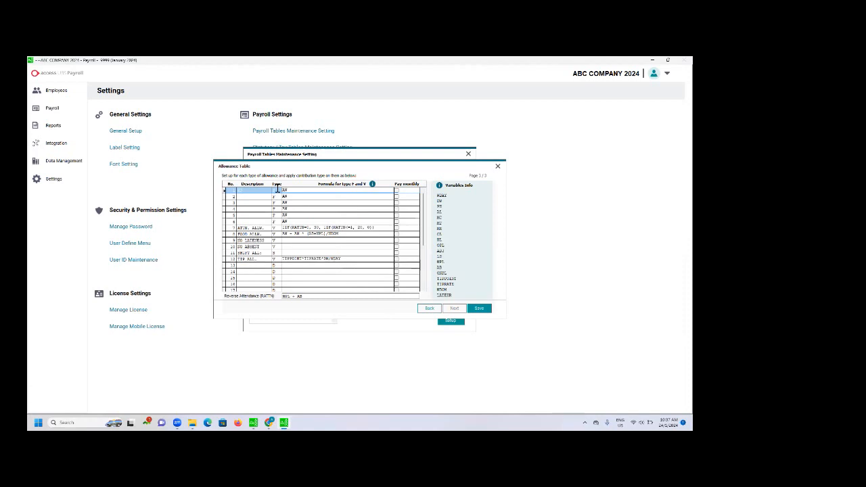
pyautogui.click(258, 197)
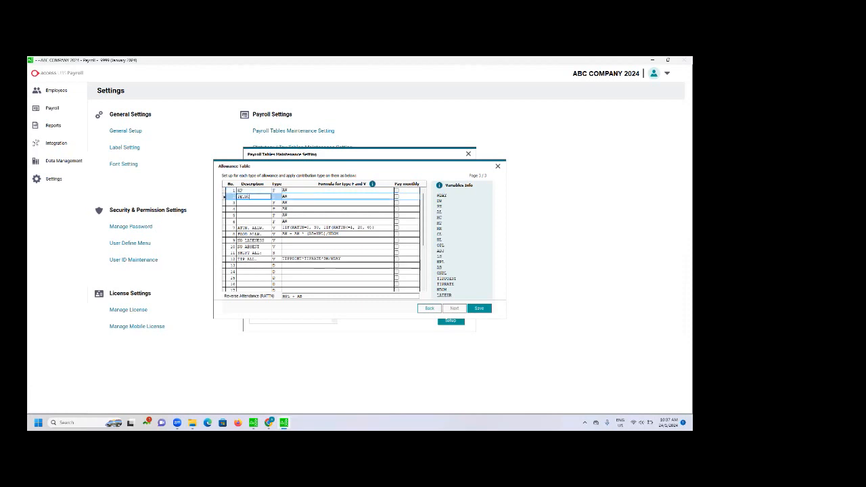
pyautogui.click(275, 196)
pyautogui.click(285, 196)
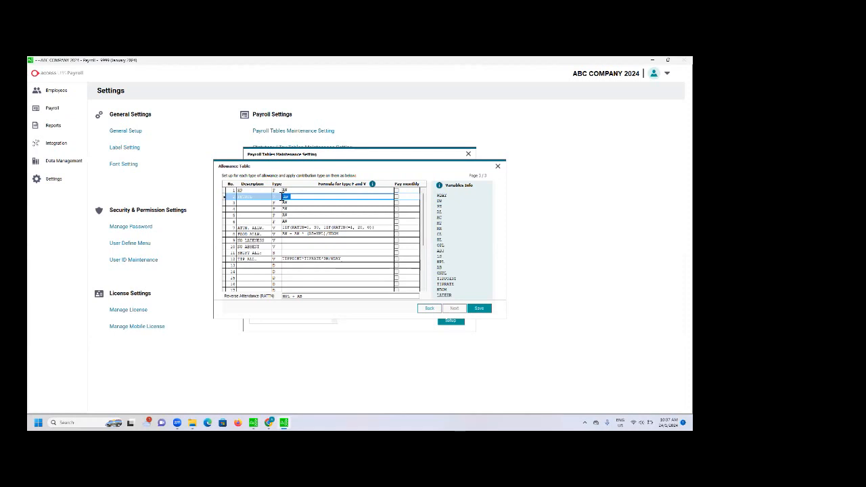
pyautogui.press('BackSpace')
pyautogui.click(424, 309)
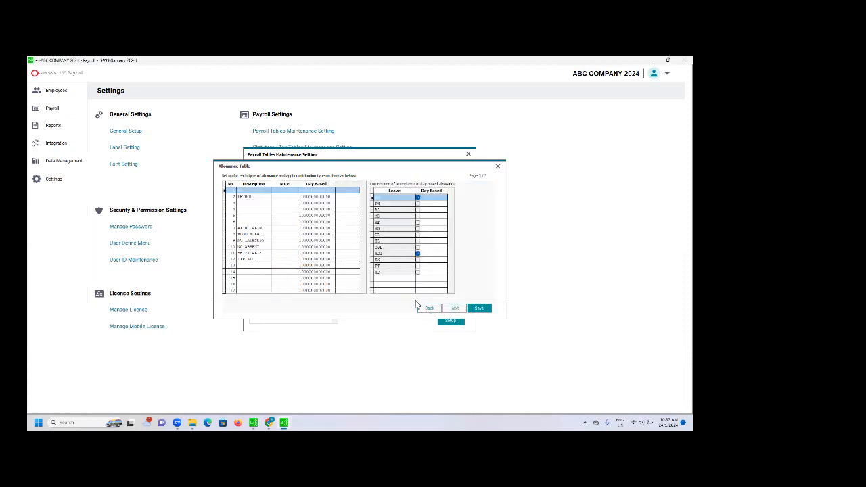
pyautogui.click(427, 310)
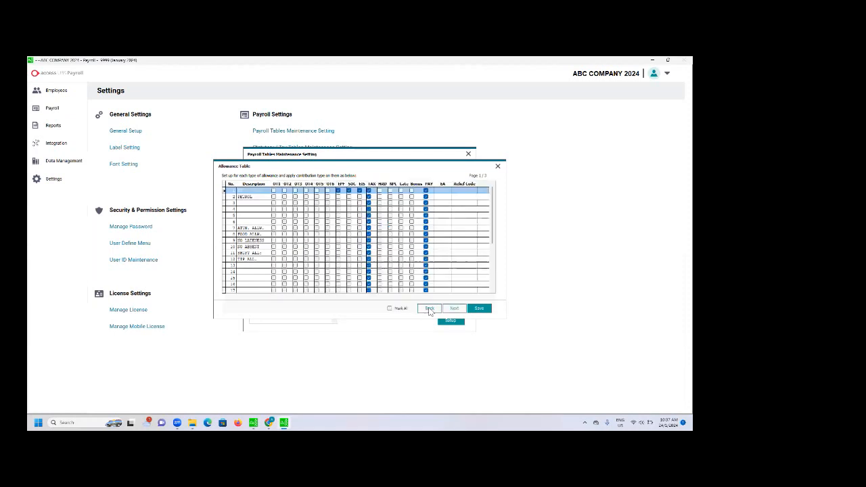
# Tick EPF, SOC and EIS for PETROL, then close the Allowance Table and Payroll Tables Maintenance Setting.
pyautogui.click(338, 196)
pyautogui.click(349, 196)
pyautogui.click(358, 197)
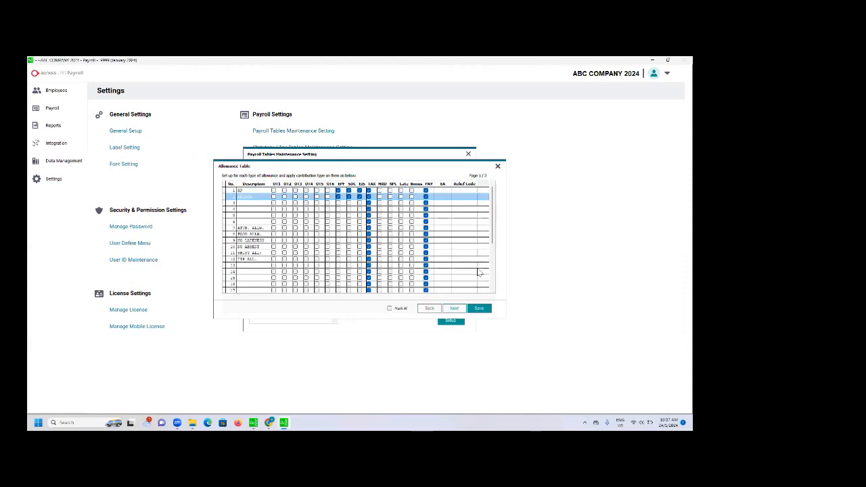
pyautogui.click(497, 166)
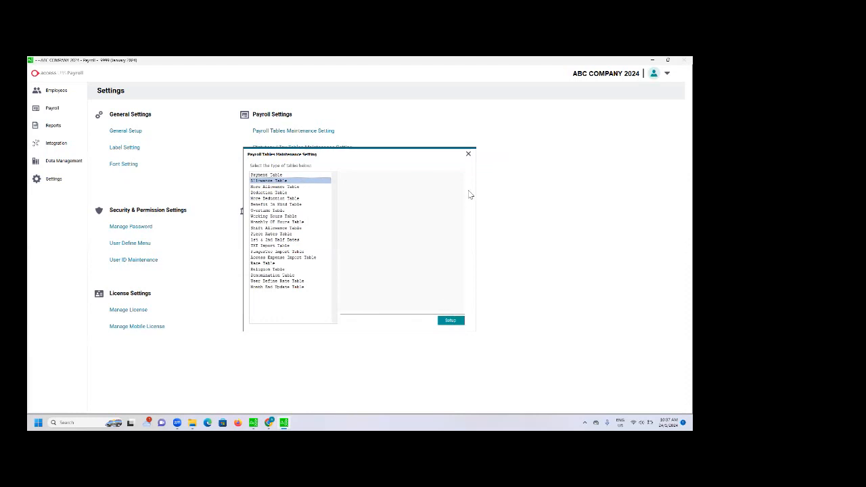
pyautogui.click(467, 155)
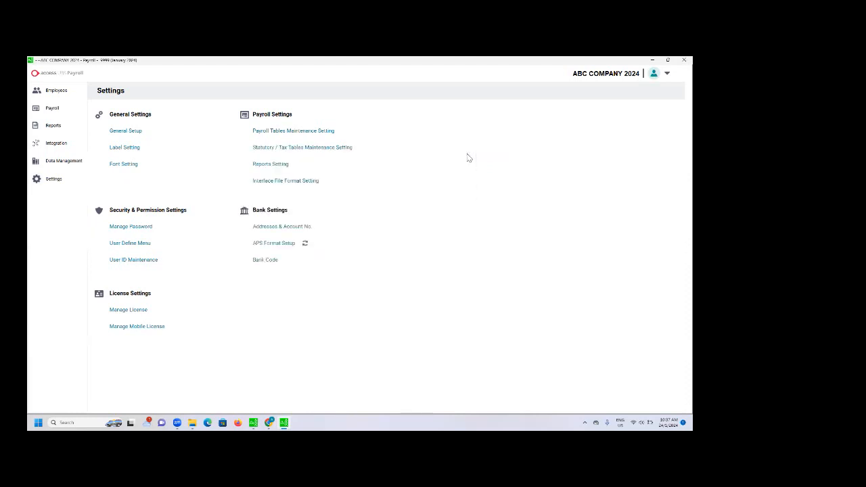
# Open employee A001's record and review its Employment, Statutory, Payment Info and Deduction tabs.
pyautogui.click(56, 91)
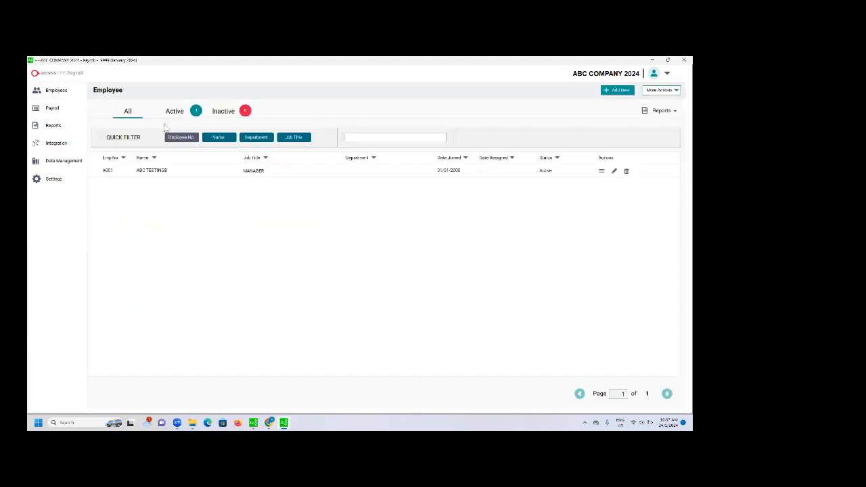
pyautogui.click(613, 171)
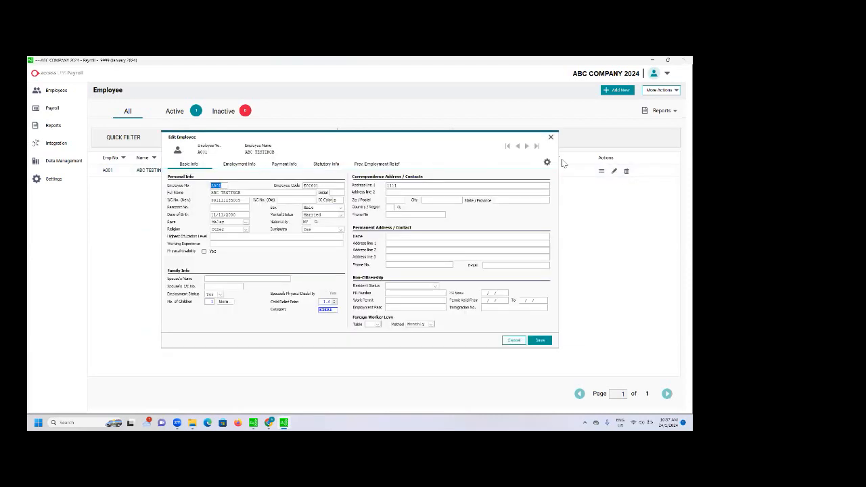
pyautogui.click(240, 164)
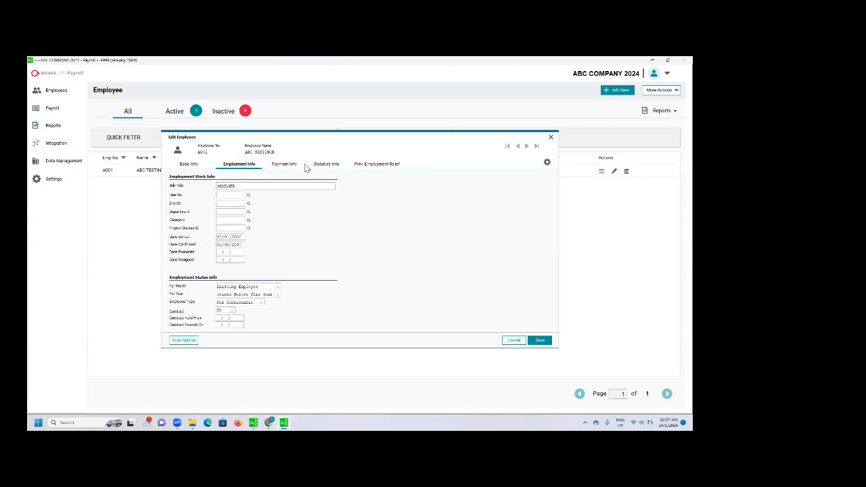
pyautogui.click(292, 166)
pyautogui.click(328, 167)
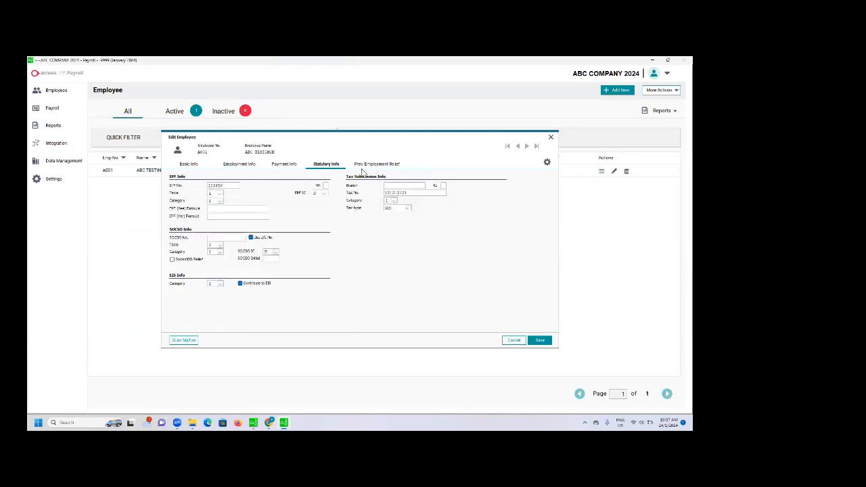
pyautogui.click(291, 164)
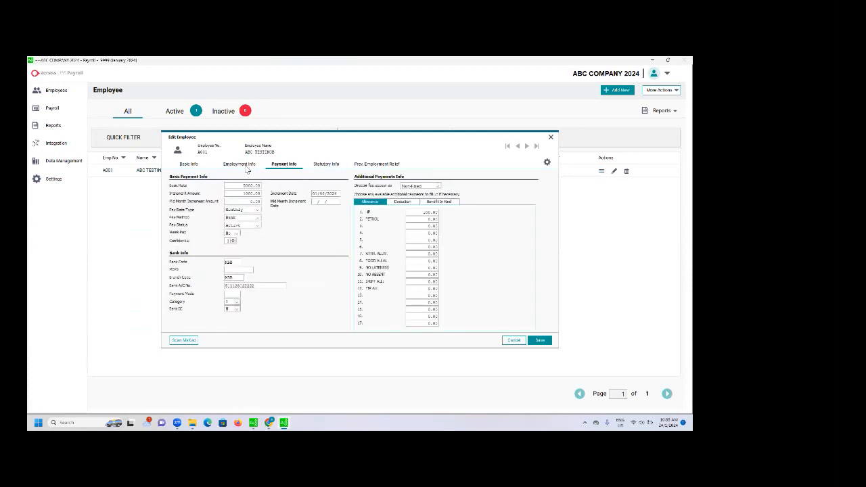
pyautogui.click(396, 203)
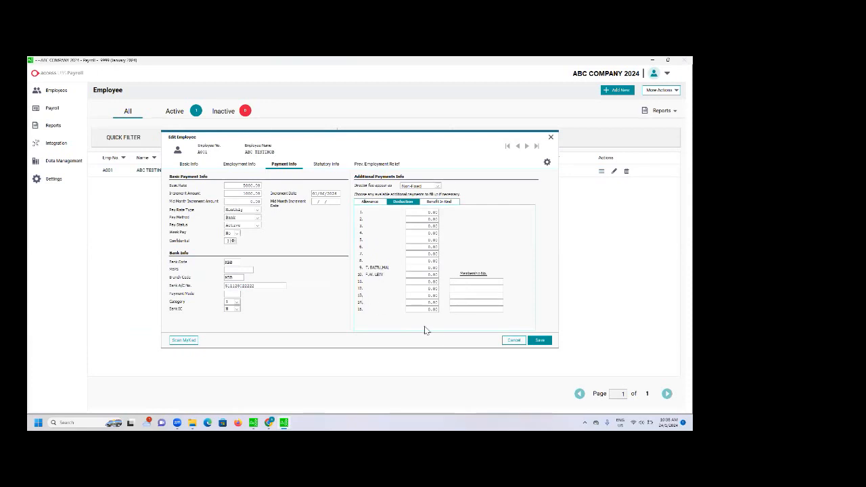
# Save A001's record and close the employee form.
pyautogui.click(513, 341)
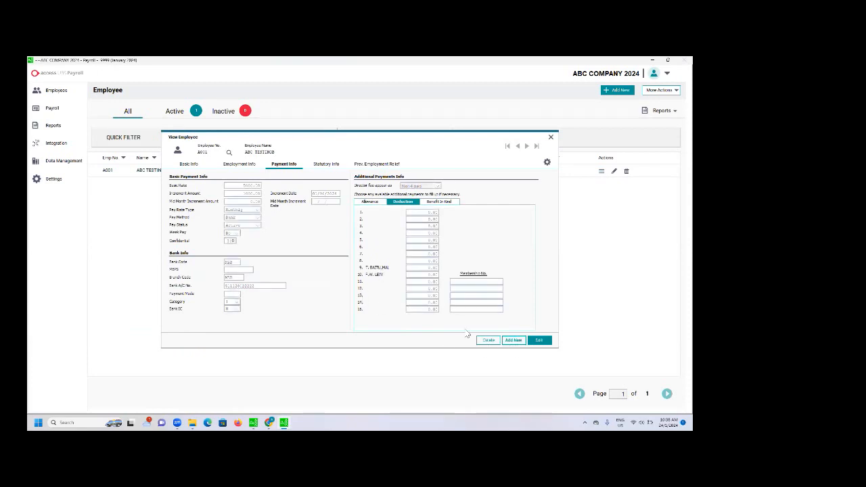
pyautogui.click(538, 341)
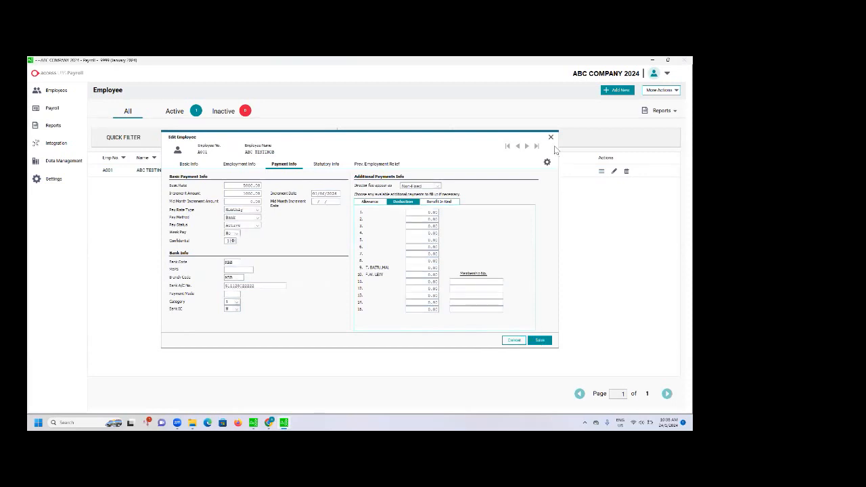
pyautogui.click(552, 138)
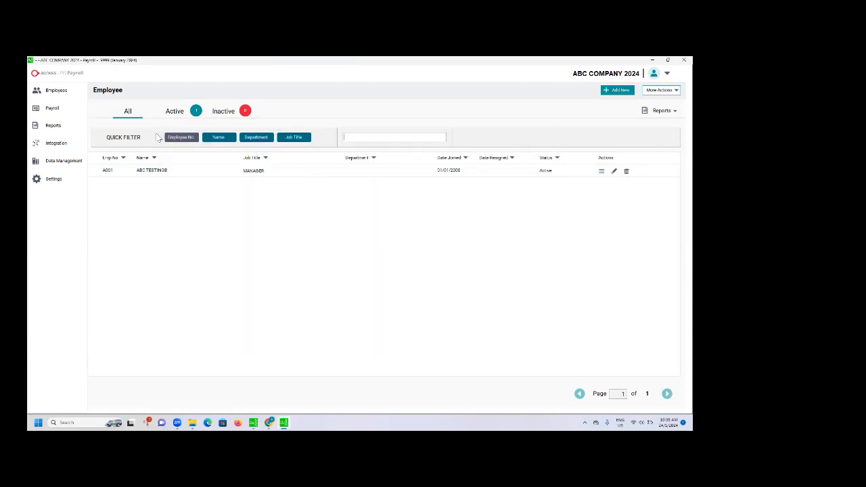
# Open the Deduction Table from Settings > Payroll Tables Maintenance Setting.
pyautogui.click(57, 180)
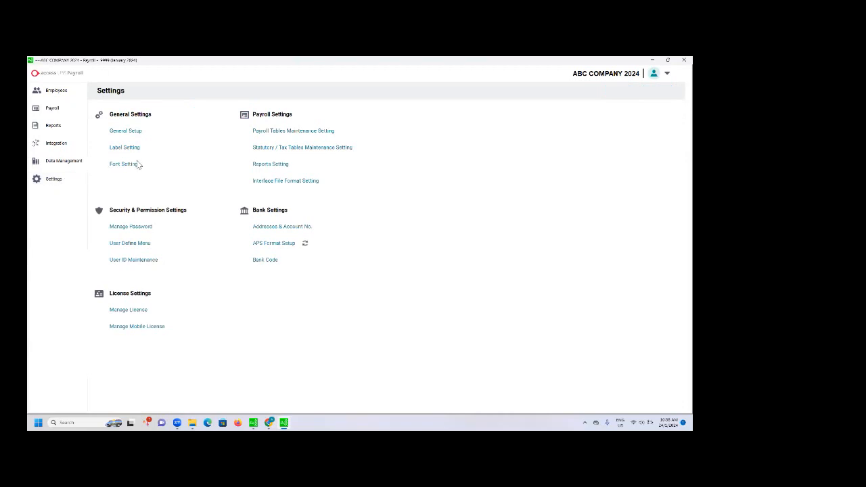
pyautogui.click(264, 133)
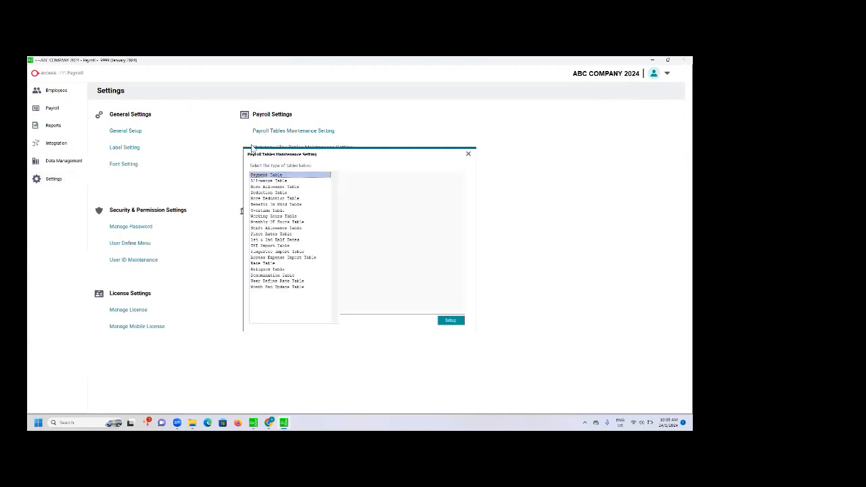
pyautogui.doubleClick(264, 193)
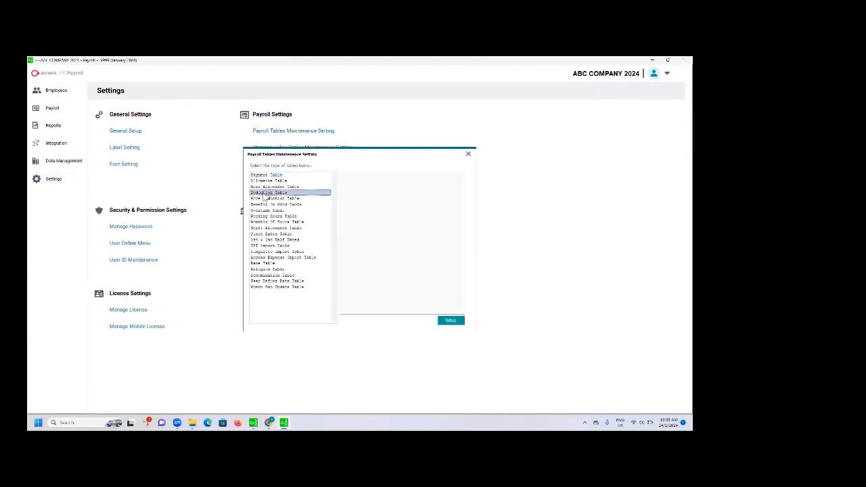
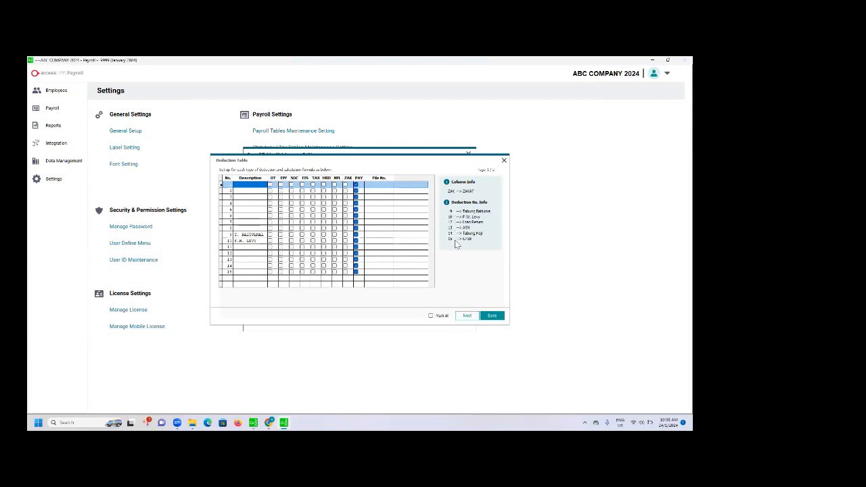
# Enter CP38 as deduction 15's description, save the Deduction Table, and close both dialogs.
pyautogui.click(259, 271)
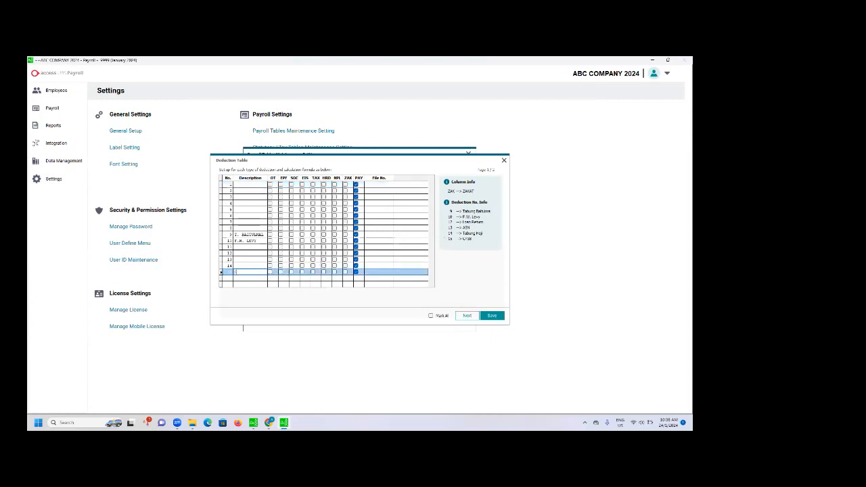
pyautogui.write('CP38')
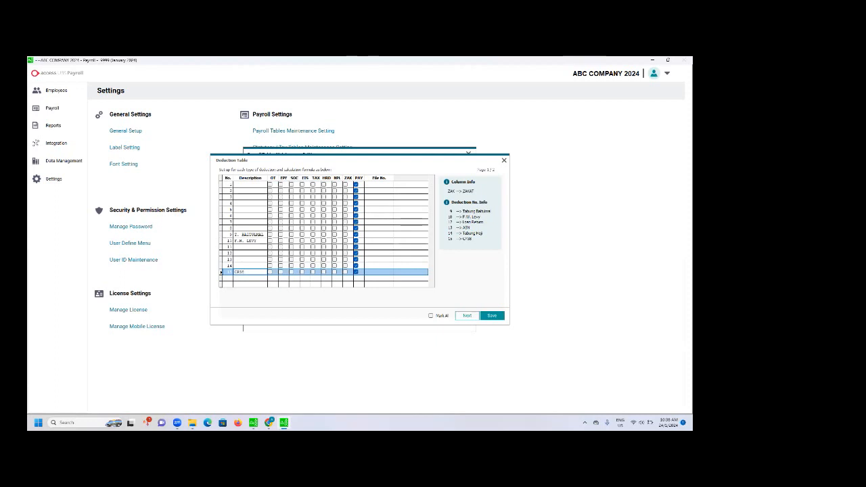
pyautogui.click(465, 316)
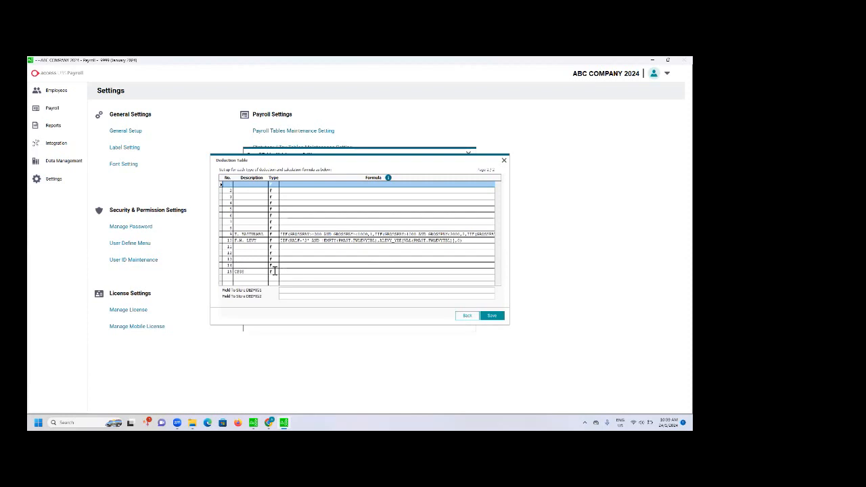
pyautogui.click(491, 321)
pyautogui.click(503, 161)
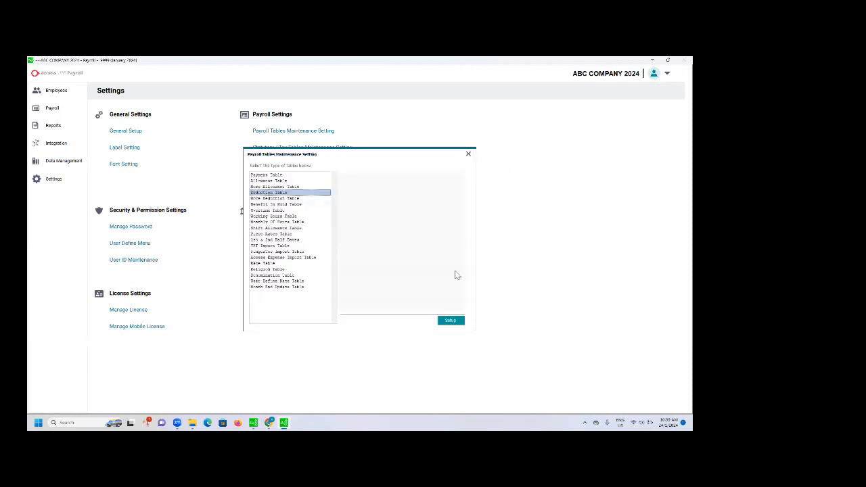
pyautogui.click(468, 155)
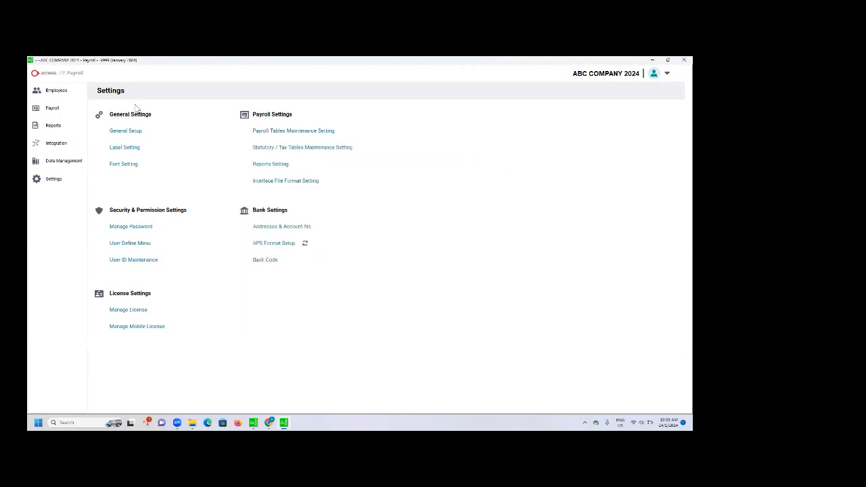
# Enter a 100 CP38 amount under A001's Payment Info deductions, save, and close the record.
pyautogui.click(56, 92)
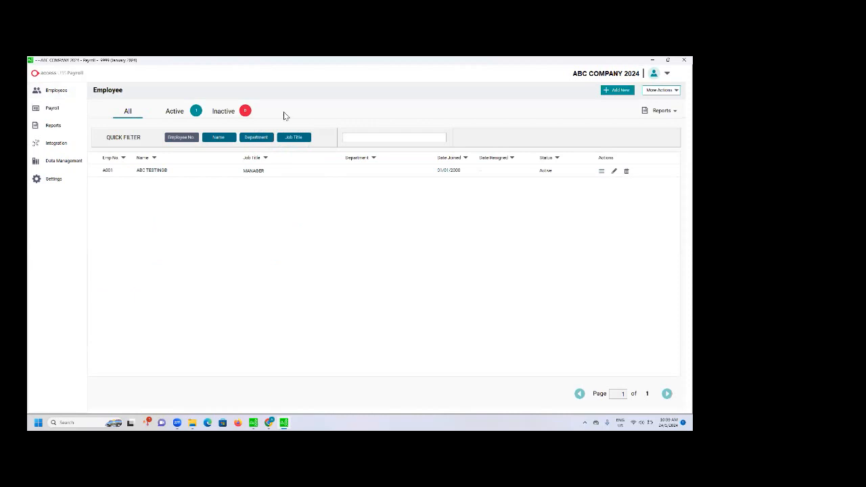
pyautogui.click(613, 171)
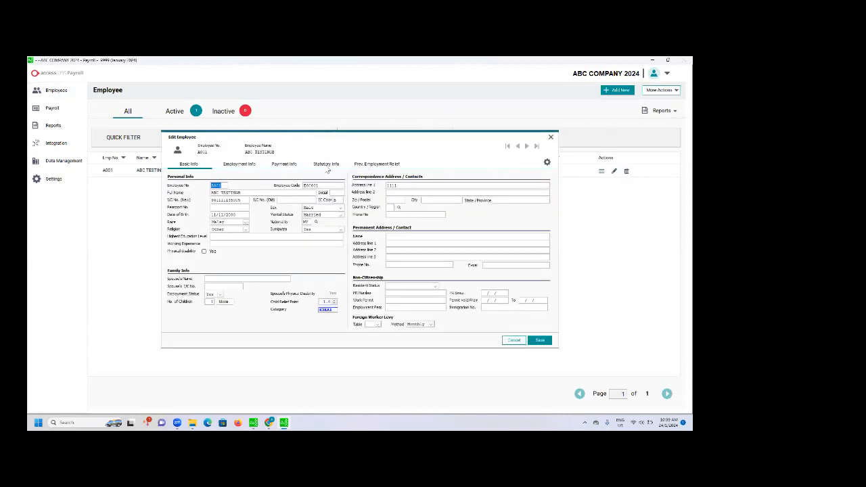
pyautogui.click(325, 163)
pyautogui.click(288, 165)
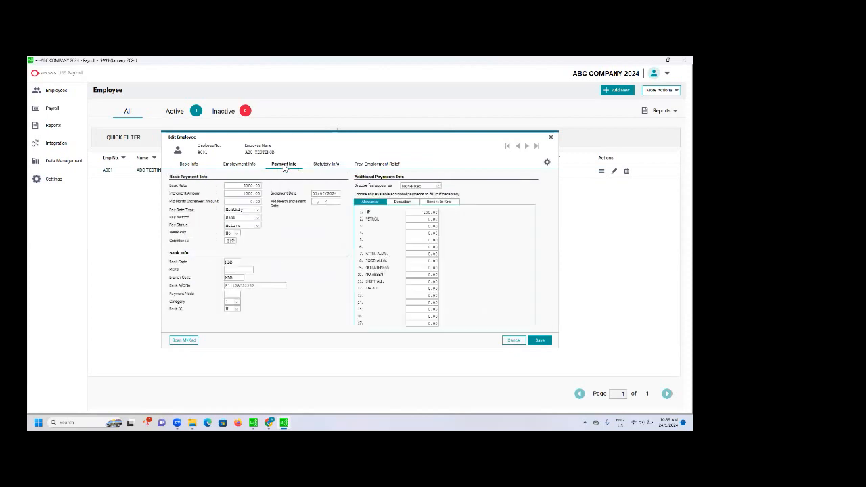
pyautogui.click(400, 203)
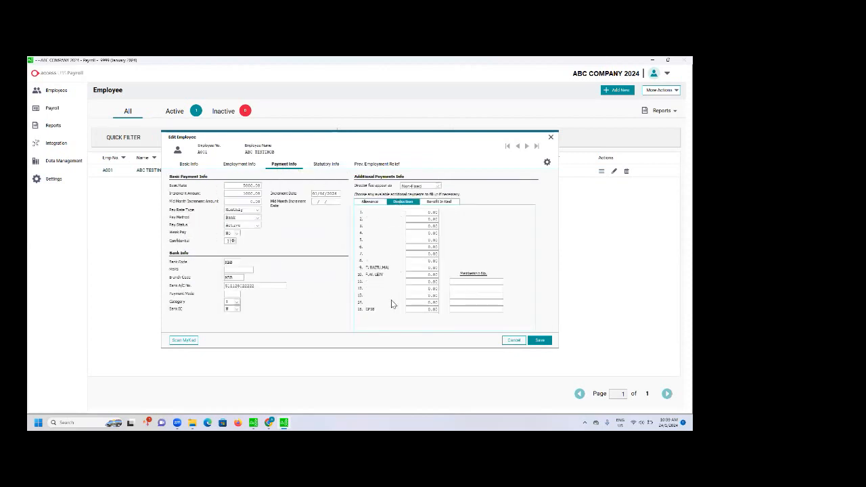
pyautogui.click(412, 310)
pyautogui.write('100')
pyautogui.click(539, 341)
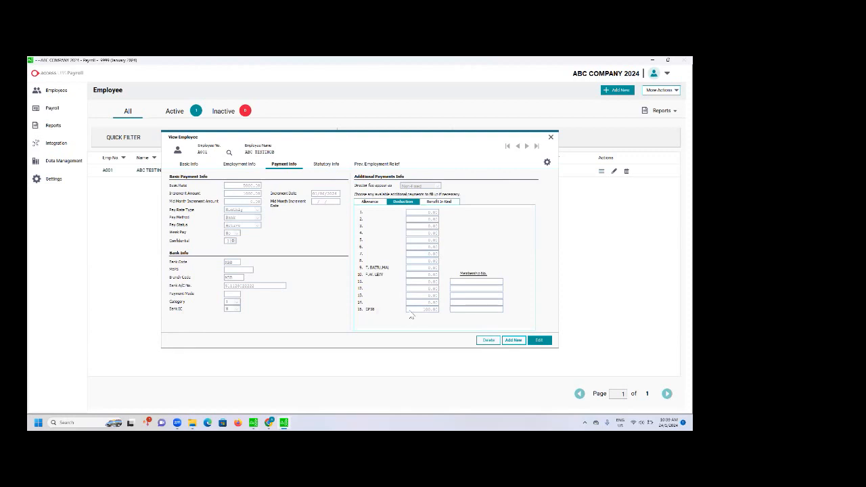
pyautogui.click(550, 138)
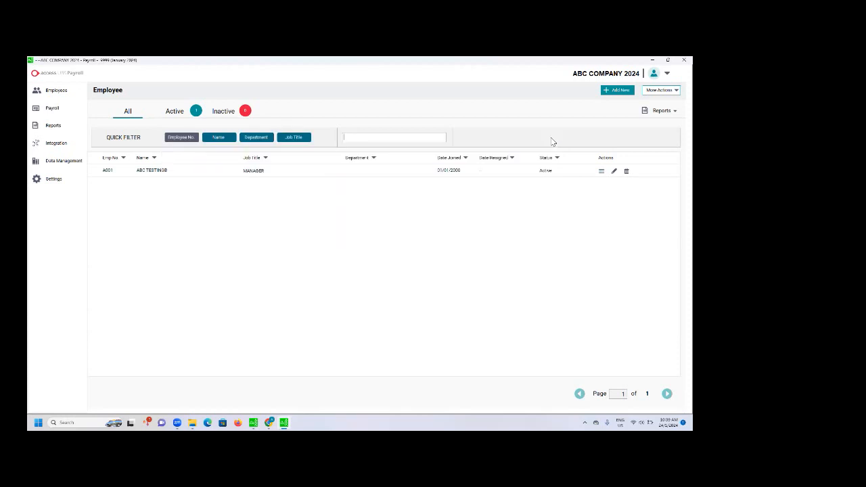
pyautogui.click(652, 92)
pyautogui.moveTo(643, 105)
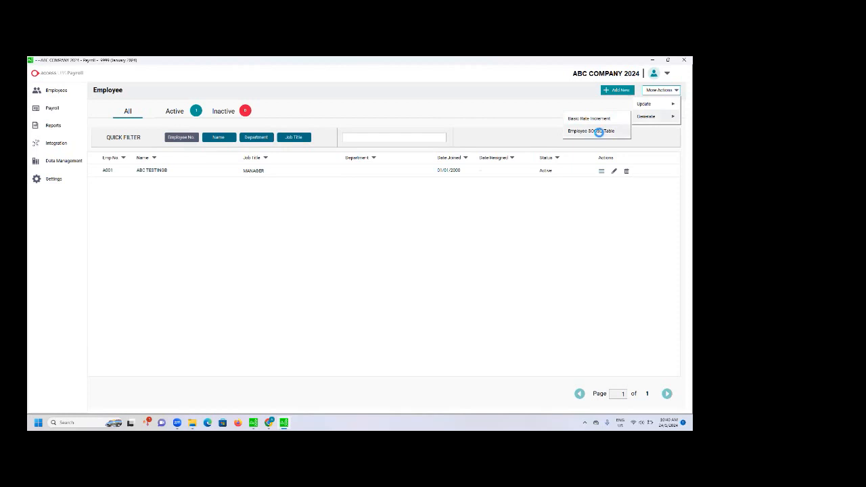
pyautogui.click(600, 132)
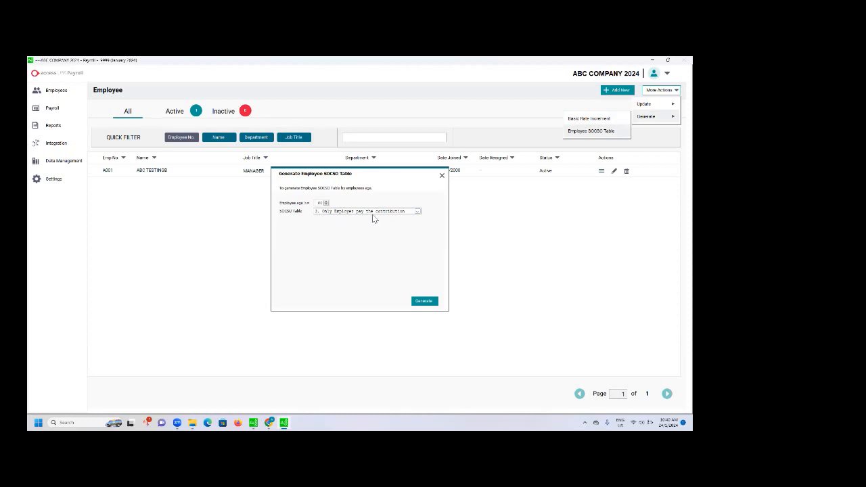
pyautogui.click(442, 175)
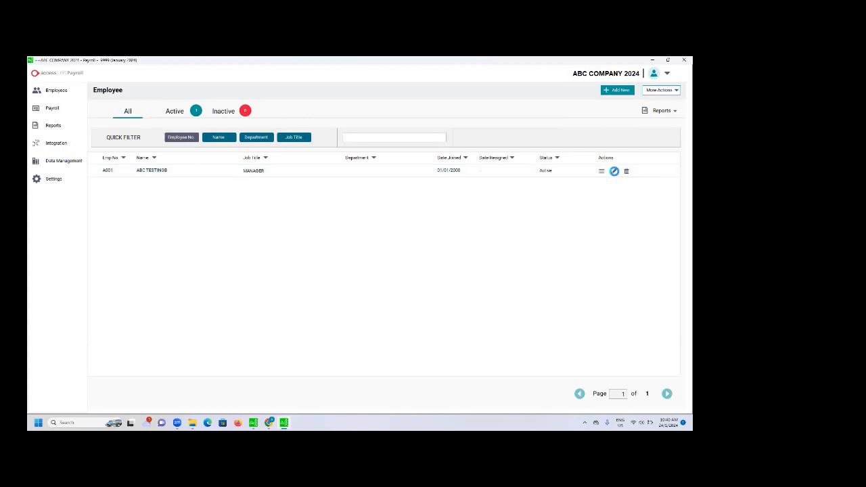
pyautogui.click(613, 170)
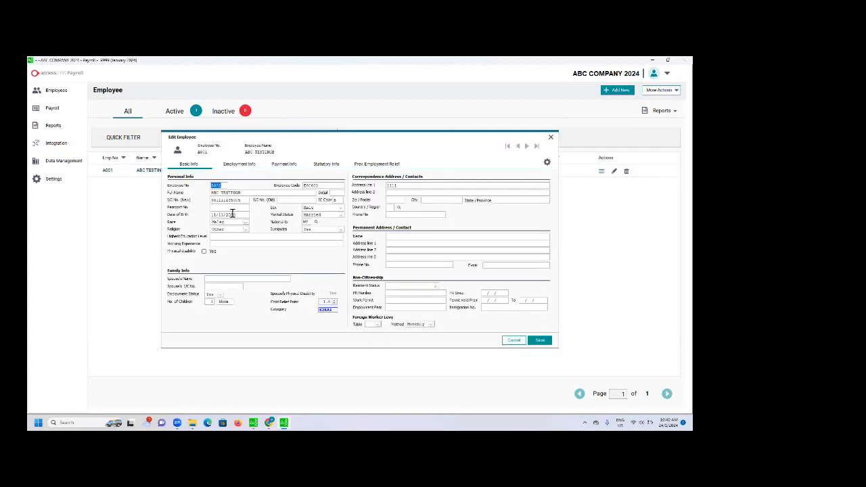
pyautogui.moveTo(236, 215); pyautogui.dragTo(205, 216)
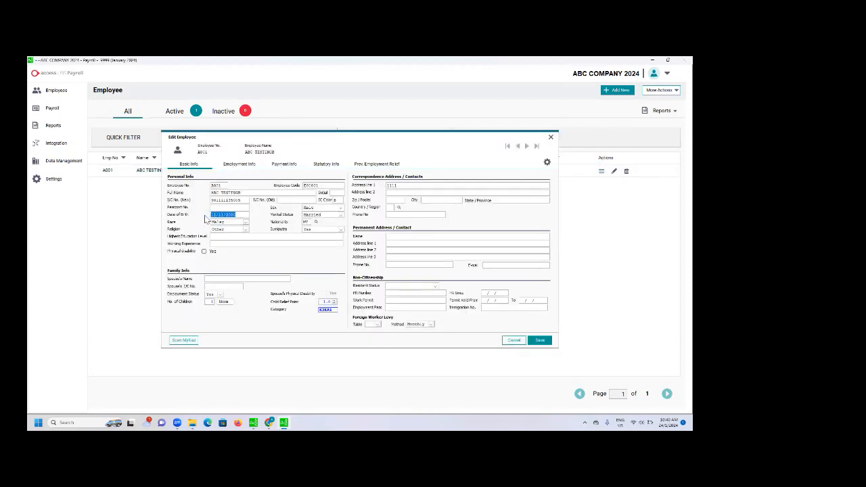
pyautogui.click(235, 169)
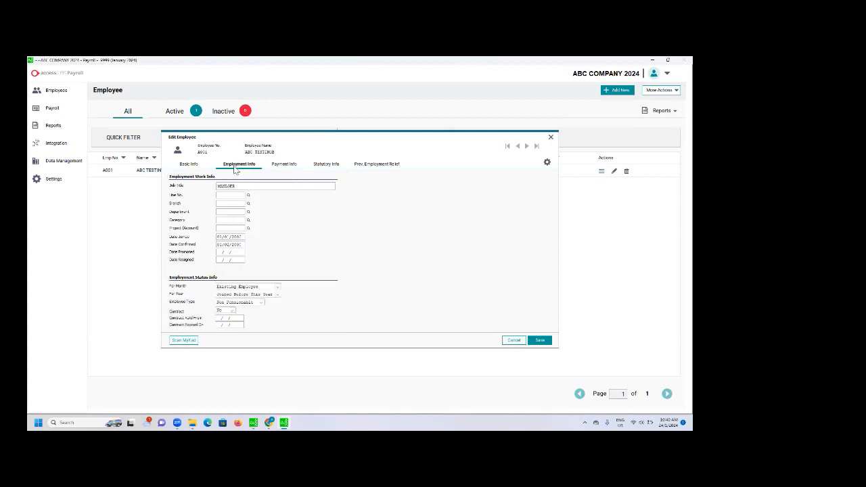
pyautogui.click(330, 166)
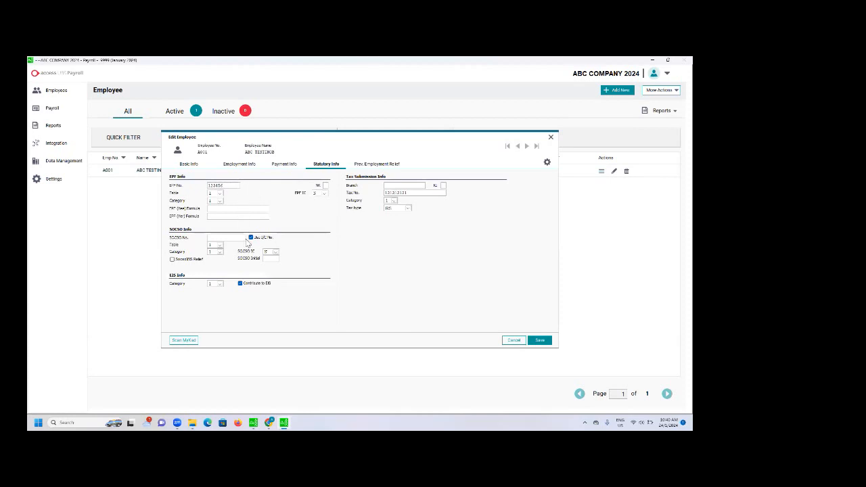
pyautogui.click(217, 193)
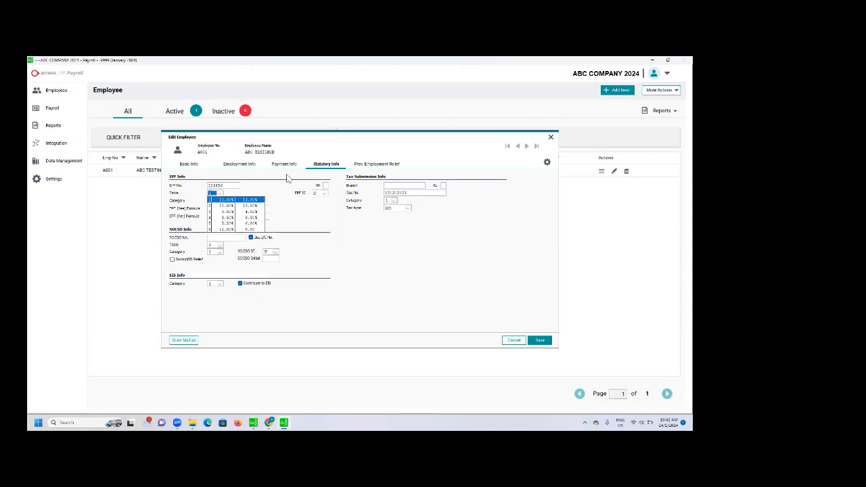
pyautogui.click(551, 136)
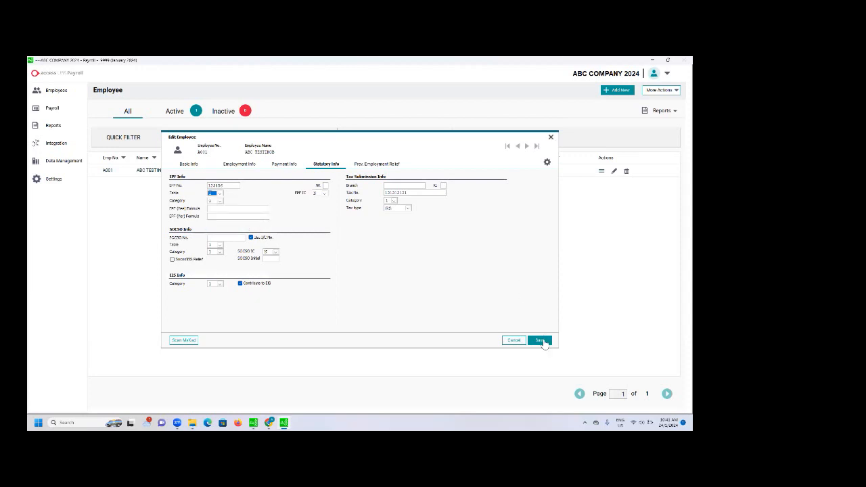
pyautogui.click(545, 339)
pyautogui.click(551, 138)
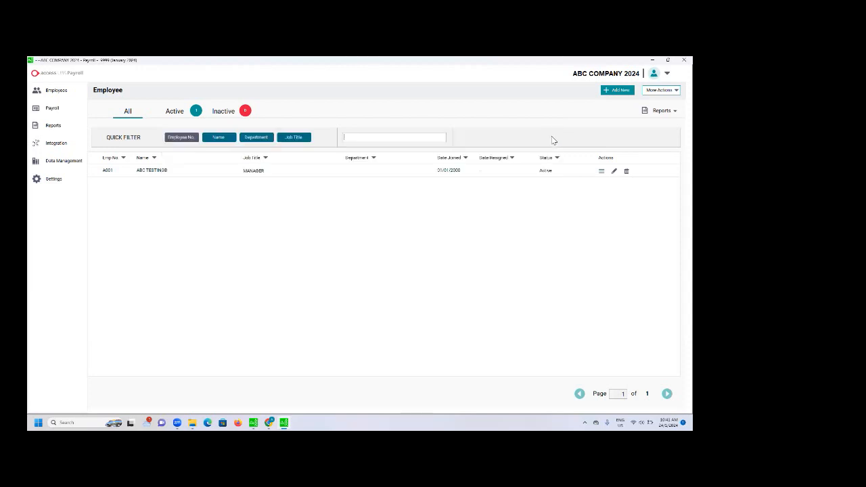
pyautogui.click(54, 180)
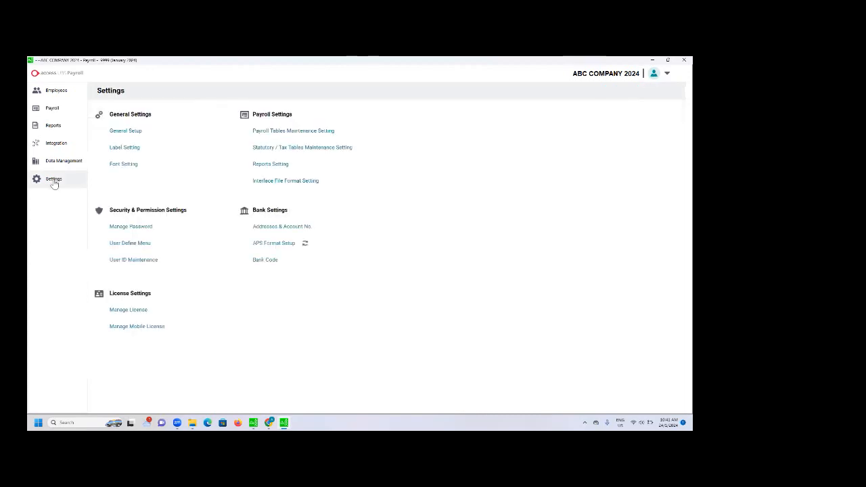
pyautogui.click(121, 132)
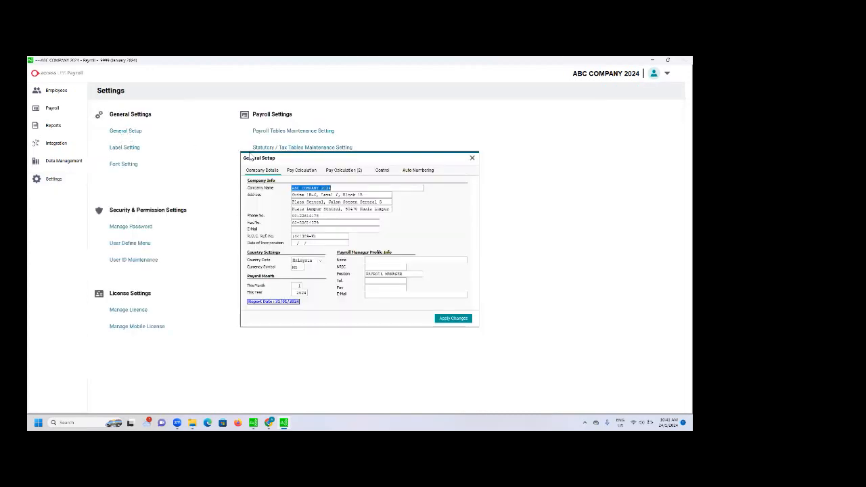
pyautogui.click(279, 170)
pyautogui.click(342, 173)
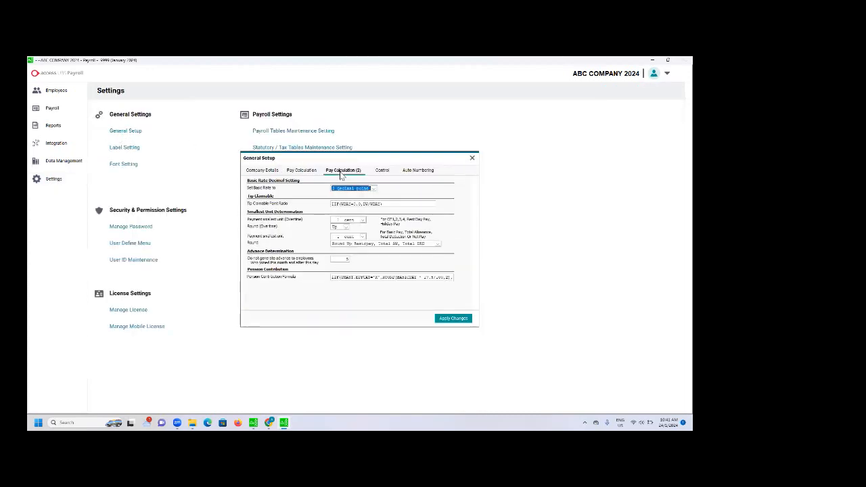
pyautogui.click(381, 170)
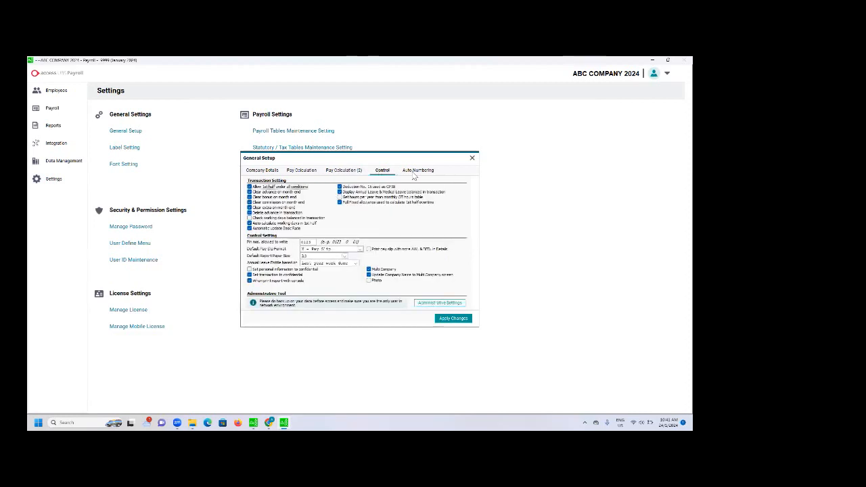
pyautogui.click(473, 159)
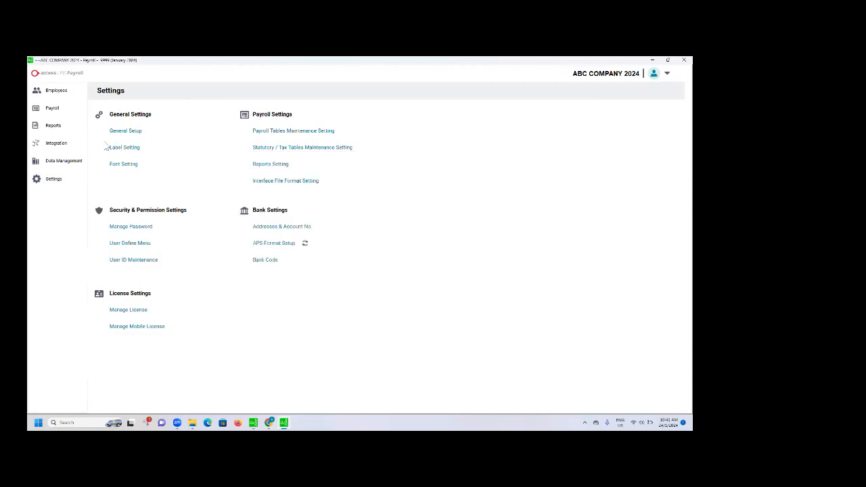
pyautogui.click(54, 90)
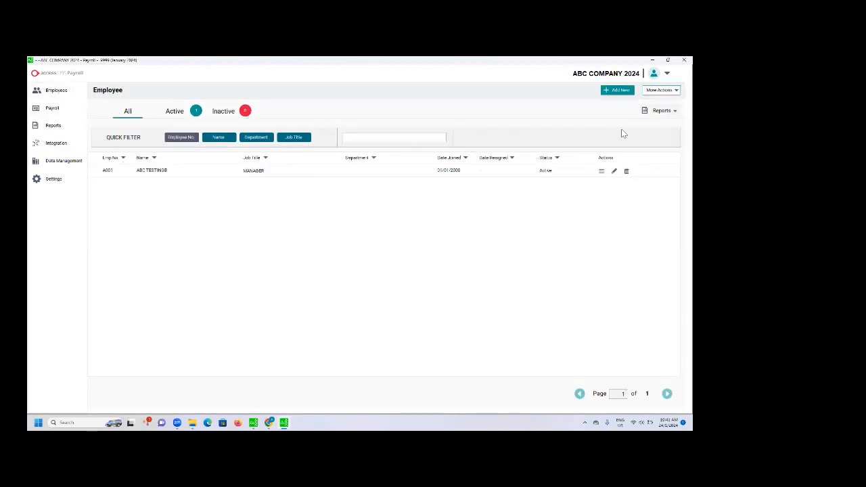
# Review A001's Statutory, Payment Info and Employment Info tabs, then close the record.
pyautogui.click(614, 171)
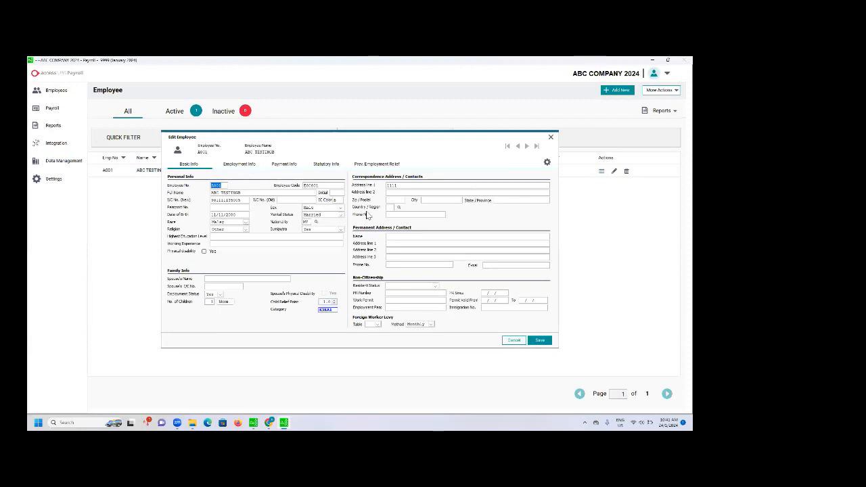
pyautogui.click(326, 165)
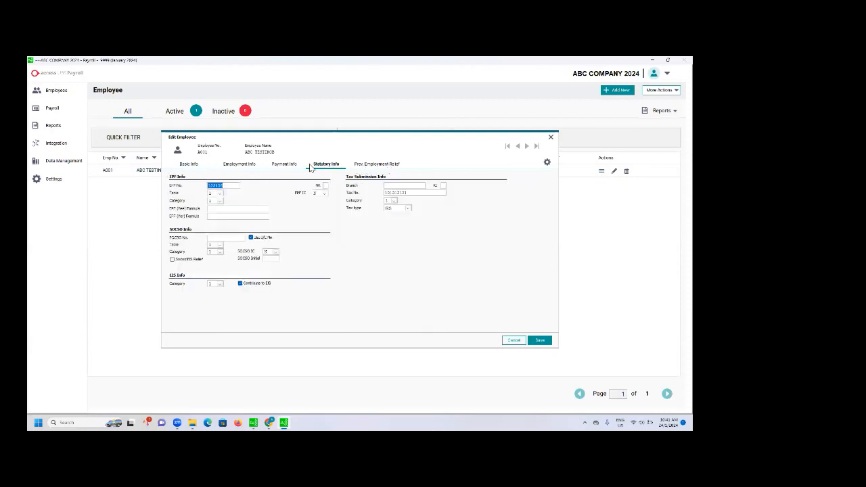
pyautogui.click(285, 166)
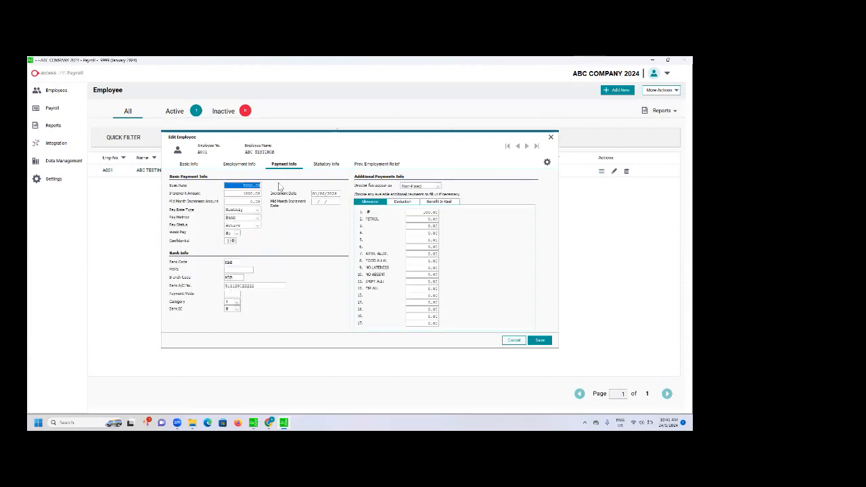
pyautogui.click(241, 167)
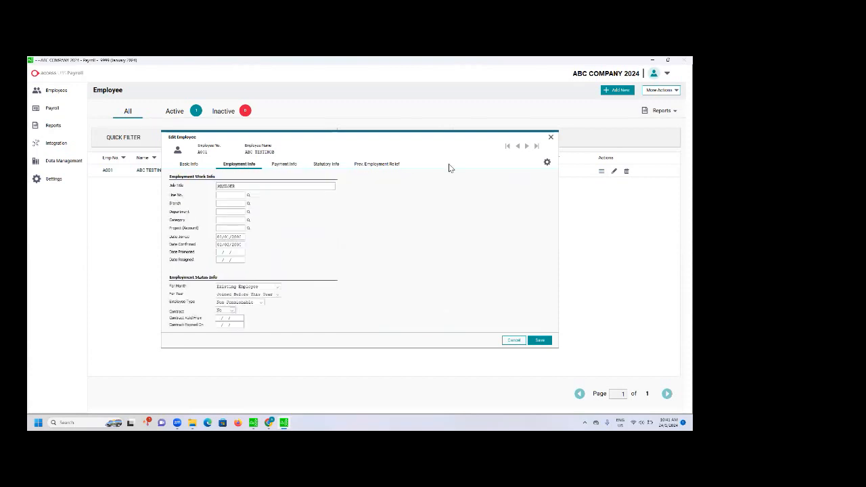
pyautogui.click(551, 138)
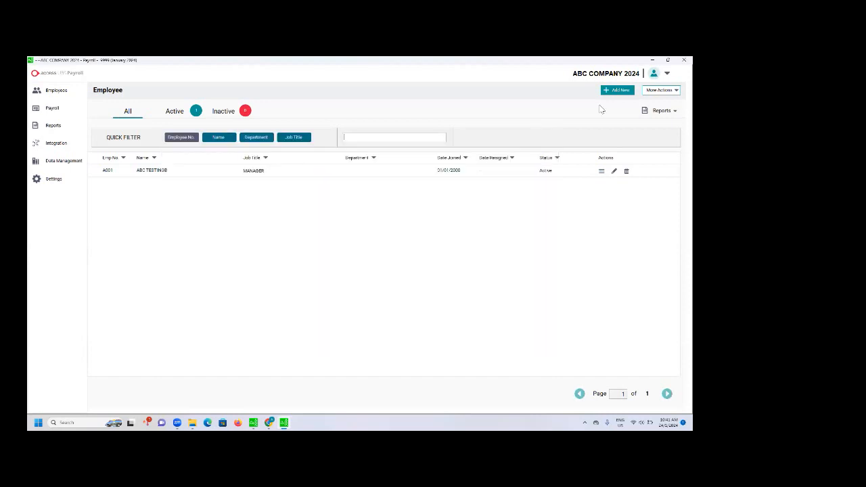
pyautogui.click(667, 75)
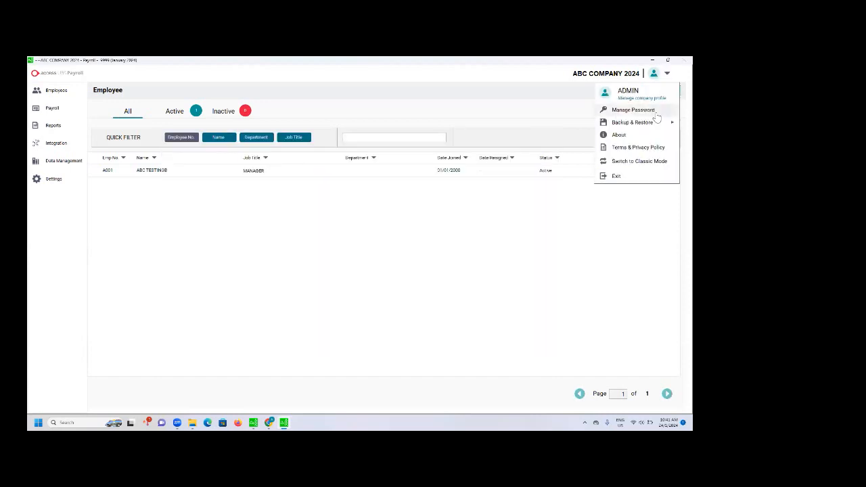
# Switch to Classic Mode and open A001's Personnel File Maintenance at the Allow./Ded. and Setting tabs.
pyautogui.click(644, 162)
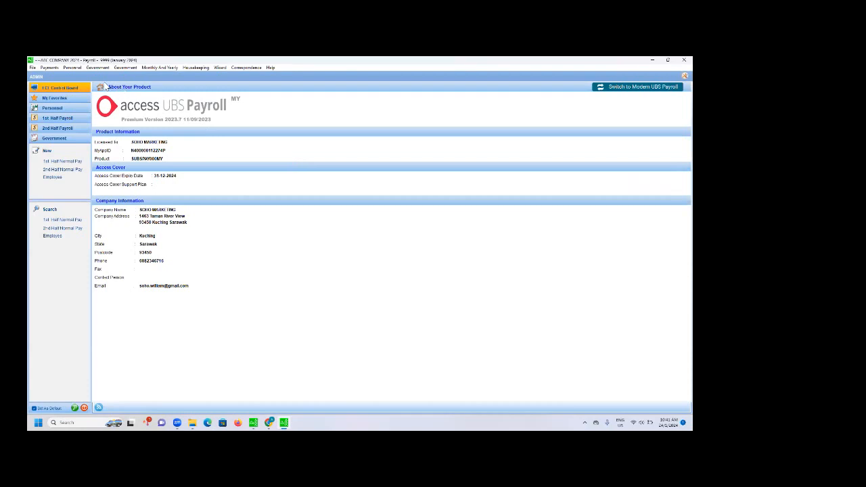
pyautogui.click(72, 68)
pyautogui.click(95, 76)
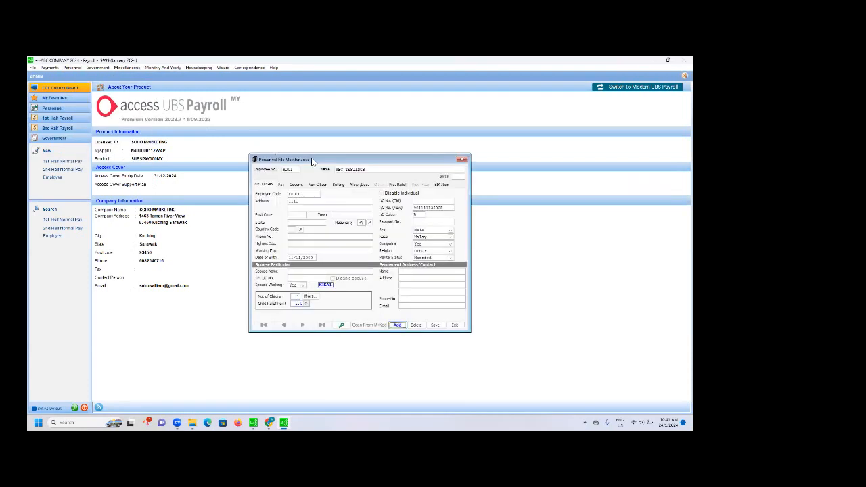
pyautogui.click(360, 186)
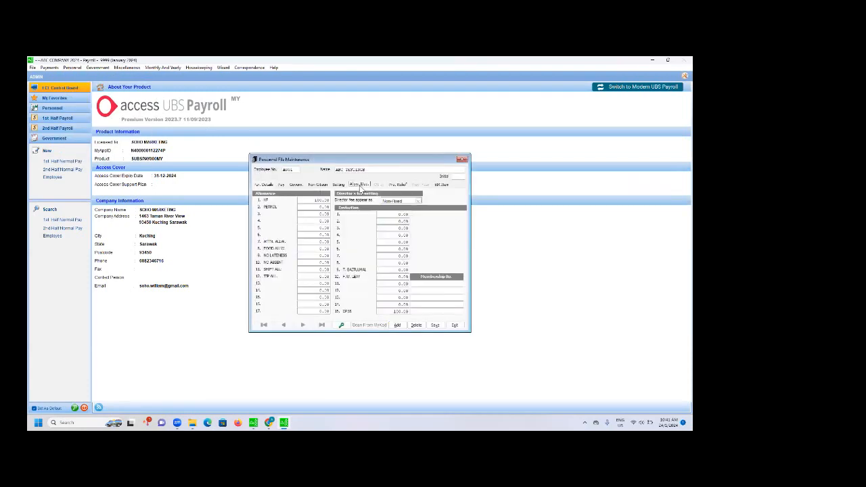
pyautogui.click(336, 188)
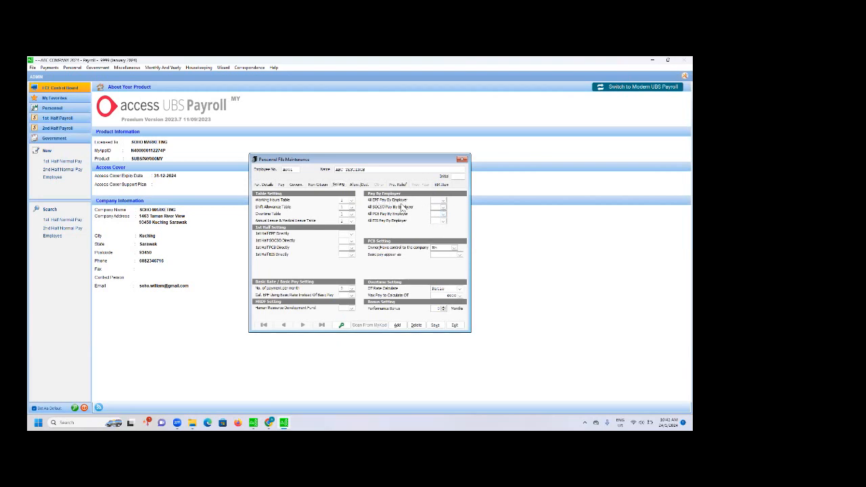
# Set payments per month to Based on Parameter and Max Pay to Calculate OT to 10000, then save.
pyautogui.click(443, 202)
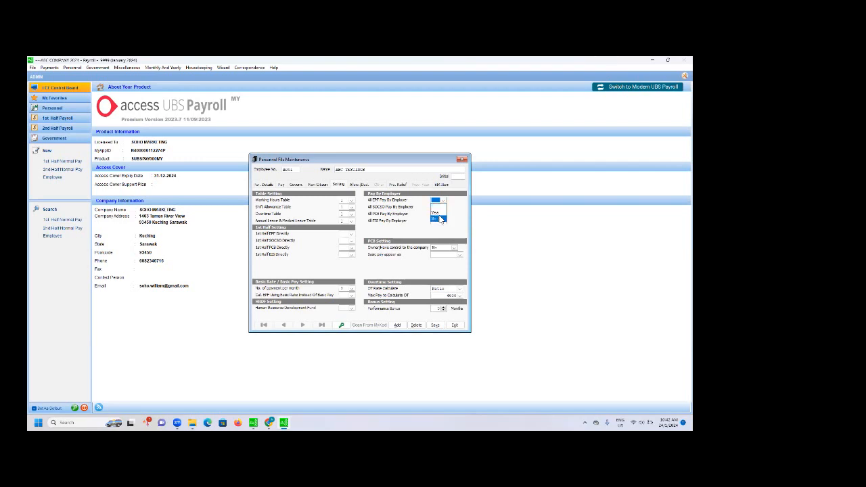
pyautogui.click(389, 202)
pyautogui.click(350, 289)
pyautogui.click(351, 296)
pyautogui.click(441, 296)
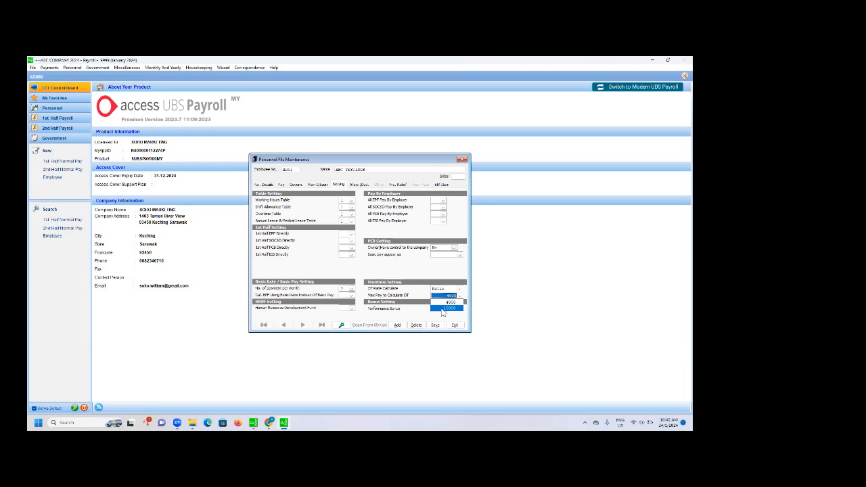
pyautogui.click(443, 310)
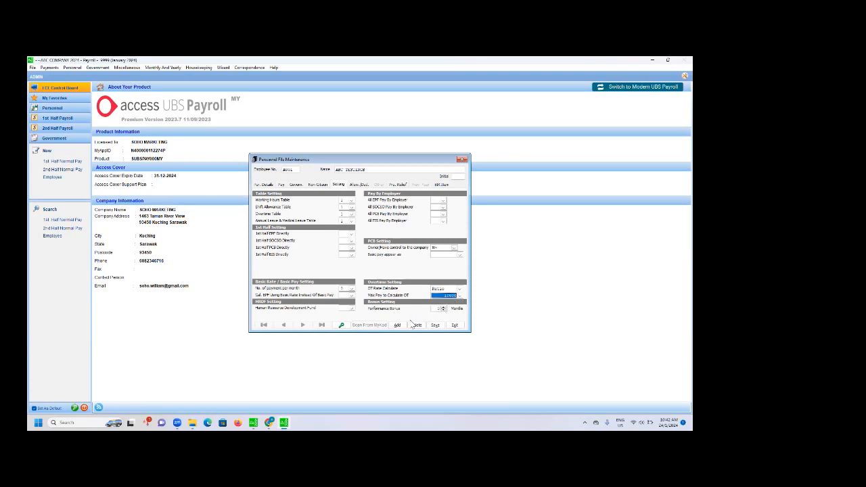
pyautogui.click(435, 325)
# Exit Personnel File Maintenance and switch back to Modern UBS Payroll.
pyautogui.click(454, 325)
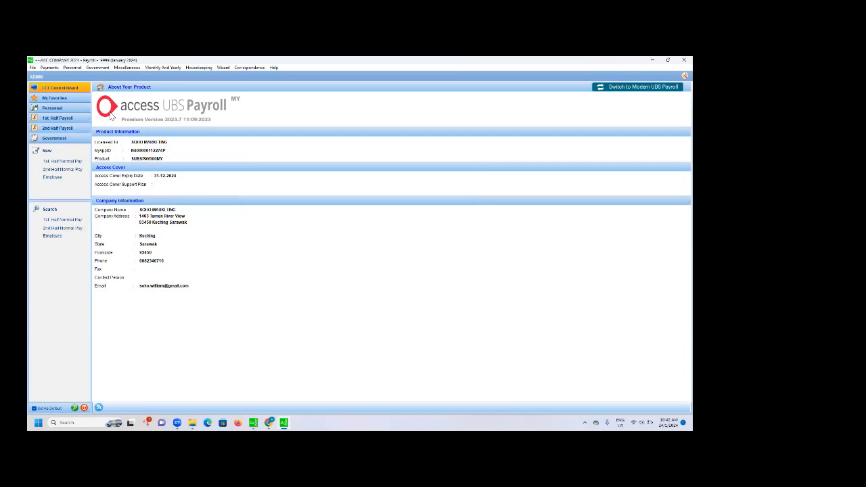
pyautogui.click(601, 87)
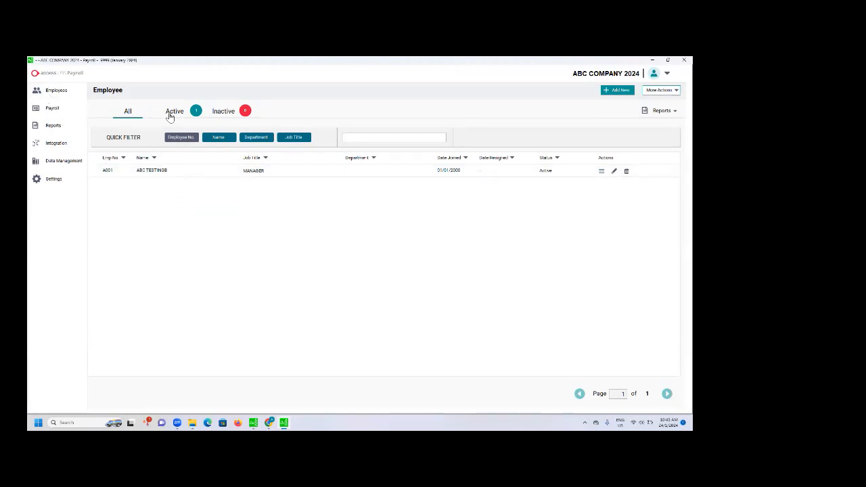
pyautogui.click(53, 109)
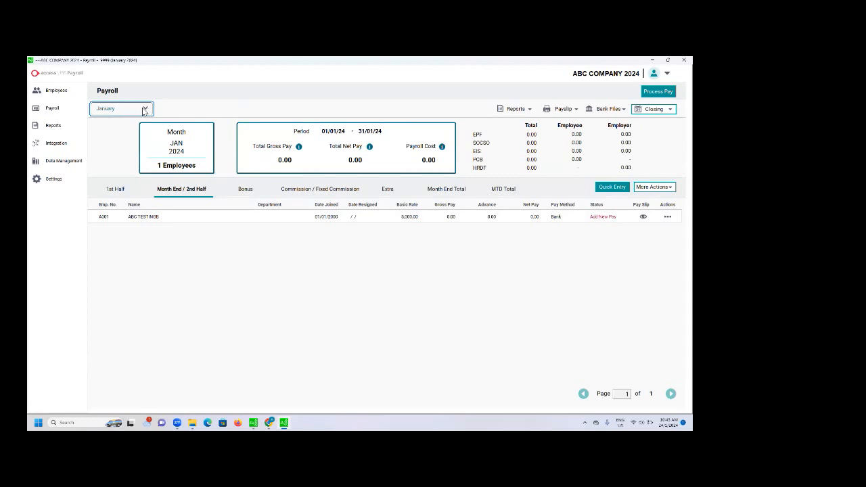
# Browse the 1st Half, Month End/2nd Half, Commission and Month End Total views, and glance at Quick Entry.
pyautogui.click(115, 189)
pyautogui.click(169, 192)
pyautogui.click(298, 193)
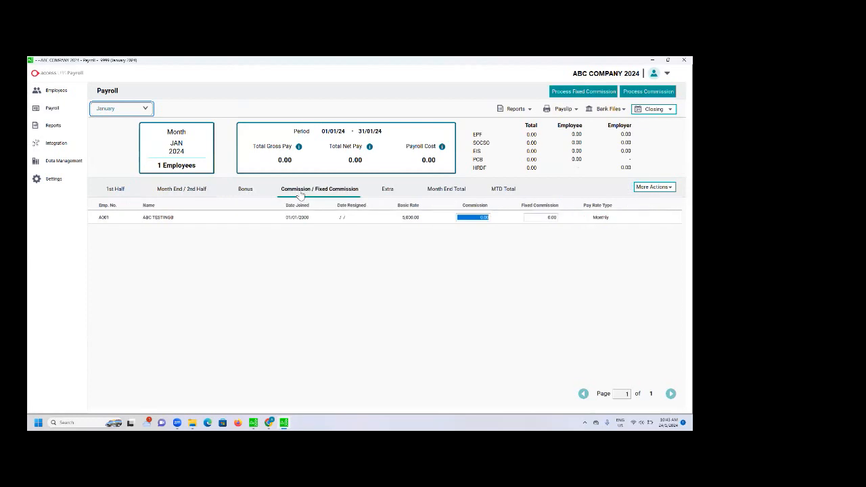
pyautogui.click(387, 192)
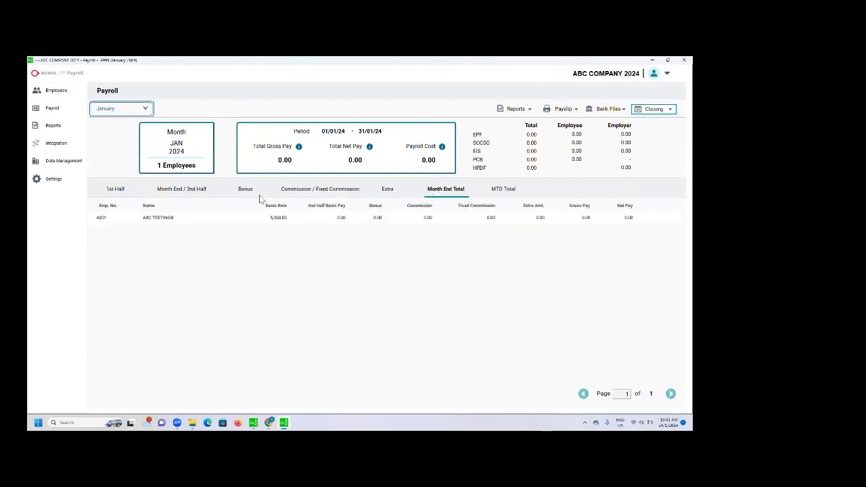
pyautogui.click(116, 191)
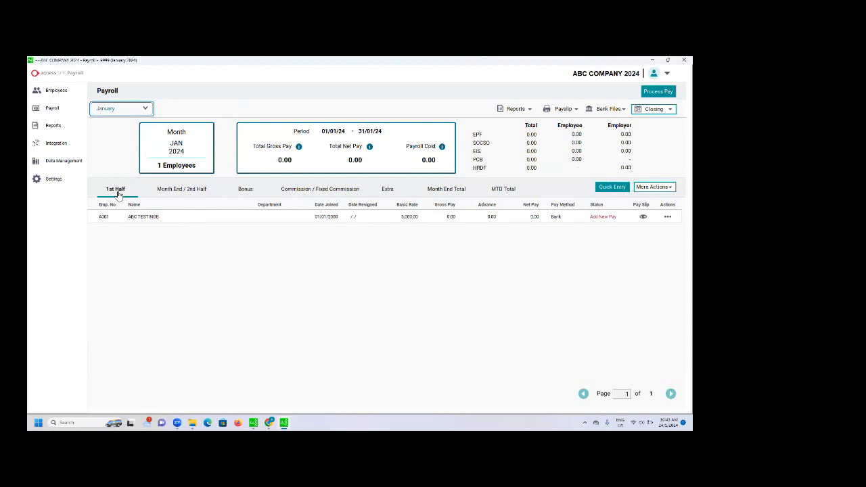
pyautogui.click(172, 192)
pyautogui.click(115, 189)
pyautogui.click(188, 190)
pyautogui.click(618, 190)
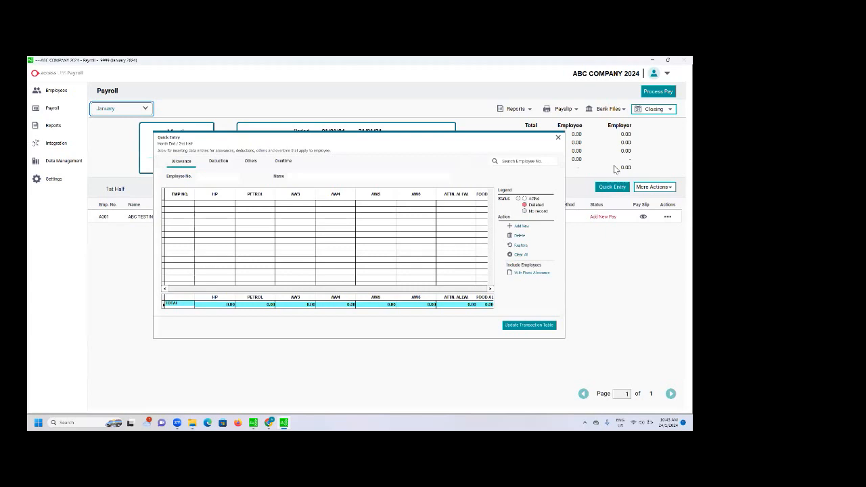
pyautogui.click(558, 138)
pyautogui.click(667, 216)
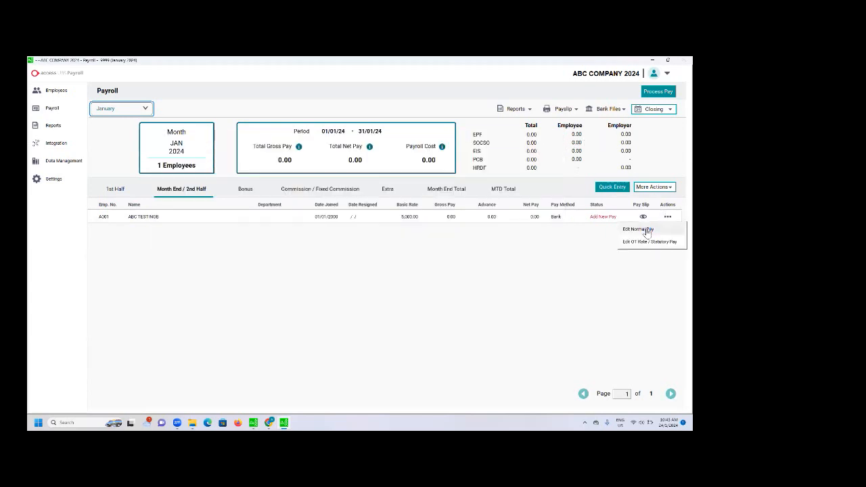
# Enter 2 annual leave days in A001's month-end normal pay and save it.
pyautogui.click(646, 230)
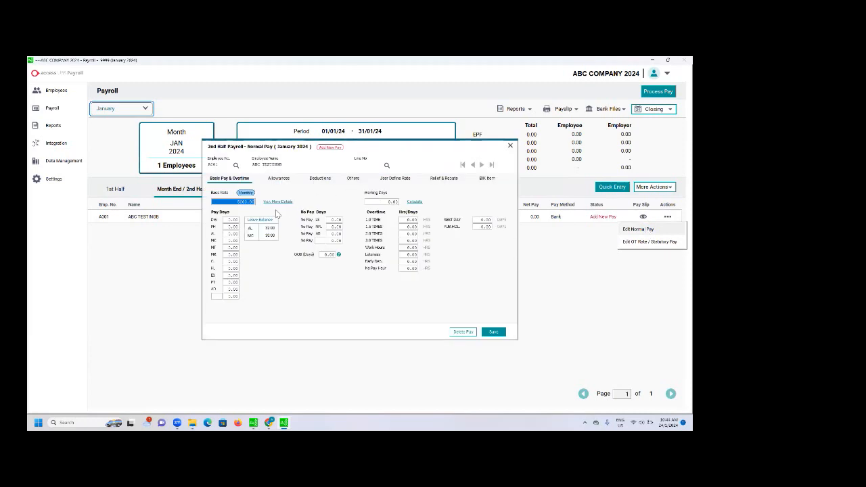
pyautogui.click(234, 201)
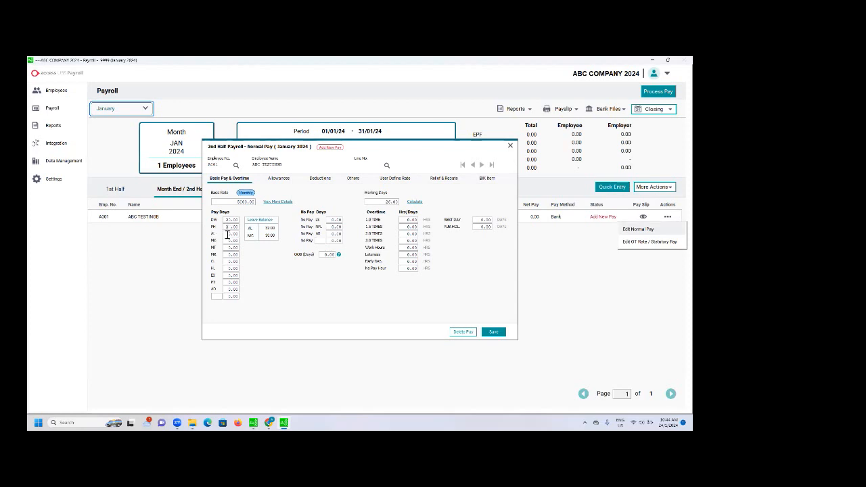
pyautogui.write('2')
pyautogui.click(491, 334)
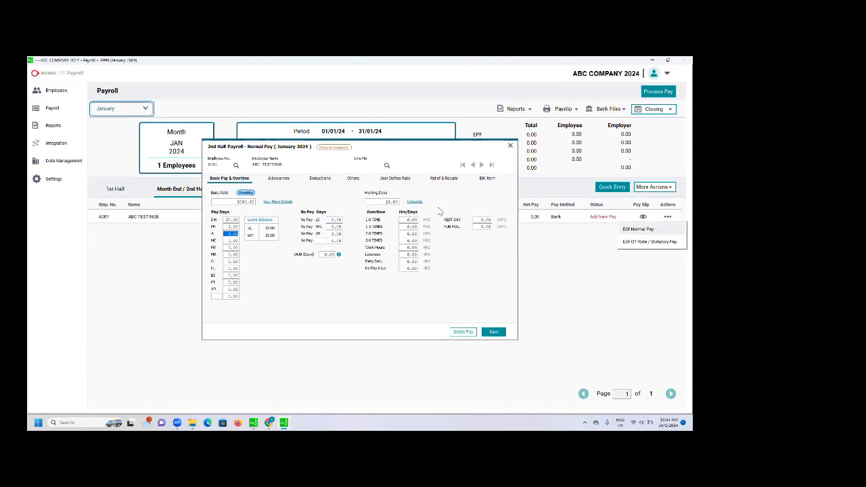
pyautogui.click(510, 146)
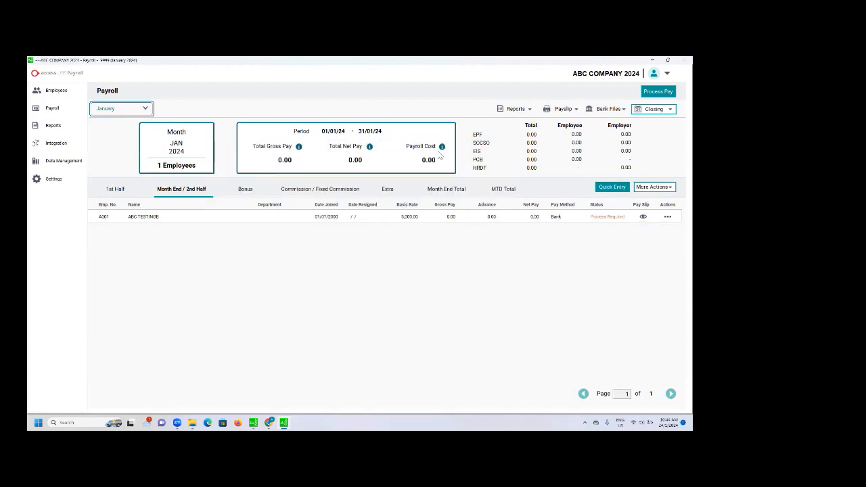
# Open the Allowance Table from Payroll Tables Maintenance, page through to its formulas, save, and close.
pyautogui.click(54, 180)
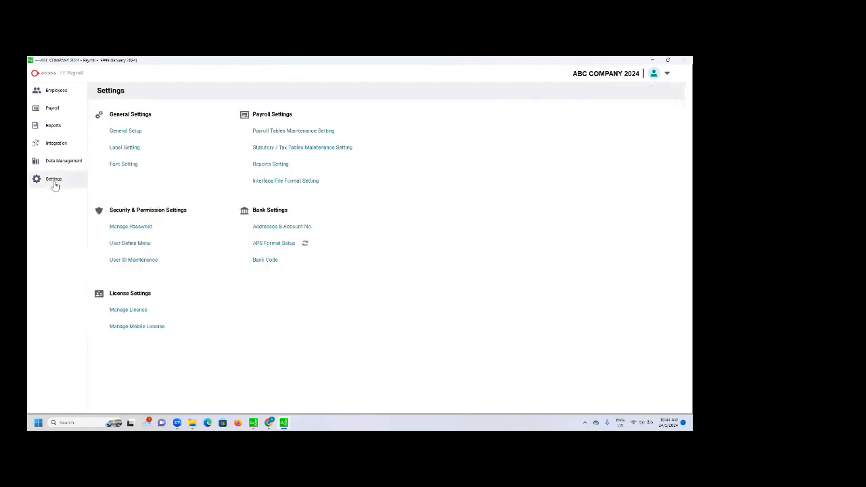
pyautogui.click(267, 132)
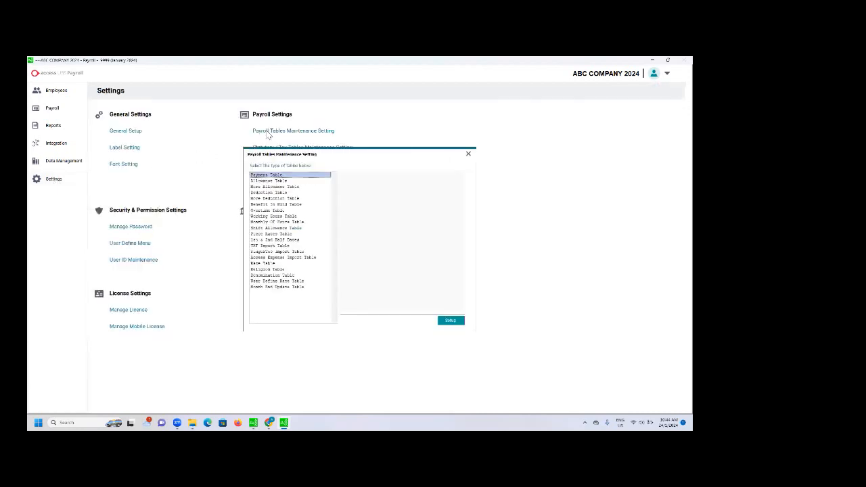
pyautogui.click(263, 181)
pyautogui.doubleClick(263, 182)
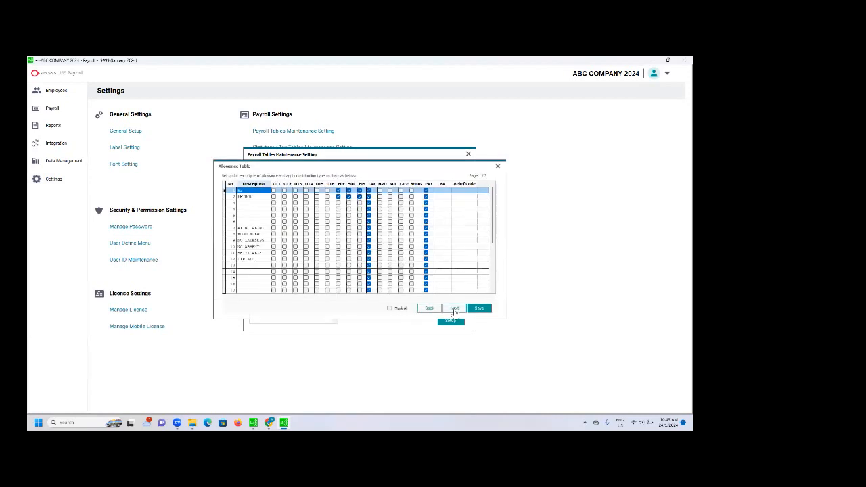
pyautogui.click(454, 309)
pyautogui.click(454, 309)
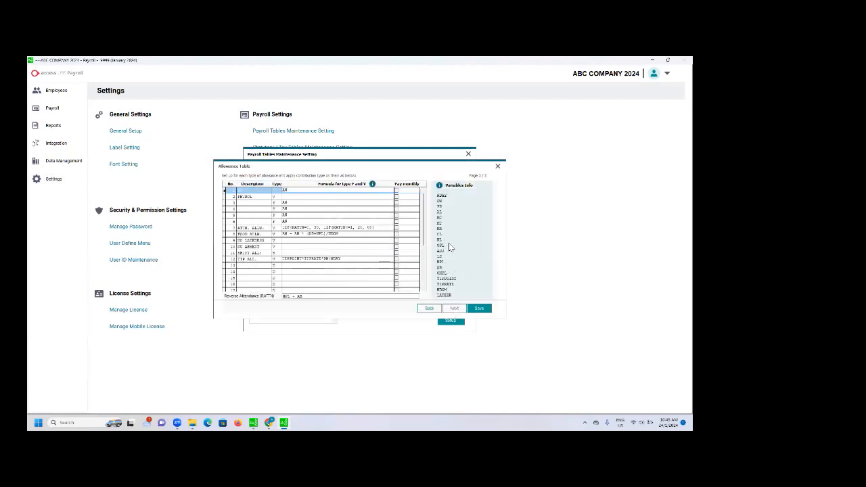
pyautogui.moveTo(443, 201)
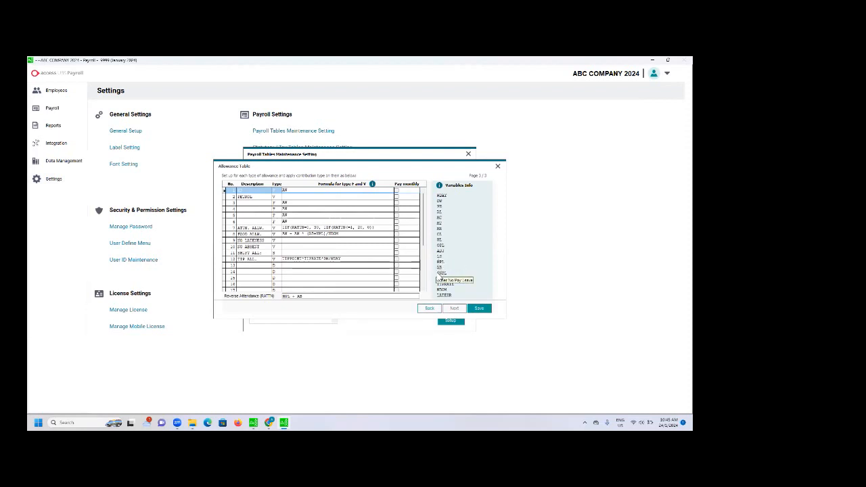
pyautogui.click(478, 309)
pyautogui.click(497, 166)
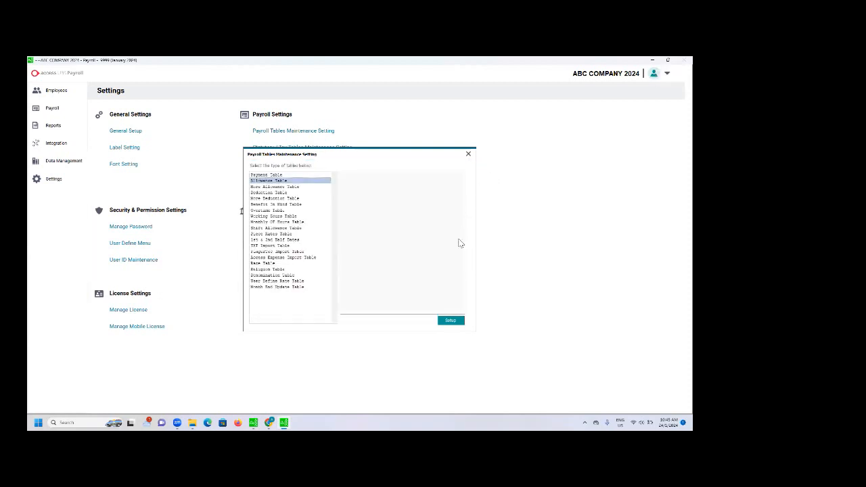
pyautogui.click(468, 155)
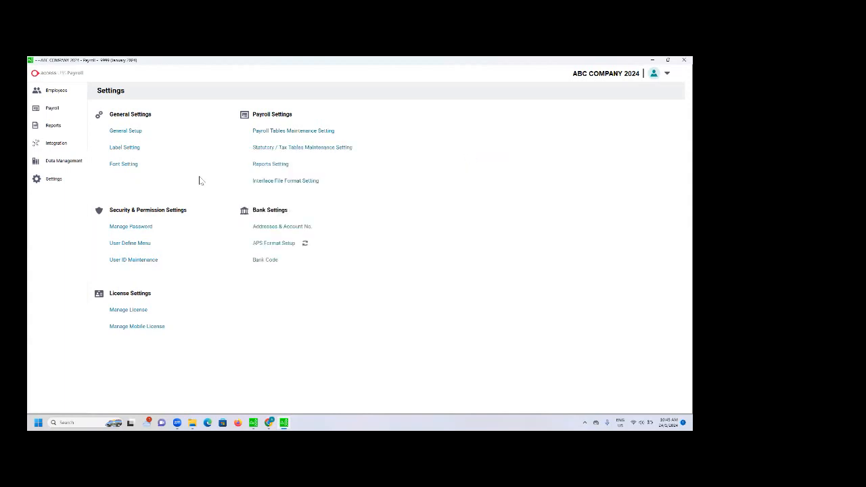
# In A001's month-end normal pay, enter 1 absent no-pay day and a 300 PETROL allowance.
pyautogui.click(49, 110)
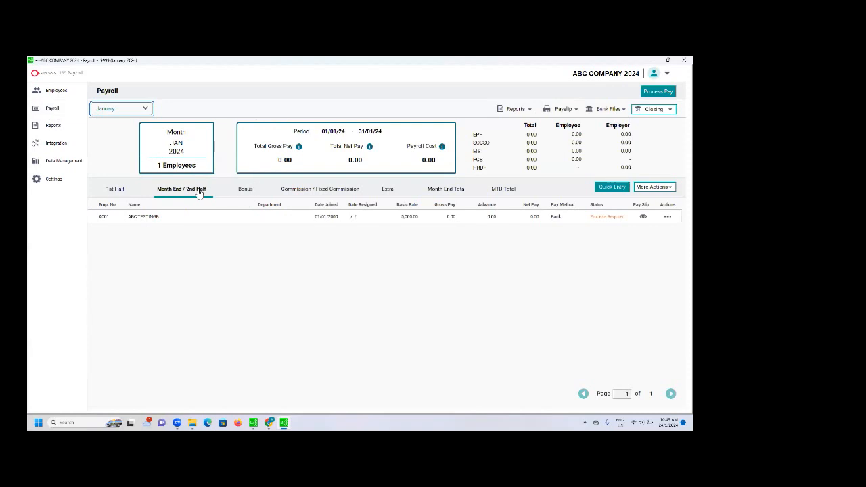
pyautogui.click(667, 218)
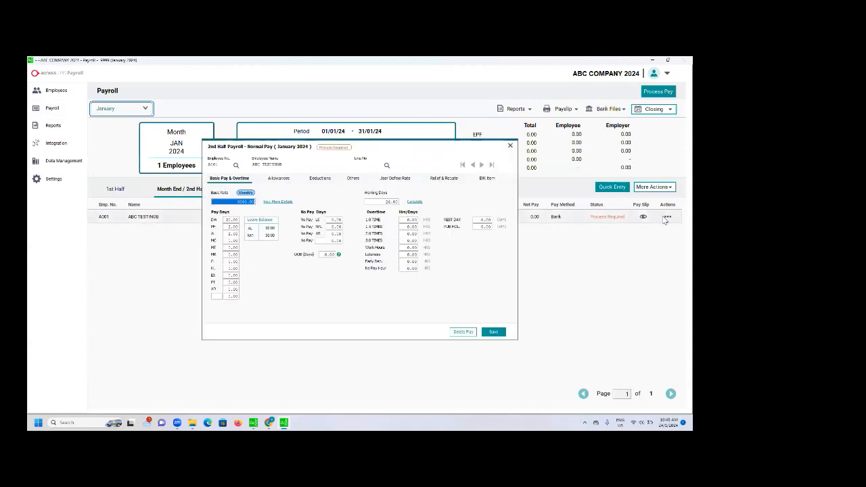
pyautogui.click(330, 233)
pyautogui.write('1')
pyautogui.click(277, 180)
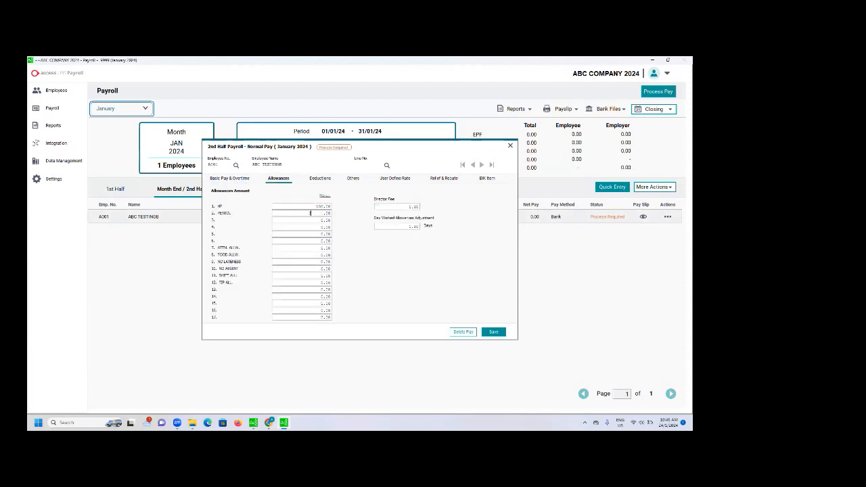
pyautogui.write('300')
pyautogui.press('Tab')
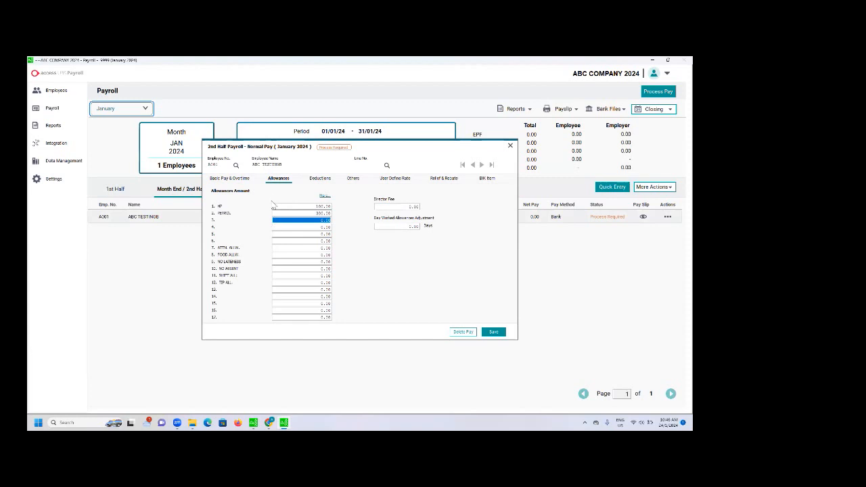
# Review the Deduction, Others, User Defined Rate, Relief/Rebate and BIK tabs, then save and close.
pyautogui.click(312, 179)
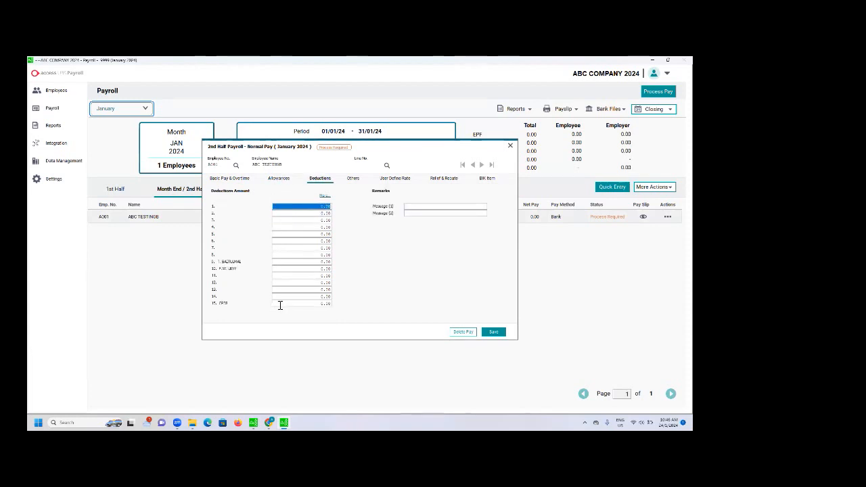
pyautogui.click(351, 179)
pyautogui.click(400, 179)
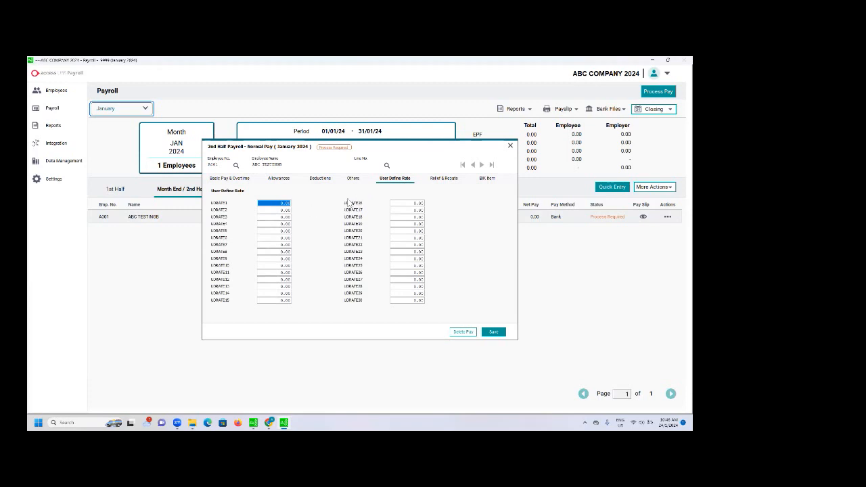
pyautogui.click(442, 179)
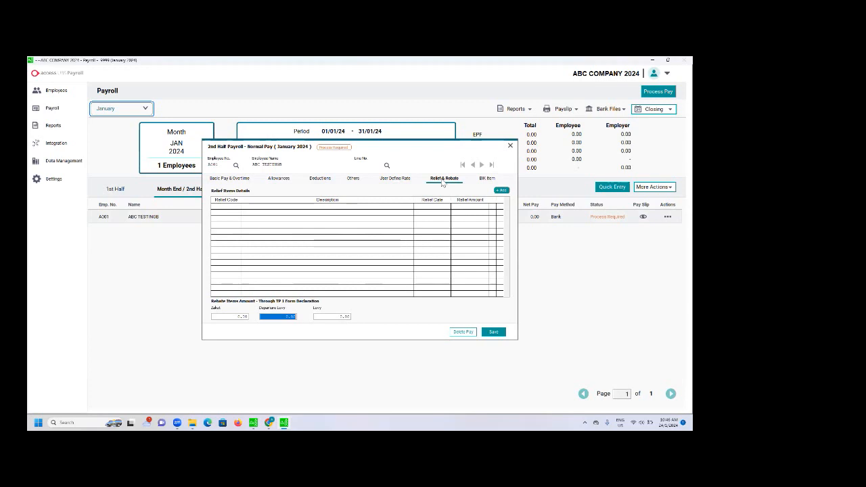
pyautogui.click(486, 179)
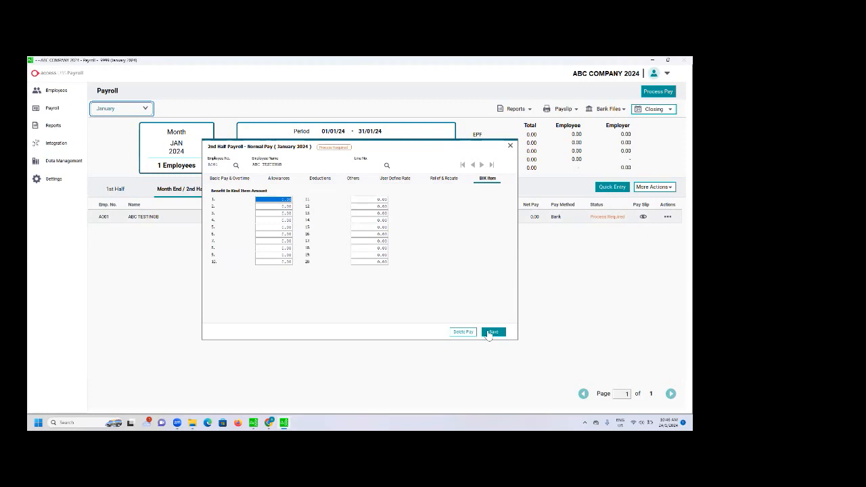
pyautogui.click(510, 145)
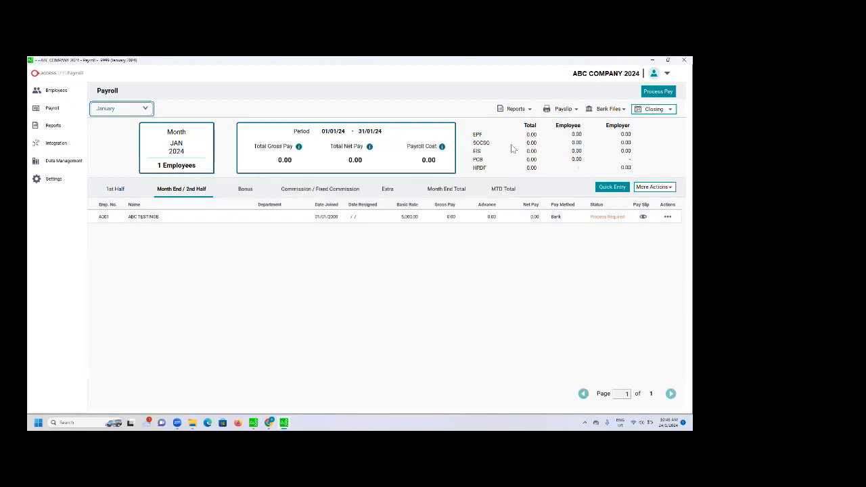
# Process January's month-end pay, then view A001's payslip showing gross 5,015.38 and net 4,318.78.
pyautogui.click(651, 95)
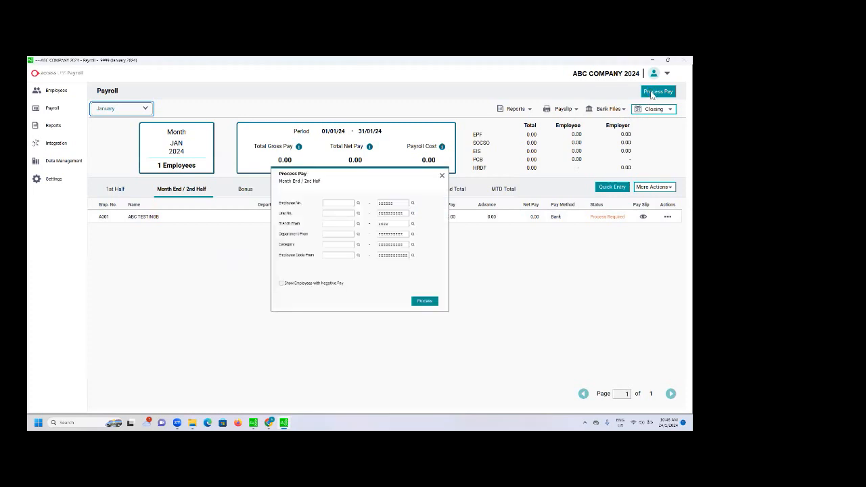
pyautogui.click(423, 301)
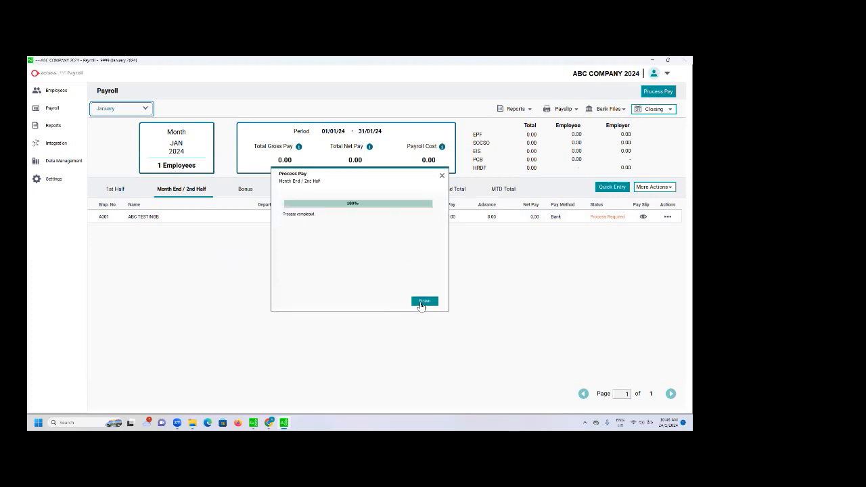
pyautogui.click(424, 302)
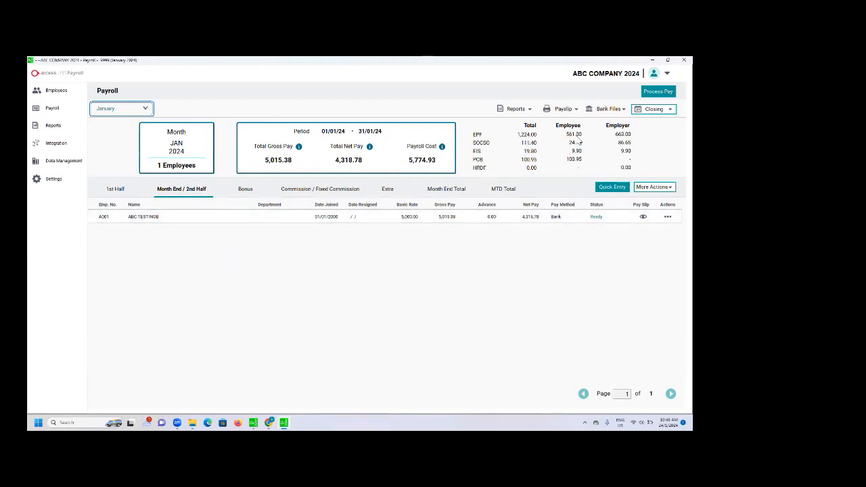
pyautogui.click(644, 216)
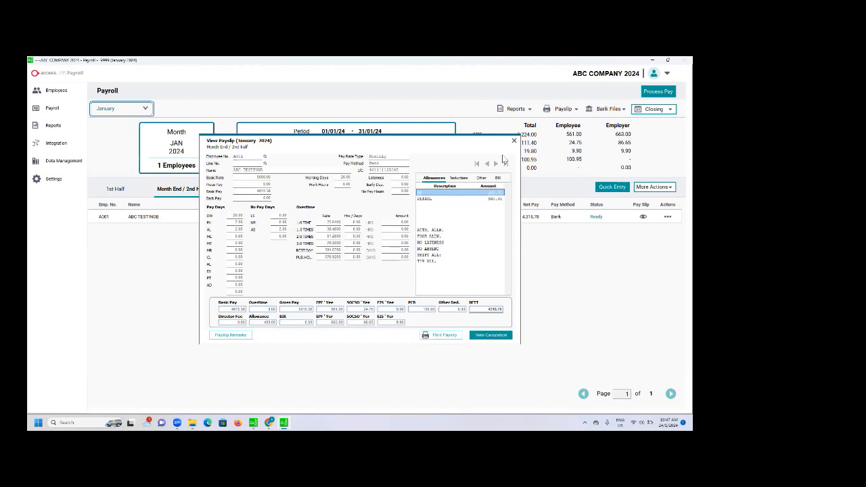
pyautogui.click(513, 142)
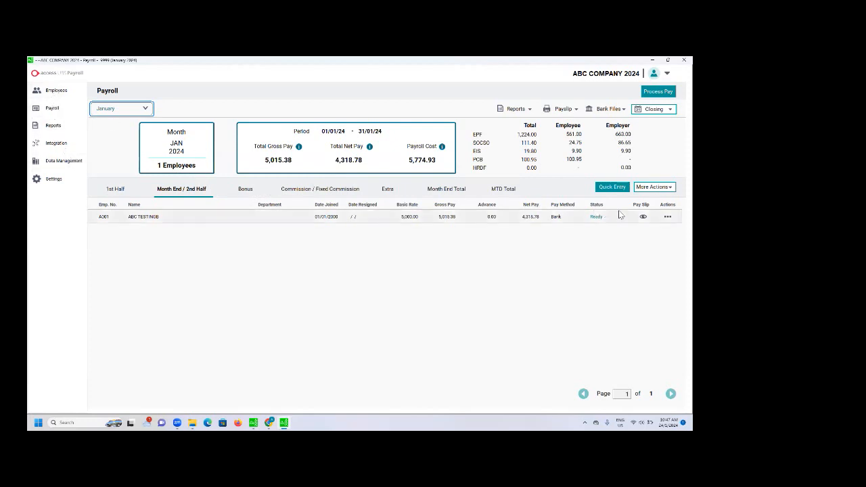
# Re-save A001's January normal pay unchanged after reviewing overtime and allowances, resetting status to Process Required.
pyautogui.click(668, 219)
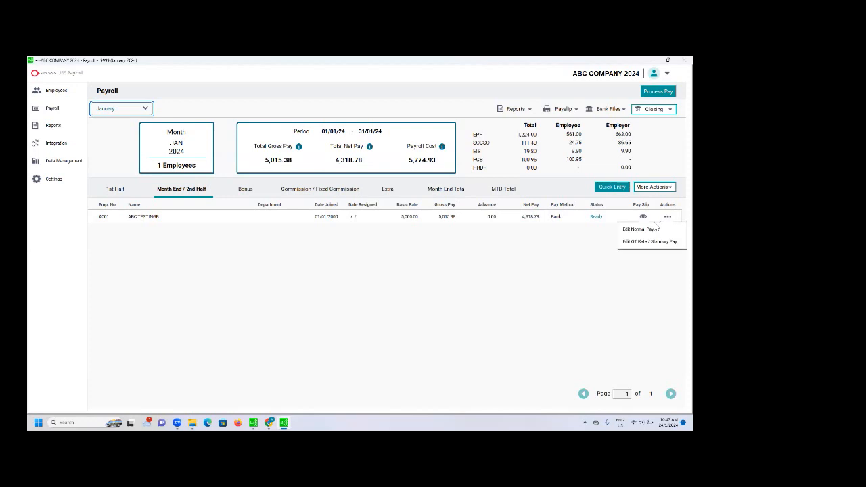
pyautogui.click(643, 229)
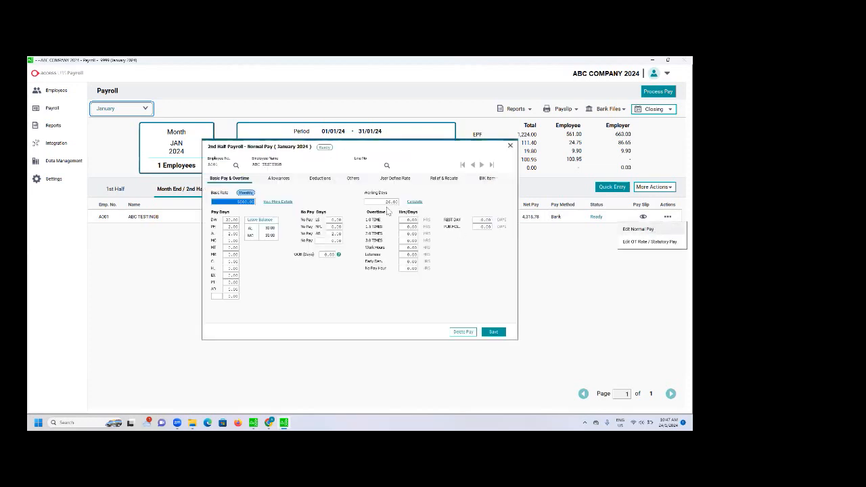
pyautogui.click(403, 235)
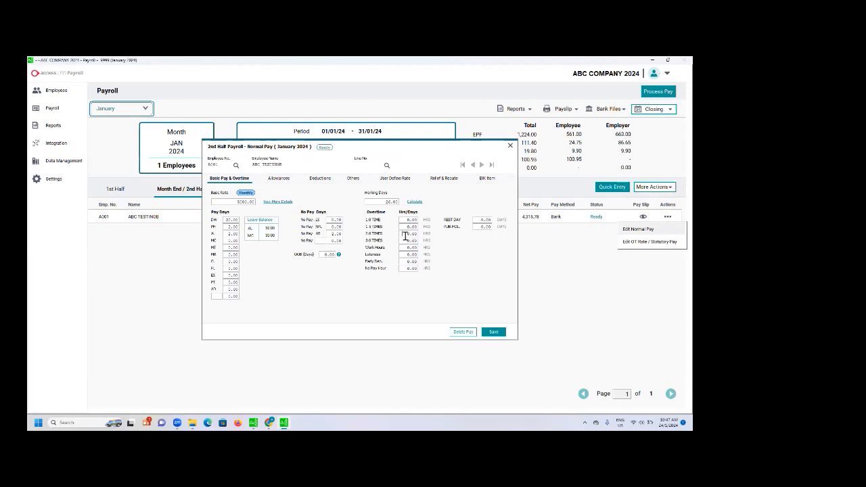
pyautogui.moveTo(404, 233); pyautogui.dragTo(411, 233)
pyautogui.click(276, 178)
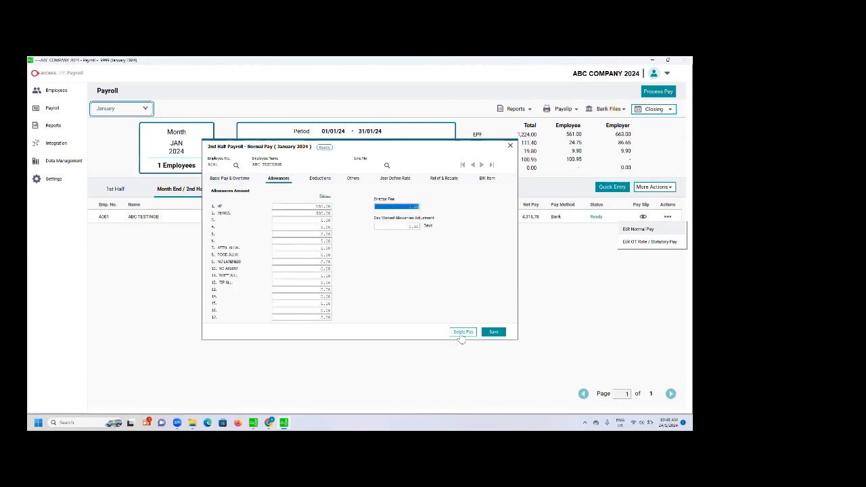
pyautogui.click(511, 145)
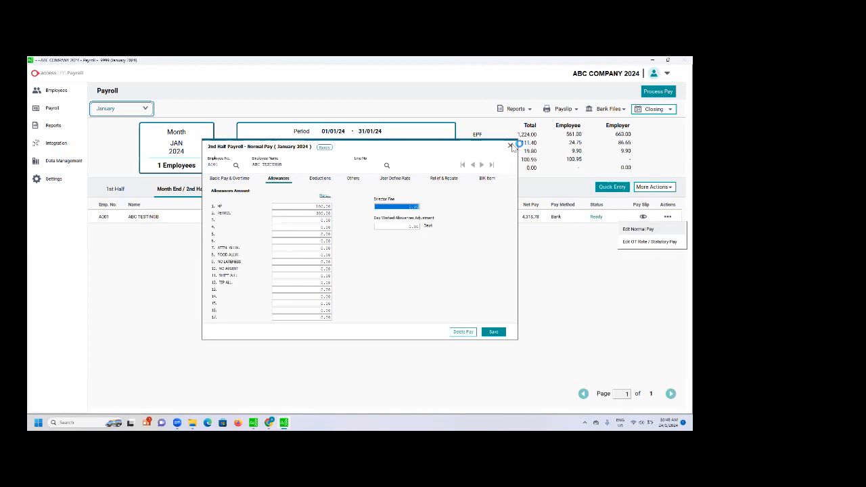
pyautogui.click(495, 332)
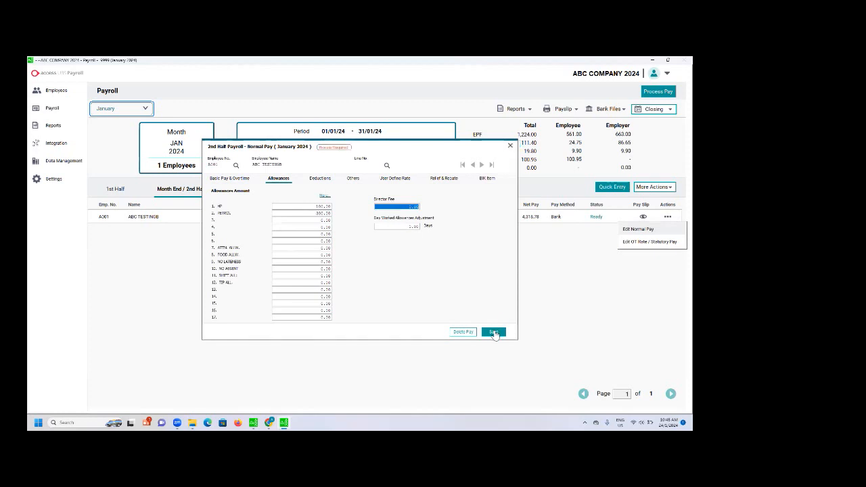
pyautogui.click(511, 146)
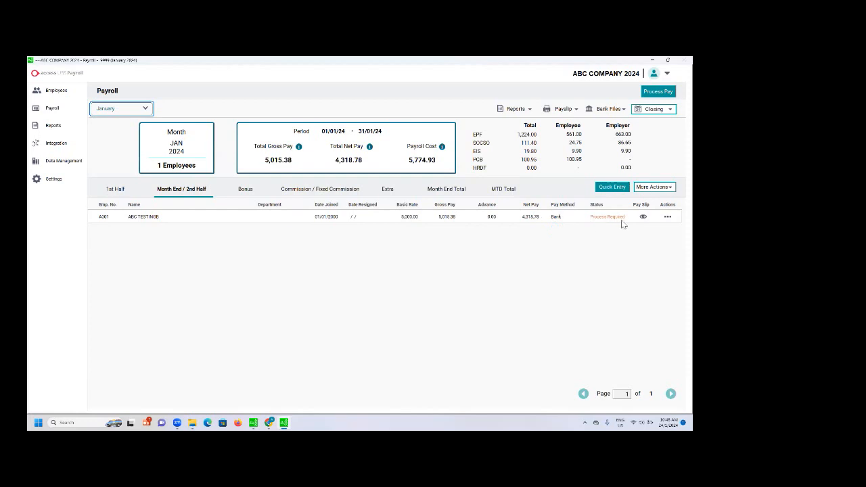
# Generate and preview A001's January 2nd half payslip, then close the preview and cancel printing.
pyautogui.click(564, 109)
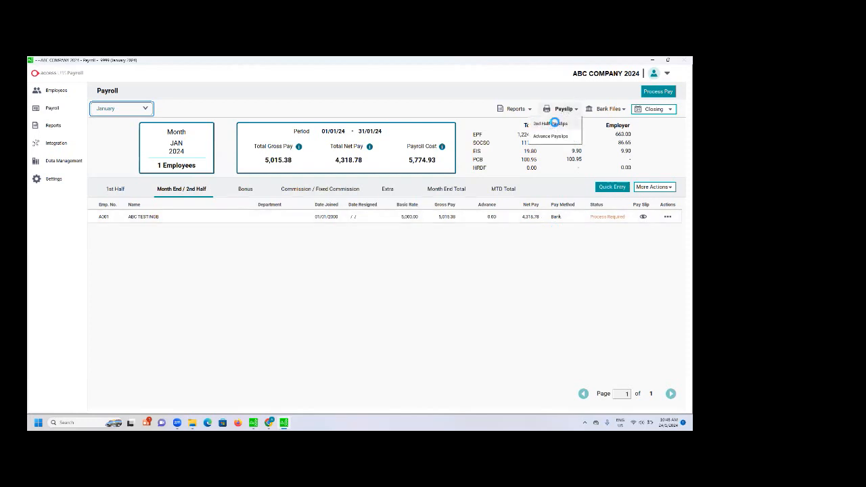
pyautogui.click(556, 126)
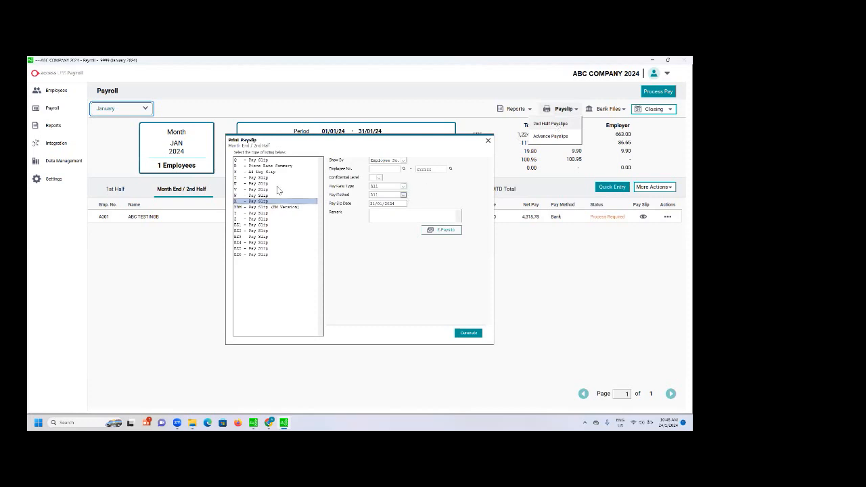
pyautogui.click(252, 178)
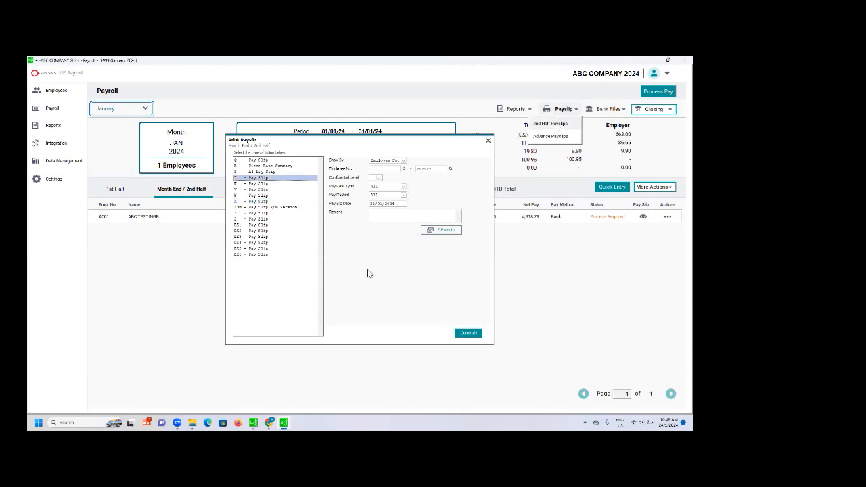
pyautogui.click(466, 333)
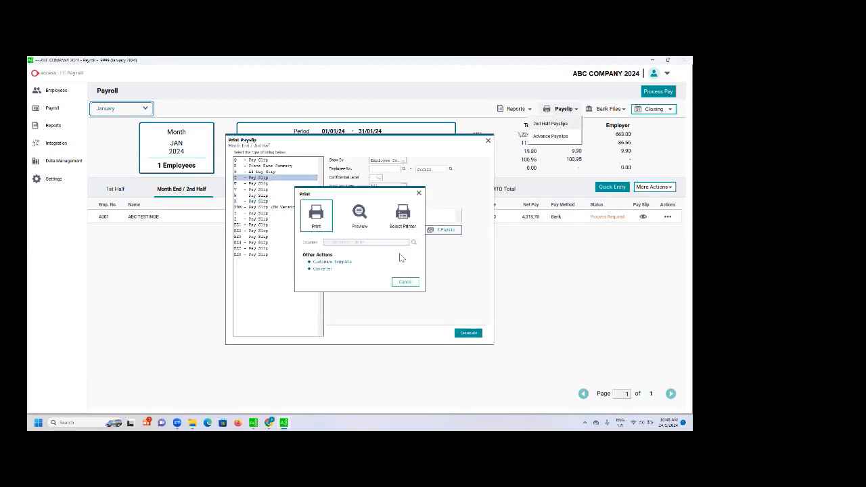
pyautogui.click(364, 219)
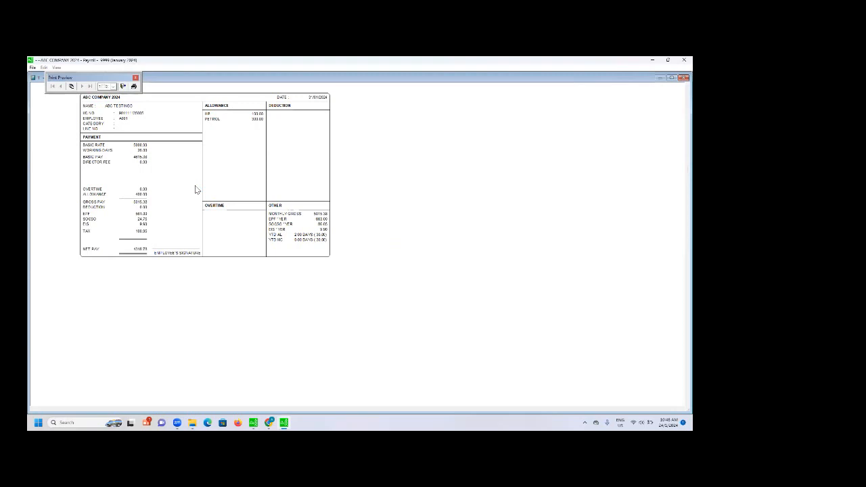
pyautogui.click(123, 86)
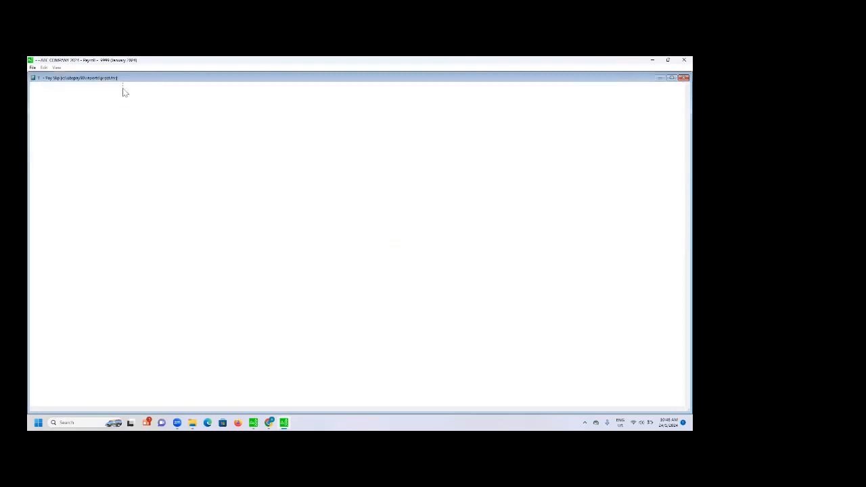
pyautogui.click(405, 289)
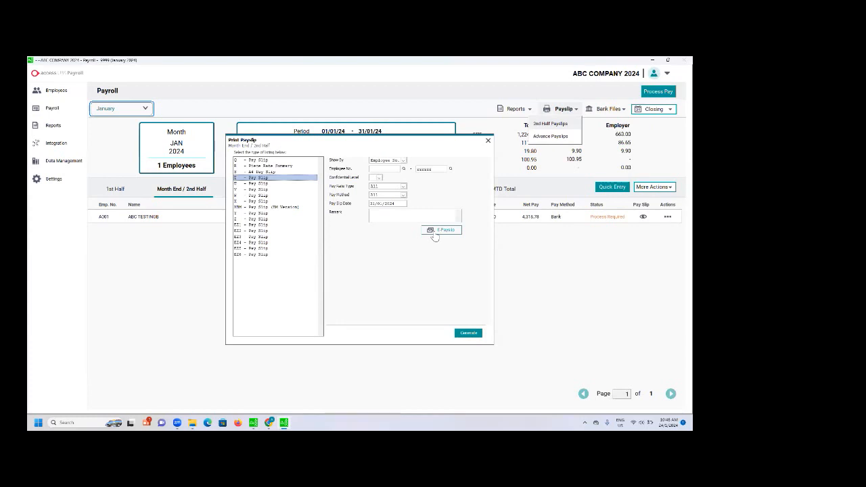
# Check A001's E-Mail entry in the E-Payslip list, then close both payslip dialogs.
pyautogui.click(434, 234)
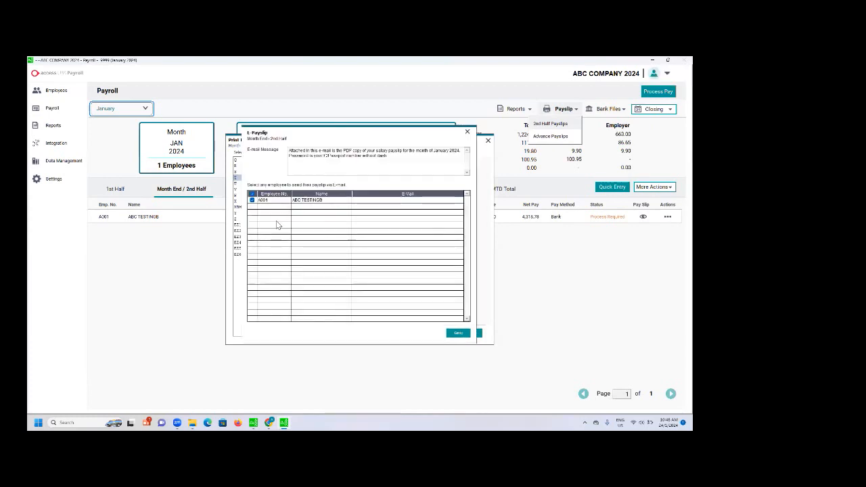
pyautogui.click(383, 203)
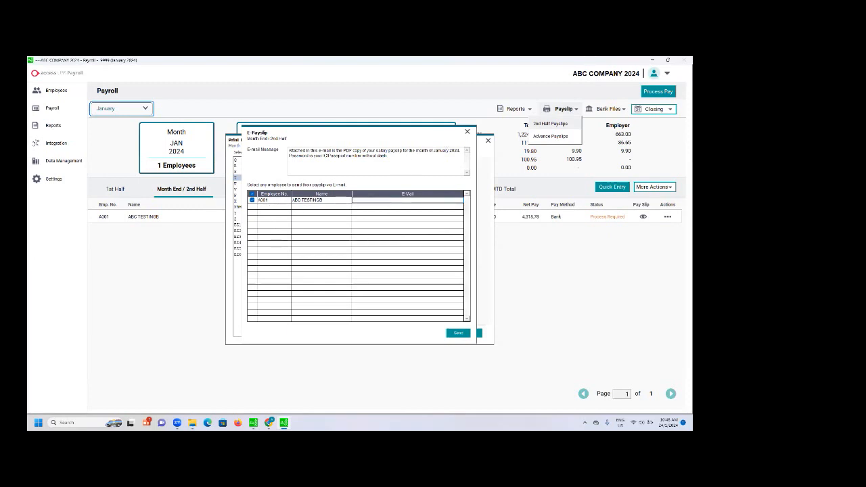
pyautogui.click(466, 132)
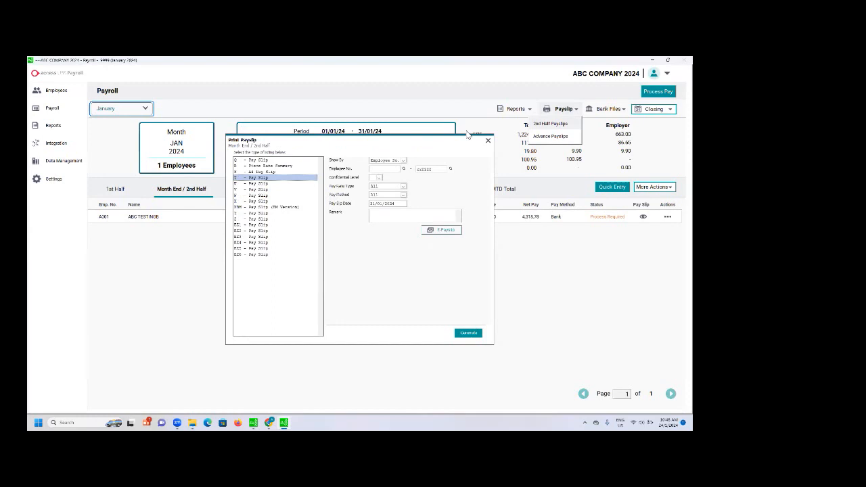
pyautogui.click(488, 142)
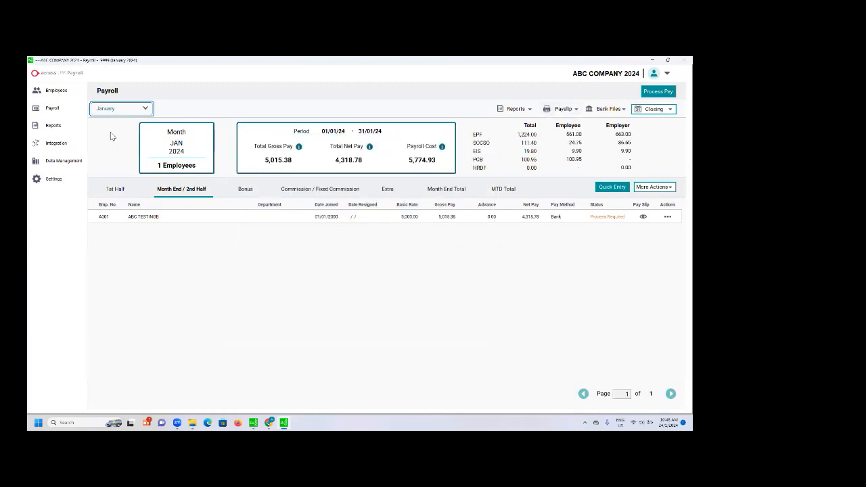
# Add an e-mail address to employee A001's record, save it, and return to the Payroll page.
pyautogui.click(54, 93)
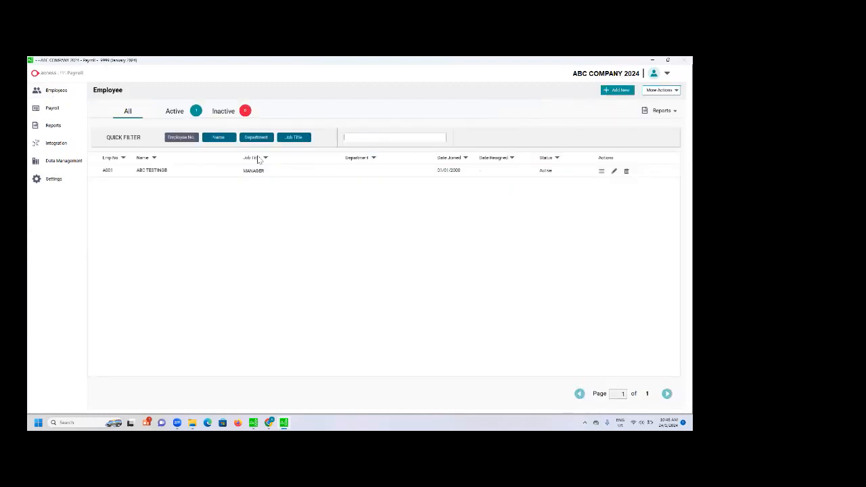
pyautogui.click(613, 172)
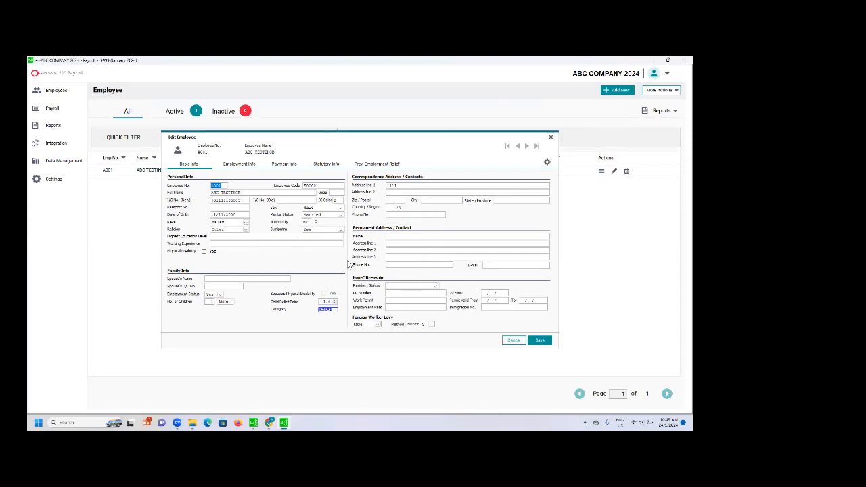
pyautogui.click(491, 264)
pyautogui.press('capslock')
pyautogui.write('ali')
pyautogui.click(540, 340)
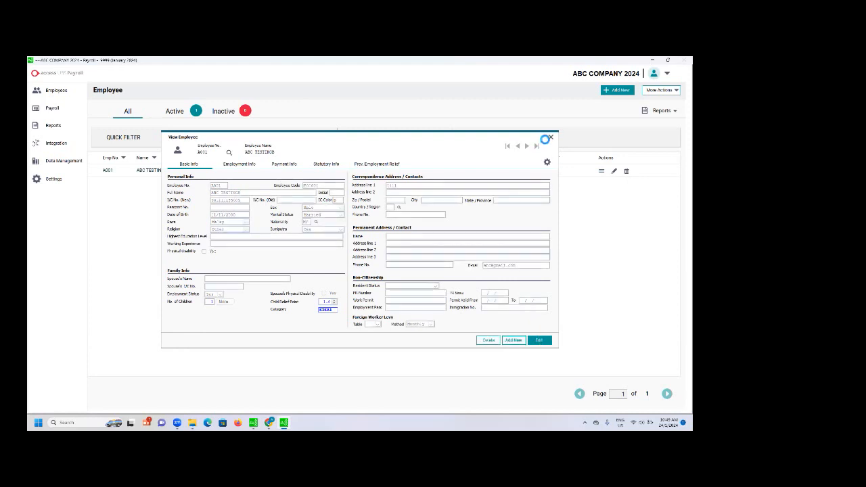
pyautogui.click(551, 138)
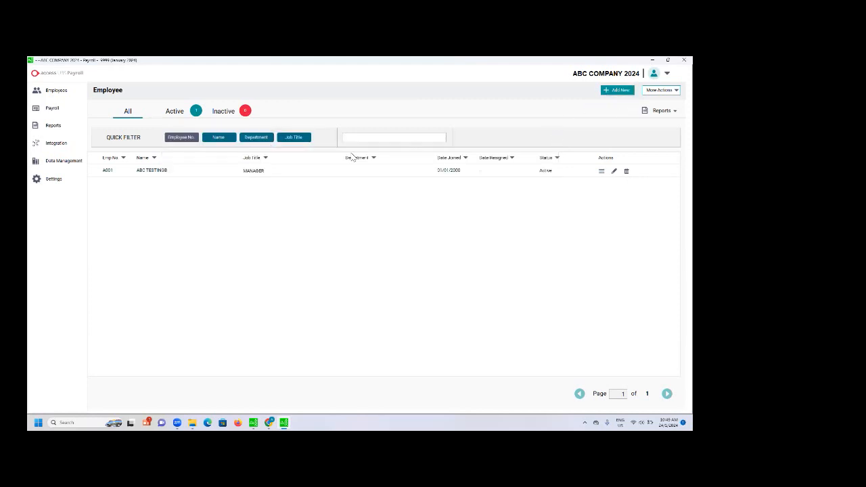
pyautogui.click(58, 110)
# Open 2nd Half Payslips printing, review A001's e-mail in E-Payslip, and focus the Remark box.
pyautogui.click(563, 111)
pyautogui.click(555, 123)
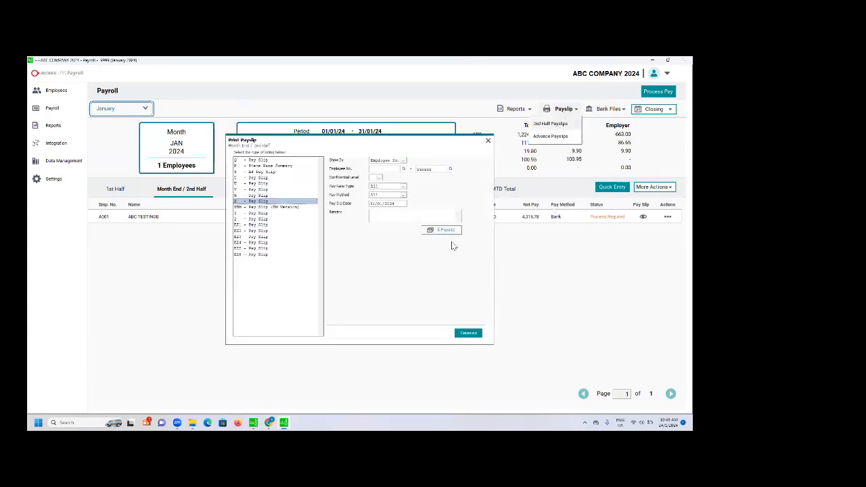
pyautogui.click(443, 230)
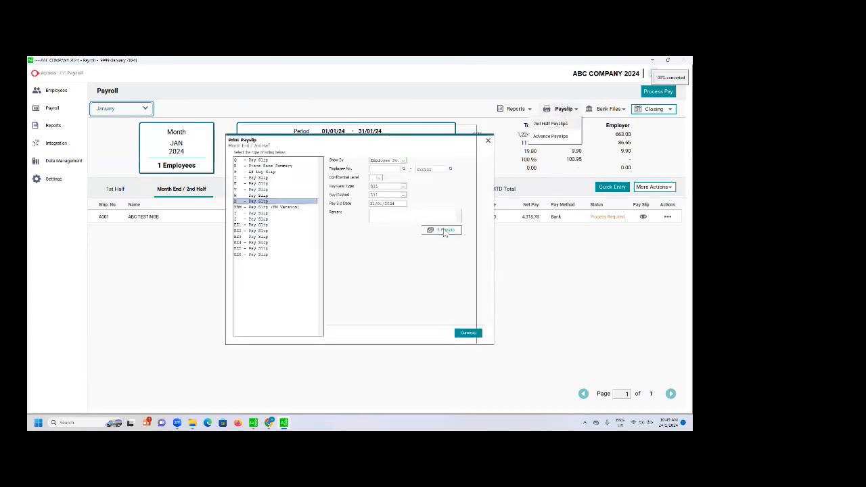
pyautogui.click(373, 200)
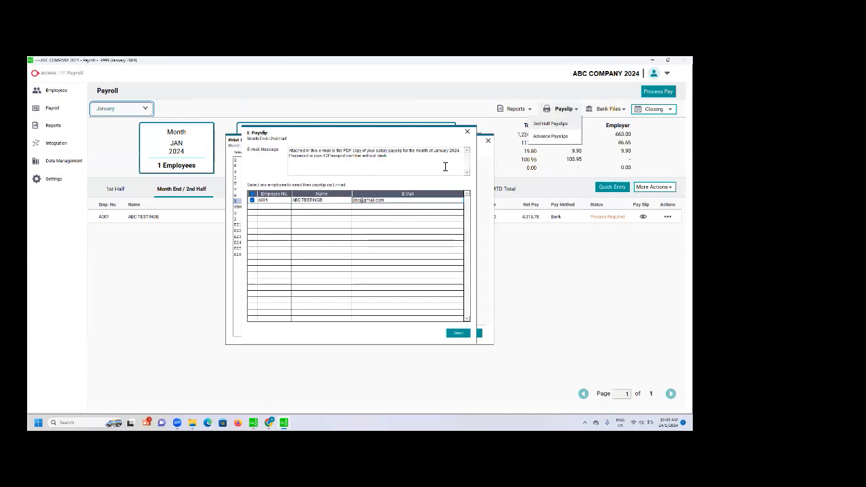
pyautogui.click(466, 132)
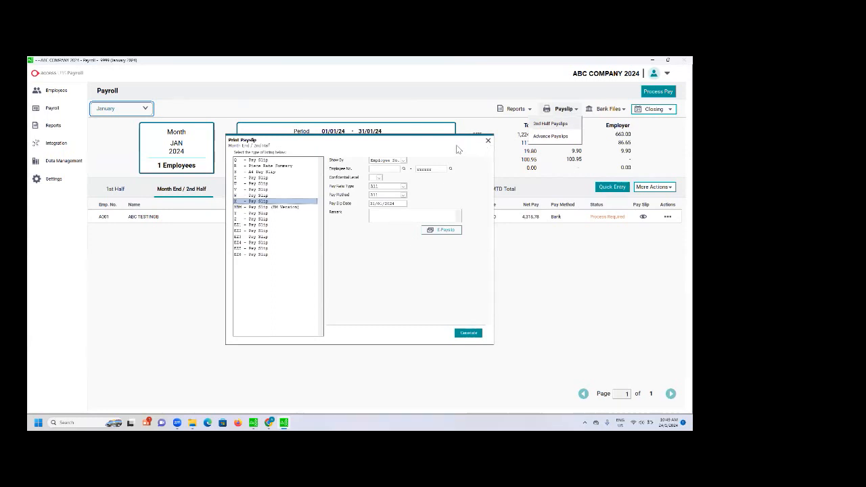
pyautogui.click(430, 218)
# Choose the S - A4 Pay Slip layout, preview the generated payslip, then cancel the output choices.
pyautogui.click(259, 215)
pyautogui.click(260, 225)
pyautogui.click(252, 191)
pyautogui.click(252, 185)
pyautogui.click(253, 178)
pyautogui.click(261, 173)
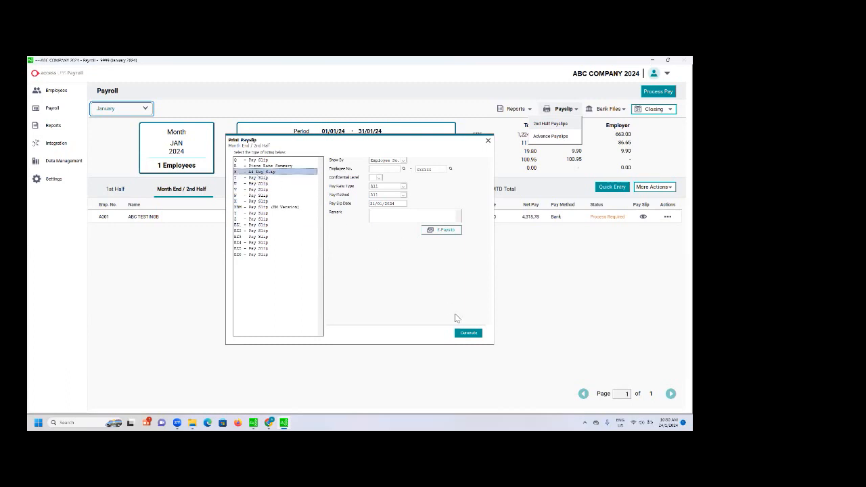
pyautogui.click(468, 333)
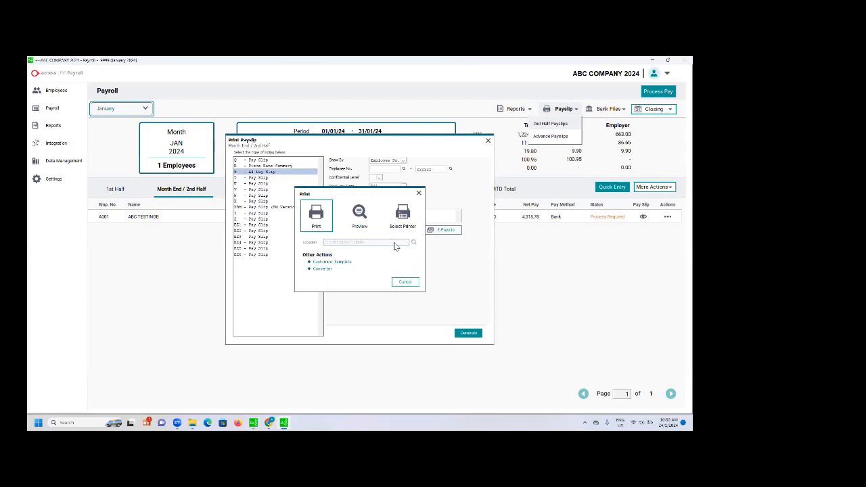
pyautogui.click(359, 215)
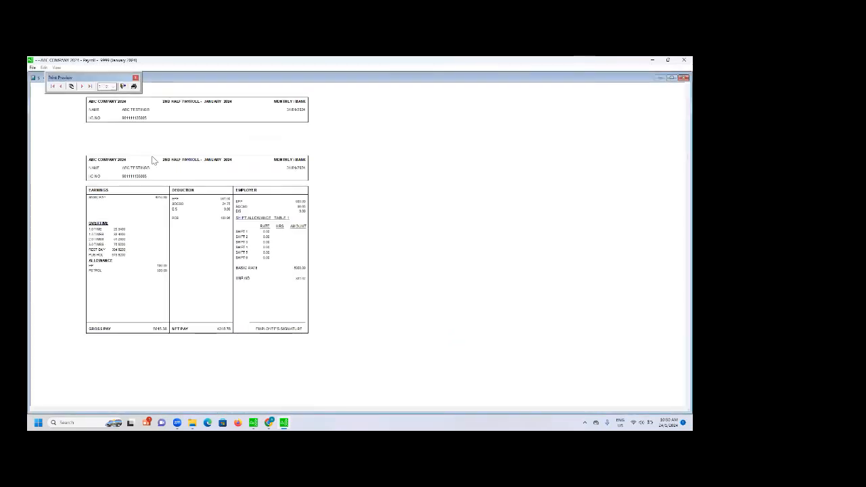
pyautogui.click(122, 86)
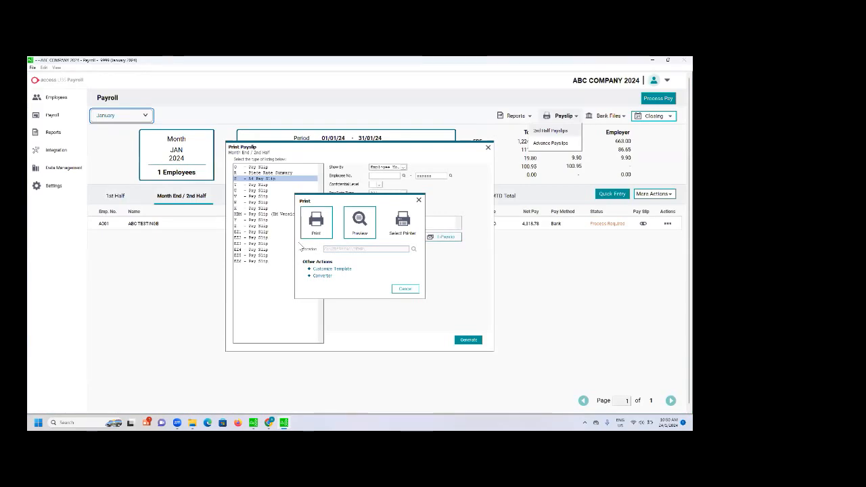
pyautogui.click(404, 289)
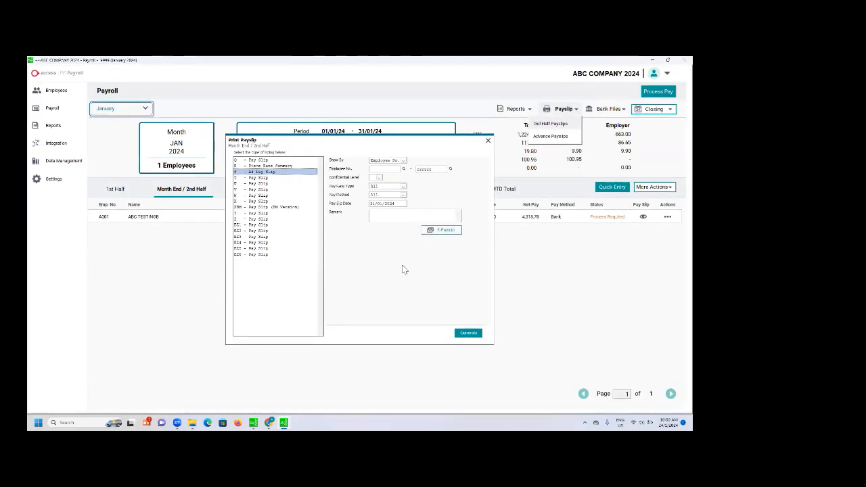
# Preview the A4 payslip once more, then open Customize Template.
pyautogui.click(466, 333)
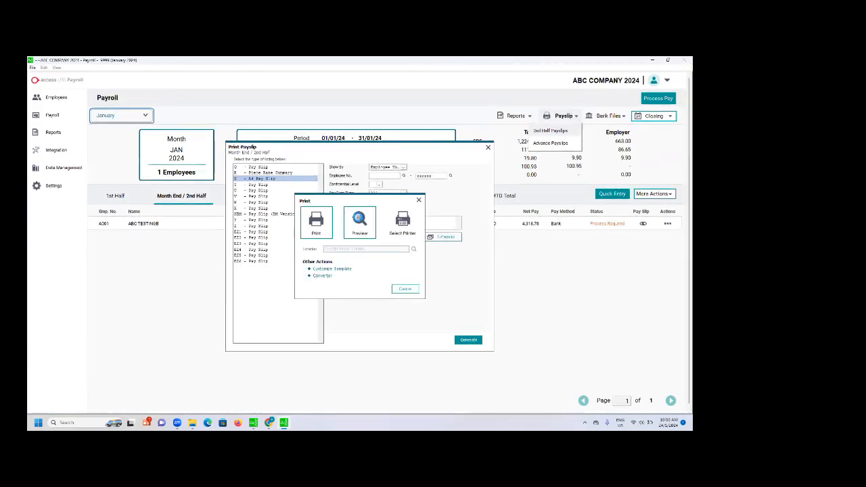
pyautogui.click(359, 222)
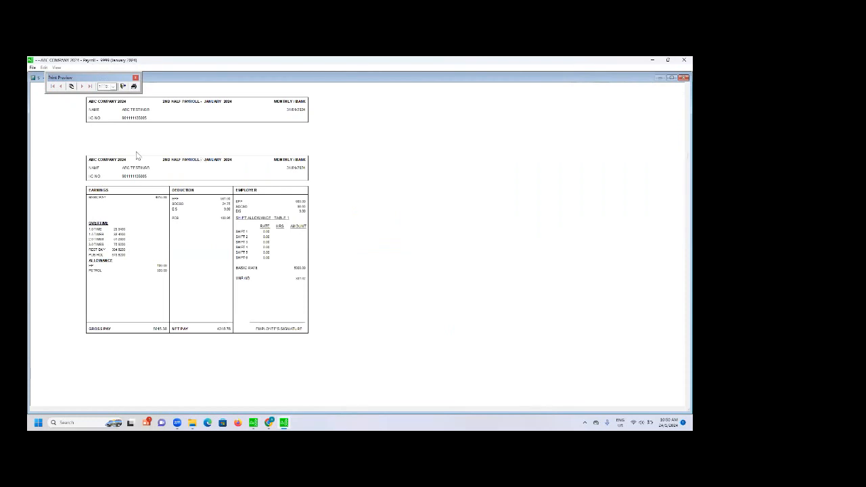
pyautogui.click(122, 86)
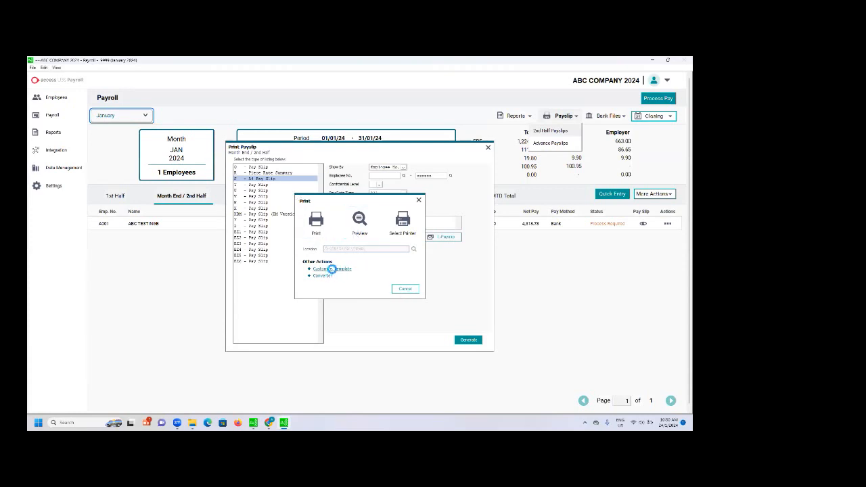
pyautogui.click(331, 268)
# Maximize the Report Designer and show the Report Controls toolbar.
pyautogui.click(225, 78)
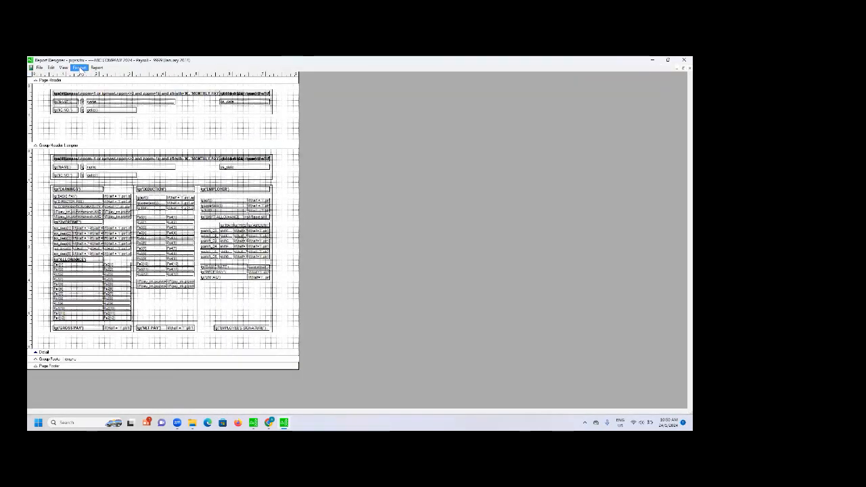
pyautogui.click(79, 68)
pyautogui.moveTo(64, 67)
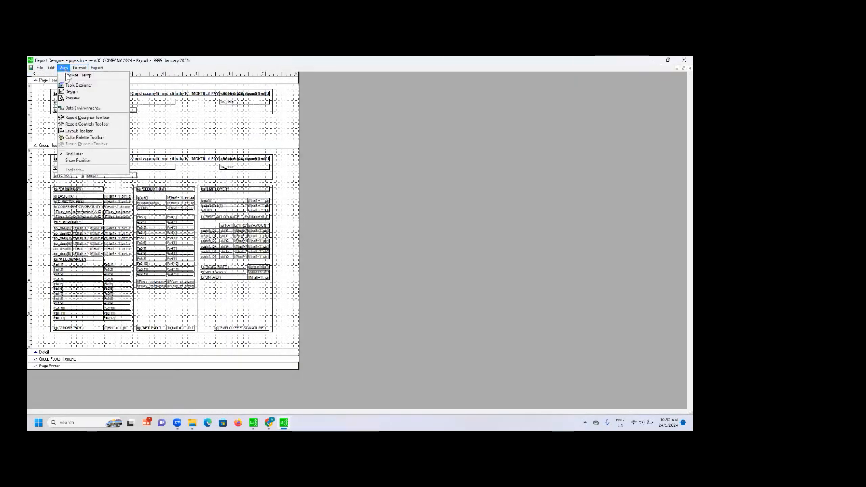
pyautogui.click(82, 118)
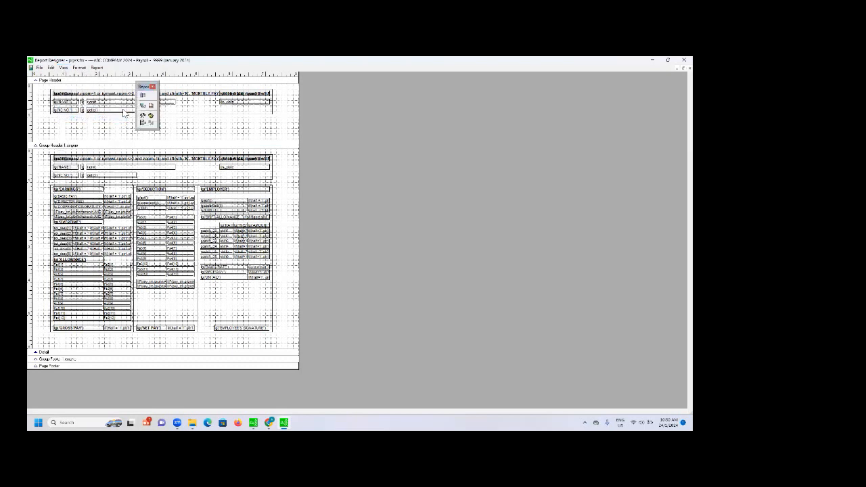
pyautogui.click(153, 87)
pyautogui.click(79, 67)
pyautogui.moveTo(62, 69)
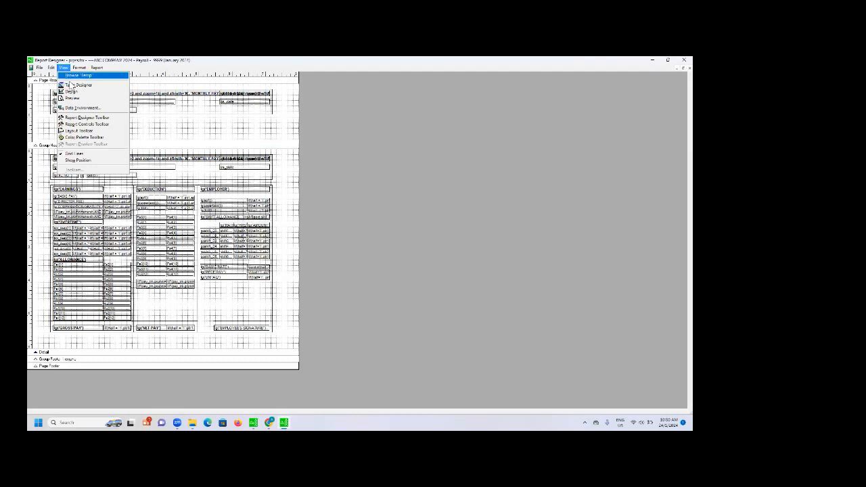
pyautogui.click(81, 125)
# Insert the UBS icon picture at the page header's top-left and save the template.
pyautogui.click(60, 209)
pyautogui.click(118, 136)
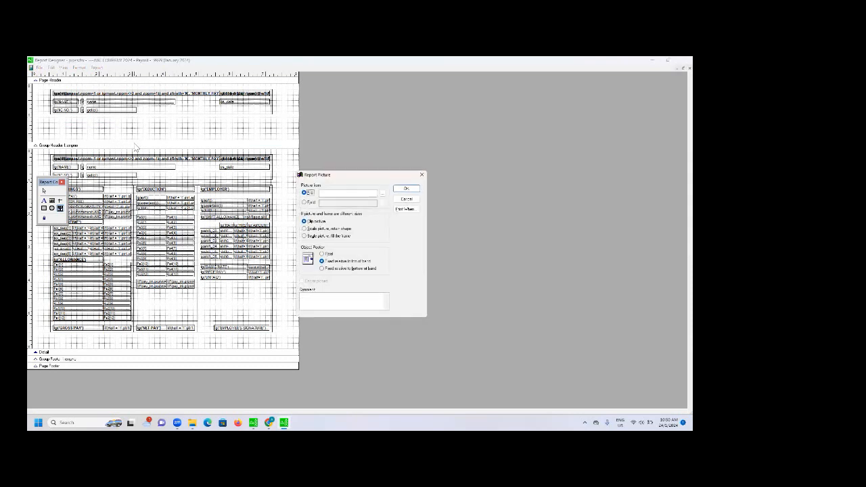
pyautogui.click(382, 193)
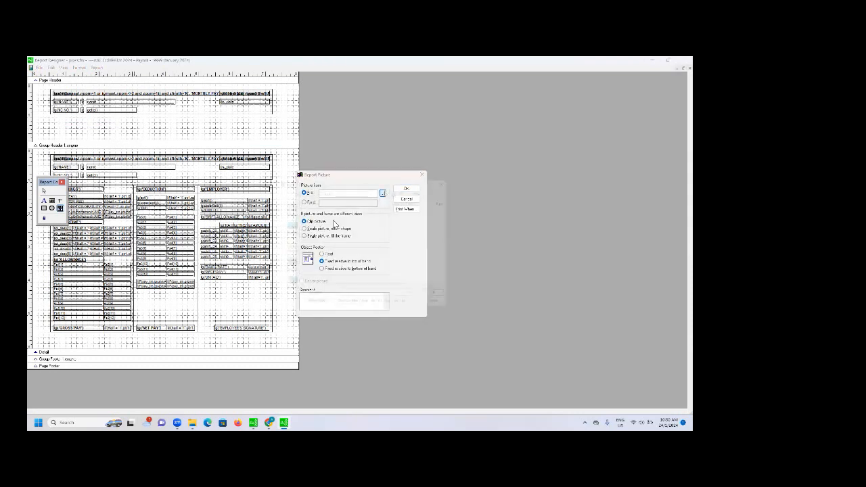
pyautogui.click(313, 272)
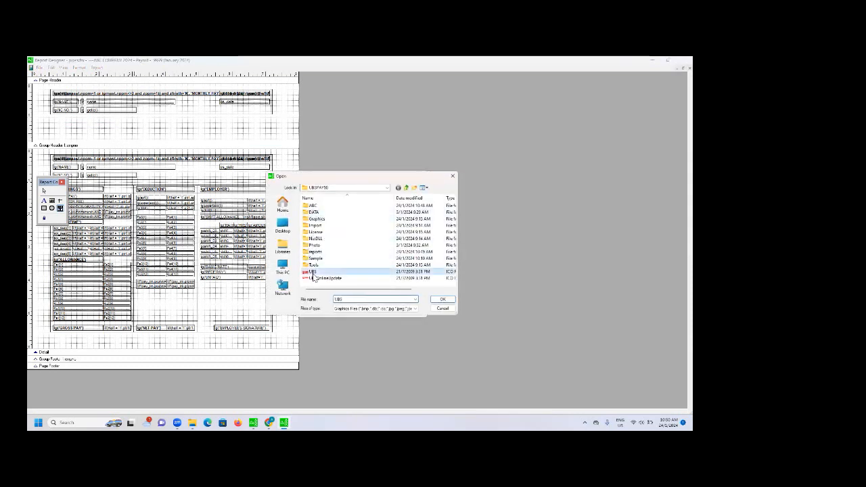
pyautogui.click(442, 299)
pyautogui.click(408, 188)
pyautogui.moveTo(109, 136); pyautogui.dragTo(68, 125)
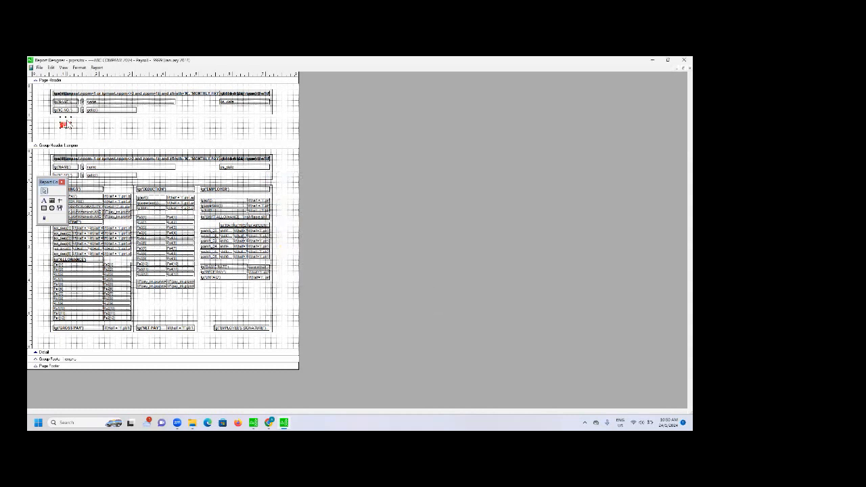
pyautogui.click(676, 68)
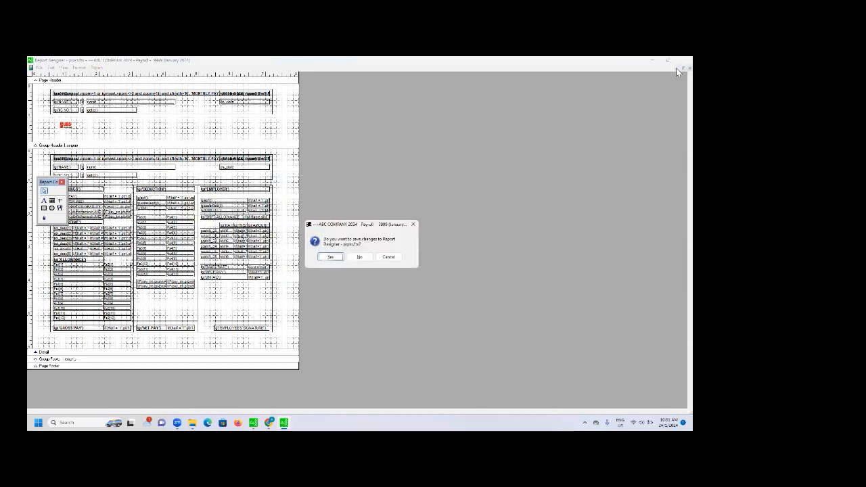
pyautogui.click(337, 257)
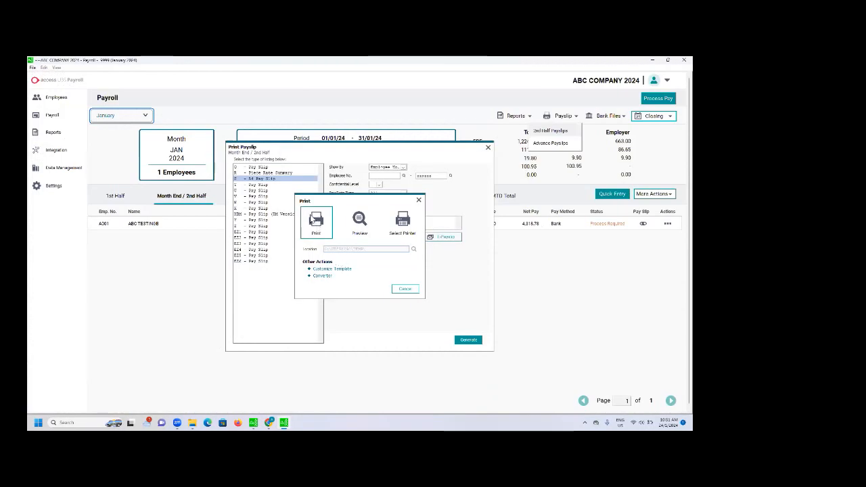
# Preview the payslip at different zoom levels to inspect the new UBS logo, then close printing.
pyautogui.click(359, 218)
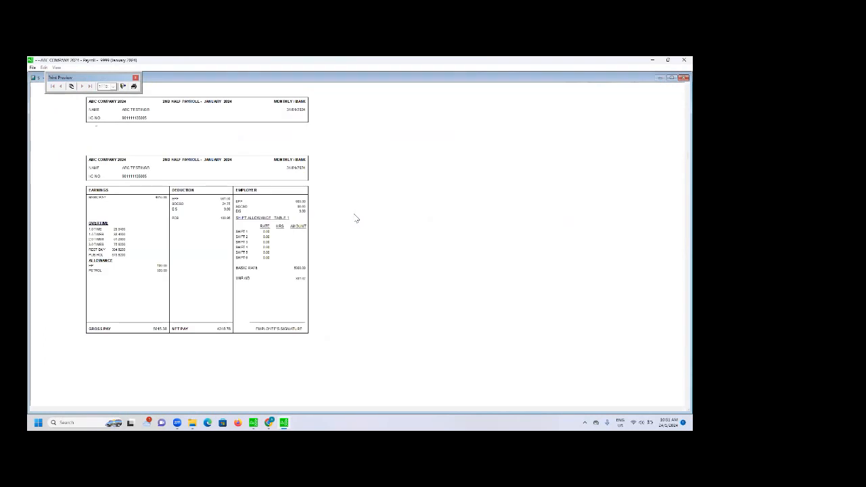
pyautogui.click(109, 126)
pyautogui.click(271, 131)
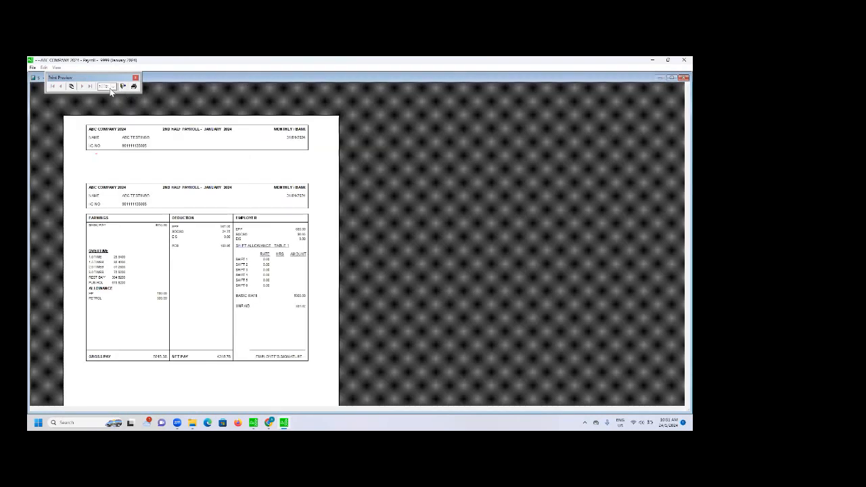
pyautogui.click(112, 88)
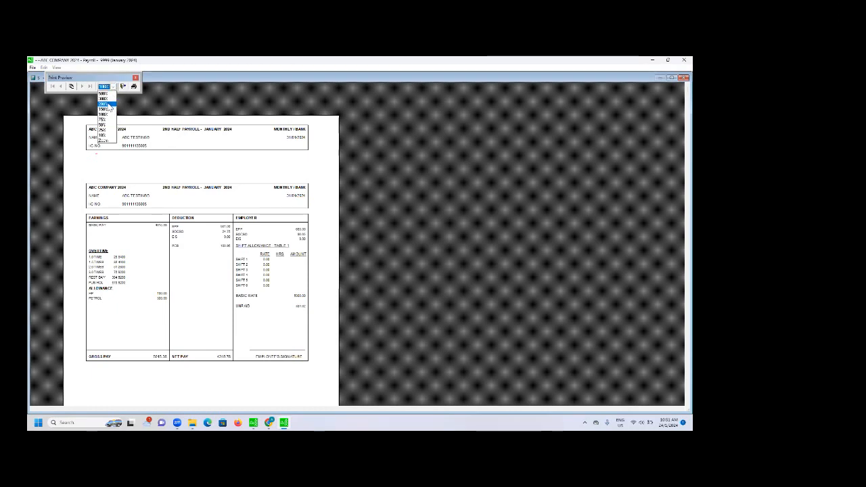
pyautogui.click(110, 109)
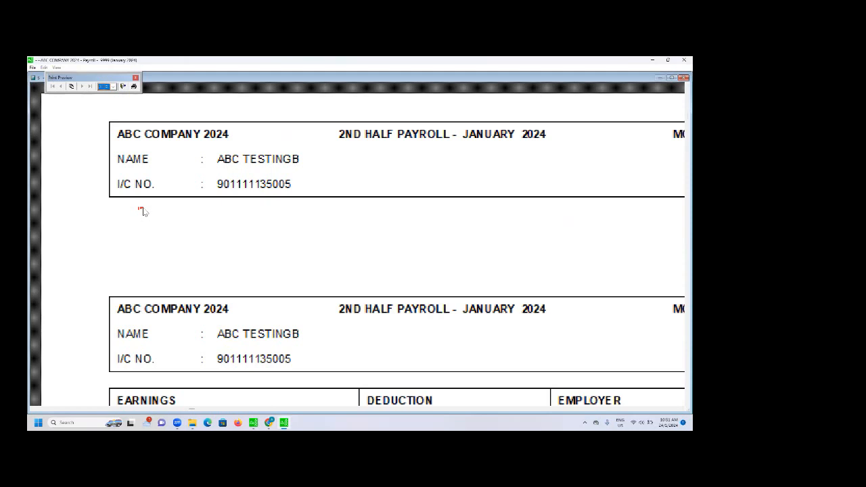
pyautogui.click(131, 106)
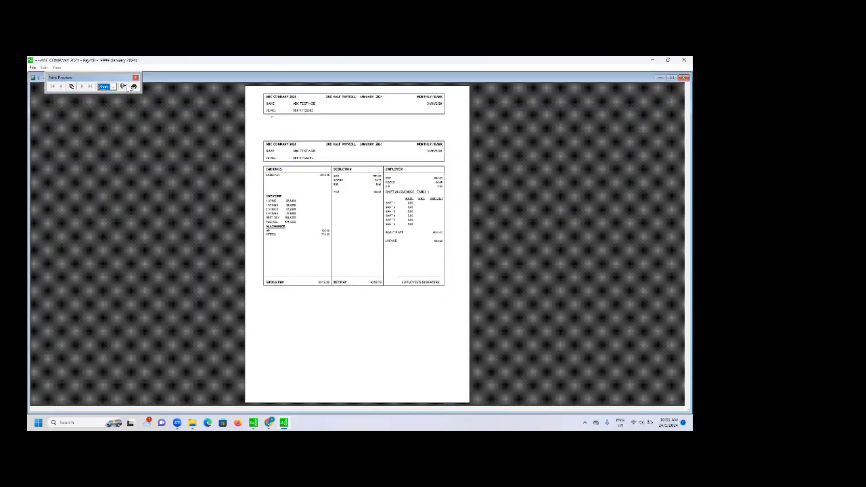
pyautogui.click(124, 87)
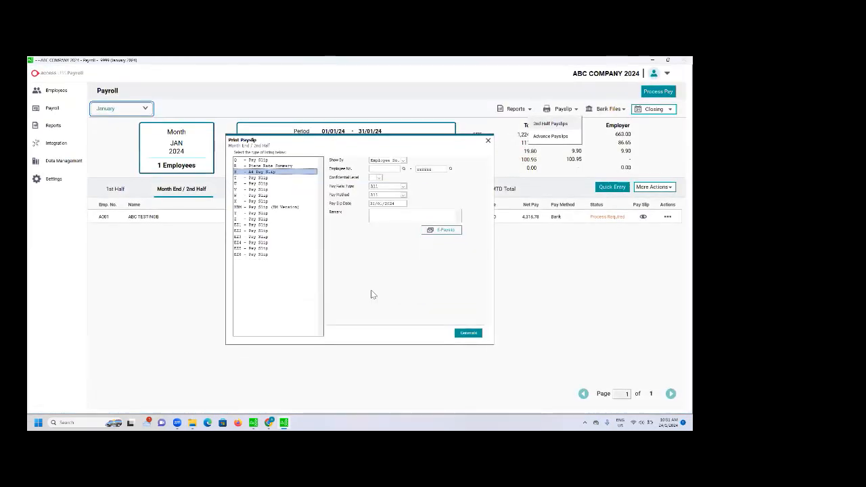
pyautogui.click(488, 142)
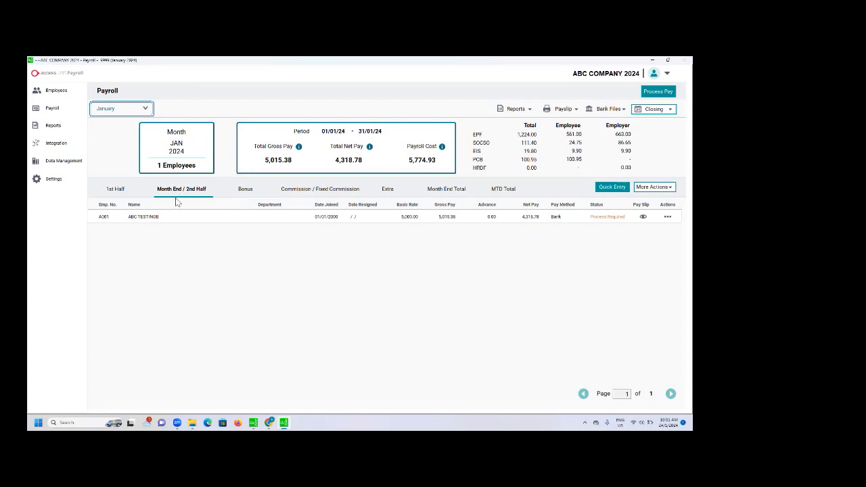
# Set A001's bonus to 1.6 months (8000.00) and process the bonus.
pyautogui.click(245, 192)
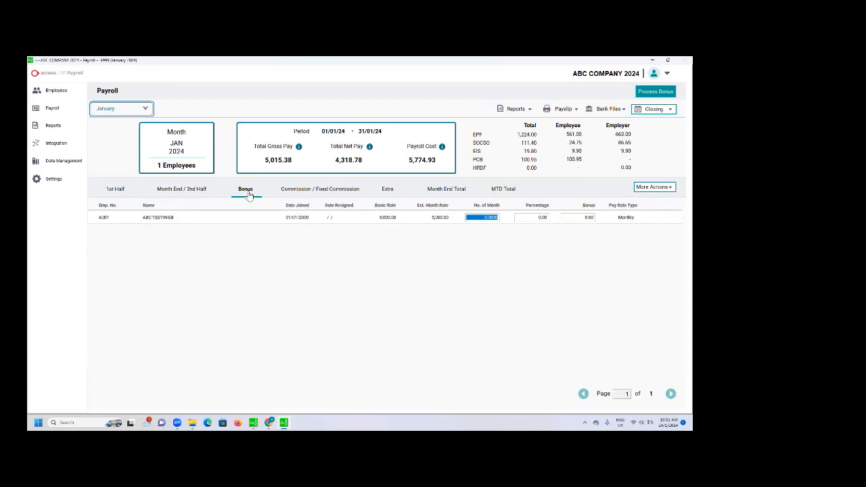
pyautogui.click(476, 217)
pyautogui.press('Return')
pyautogui.click(645, 95)
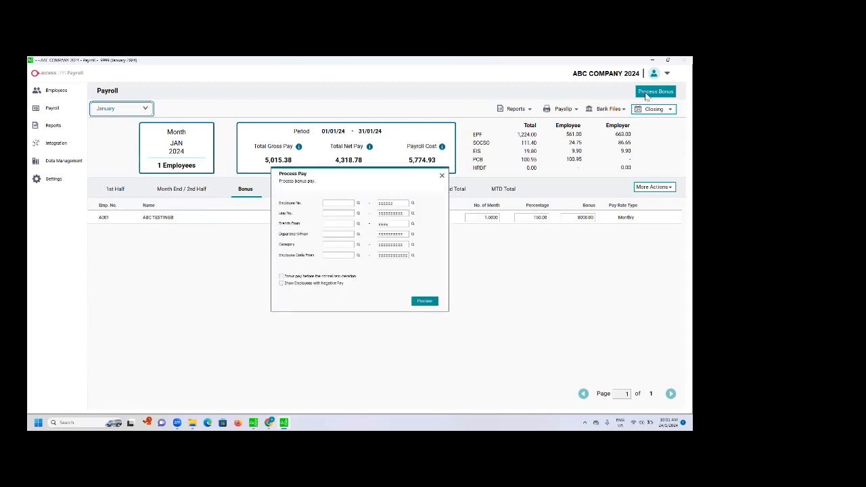
pyautogui.click(421, 301)
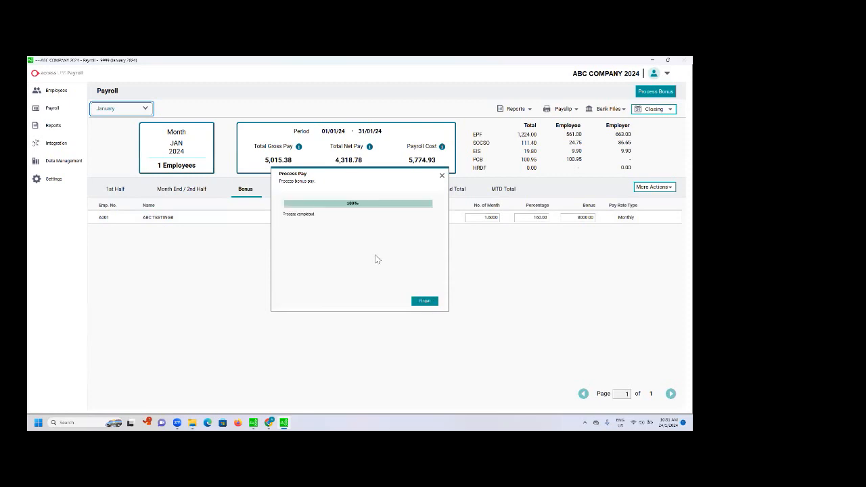
pyautogui.click(419, 300)
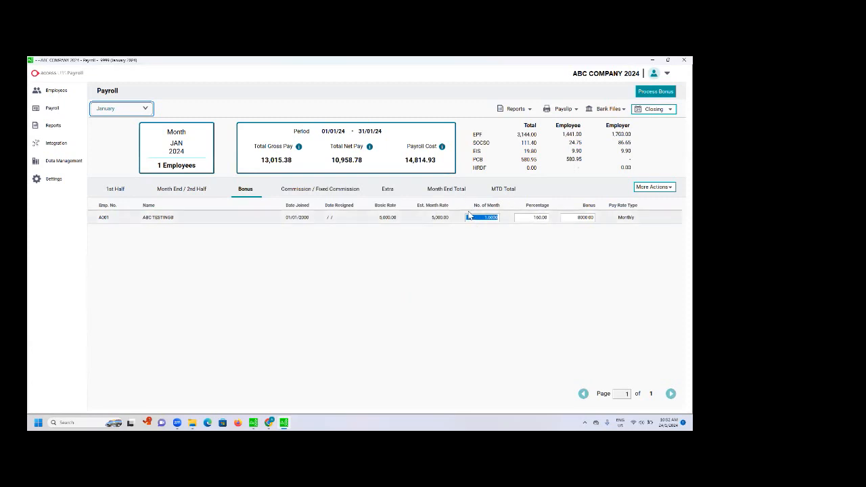
# Rerun Month End / 2nd Half pay processing.
pyautogui.click(182, 190)
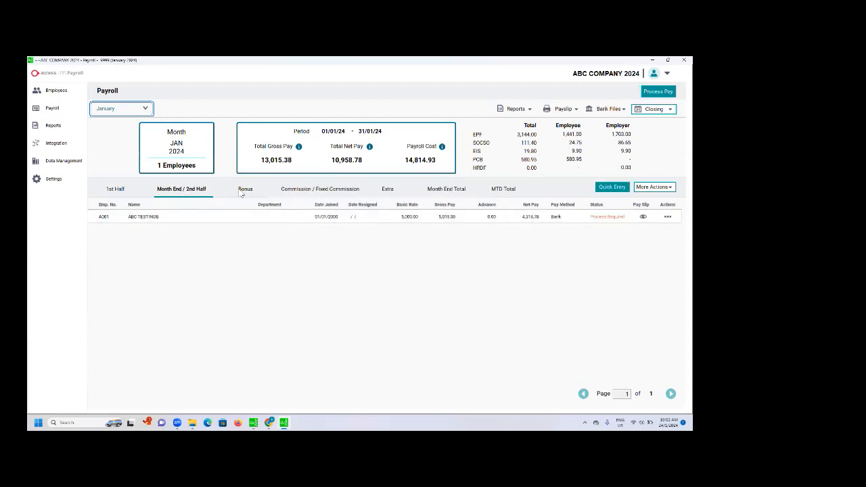
pyautogui.click(652, 94)
pyautogui.click(424, 300)
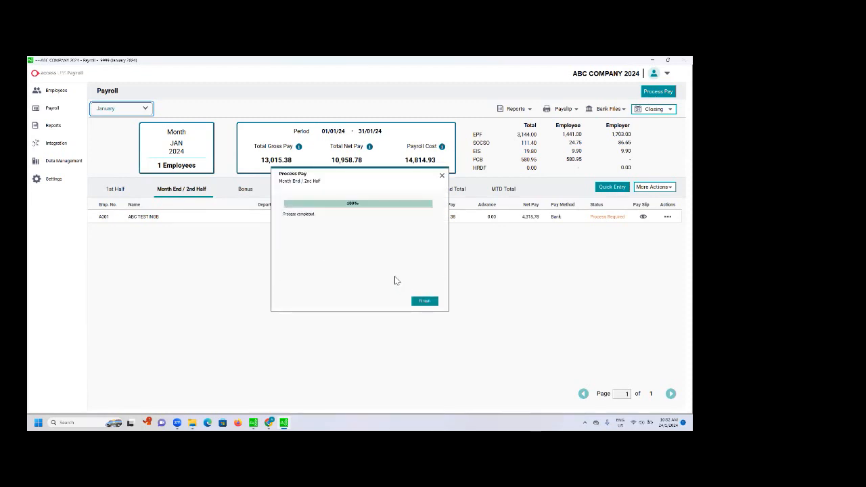
# Finish month-end processing, then generate and preview A001's January bonus payslip.
pyautogui.click(419, 301)
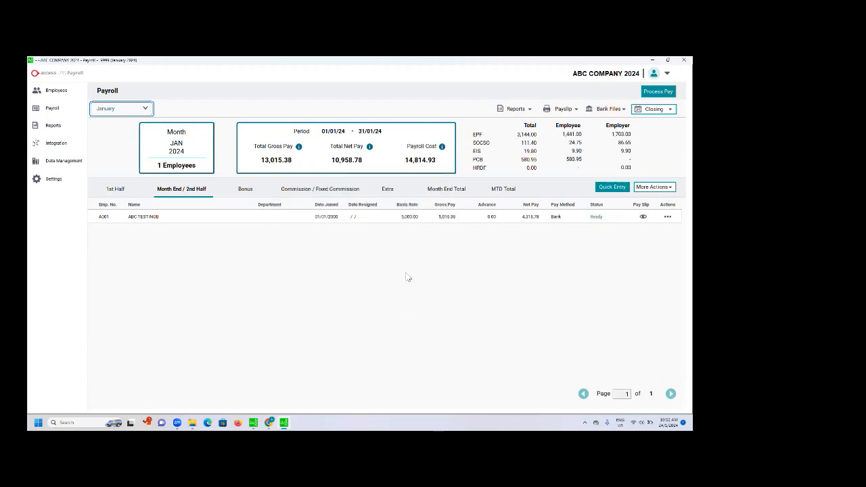
pyautogui.click(241, 192)
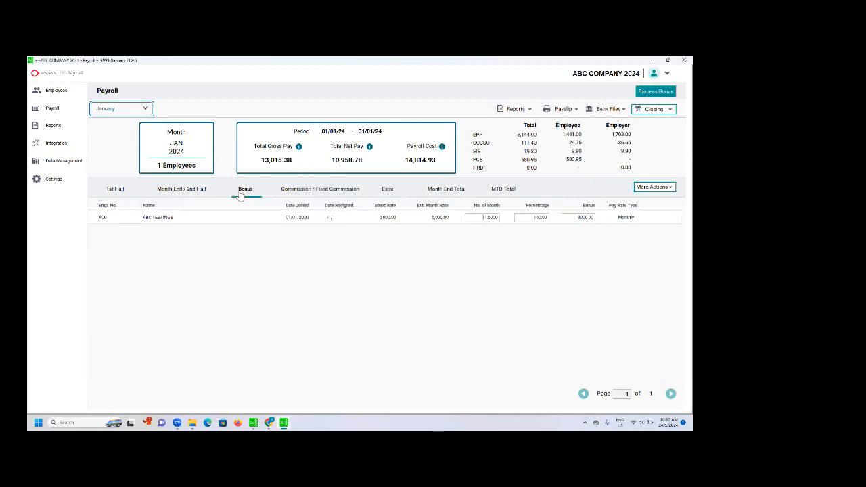
pyautogui.click(562, 109)
pyautogui.click(550, 125)
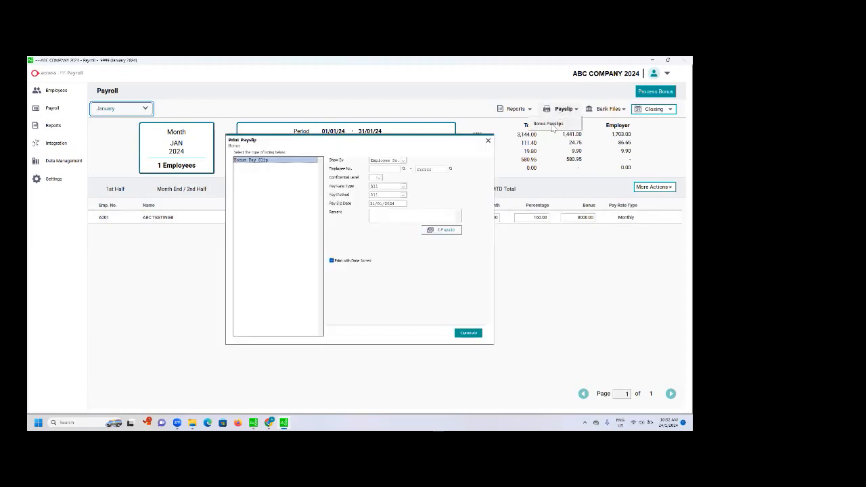
pyautogui.click(466, 333)
pyautogui.click(358, 216)
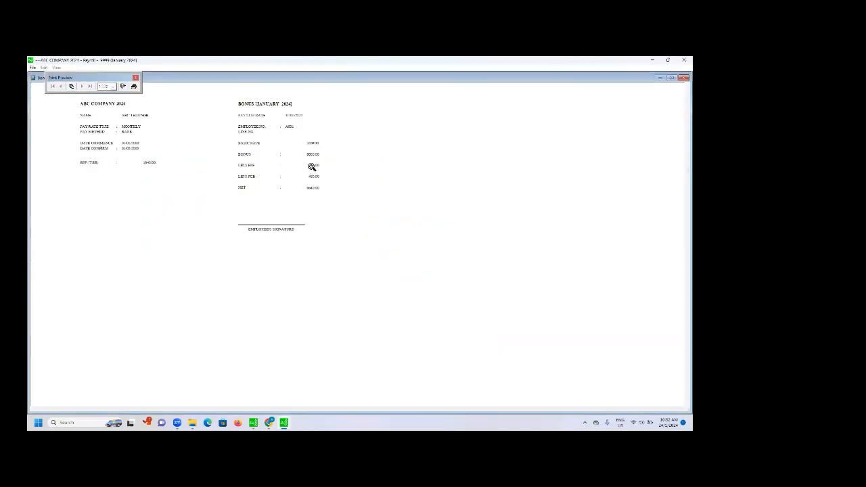
pyautogui.click(312, 167)
pyautogui.press('Escape')
pyautogui.press('Escape')
pyautogui.press('Escape')
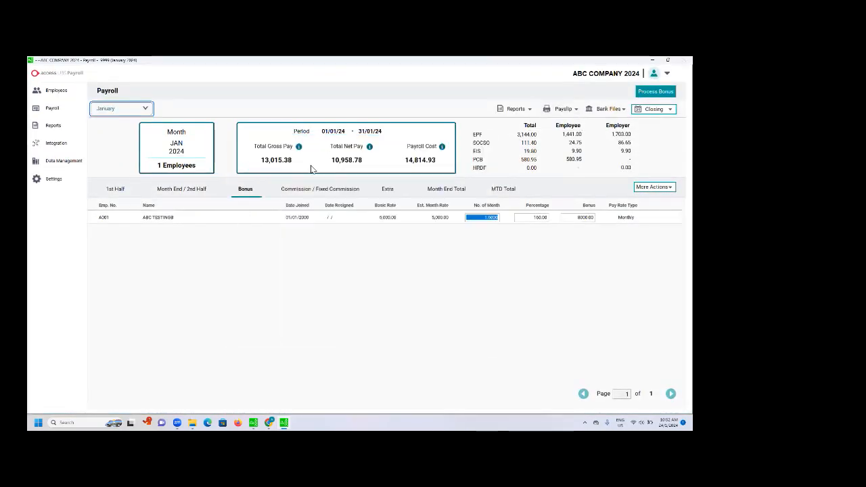
# Preview A001's month-end total payslip in the Pay Slip # 3 layout, enlarged, then close it.
pyautogui.click(431, 192)
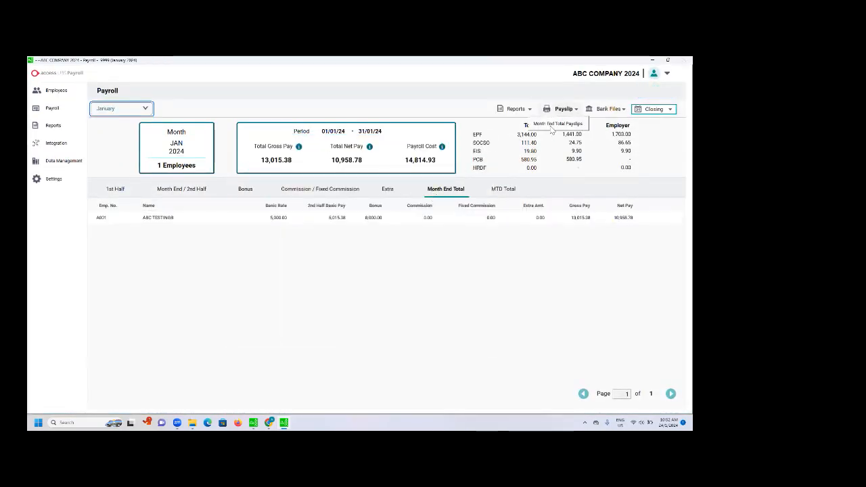
pyautogui.click(549, 123)
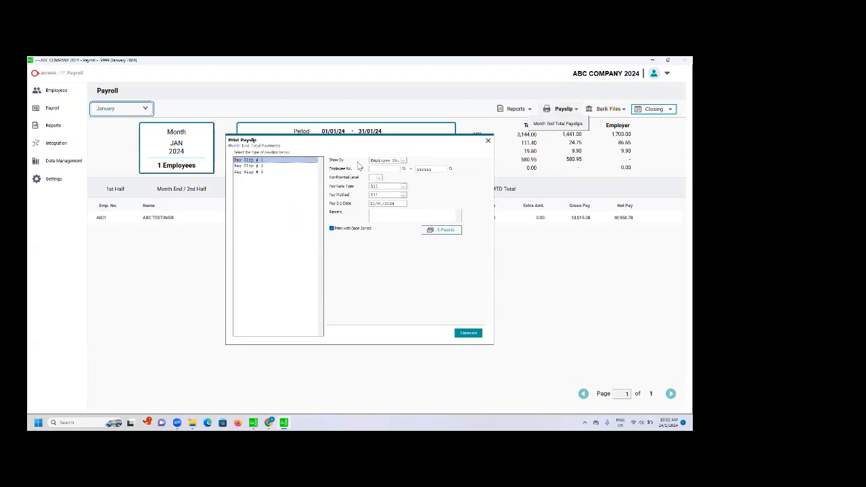
pyautogui.click(261, 172)
pyautogui.click(464, 332)
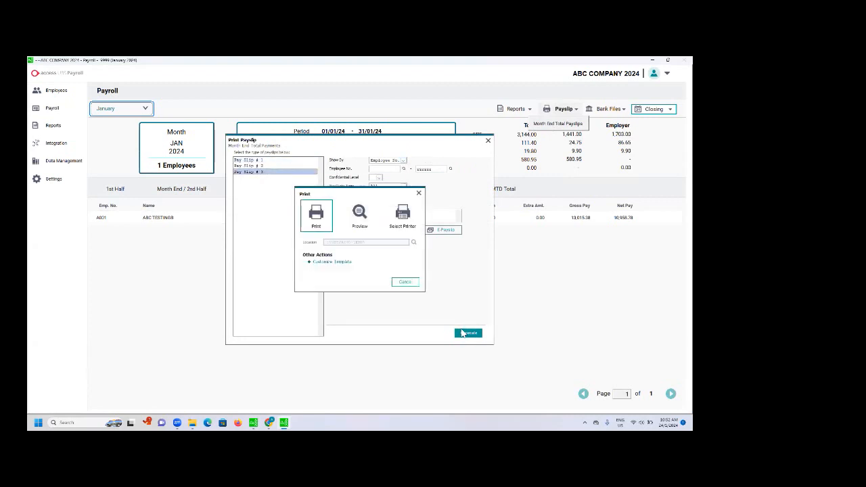
pyautogui.click(360, 220)
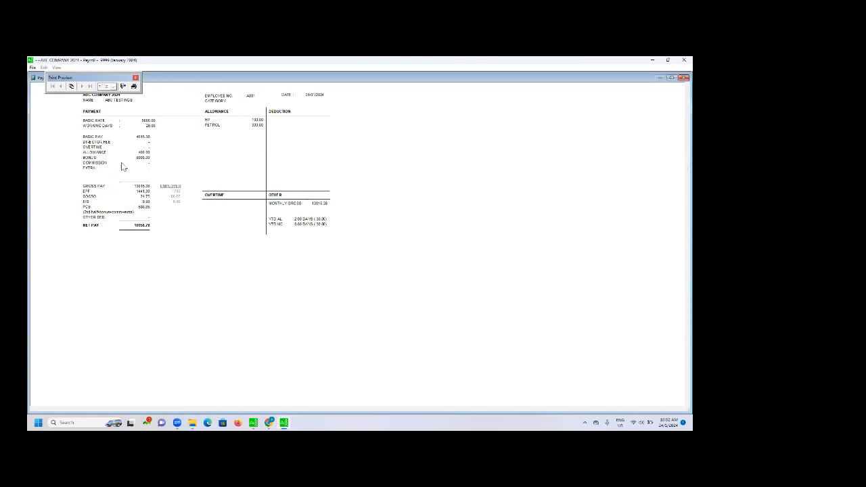
pyautogui.click(136, 141)
pyautogui.click(315, 152)
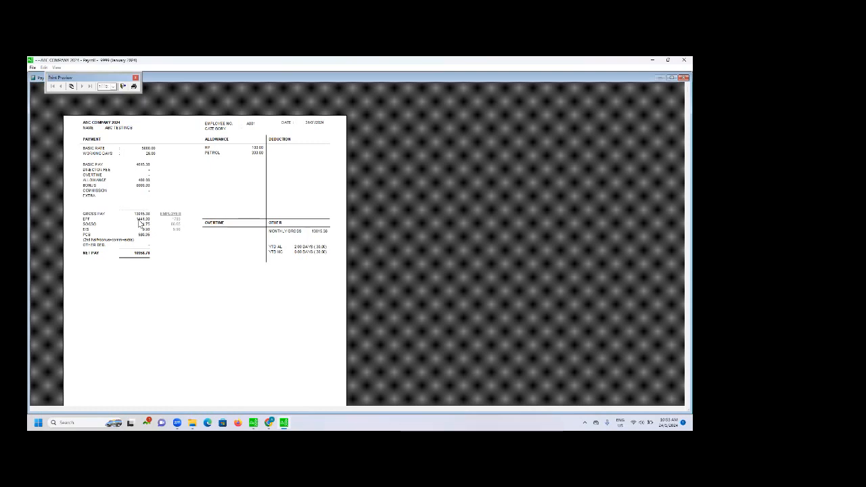
pyautogui.click(123, 87)
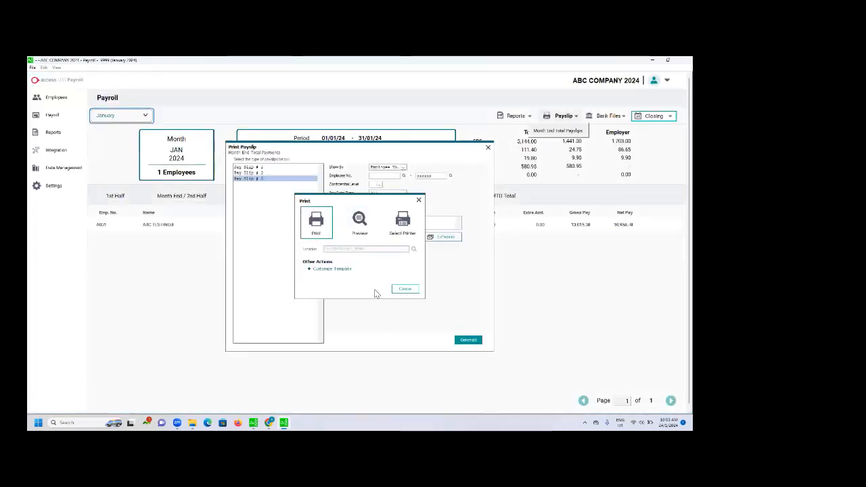
pyautogui.click(400, 289)
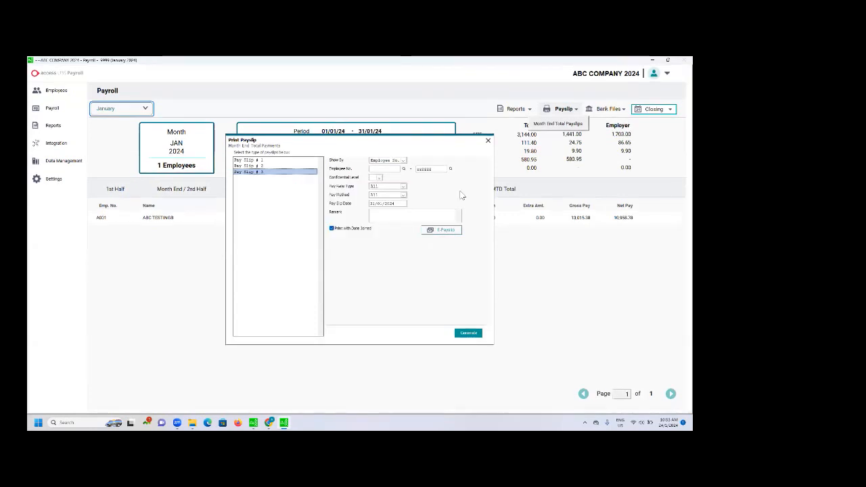
pyautogui.click(487, 142)
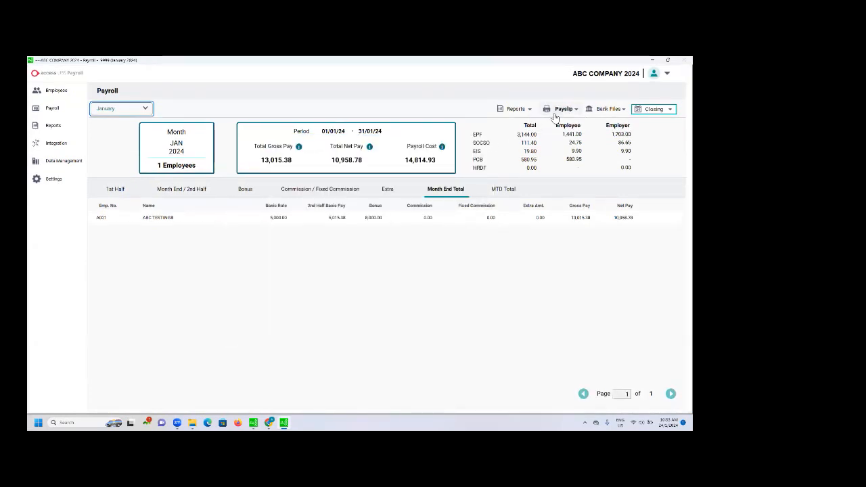
# Generate and preview the Employee Pay Summary management report, then close the preview.
pyautogui.click(516, 109)
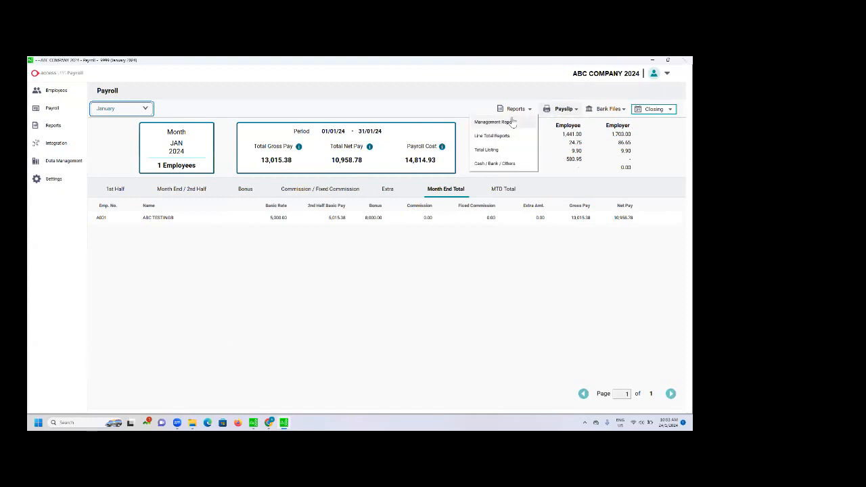
pyautogui.click(509, 121)
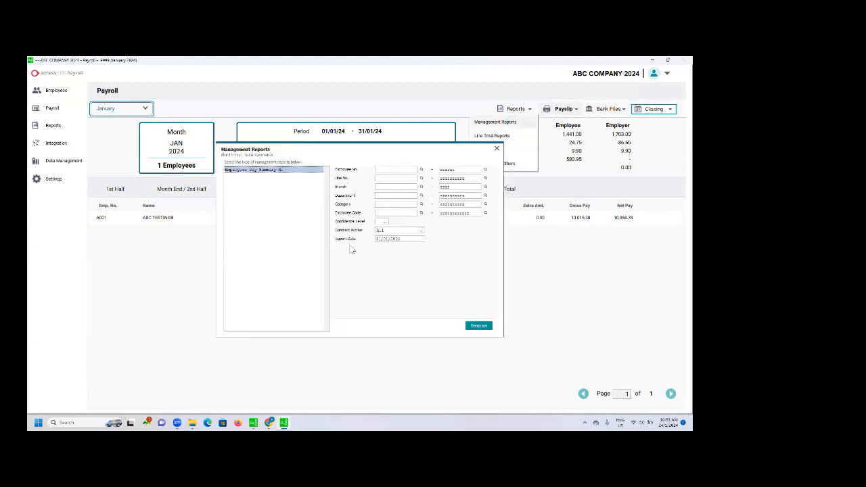
pyautogui.click(480, 326)
pyautogui.click(359, 220)
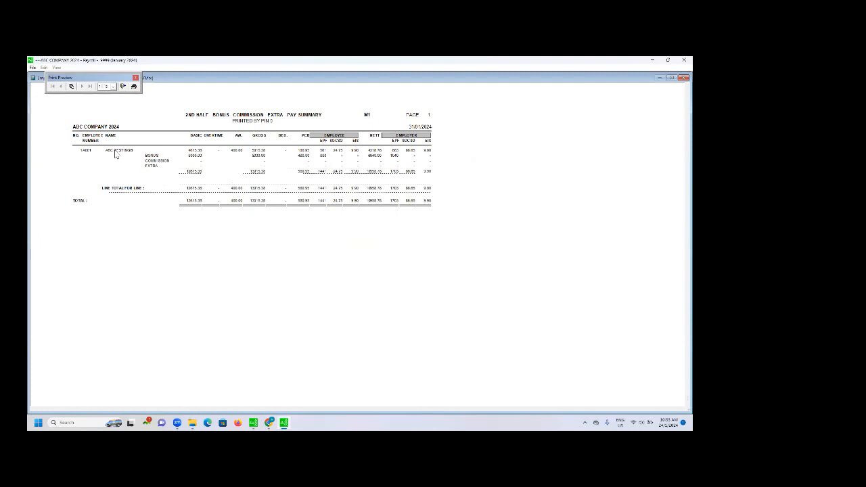
pyautogui.click(123, 86)
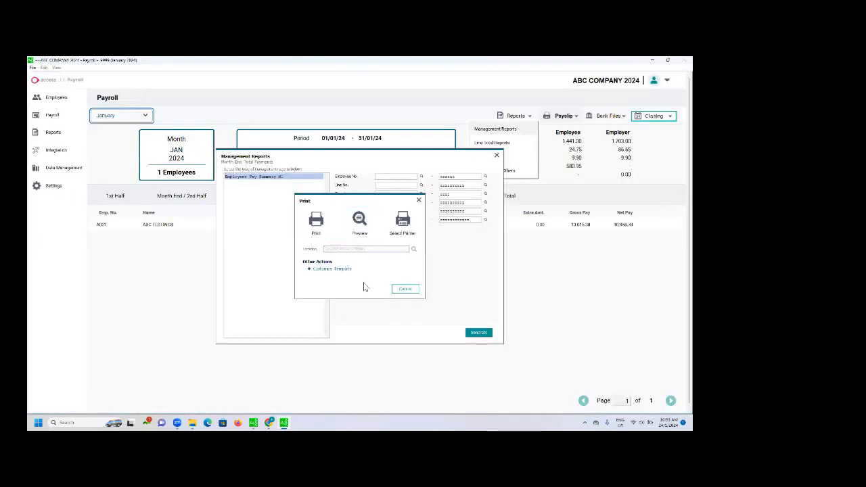
pyautogui.click(399, 289)
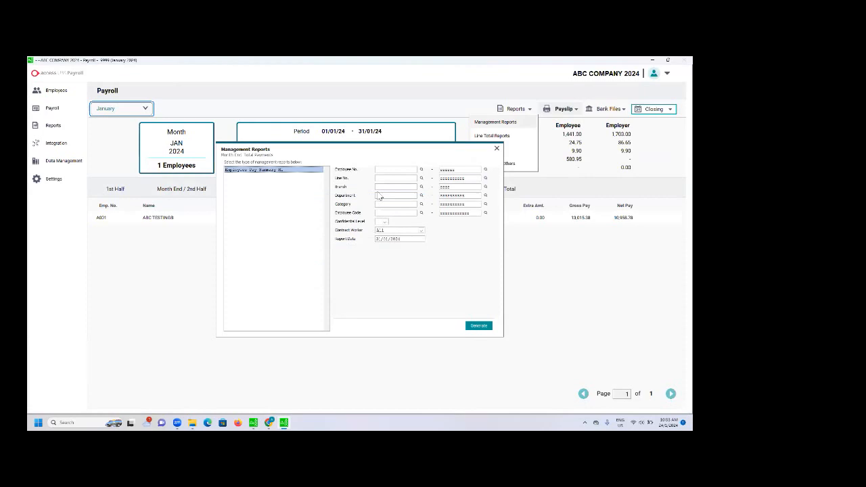
# Keep all contract workers in the filter and close the Management Reports dialog.
pyautogui.click(388, 231)
pyautogui.click(387, 231)
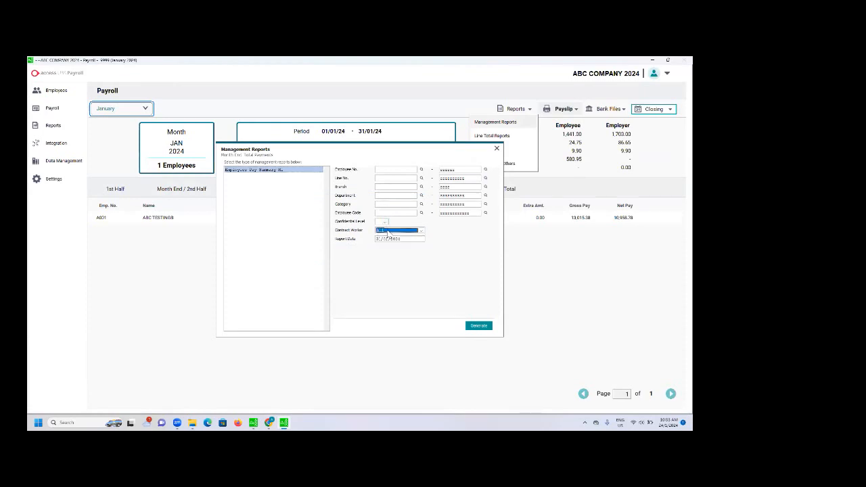
pyautogui.click(415, 170)
pyautogui.click(496, 149)
pyautogui.click(515, 110)
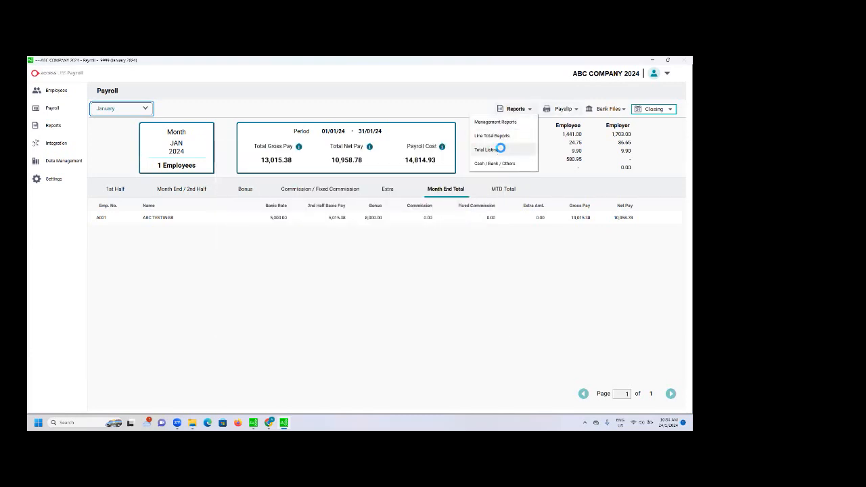
# Generate the Total Payment Listing, view its print preview full size, then close it.
pyautogui.click(499, 149)
pyautogui.click(479, 326)
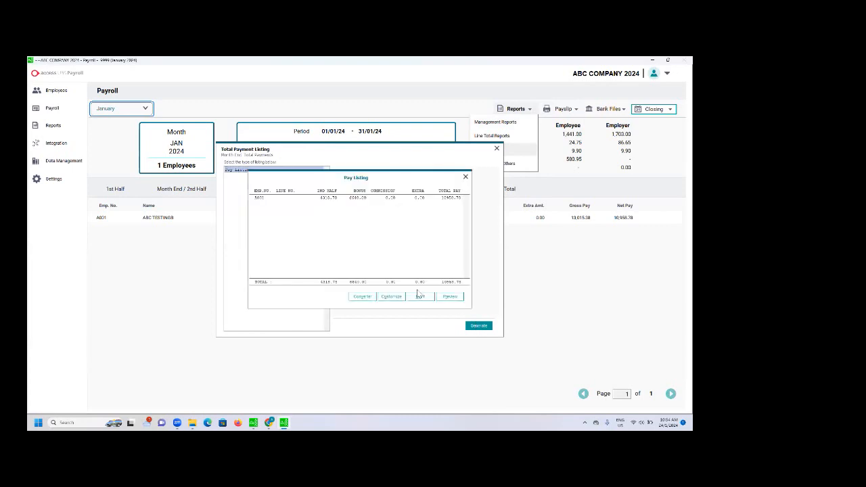
pyautogui.click(366, 297)
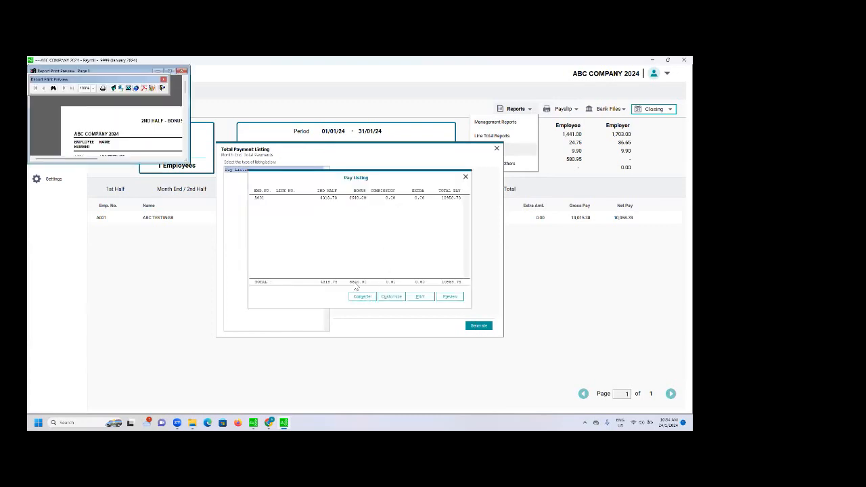
pyautogui.click(170, 71)
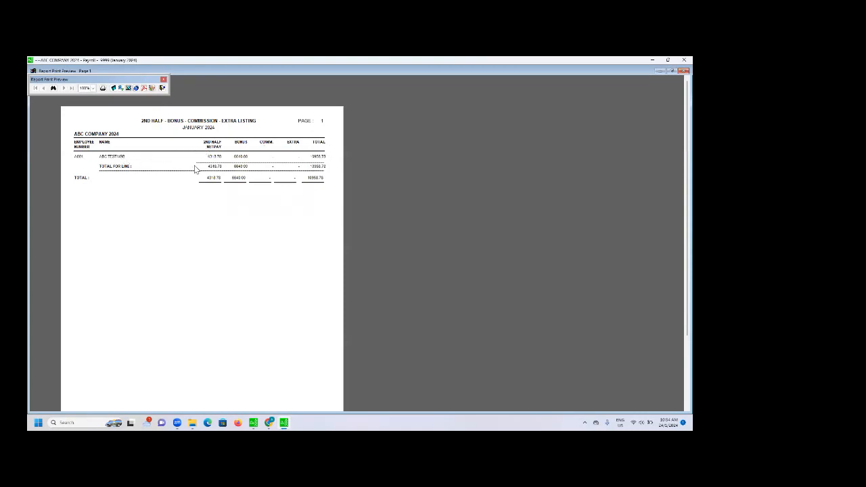
pyautogui.press('Escape')
pyautogui.press('Escape')
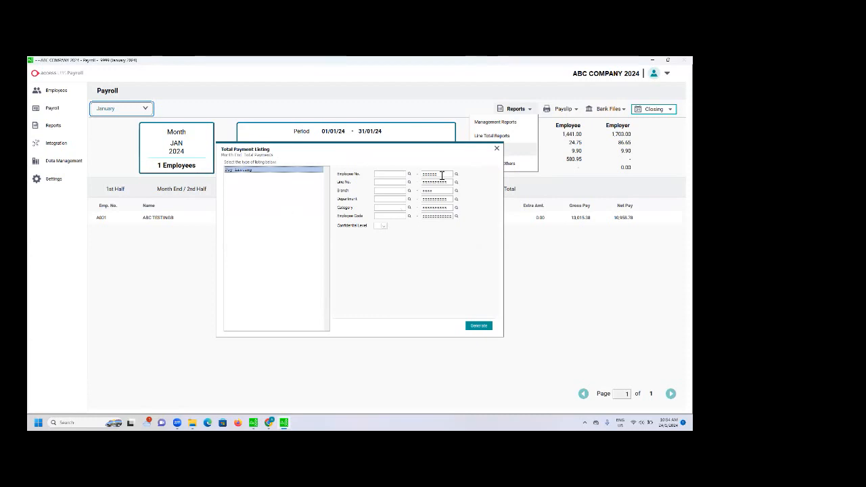
pyautogui.click(496, 148)
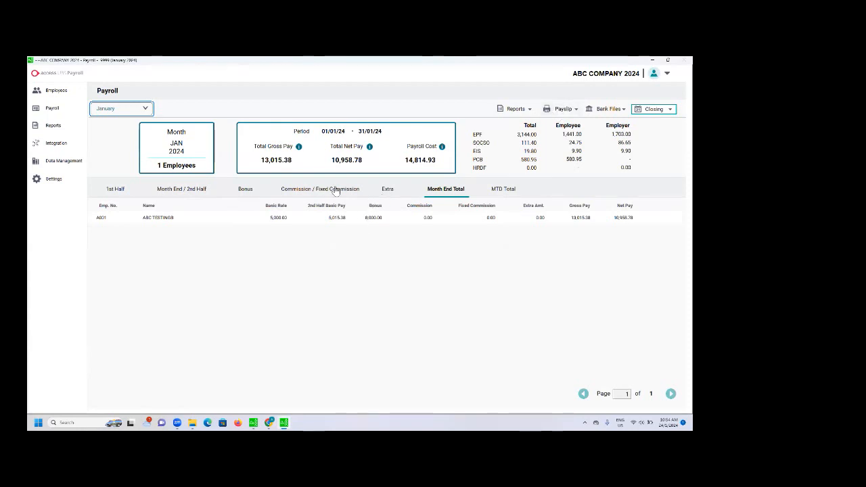
# Look through the Commission, Bonus and Month End / 2nd Half pay tables.
pyautogui.click(290, 194)
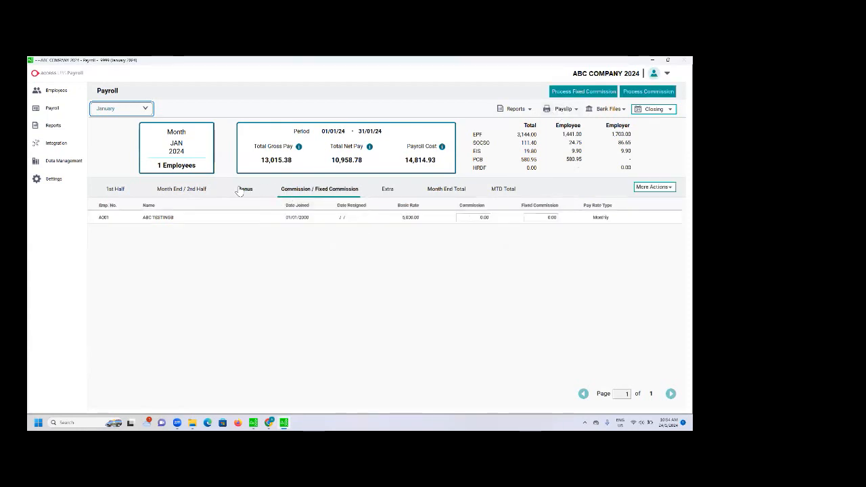
pyautogui.click(244, 189)
pyautogui.click(298, 195)
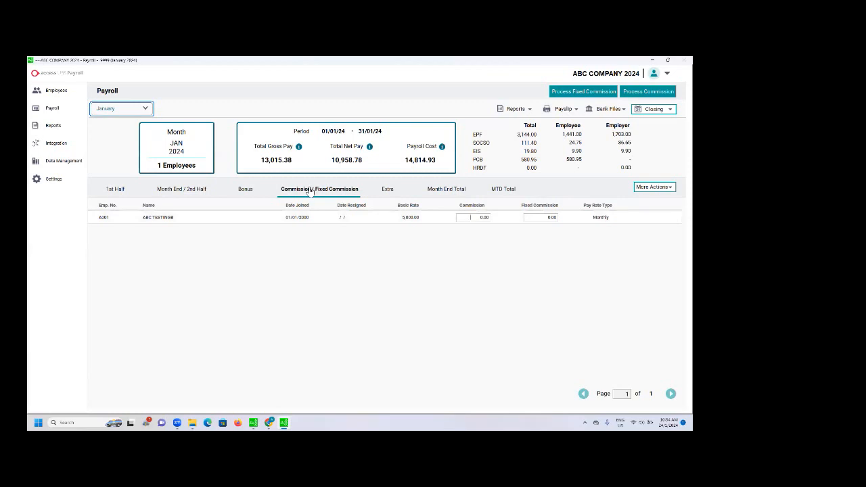
pyautogui.click(185, 191)
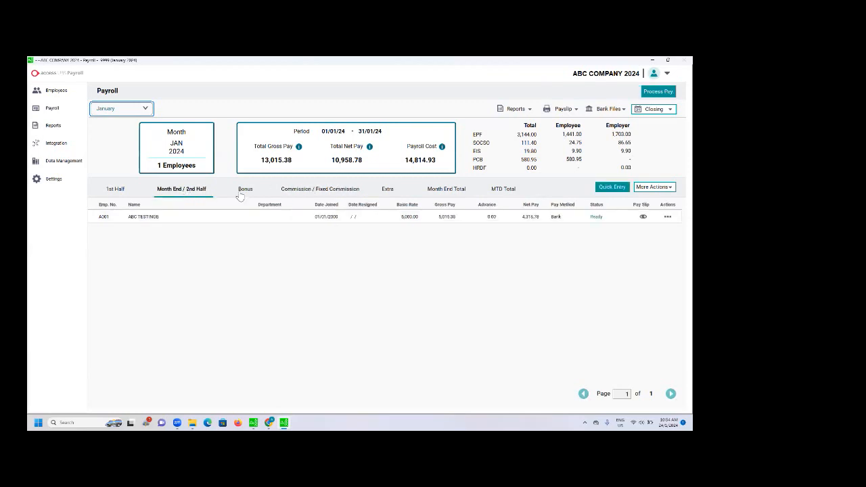
# Check employee A001's entries in Allowances maintenance, then close it.
pyautogui.click(650, 188)
pyautogui.moveTo(642, 202)
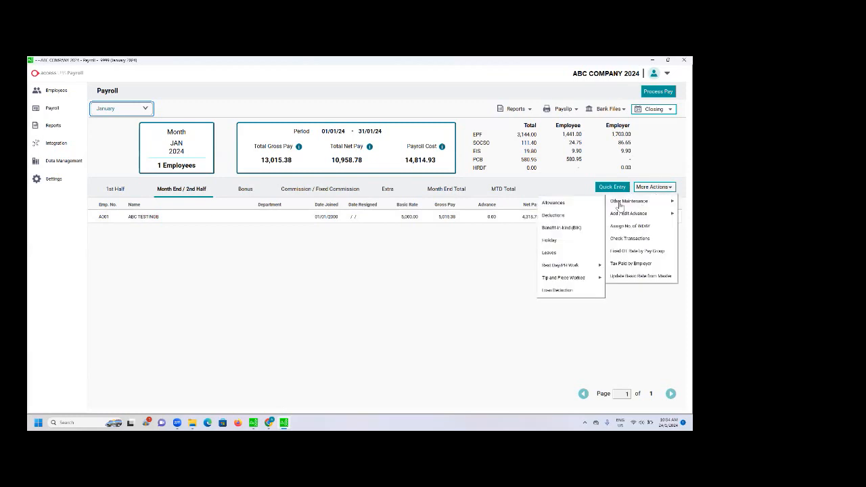
pyautogui.click(573, 206)
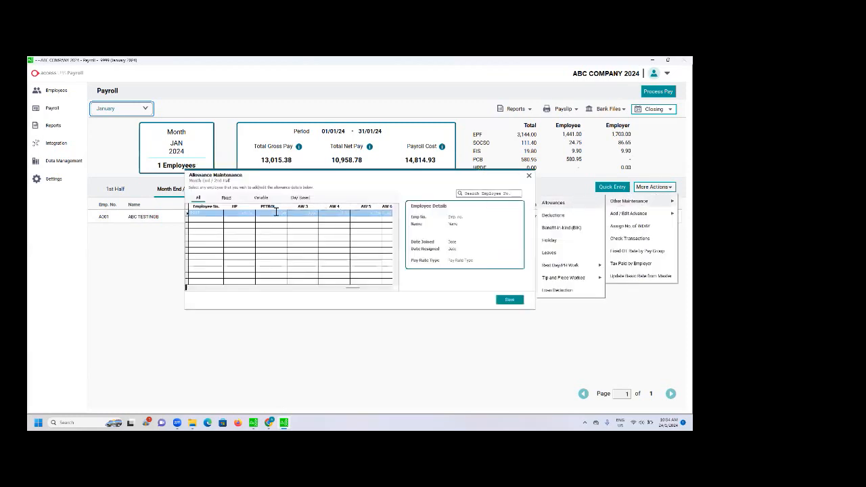
pyautogui.click(302, 213)
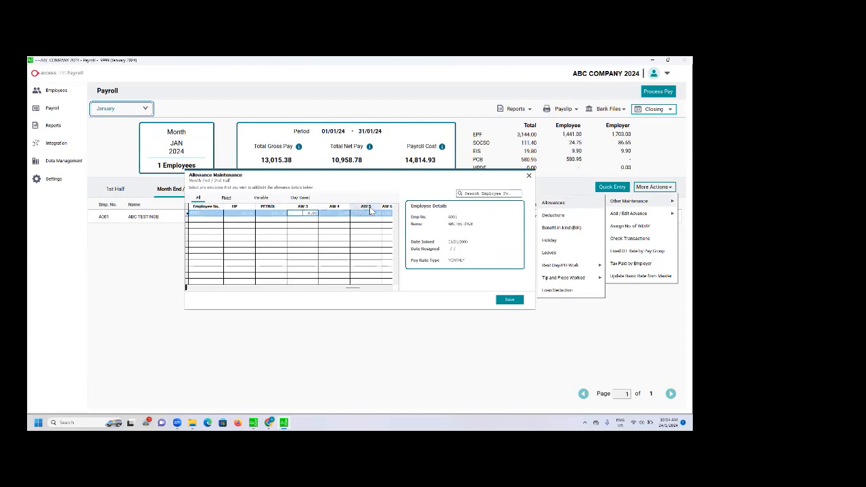
pyautogui.press('Escape')
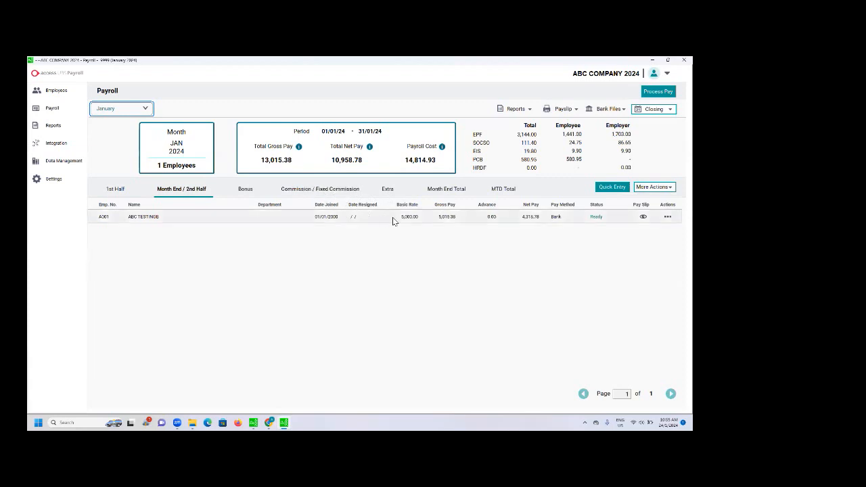
# Step through Commission, Extra, Month End Total and MTD Total tables, ending at gross 13,015.38.
pyautogui.click(308, 191)
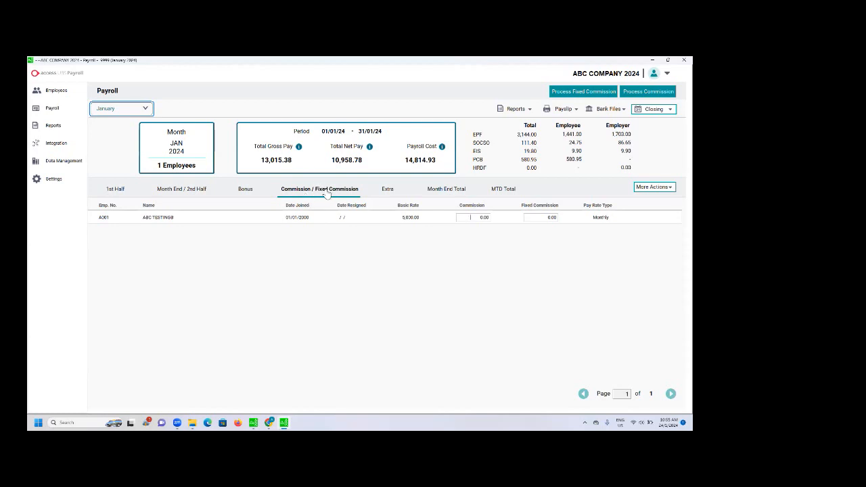
pyautogui.click(387, 189)
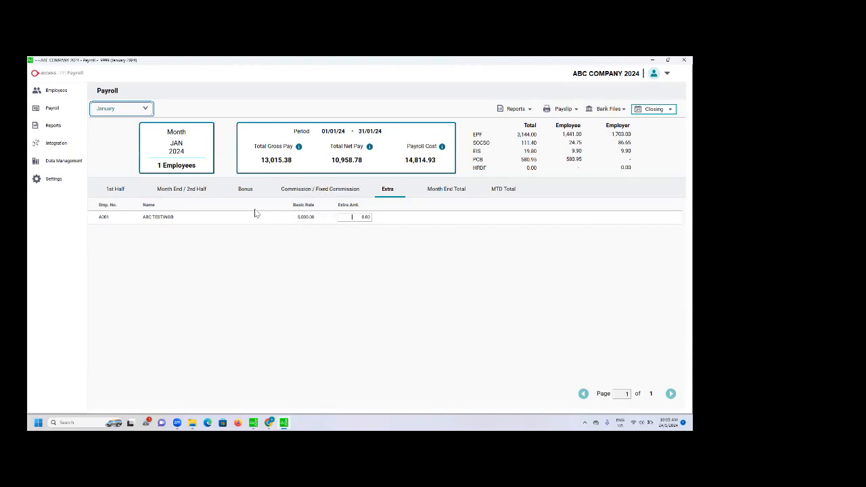
pyautogui.click(443, 193)
pyautogui.click(504, 192)
pyautogui.click(512, 111)
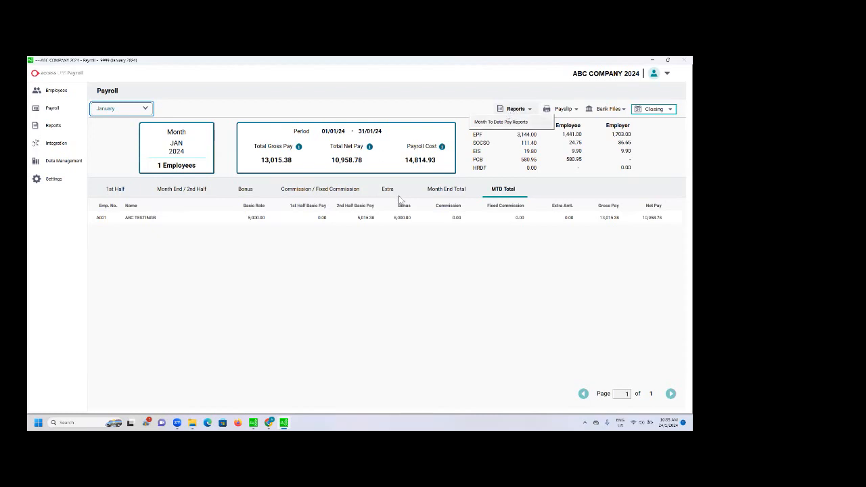
# Browse the report categories, then return to the MTD Total figures.
pyautogui.click(433, 193)
pyautogui.click(509, 109)
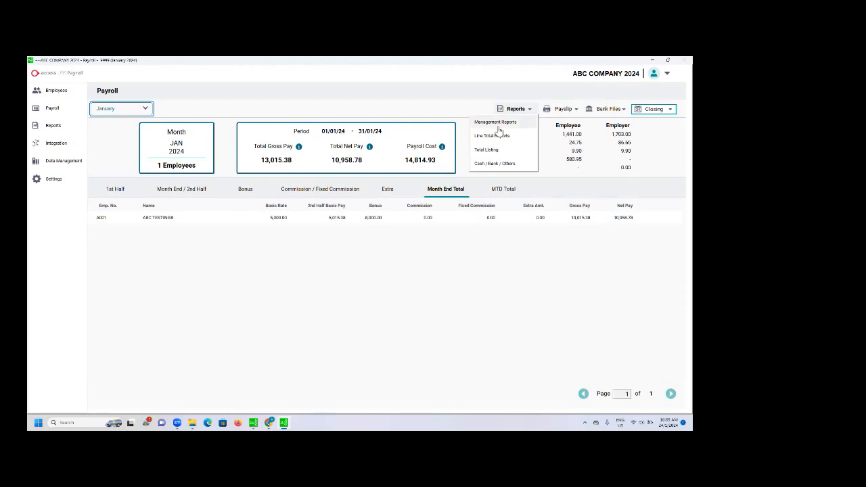
pyautogui.click(52, 126)
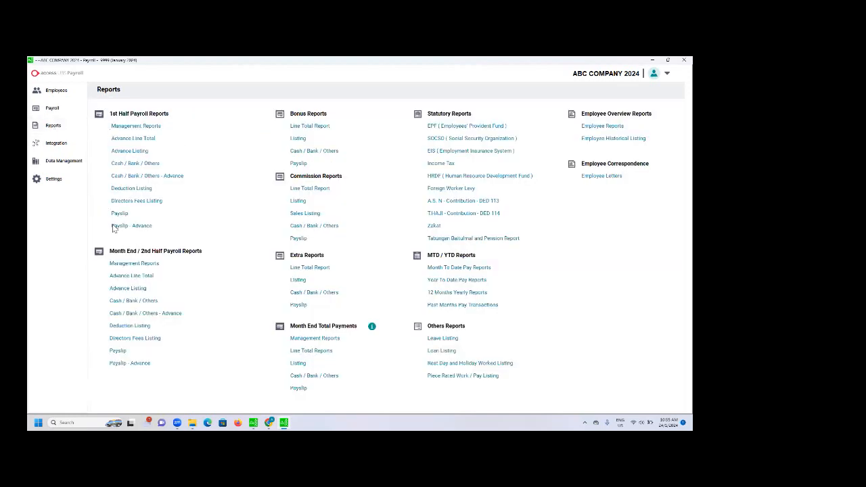
pyautogui.click(56, 111)
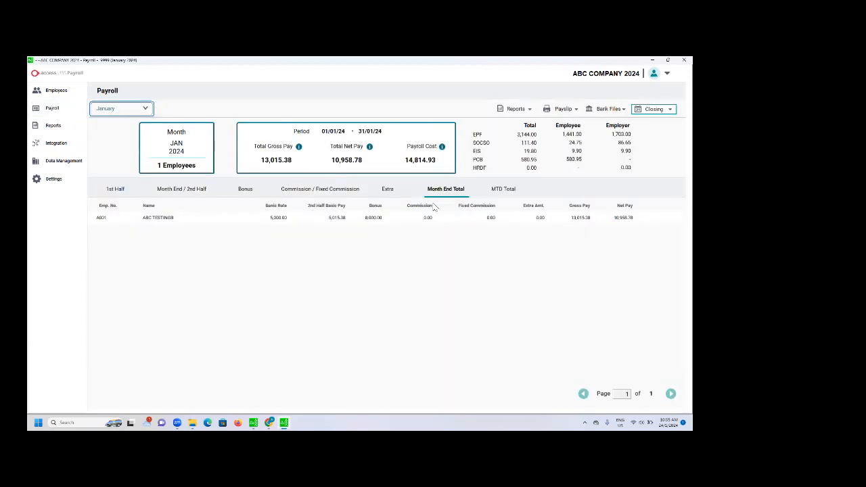
pyautogui.click(500, 191)
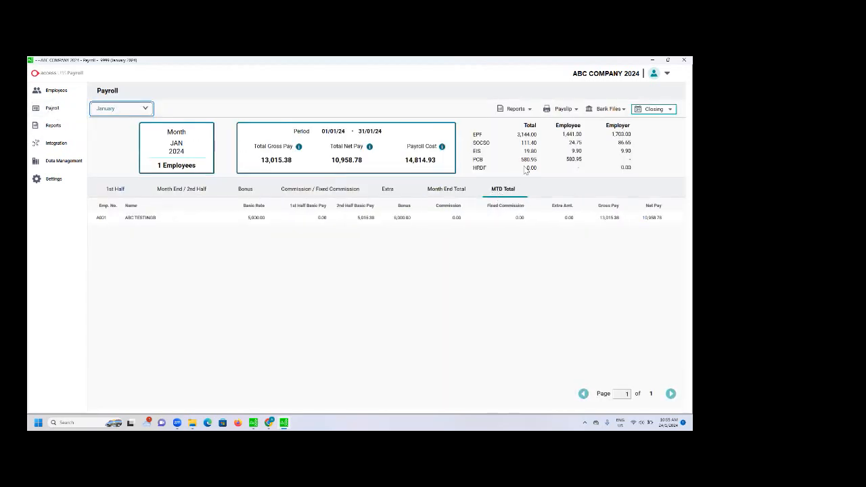
# Preview the Month To Date Pay Listing by range on A4 Landscape paper.
pyautogui.click(515, 111)
pyautogui.click(519, 123)
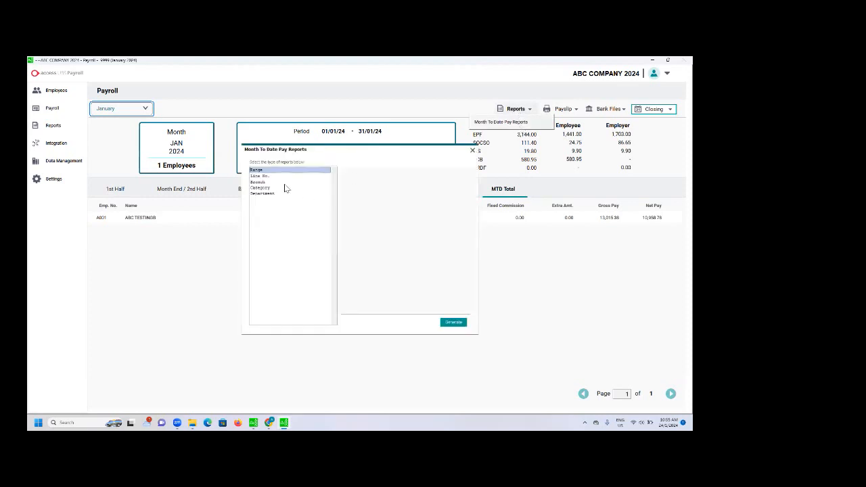
pyautogui.click(452, 323)
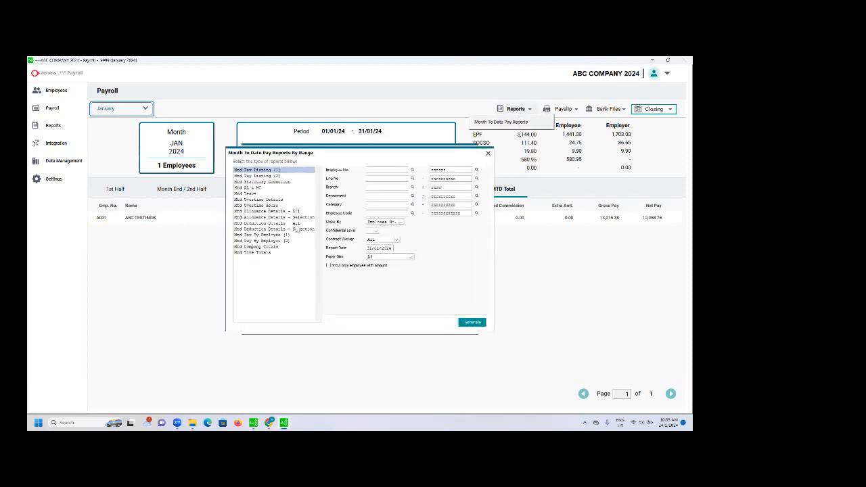
pyautogui.click(410, 257)
pyautogui.click(386, 266)
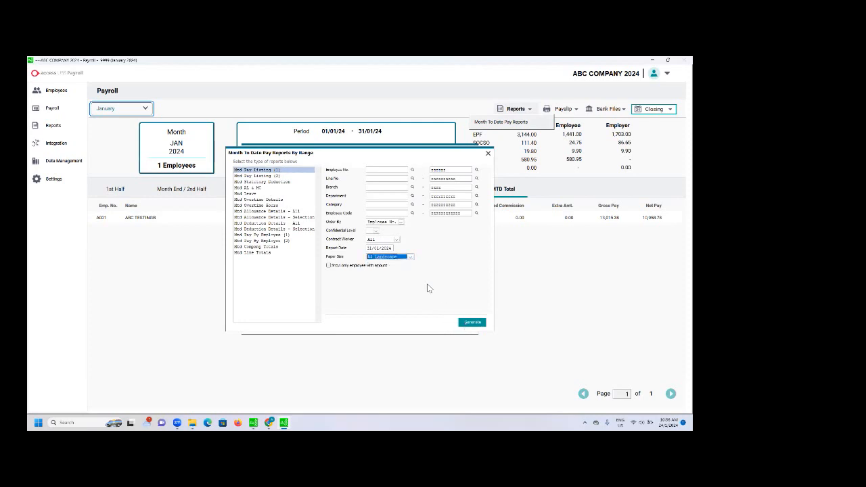
pyautogui.click(468, 321)
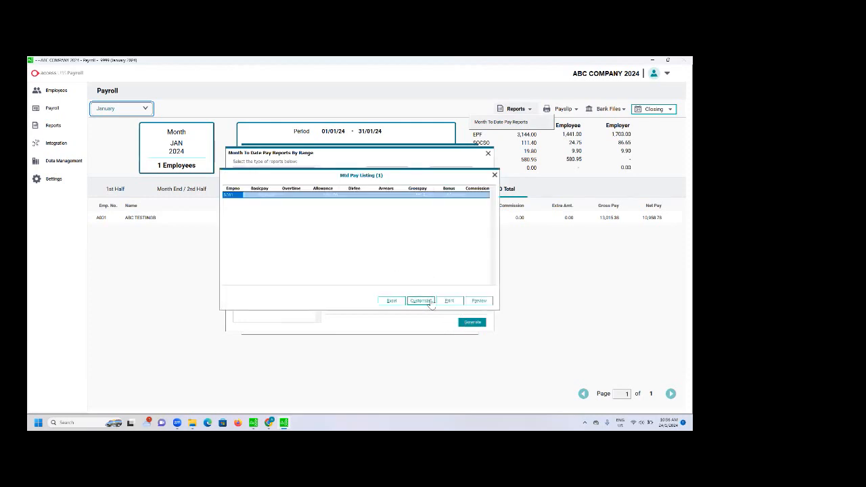
pyautogui.click(478, 301)
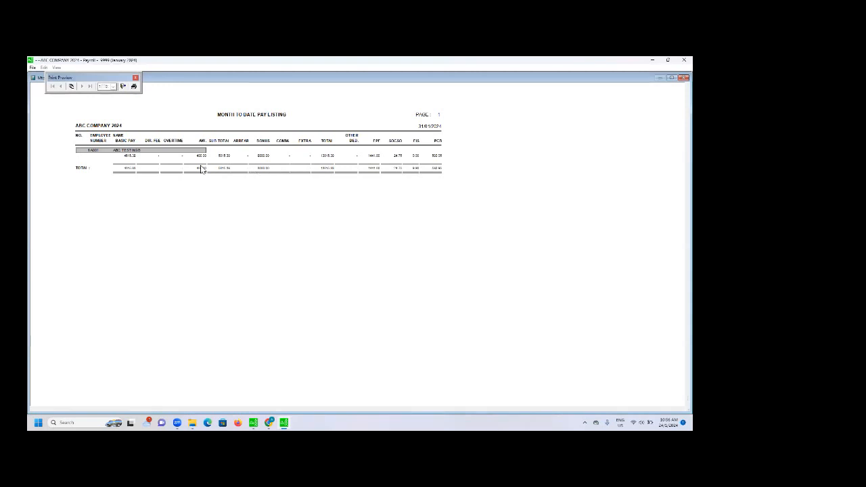
# Close the pay listing preview and all month-to-date report windows.
pyautogui.click(123, 87)
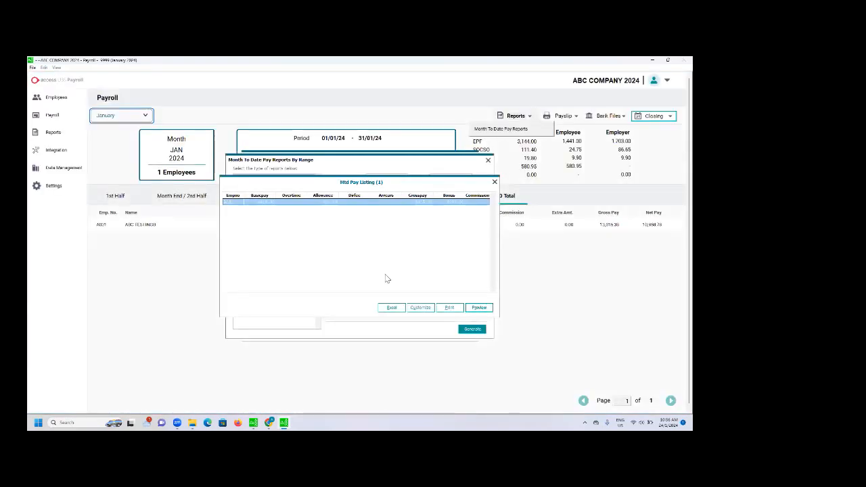
pyautogui.click(495, 183)
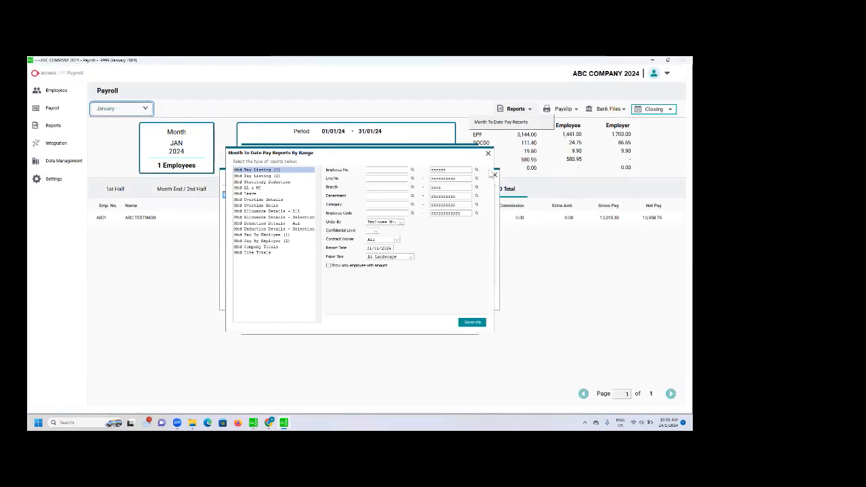
pyautogui.click(488, 154)
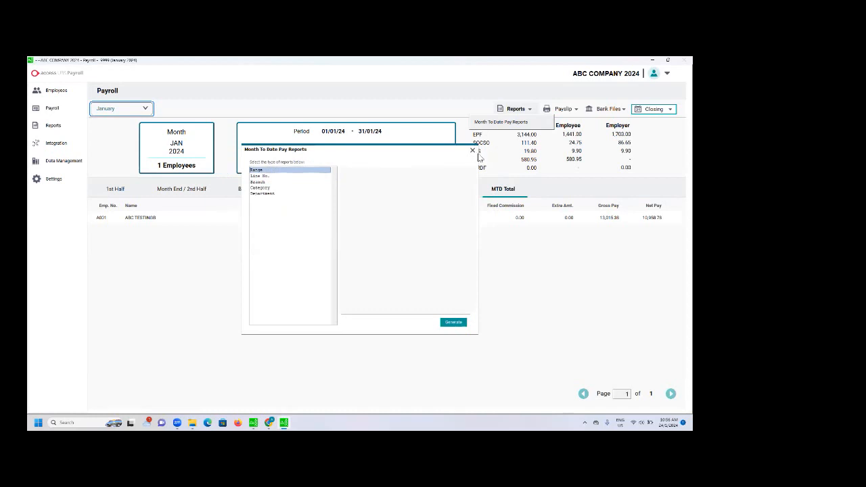
pyautogui.click(473, 151)
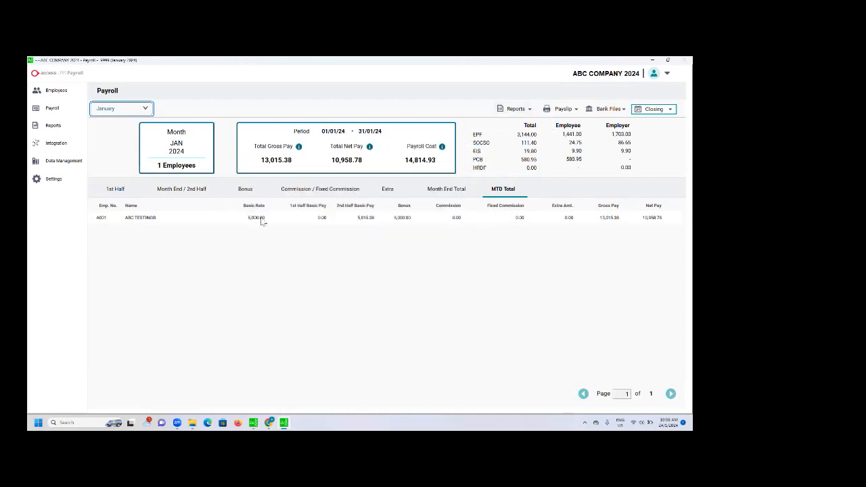
# Preview the 2nd Half pay summary management report on A4 Landscape paper.
pyautogui.click(198, 192)
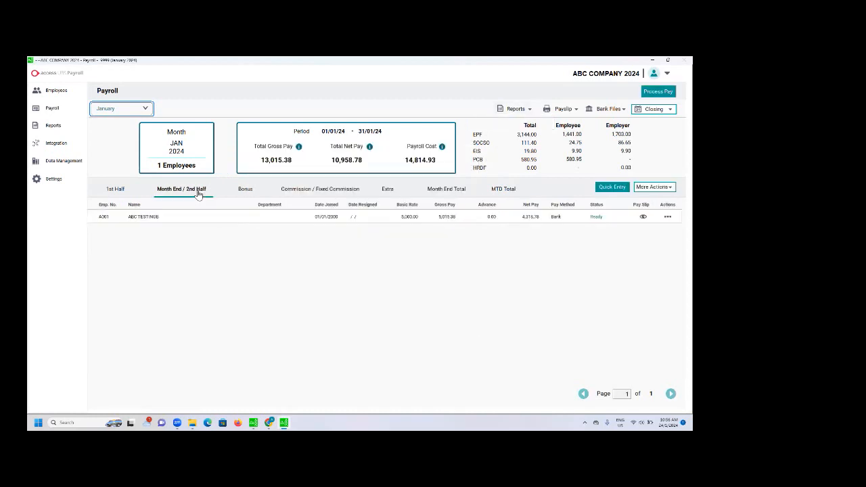
pyautogui.click(516, 110)
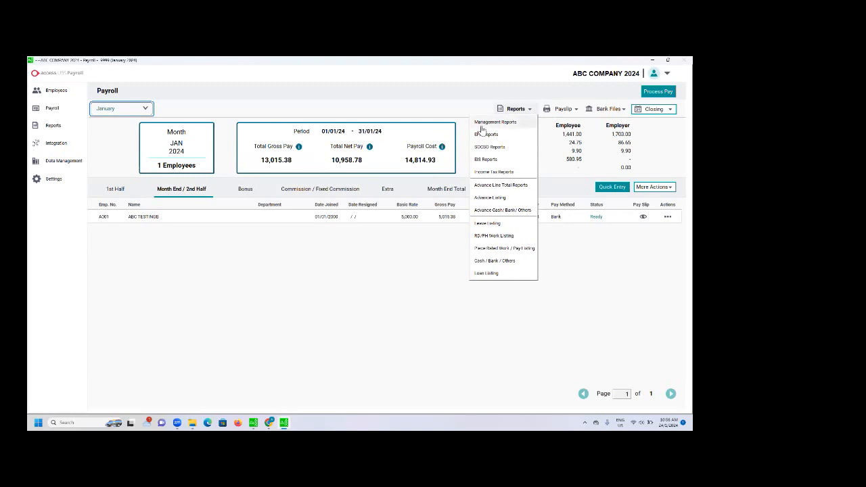
pyautogui.click(483, 126)
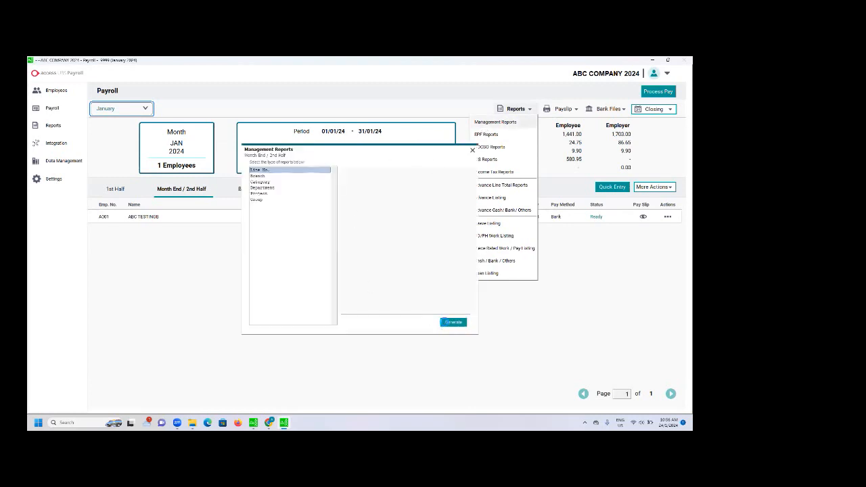
pyautogui.click(414, 249)
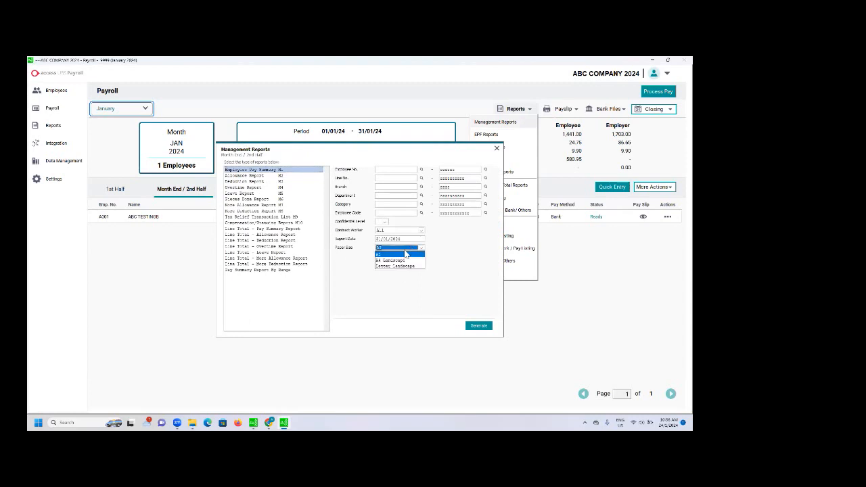
pyautogui.click(406, 261)
pyautogui.click(468, 325)
pyautogui.click(359, 221)
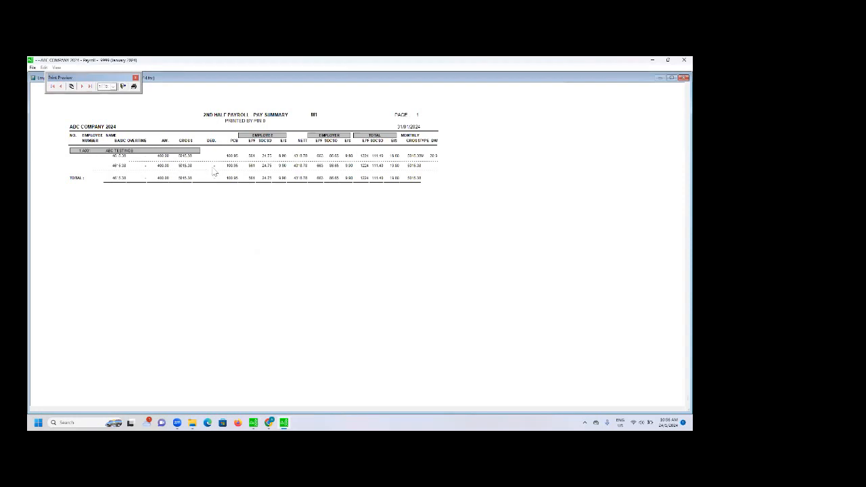
pyautogui.press('Escape')
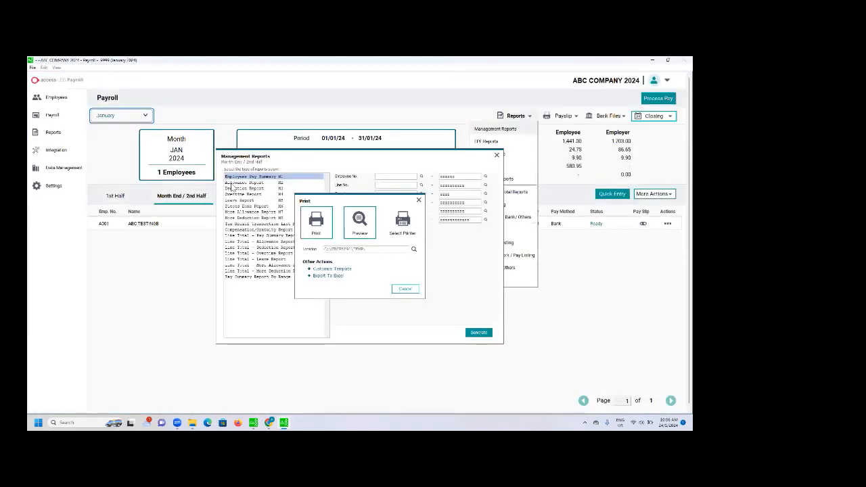
pyautogui.press('Escape')
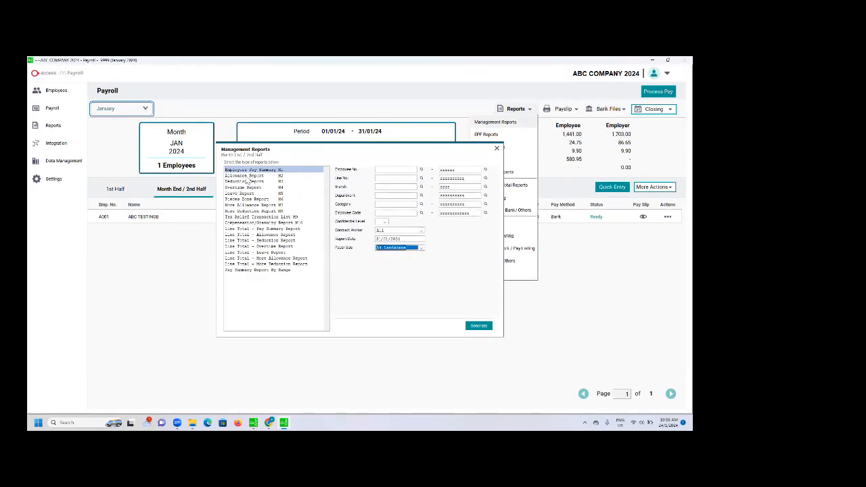
# Preview the Allowance Report showing A001's 400.00, then select Line Total - Pay Summary Report.
pyautogui.click(247, 177)
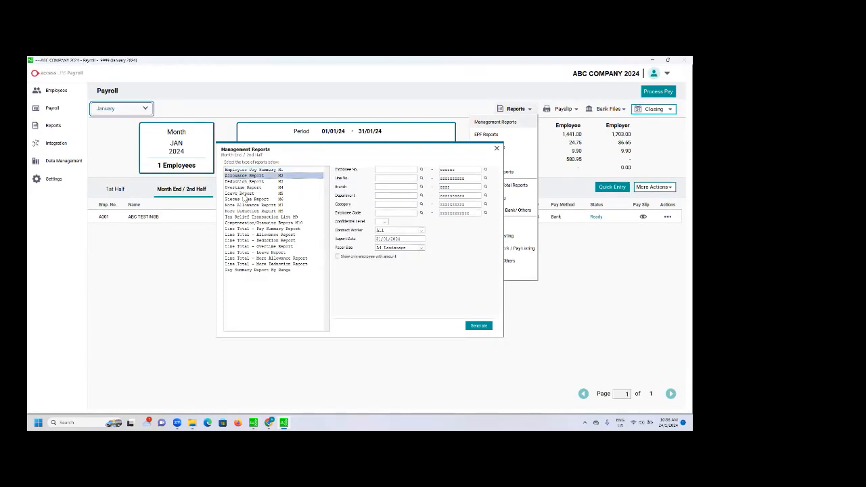
pyautogui.click(477, 325)
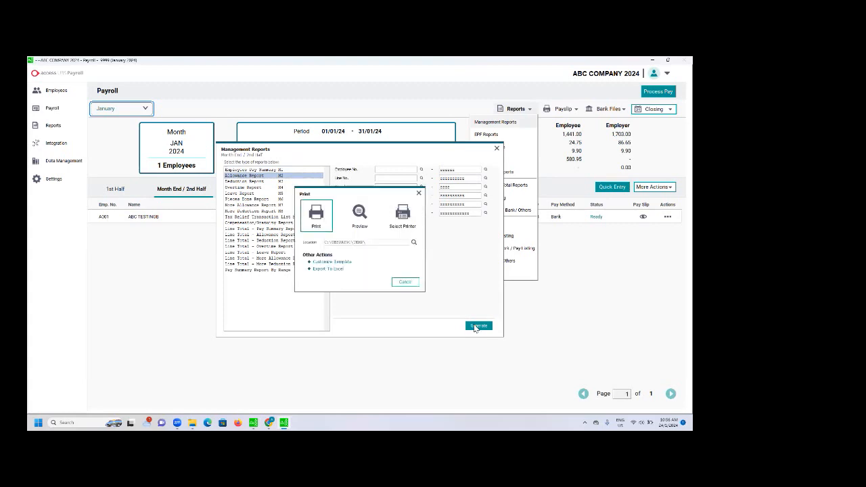
pyautogui.click(359, 215)
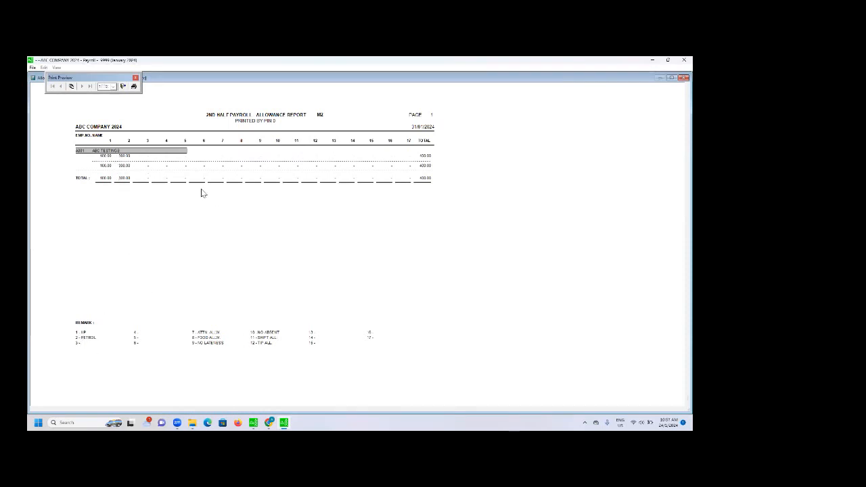
pyautogui.press('Escape')
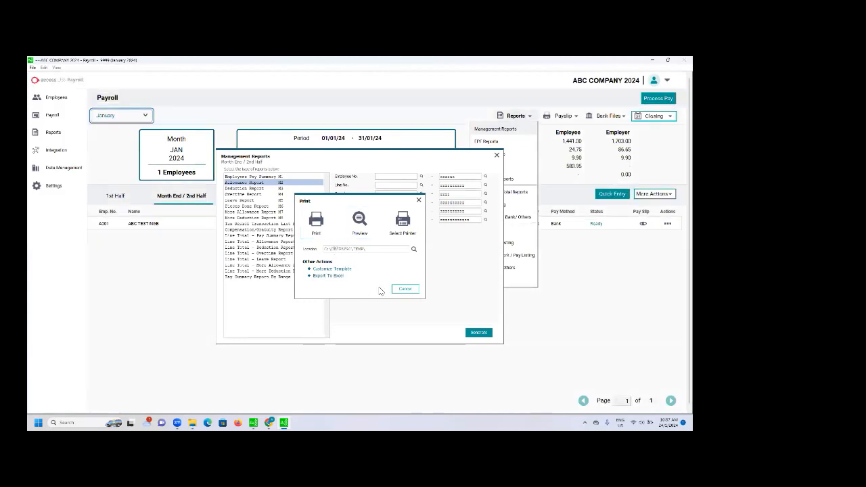
pyautogui.click(404, 289)
pyautogui.click(265, 229)
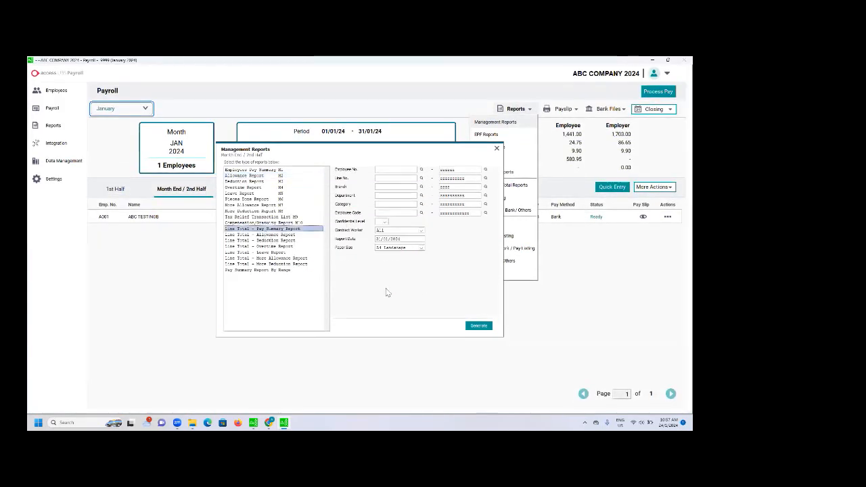
# Generate and preview the Line Total - Pay Summary Report, then close it.
pyautogui.click(471, 327)
pyautogui.click(359, 216)
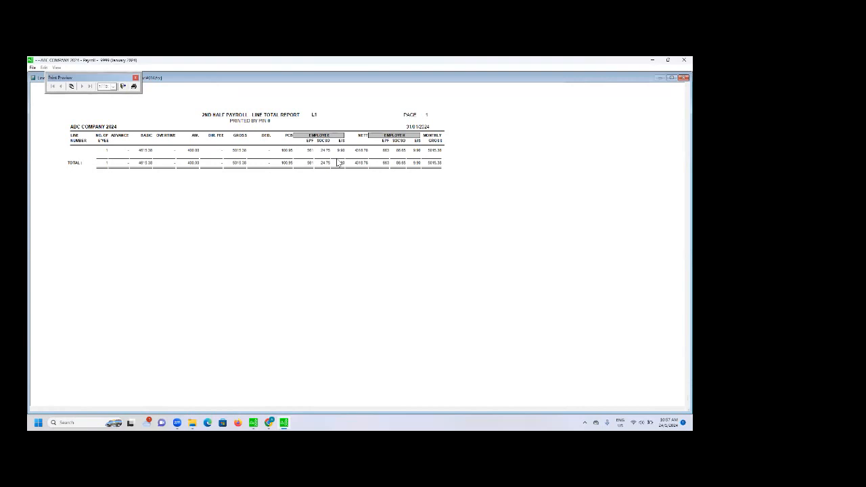
pyautogui.click(123, 87)
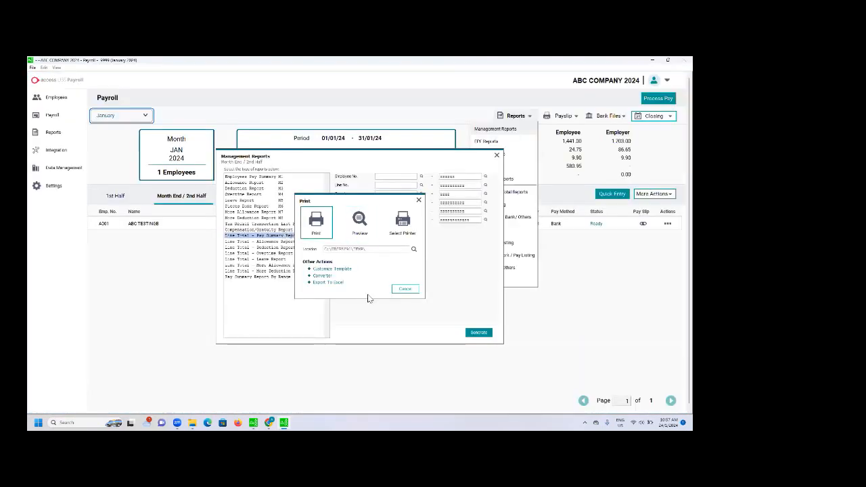
pyautogui.click(405, 290)
# Preview the Line Total - Allowance Report and close Management Reports.
pyautogui.click(283, 240)
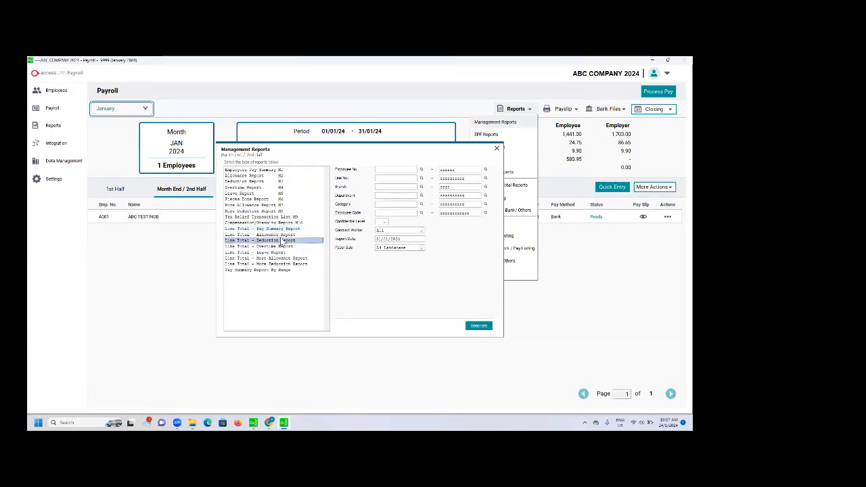
pyautogui.click(283, 235)
pyautogui.click(478, 326)
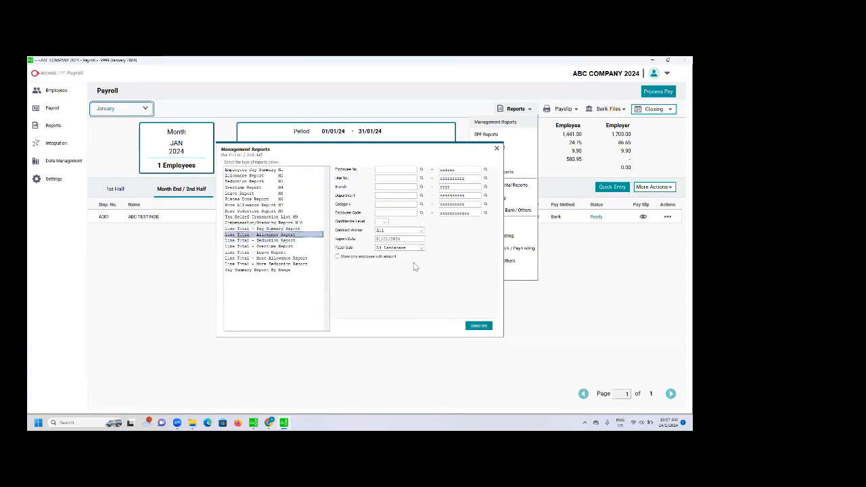
pyautogui.click(368, 220)
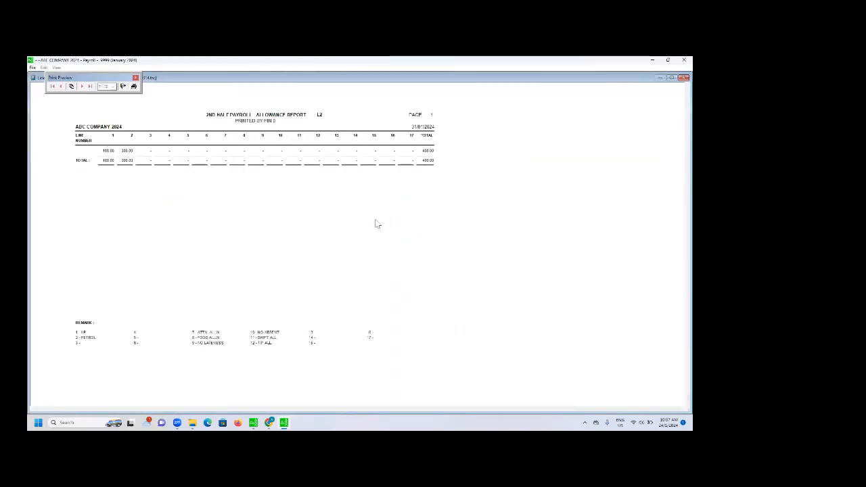
pyautogui.press('Escape')
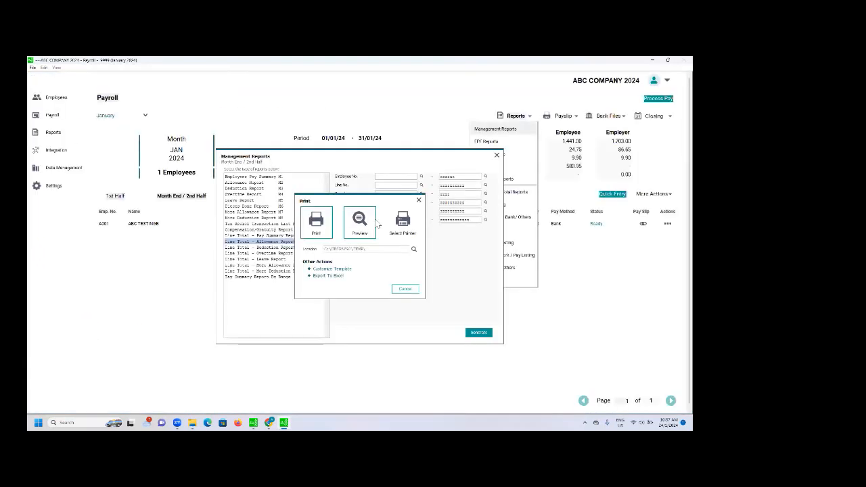
pyautogui.press('Escape')
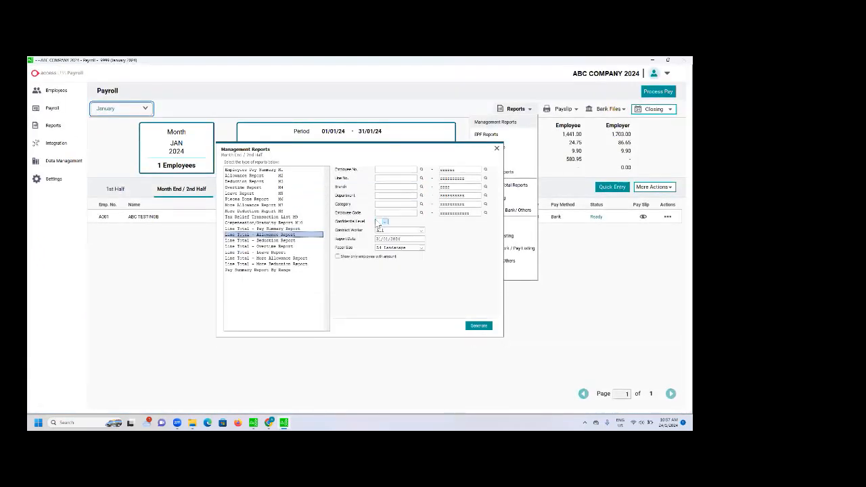
pyautogui.press('Escape')
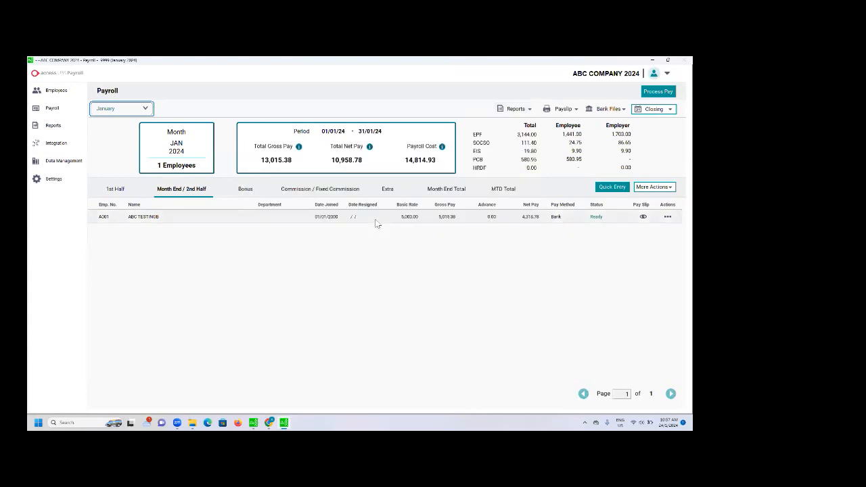
# Preview the EPF Borang A form totalling 3144, then close EPF Reports.
pyautogui.click(513, 110)
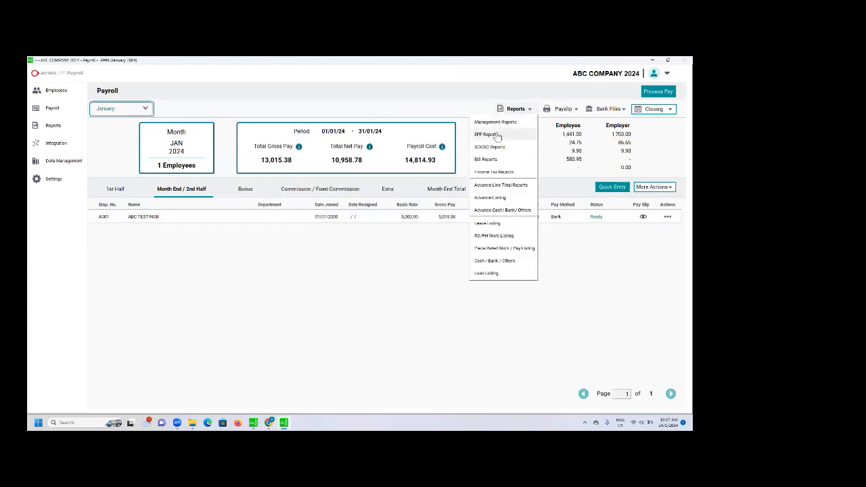
pyautogui.click(496, 137)
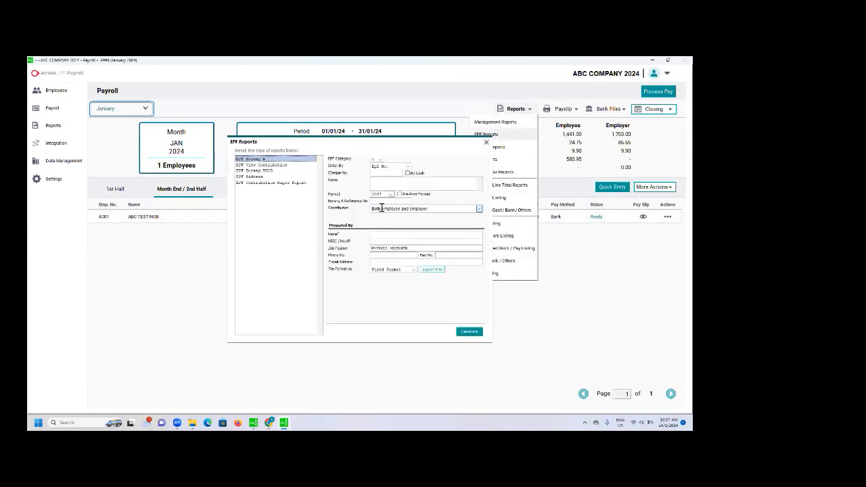
pyautogui.click(465, 331)
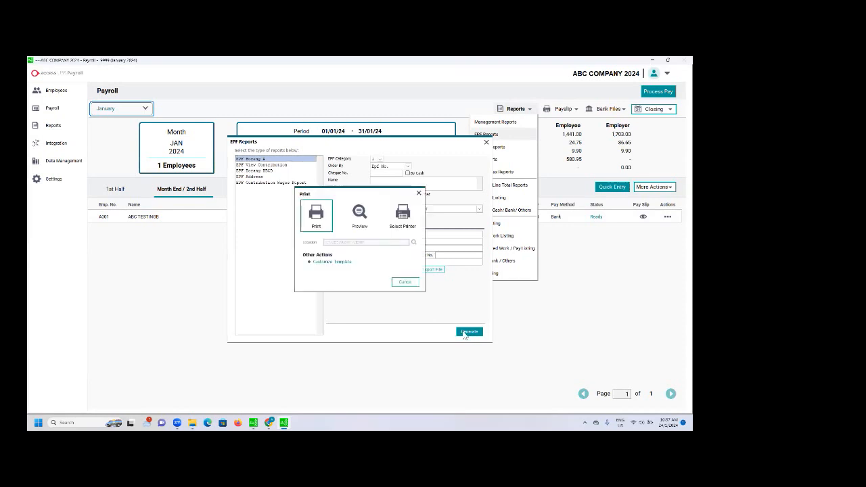
pyautogui.click(359, 216)
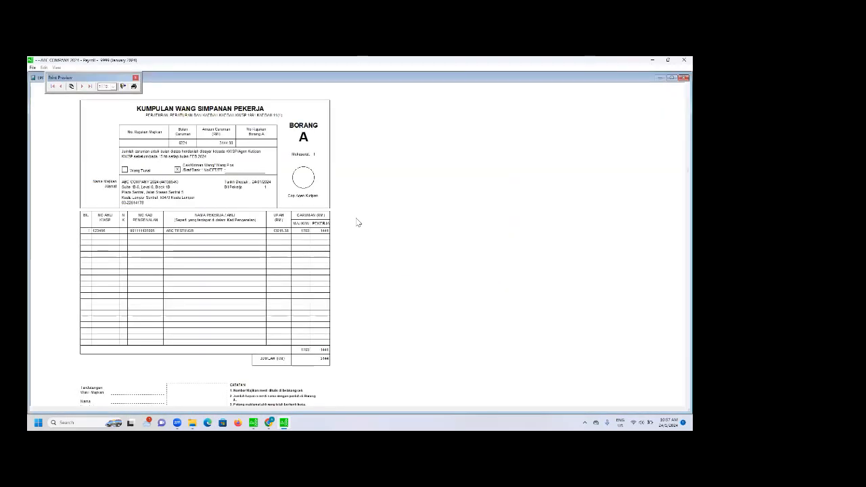
pyautogui.press('Escape')
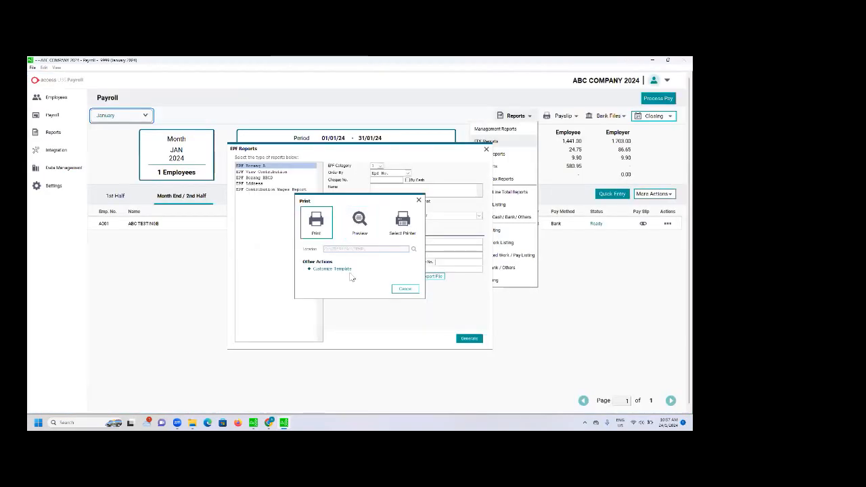
pyautogui.click(403, 289)
pyautogui.click(486, 143)
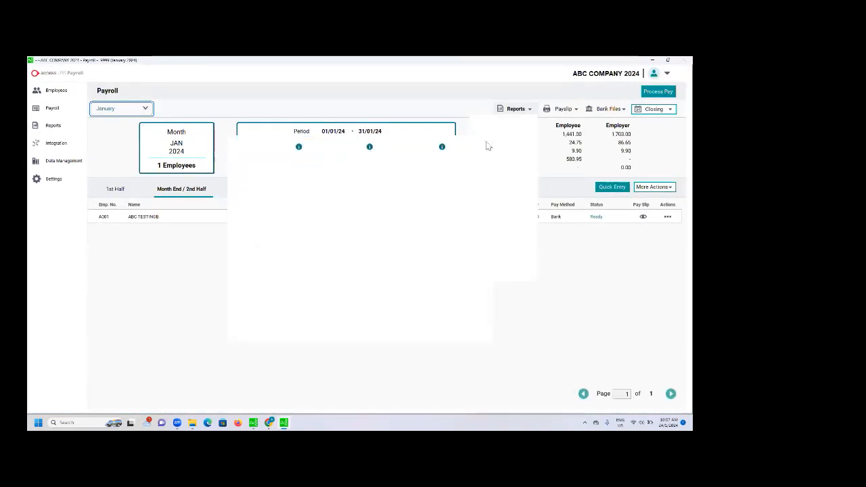
pyautogui.click(514, 109)
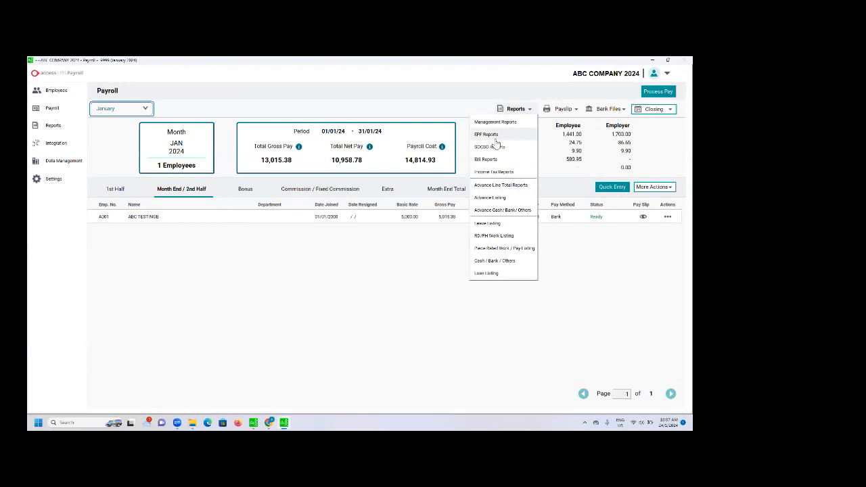
# Enter ABC COMPANY as the bank's registered name in Addresses & Account No. settings.
pyautogui.click(53, 181)
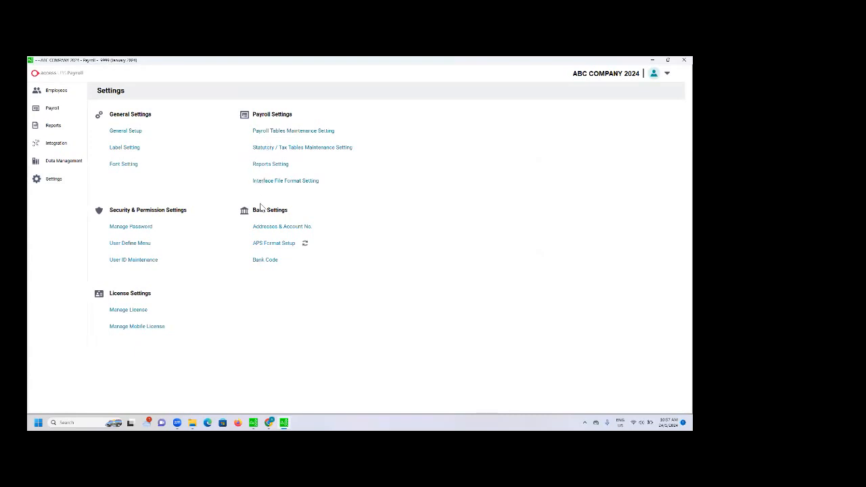
pyautogui.click(270, 227)
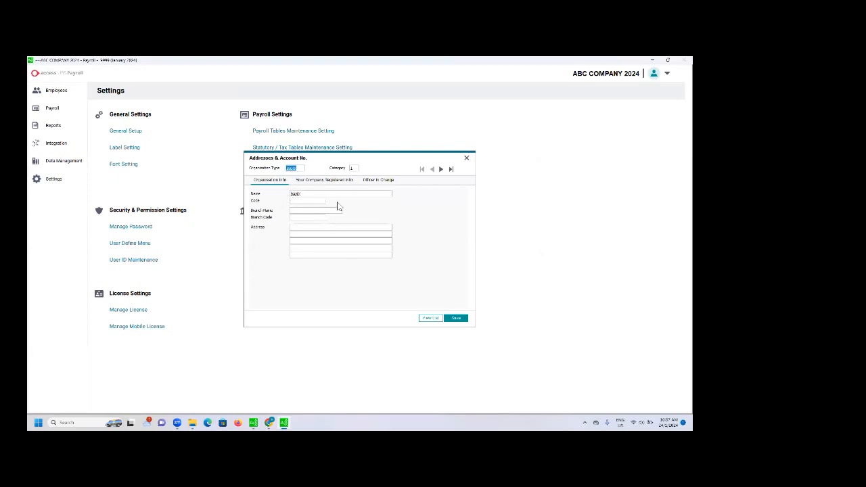
pyautogui.click(326, 181)
pyautogui.click(305, 194)
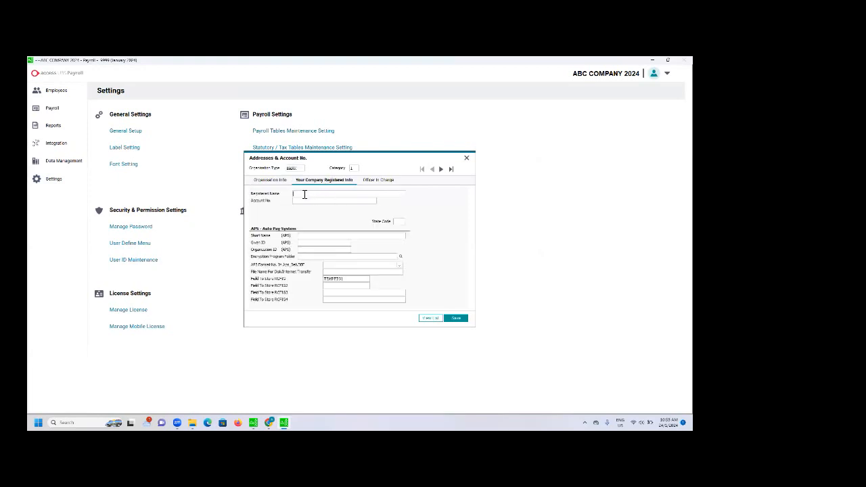
pyautogui.write('abc')
pyautogui.press('BackSpace')
pyautogui.press('BackSpace')
pyautogui.press('BackSpace')
pyautogui.press('capslock')
pyautogui.write('ABC')
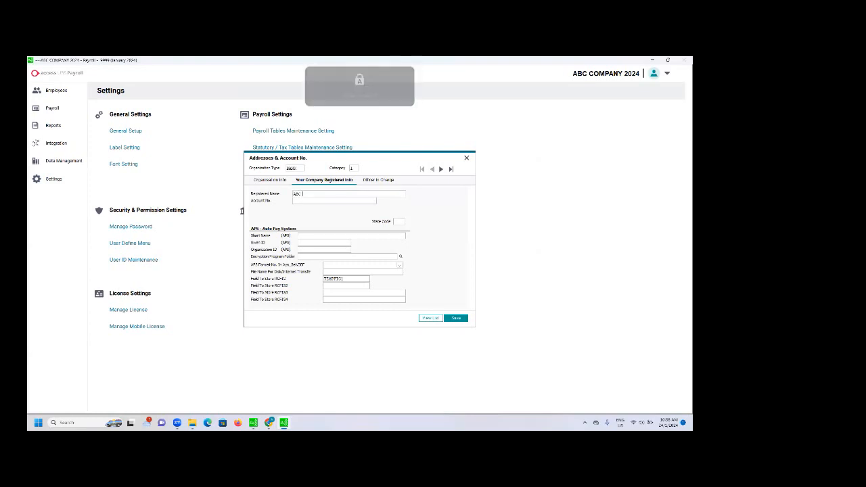
pyautogui.write(' COMPANY')
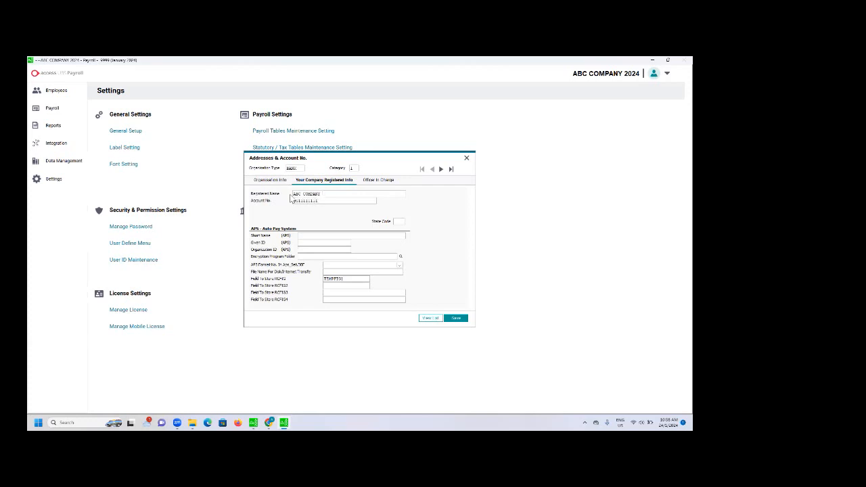
# Choose 1. MALAYAN BANKING BERHAD as the APS format and begin the officer-in-charge details.
pyautogui.click(326, 266)
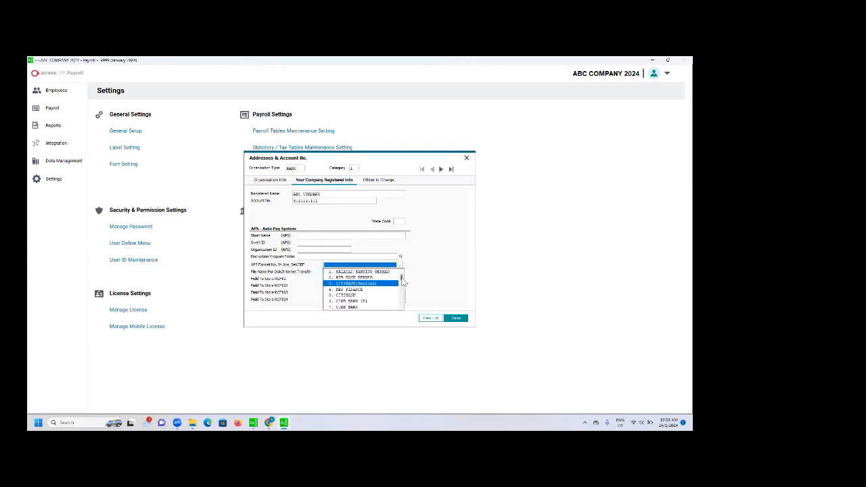
pyautogui.moveTo(401, 277); pyautogui.dragTo(395, 274)
pyautogui.click(387, 272)
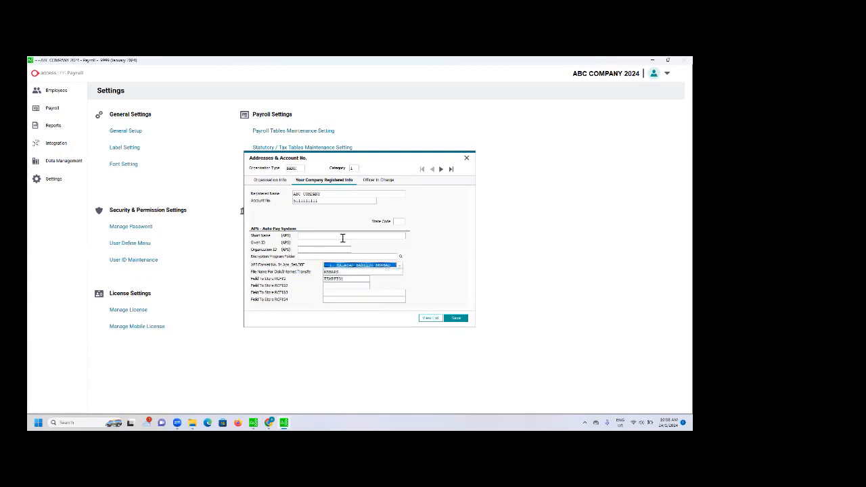
pyautogui.click(367, 181)
pyautogui.click(311, 194)
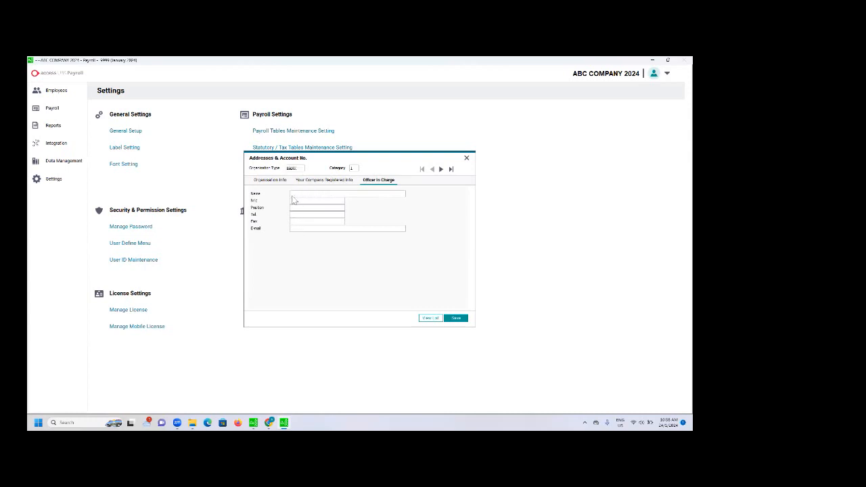
# Load the saved EPF 1 address record and show its company registered info.
pyautogui.click(431, 318)
pyautogui.doubleClick(287, 258)
pyautogui.click(303, 184)
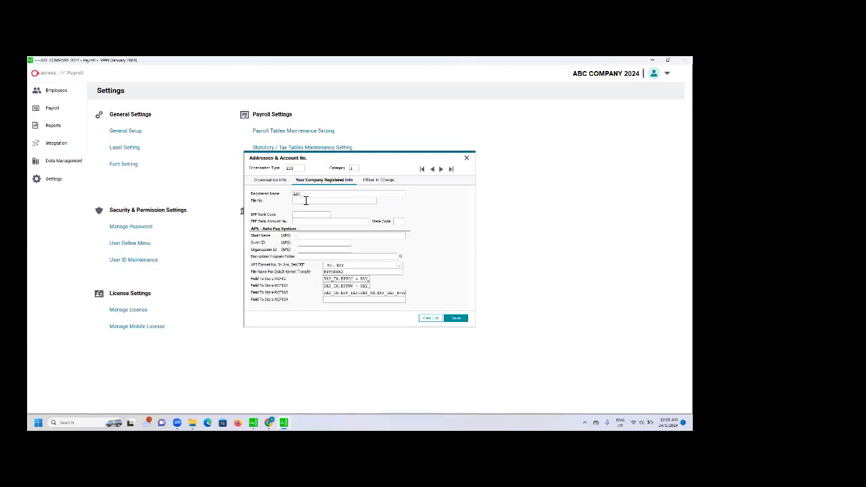
# Enter the EPF file number and keep the APS format as 60. EPF.
pyautogui.write('121212121212')
pyautogui.click(380, 269)
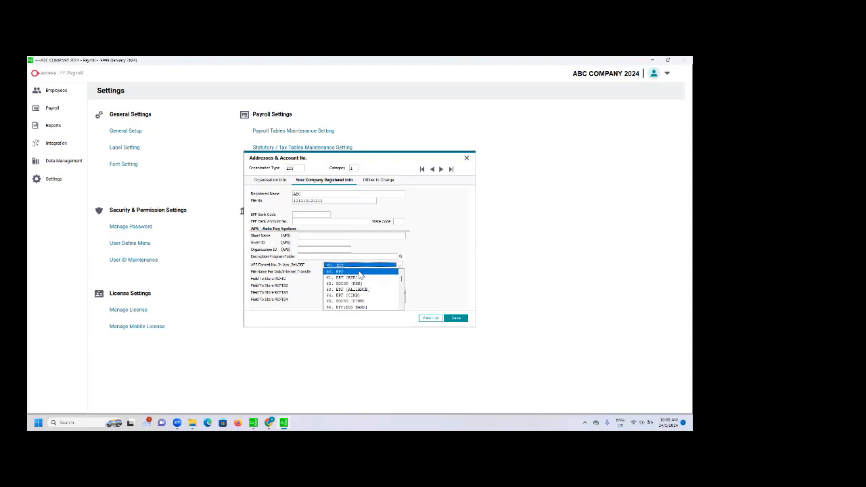
pyautogui.click(359, 271)
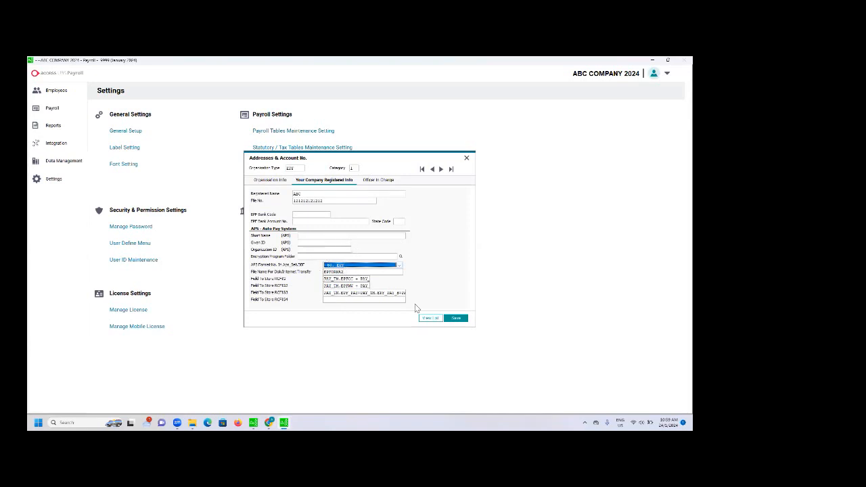
# Save the company's EPF registration details and close the Addresses & Account No. window.
pyautogui.click(450, 319)
pyautogui.click(466, 158)
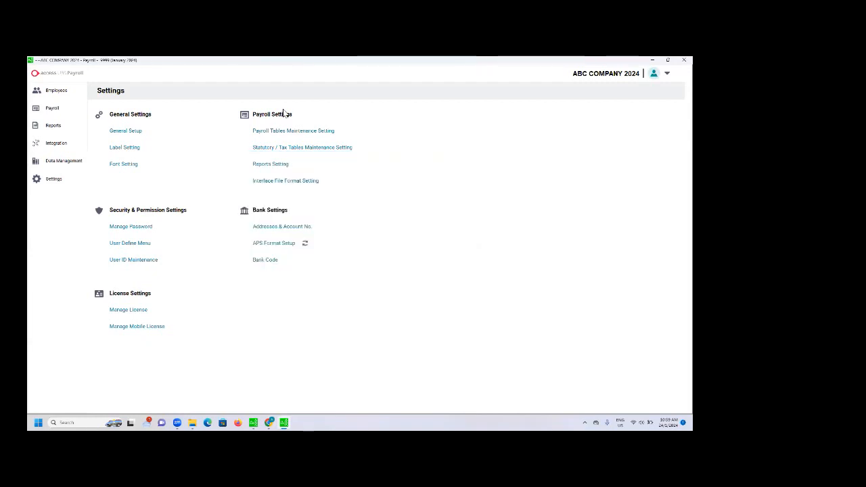
pyautogui.click(259, 245)
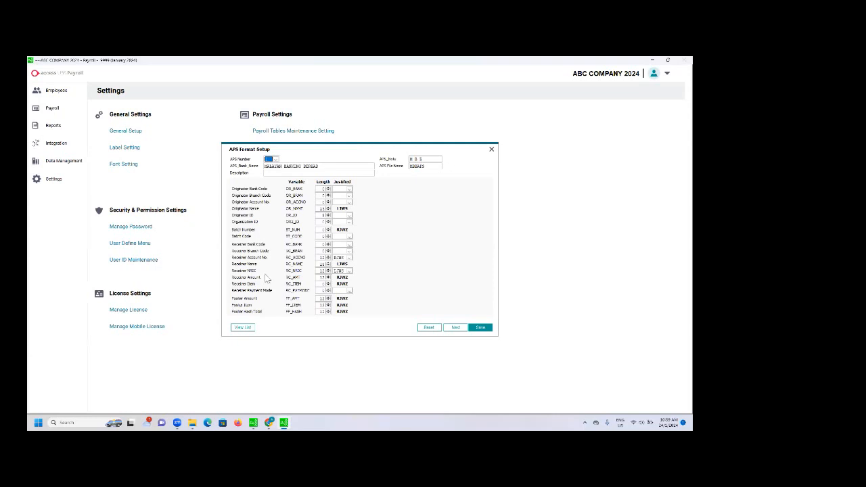
pyautogui.click(452, 329)
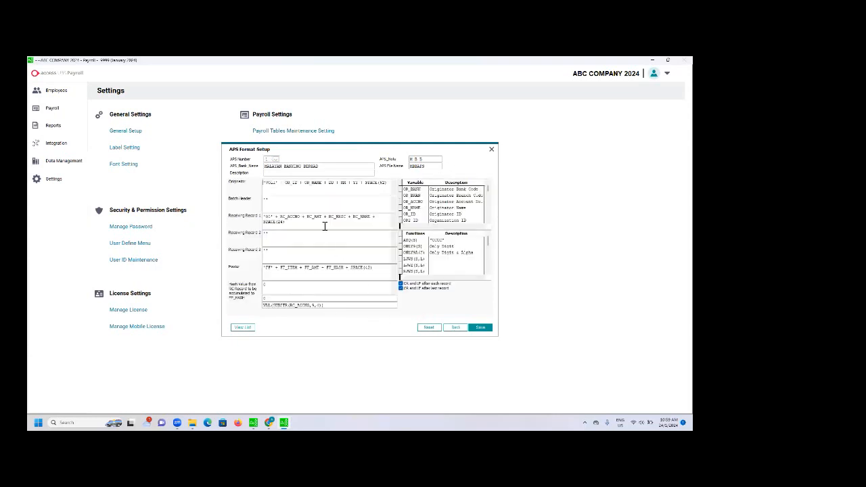
pyautogui.moveTo(281, 215); pyautogui.dragTo(306, 222)
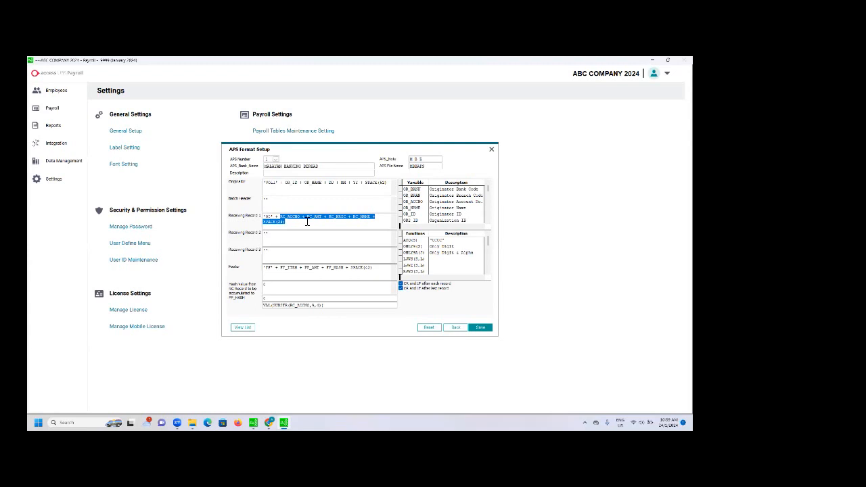
pyautogui.click(306, 222)
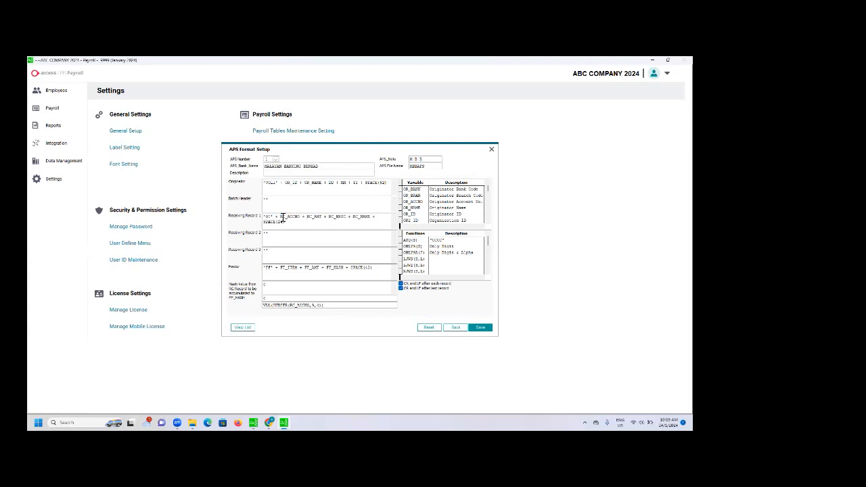
pyautogui.click(492, 150)
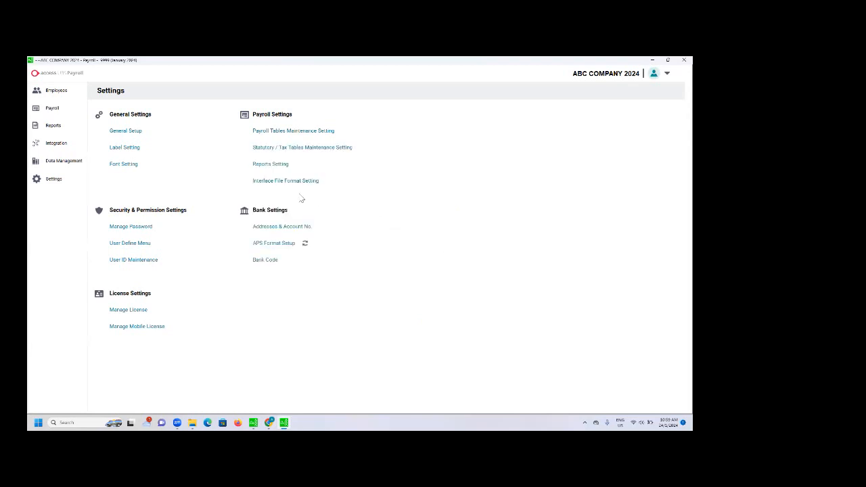
pyautogui.click(277, 244)
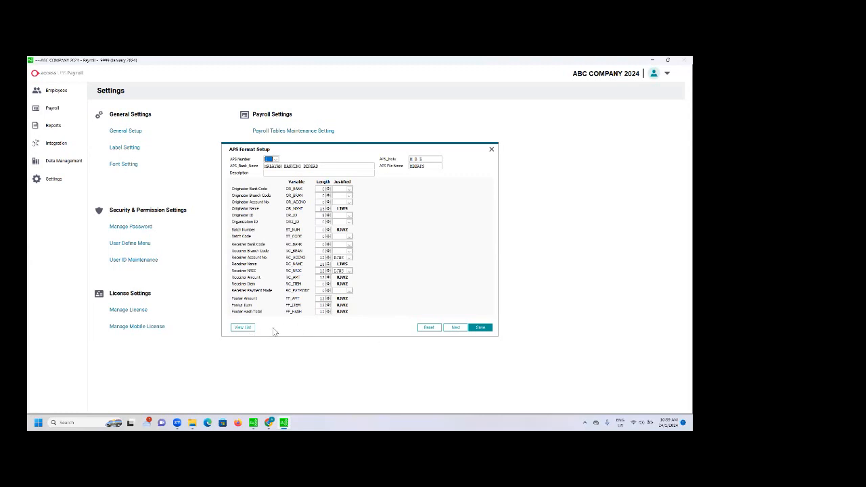
pyautogui.click(243, 327)
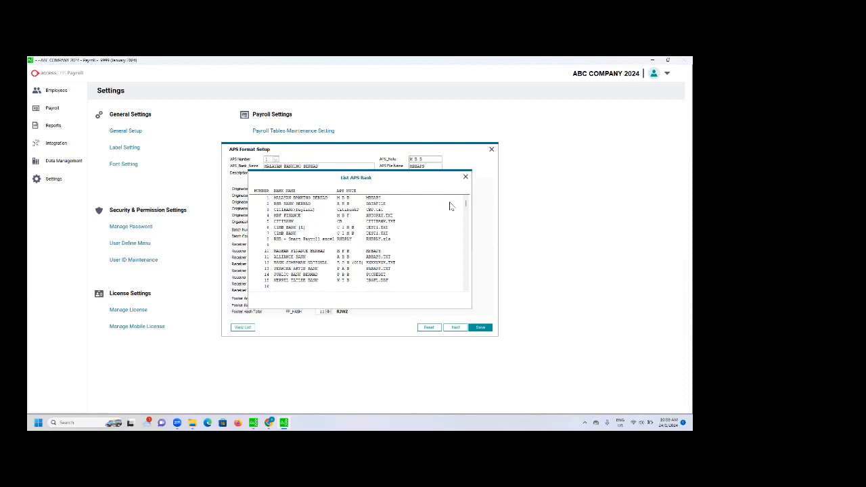
pyautogui.click(465, 177)
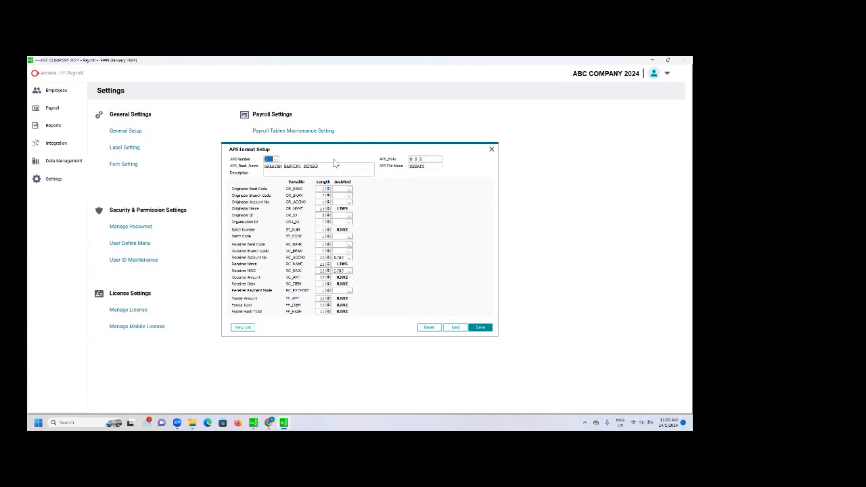
pyautogui.click(491, 150)
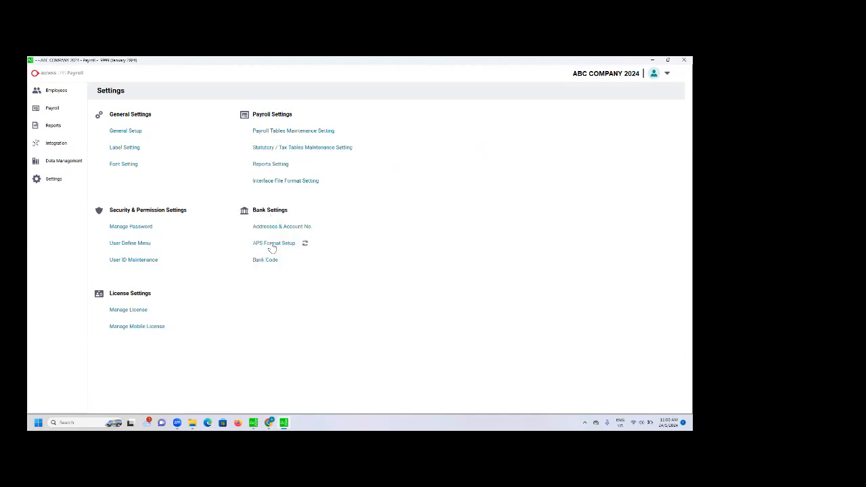
pyautogui.click(275, 161)
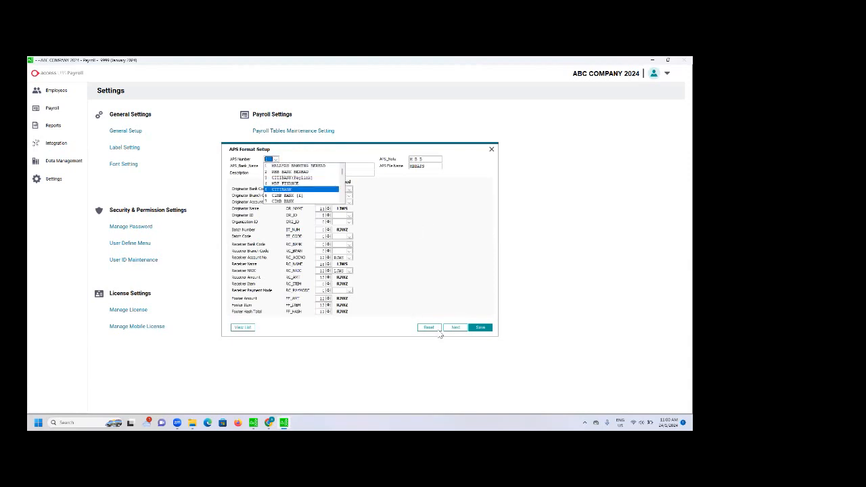
pyautogui.click(245, 331)
pyautogui.click(245, 329)
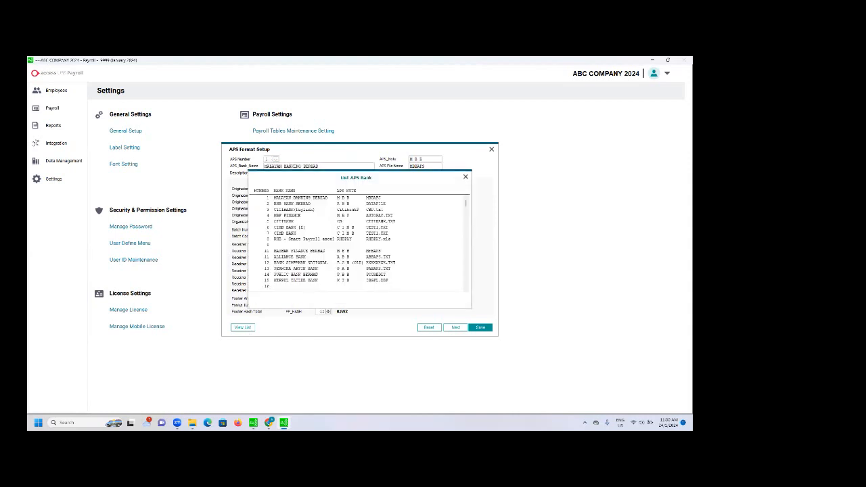
pyautogui.press('Escape')
pyautogui.press('Escape')
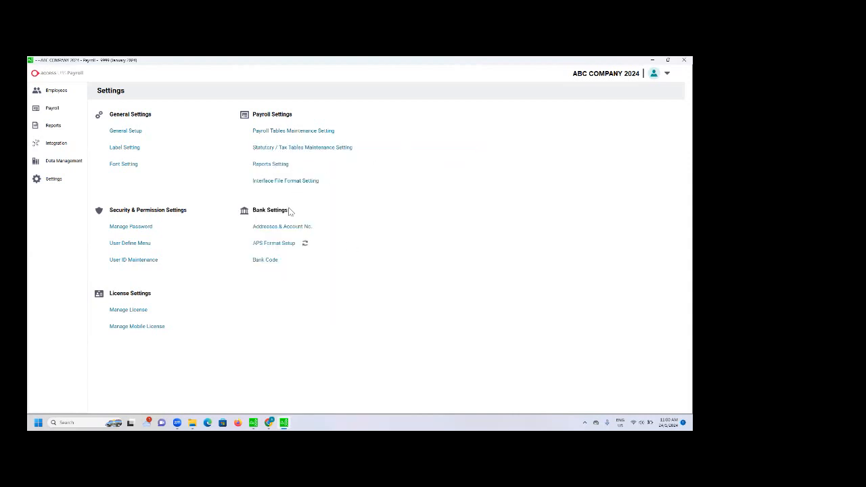
pyautogui.click(280, 228)
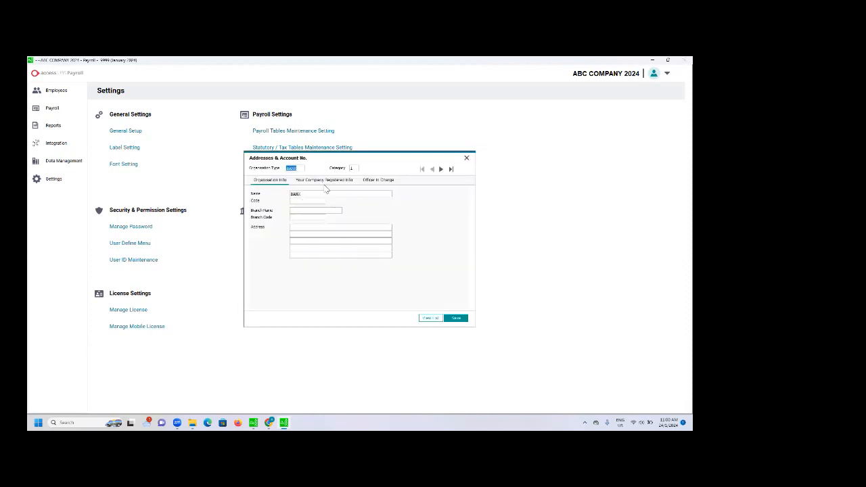
pyautogui.click(429, 318)
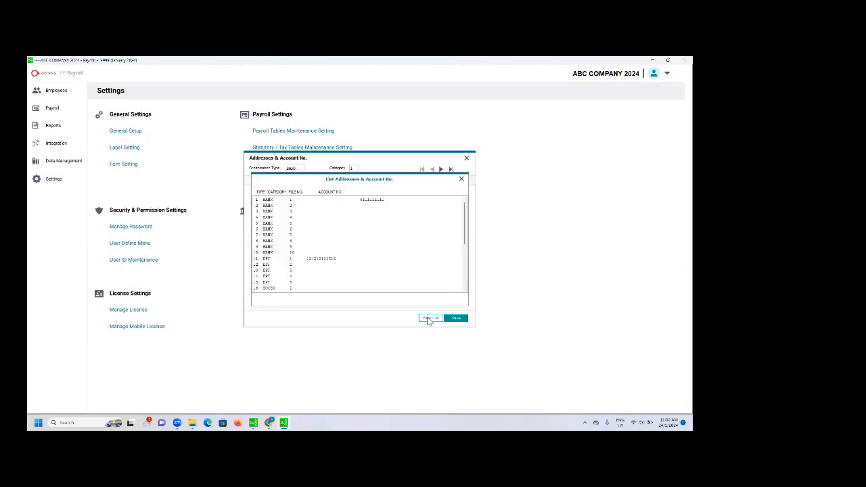
pyautogui.click(288, 253)
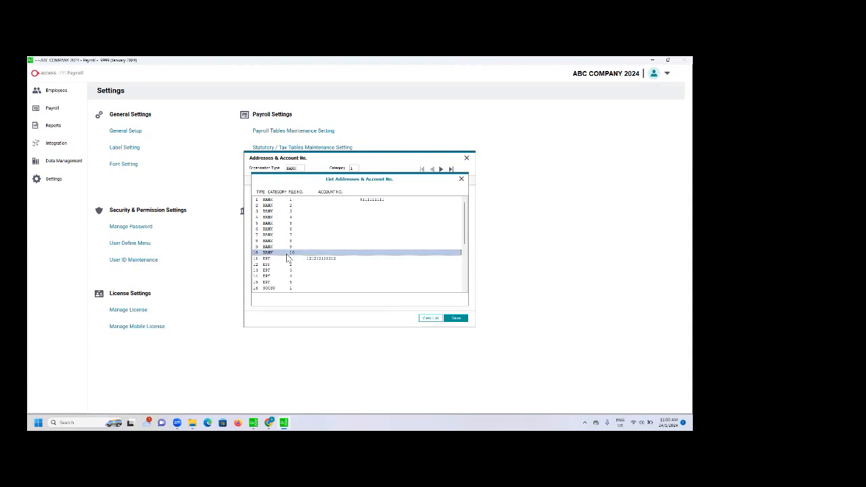
pyautogui.click(281, 289)
pyautogui.press('Down')
pyautogui.press('Down')
pyautogui.press('Down')
pyautogui.press('Down')
pyautogui.press('Down')
pyautogui.press('Down')
pyautogui.press('Down')
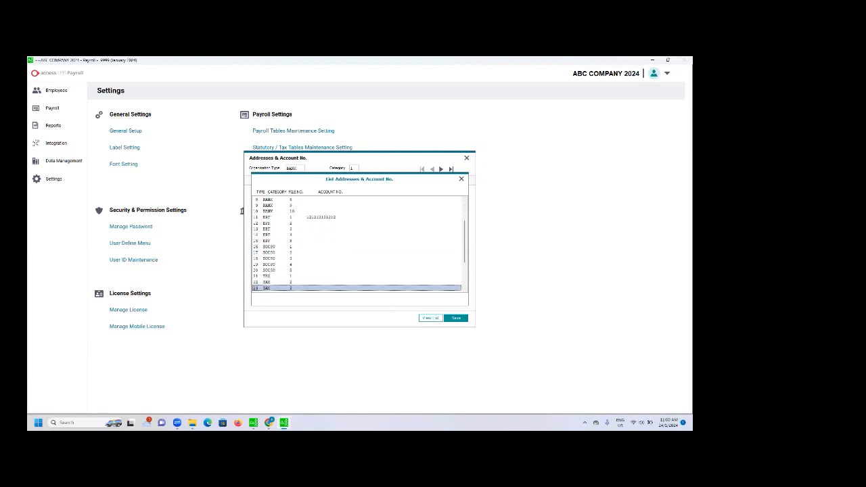
pyautogui.press('Up')
pyautogui.press('Up')
pyautogui.press('Up')
pyautogui.press('Down')
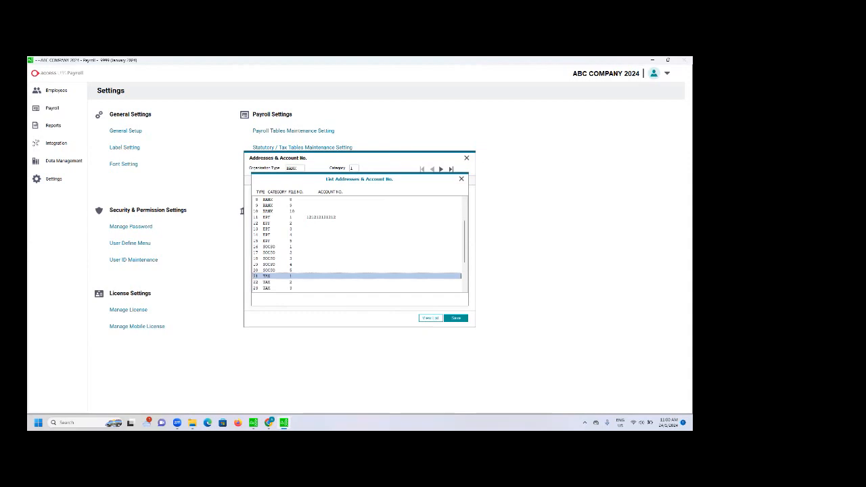
pyautogui.press('Down')
pyautogui.press('Down')
pyautogui.press('Down')
pyautogui.press('Down')
pyautogui.press('Down')
pyautogui.press('Down')
pyautogui.press('Down')
pyautogui.press('Down')
pyautogui.press('Down')
pyautogui.press('Down')
pyautogui.press('Up')
pyautogui.press('Up')
pyautogui.press('Up')
pyautogui.press('Down')
pyautogui.press('Down')
pyautogui.press('Up')
pyautogui.press('Up')
pyautogui.press('Down')
pyautogui.press('Down')
pyautogui.press('Down')
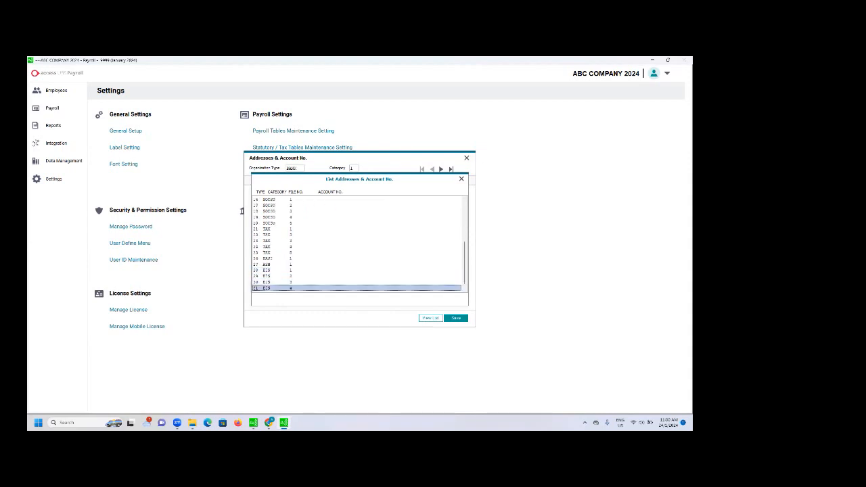
pyautogui.press('Up')
pyautogui.press('Up')
pyautogui.press('Up')
pyautogui.press('Up')
pyautogui.press('Up')
pyautogui.press('Up')
pyautogui.press('Up')
pyautogui.press('Up')
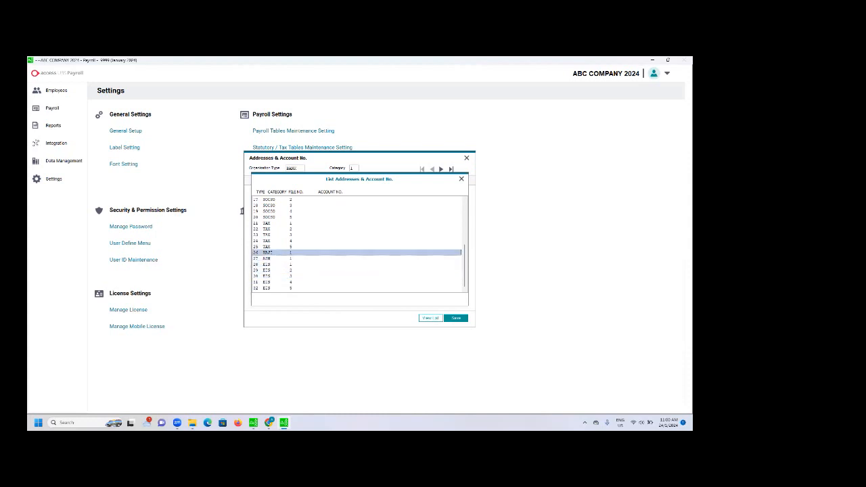
pyautogui.press('Down')
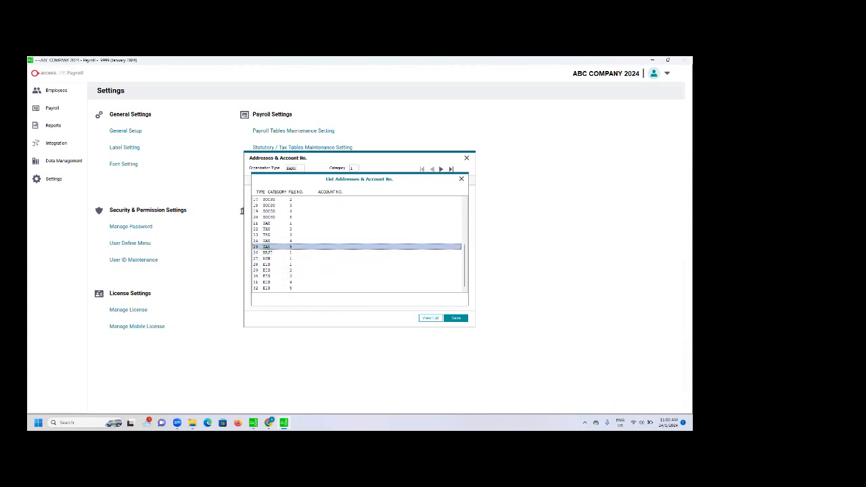
pyautogui.press('Up')
pyautogui.press('Up')
pyautogui.press('Up')
pyautogui.press('Up')
pyautogui.press('Up')
pyautogui.press('Up')
pyautogui.press('Down')
pyautogui.press('Down')
pyautogui.press('Down')
pyautogui.press('Down')
pyautogui.press('Down')
pyautogui.press('Down')
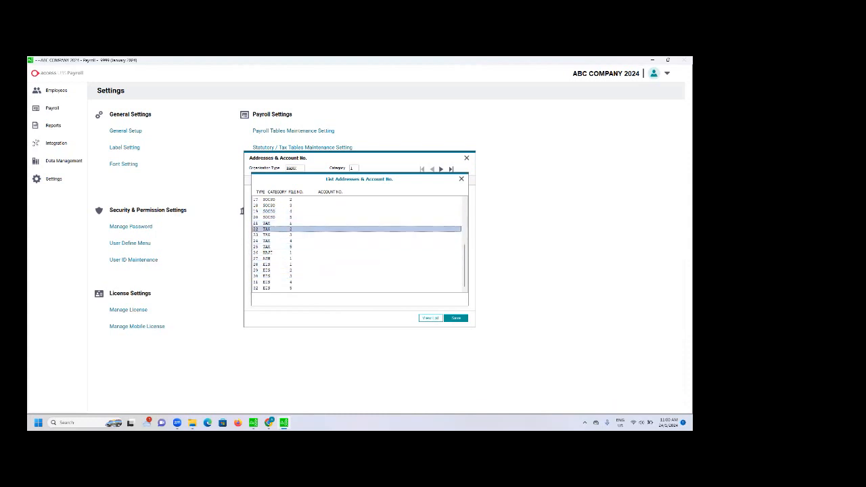
pyautogui.press('Up')
pyautogui.press('Up')
pyautogui.press('Up')
pyautogui.press('Up')
pyautogui.press('Up')
pyautogui.press('Up')
pyautogui.press('Up')
pyautogui.press('Up')
pyautogui.press('Up')
pyautogui.press('Up')
pyautogui.press('Up')
pyautogui.press('Up')
pyautogui.press('Up')
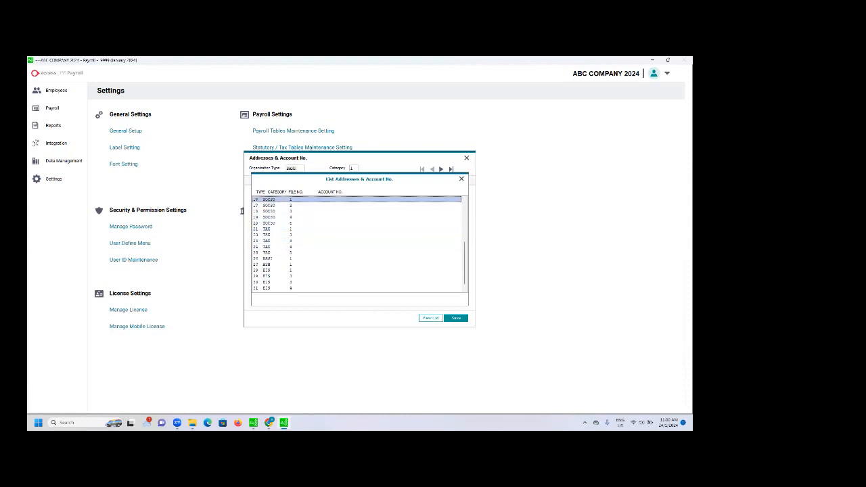
pyautogui.press('Escape')
pyautogui.press('Escape')
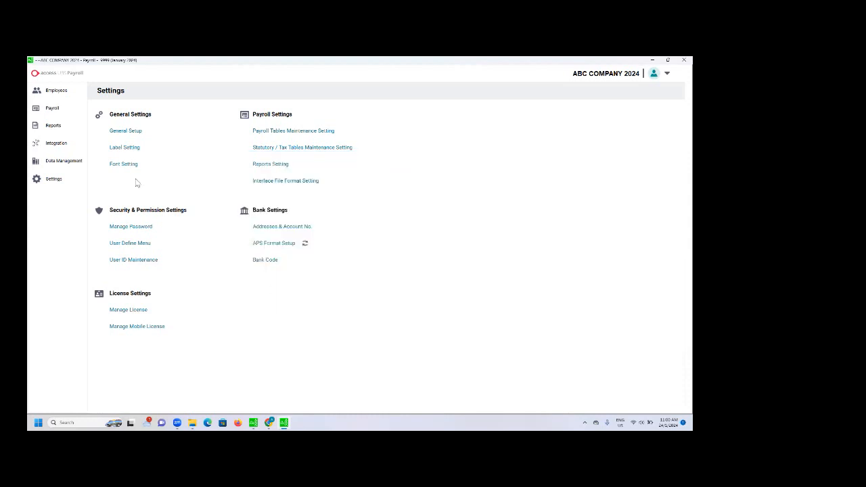
# Generate and preview the January 2024 EPF Borang A report, then cancel printing.
pyautogui.click(56, 130)
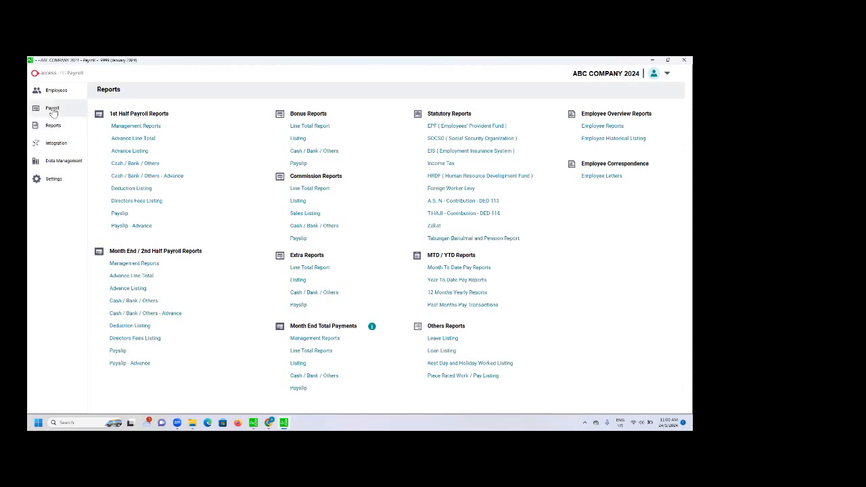
pyautogui.click(53, 109)
pyautogui.click(518, 111)
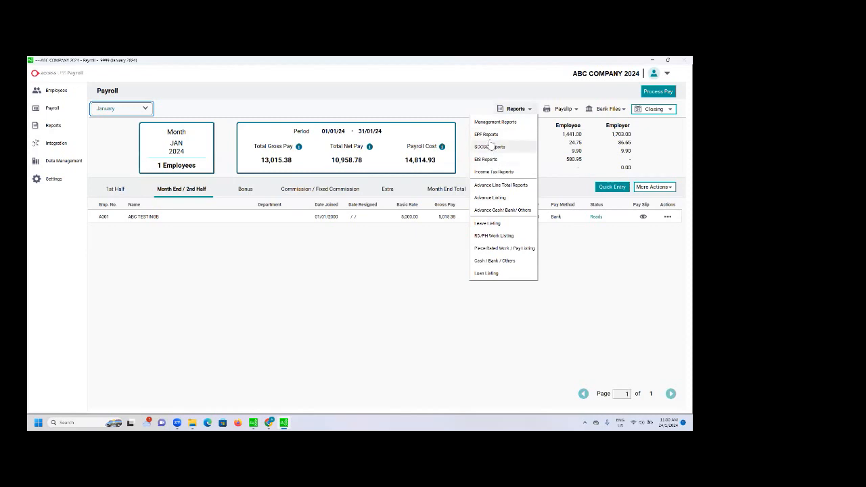
pyautogui.click(490, 134)
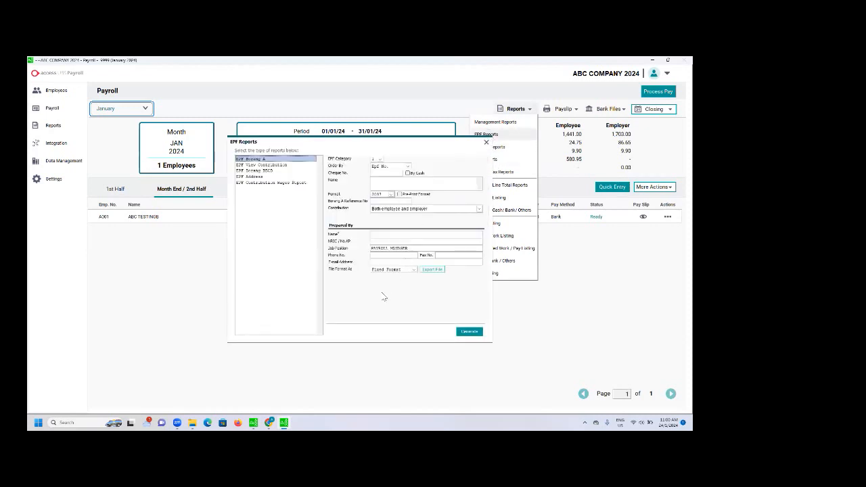
pyautogui.click(470, 332)
pyautogui.click(360, 223)
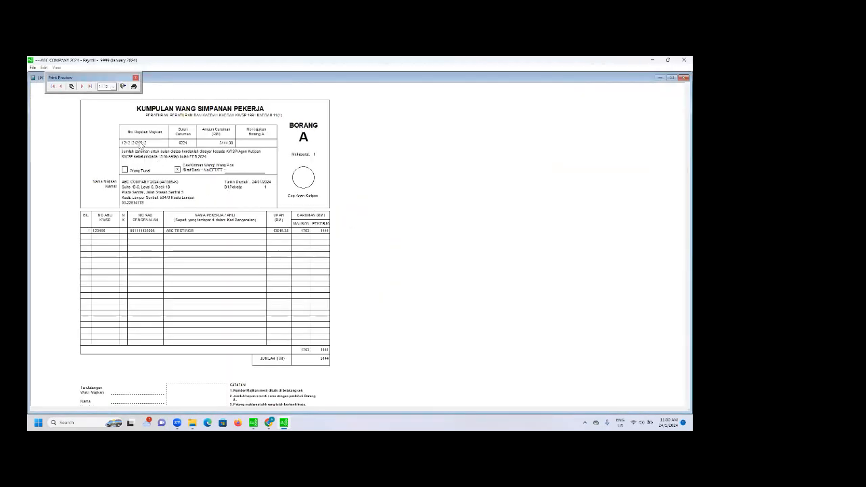
pyautogui.press('Escape')
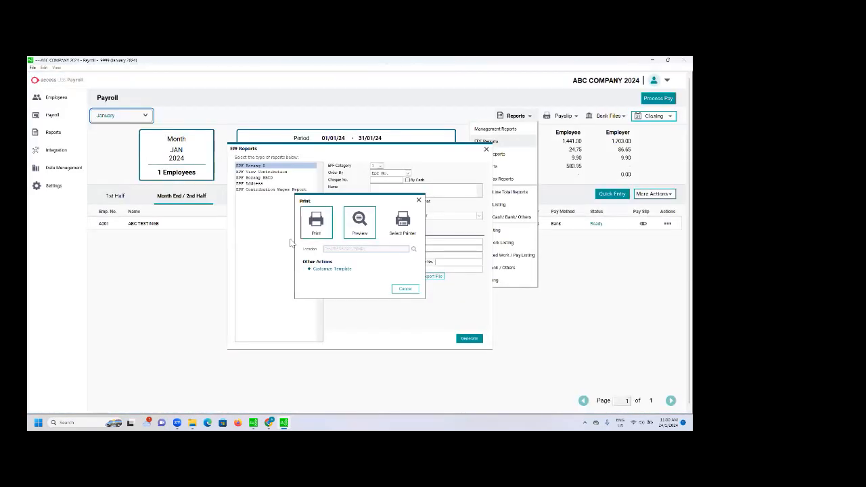
pyautogui.scroll(-1, 398, 296)
pyautogui.click(400, 289)
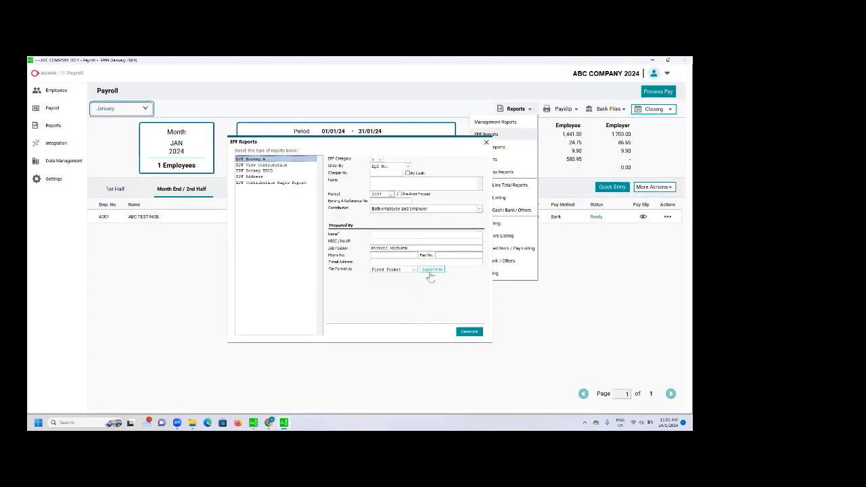
# Try the EPF contribution export, keep the Fixed Format file format, and select EPF Borang BSCD.
pyautogui.click(431, 270)
pyautogui.click(383, 259)
pyautogui.click(413, 270)
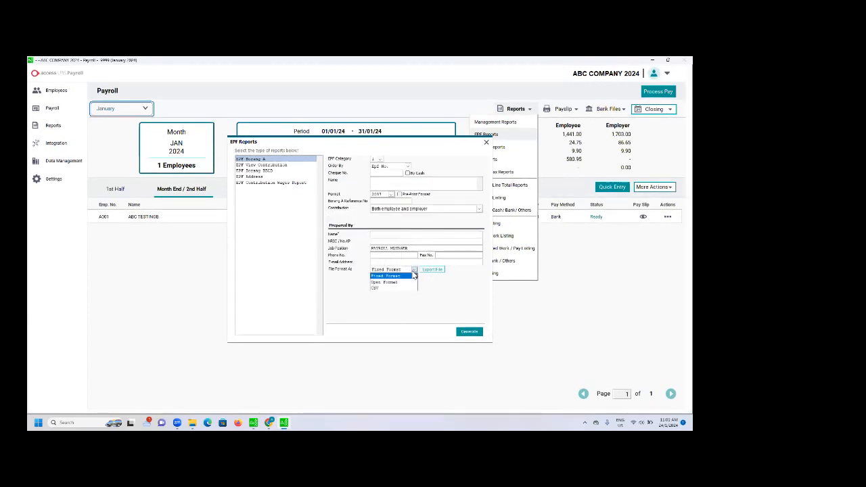
pyautogui.click(390, 306)
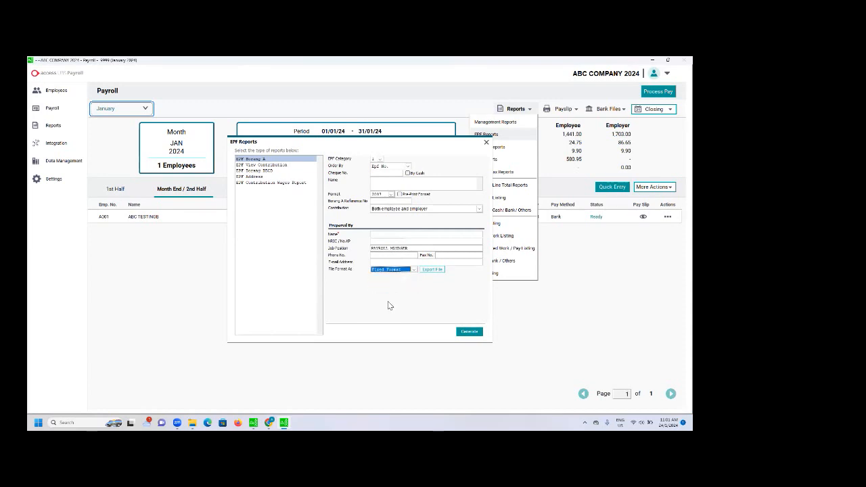
pyautogui.click(257, 170)
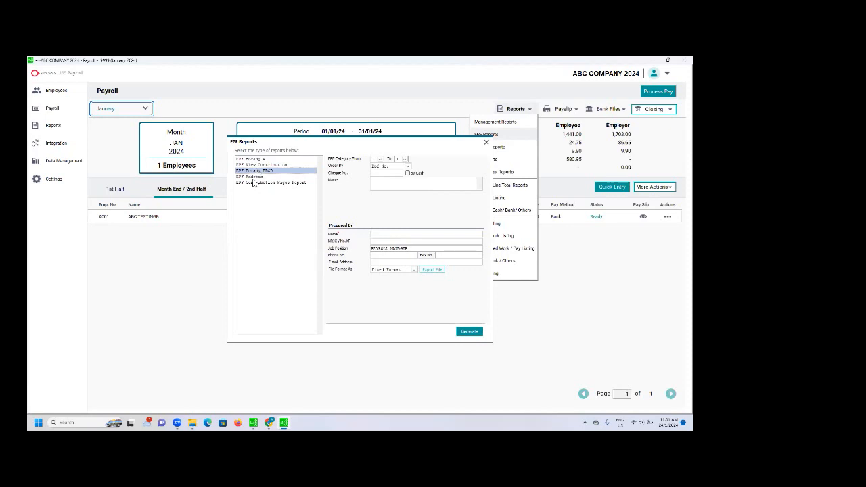
# Generate the EPF Address listing and export it to a folder on drive C.
pyautogui.click(258, 165)
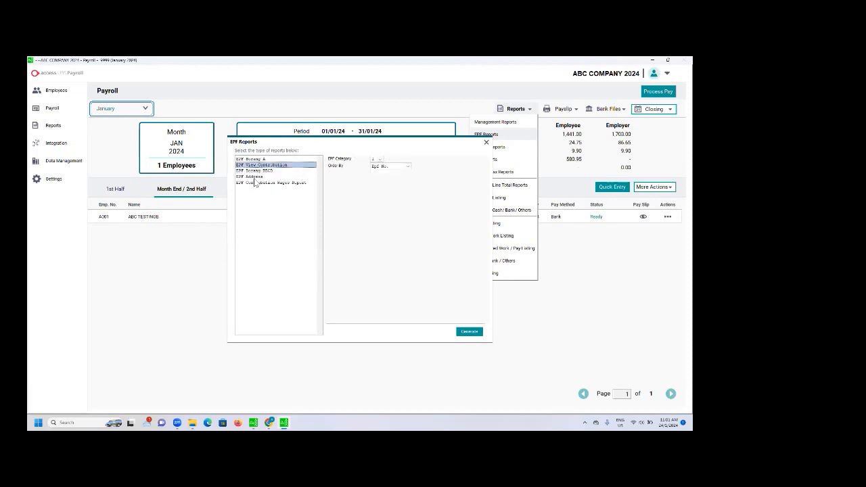
pyautogui.click(255, 182)
pyautogui.click(253, 176)
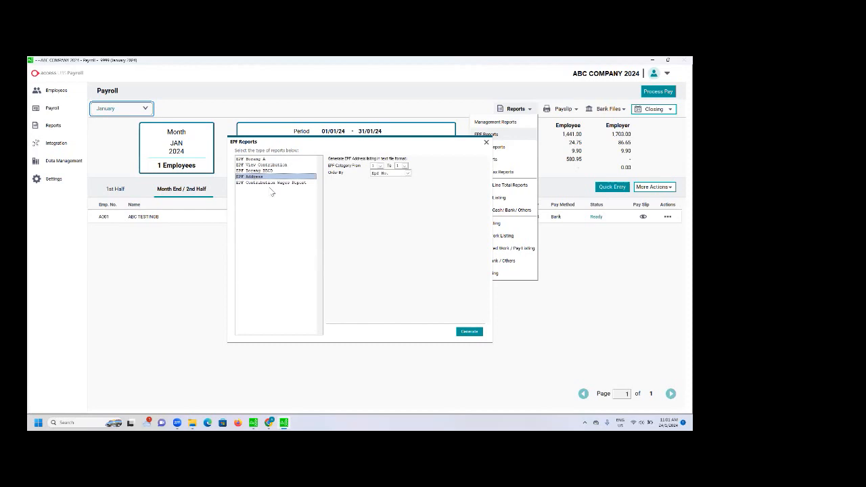
pyautogui.click(467, 331)
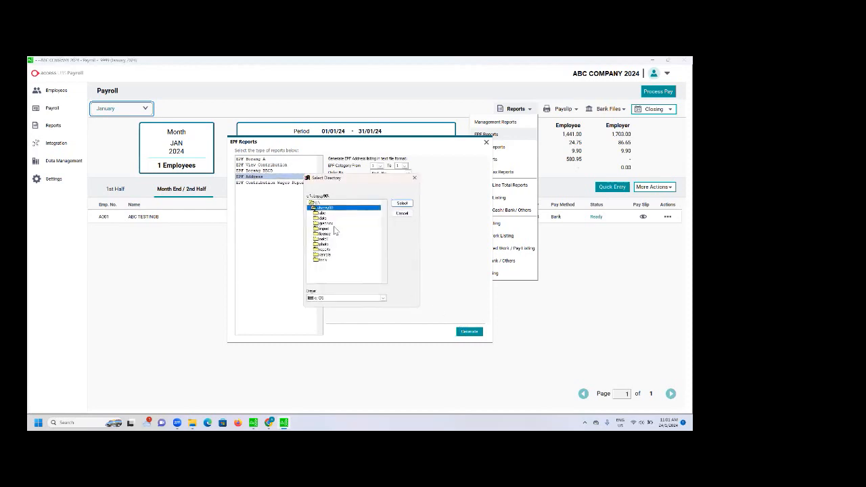
pyautogui.doubleClick(314, 203)
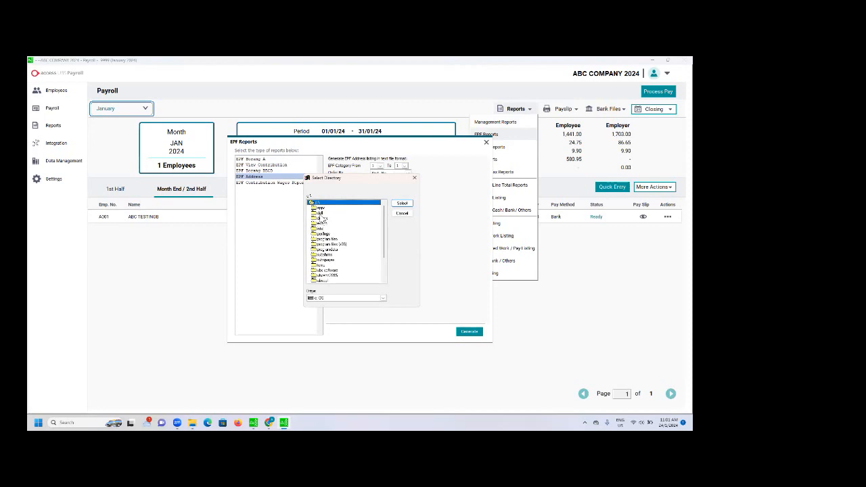
pyautogui.click(326, 265)
pyautogui.click(402, 203)
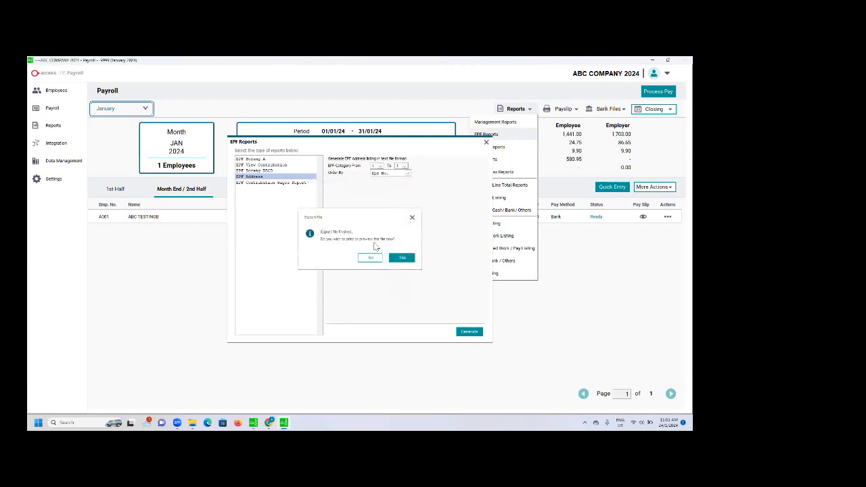
# Preview the EPF Address listing, cancel printing, and close the EPF Reports window.
pyautogui.click(399, 258)
pyautogui.click(360, 215)
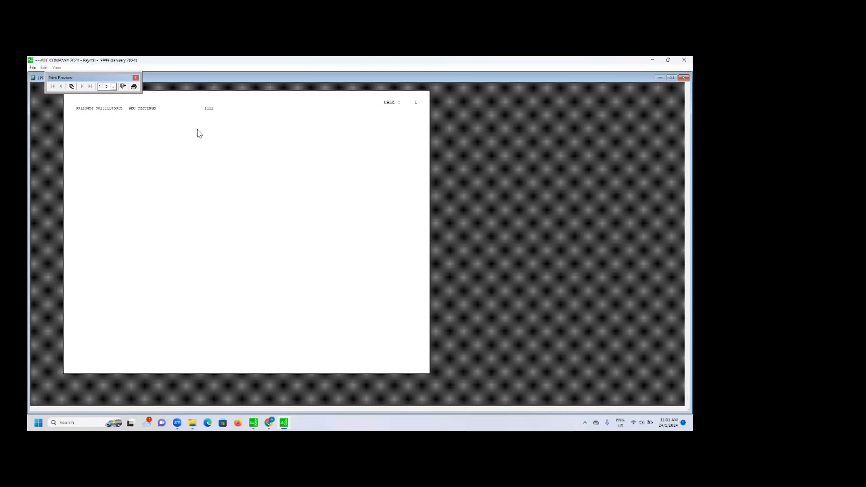
pyautogui.click(123, 97)
pyautogui.click(121, 95)
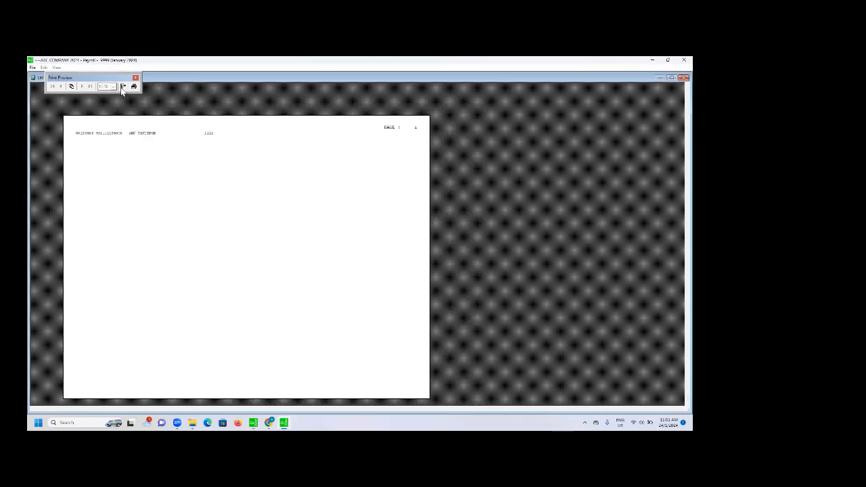
pyautogui.click(121, 87)
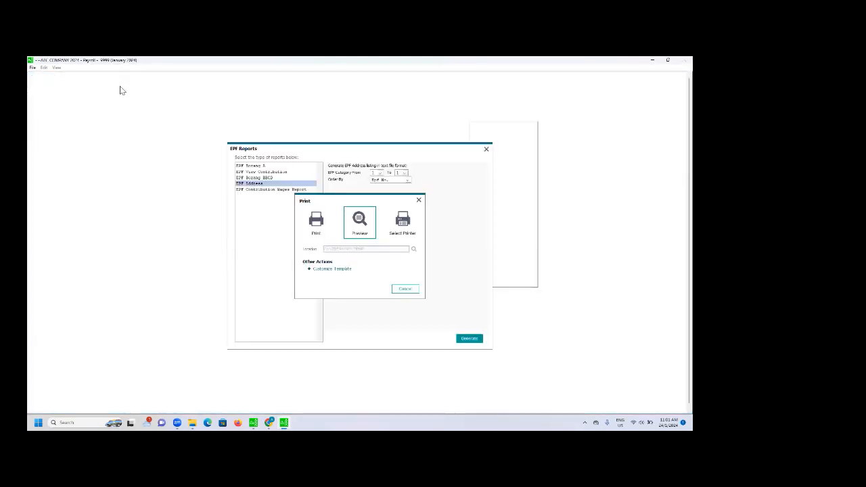
pyautogui.click(404, 289)
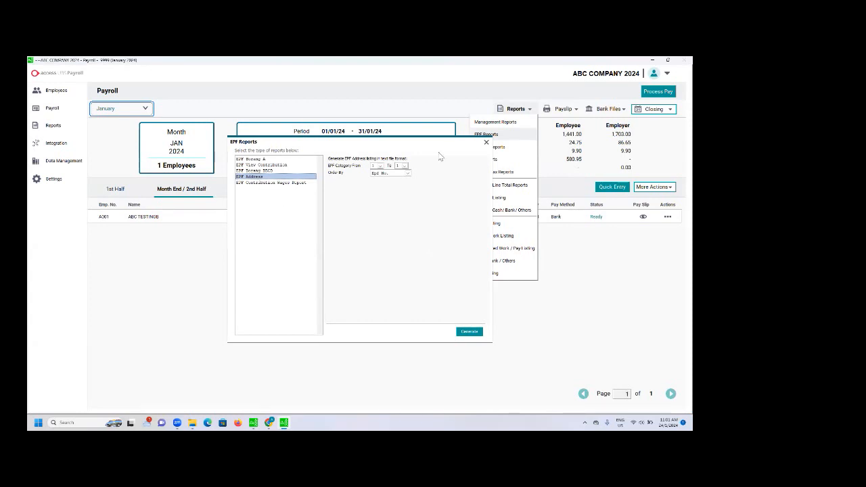
pyautogui.click(487, 143)
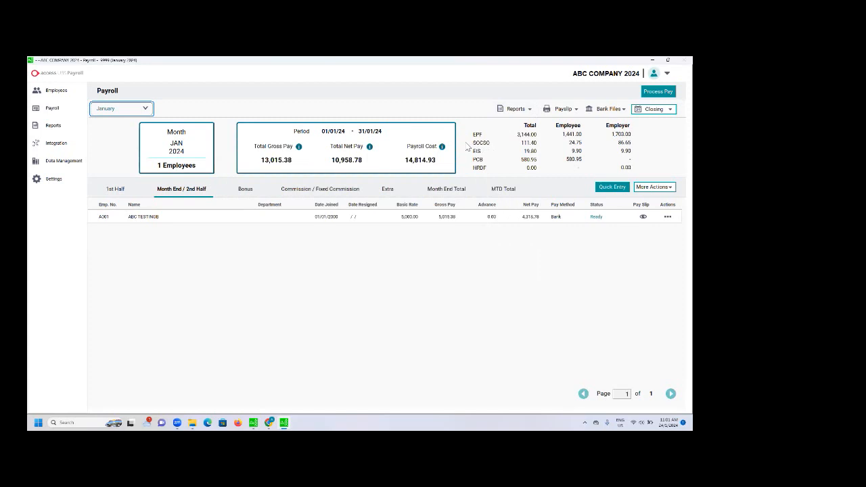
pyautogui.click(515, 111)
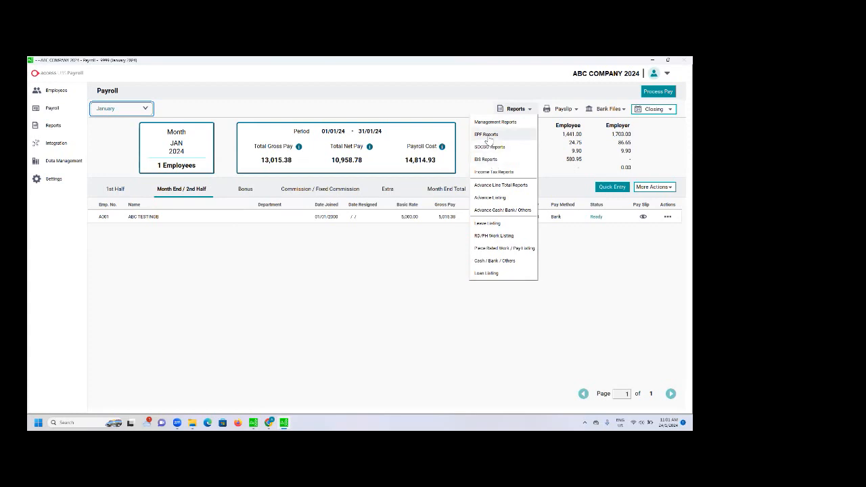
# Generate the January 2024 SOCSO Borang 8A form, preview it, and close the SOCSO windows.
pyautogui.click(489, 135)
pyautogui.click(486, 143)
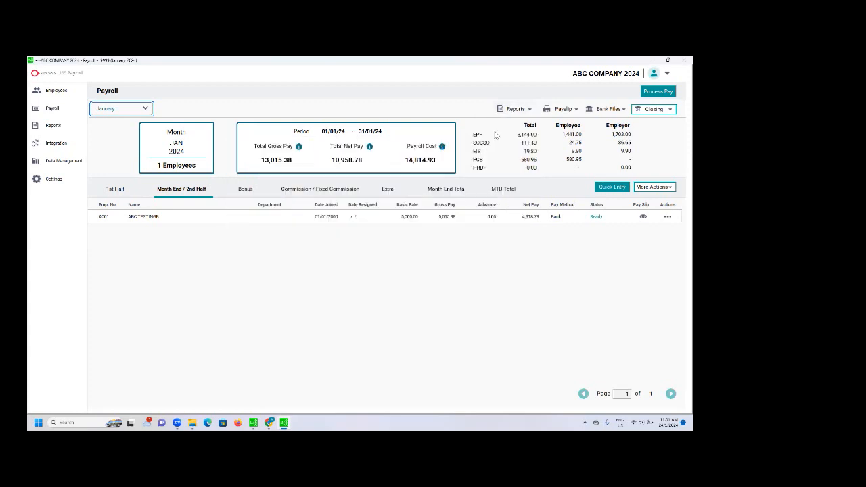
pyautogui.click(515, 109)
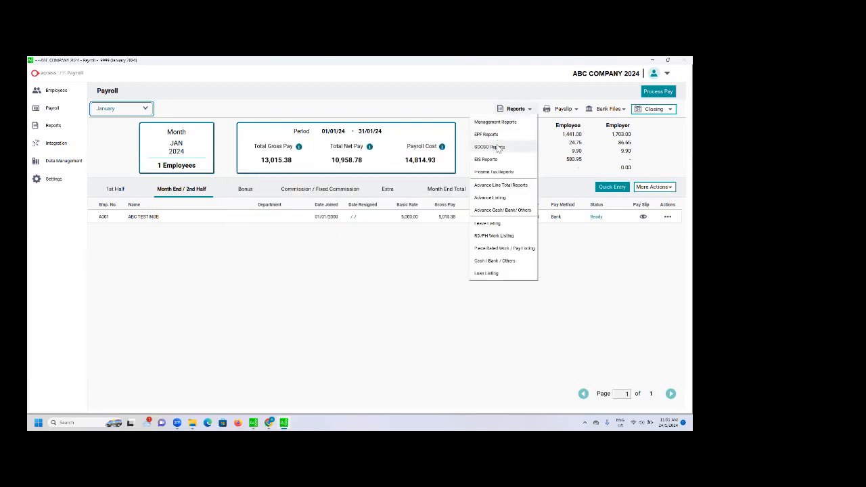
pyautogui.click(496, 147)
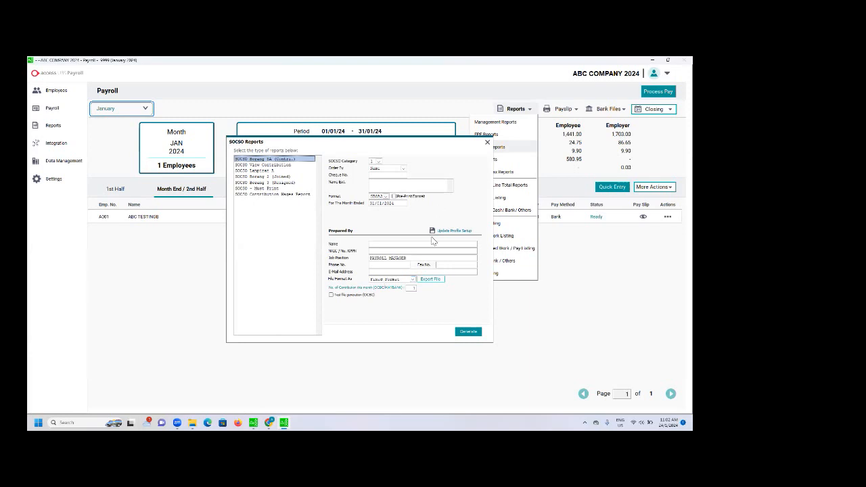
pyautogui.click(460, 334)
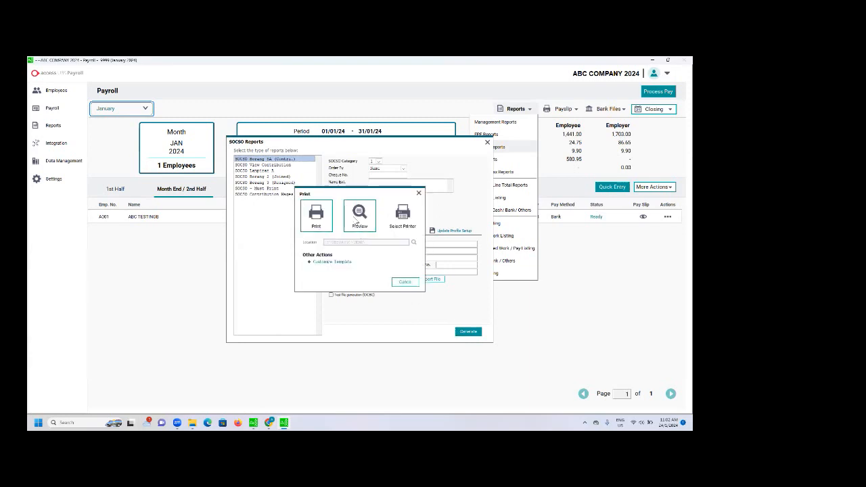
pyautogui.click(357, 223)
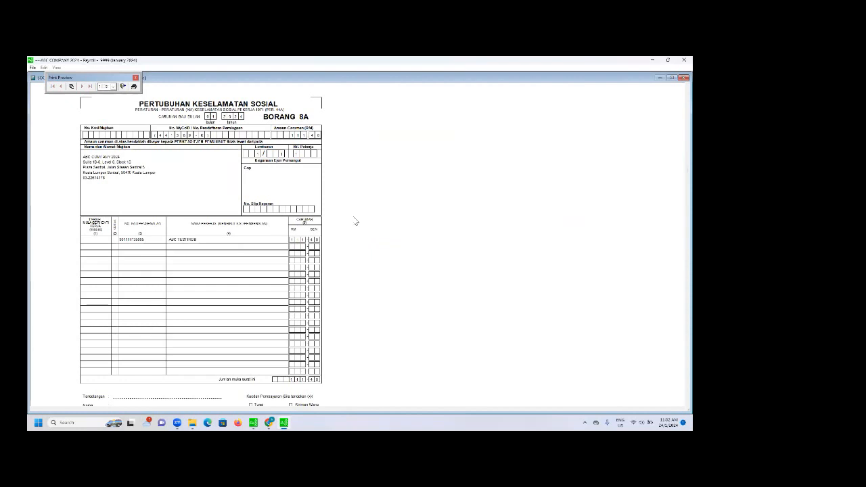
pyautogui.press('Escape')
pyautogui.press('Escape')
pyautogui.press('Escape')
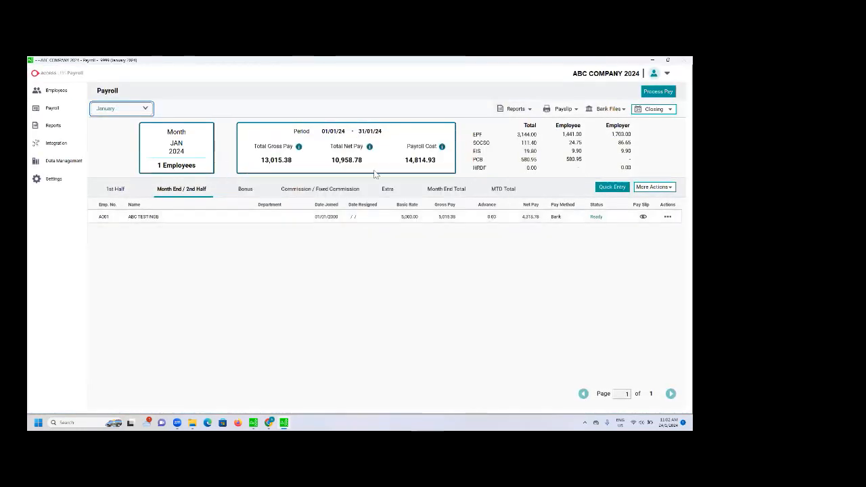
pyautogui.click(516, 111)
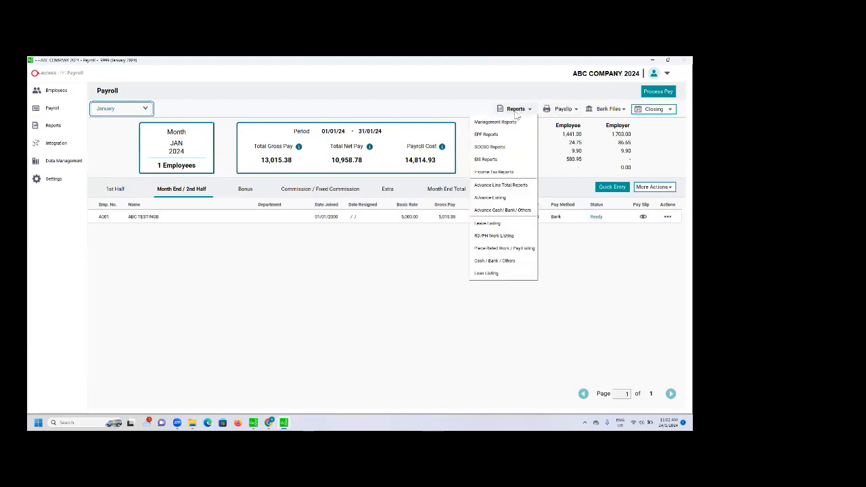
# Generate the EIS Contribution Wages Report in Excel, review it, and close it without saving.
pyautogui.click(493, 160)
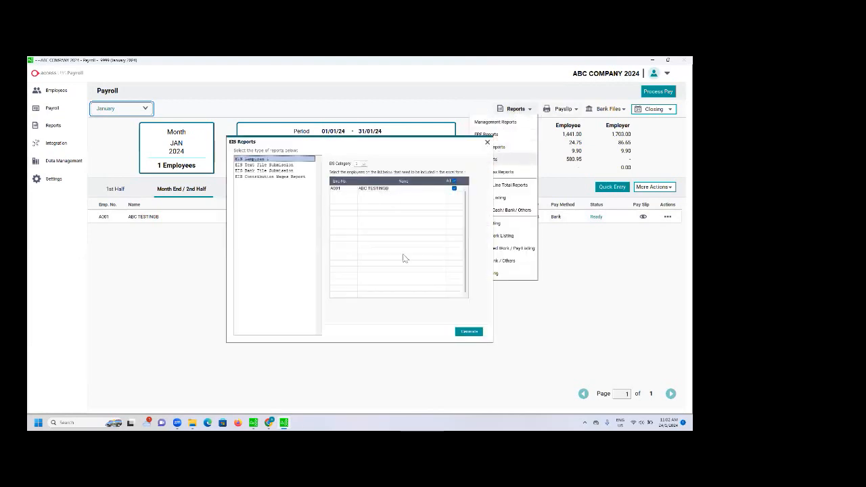
pyautogui.click(278, 177)
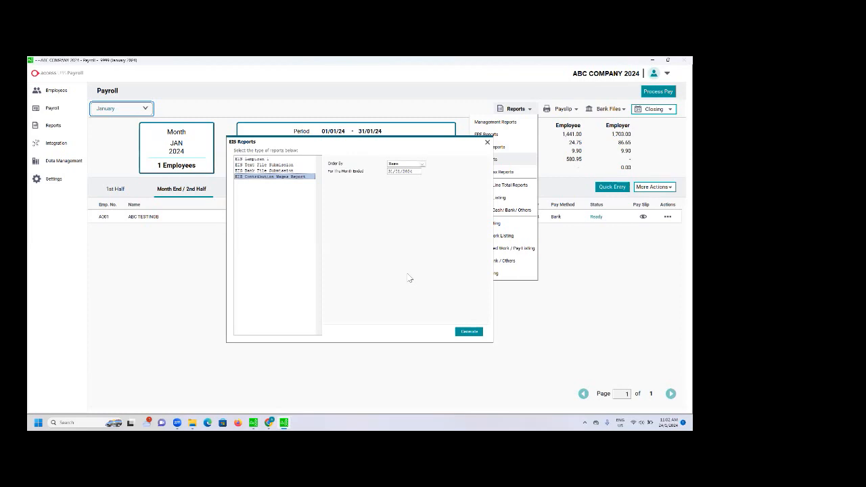
pyautogui.click(468, 332)
pyautogui.click(298, 422)
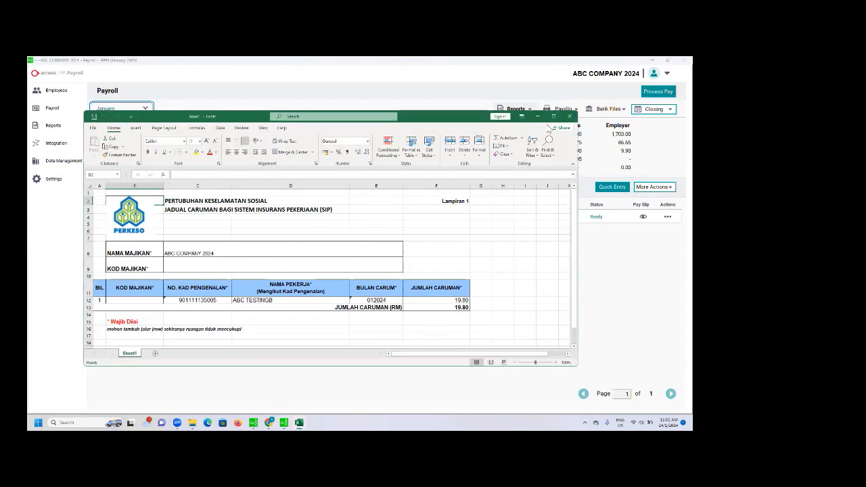
pyautogui.click(570, 116)
pyautogui.click(359, 246)
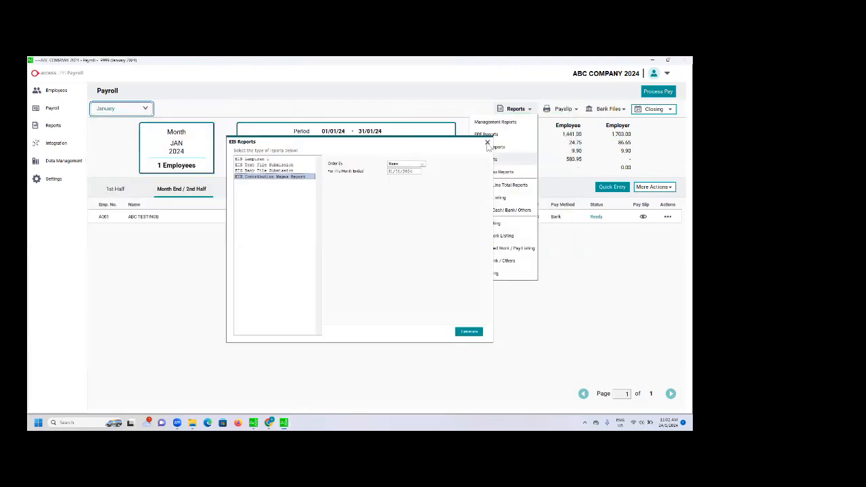
pyautogui.click(487, 144)
pyautogui.click(516, 108)
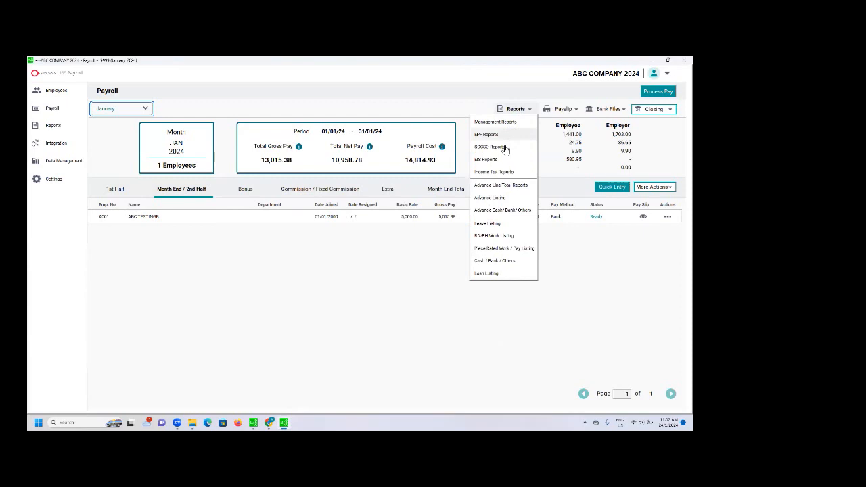
# Generate and preview the CP39 - Monthly tax report, then close it without printing.
pyautogui.click(500, 171)
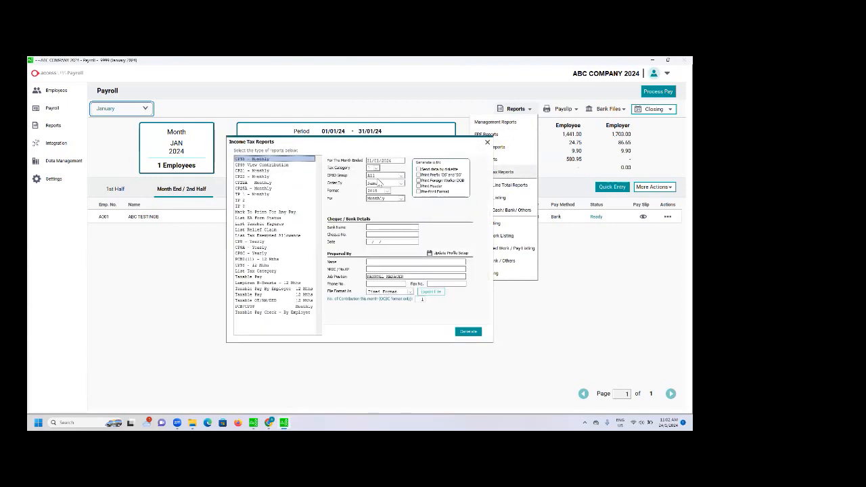
pyautogui.click(252, 266)
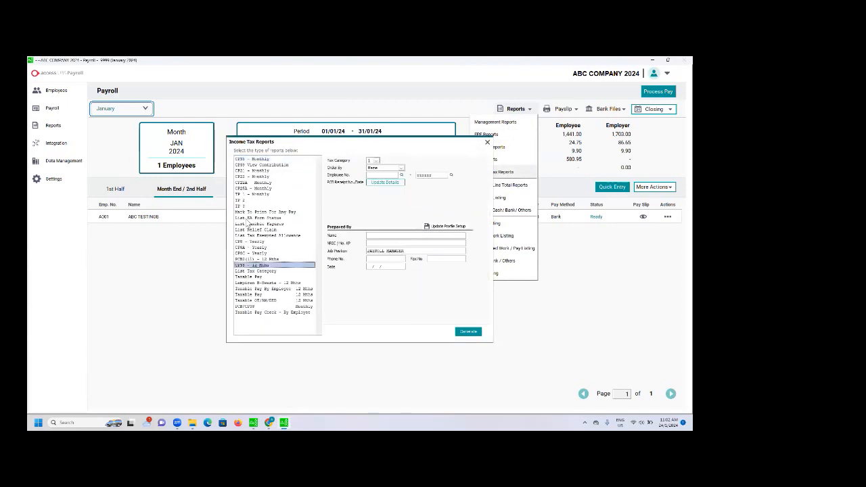
pyautogui.click(263, 160)
pyautogui.click(465, 333)
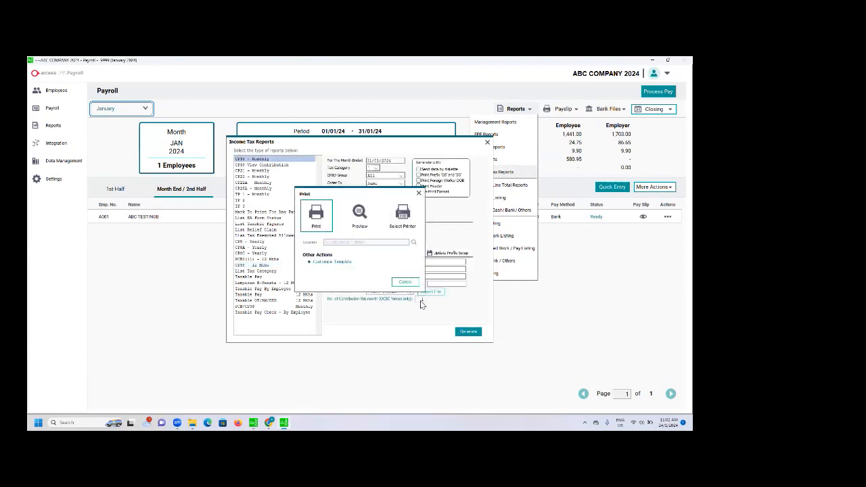
pyautogui.click(360, 226)
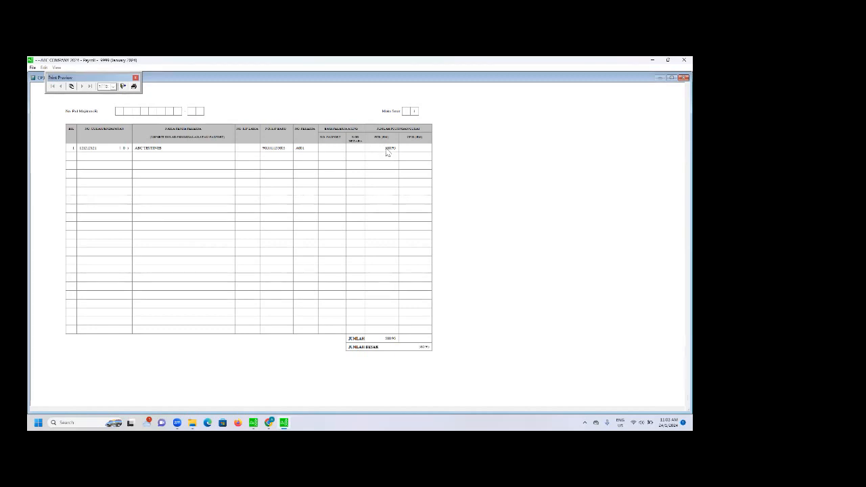
pyautogui.press('Escape')
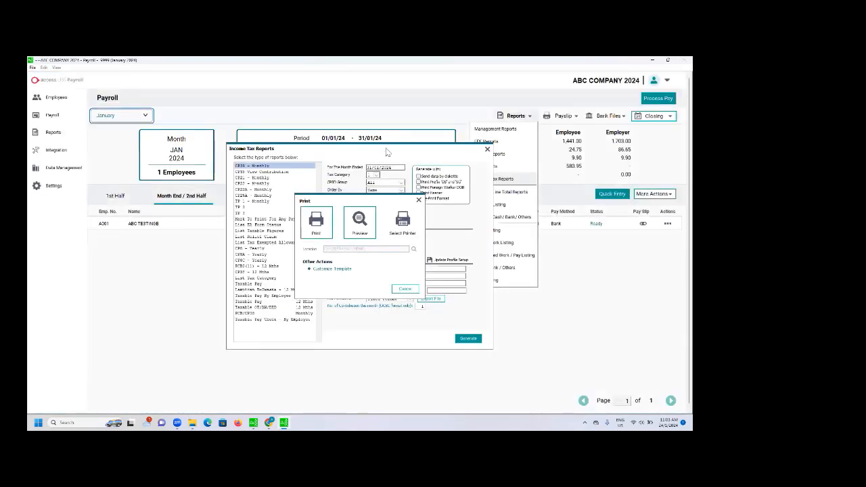
pyautogui.press('Escape')
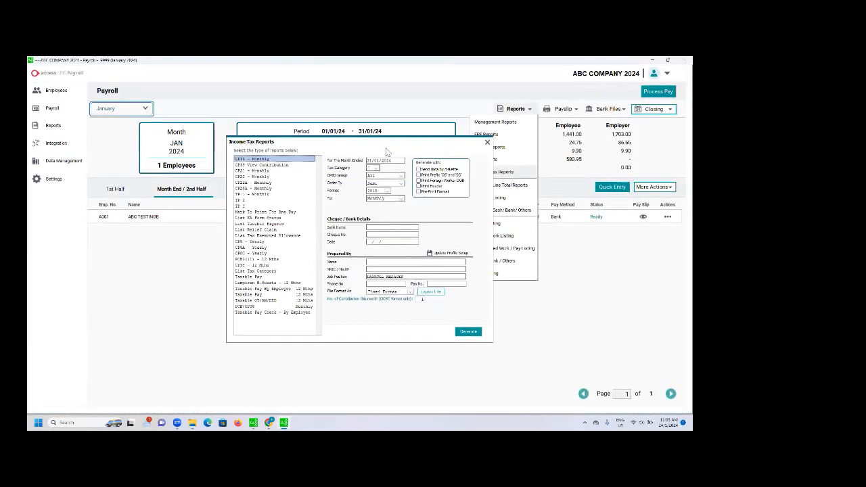
# Generate the CP8A - Yearly EA form, view it, and close the Income Tax Reports window.
pyautogui.click(243, 242)
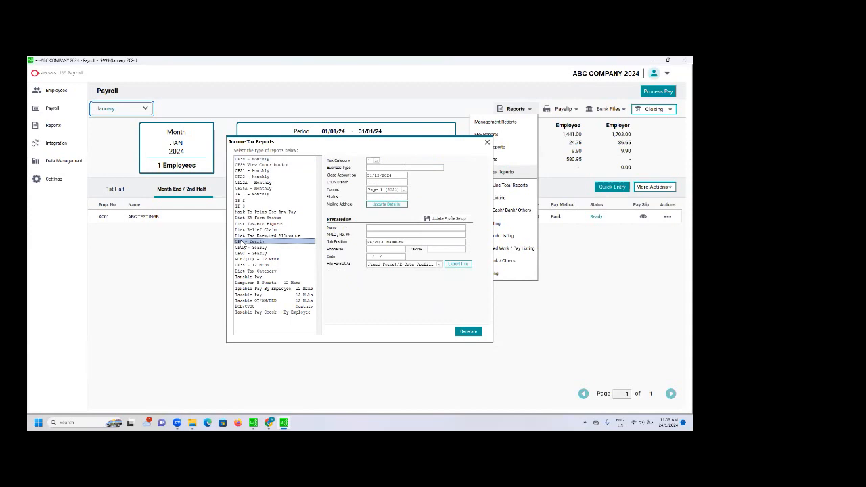
pyautogui.click(242, 248)
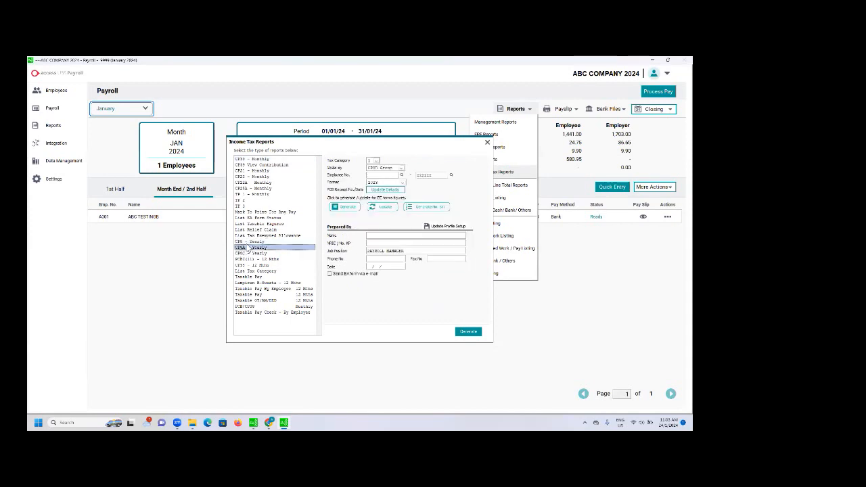
pyautogui.press('Up')
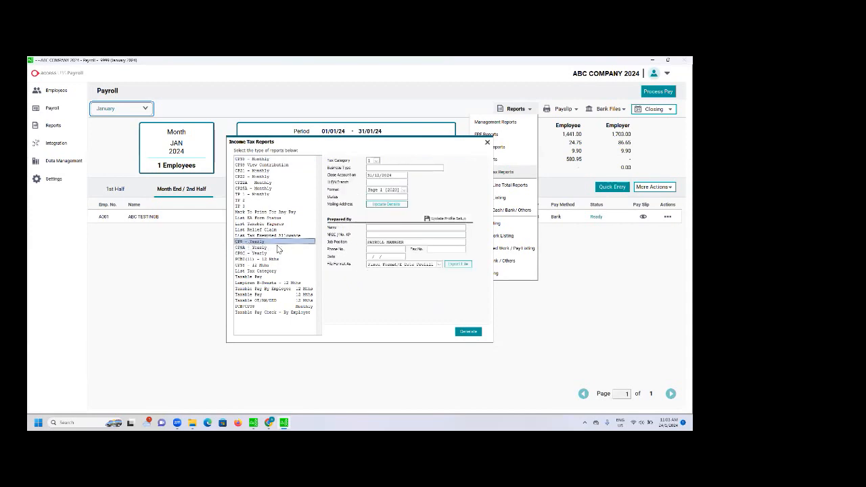
pyautogui.click(280, 248)
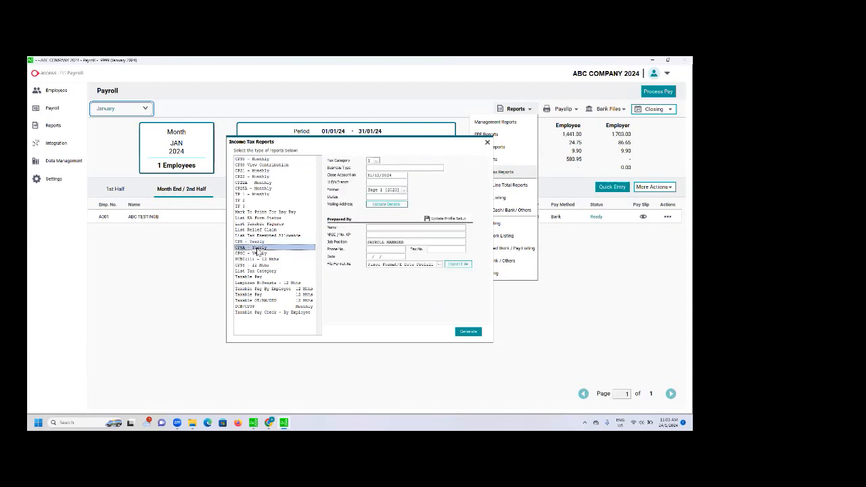
pyautogui.click(468, 331)
pyautogui.click(380, 304)
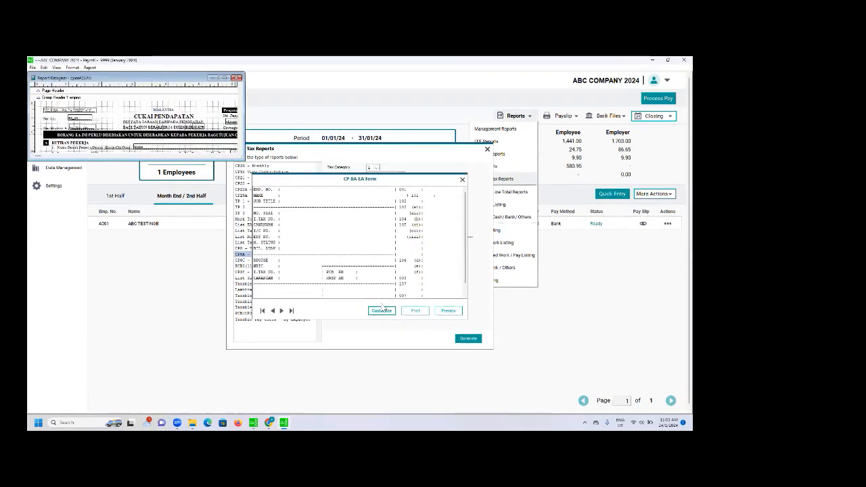
pyautogui.click(236, 78)
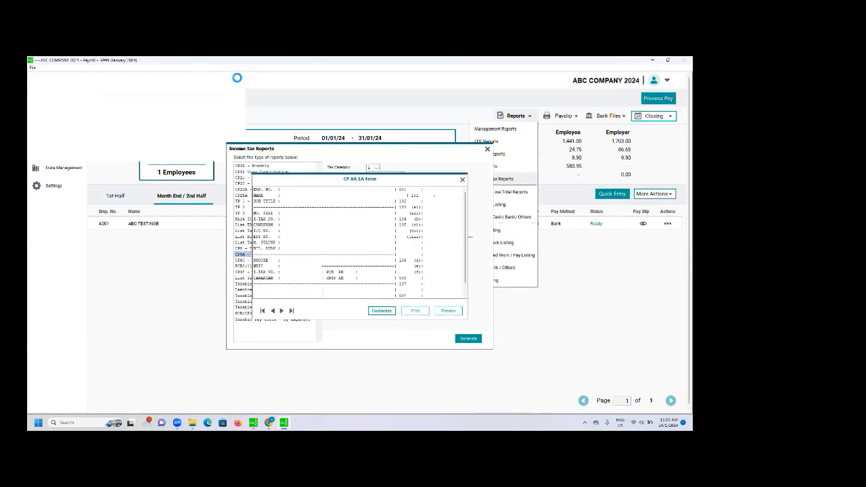
pyautogui.click(448, 305)
pyautogui.press('Escape')
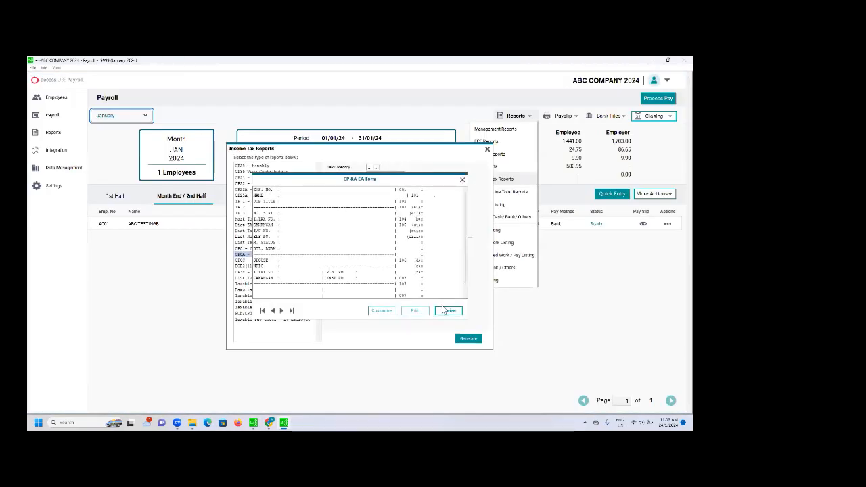
pyautogui.click(463, 180)
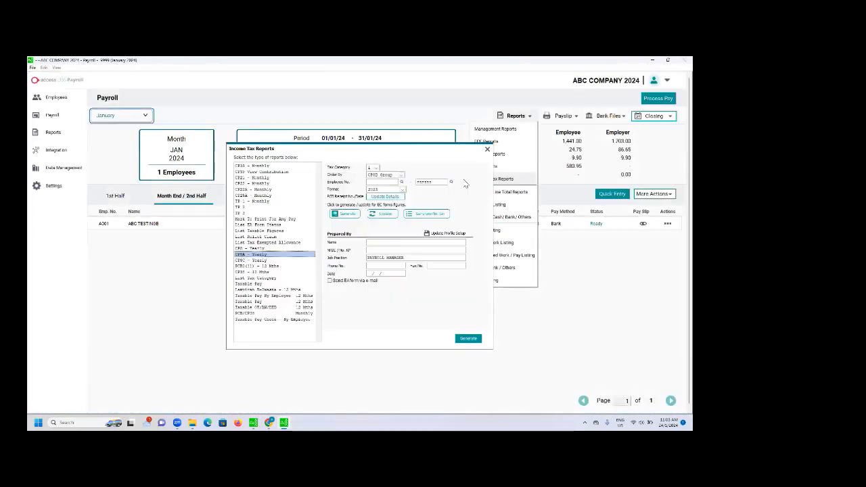
pyautogui.click(487, 148)
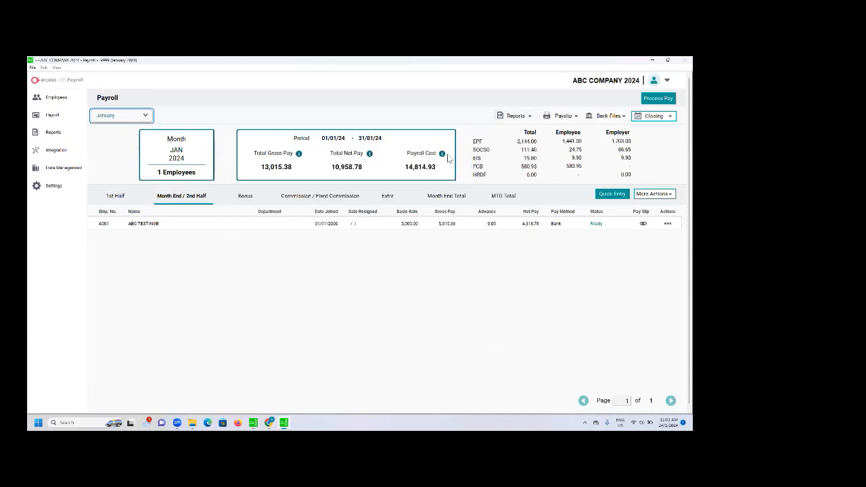
pyautogui.click(65, 136)
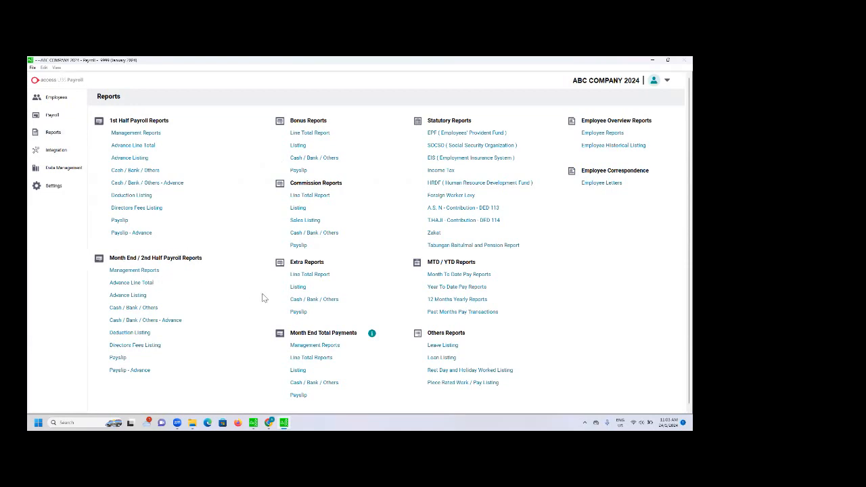
pyautogui.click(440, 288)
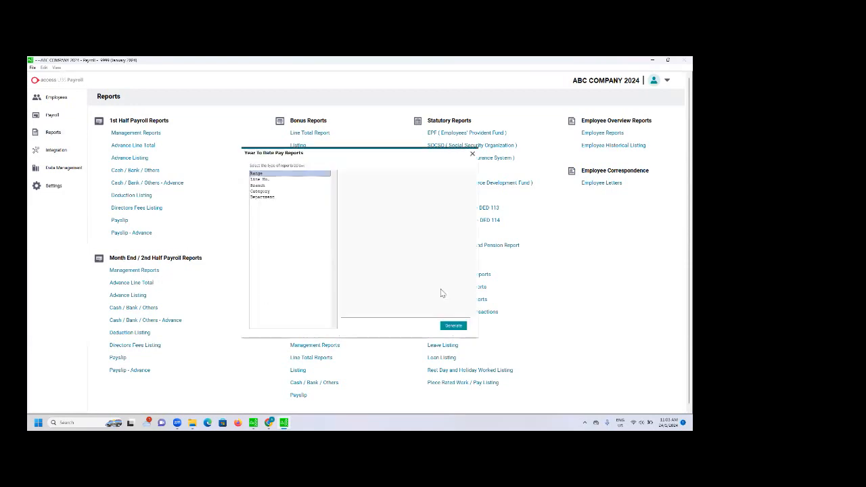
pyautogui.click(452, 326)
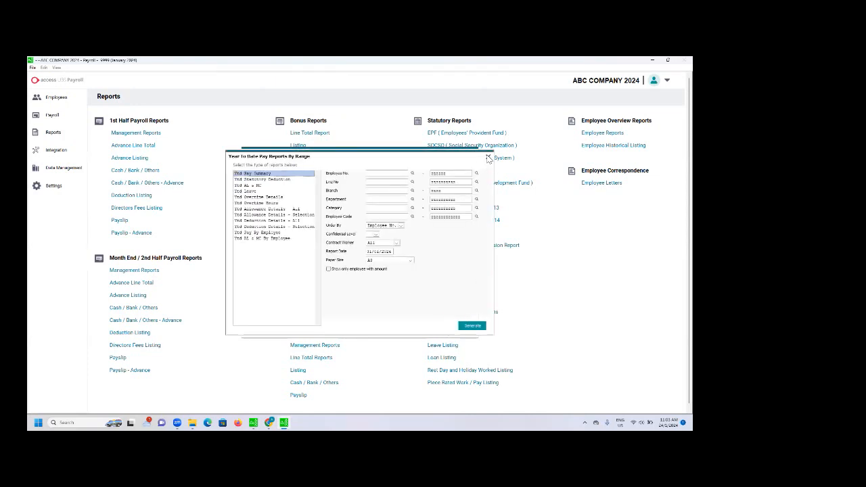
pyautogui.click(488, 158)
pyautogui.click(473, 155)
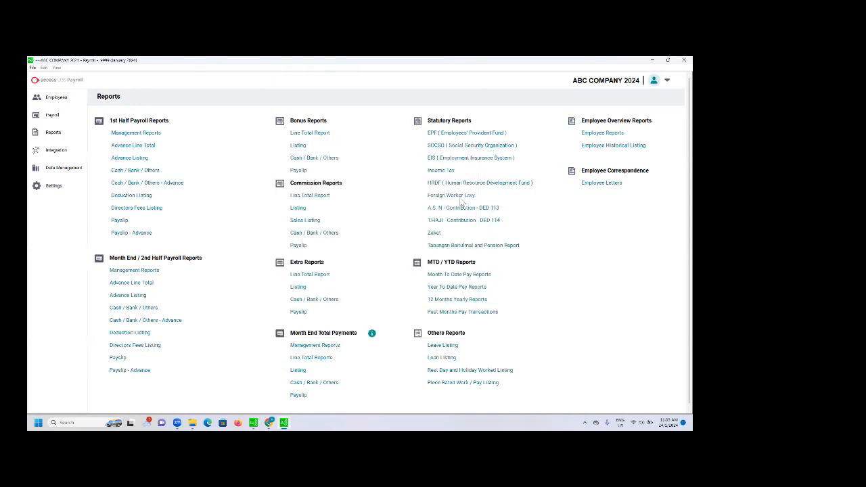
pyautogui.click(438, 300)
pyautogui.click(468, 335)
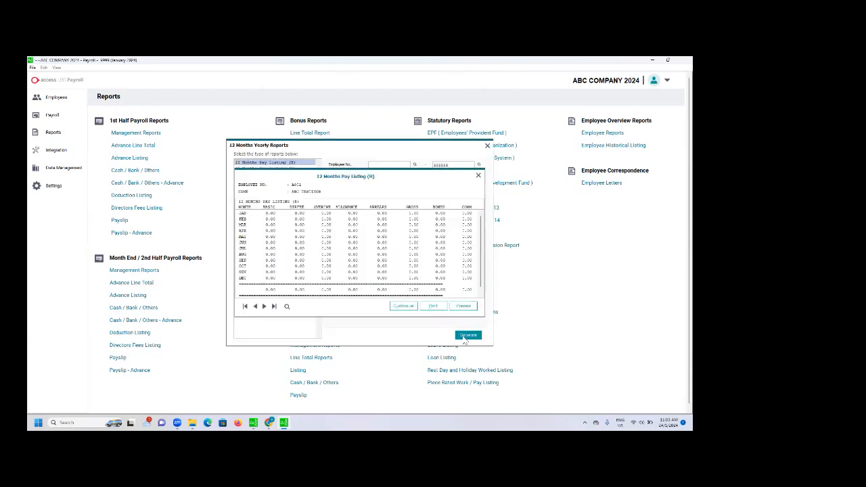
pyautogui.click(463, 306)
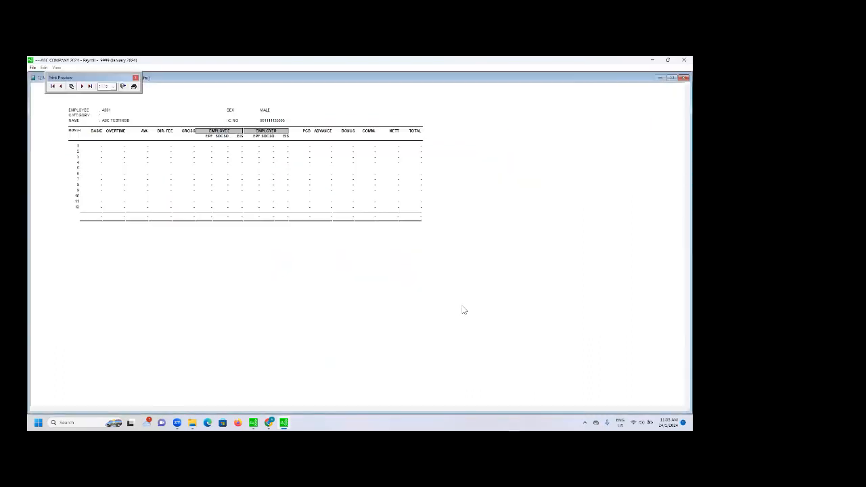
pyautogui.press('Escape')
pyautogui.press('Escape')
pyautogui.press('Escape')
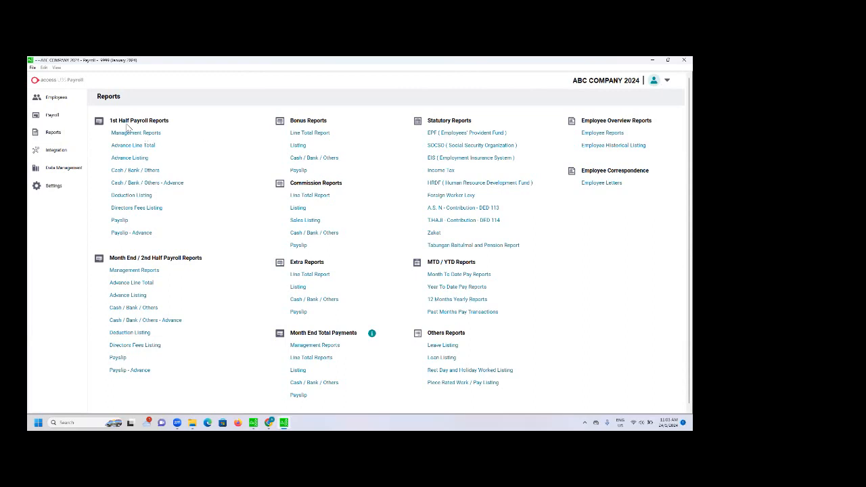
pyautogui.click(56, 115)
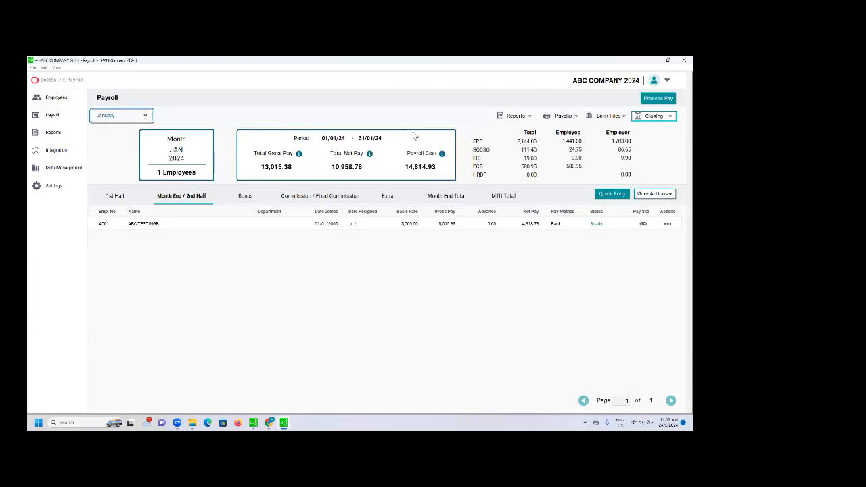
# Run January 2024's month-end close to roll payroll into February, then go to Reports.
pyautogui.click(650, 116)
pyautogui.click(650, 129)
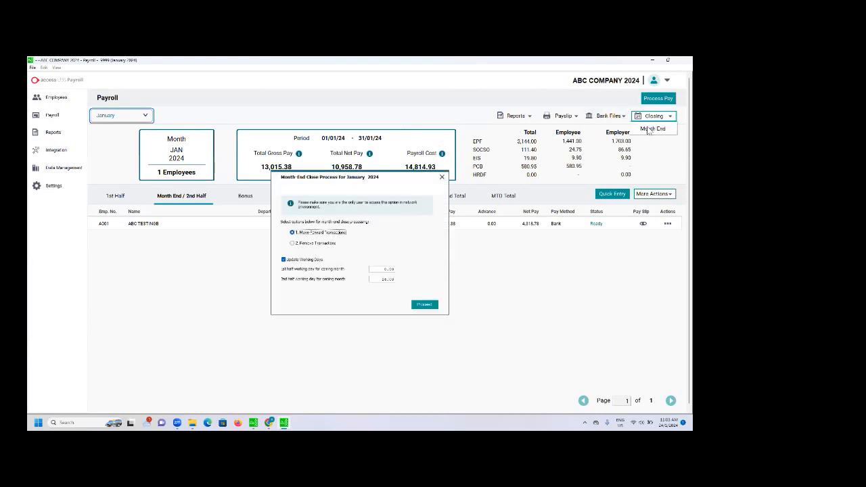
pyautogui.click(423, 305)
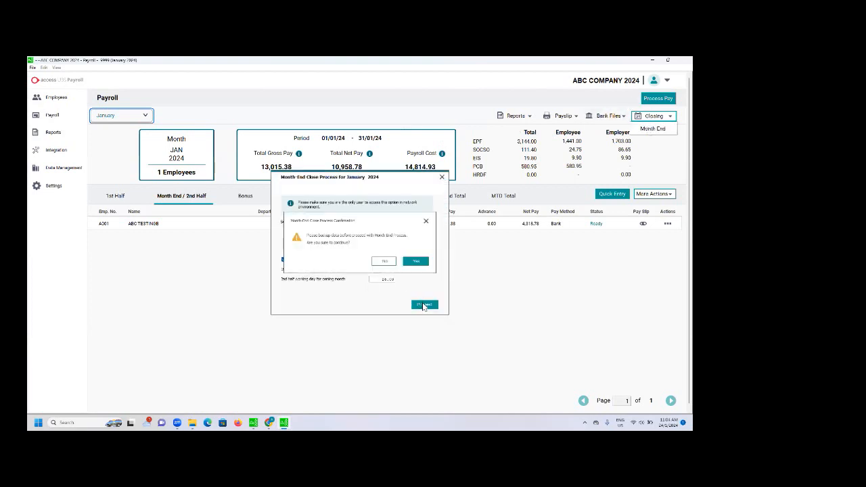
pyautogui.click(412, 263)
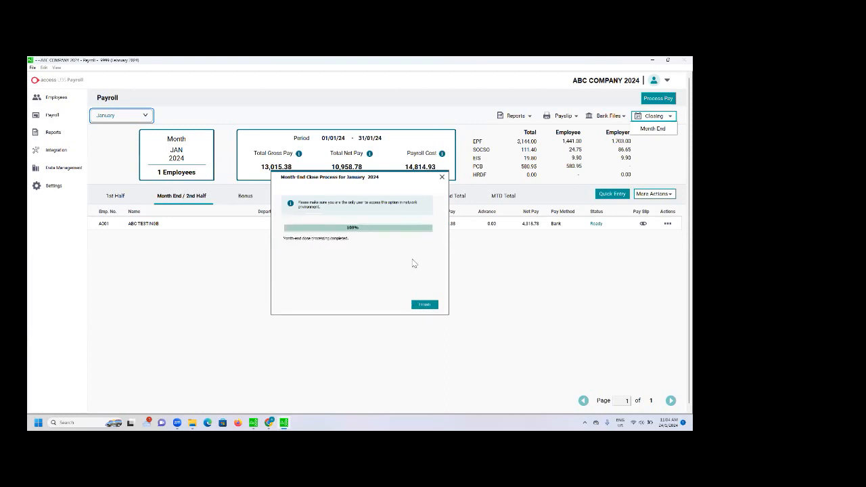
pyautogui.click(423, 305)
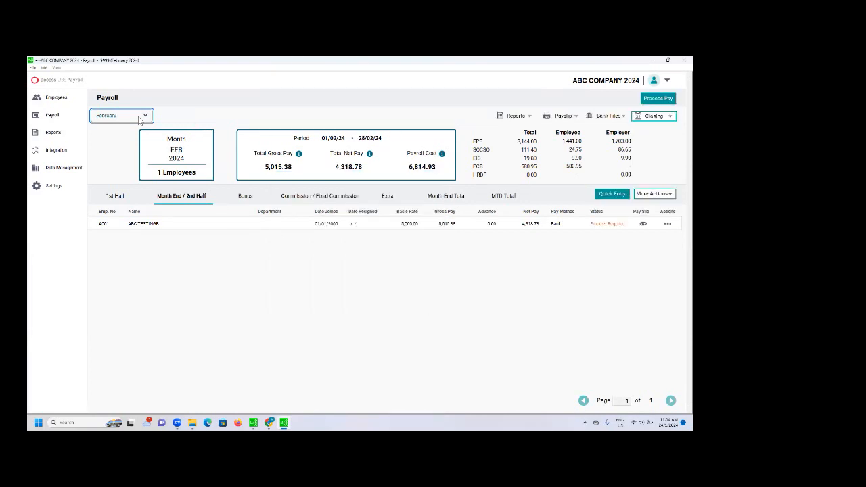
pyautogui.click(54, 134)
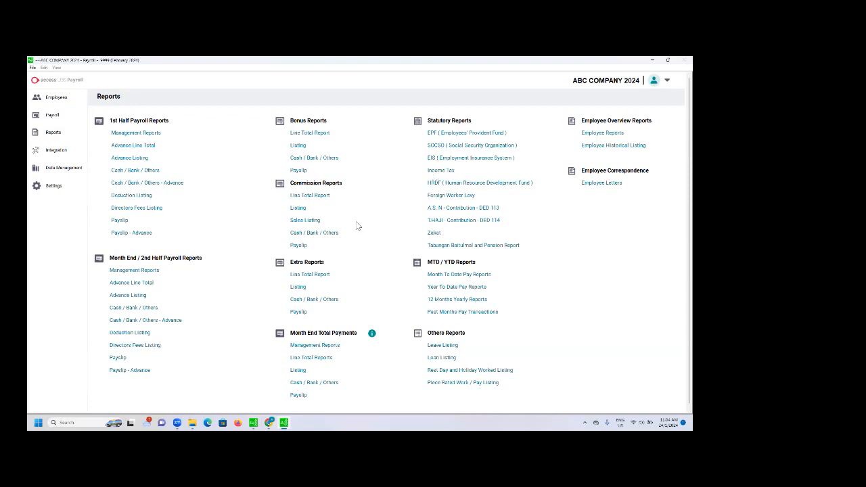
# Create the CP8A - Yearly EA form figures with both minimum-pay amounts cleared to zero.
pyautogui.click(54, 116)
pyautogui.click(516, 118)
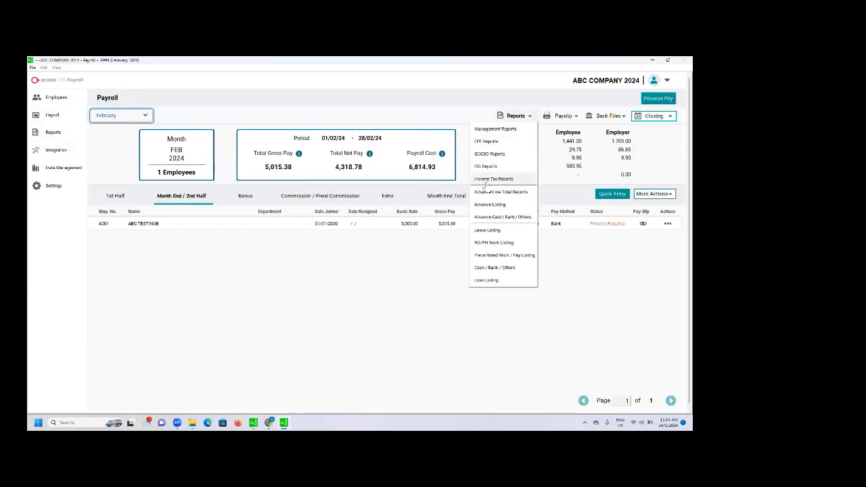
pyautogui.click(488, 180)
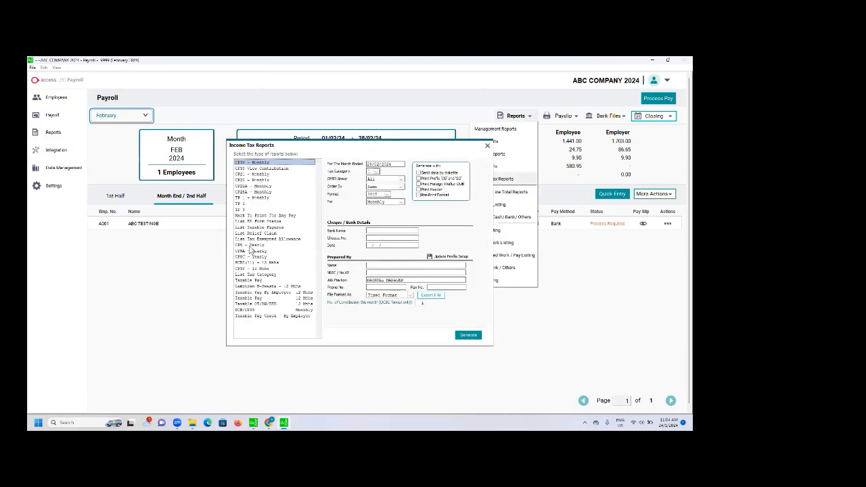
pyautogui.click(251, 245)
pyautogui.click(254, 251)
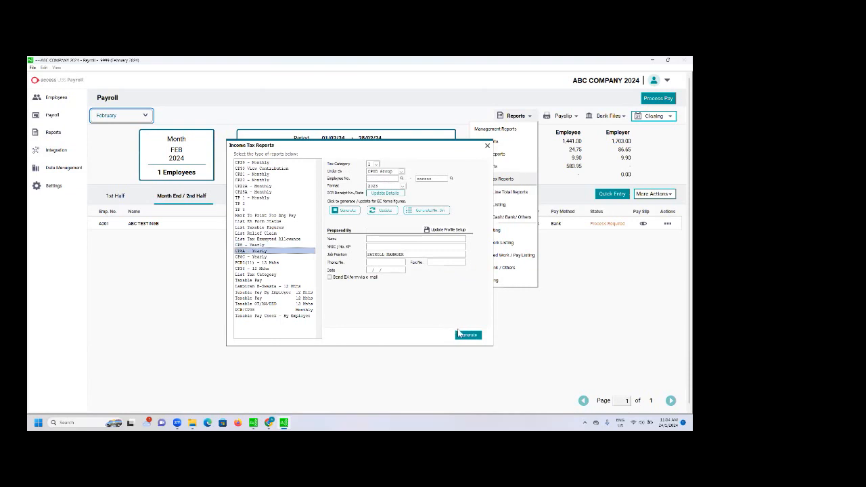
pyautogui.click(346, 211)
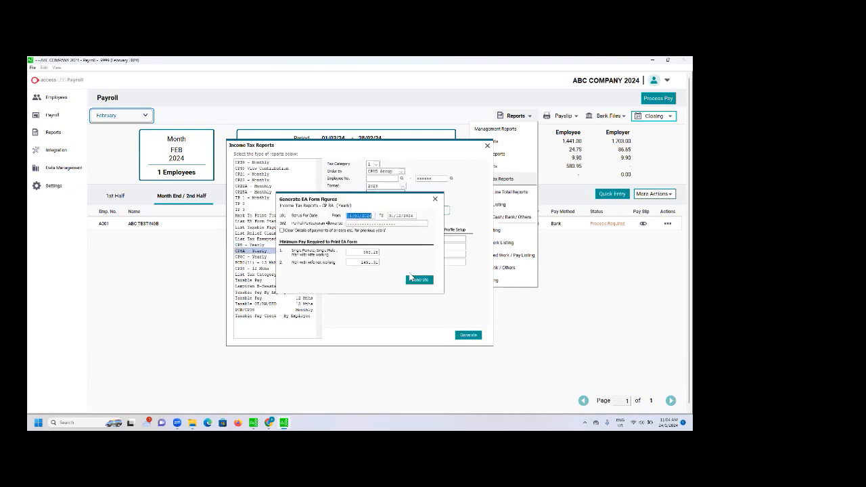
pyautogui.click(359, 251)
pyautogui.press('BackSpace')
pyautogui.moveTo(353, 261); pyautogui.dragTo(378, 260)
pyautogui.press('BackSpace')
pyautogui.click(419, 279)
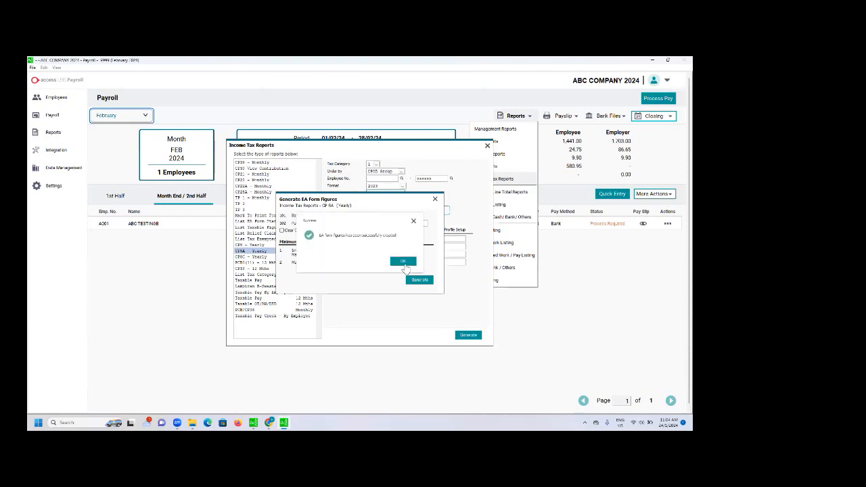
pyautogui.click(403, 262)
# Generate the CP 8A EA form and review its full print preview.
pyautogui.click(466, 336)
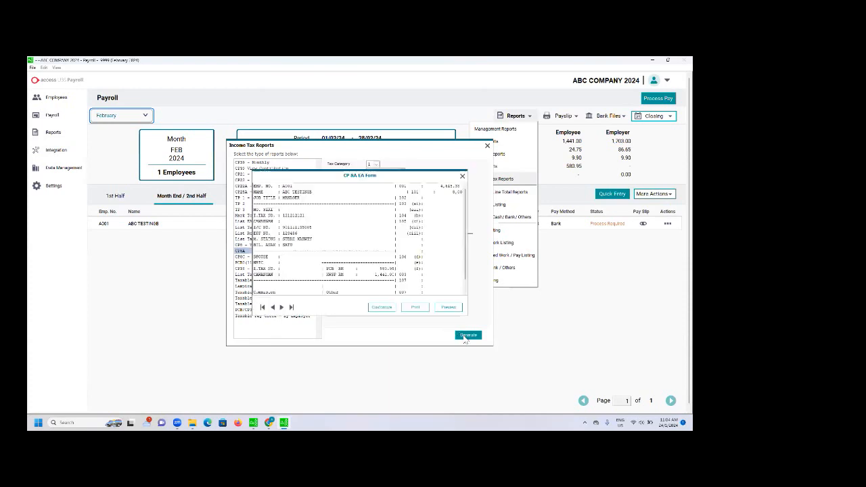
pyautogui.click(446, 307)
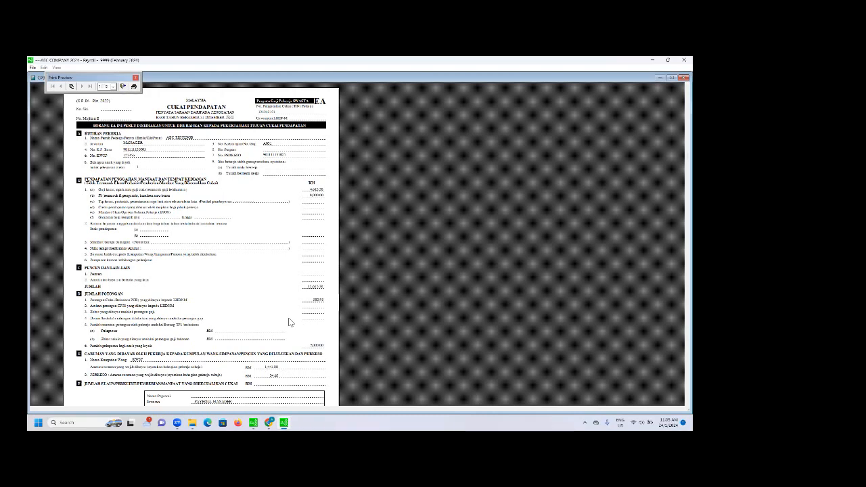
pyautogui.press('Escape')
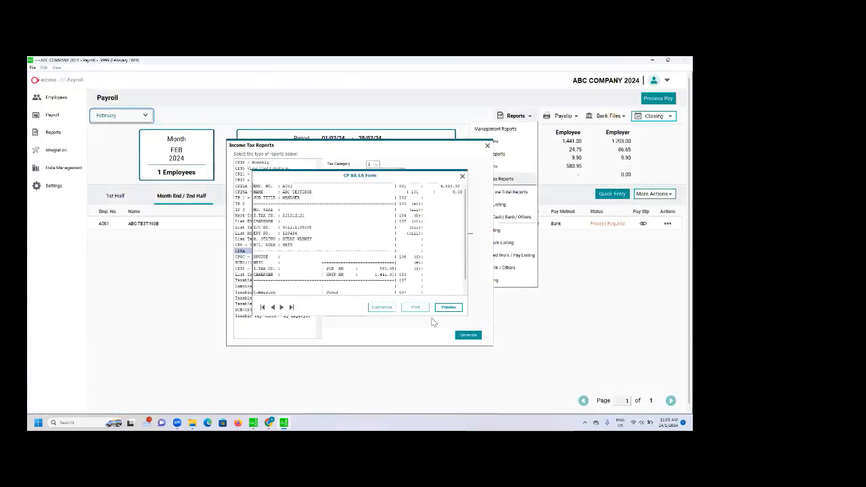
pyautogui.click(463, 177)
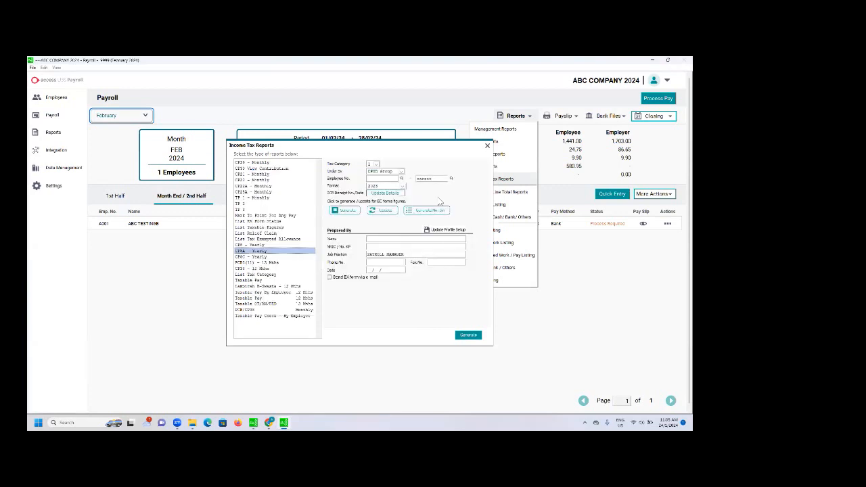
# Generate and preview the CP8D yearly report using the Page 4 format.
pyautogui.click(250, 245)
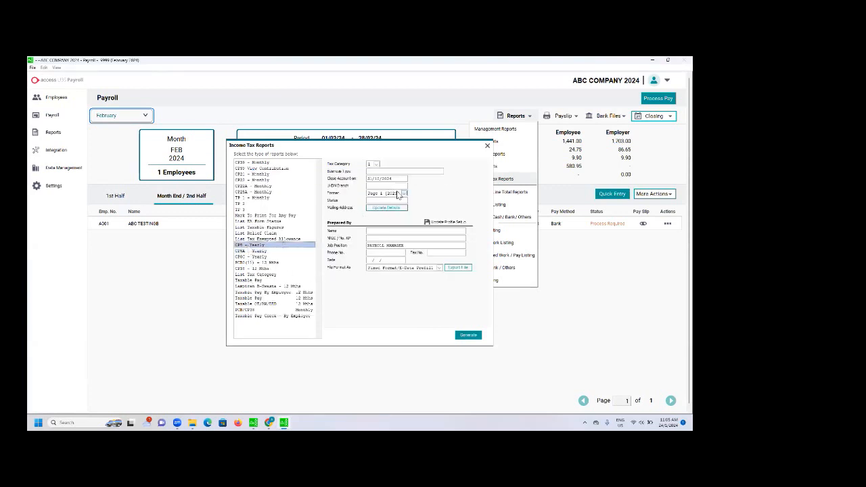
pyautogui.click(400, 194)
pyautogui.click(390, 218)
pyautogui.click(462, 335)
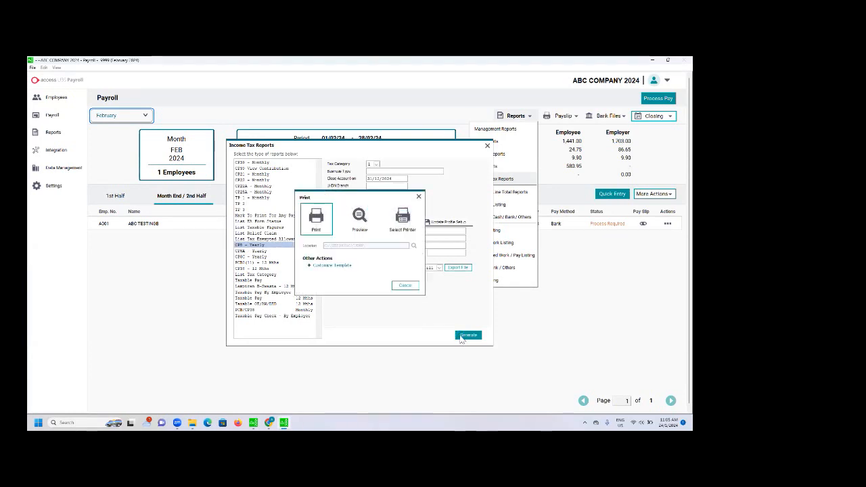
pyautogui.click(359, 222)
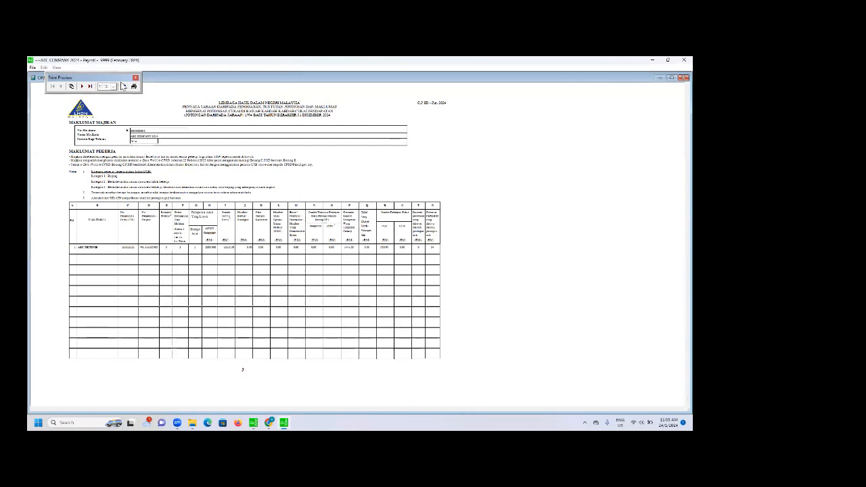
pyautogui.click(125, 87)
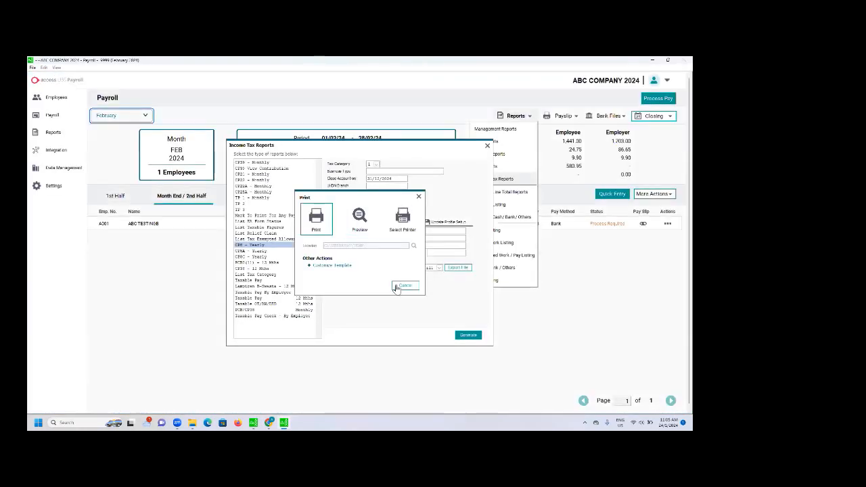
pyautogui.click(397, 287)
# Preview the Borang E 2024 form with the Page 1 [2023] format, then close Income Tax Reports.
pyautogui.click(404, 186)
pyautogui.click(389, 193)
pyautogui.click(468, 327)
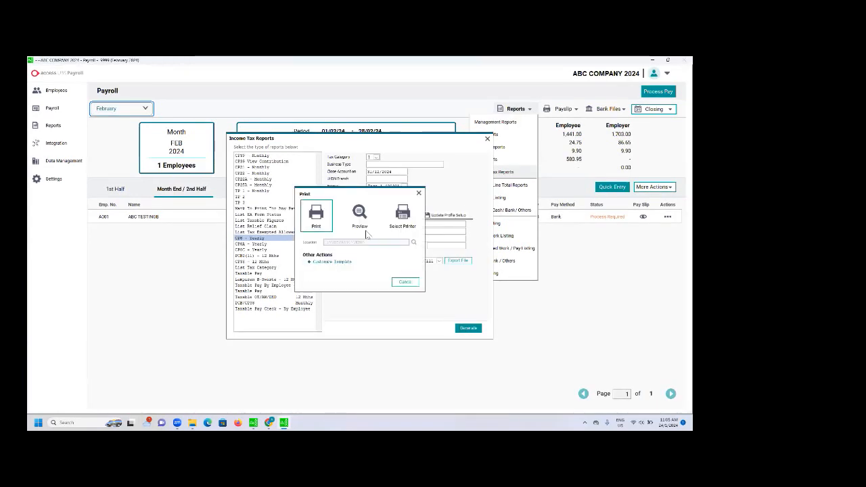
pyautogui.click(358, 223)
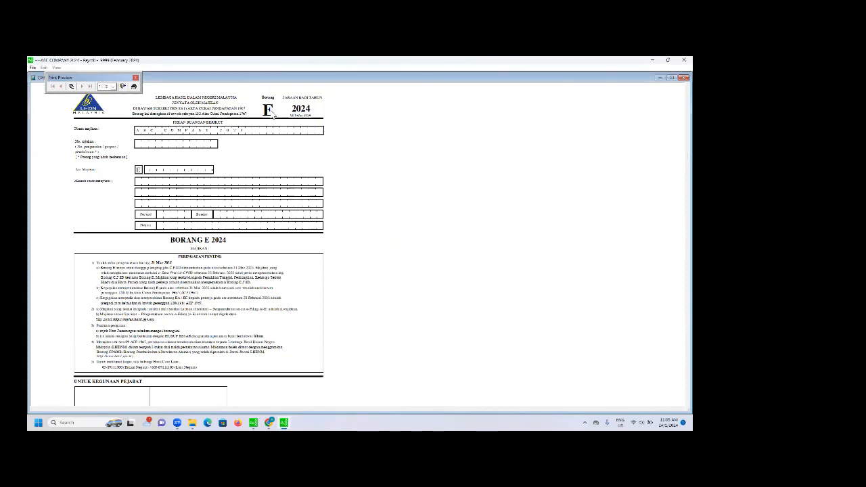
pyautogui.press('Escape')
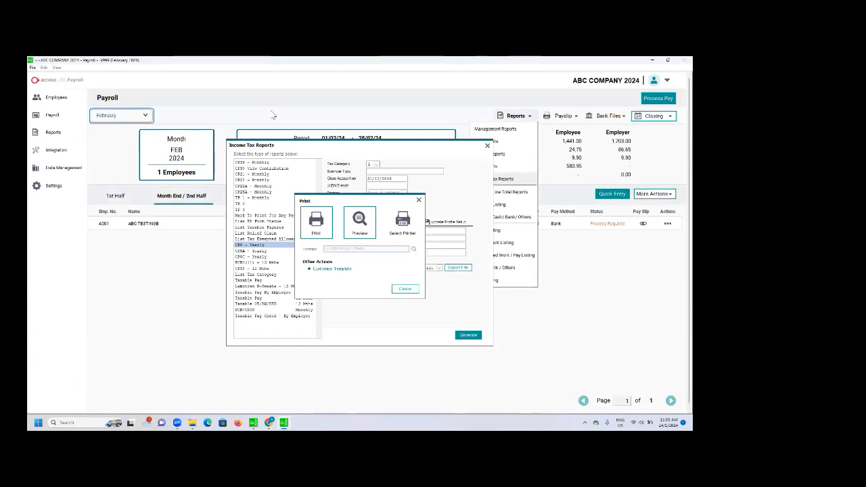
pyautogui.press('Escape')
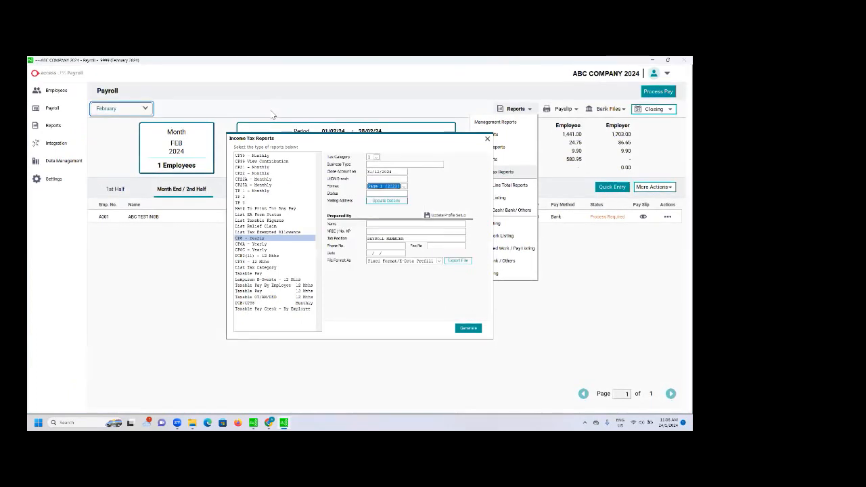
pyautogui.press('Escape')
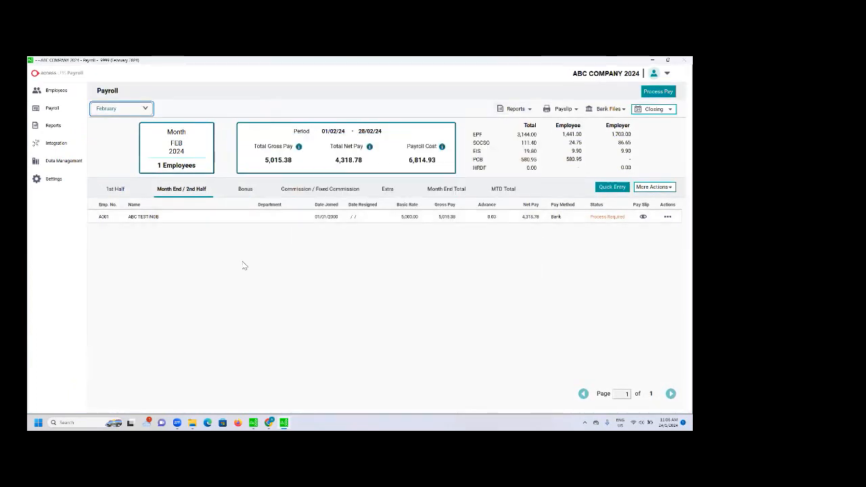
pyautogui.click(516, 112)
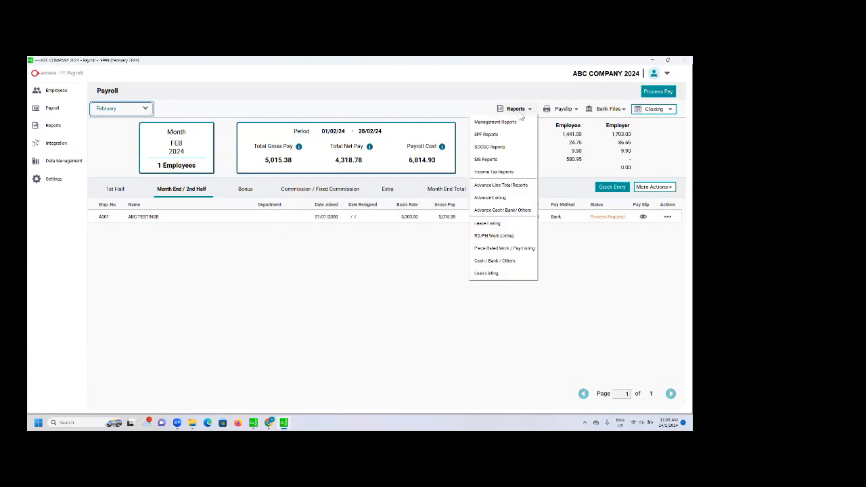
pyautogui.click(492, 173)
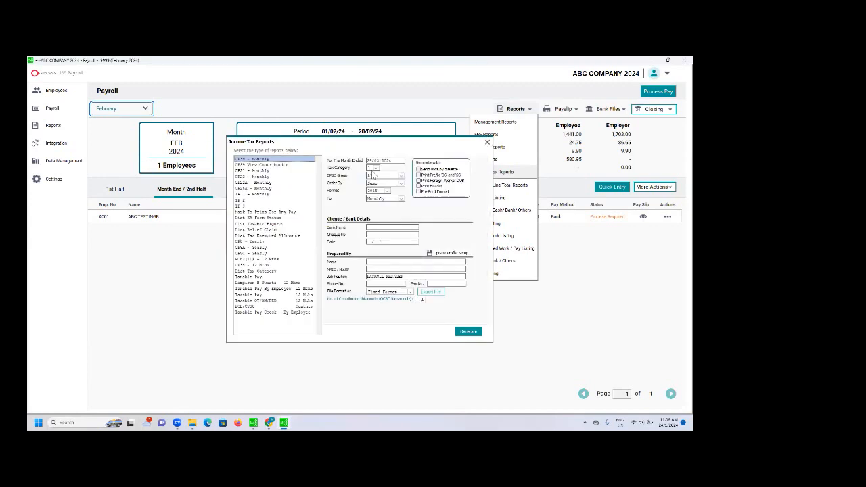
pyautogui.click(261, 165)
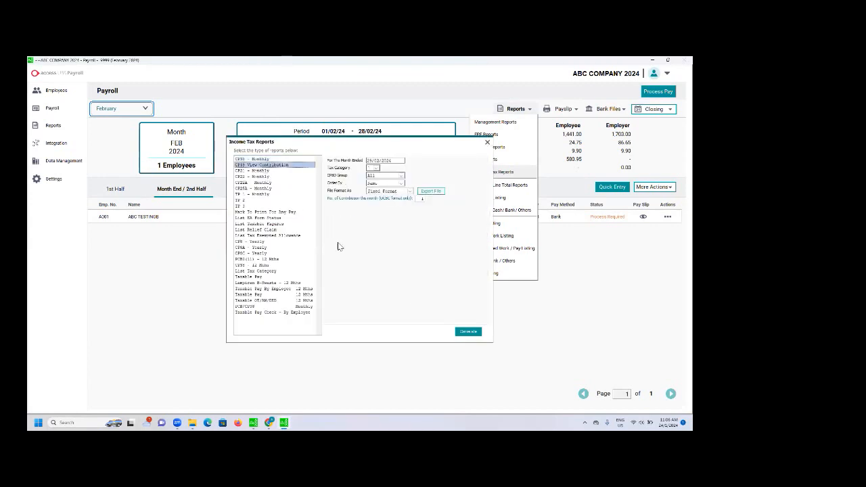
pyautogui.click(468, 333)
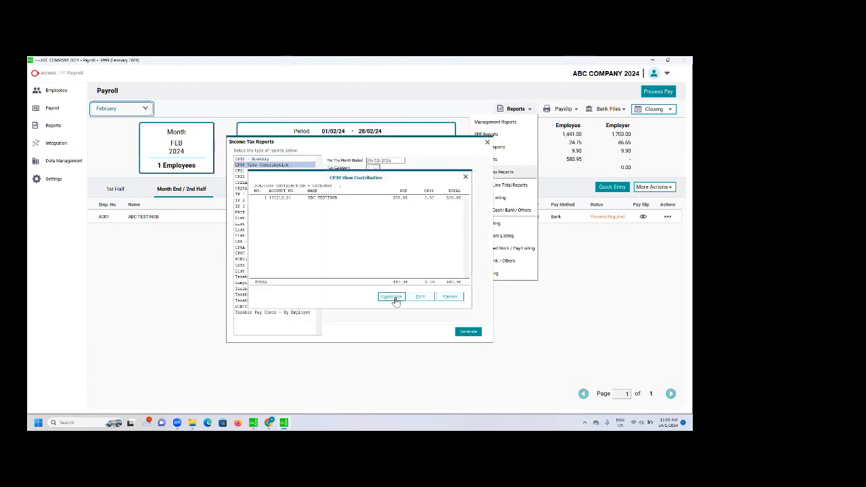
pyautogui.click(451, 297)
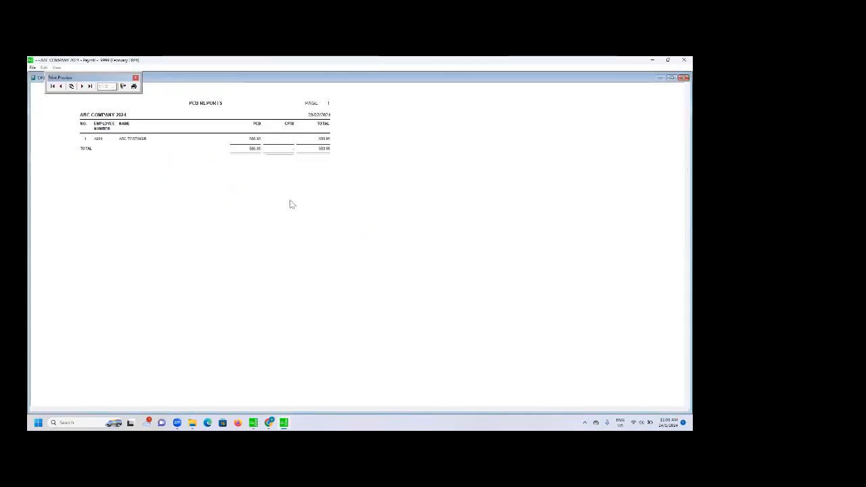
pyautogui.press('Escape')
pyautogui.press('Escape')
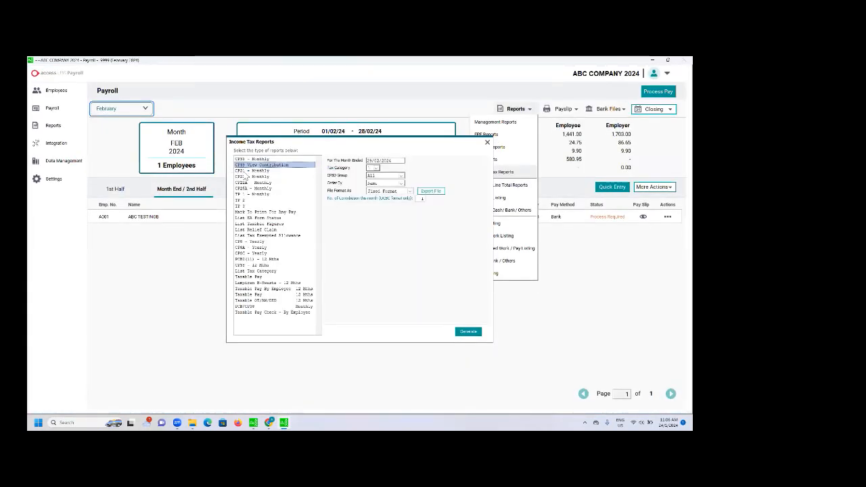
pyautogui.click(247, 171)
pyautogui.click(247, 175)
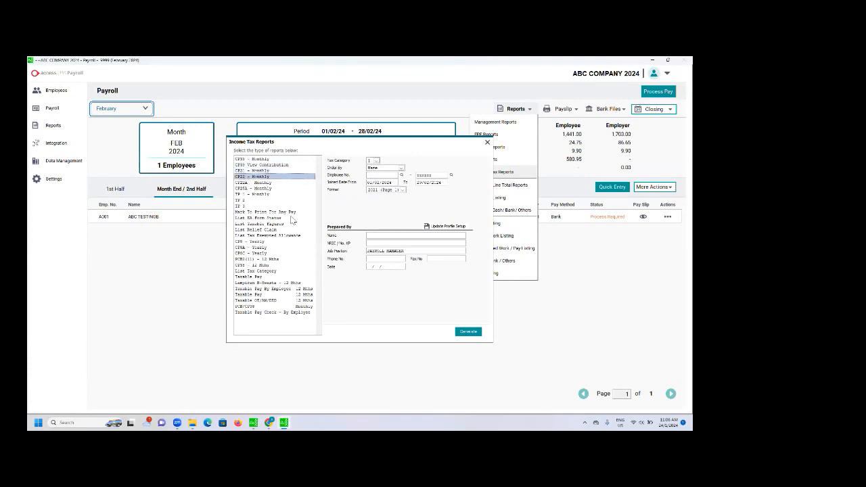
pyautogui.click(466, 333)
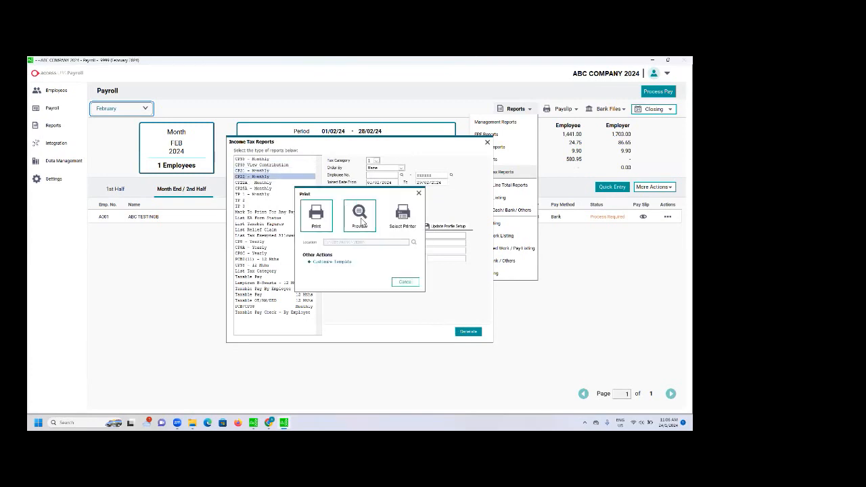
pyautogui.click(362, 220)
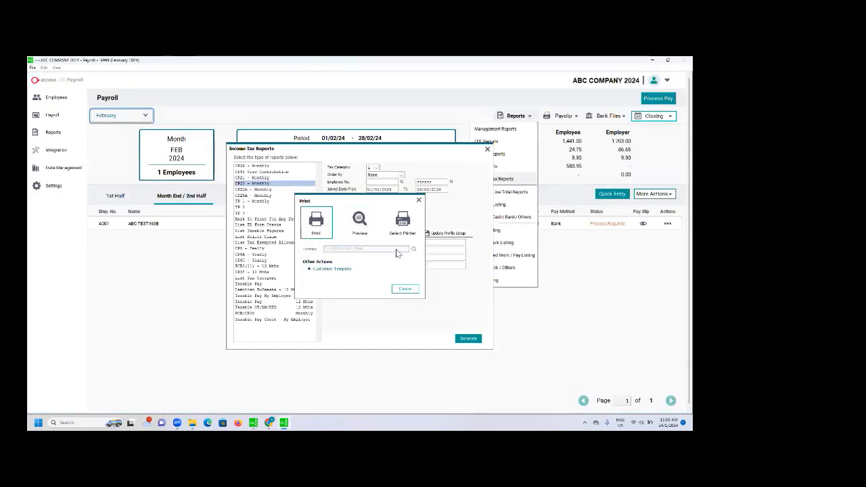
pyautogui.click(405, 288)
pyautogui.click(246, 170)
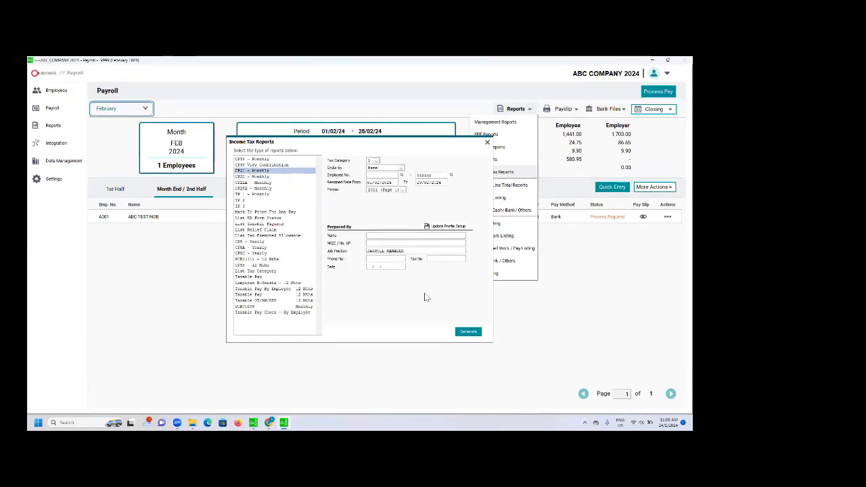
pyautogui.click(468, 331)
pyautogui.click(359, 221)
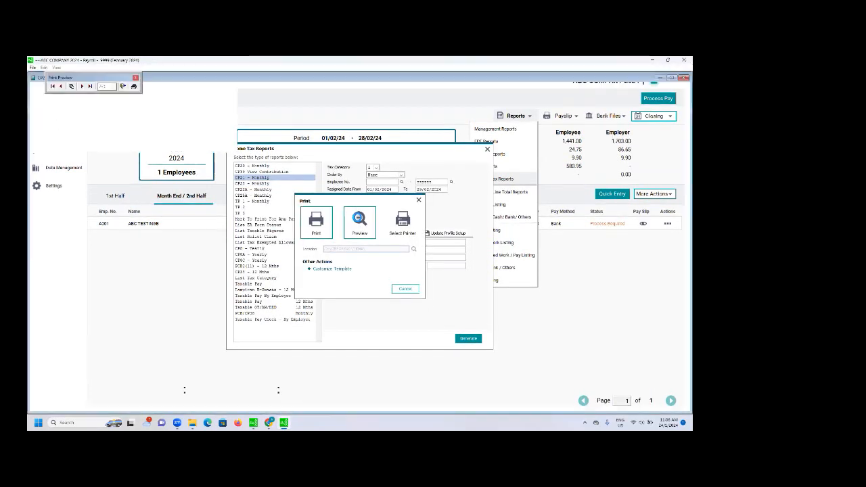
pyautogui.click(404, 289)
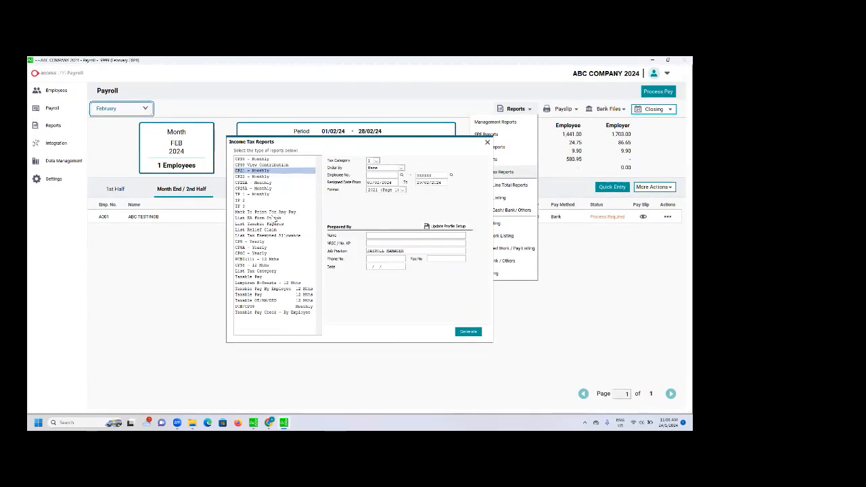
pyautogui.click(264, 219)
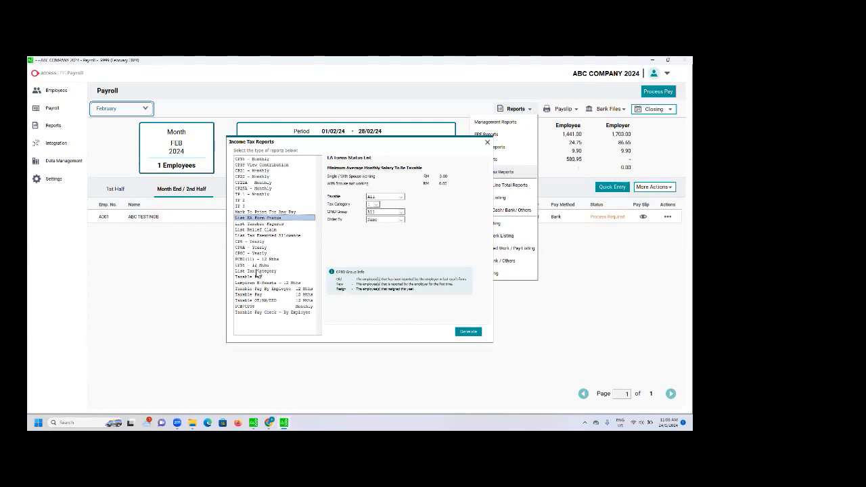
pyautogui.click(248, 308)
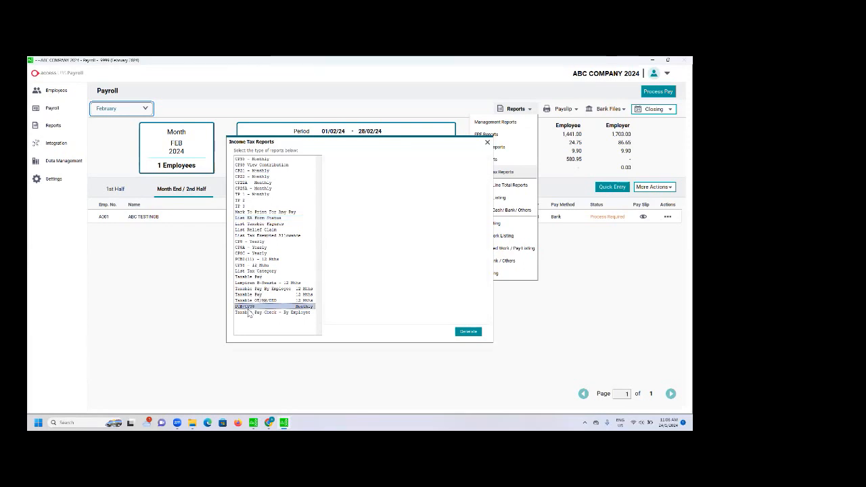
pyautogui.click(466, 331)
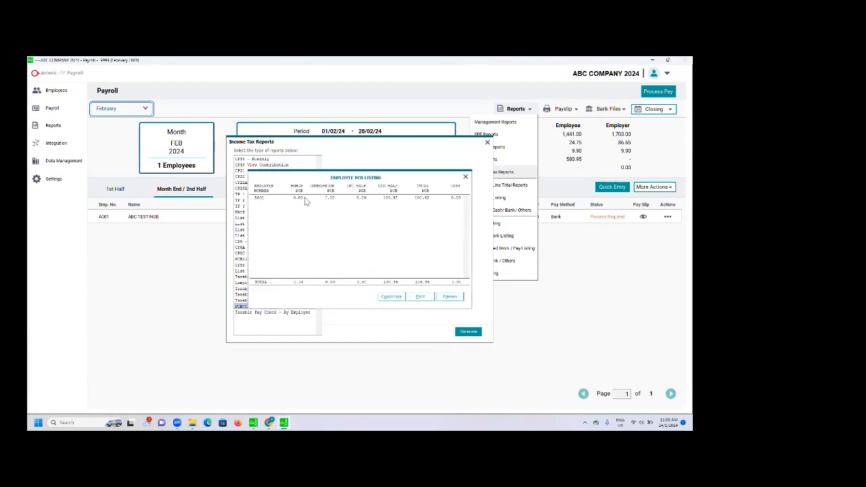
pyautogui.click(392, 199)
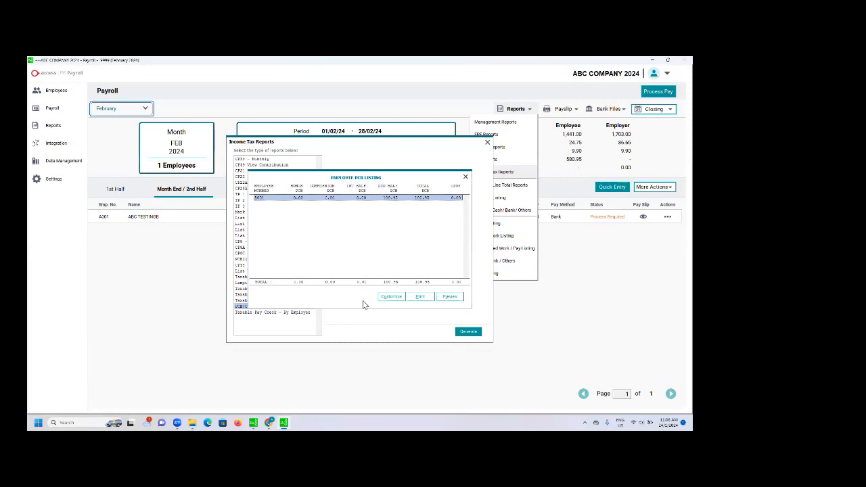
pyautogui.press('Escape')
pyautogui.press('Escape')
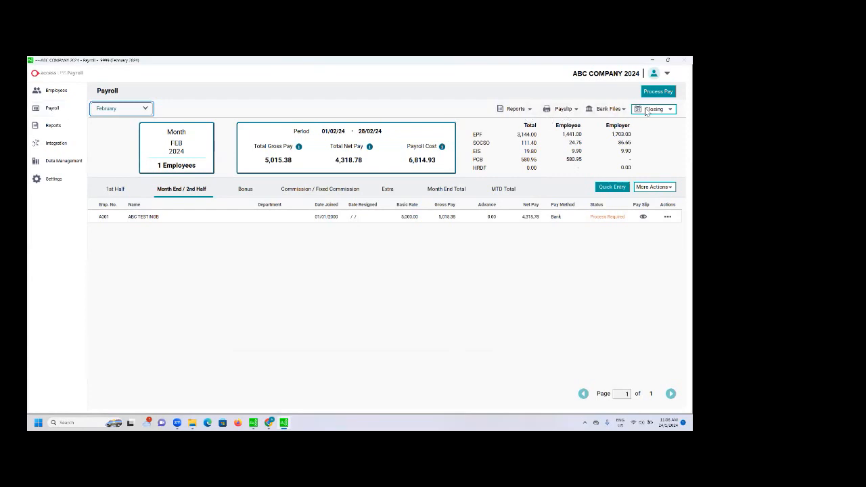
# Review employee A001's 1000.00 loan in Loan Deduction Maintenance and pick its deduction number.
pyautogui.click(648, 188)
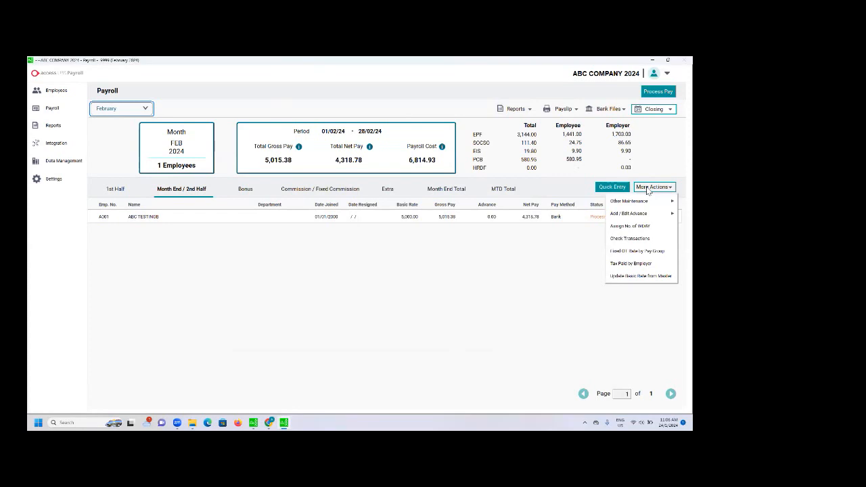
pyautogui.moveTo(629, 201)
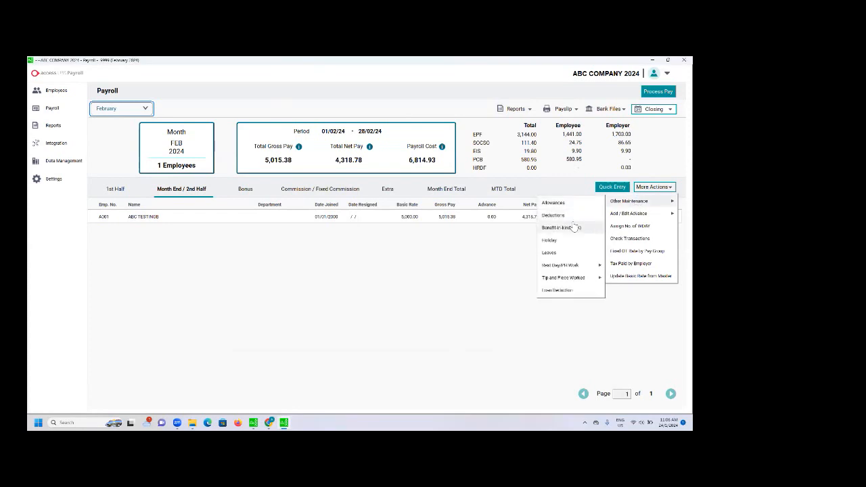
pyautogui.click(556, 290)
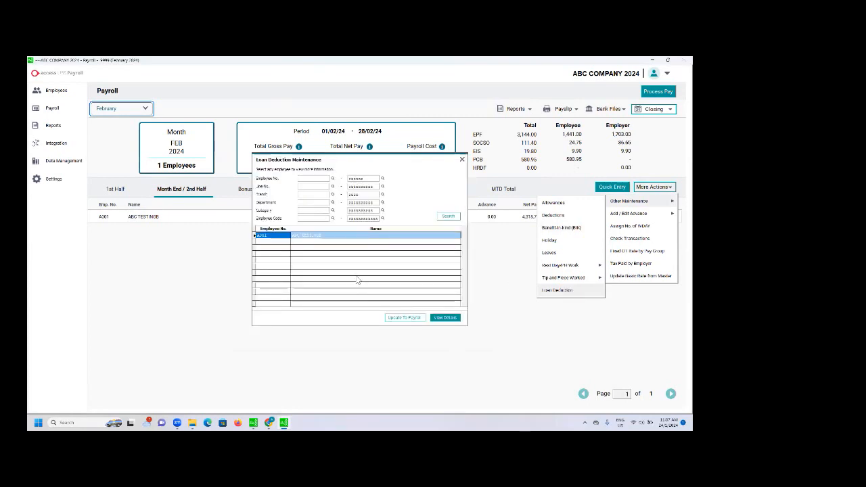
pyautogui.click(444, 317)
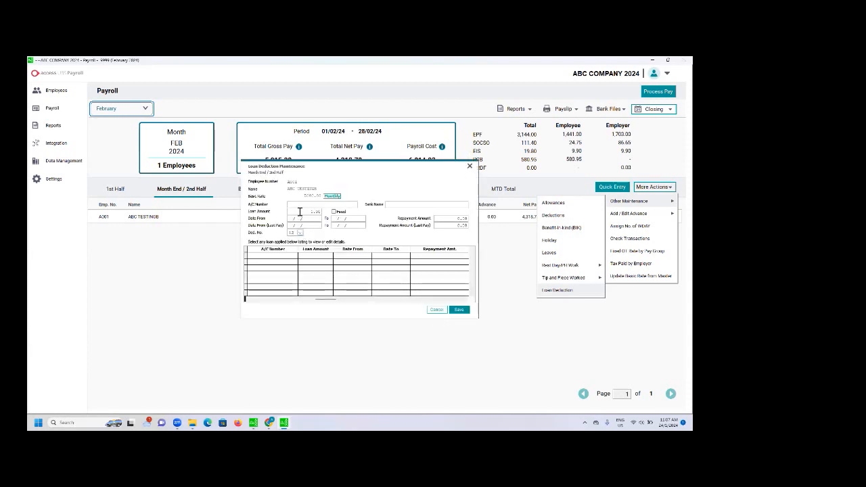
pyautogui.moveTo(306, 204); pyautogui.dragTo(275, 205)
pyautogui.click(294, 211)
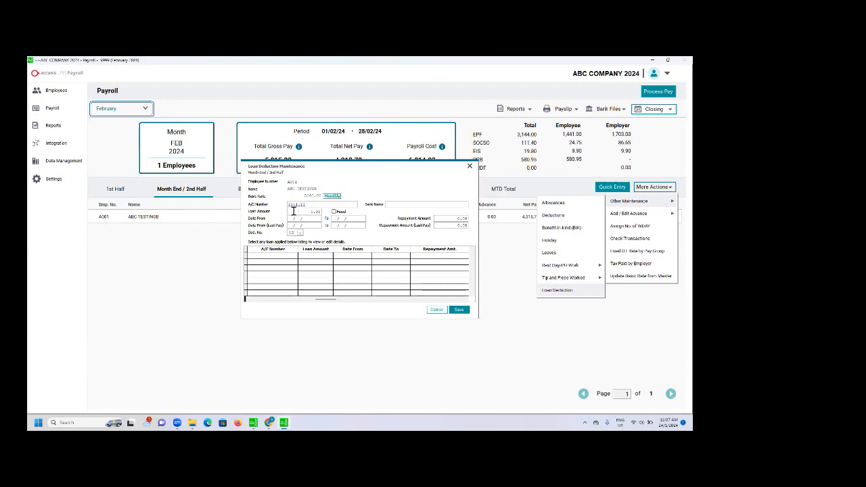
pyautogui.click(286, 218)
pyautogui.click(290, 217)
pyautogui.click(300, 233)
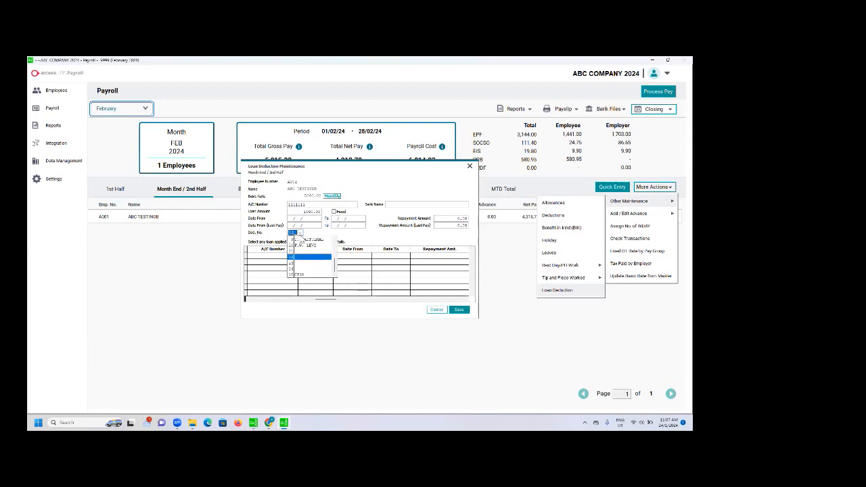
pyautogui.click(298, 260)
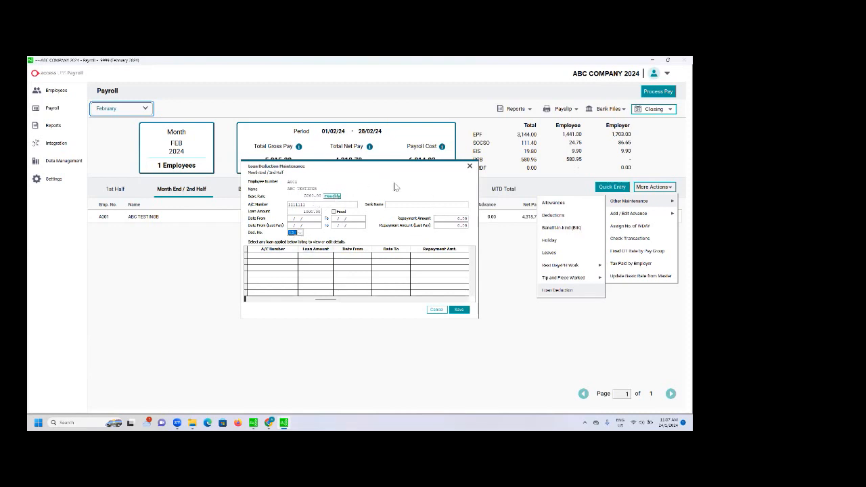
# Close both Loan Deduction Maintenance windows to return to the February 2024 payroll.
pyautogui.click(469, 166)
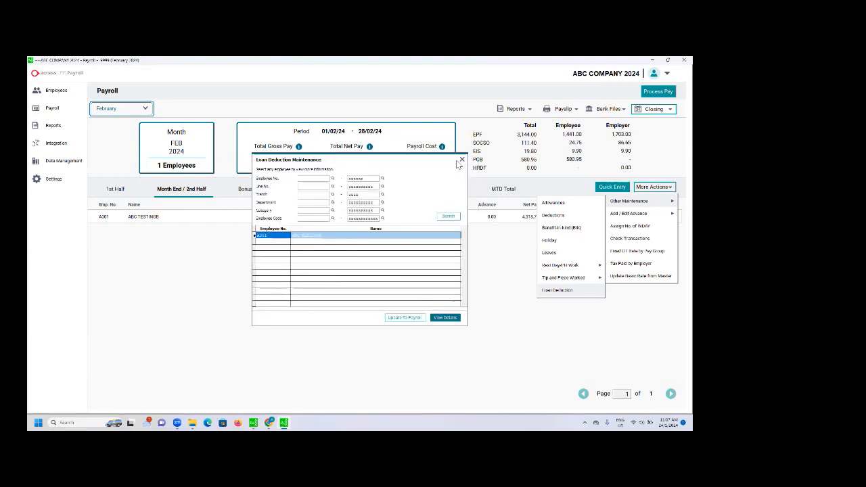
pyautogui.click(463, 161)
pyautogui.click(650, 187)
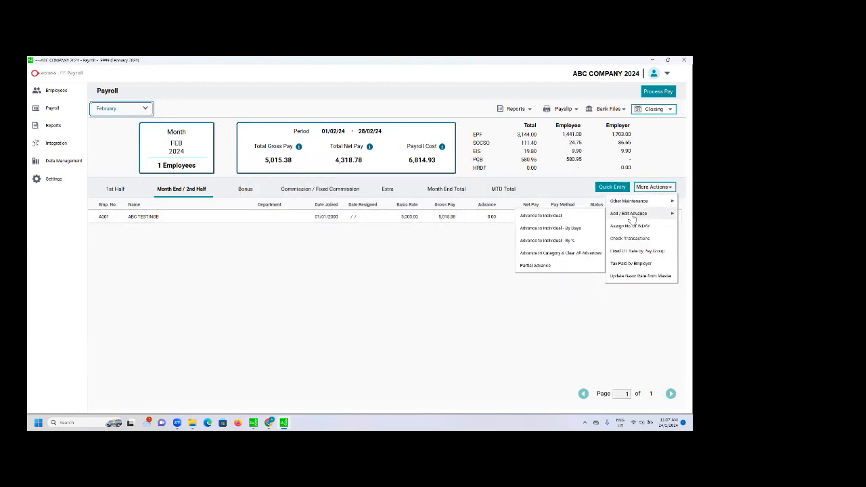
# Enter an advance of 2 in A001's Advance to Individual cell and save it.
pyautogui.click(556, 217)
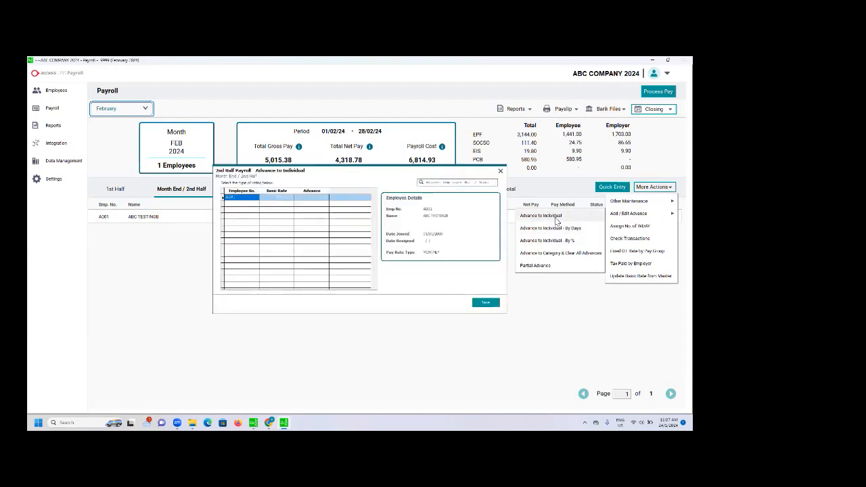
pyautogui.click(307, 197)
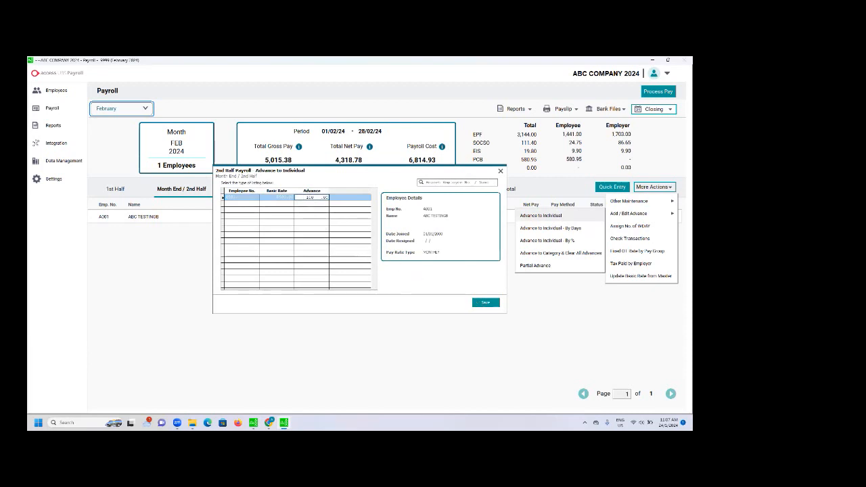
pyautogui.write('2')
pyautogui.click(480, 303)
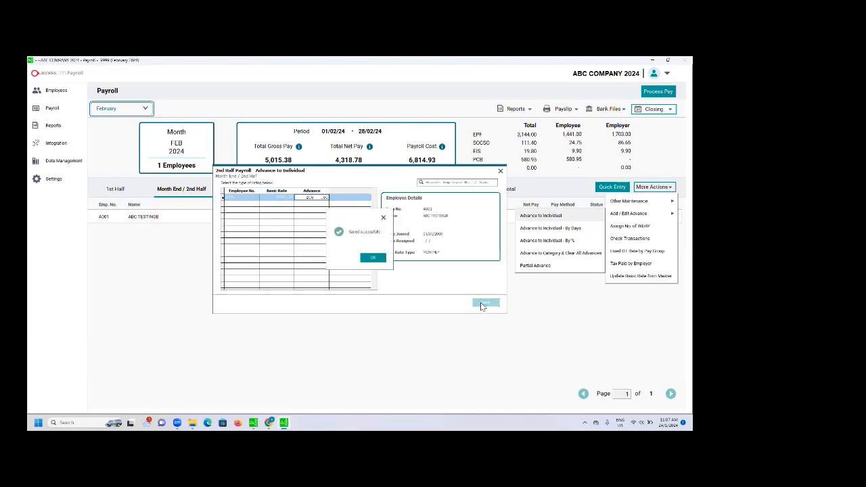
pyautogui.click(374, 258)
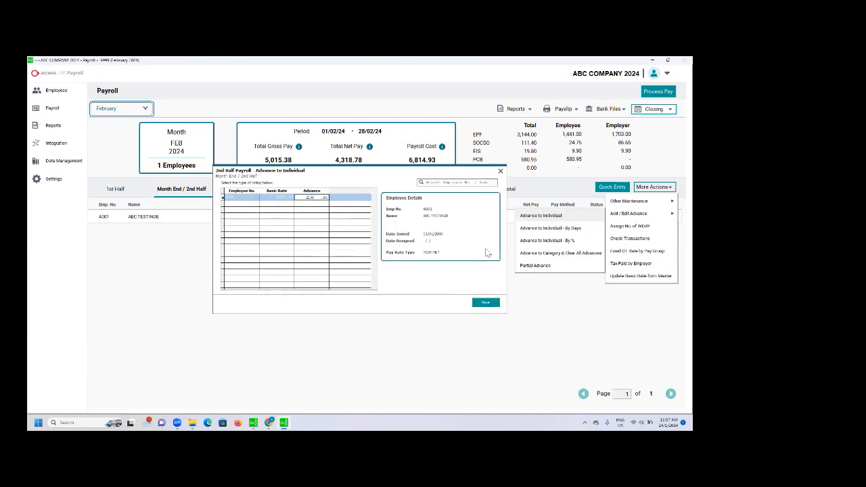
pyautogui.click(490, 304)
pyautogui.click(380, 259)
pyautogui.click(500, 172)
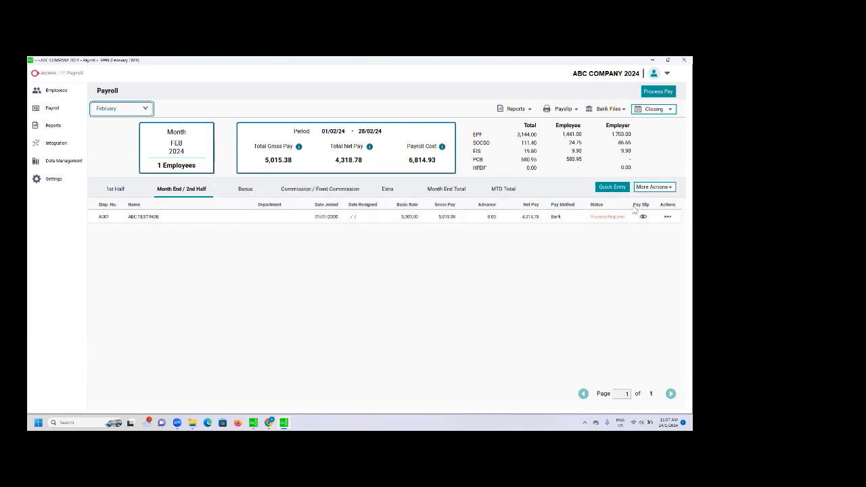
pyautogui.click(656, 190)
# Run Process Pay for February so A001 is Ready with gross 5,100.00 and net 4,379.65.
pyautogui.moveTo(643, 213)
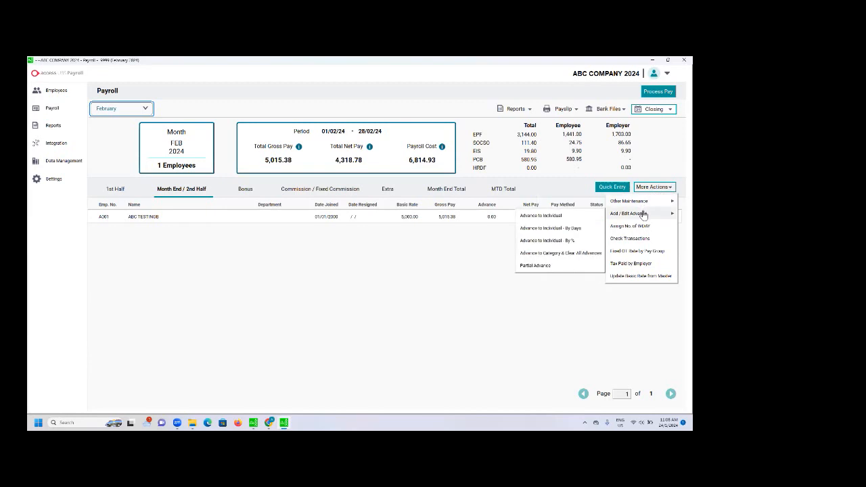
pyautogui.click(539, 230)
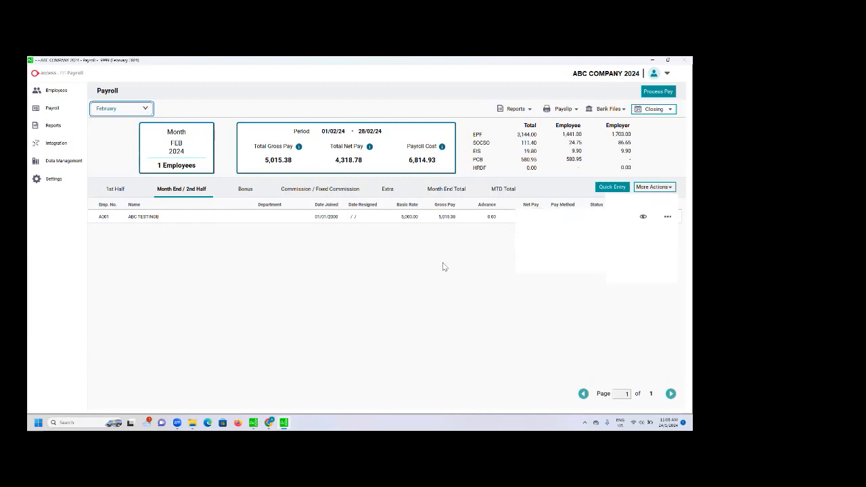
pyautogui.click(657, 93)
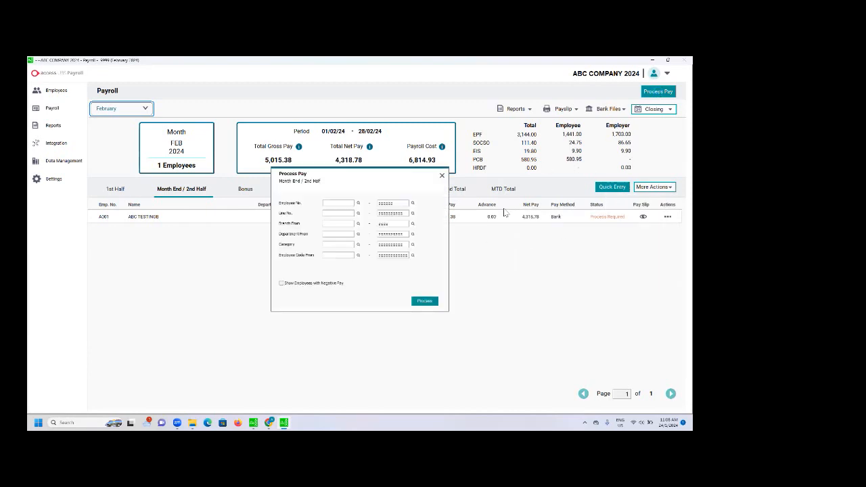
pyautogui.click(424, 301)
pyautogui.click(425, 301)
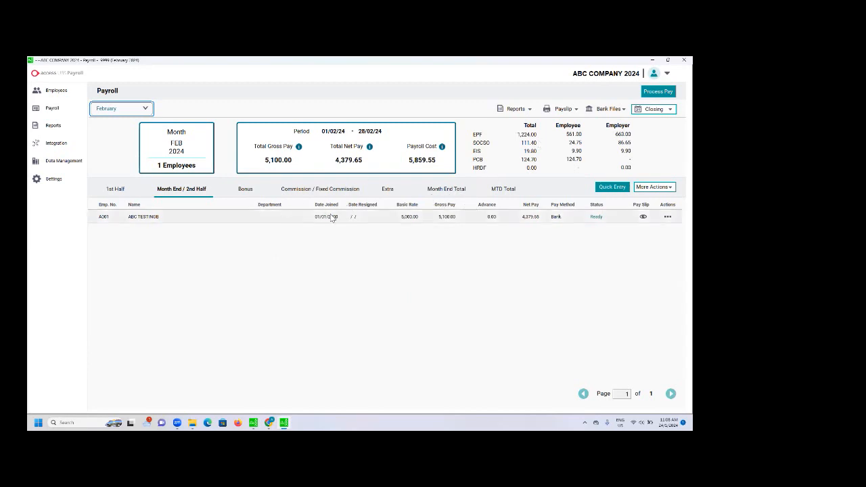
pyautogui.click(667, 217)
pyautogui.click(638, 229)
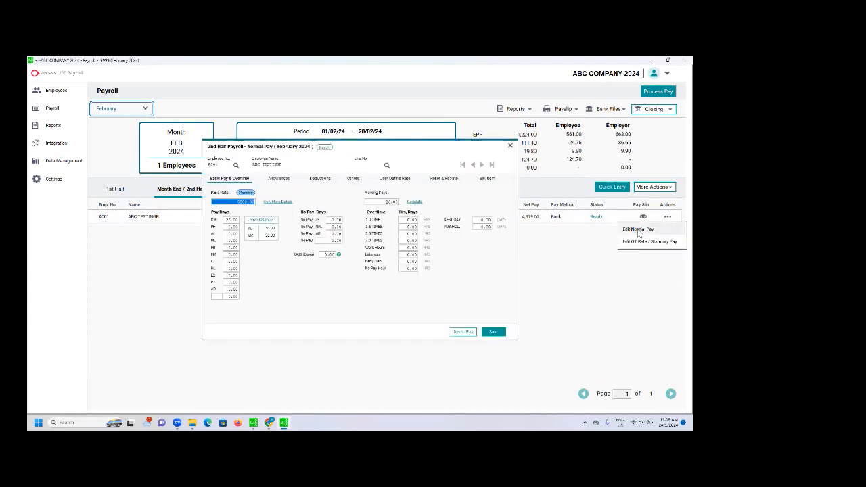
pyautogui.click(510, 148)
pyautogui.click(642, 216)
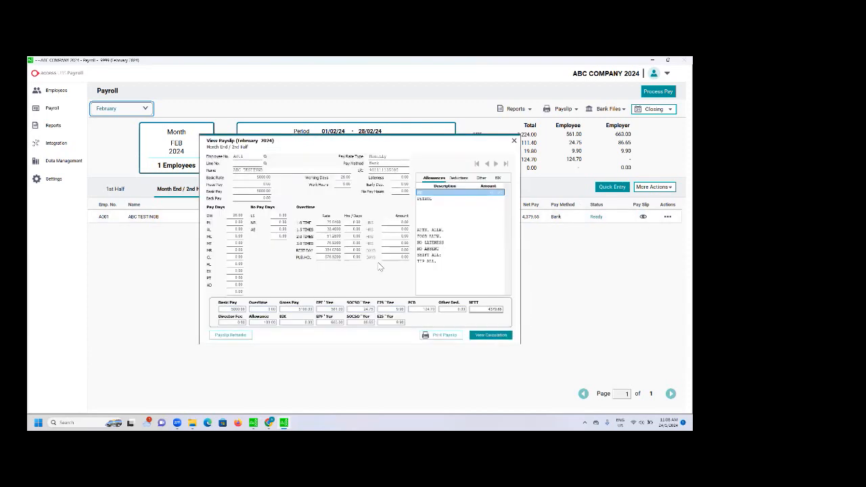
pyautogui.click(459, 179)
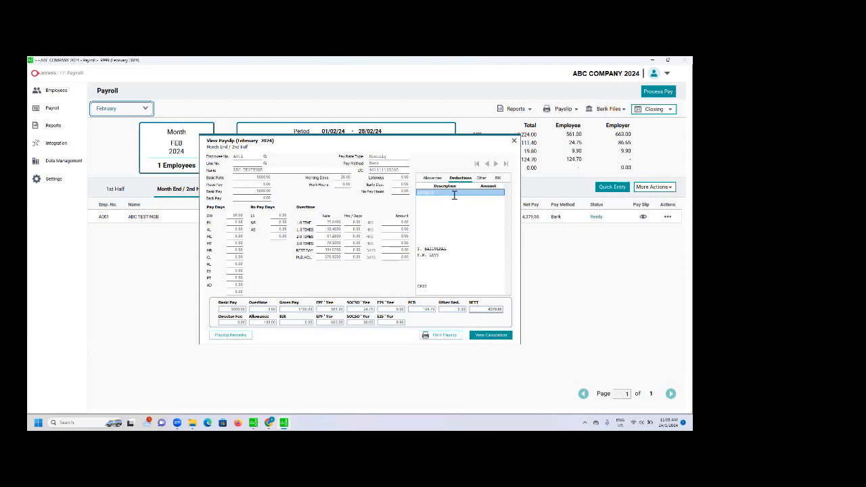
pyautogui.click(490, 194)
pyautogui.write('ADVANCE')
pyautogui.click(514, 142)
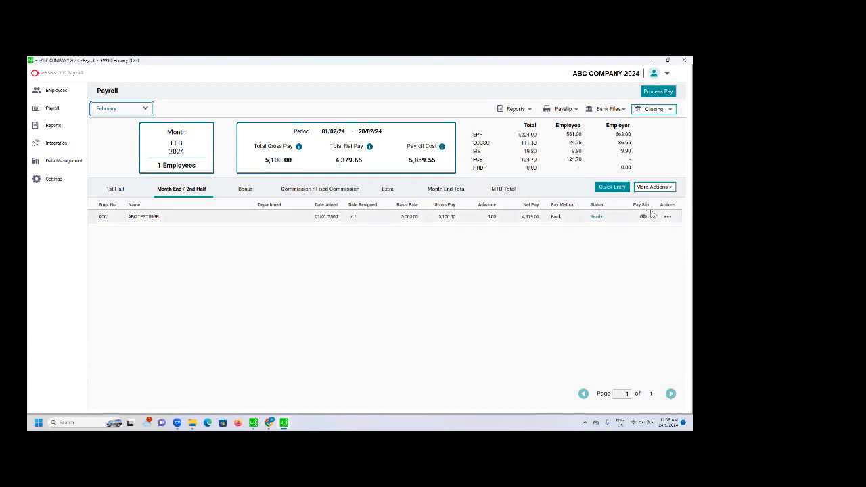
# Open the advance-by-number-of-days window and close it without changes.
pyautogui.click(662, 188)
pyautogui.moveTo(652, 203)
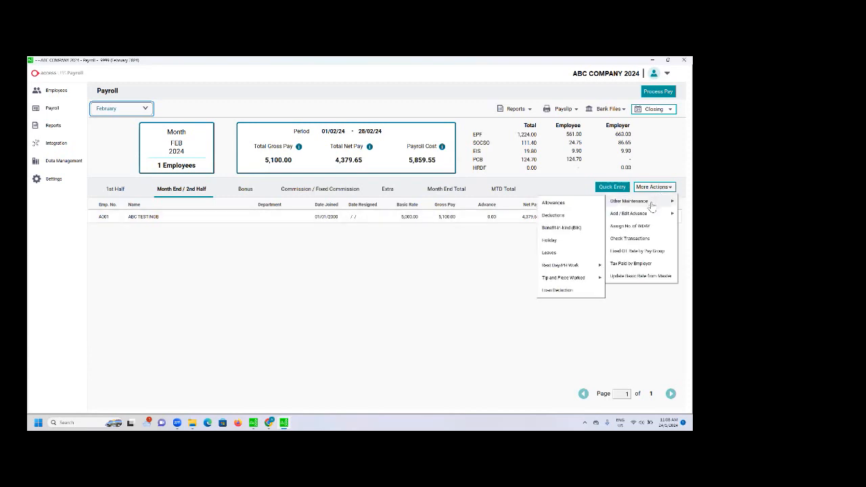
pyautogui.moveTo(635, 215)
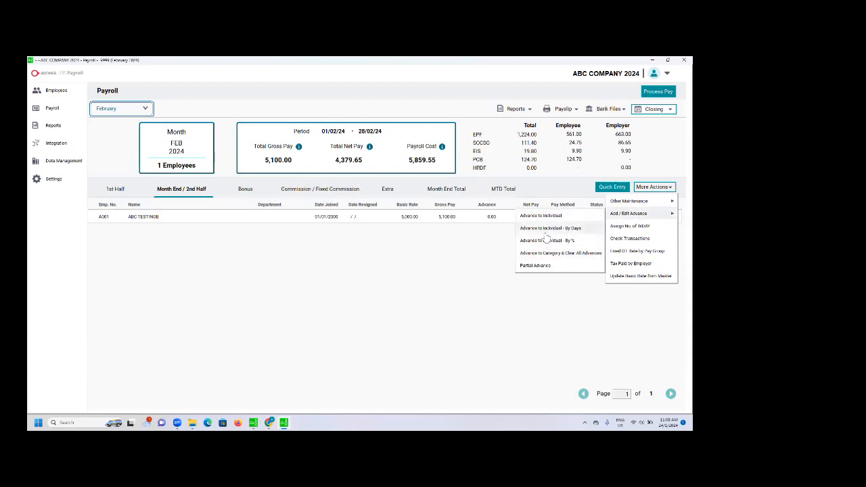
pyautogui.click(545, 230)
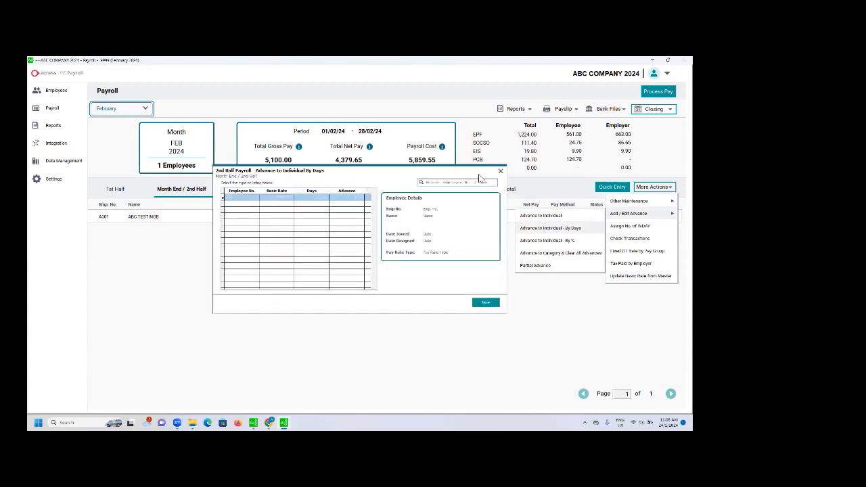
pyautogui.click(501, 172)
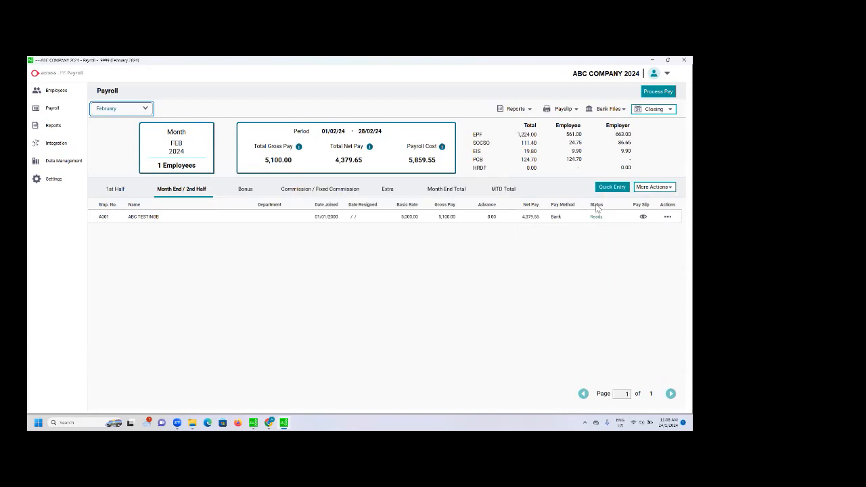
# Update A001's Partial Advance to the February payroll and acknowledge the message.
pyautogui.click(653, 188)
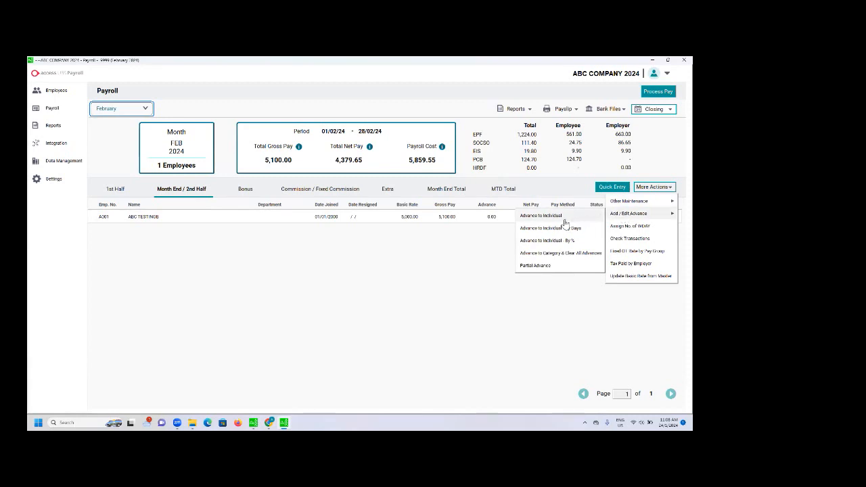
pyautogui.click(553, 268)
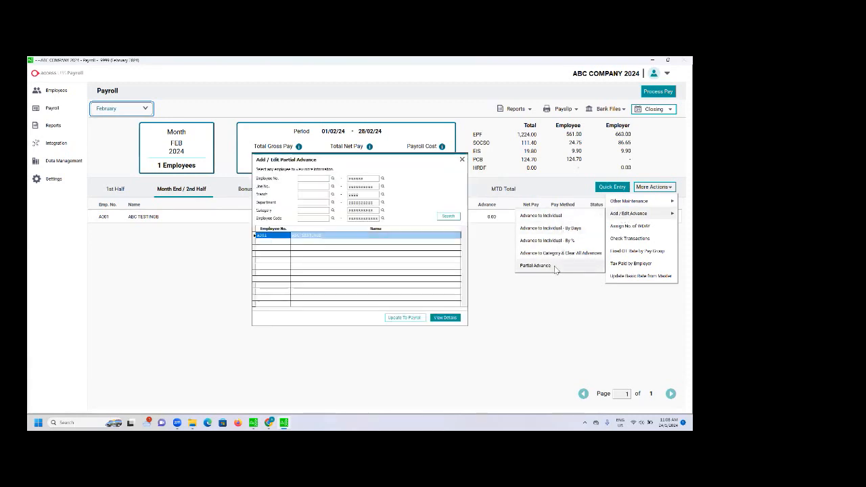
pyautogui.click(403, 319)
pyautogui.click(376, 265)
pyautogui.click(463, 160)
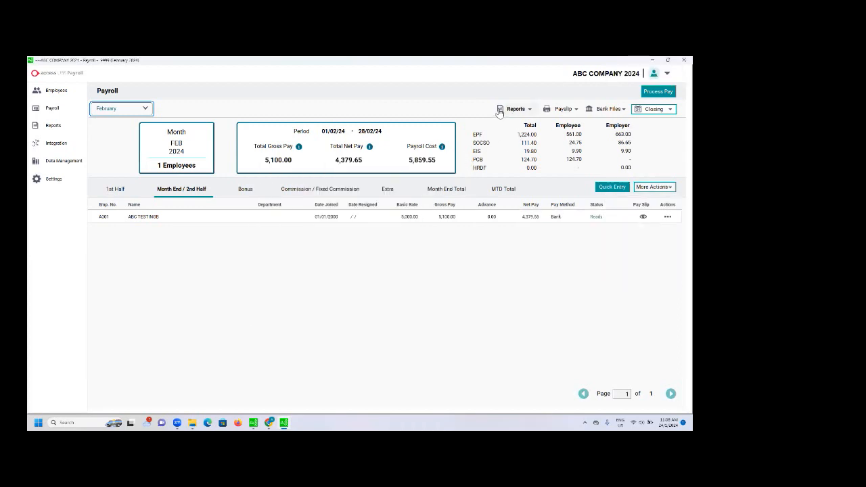
# Rerun Process Pay for February's month-end payroll.
pyautogui.click(650, 94)
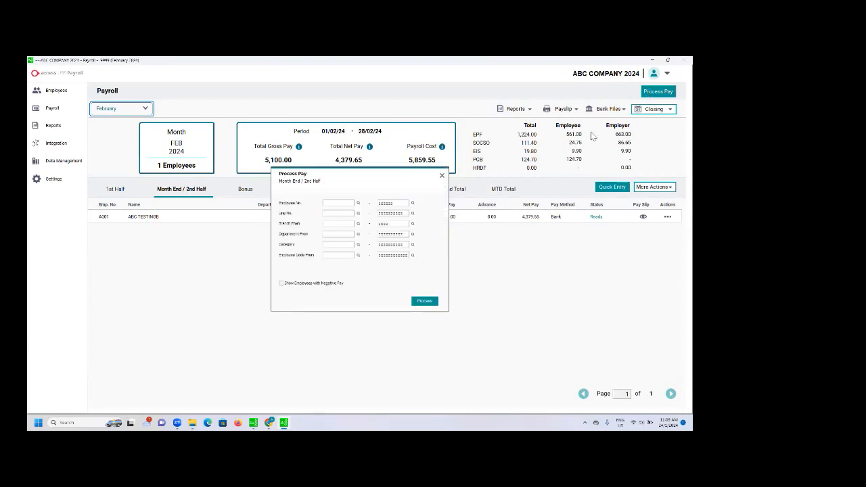
pyautogui.click(427, 301)
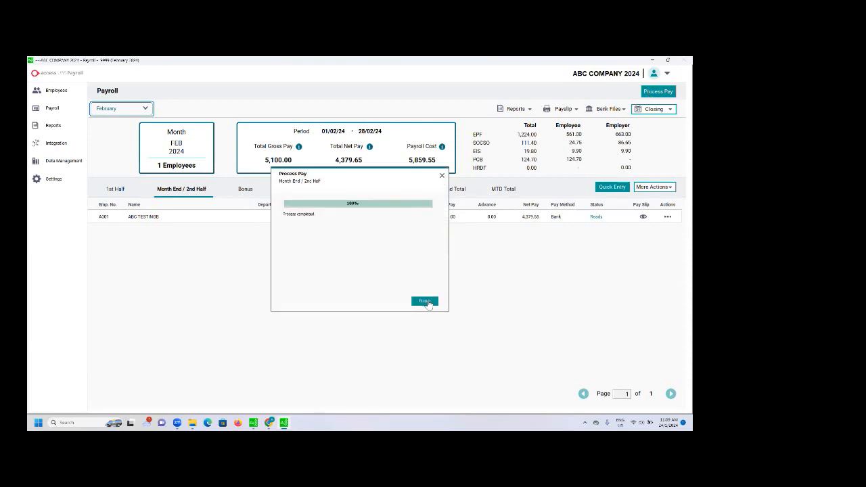
pyautogui.click(425, 301)
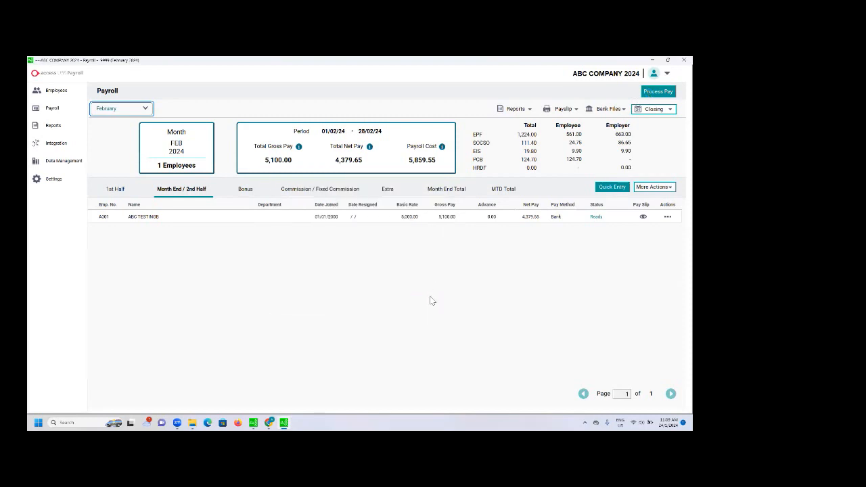
# Review A001's payslip, comparing the Allowances and Deductions tabs.
pyautogui.click(642, 216)
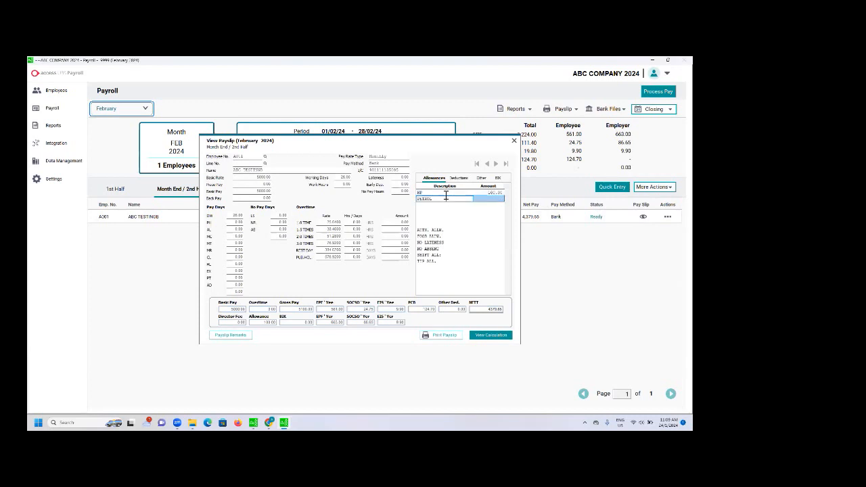
pyautogui.click(458, 178)
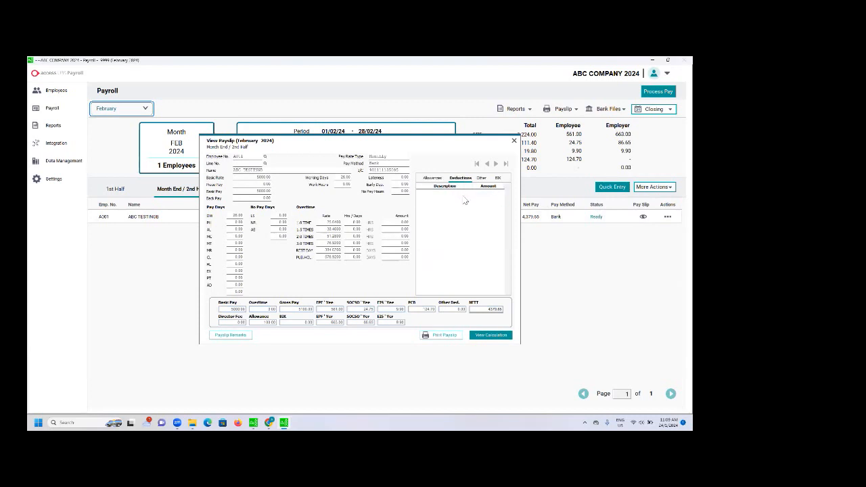
pyautogui.click(434, 178)
pyautogui.click(459, 178)
pyautogui.click(514, 140)
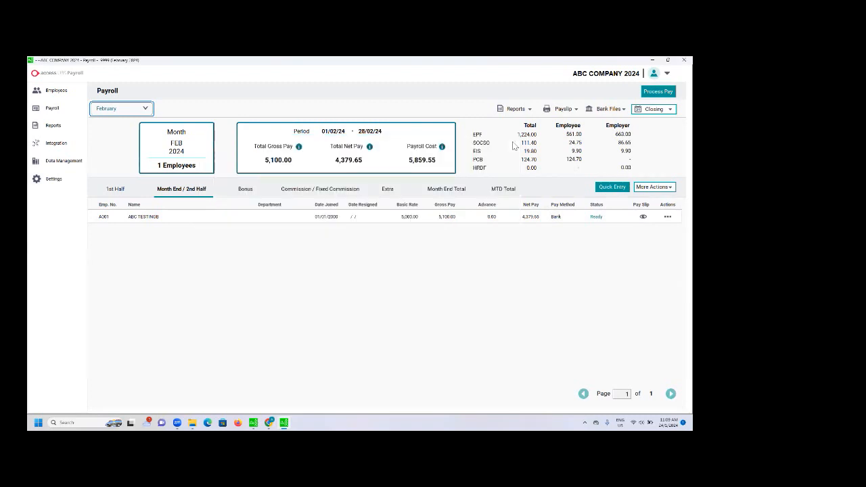
# Edit A001's Advance cell in Advance to Individual, save and confirm it.
pyautogui.click(643, 187)
pyautogui.moveTo(640, 202)
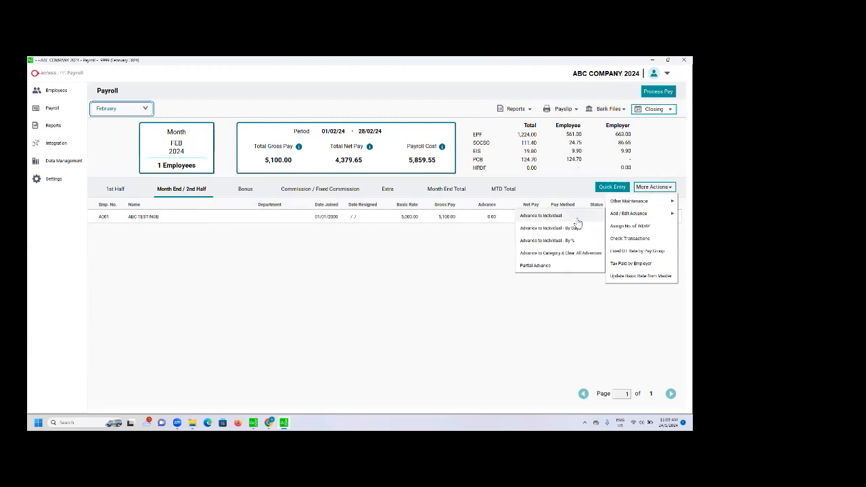
pyautogui.click(575, 217)
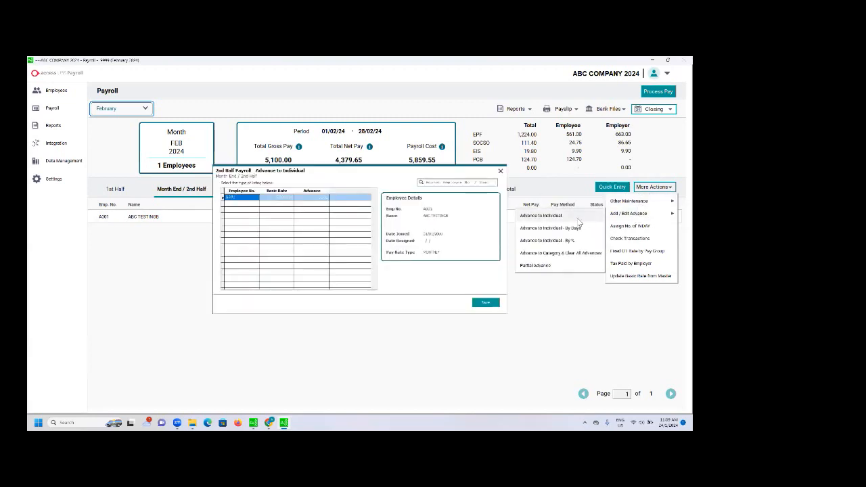
pyautogui.click(305, 197)
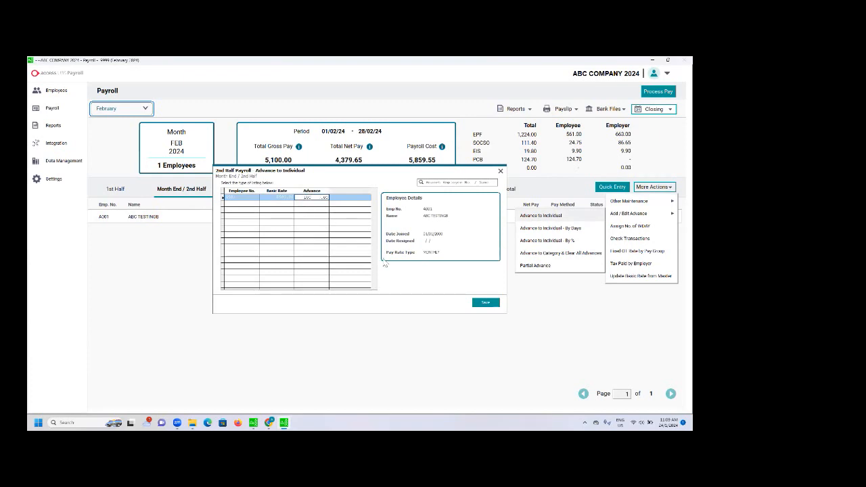
pyautogui.click(473, 305)
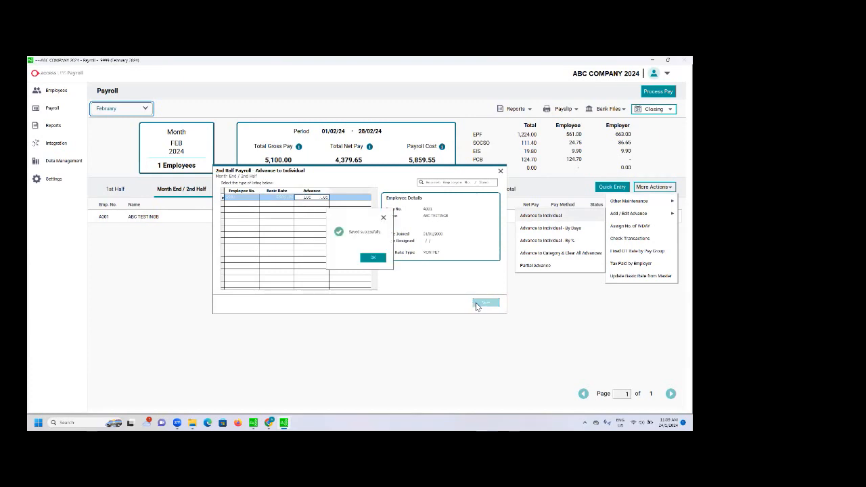
pyautogui.click(373, 261)
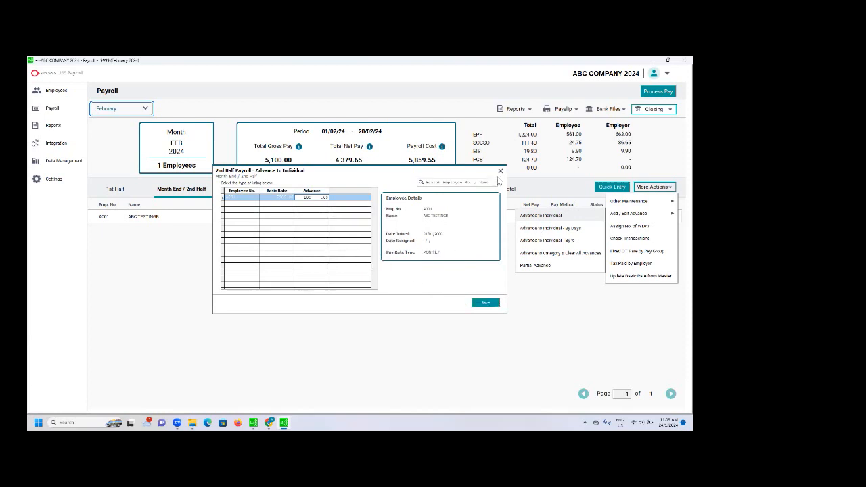
pyautogui.click(500, 172)
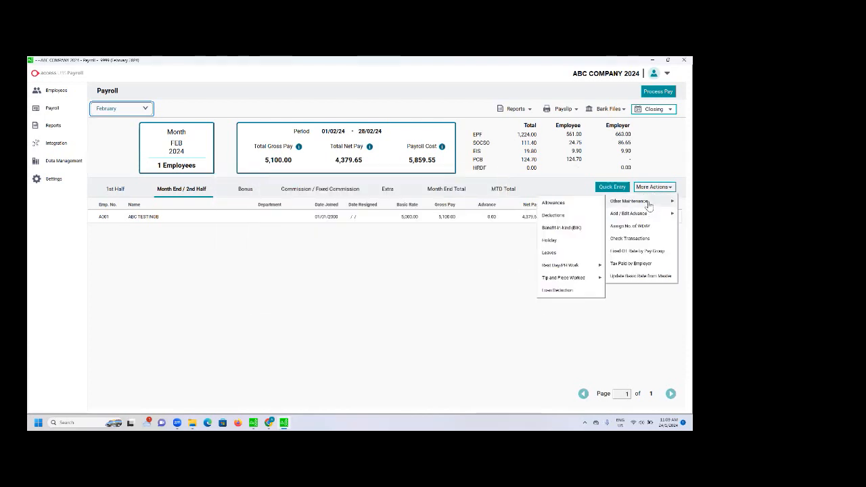
# Generate a 100.00 fixed-amount advance for the employee category via Advance to Category.
pyautogui.moveTo(650, 217)
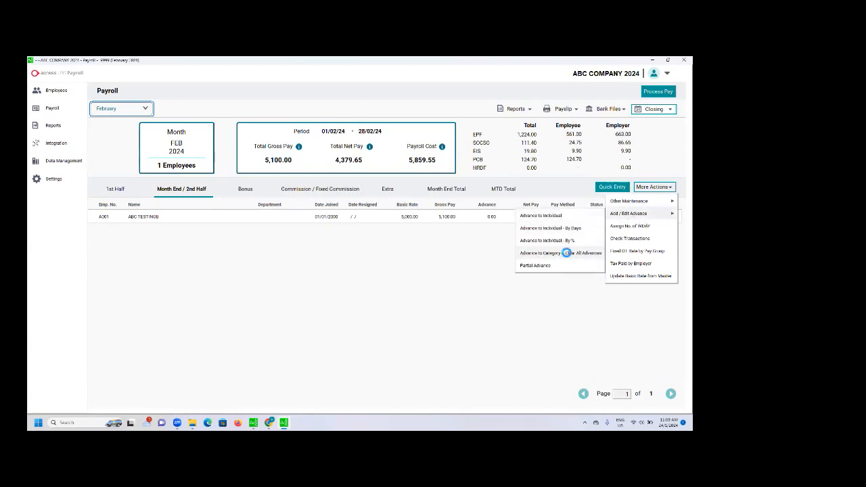
pyautogui.click(567, 256)
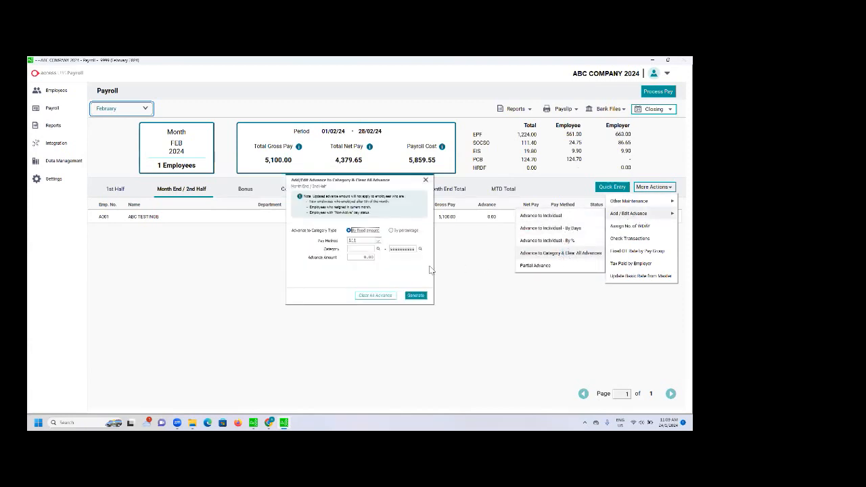
pyautogui.click(352, 259)
pyautogui.write('20')
pyautogui.click(415, 295)
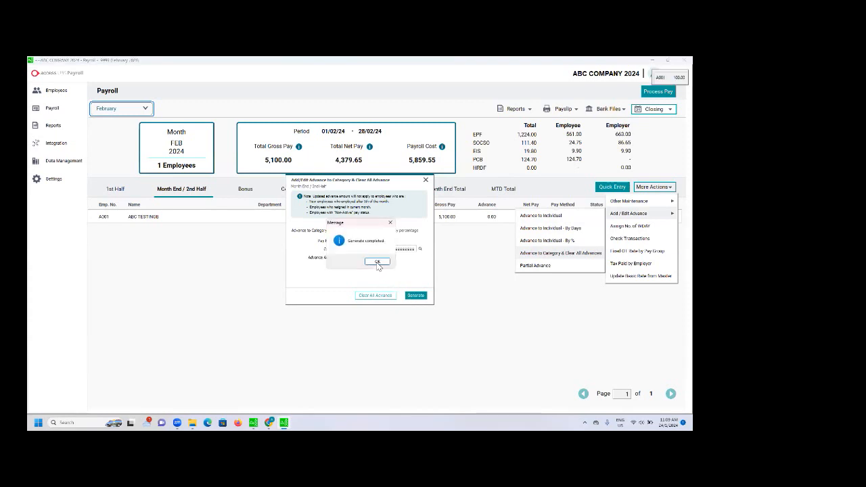
pyautogui.click(377, 261)
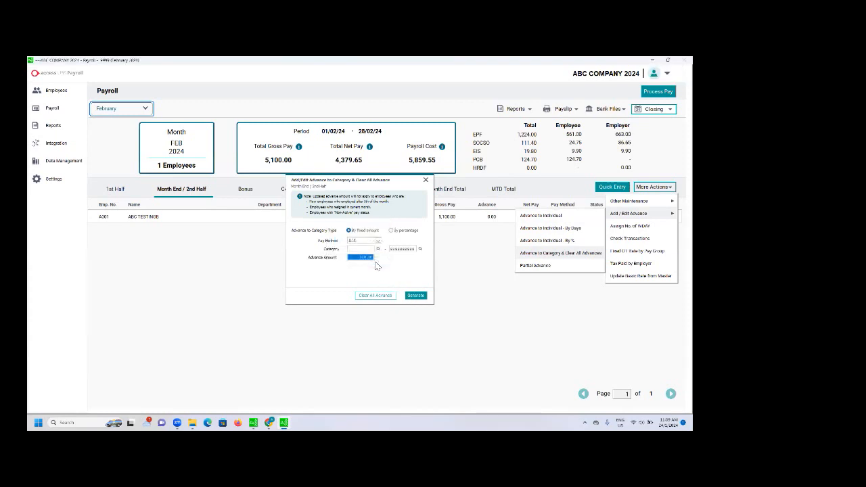
pyautogui.click(425, 182)
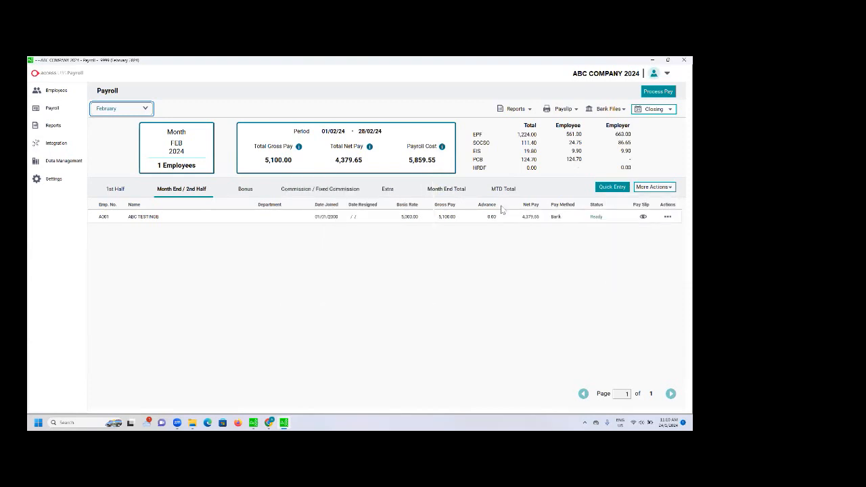
# Reprocess February month-end pay, bringing A001's net pay to 4,279.65.
pyautogui.click(650, 94)
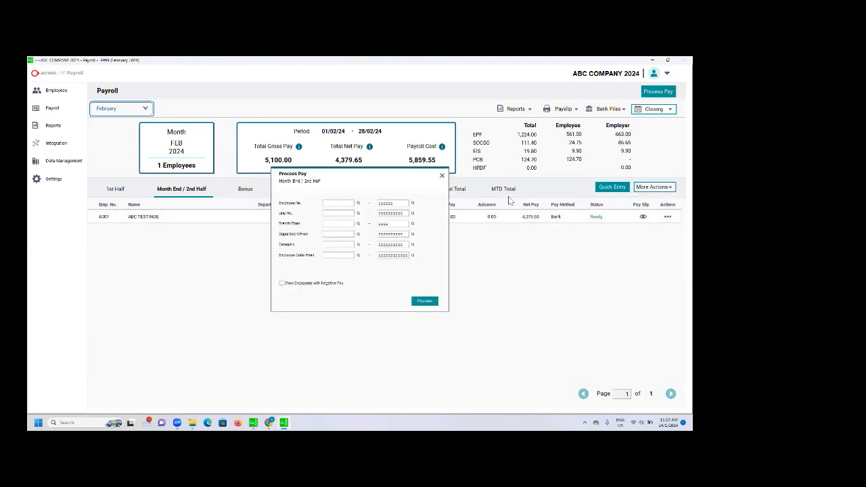
pyautogui.click(424, 301)
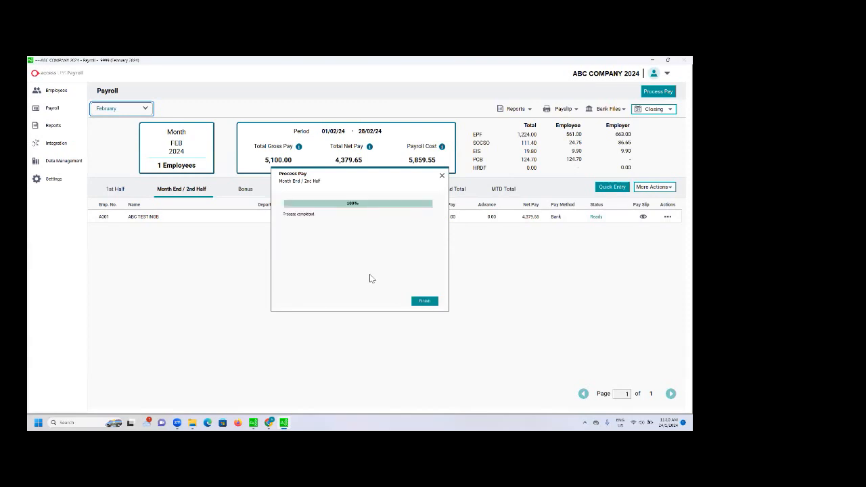
pyautogui.click(442, 175)
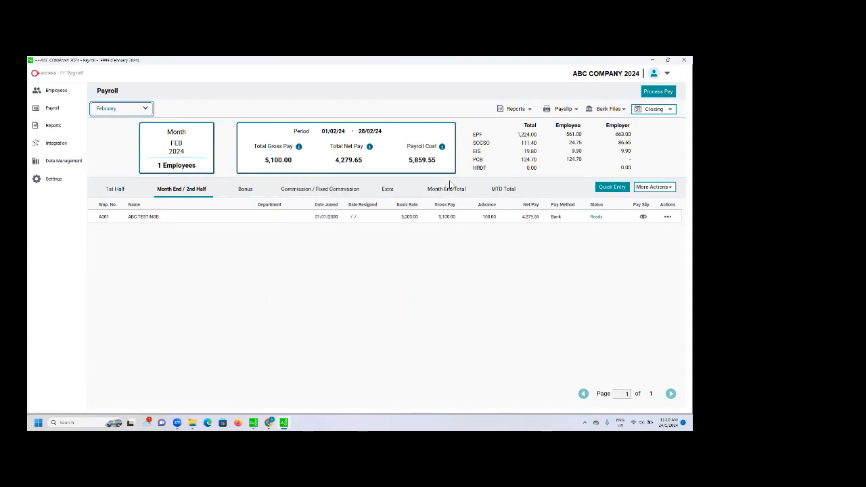
# Confirm the 100.00 ADVANCE line in A001's payslip deductions.
pyautogui.click(644, 216)
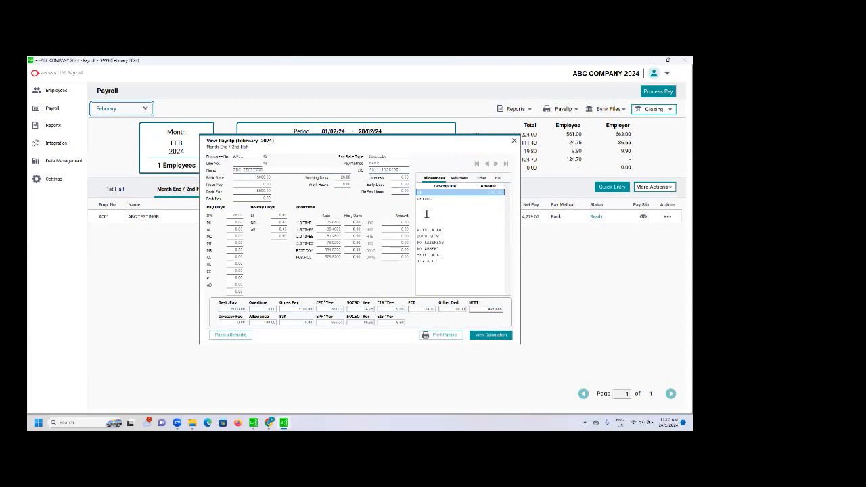
pyautogui.click(459, 179)
pyautogui.moveTo(454, 198); pyautogui.dragTo(476, 196)
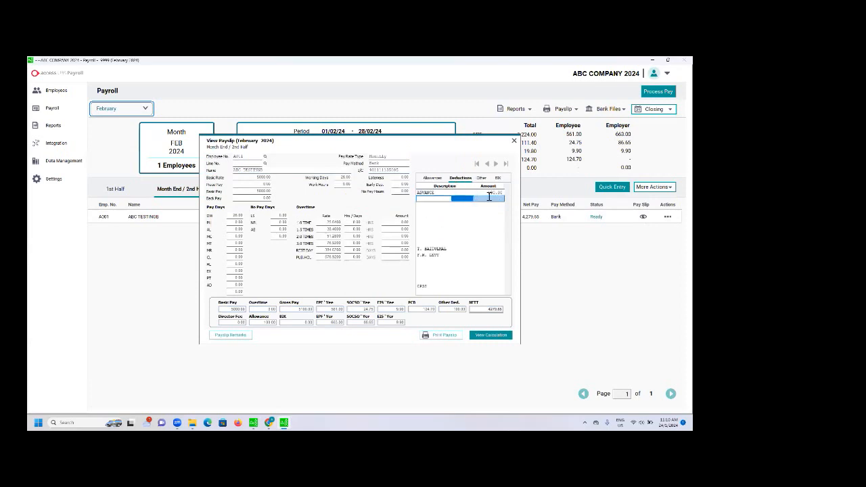
pyautogui.click(490, 192)
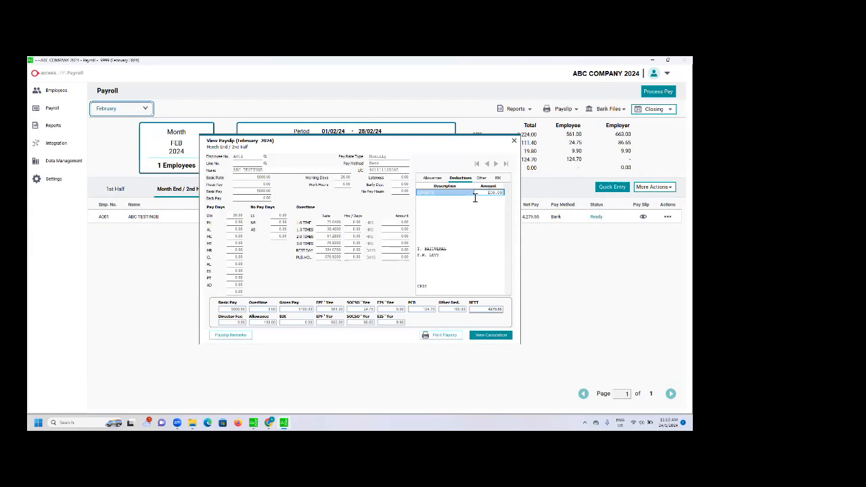
pyautogui.moveTo(479, 192); pyautogui.dragTo(493, 194)
pyautogui.click(514, 141)
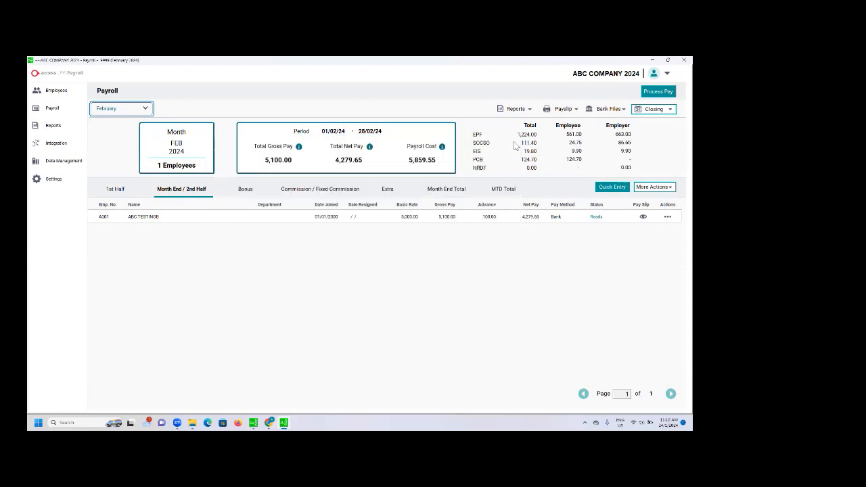
# Dismiss the payroll actions list and navigate through Settings to Data Management.
pyautogui.click(643, 186)
pyautogui.moveTo(644, 203)
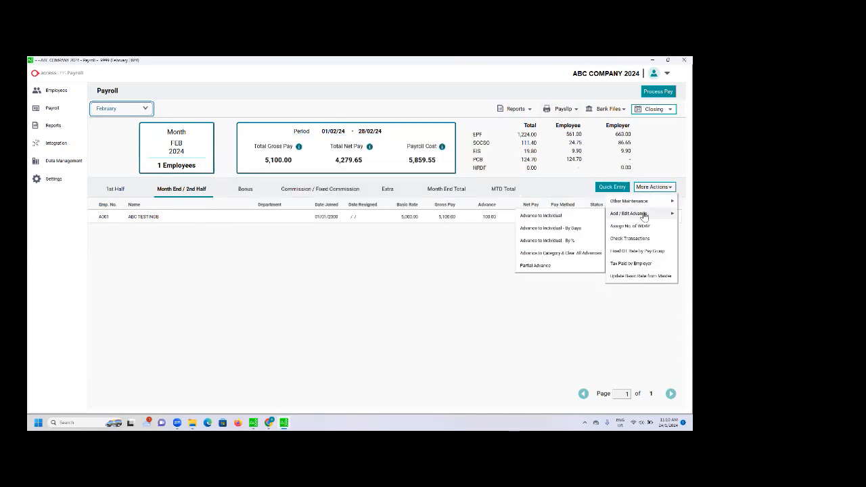
pyautogui.moveTo(623, 217)
pyautogui.click(425, 287)
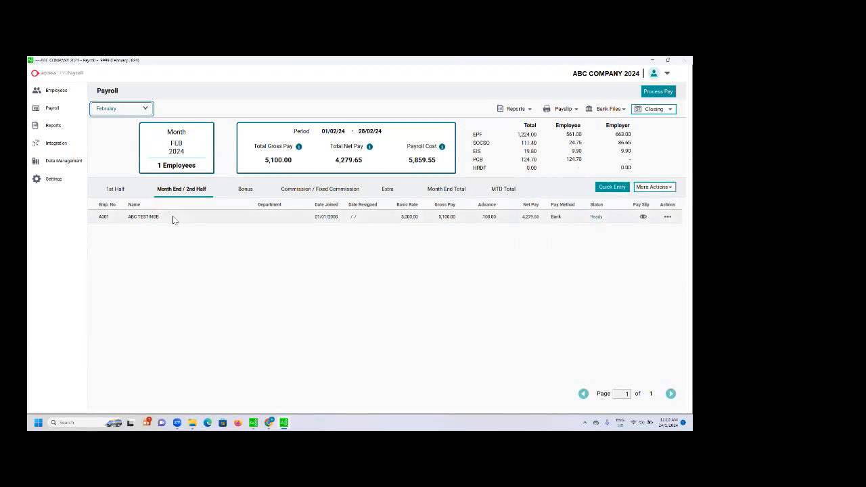
pyautogui.click(56, 184)
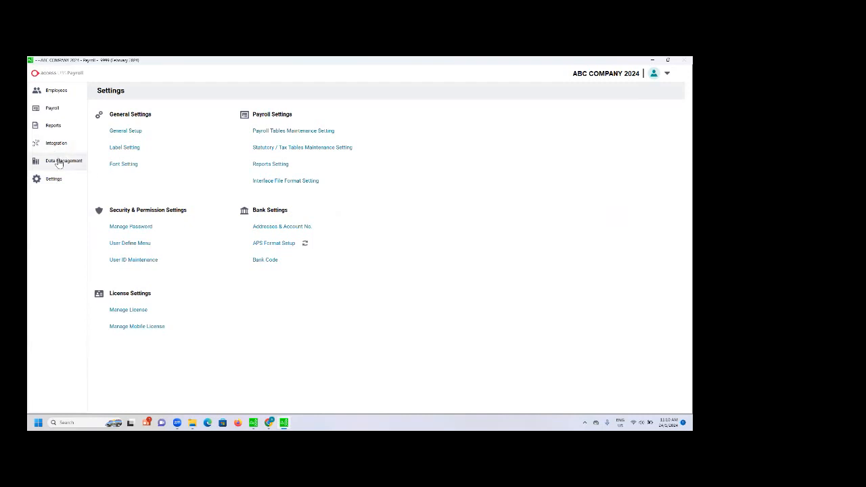
pyautogui.click(59, 161)
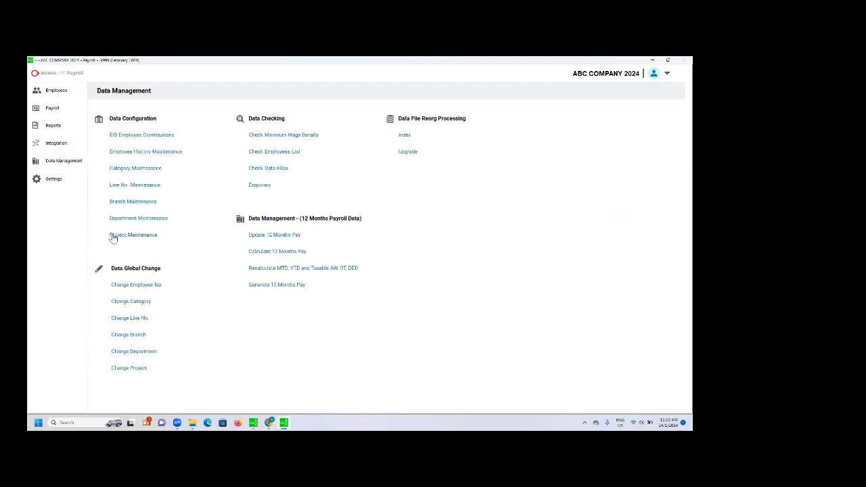
pyautogui.click(123, 138)
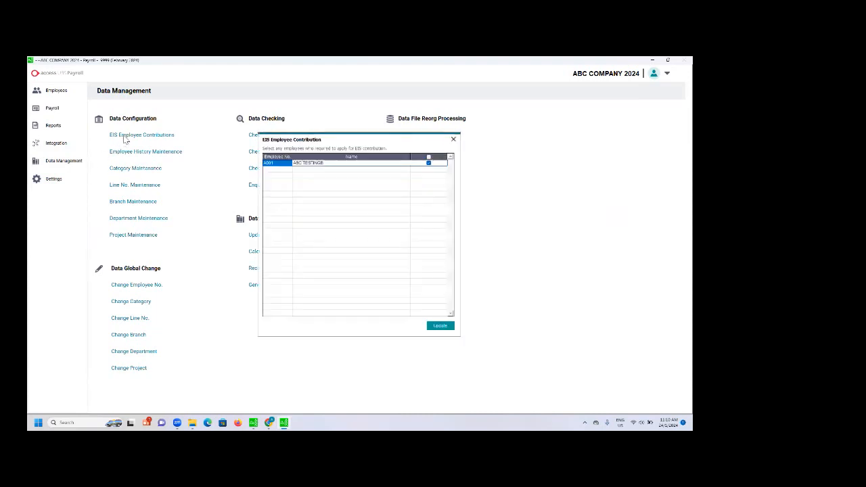
pyautogui.click(453, 139)
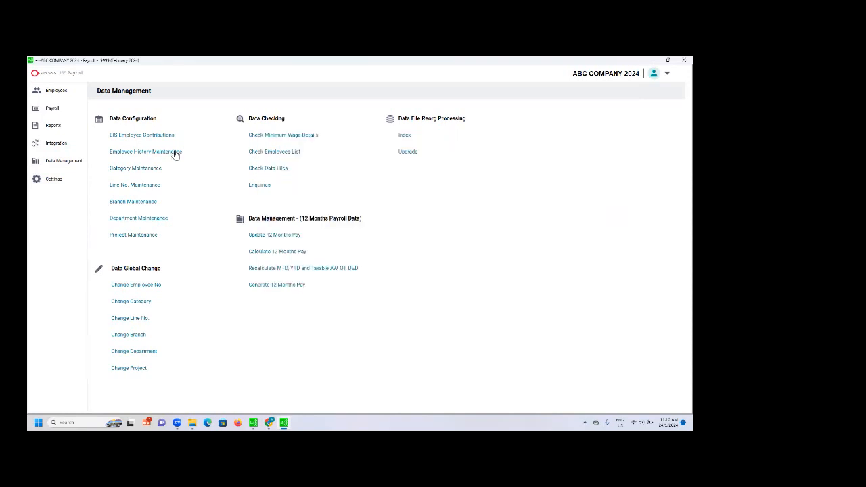
pyautogui.click(266, 235)
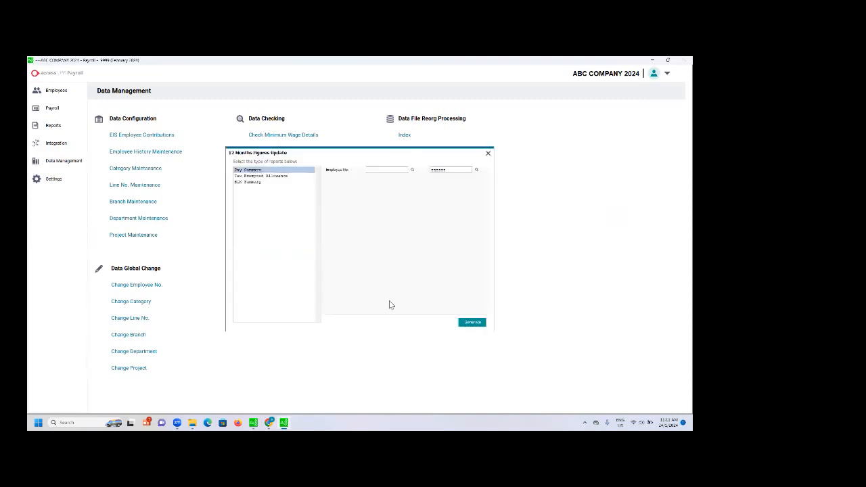
pyautogui.click(467, 322)
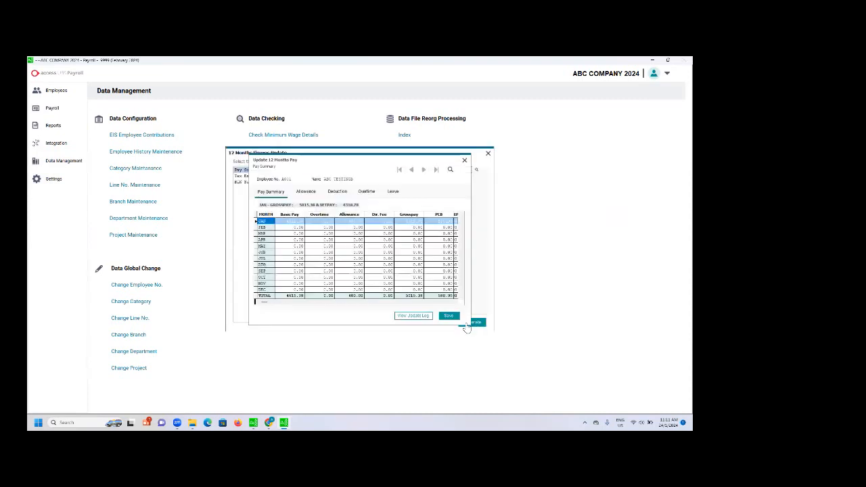
pyautogui.click(287, 227)
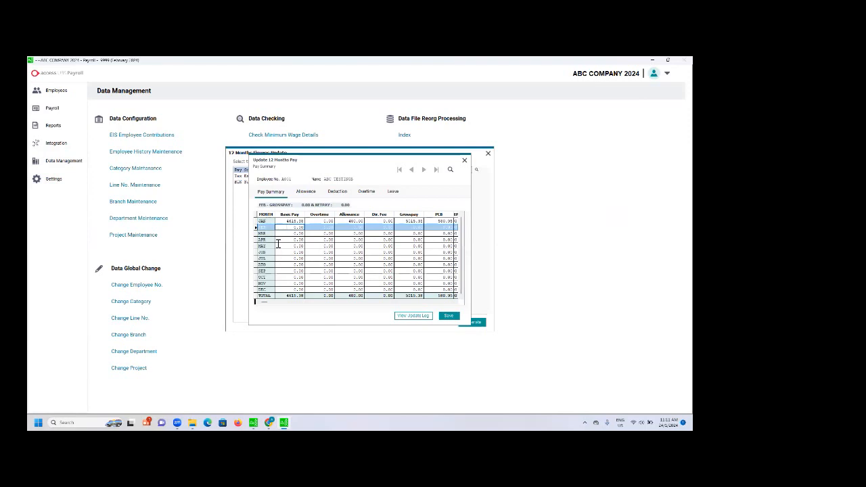
pyautogui.click(280, 222)
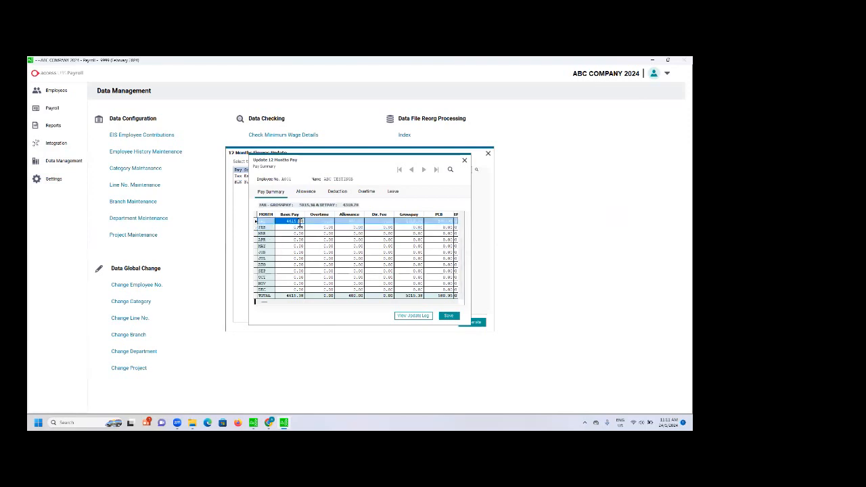
pyautogui.write('1')
pyautogui.click(282, 221)
pyautogui.click(283, 232)
pyautogui.write('21212121')
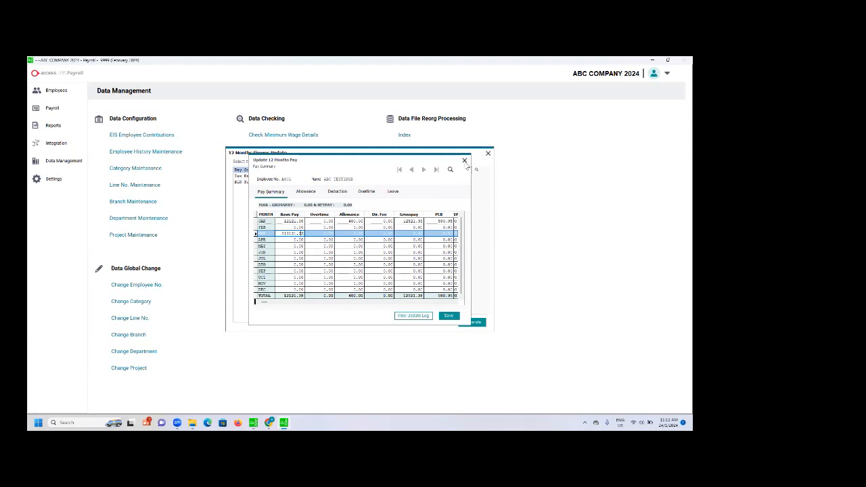
pyautogui.click(465, 160)
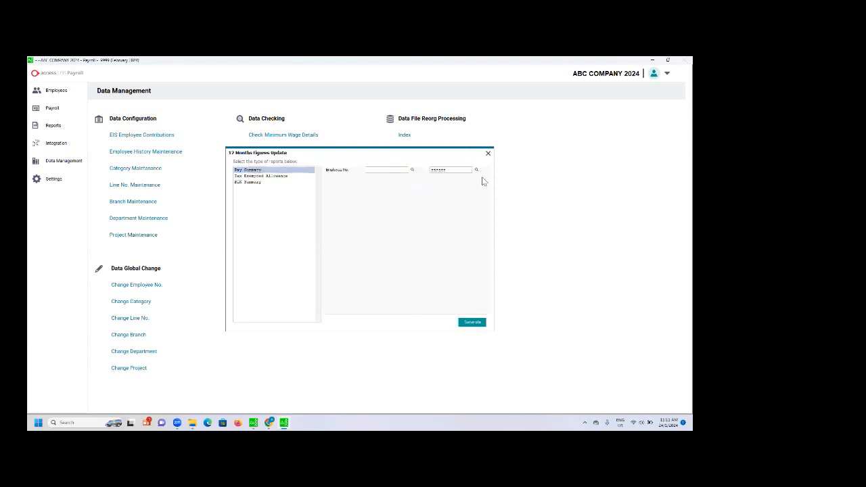
pyautogui.click(488, 155)
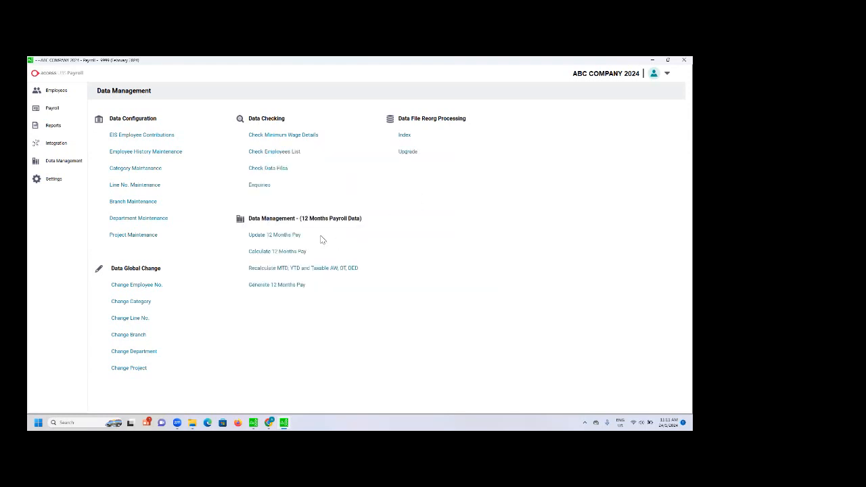
pyautogui.click(281, 251)
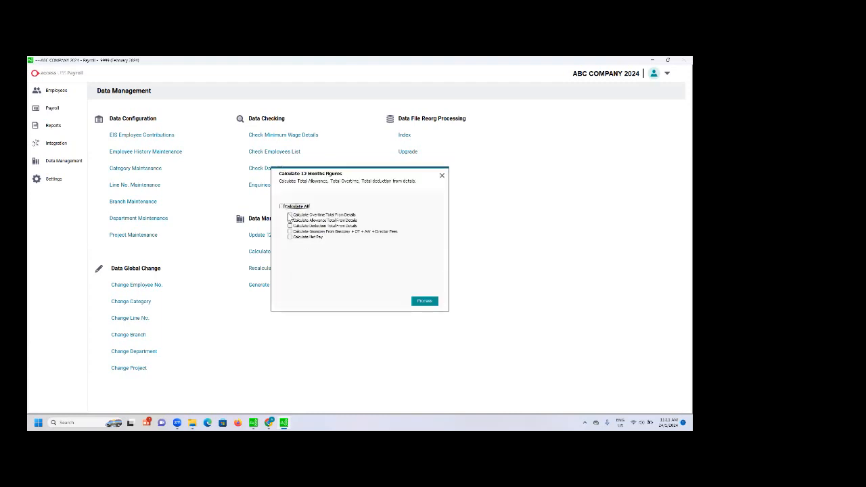
pyautogui.click(282, 206)
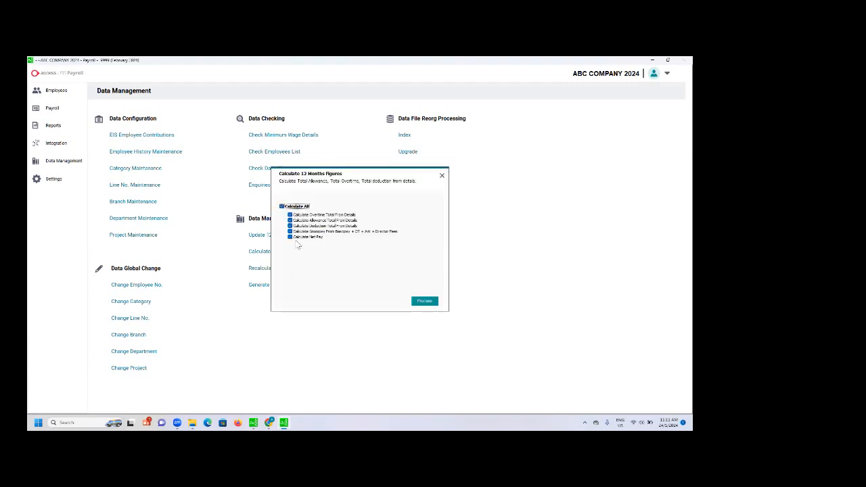
pyautogui.click(442, 177)
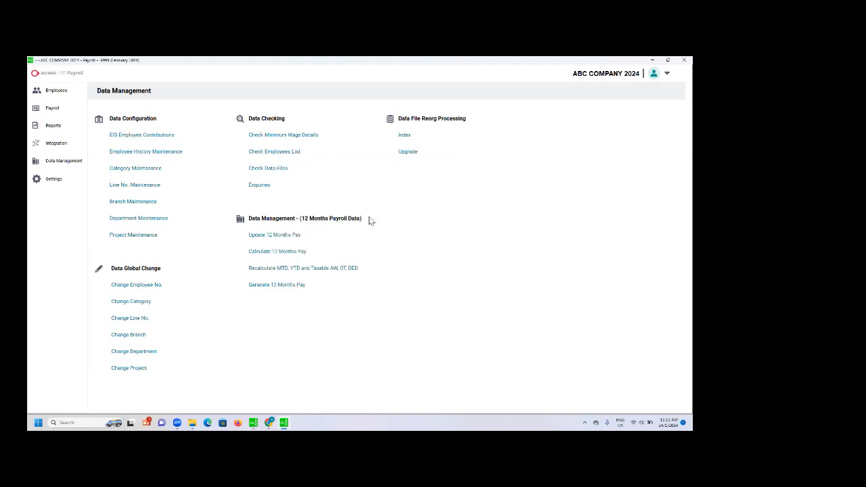
pyautogui.click(315, 269)
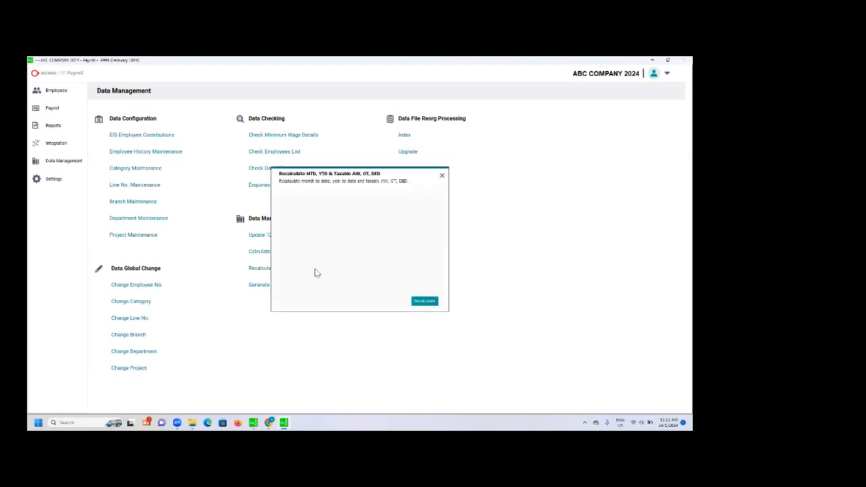
pyautogui.click(442, 177)
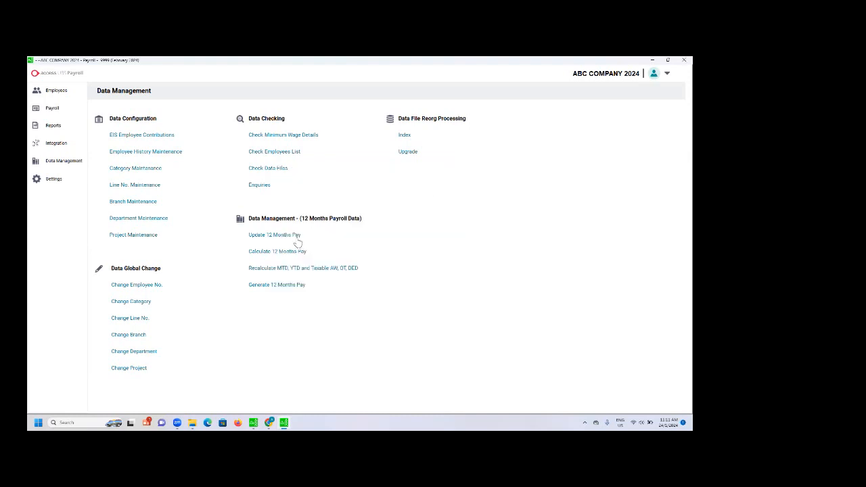
pyautogui.click(273, 285)
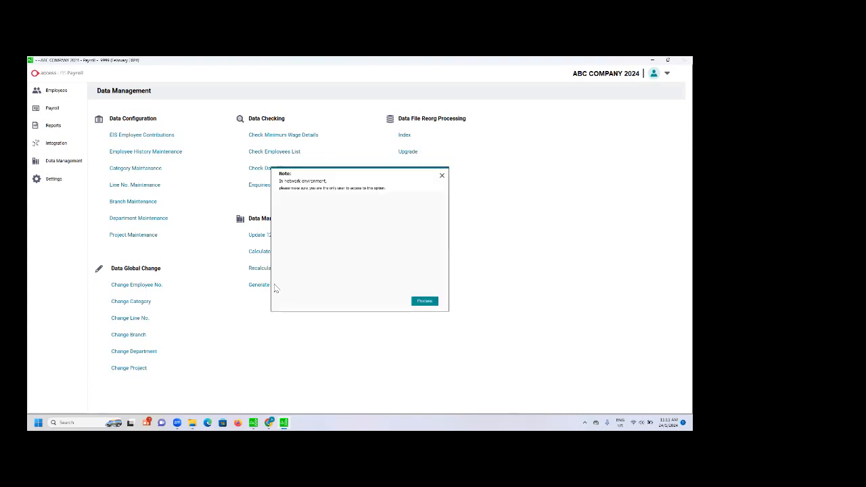
pyautogui.click(442, 176)
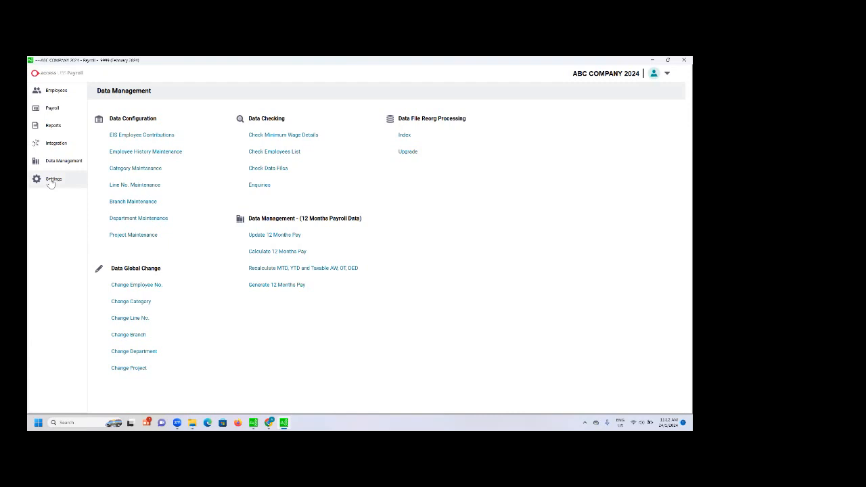
# Return to the February payroll page, glancing at the Reports page on the way.
pyautogui.click(50, 109)
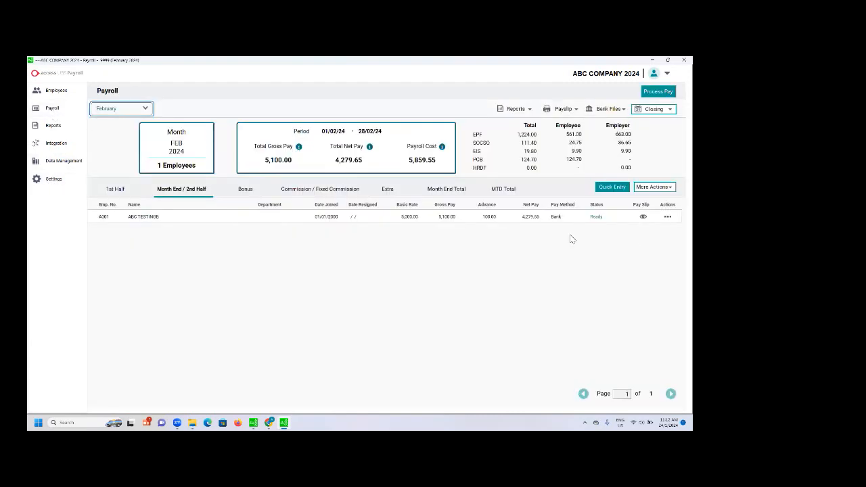
pyautogui.click(660, 190)
pyautogui.click(466, 260)
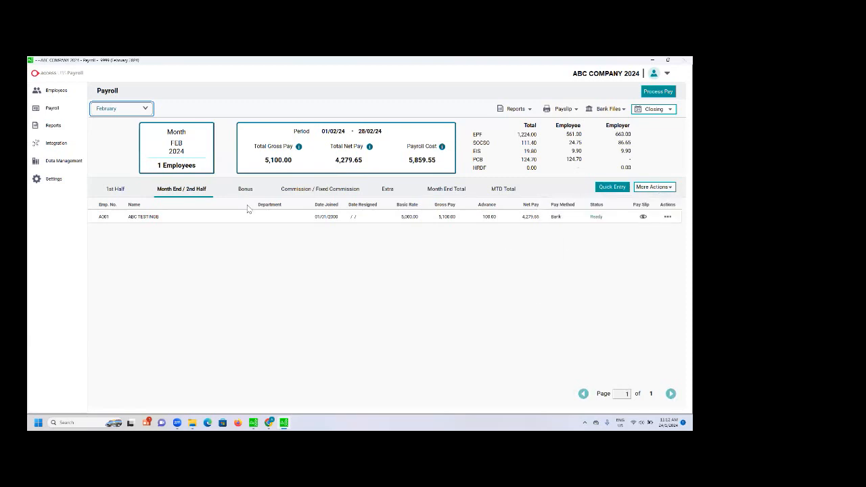
pyautogui.click(52, 126)
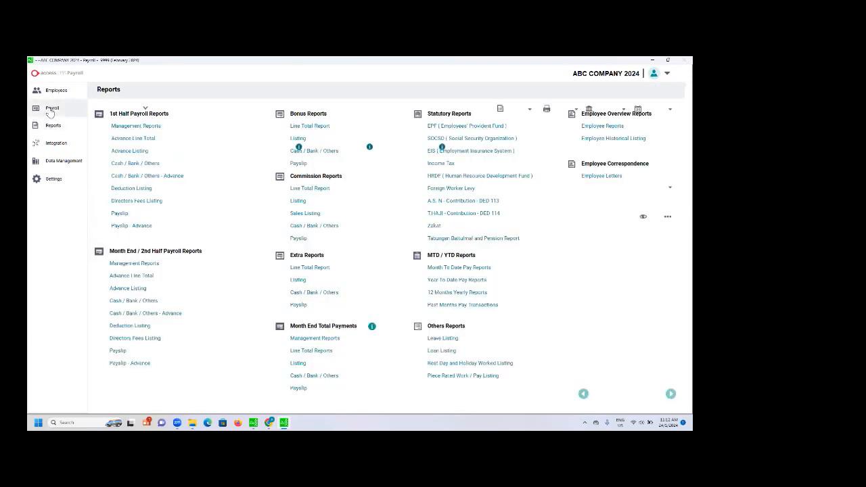
pyautogui.click(52, 108)
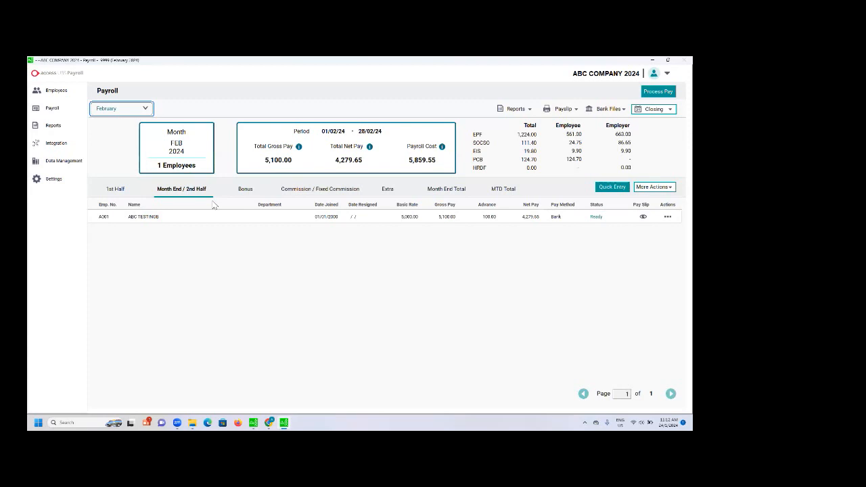
# Browse the Bonus, Commission and Extra tabs, ending on Month End / 2nd Half.
pyautogui.click(245, 189)
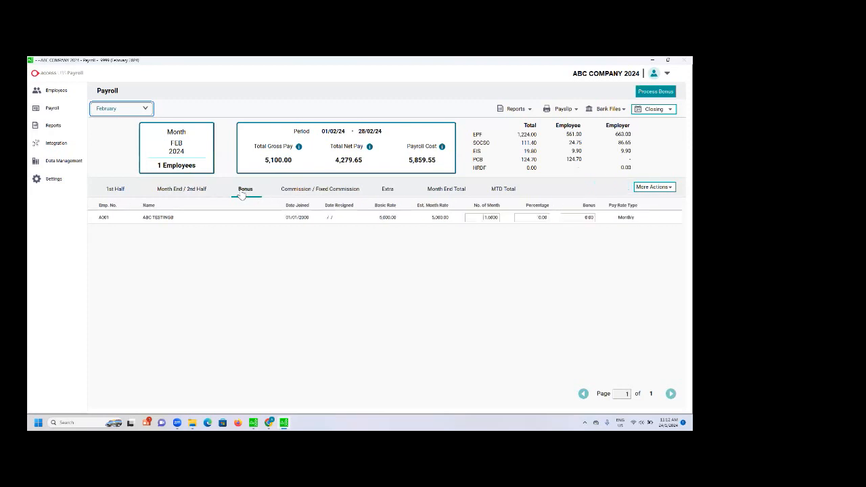
pyautogui.click(292, 194)
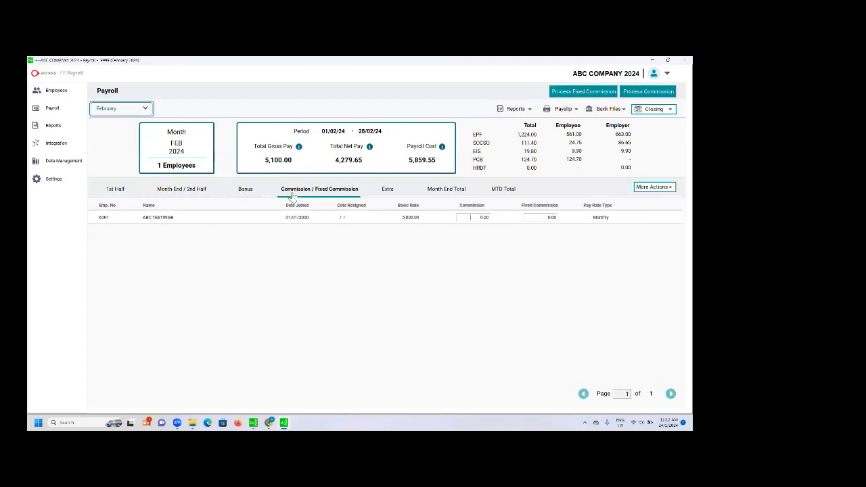
pyautogui.click(385, 194)
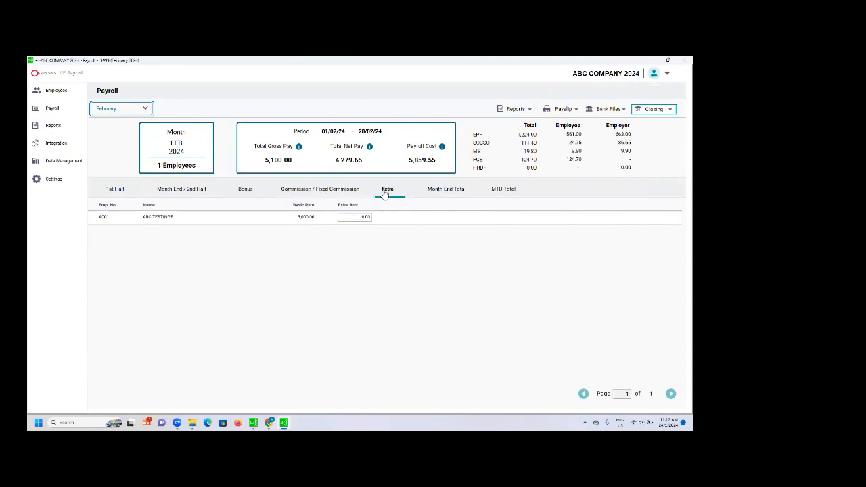
pyautogui.click(295, 195)
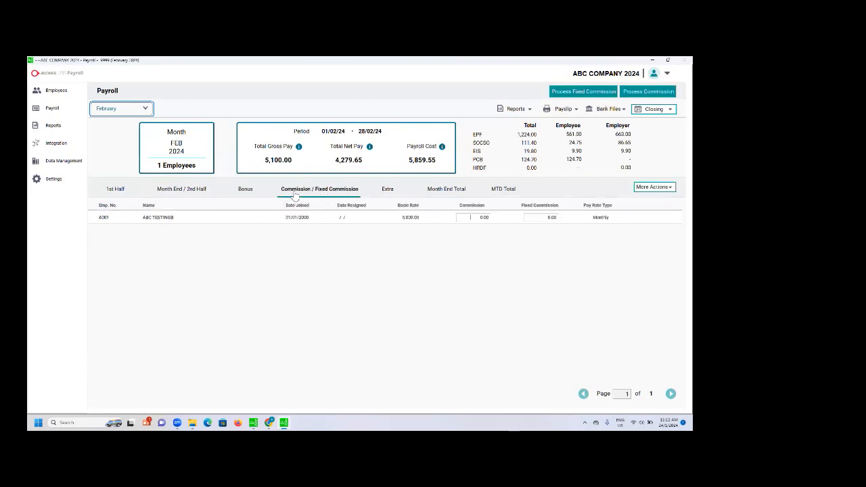
pyautogui.click(246, 192)
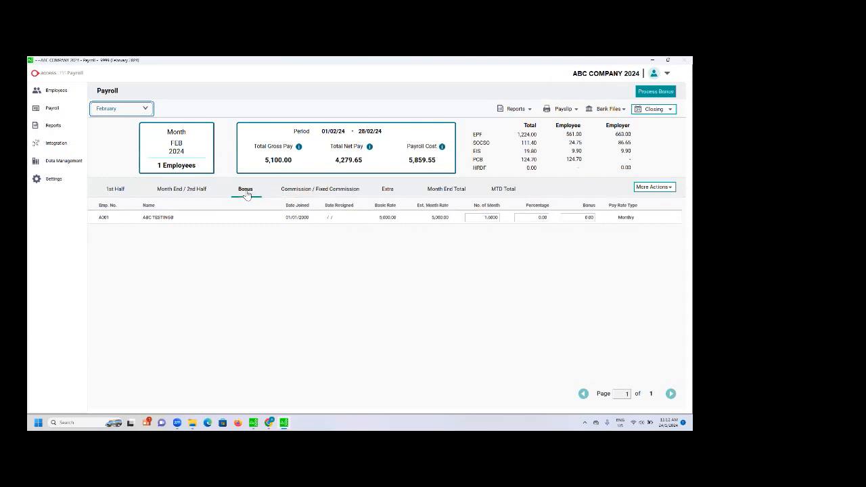
pyautogui.click(197, 192)
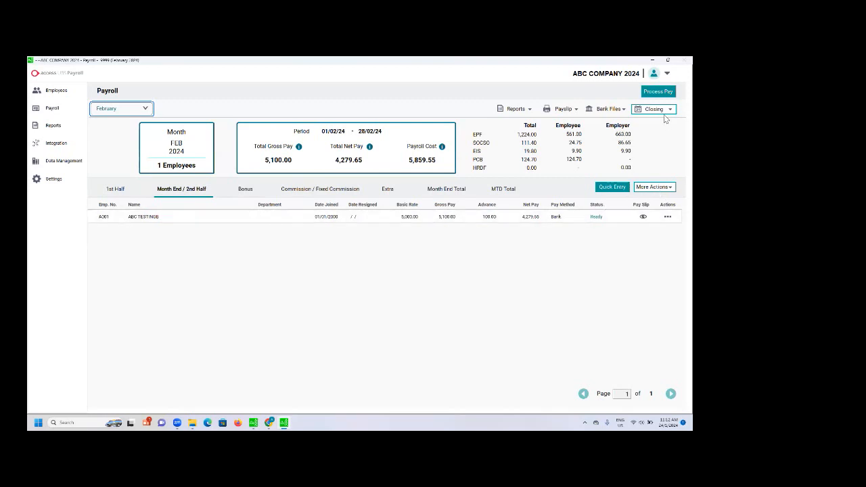
# Bring up the user profile options menu at the top right.
pyautogui.click(651, 191)
pyautogui.moveTo(646, 201)
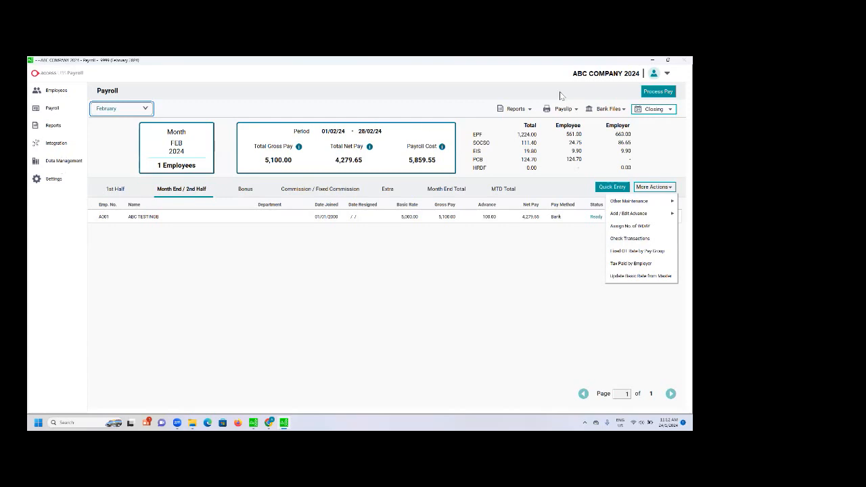
pyautogui.click(657, 81)
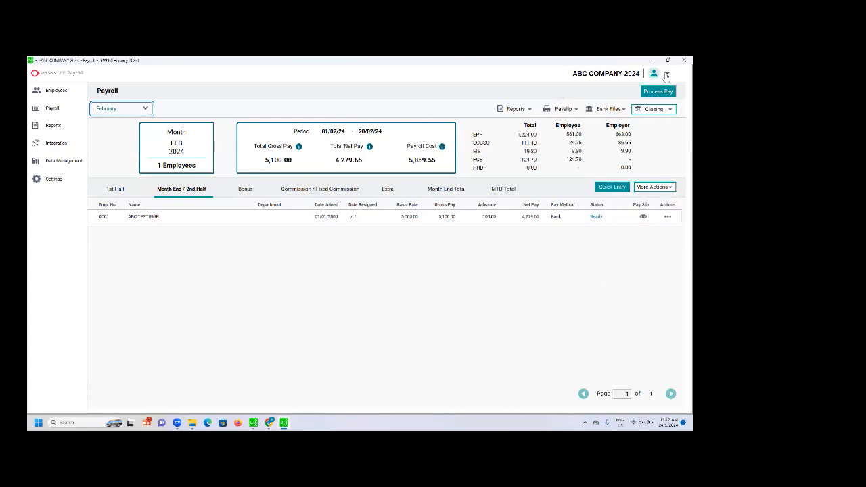
pyautogui.click(666, 73)
# Switch to Classic Mode and open the 2nd Half Overtime Rate/EPF/SOCSO/EIS/PCB editor.
pyautogui.click(638, 161)
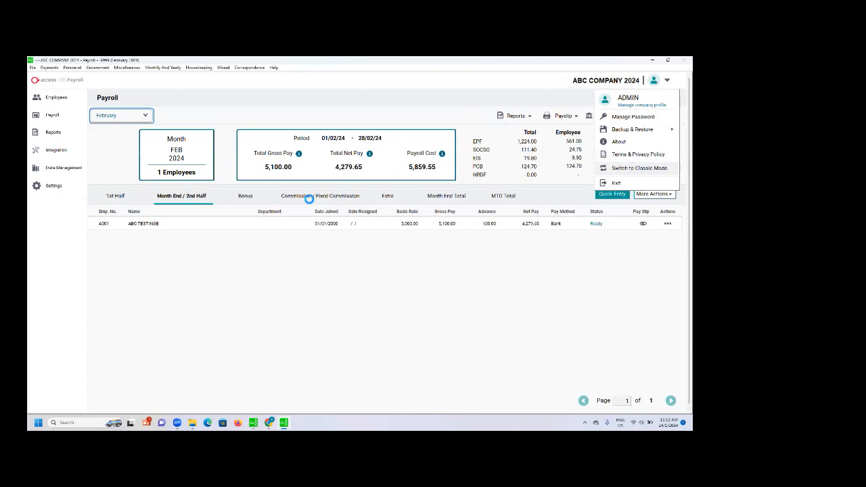
pyautogui.click(49, 68)
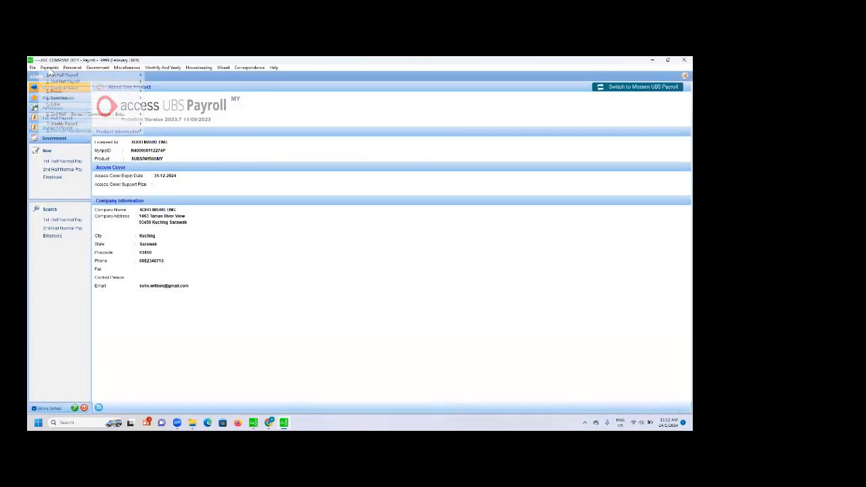
pyautogui.moveTo(122, 82)
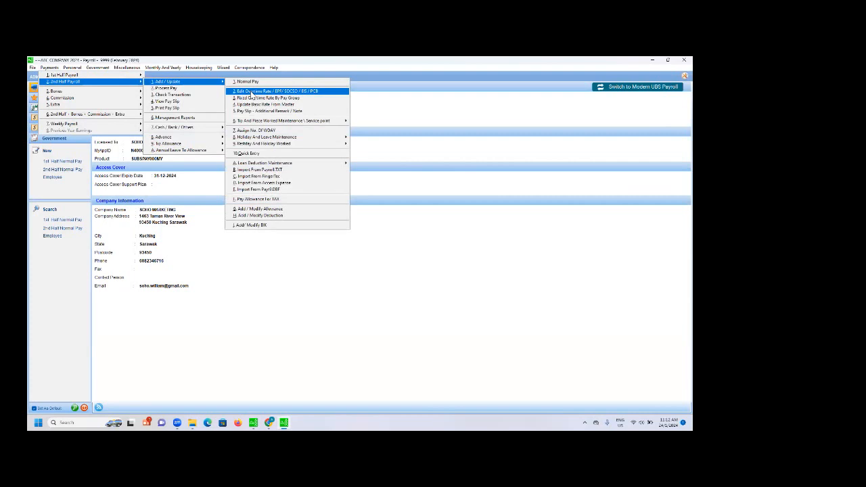
pyautogui.click(251, 95)
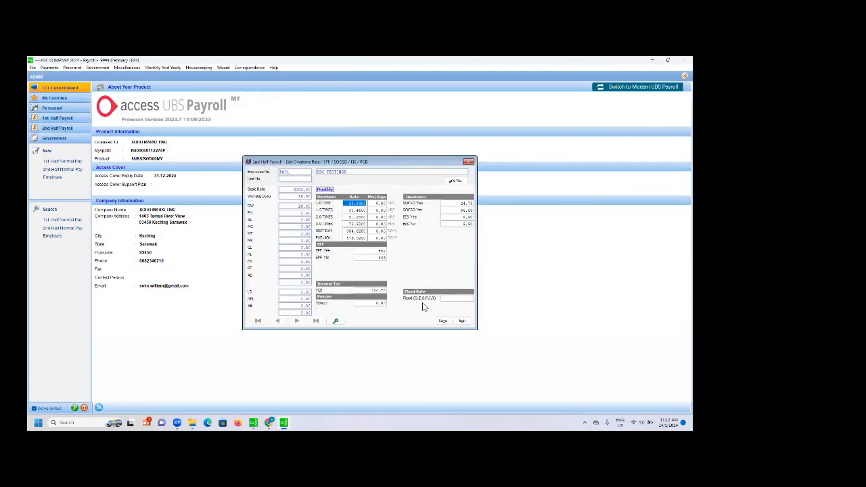
# Change the PCB from 134.70 to 200.00, save, and return to Modern mode.
pyautogui.click(445, 299)
pyautogui.click(363, 288)
pyautogui.write('200')
pyautogui.click(445, 299)
pyautogui.write('I')
pyautogui.moveTo(416, 300)
pyautogui.moveTo(366, 291); pyautogui.dragTo(386, 291)
pyautogui.moveTo(454, 298); pyautogui.dragTo(435, 300)
pyautogui.click(442, 322)
pyautogui.click(469, 162)
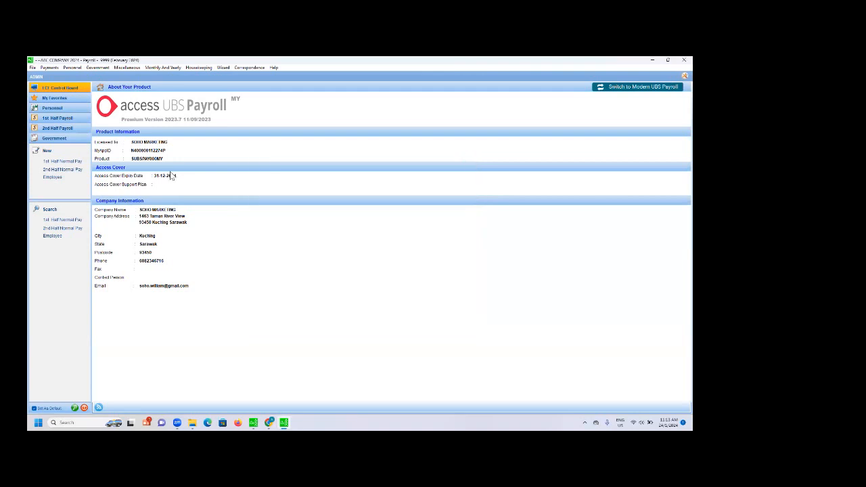
pyautogui.click(625, 93)
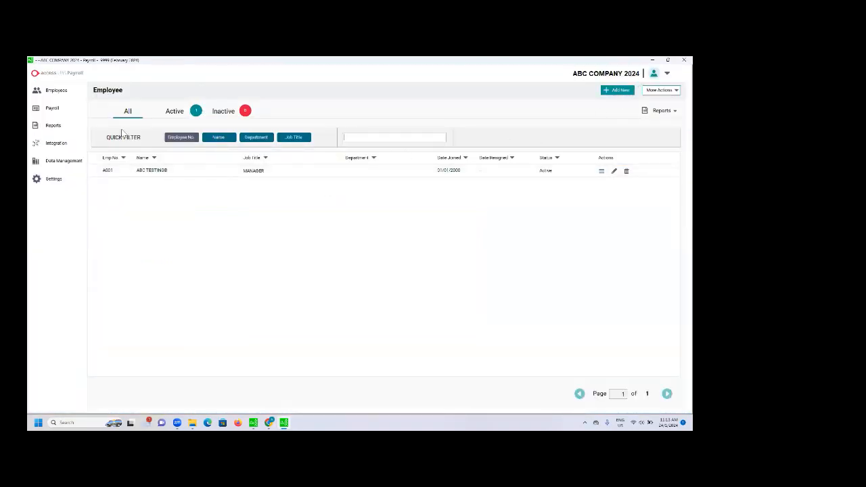
# Reprocess February's month-end pay so the net pay updates to 4,204.35.
pyautogui.click(52, 110)
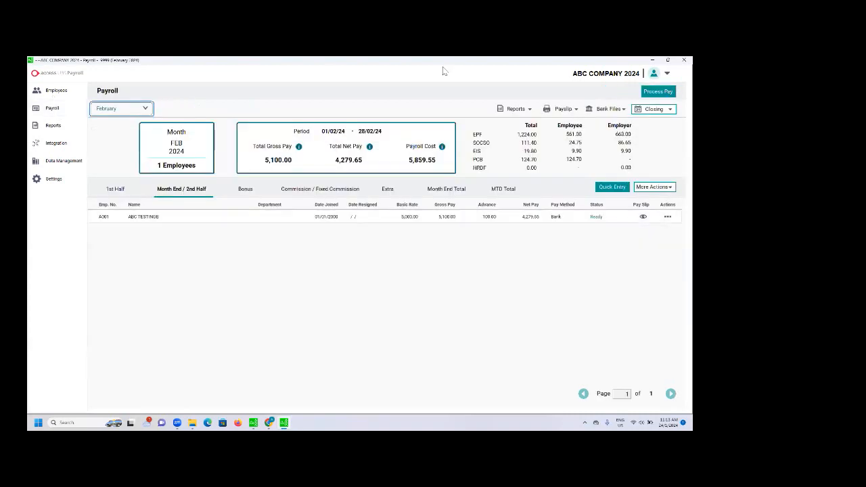
pyautogui.click(658, 91)
pyautogui.click(422, 303)
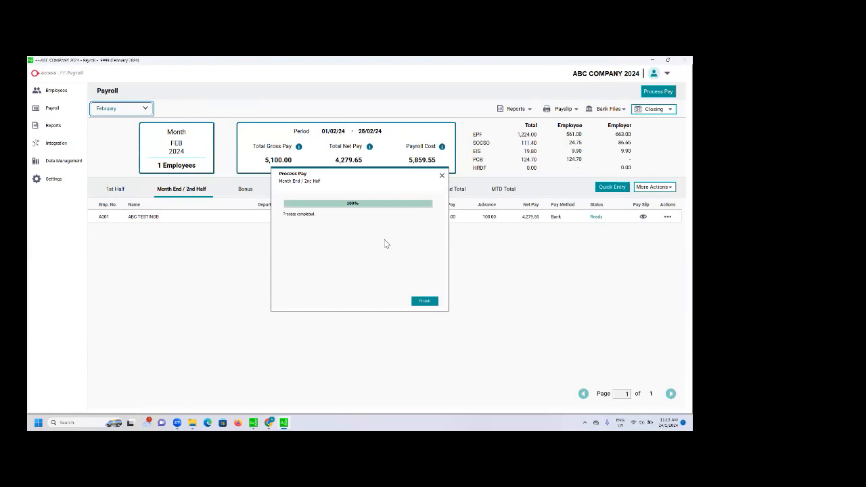
pyautogui.click(419, 302)
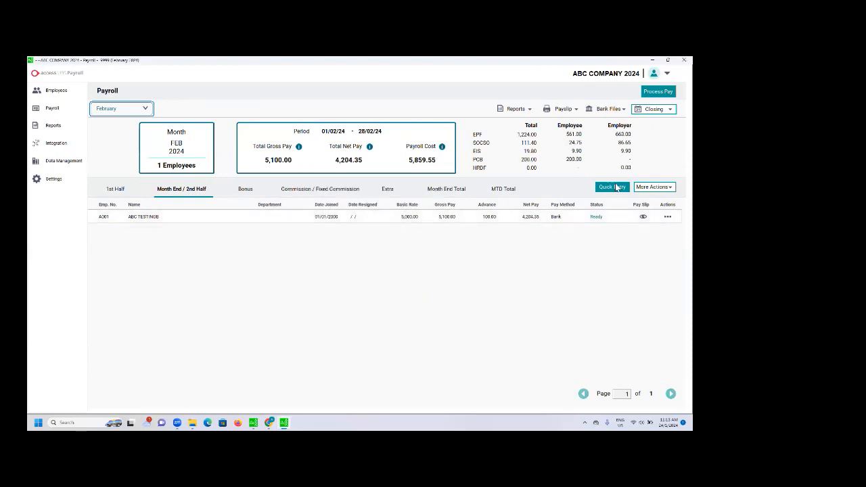
# Review A001's February payslip deductions and the PCB 200.00 tax calculation details.
pyautogui.click(642, 217)
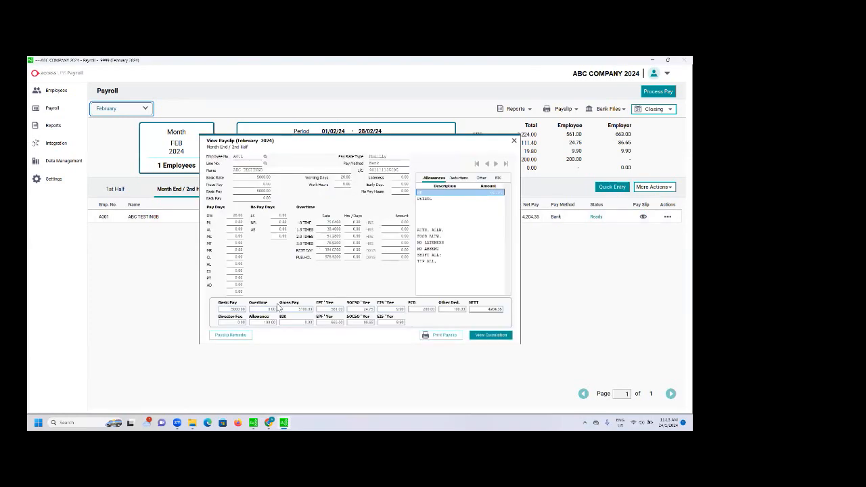
pyautogui.click(459, 179)
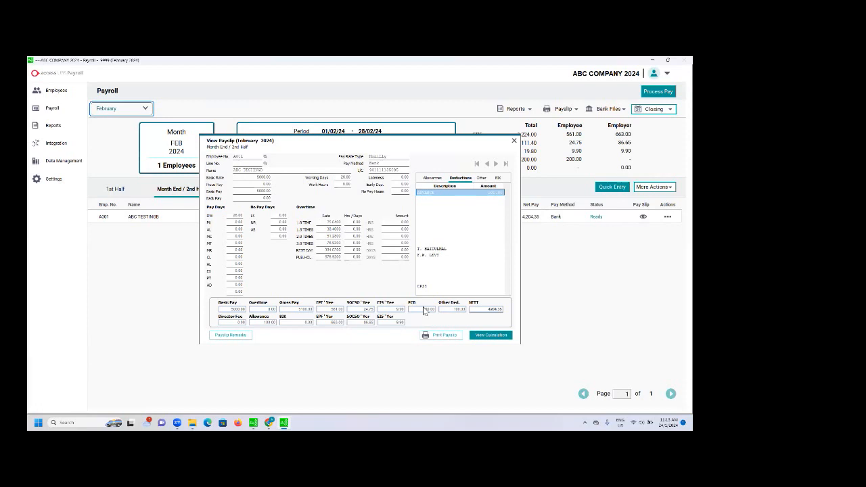
pyautogui.click(484, 337)
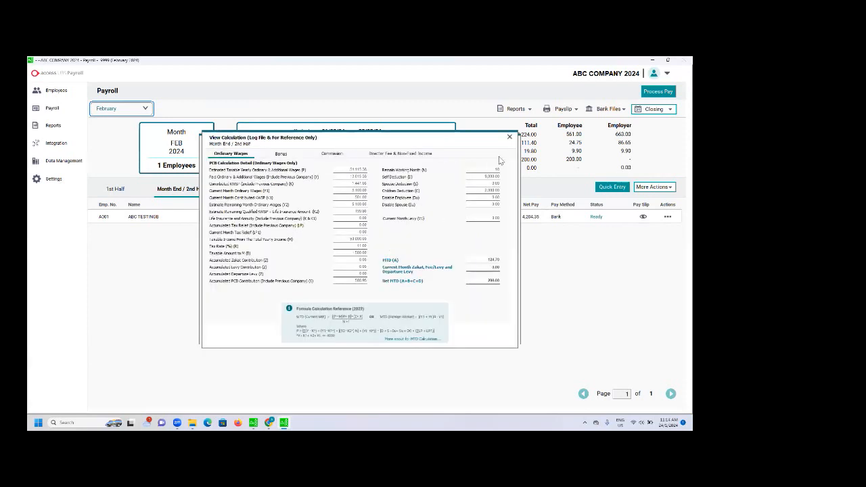
pyautogui.click(510, 138)
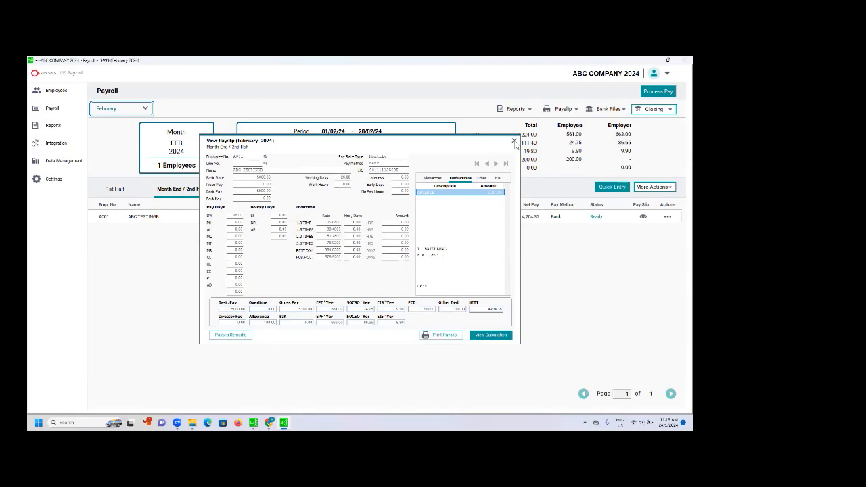
# Close A001's February payslip view to return to the February payroll summary.
pyautogui.click(514, 141)
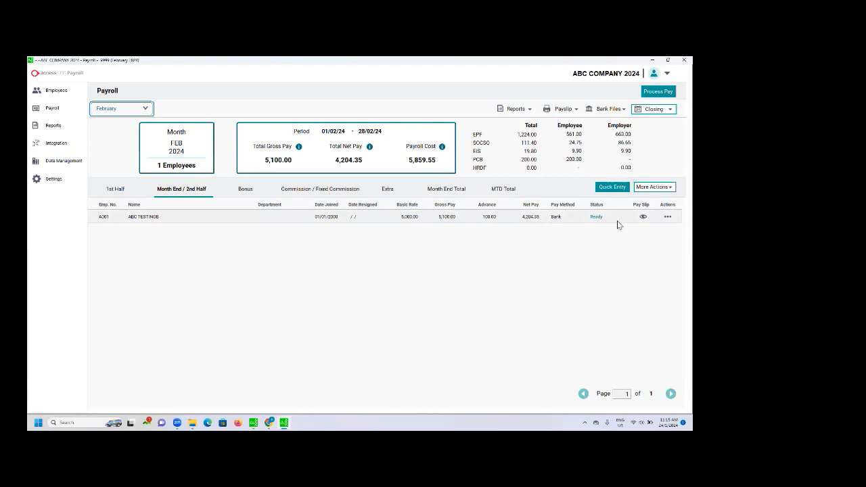
# Refresh the payroll page and look through February's Commission and Bonus entries.
pyautogui.click(53, 112)
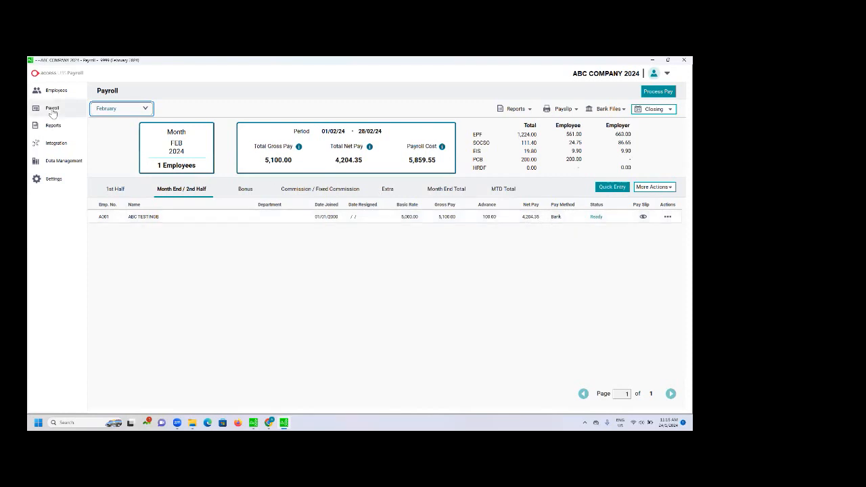
pyautogui.click(313, 190)
pyautogui.click(251, 193)
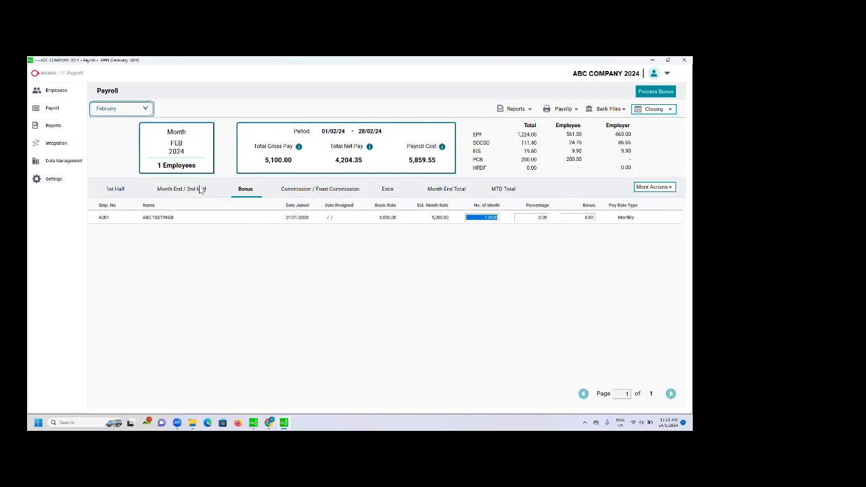
pyautogui.click(178, 192)
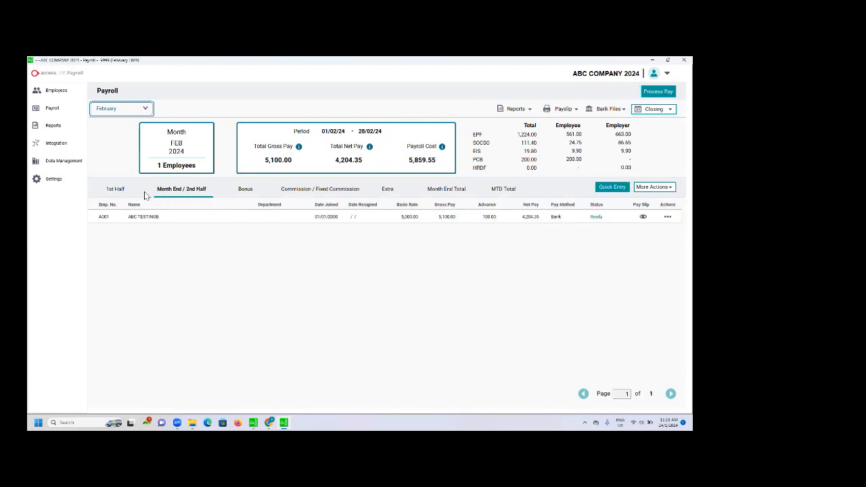
# Compare the 1st Half payroll showing 0.00 pay with Month End, then open Reports.
pyautogui.click(114, 192)
pyautogui.click(174, 195)
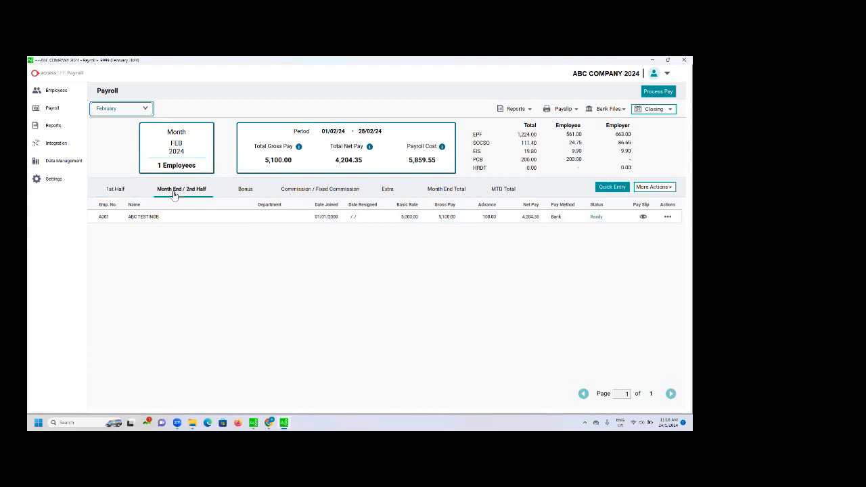
pyautogui.click(115, 192)
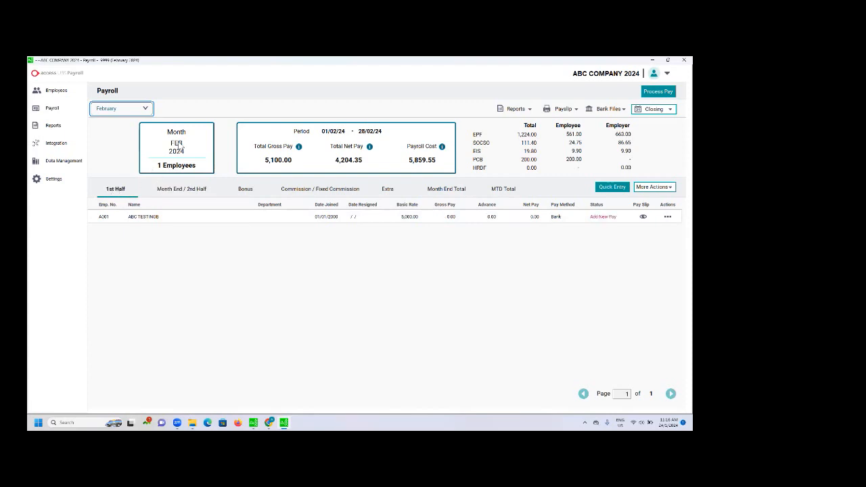
pyautogui.click(174, 191)
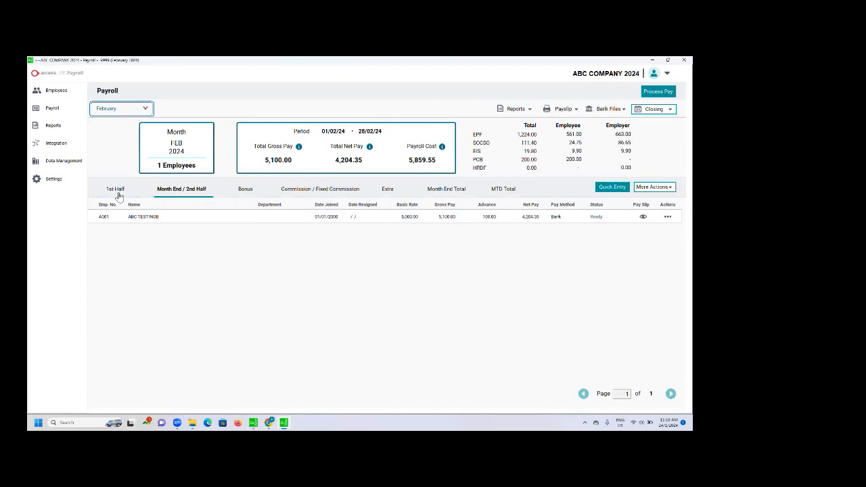
pyautogui.click(116, 193)
pyautogui.click(170, 192)
pyautogui.click(117, 190)
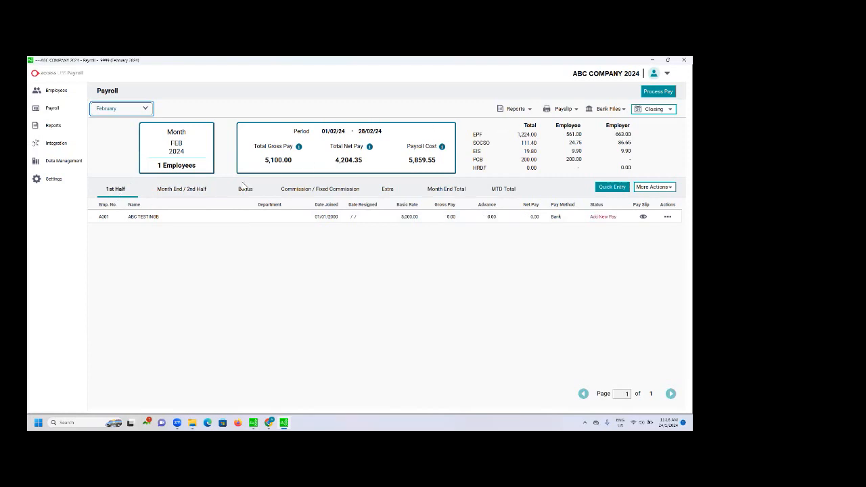
pyautogui.click(514, 110)
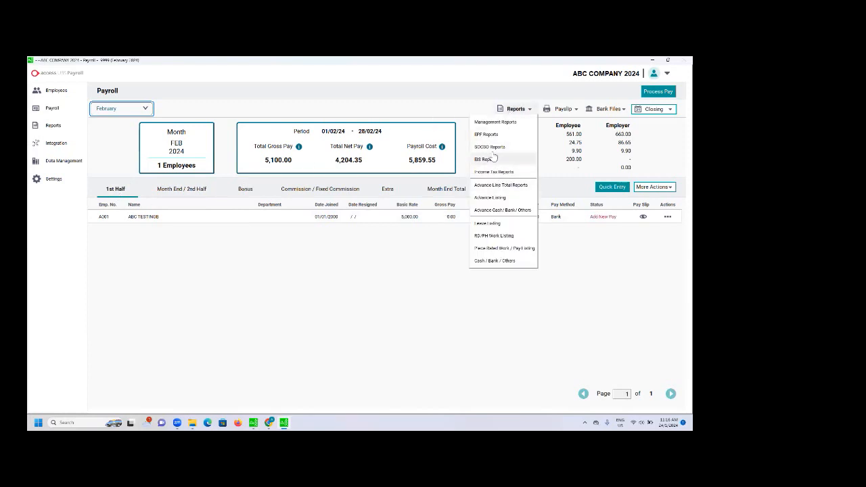
# Open Management Reports for February's Month End / 2nd Half payroll.
pyautogui.click(497, 122)
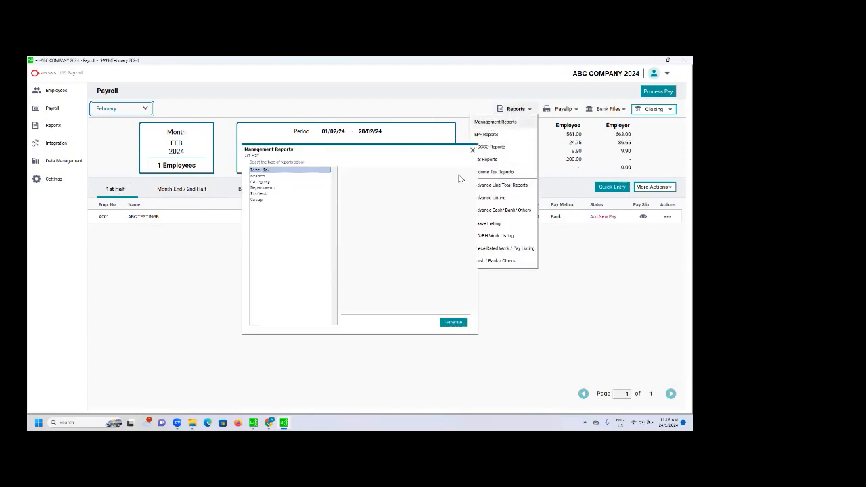
pyautogui.click(472, 150)
pyautogui.click(183, 190)
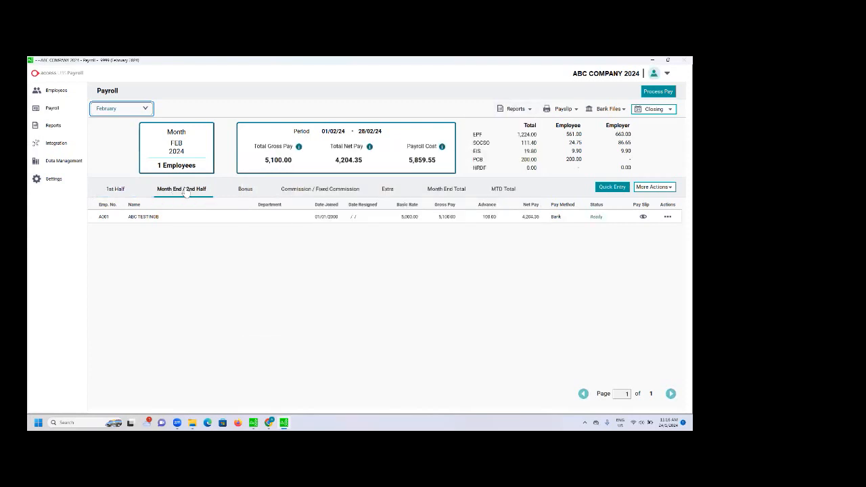
pyautogui.click(516, 110)
pyautogui.click(514, 126)
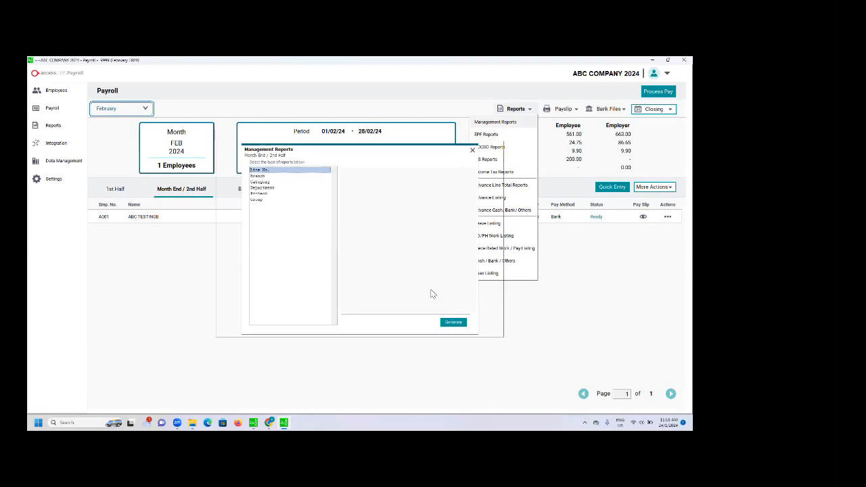
# Set paper size to A4 Landscape and preview the employees pay summary report.
pyautogui.click(417, 248)
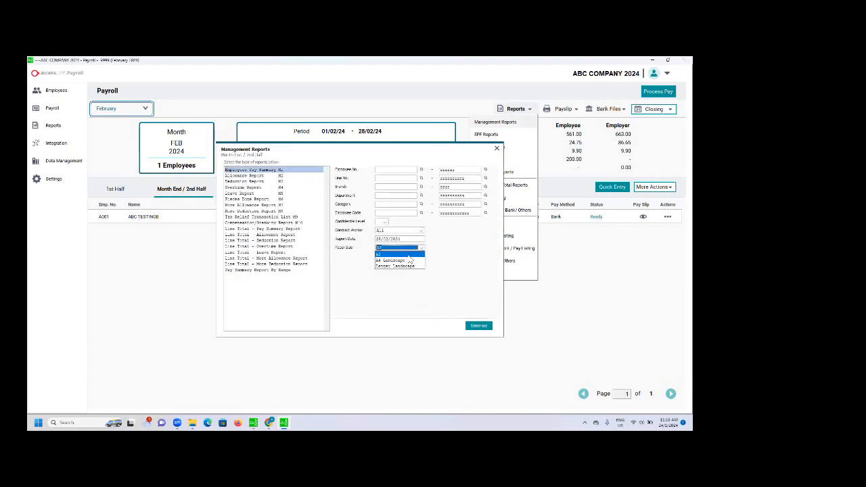
pyautogui.click(410, 261)
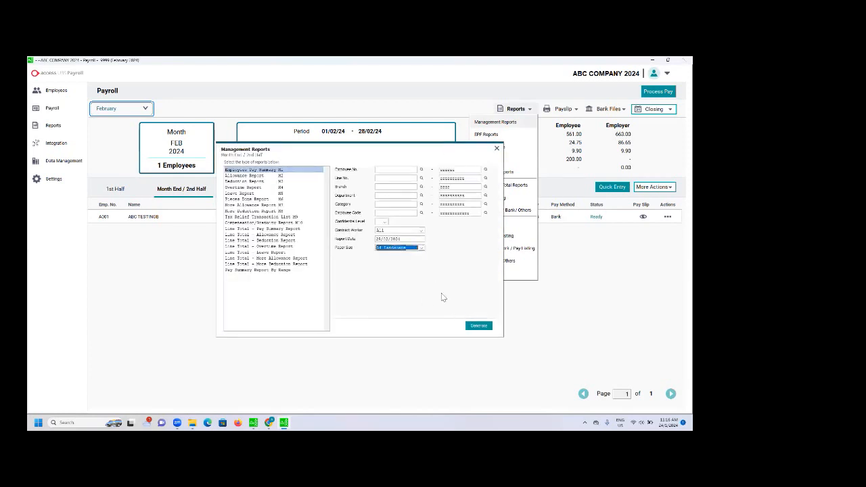
pyautogui.click(478, 326)
pyautogui.click(358, 216)
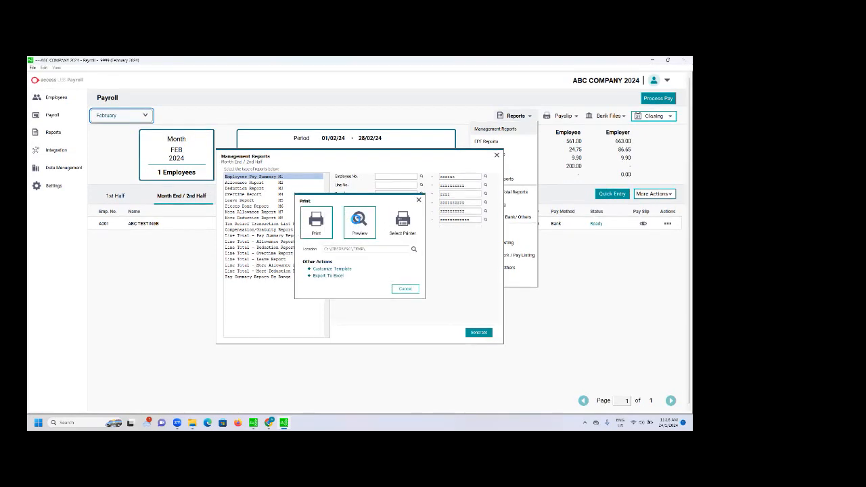
pyautogui.press('Escape')
pyautogui.press('Escape')
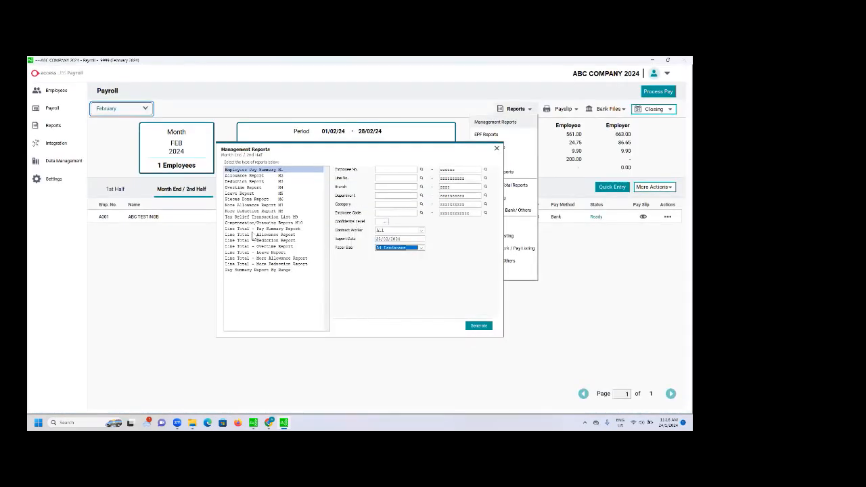
# Preview the Allowance Report, then select the Leave Report.
pyautogui.click(240, 188)
pyautogui.click(239, 182)
pyautogui.click(242, 177)
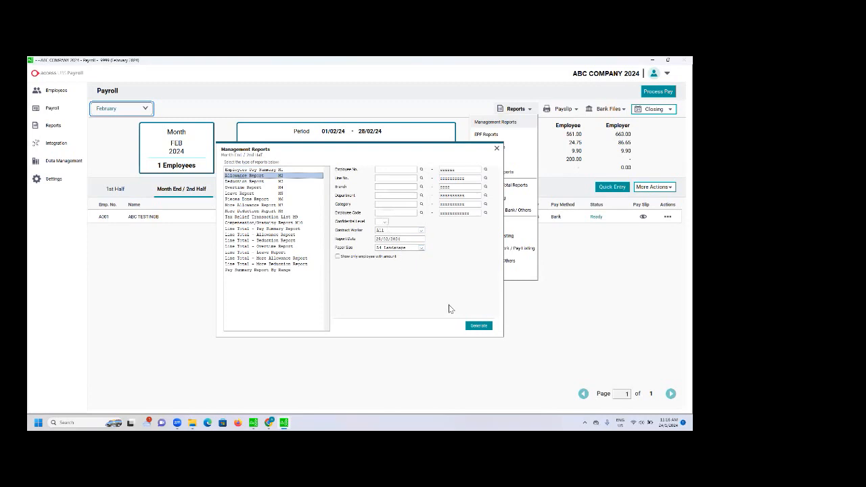
pyautogui.click(477, 326)
pyautogui.click(369, 223)
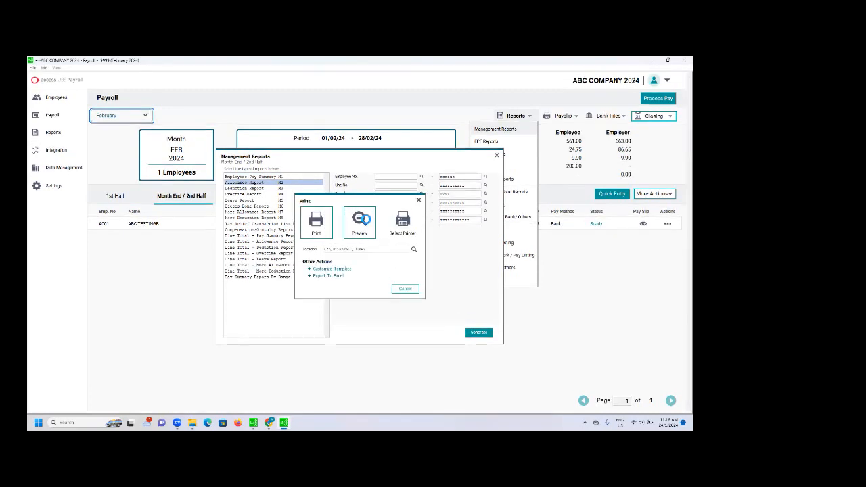
pyautogui.press('Escape')
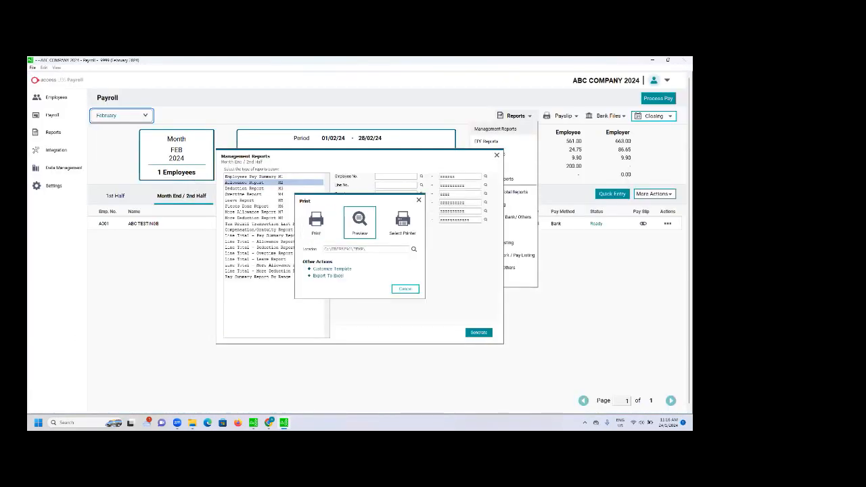
pyautogui.press('Down')
pyautogui.press('Down')
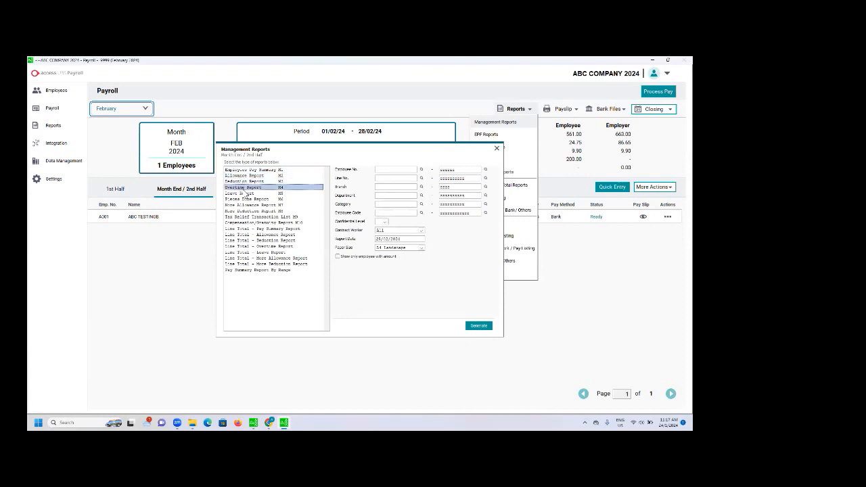
pyautogui.press('Down')
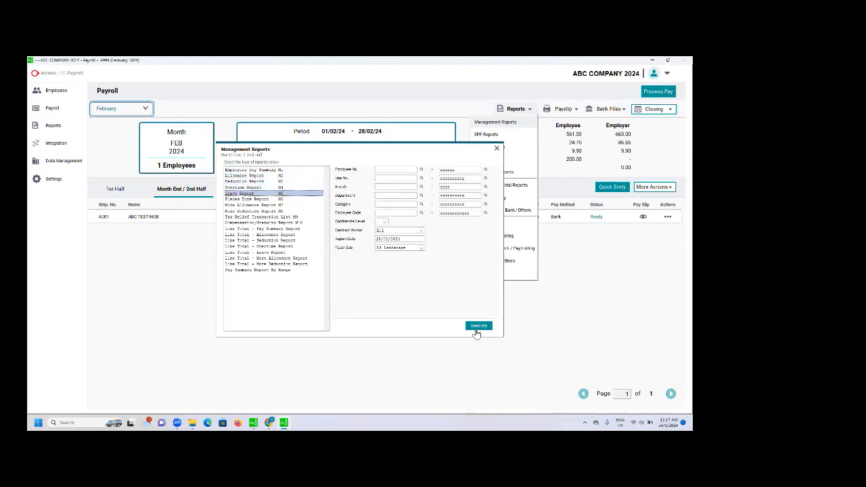
# Generate and preview the Leave Report, then close the preview and print options.
pyautogui.click(478, 326)
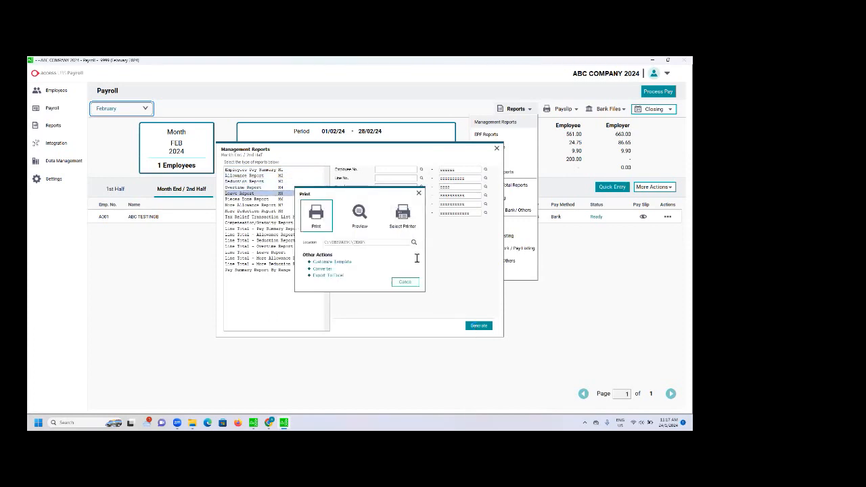
pyautogui.click(360, 215)
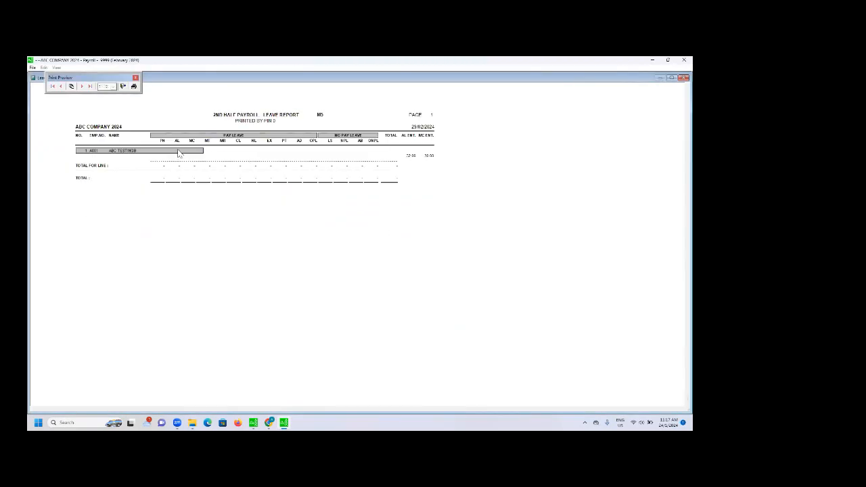
pyautogui.press('Escape')
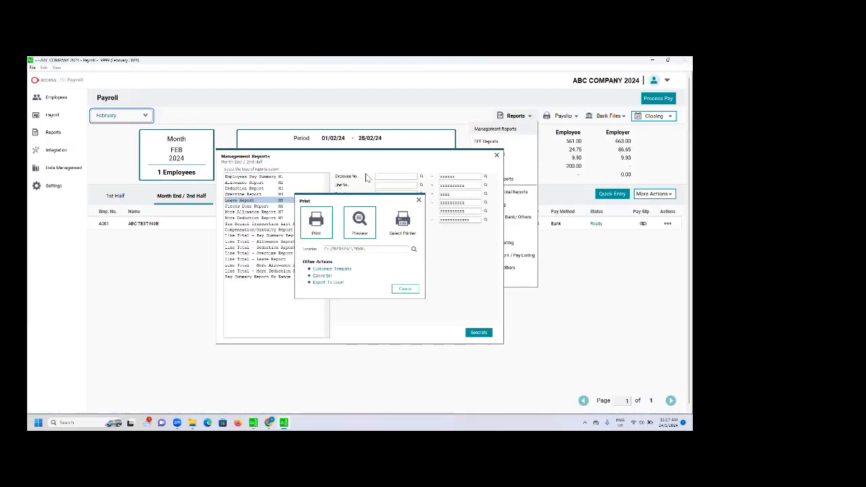
pyautogui.press('Escape')
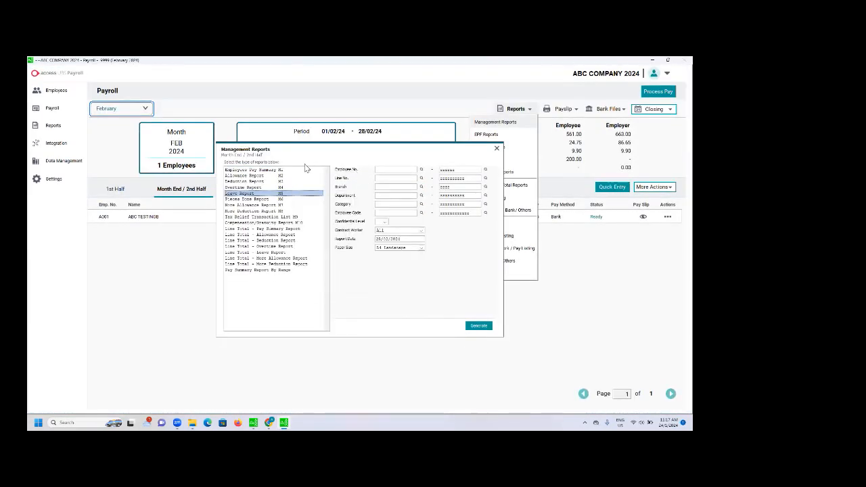
# Select Pay Summary Report By Range and preview it on screen.
pyautogui.click(257, 206)
pyautogui.click(253, 217)
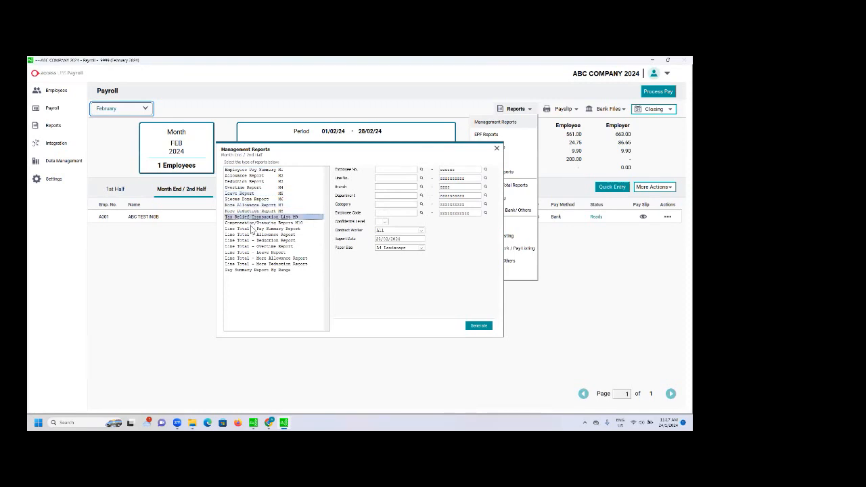
pyautogui.click(253, 229)
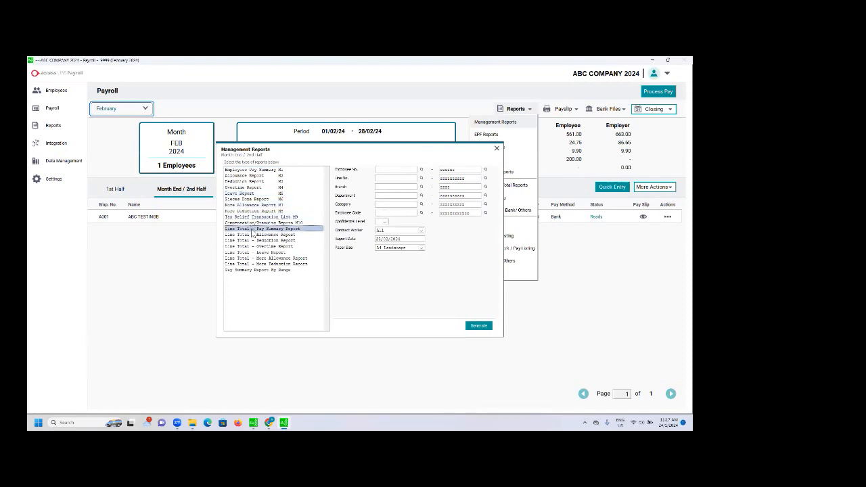
pyautogui.click(252, 271)
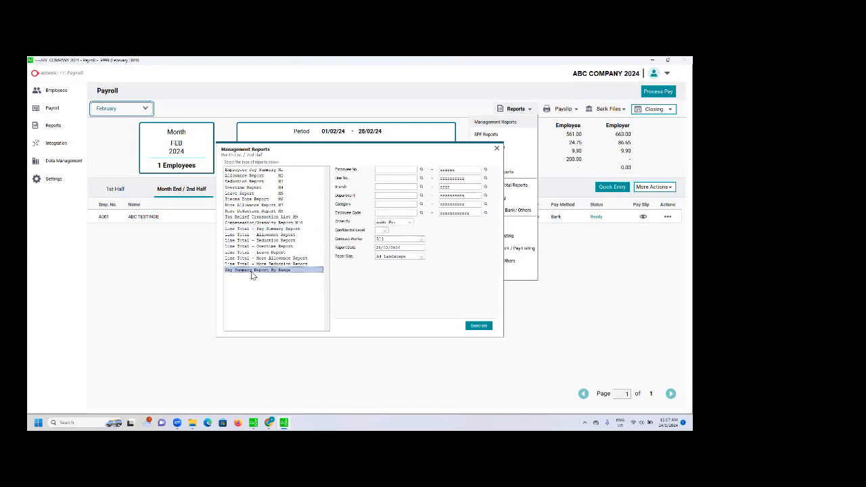
pyautogui.click(478, 326)
pyautogui.click(363, 218)
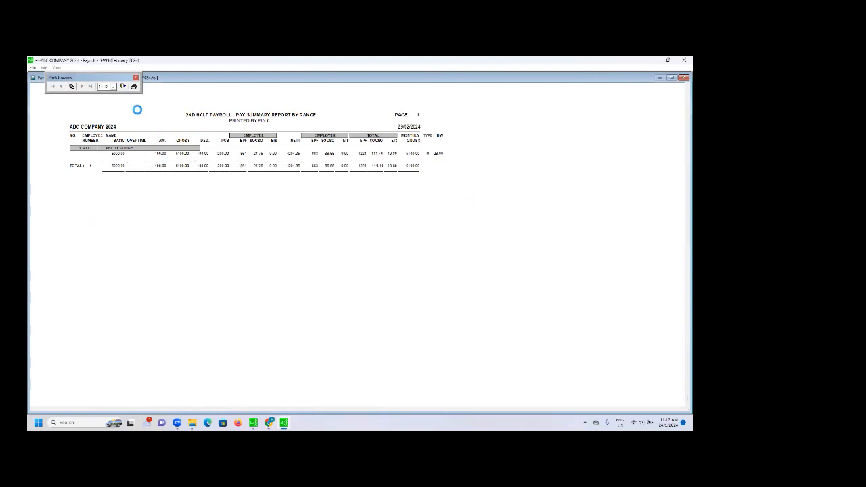
# Close the preview, cancel printing, and close both Management Reports windows.
pyautogui.click(123, 86)
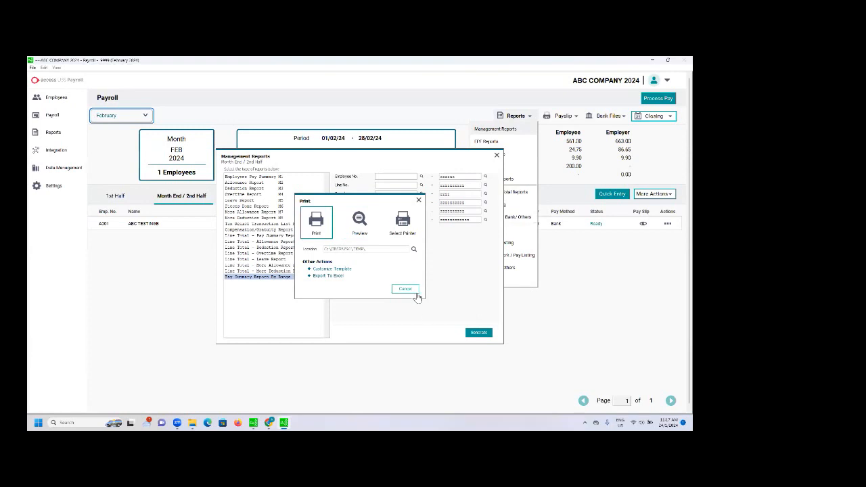
pyautogui.click(406, 290)
pyautogui.click(496, 149)
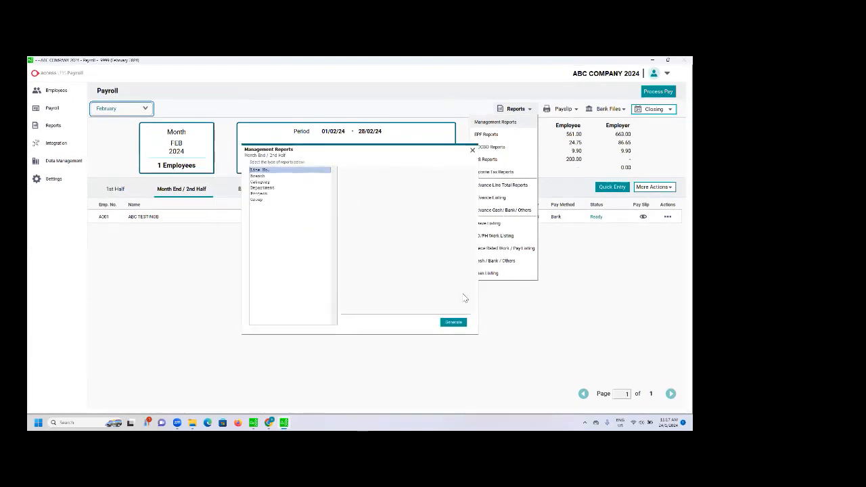
pyautogui.click(472, 152)
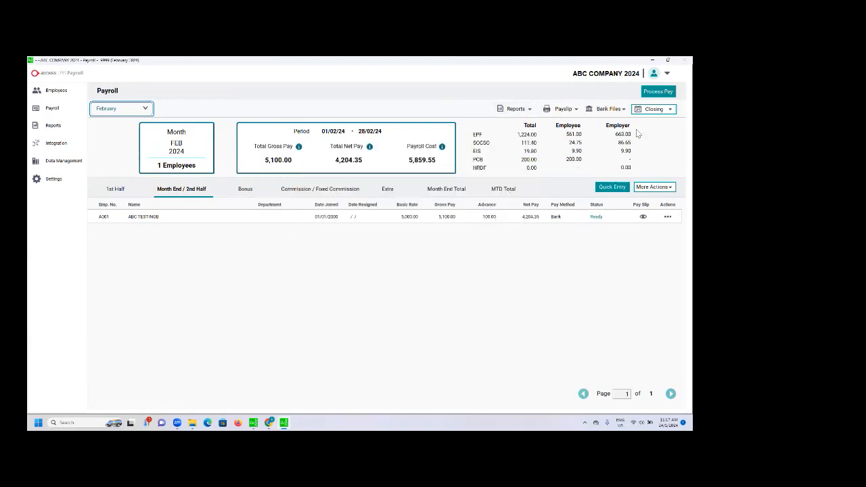
# Open Scheduled Auto Backup from the account menu's Backup & Restore options.
pyautogui.click(667, 73)
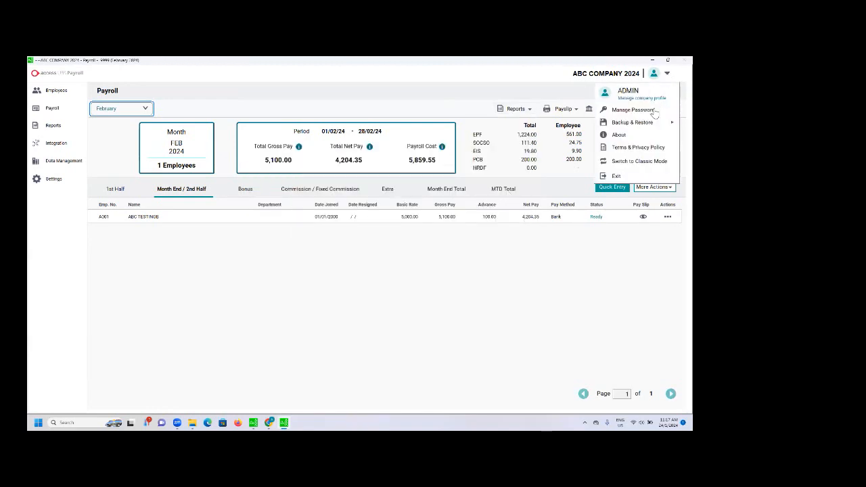
pyautogui.click(618, 124)
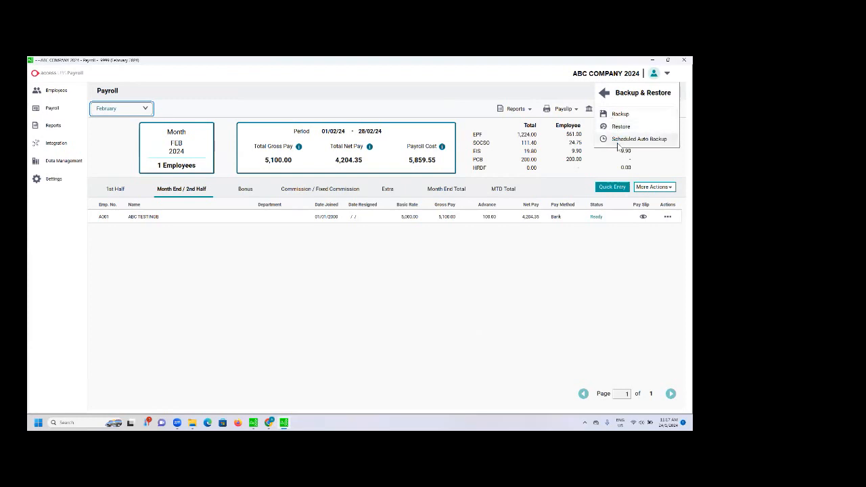
pyautogui.click(617, 139)
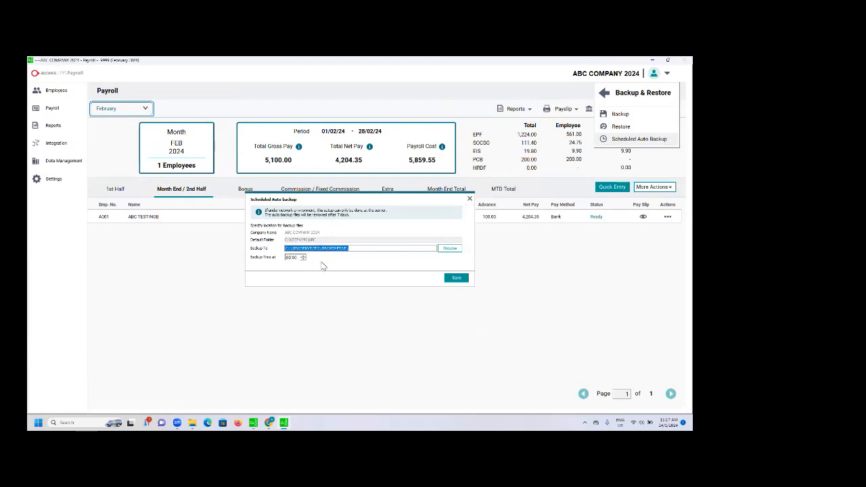
# Cancel the backup folder browse, close Scheduled Auto Backup unchanged, and reopen Backup & Restore.
pyautogui.click(445, 248)
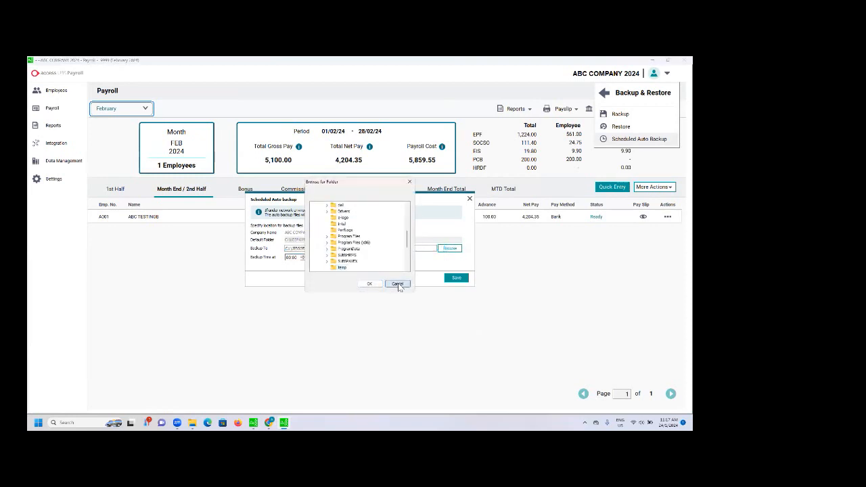
pyautogui.click(397, 284)
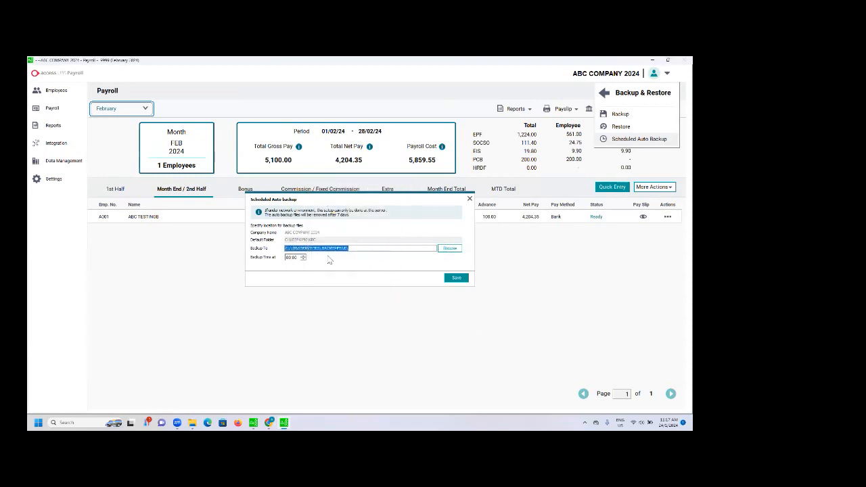
pyautogui.click(286, 258)
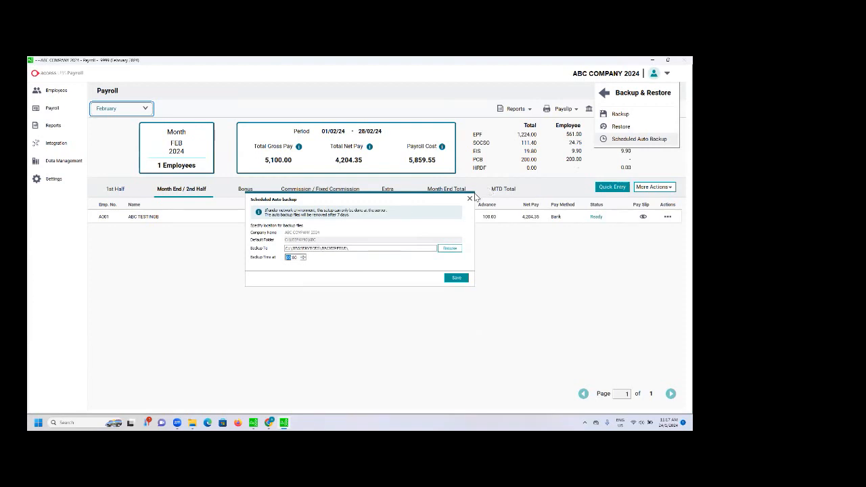
pyautogui.click(469, 198)
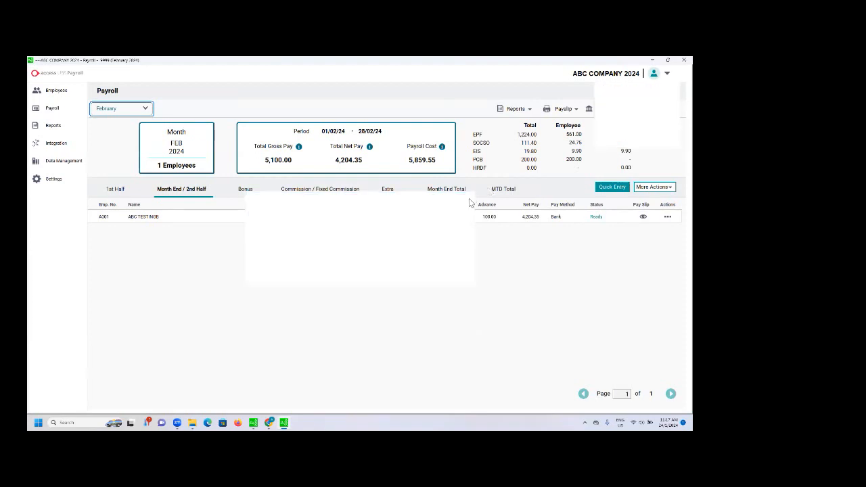
pyautogui.click(668, 76)
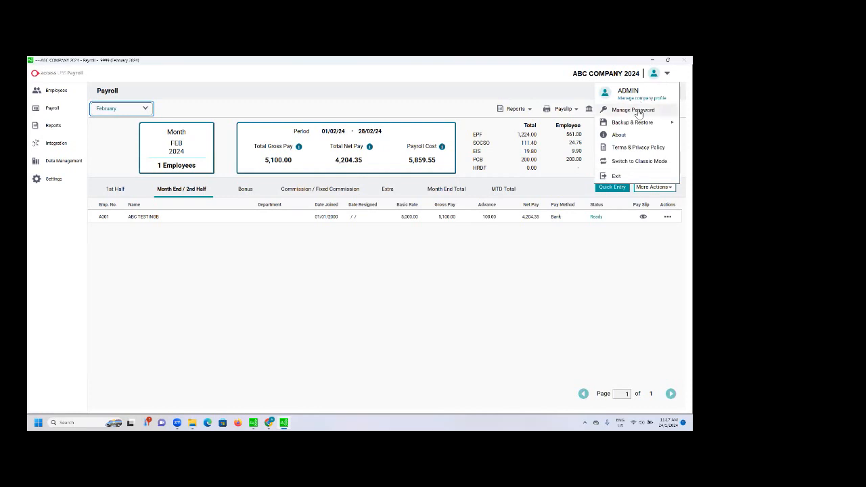
pyautogui.click(619, 127)
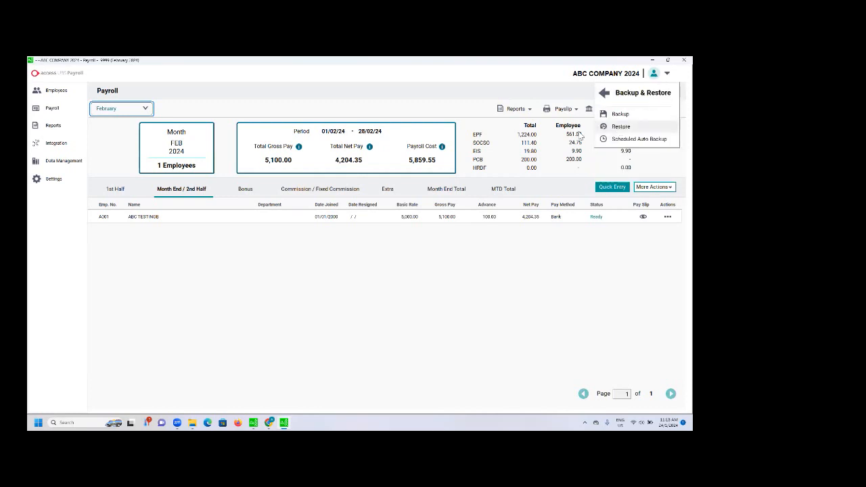
# Back up the payroll data to C:\temp and acknowledge the Backup complete message.
pyautogui.click(613, 117)
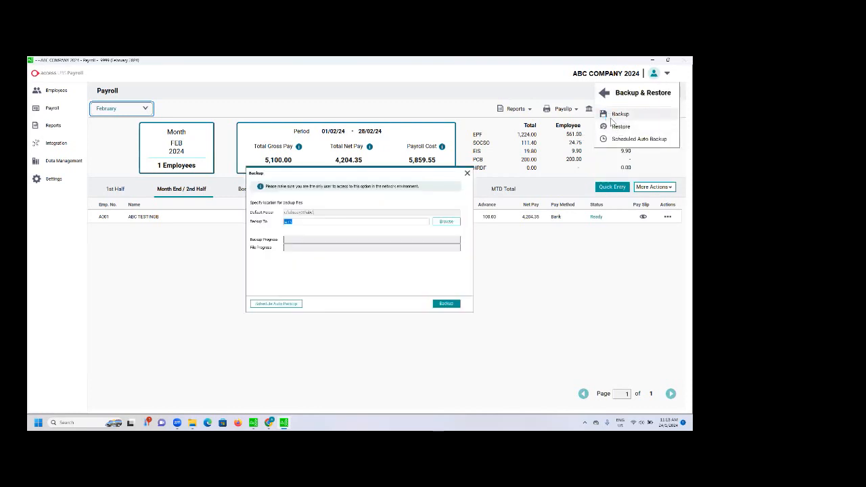
pyautogui.click(447, 221)
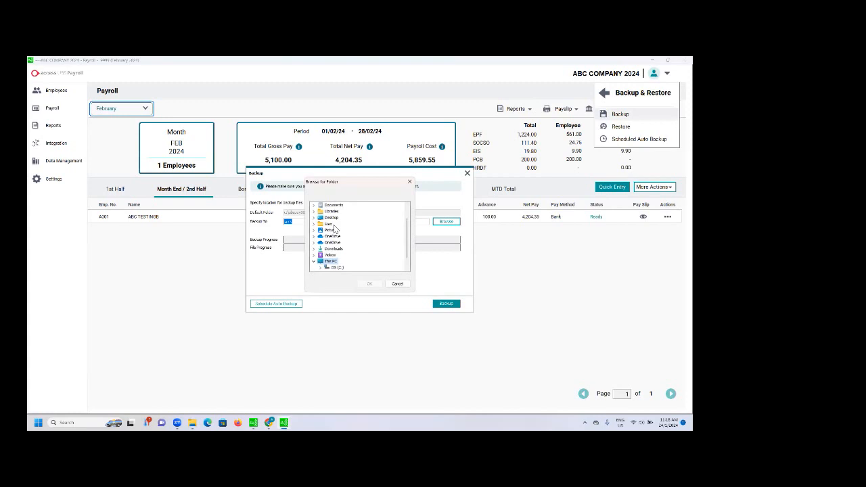
pyautogui.doubleClick(337, 267)
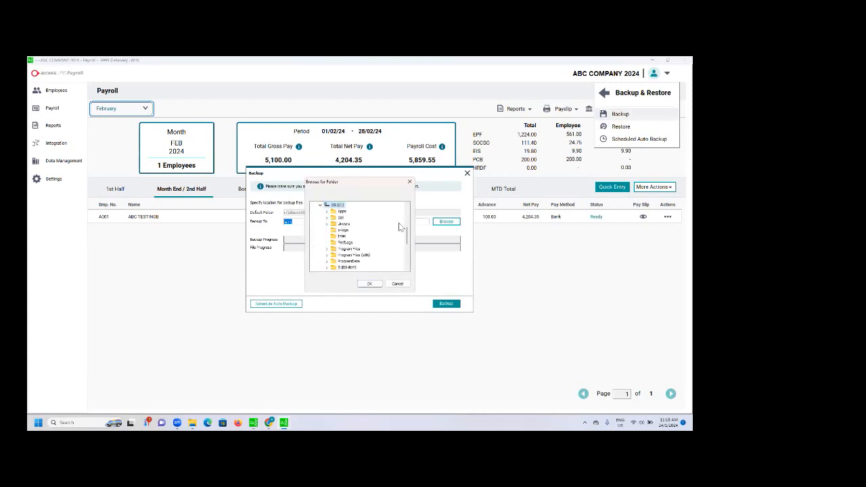
pyautogui.scroll(-2, 407, 236)
pyautogui.click(346, 249)
pyautogui.click(368, 284)
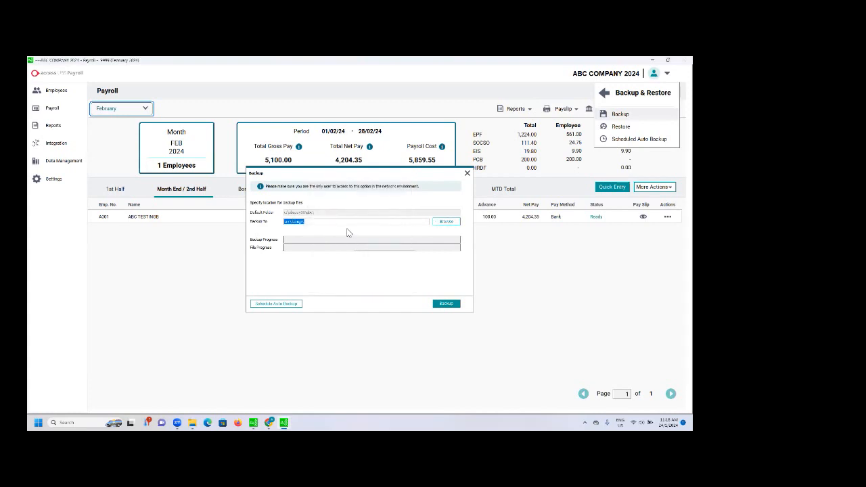
pyautogui.click(345, 222)
pyautogui.click(444, 304)
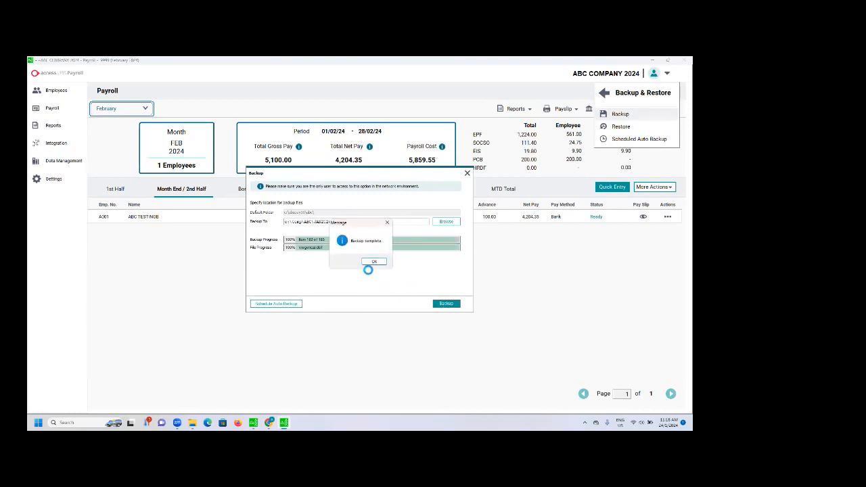
pyautogui.click(373, 262)
pyautogui.click(193, 422)
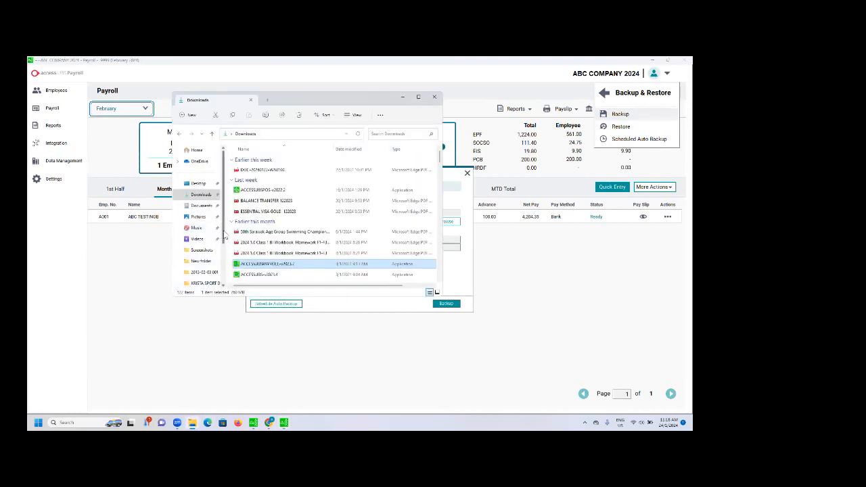
# Browse to C:\temp\abc\jan2024 in File Explorer to confirm the backup file, then close it.
pyautogui.scroll(-2, 218, 239)
pyautogui.click(196, 272)
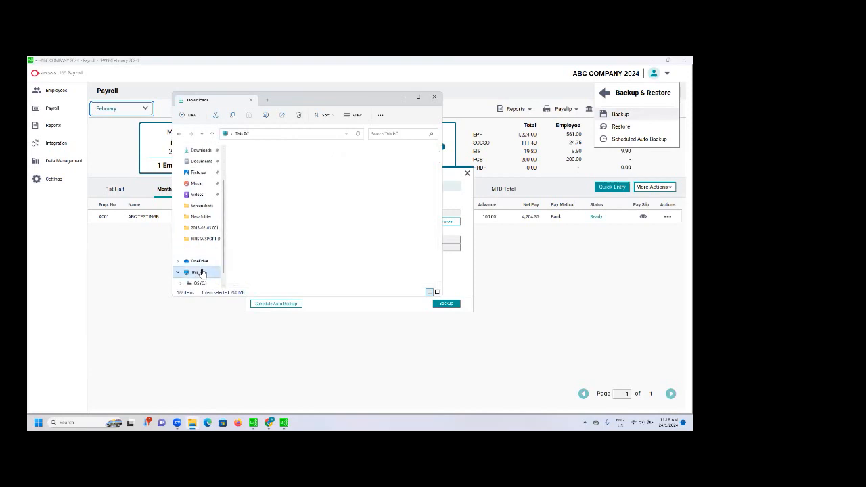
pyautogui.doubleClick(256, 169)
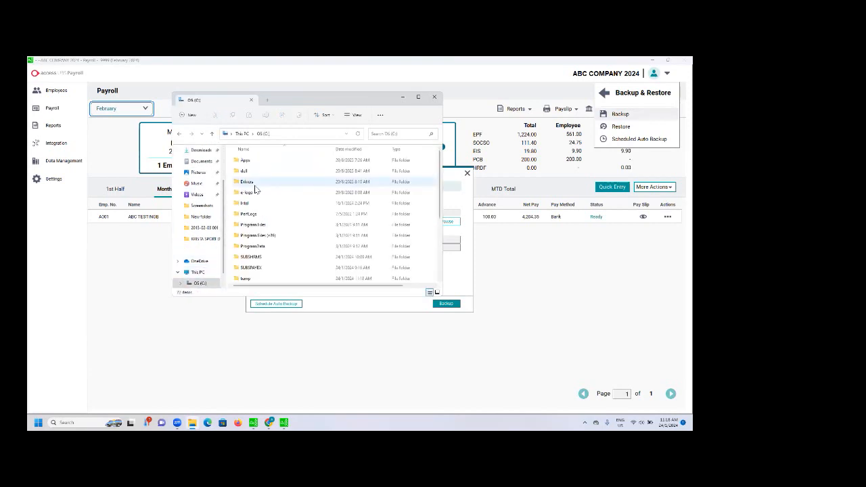
pyautogui.doubleClick(247, 204)
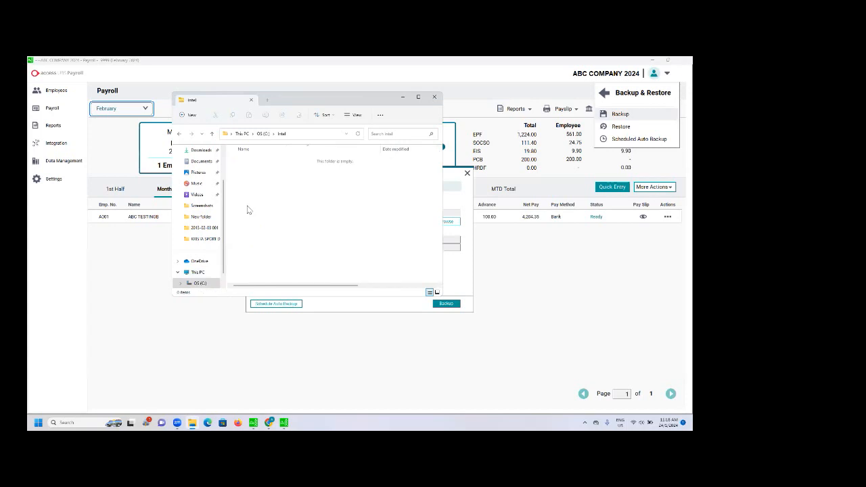
pyautogui.click(179, 133)
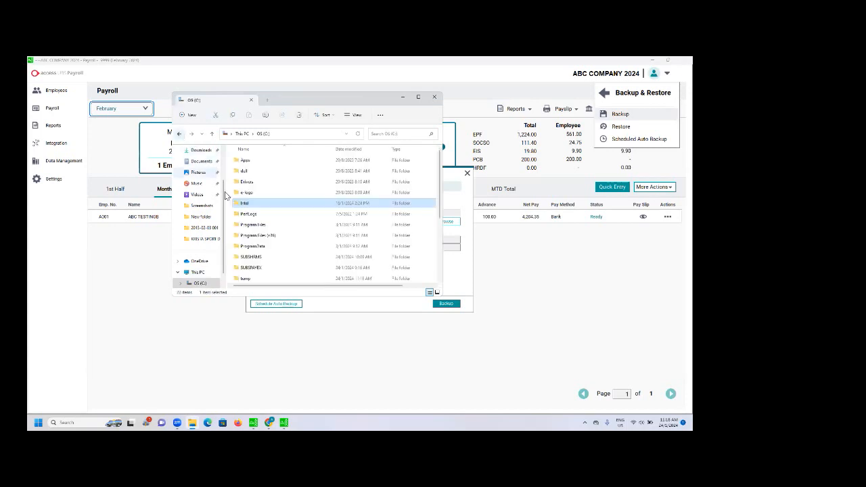
pyautogui.doubleClick(245, 278)
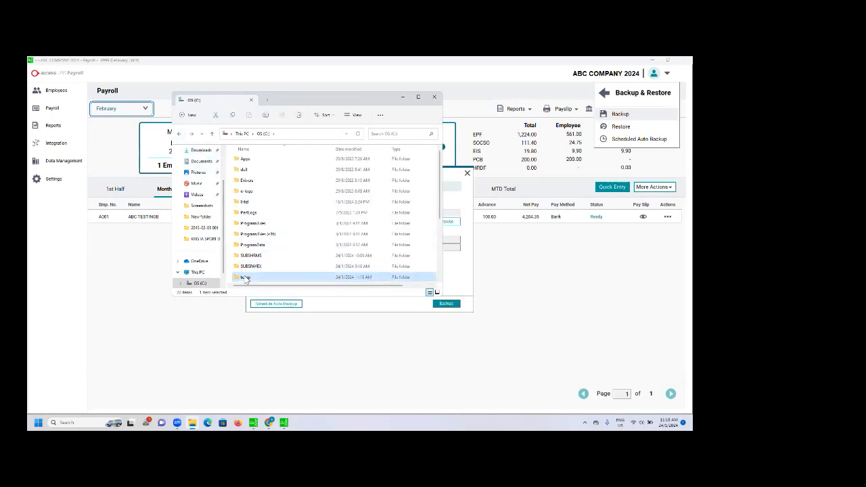
pyautogui.doubleClick(243, 161)
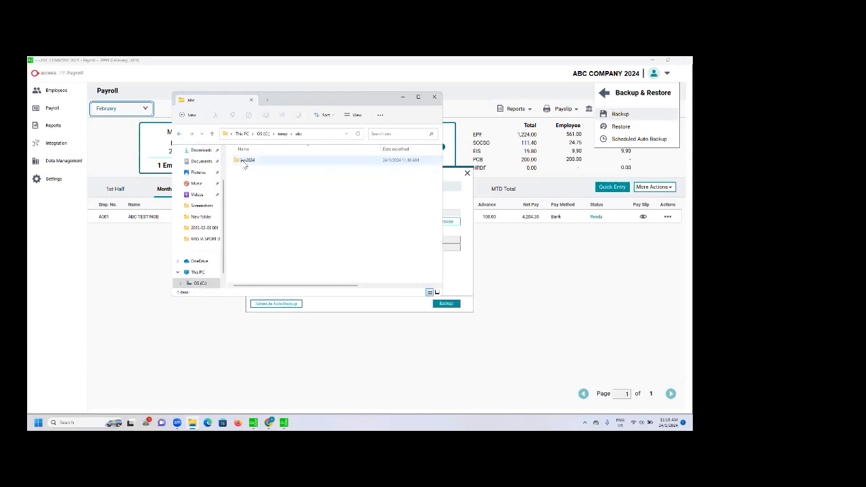
pyautogui.click(248, 163)
pyautogui.doubleClick(248, 161)
pyautogui.click(434, 97)
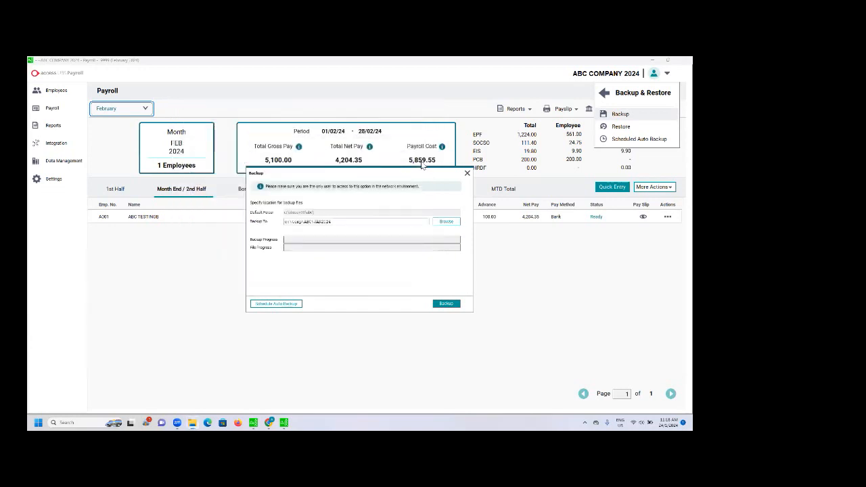
# Close the Backup dialog and dismiss the pay processing window.
pyautogui.click(467, 173)
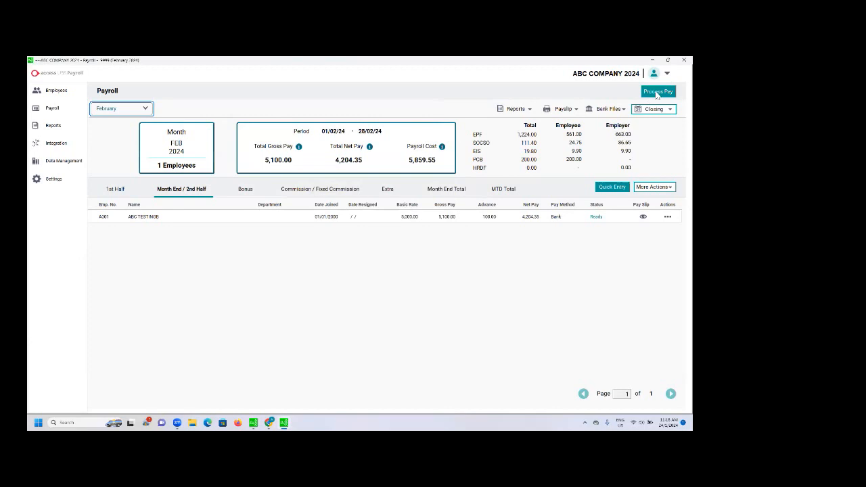
pyautogui.click(654, 93)
pyautogui.click(441, 176)
# Exit Access UBS Payroll from the account menu and confirm Yes.
pyautogui.click(667, 75)
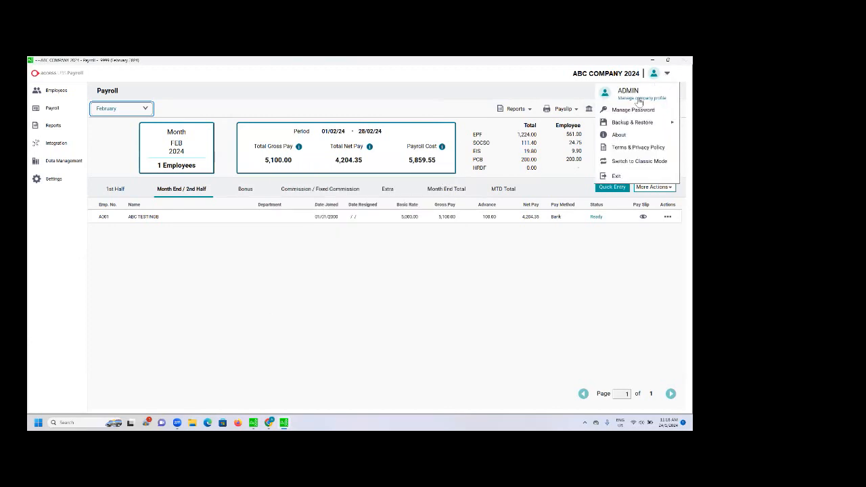
pyautogui.click(629, 123)
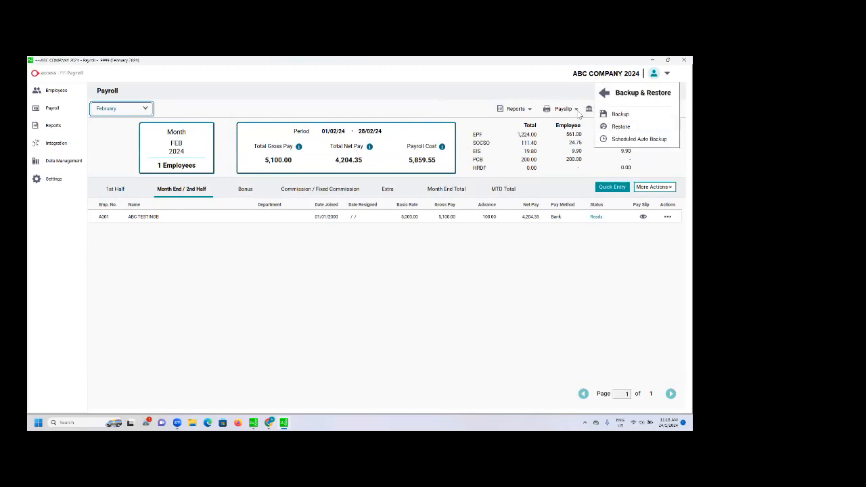
pyautogui.click(667, 75)
pyautogui.click(667, 75)
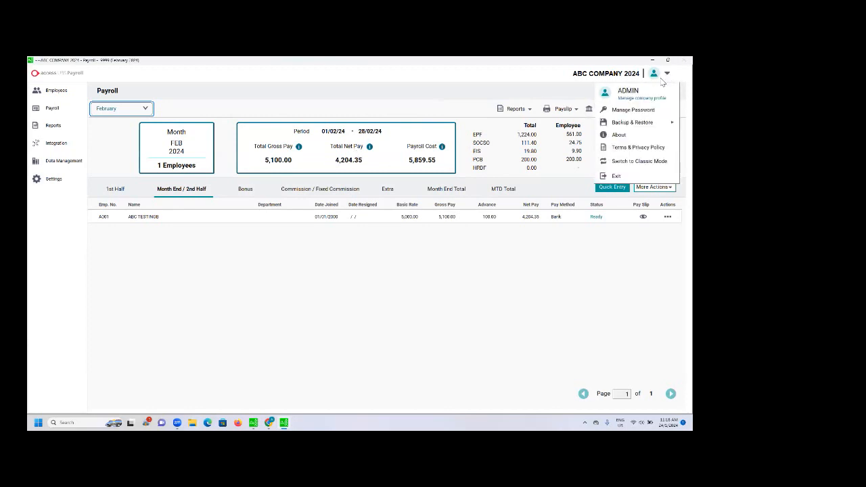
pyautogui.click(616, 176)
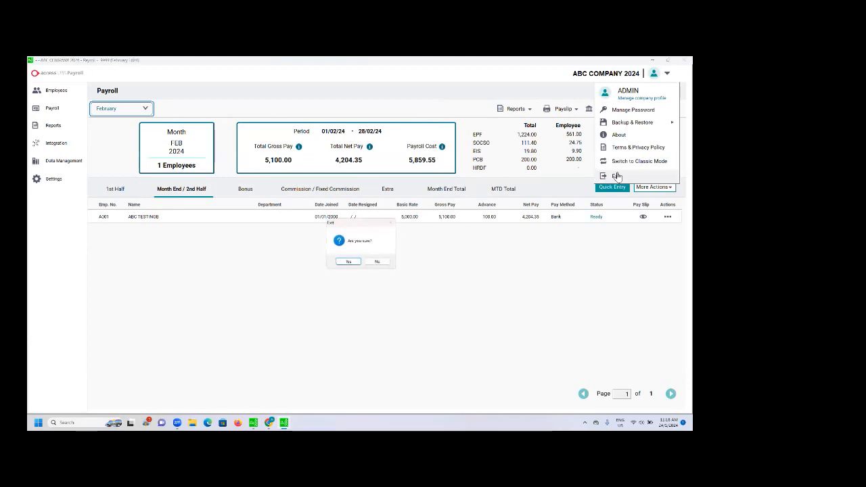
pyautogui.click(357, 260)
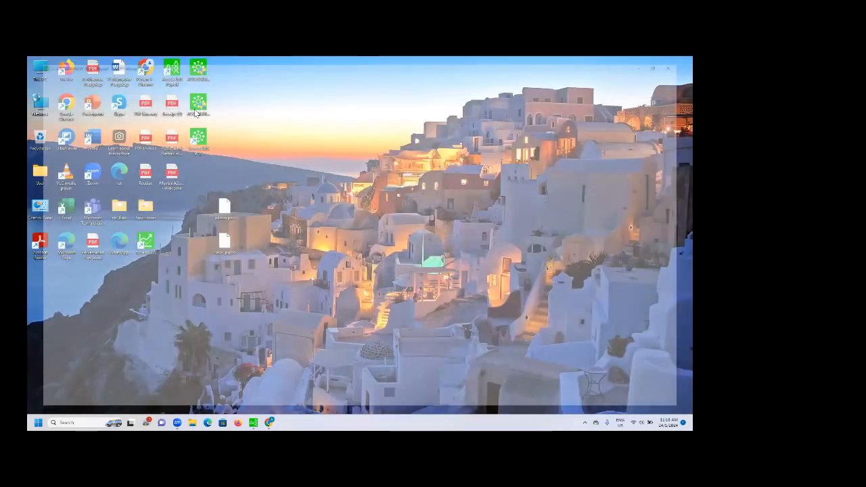
# Relaunch Access UBS Payroll, decline the update, and sign in.
pyautogui.doubleClick(196, 108)
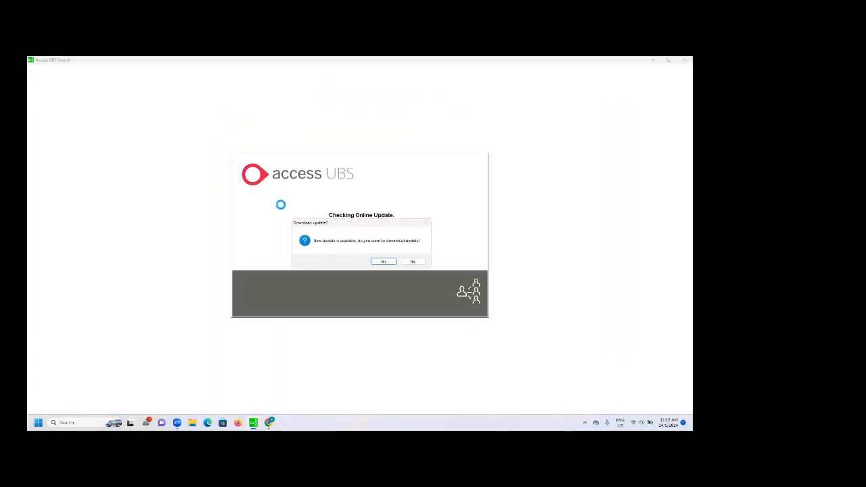
pyautogui.click(409, 261)
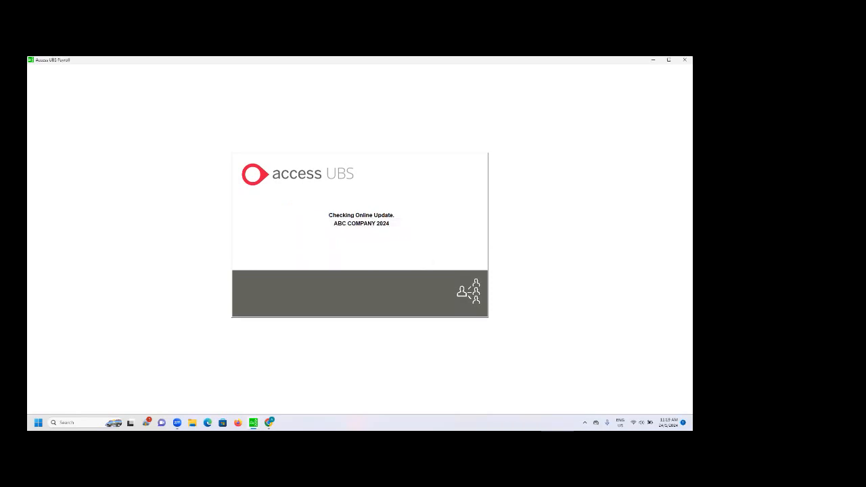
pyautogui.press('Return')
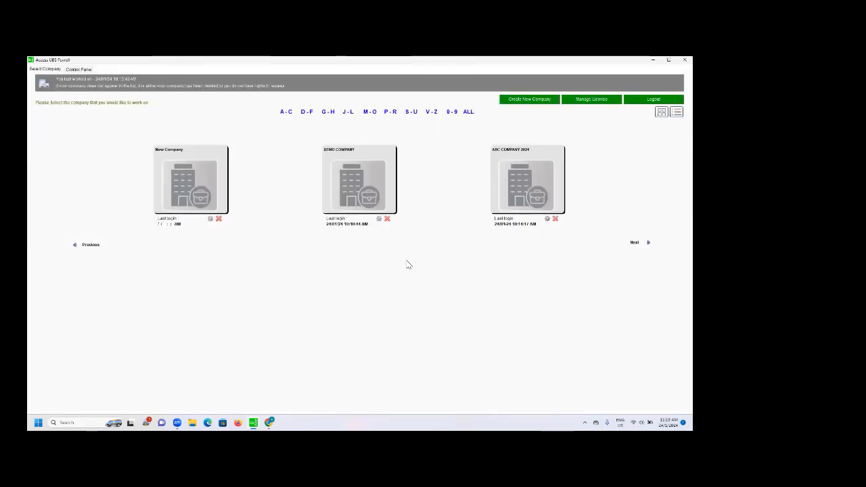
# Create a new company named JAN2024 and generate its data files.
pyautogui.click(518, 102)
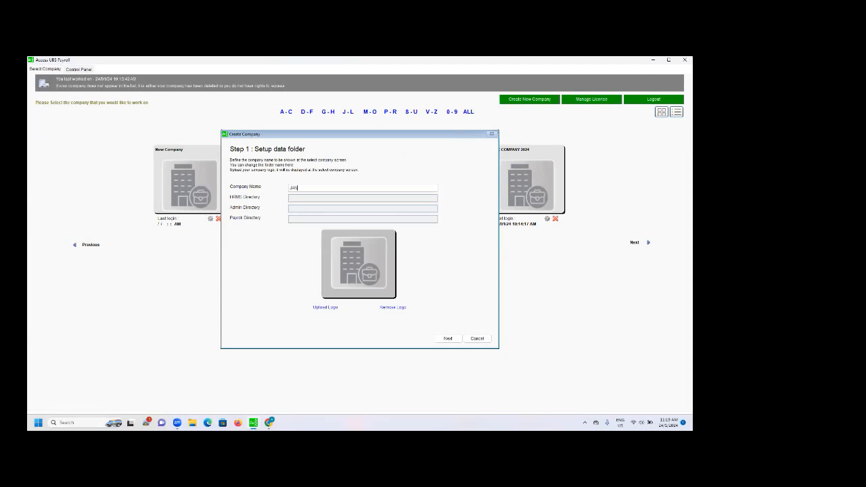
pyautogui.press('Tab')
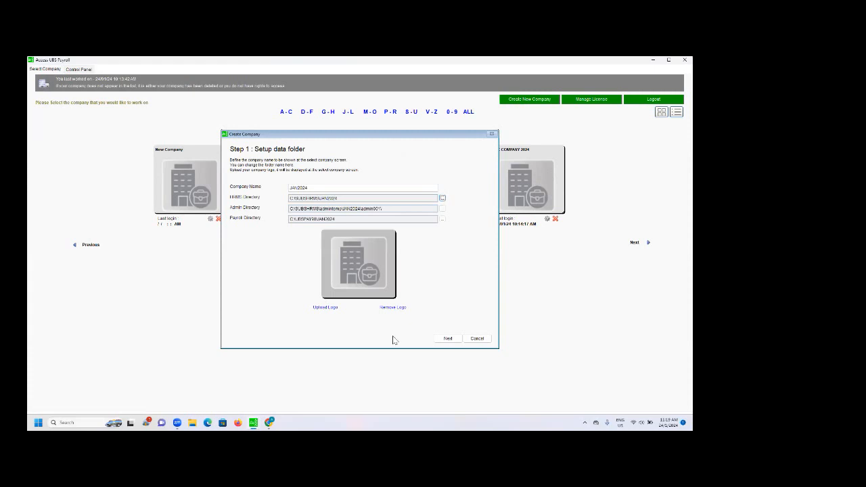
pyautogui.click(442, 339)
pyautogui.click(444, 340)
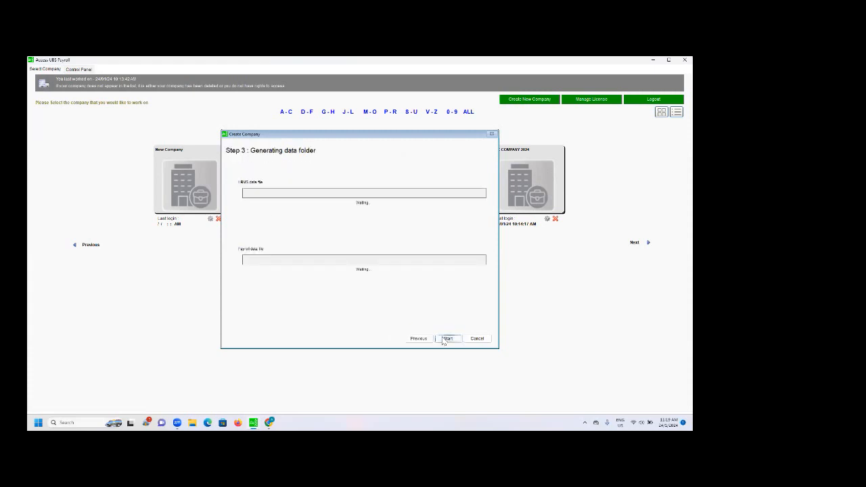
pyautogui.click(448, 338)
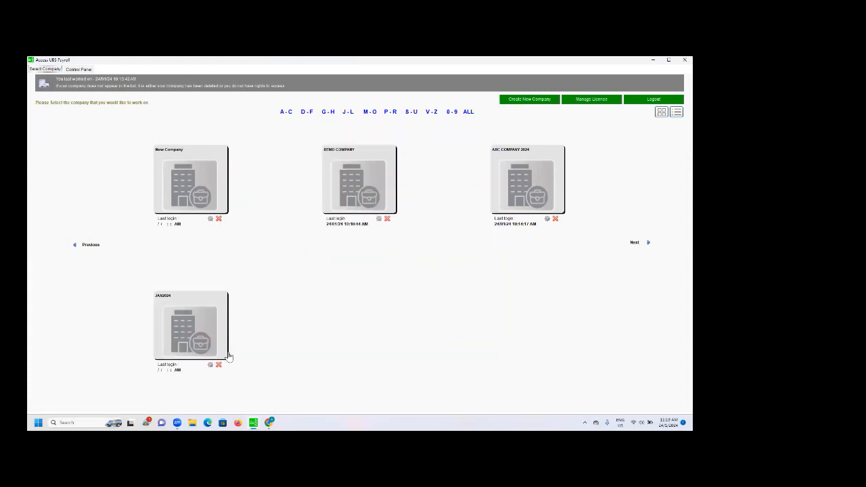
# Open JAN2024, upgrade its data file, and accept the minimum wage and EPF notices.
pyautogui.click(186, 336)
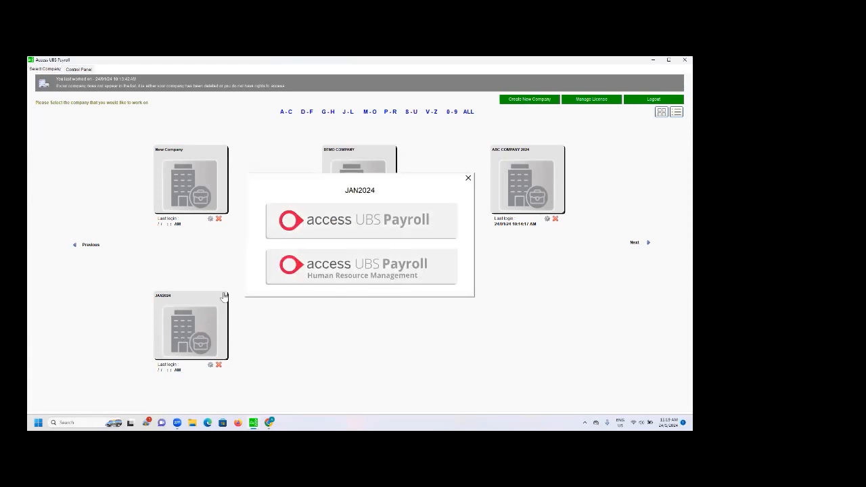
pyautogui.click(312, 235)
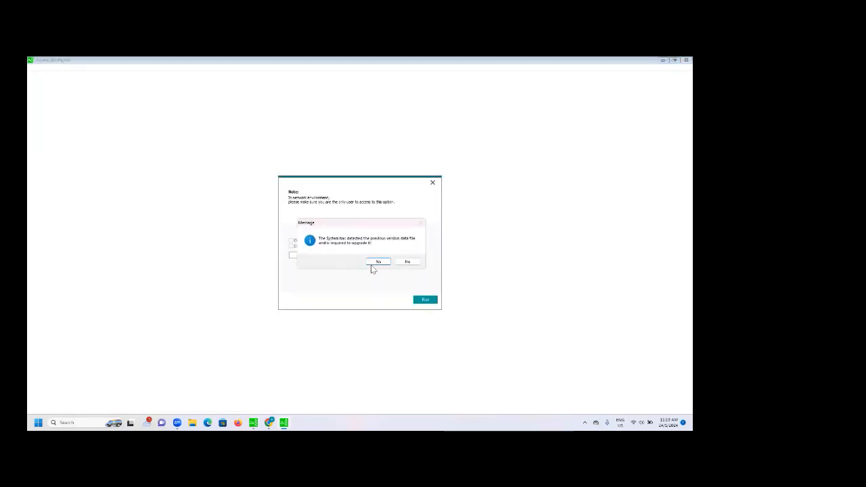
pyautogui.click(379, 261)
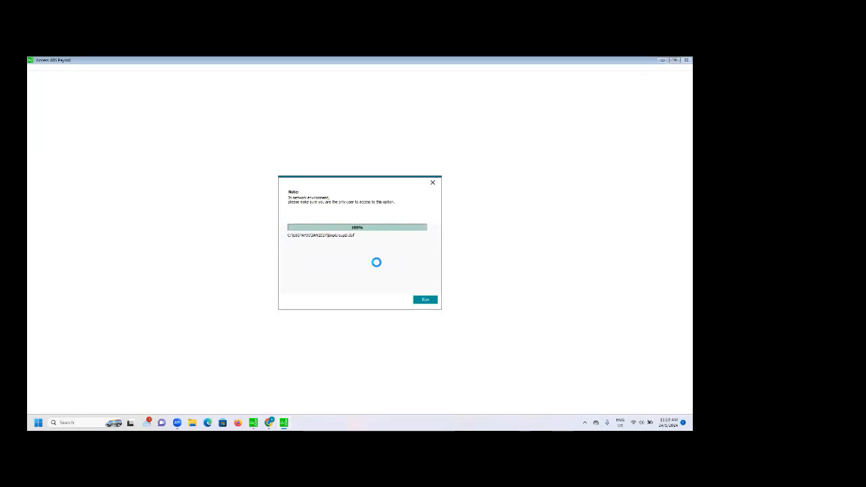
pyautogui.click(377, 261)
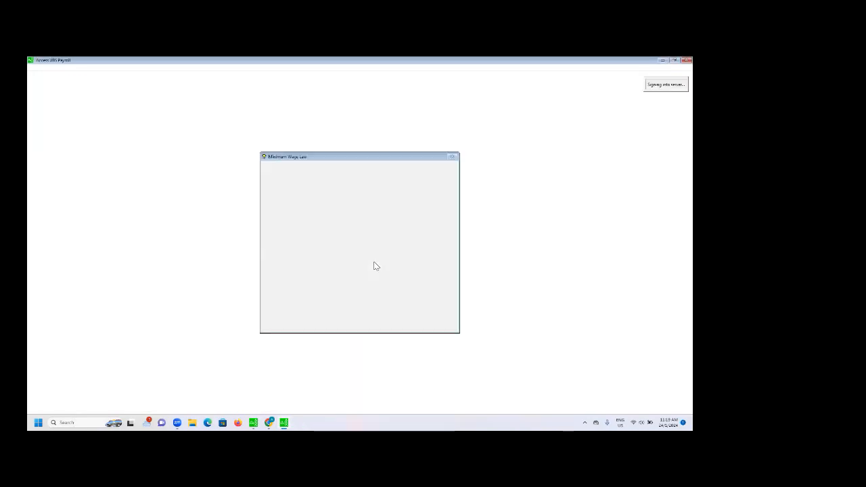
pyautogui.click(331, 326)
pyautogui.click(431, 326)
pyautogui.click(305, 294)
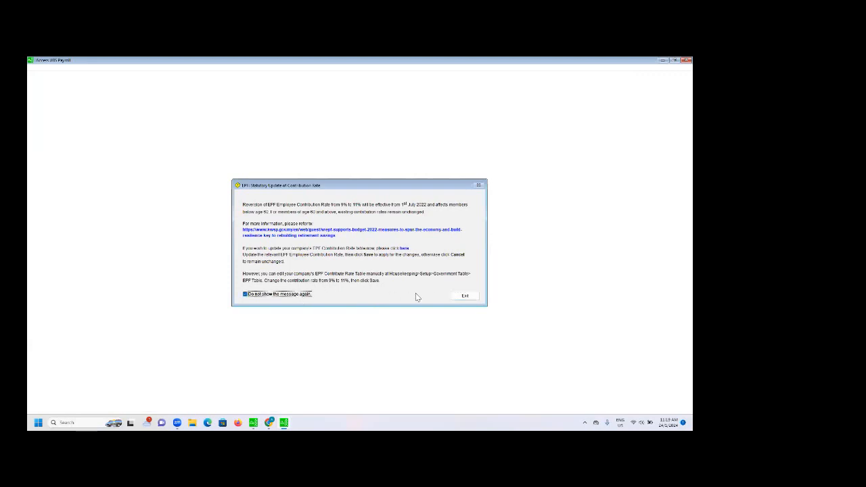
pyautogui.click(465, 296)
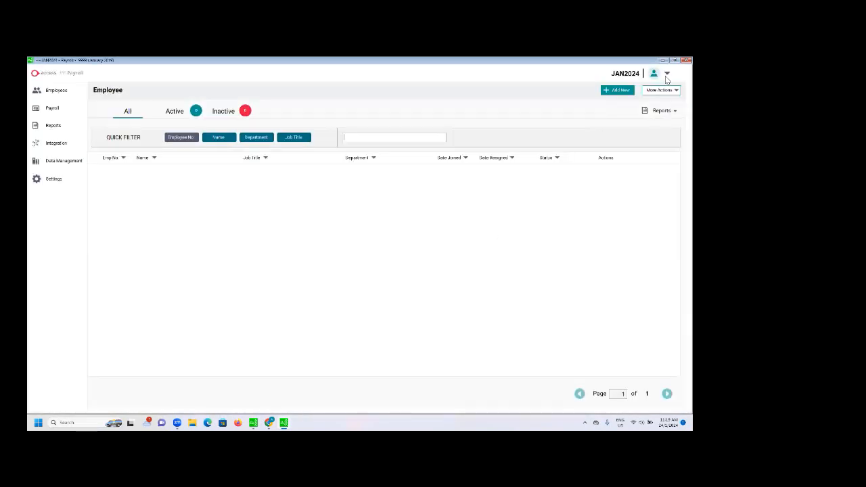
# Attempt a restore from the C:\temp\abc folder, then dismiss the resulting error.
pyautogui.click(667, 74)
pyautogui.click(648, 122)
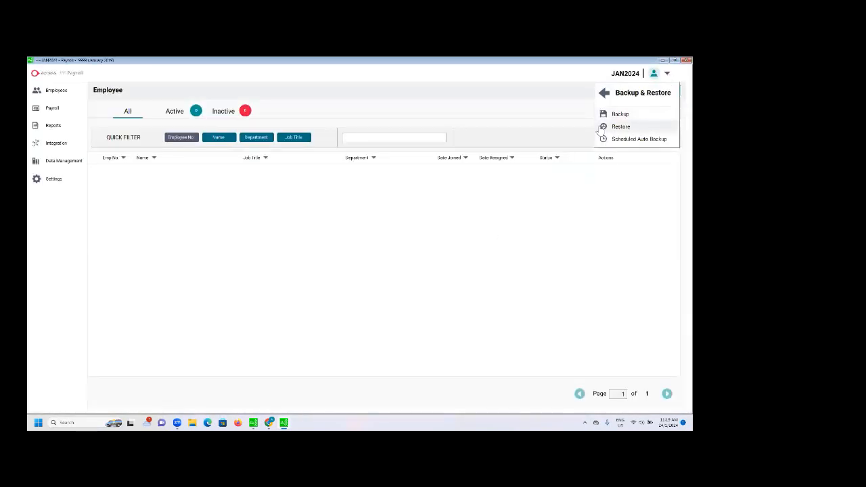
pyautogui.click(615, 127)
pyautogui.click(443, 222)
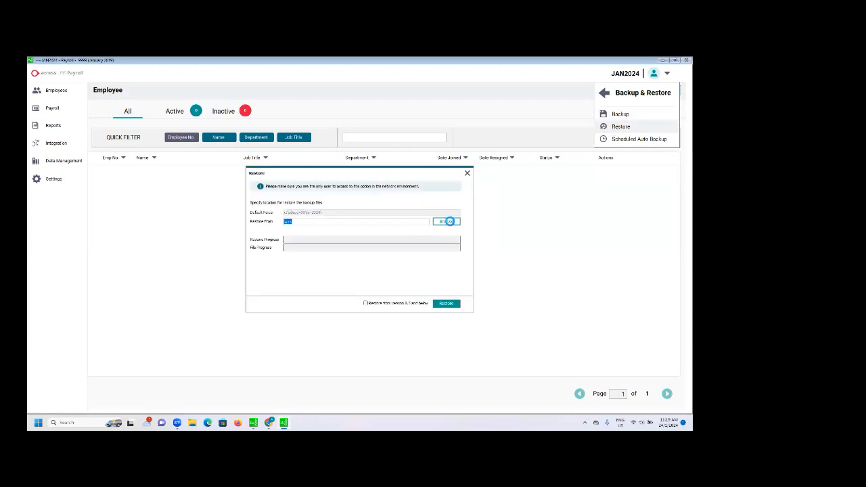
pyautogui.doubleClick(338, 268)
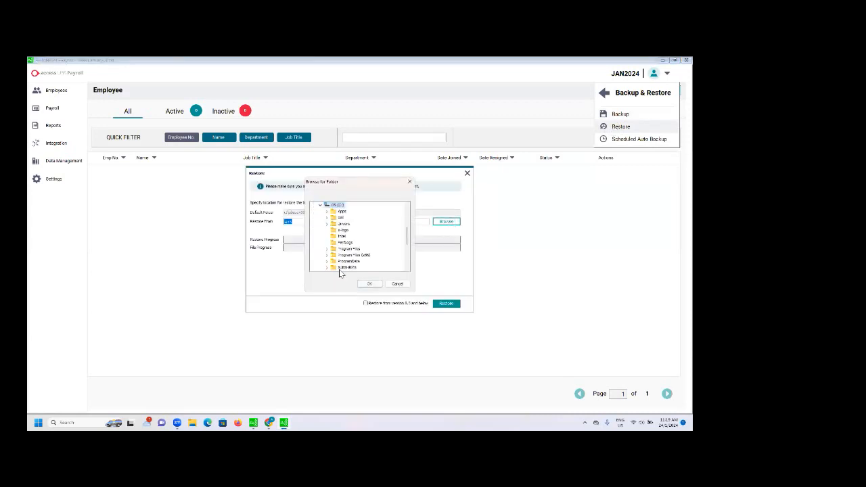
pyautogui.moveTo(408, 234); pyautogui.dragTo(407, 241)
pyautogui.doubleClick(343, 237)
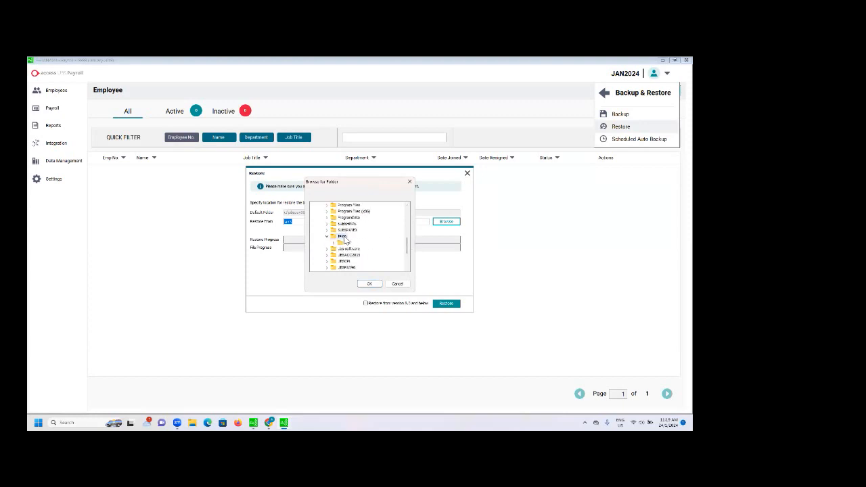
pyautogui.click(348, 244)
pyautogui.click(369, 283)
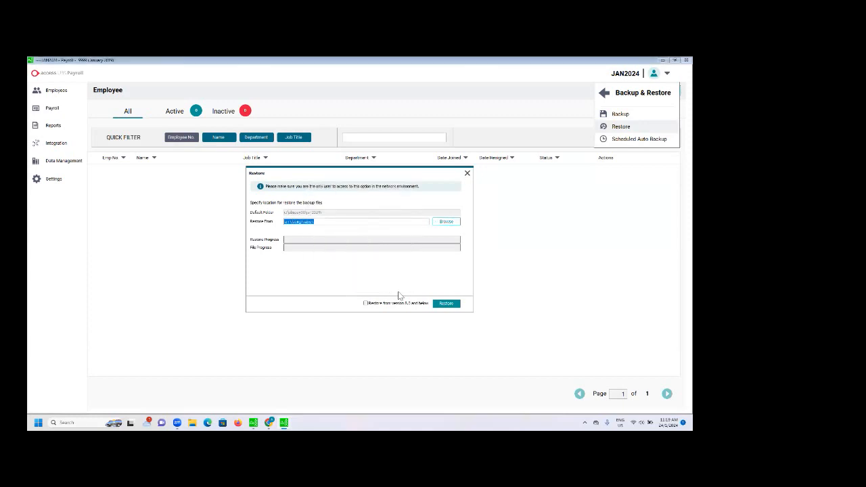
pyautogui.click(445, 303)
pyautogui.click(446, 304)
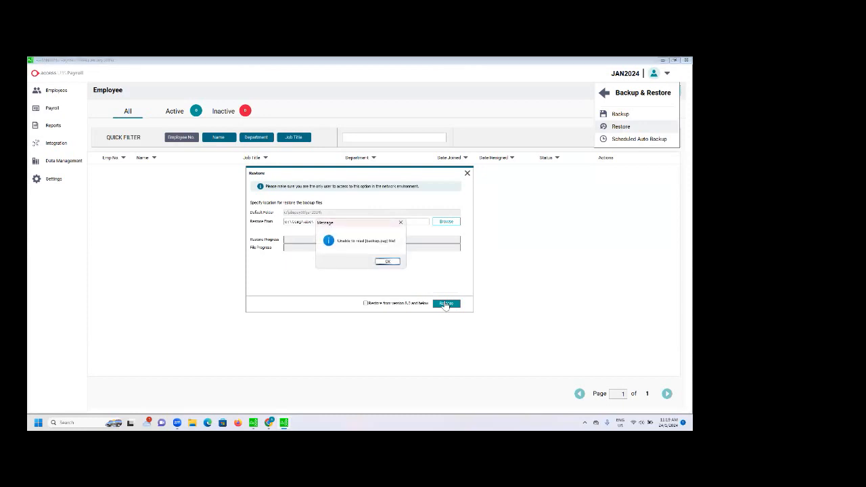
pyautogui.press('Escape')
pyautogui.press('Escape')
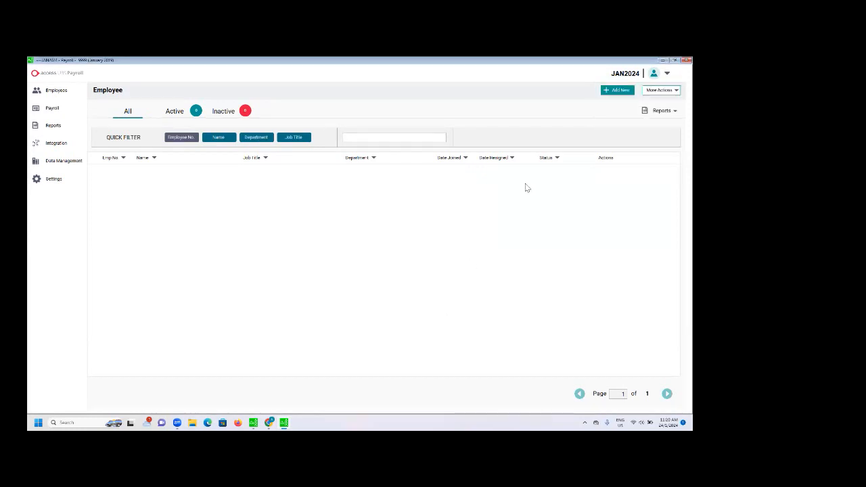
# Retry the restore from C:\temp\abc and dismiss the unable-to-read backup file error.
pyautogui.click(667, 74)
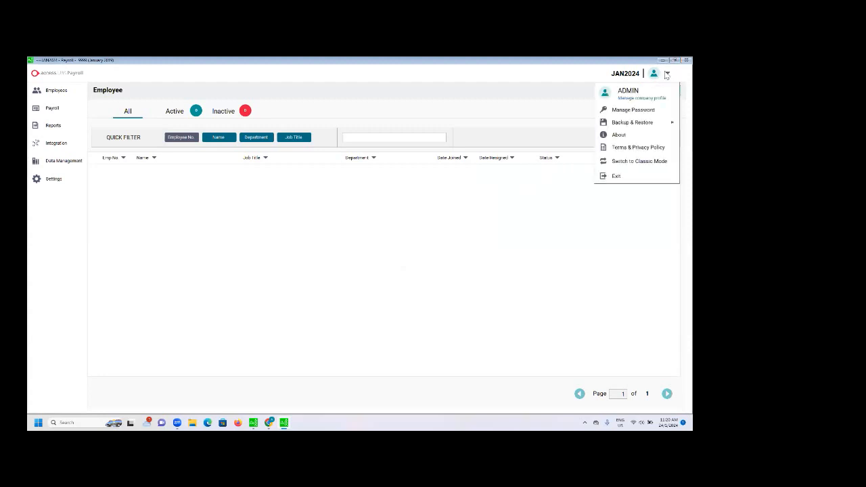
pyautogui.click(643, 122)
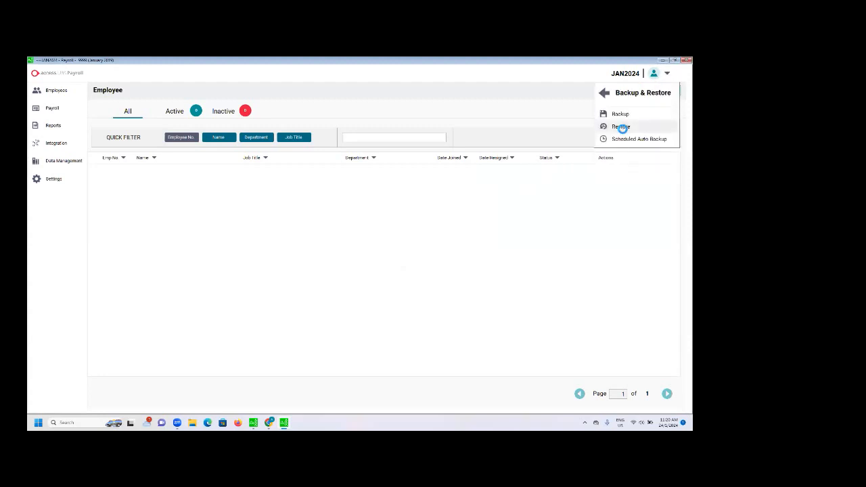
pyautogui.click(621, 128)
pyautogui.click(447, 222)
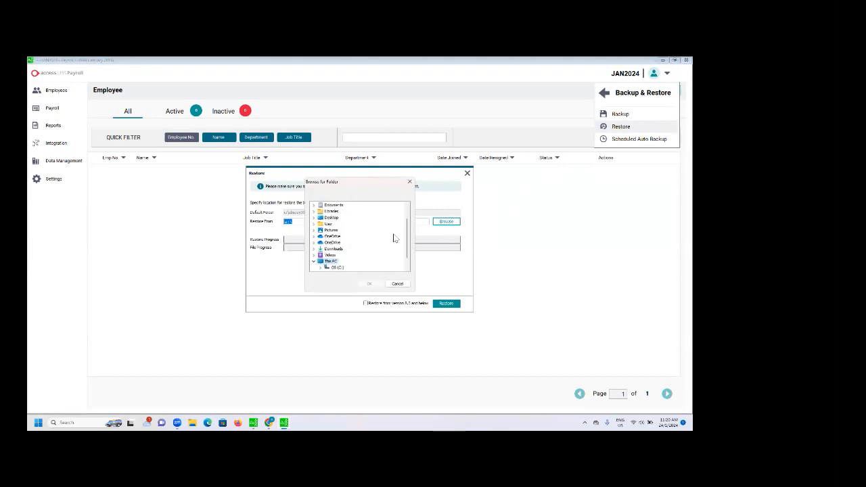
pyautogui.doubleClick(337, 267)
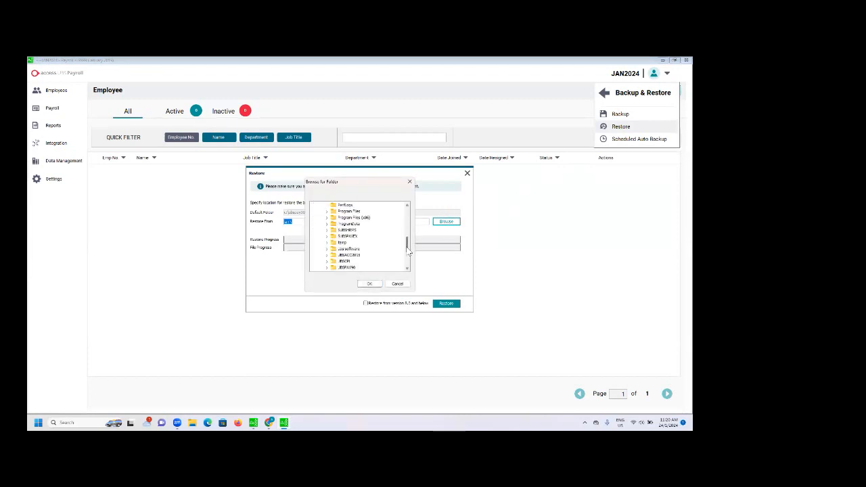
pyautogui.doubleClick(342, 243)
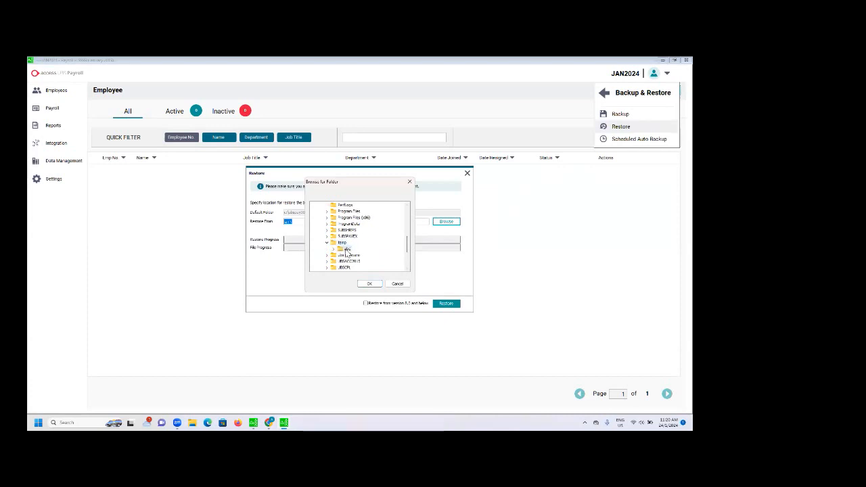
pyautogui.click(369, 283)
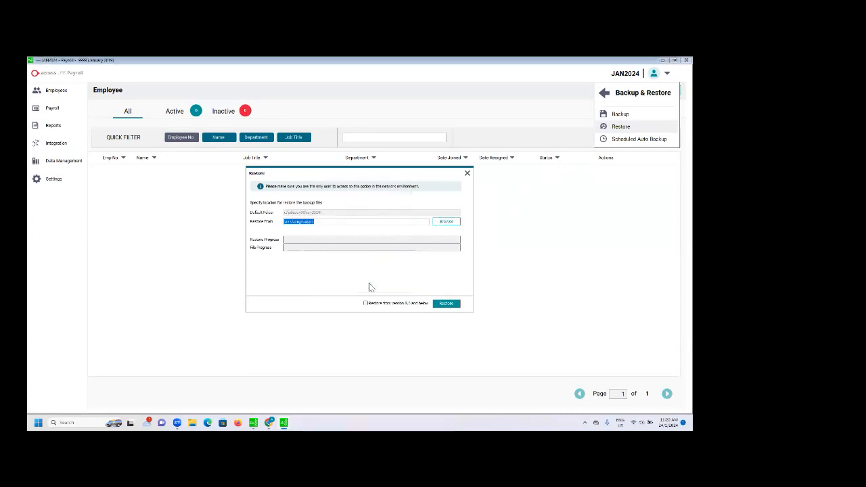
pyautogui.click(447, 305)
pyautogui.click(446, 303)
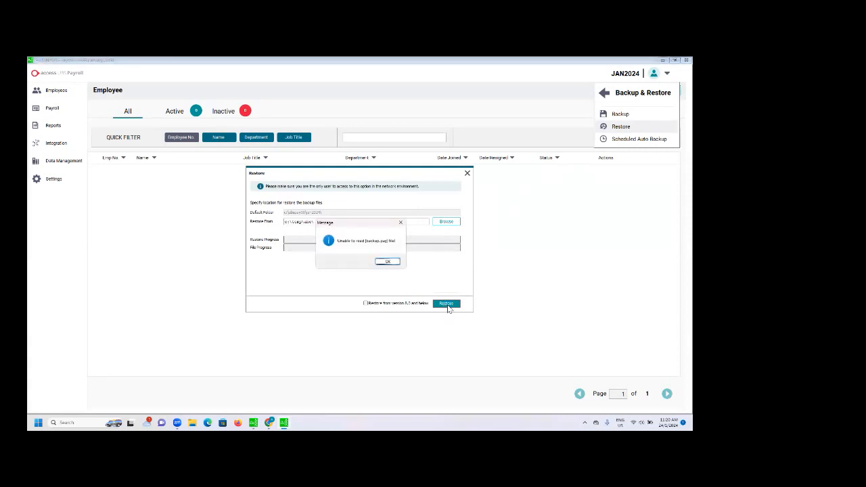
pyautogui.click(388, 261)
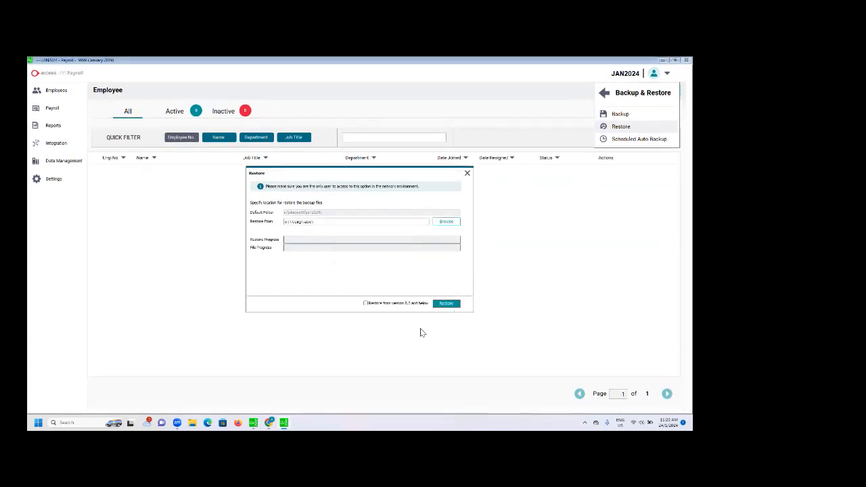
pyautogui.click(192, 422)
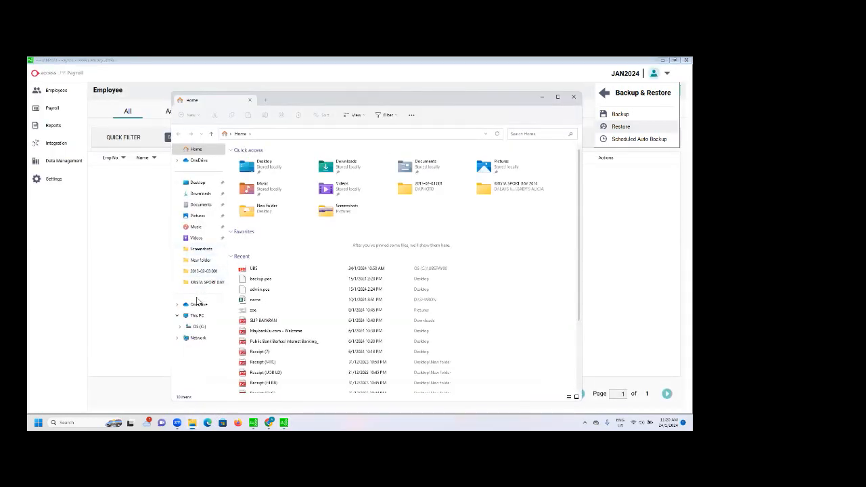
pyautogui.click(199, 326)
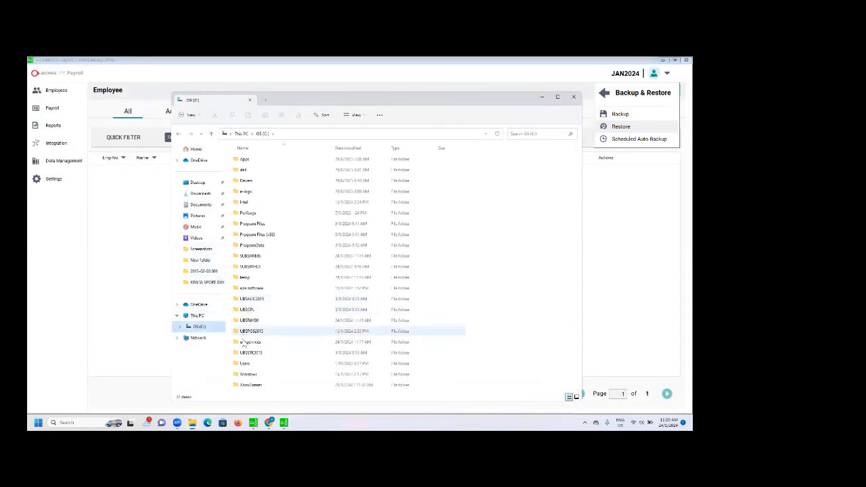
pyautogui.doubleClick(241, 278)
pyautogui.doubleClick(246, 160)
pyautogui.doubleClick(244, 161)
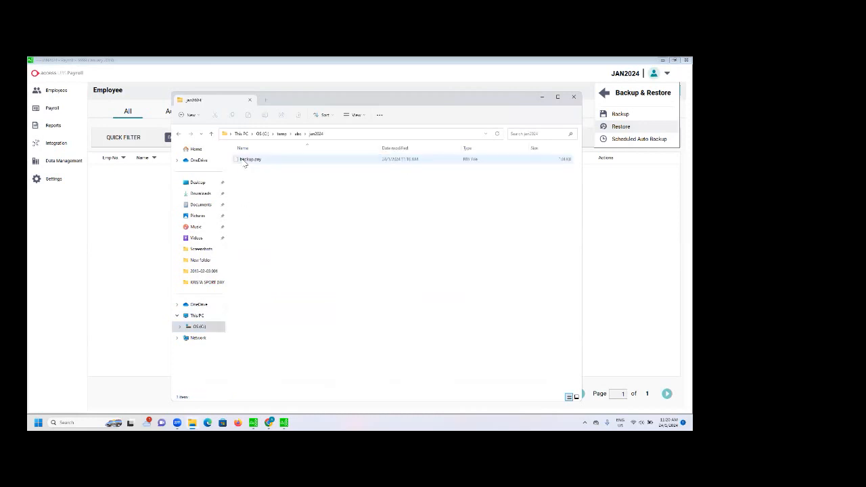
pyautogui.click(573, 99)
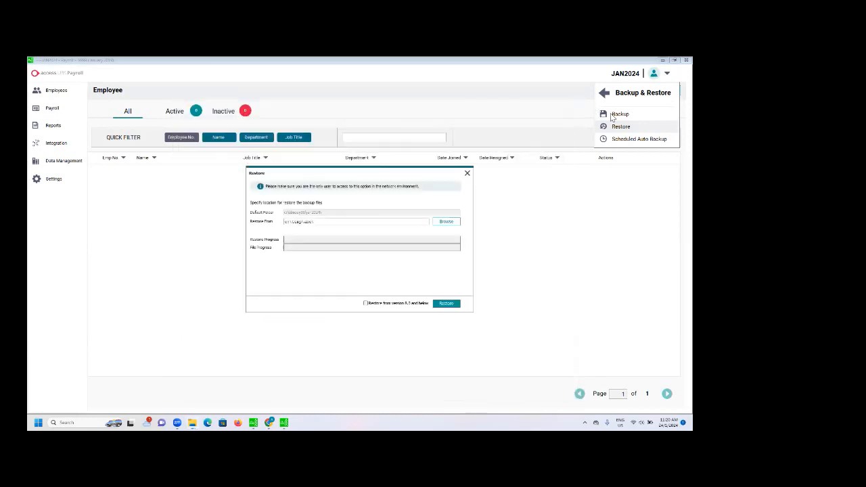
# Restore from C:\temp\abc\Jan2024, then close the Restore window to show employee A001.
pyautogui.click(447, 223)
pyautogui.doubleClick(345, 269)
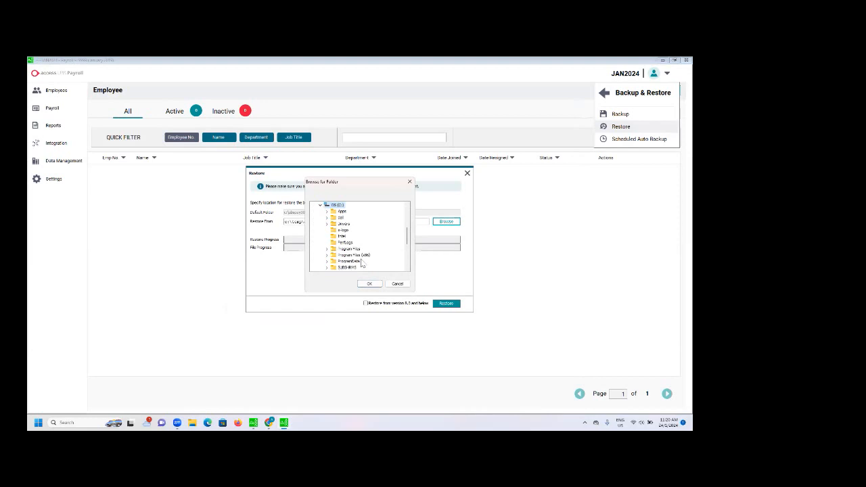
pyautogui.moveTo(405, 242); pyautogui.dragTo(407, 264)
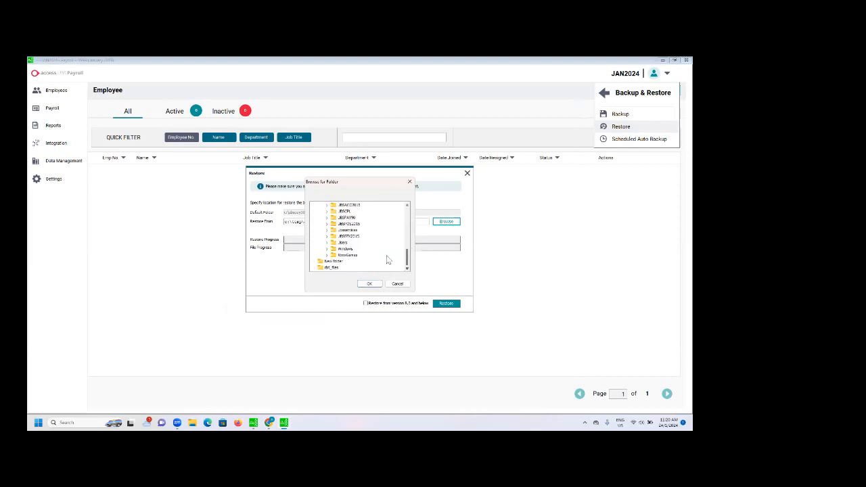
pyautogui.click(407, 222)
pyautogui.doubleClick(343, 256)
pyautogui.doubleClick(345, 261)
pyautogui.click(356, 268)
pyautogui.click(366, 284)
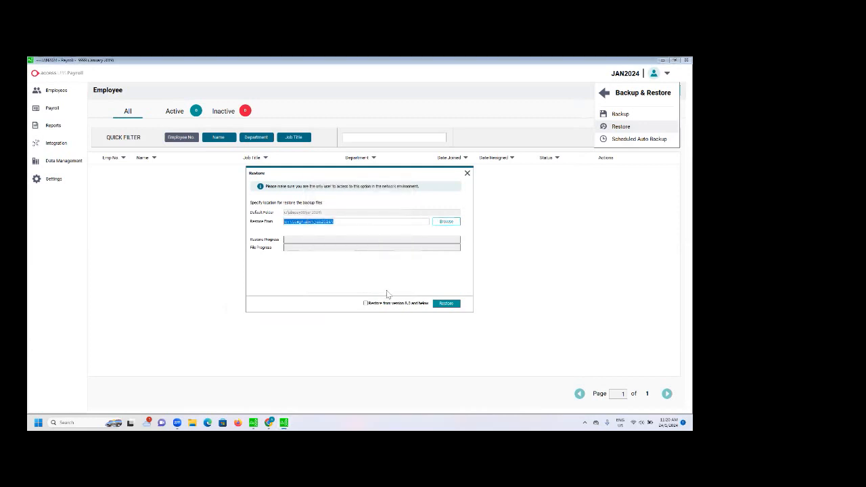
pyautogui.click(445, 304)
pyautogui.click(445, 304)
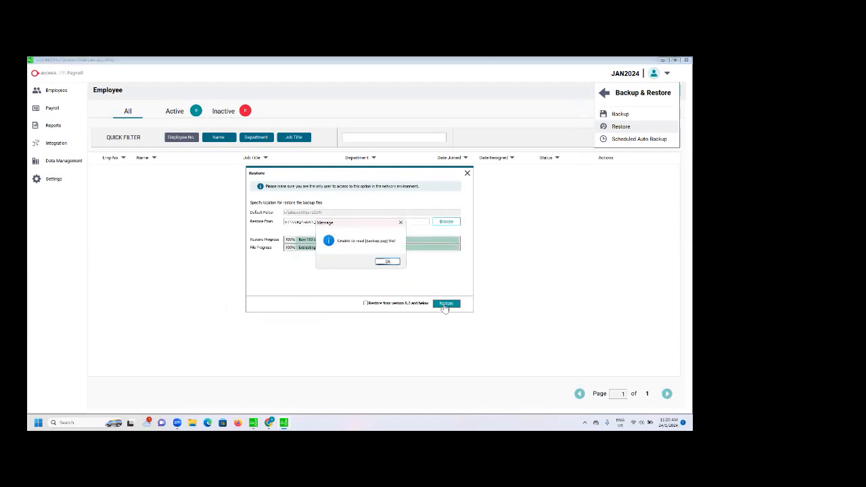
pyautogui.click(387, 262)
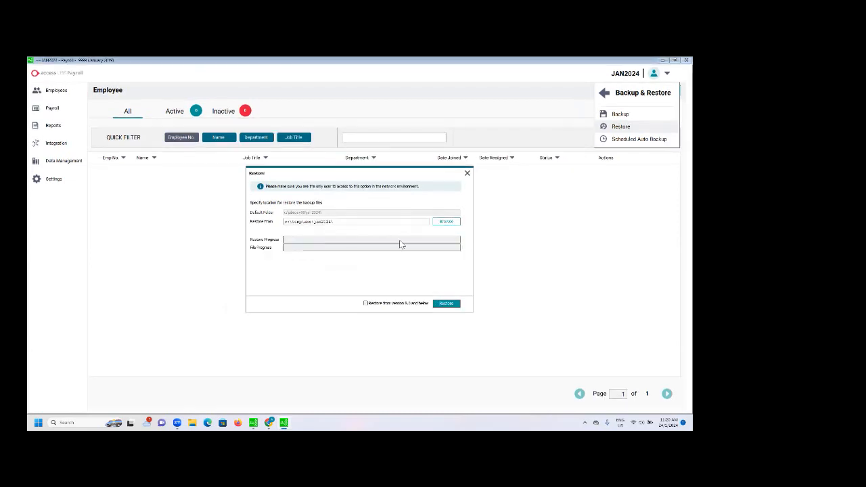
pyautogui.click(466, 174)
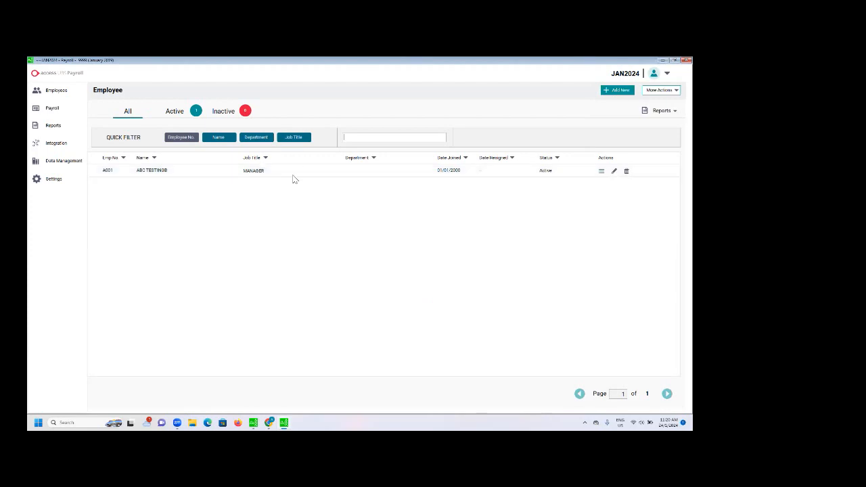
# Back at company selection, bring up JAN2024's Payroll or Human Resource Management choice.
pyautogui.click(283, 423)
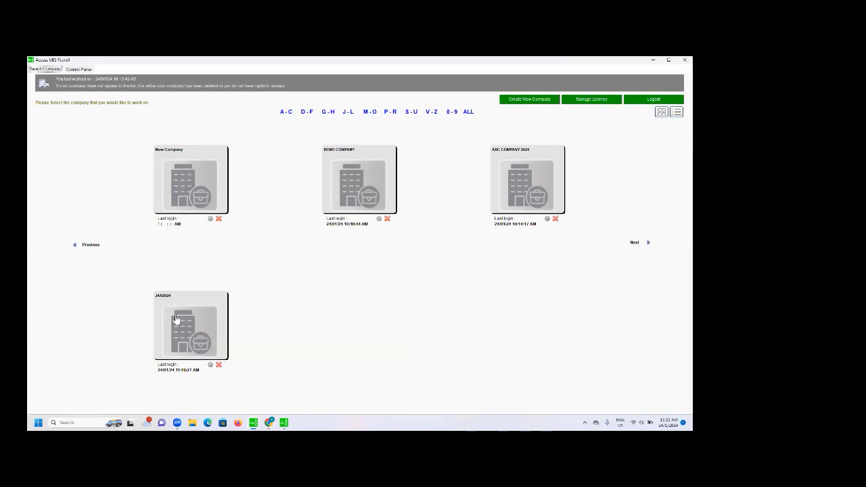
pyautogui.click(513, 184)
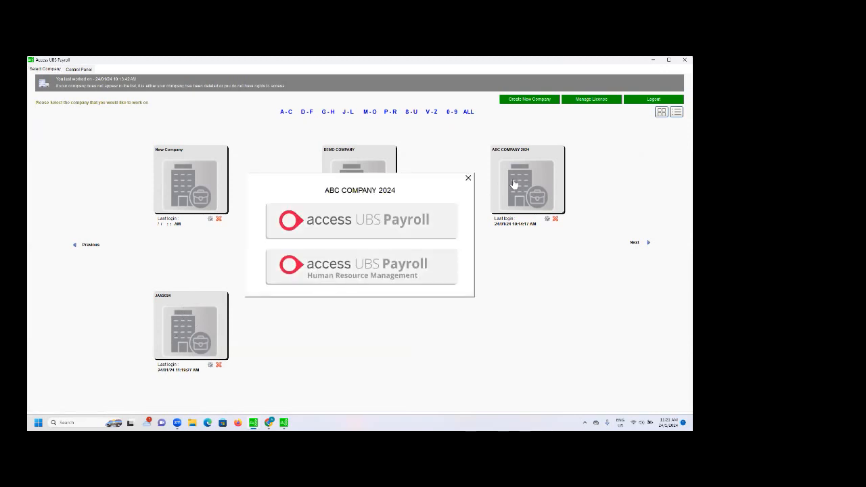
pyautogui.click(207, 325)
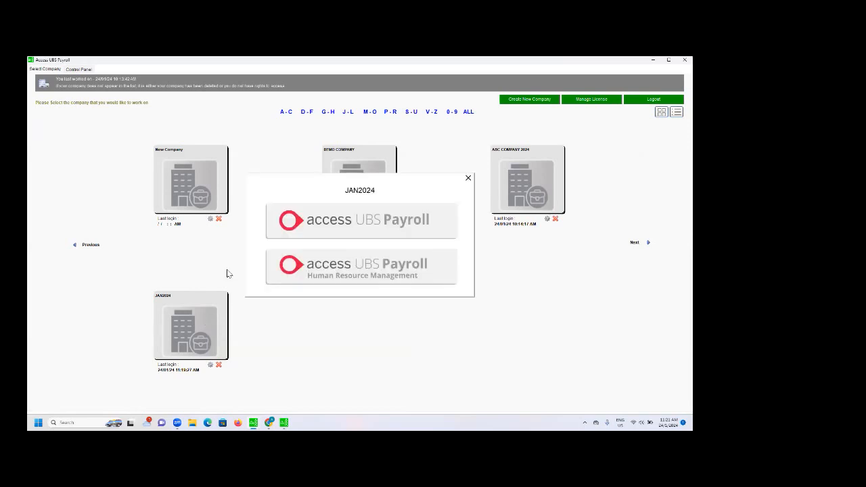
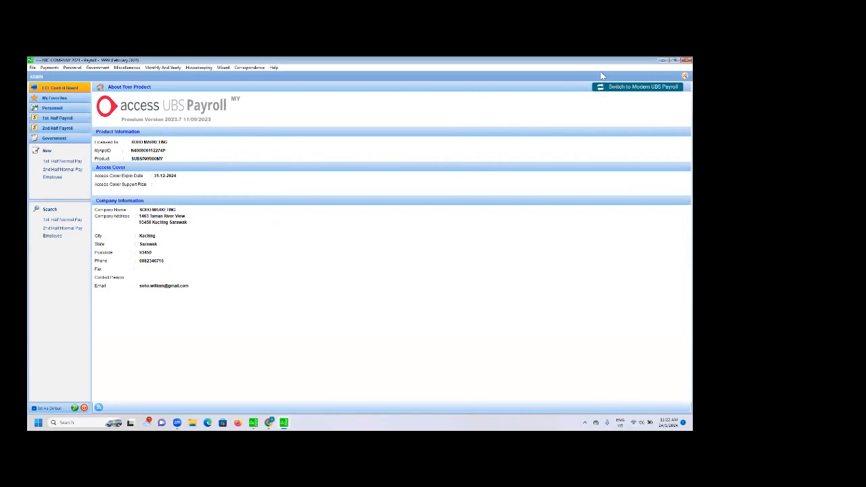
# Shrink, move and re-maximize the ABC COMPANY 2024 payroll window, then restore it to a smaller size.
pyautogui.click(674, 61)
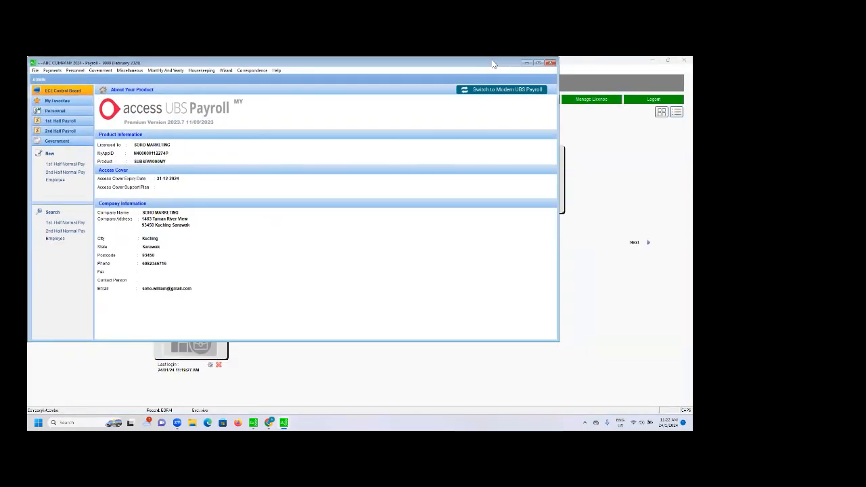
pyautogui.moveTo(493, 62); pyautogui.dragTo(617, 110)
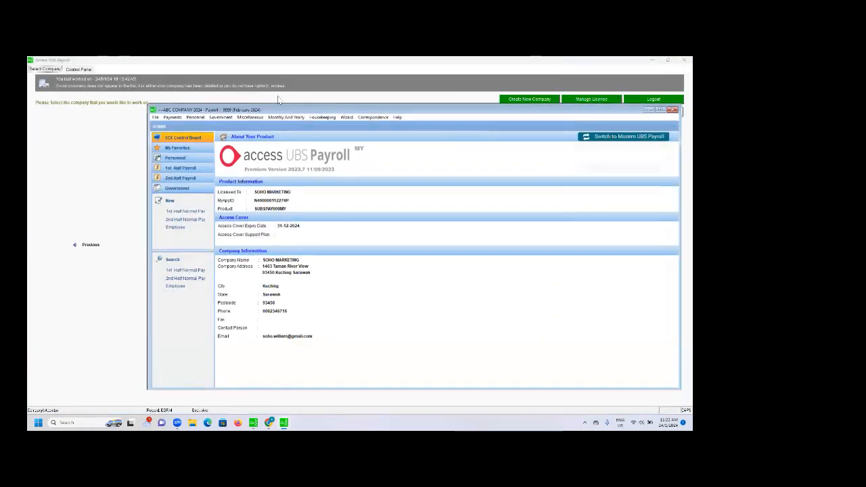
pyautogui.doubleClick(278, 109)
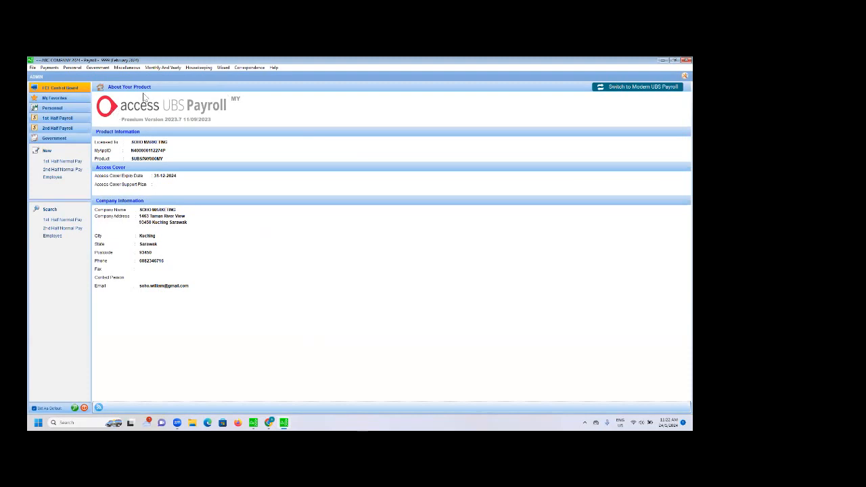
pyautogui.click(673, 60)
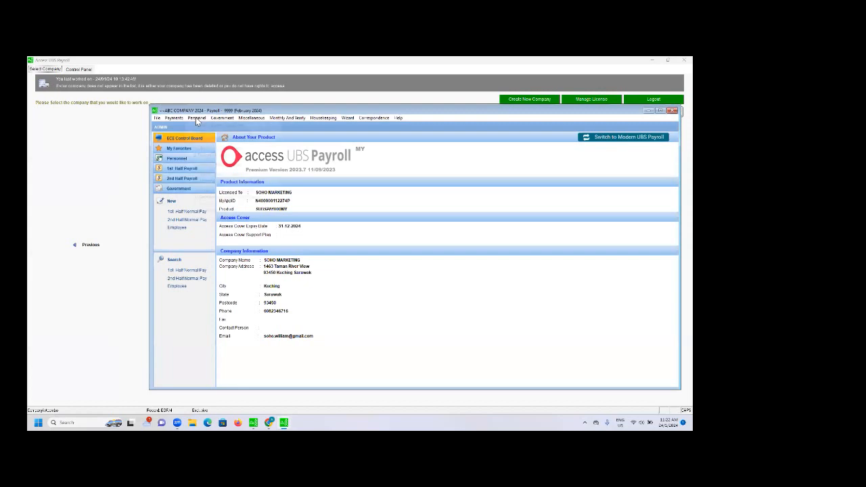
# Browse the 2nd Half Payroll Add/Update options, close the menus, then minimise the company window.
pyautogui.click(195, 117)
pyautogui.moveTo(174, 118)
pyautogui.moveTo(199, 135)
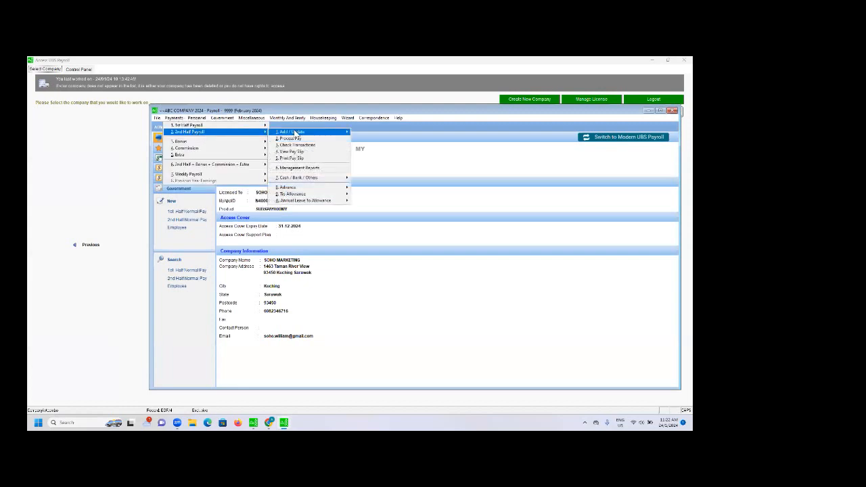
pyautogui.moveTo(300, 134)
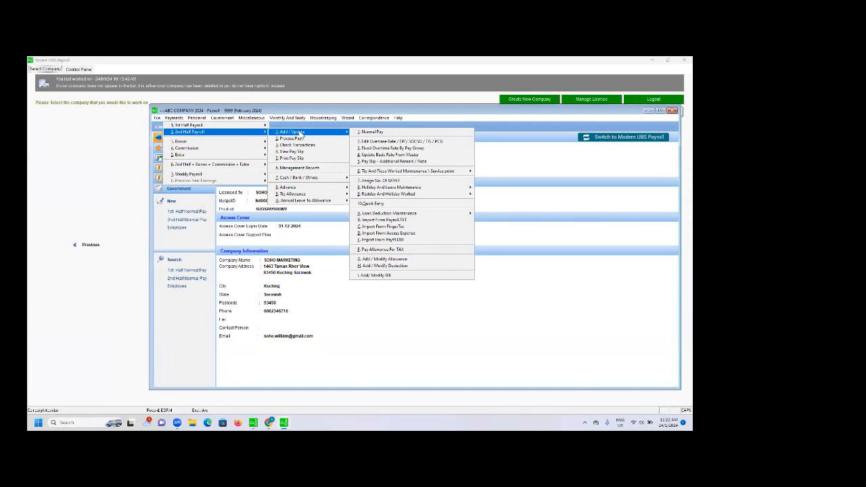
pyautogui.click(665, 115)
pyautogui.click(661, 111)
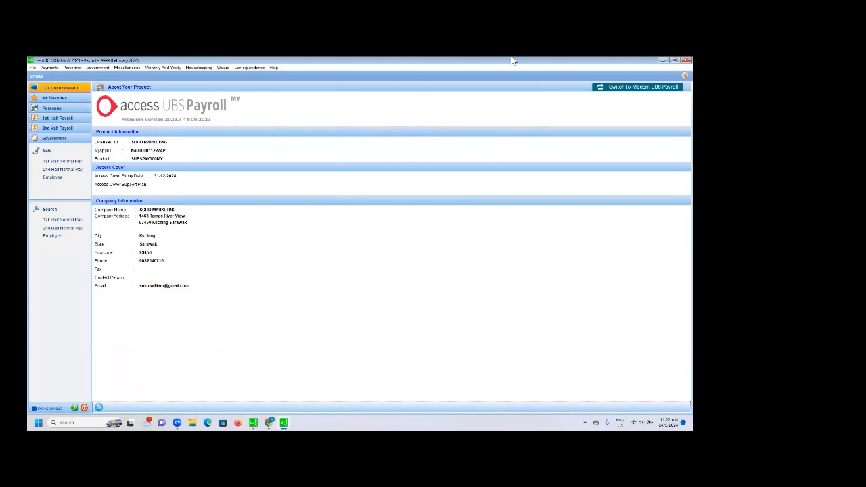
pyautogui.click(662, 60)
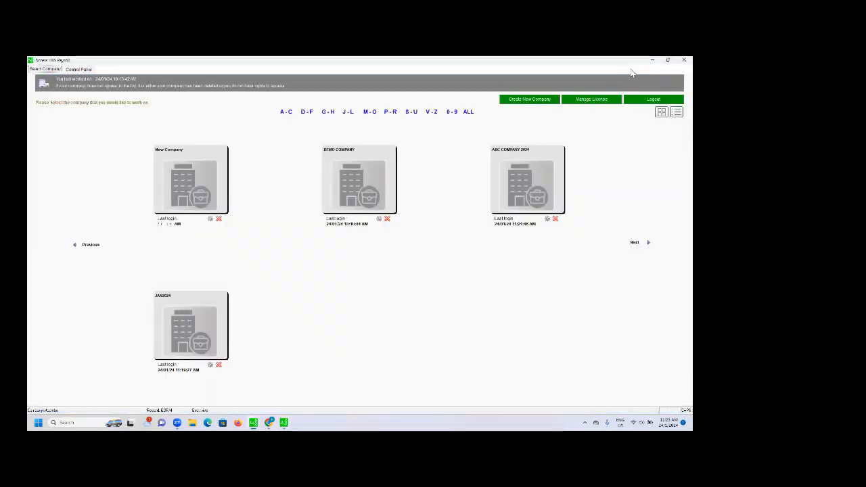
# Set the Windows display scale to 150% (Recommended) through the desktop's Display settings.
pyautogui.click(650, 62)
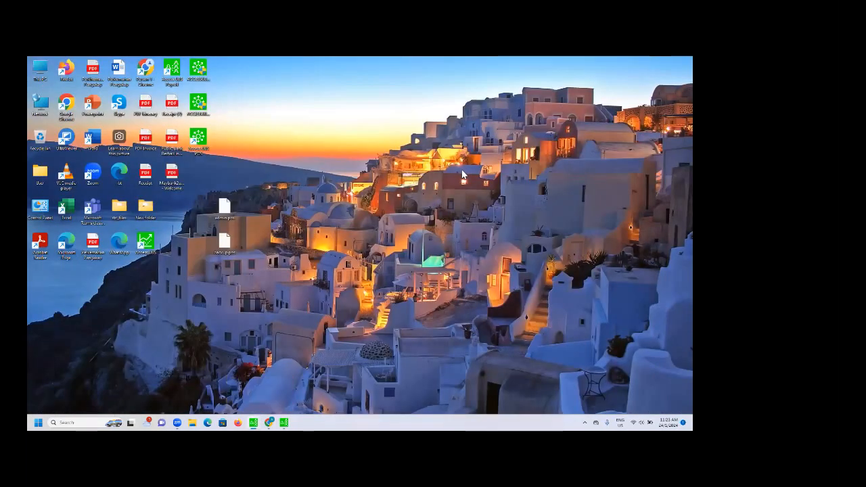
pyautogui.rightClick(462, 175)
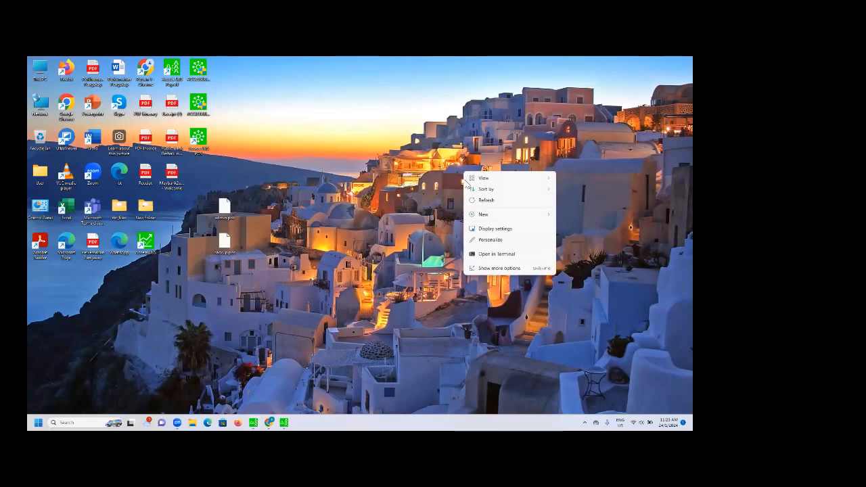
pyautogui.click(487, 230)
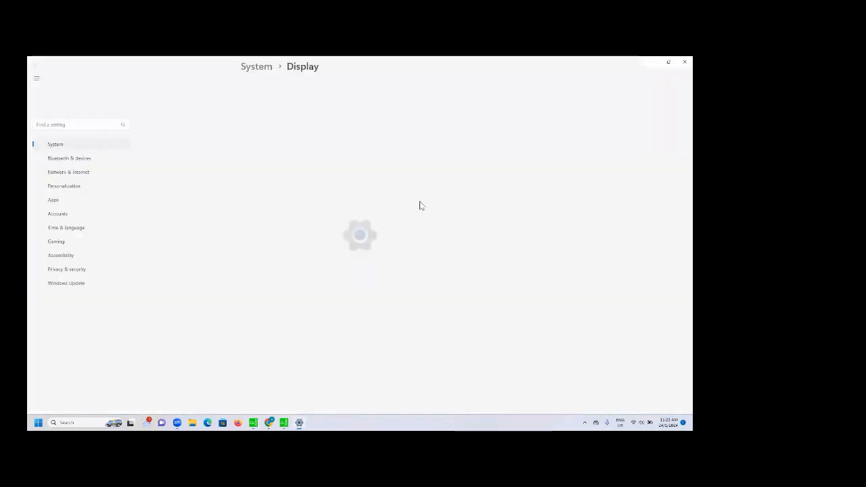
pyautogui.click(541, 212)
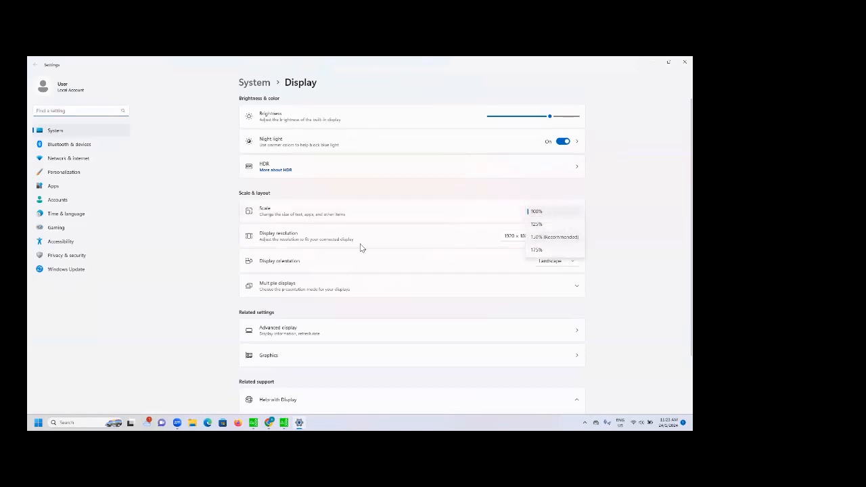
pyautogui.click(555, 237)
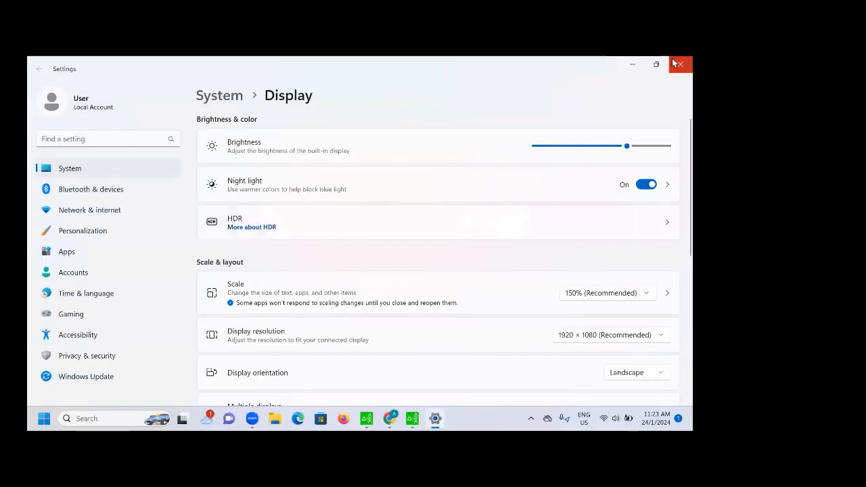
# Minimise Settings and bring the ABC COMPANY payroll window back from the taskbar.
pyautogui.click(629, 66)
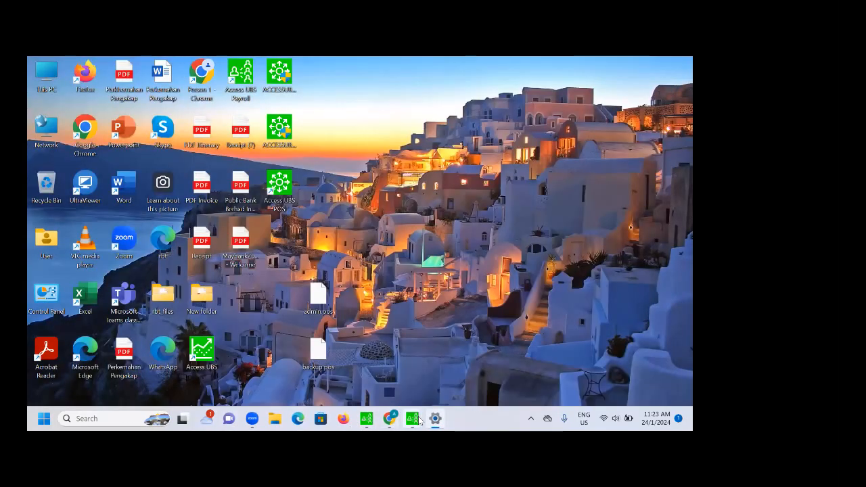
pyautogui.moveTo(419, 422)
pyautogui.click(473, 374)
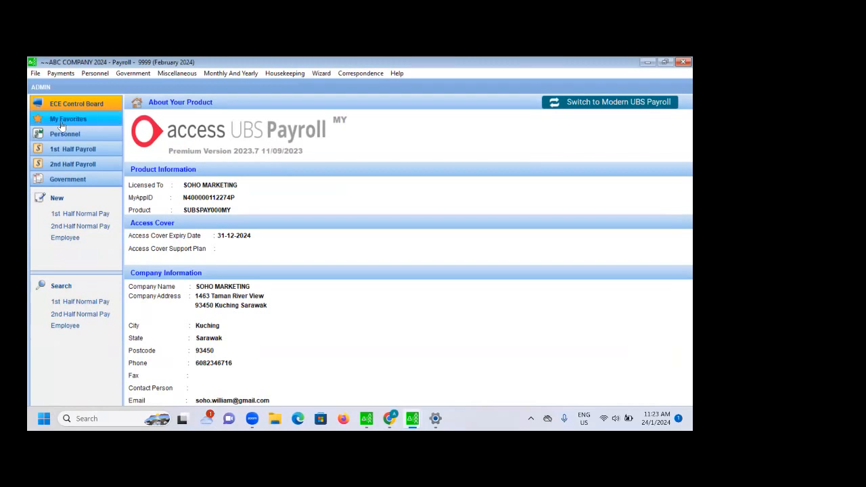
# Review the 2nd Half Payroll Normal Pay entry, exit it, and switch to Modern UBS Payroll.
pyautogui.click(68, 169)
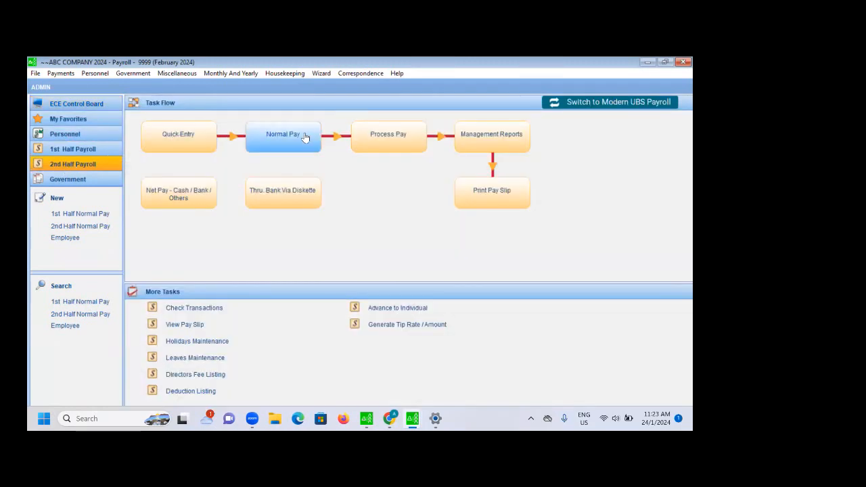
pyautogui.click(306, 132)
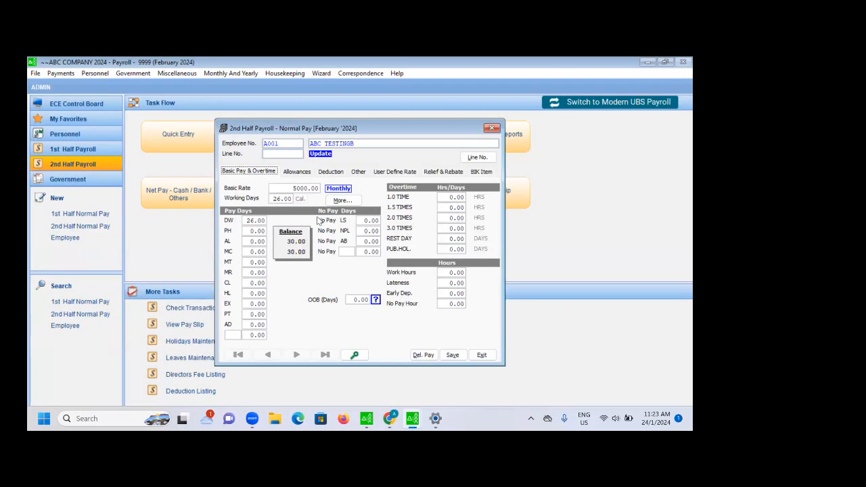
pyautogui.click(481, 354)
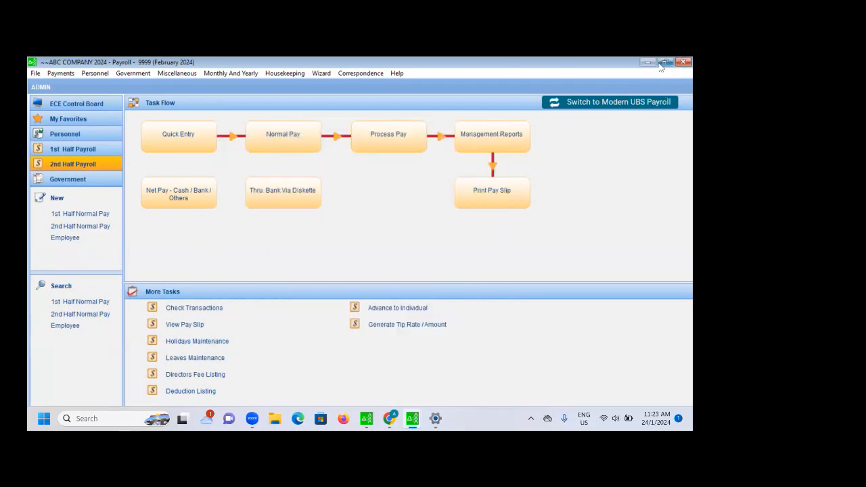
pyautogui.click(634, 104)
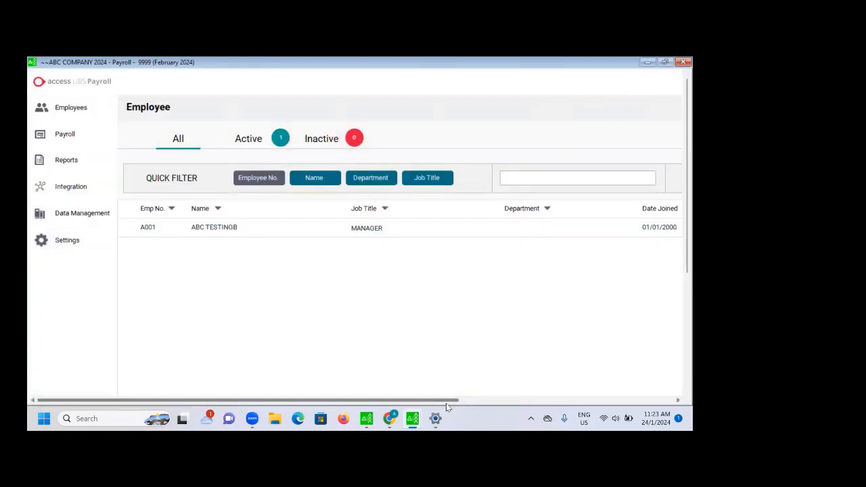
# Browse the modern Employee list and its available employee reports, then dismiss the reports list.
pyautogui.moveTo(447, 403); pyautogui.dragTo(676, 381)
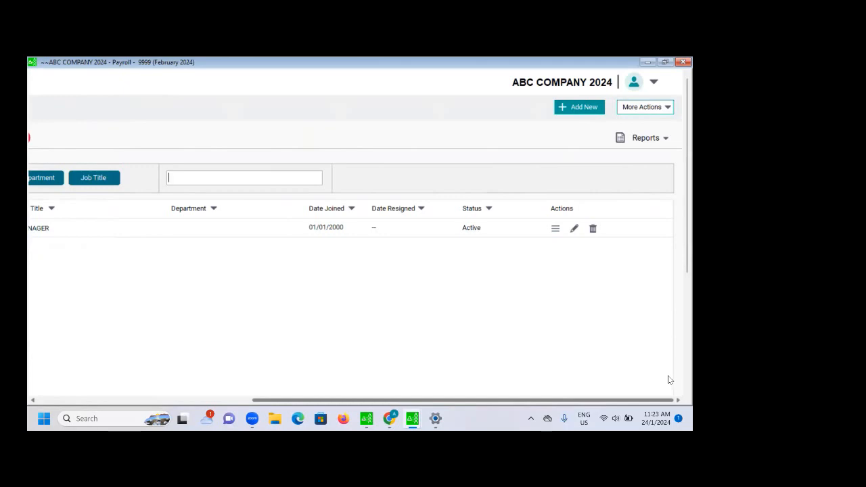
pyautogui.click(613, 135)
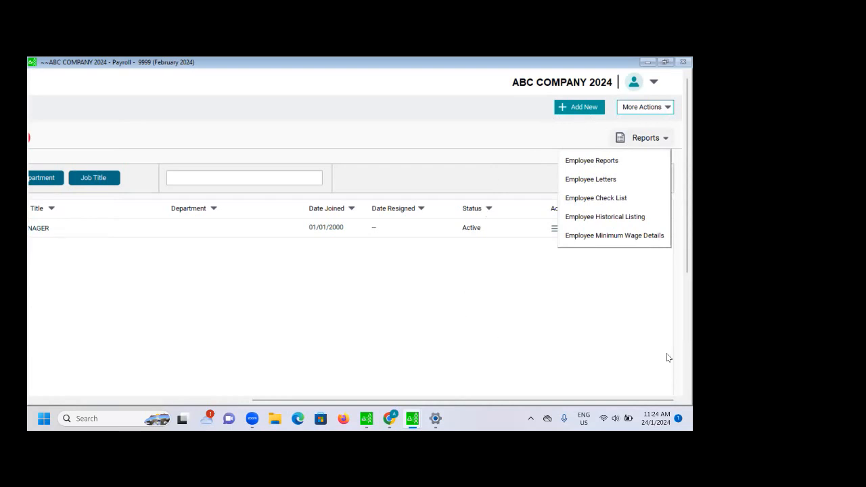
pyautogui.click(677, 225)
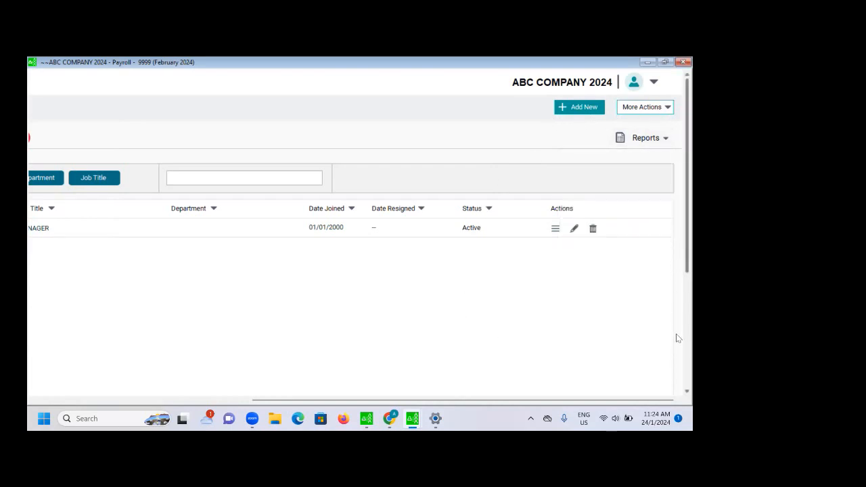
pyautogui.scroll(-5, 678, 338)
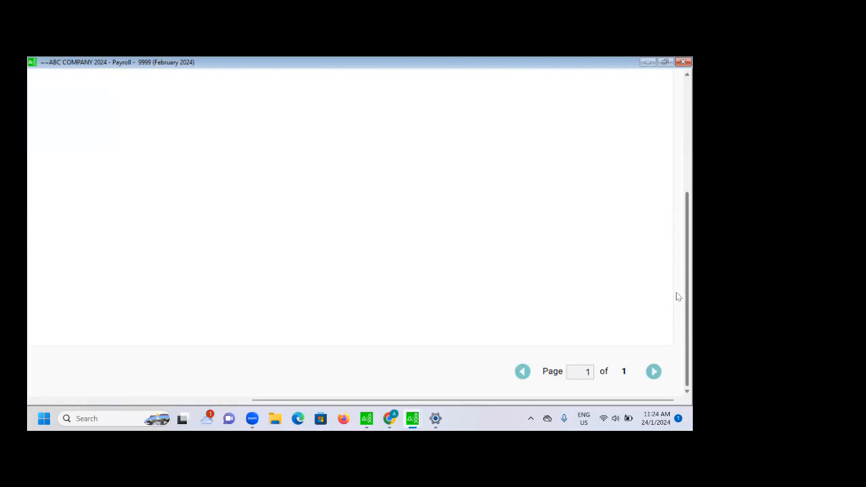
pyautogui.scroll(5, 677, 263)
# Open More Actions > Update > Allowance / Deduction, then close the form without changes.
pyautogui.click(644, 108)
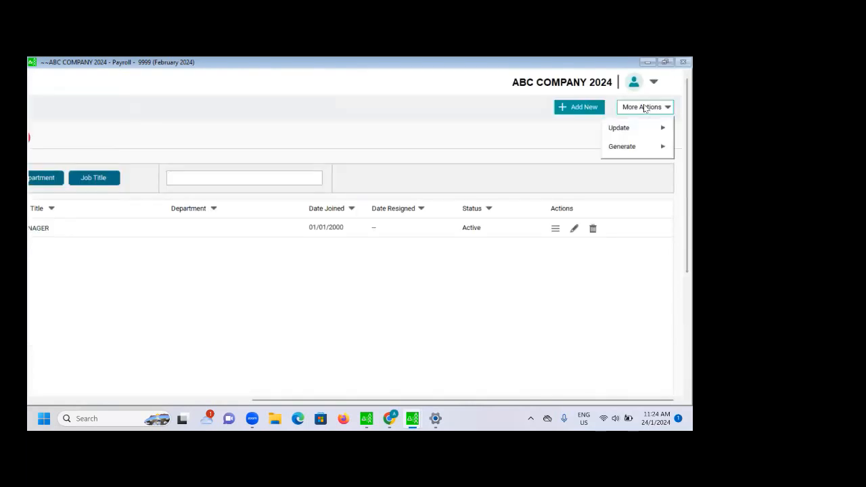
pyautogui.moveTo(619, 127)
pyautogui.click(538, 130)
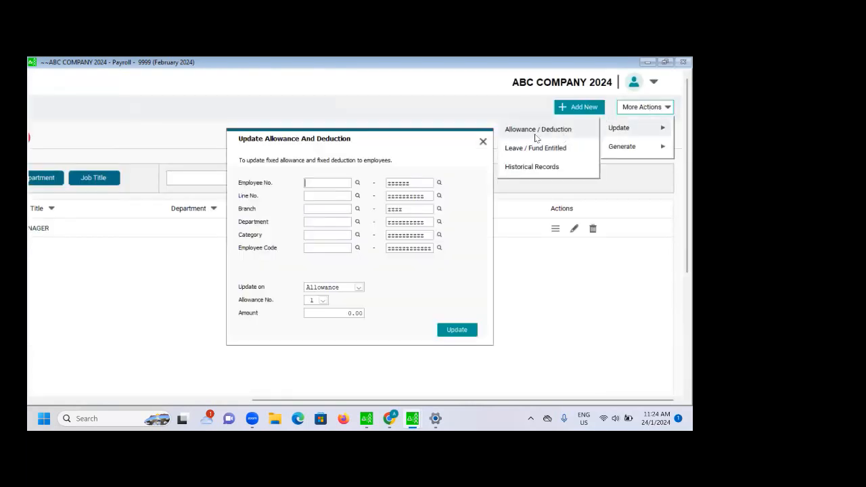
pyautogui.click(483, 142)
pyautogui.moveTo(479, 400); pyautogui.dragTo(198, 398)
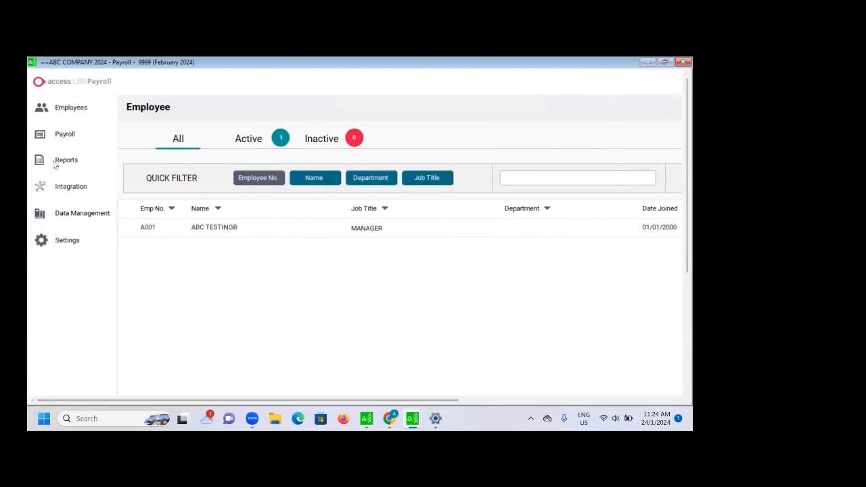
# Show February's payroll summary and scroll right to the statutory totals, 4,204.35 net pay and Ready status.
pyautogui.click(64, 134)
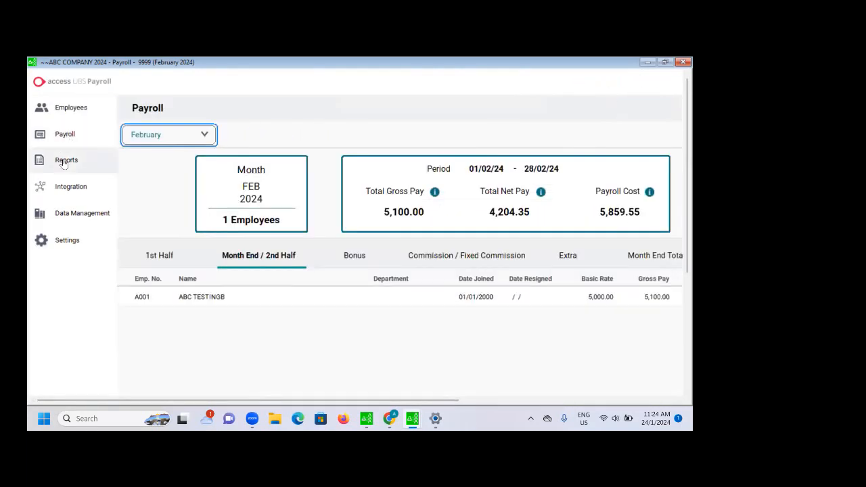
pyautogui.click(63, 163)
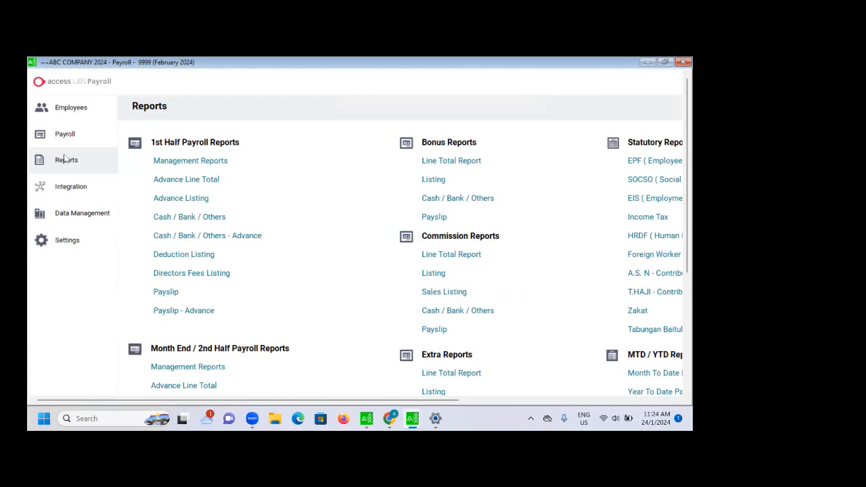
pyautogui.click(65, 134)
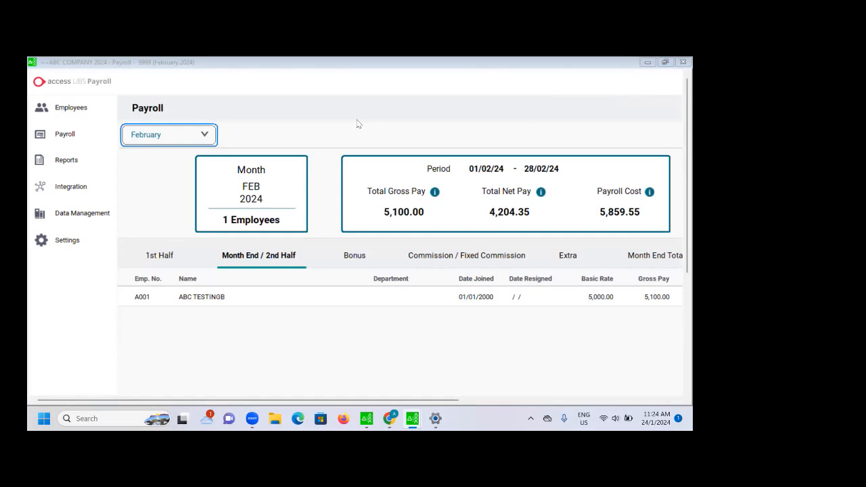
pyautogui.click(62, 130)
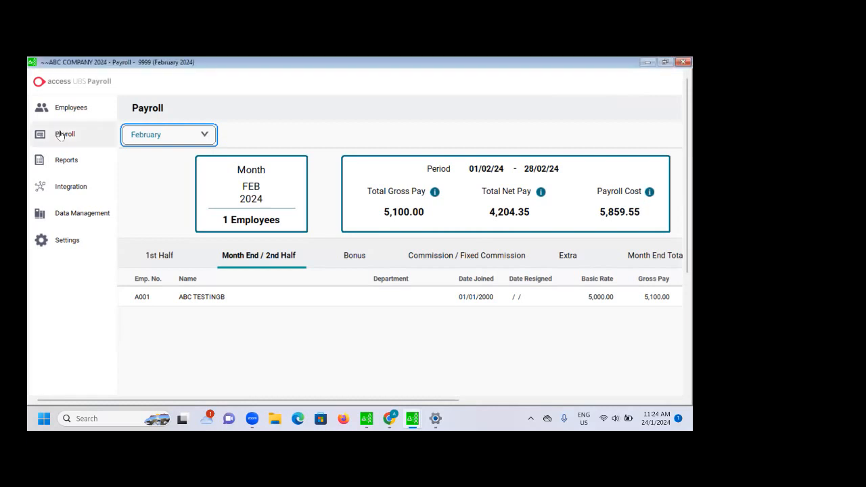
pyautogui.click(481, 321)
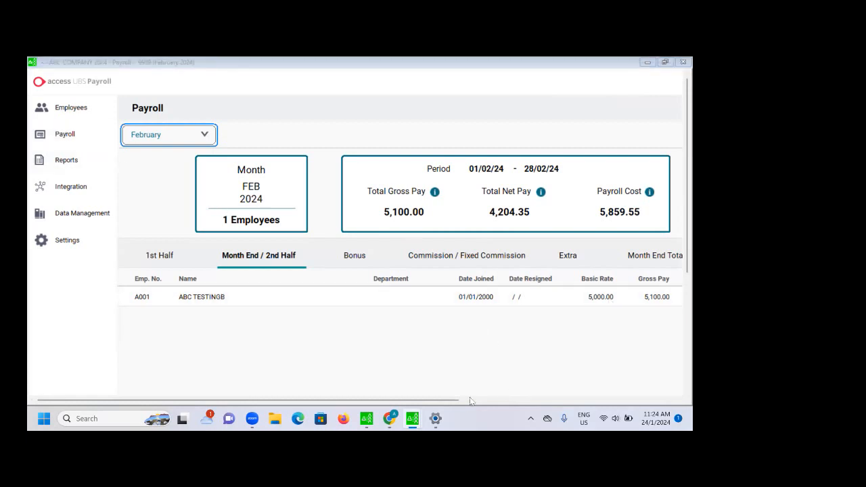
pyautogui.moveTo(446, 402)
pyautogui.mouseDown()
pyautogui.moveTo(483, 400)
pyautogui.moveTo(454, 398)
pyautogui.mouseUp()
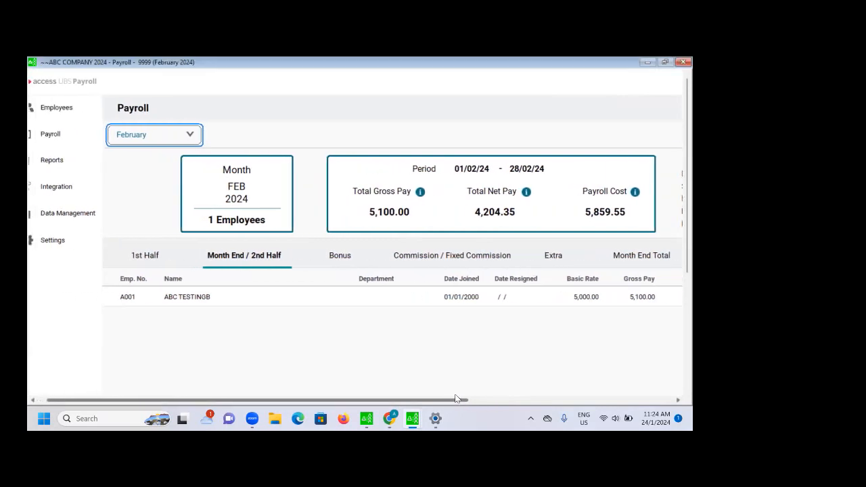
pyautogui.moveTo(454, 399); pyautogui.dragTo(654, 383)
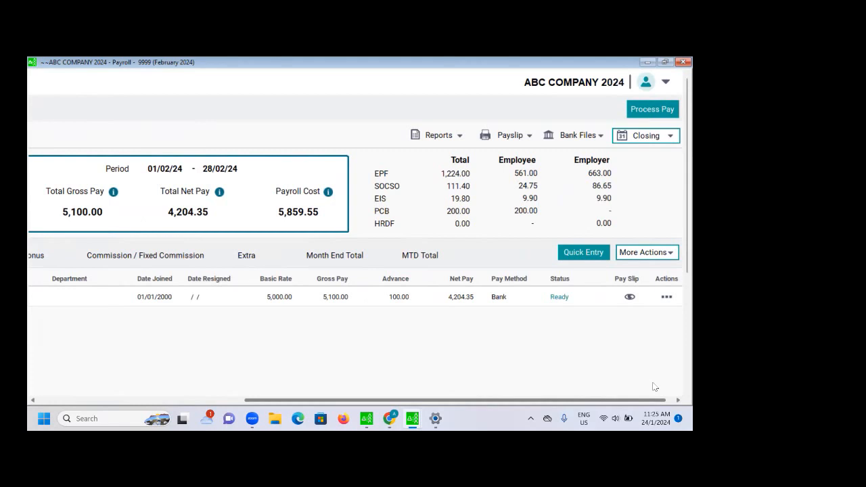
# Close February 2024 month end, moving transactions forward with 26.00 second-half working days.
pyautogui.click(659, 138)
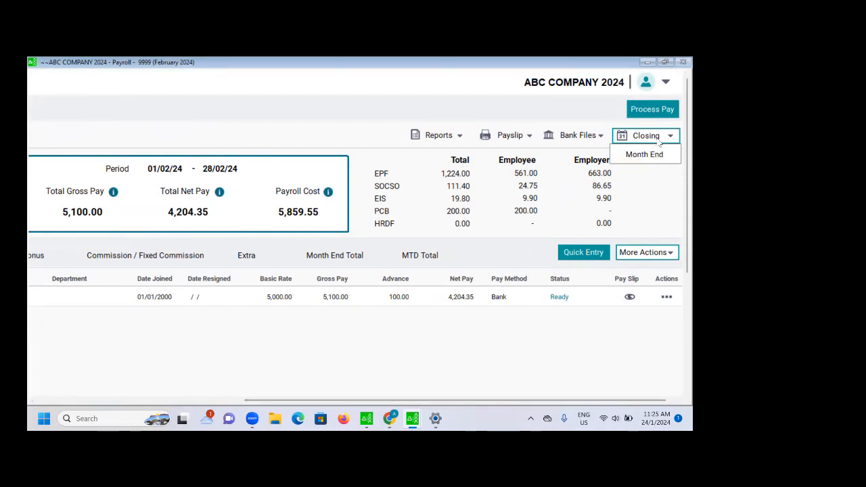
pyautogui.click(650, 157)
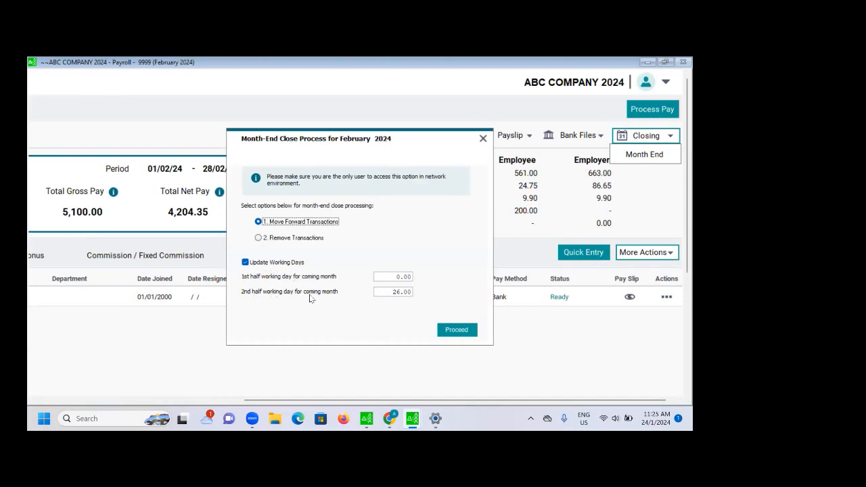
pyautogui.moveTo(376, 291); pyautogui.dragTo(399, 291)
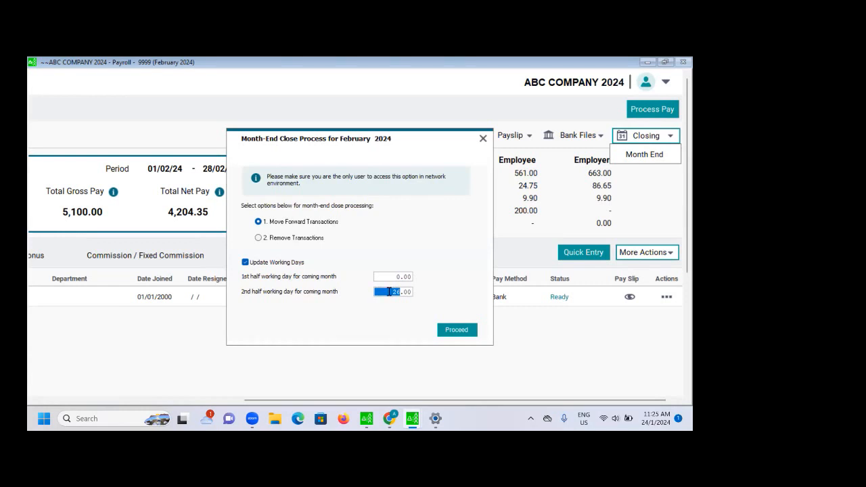
pyautogui.click(387, 294)
pyautogui.moveTo(387, 294); pyautogui.dragTo(416, 295)
pyautogui.click(392, 292)
pyautogui.moveTo(383, 292); pyautogui.dragTo(412, 291)
pyautogui.click(483, 139)
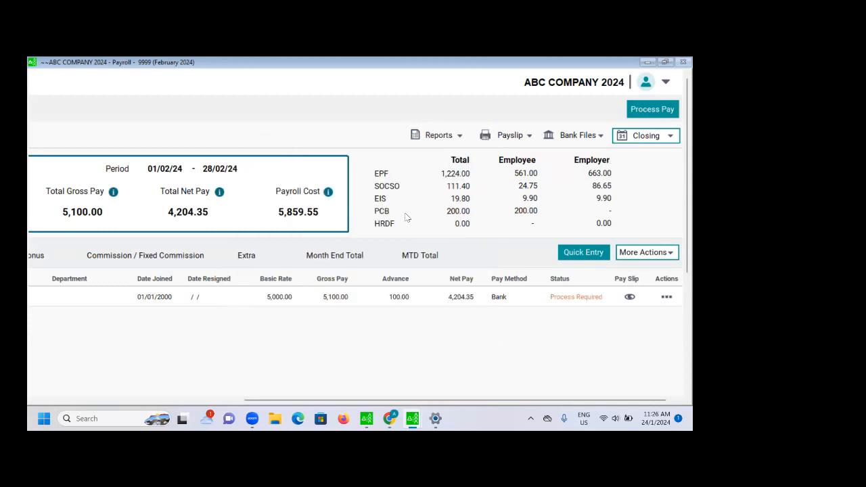
# Switch to Classic Mode and open Payments > 2nd Half Payroll > Edit Overtime Rate / EPF / SOCSO / EIS / PCB.
pyautogui.click(665, 81)
pyautogui.click(617, 224)
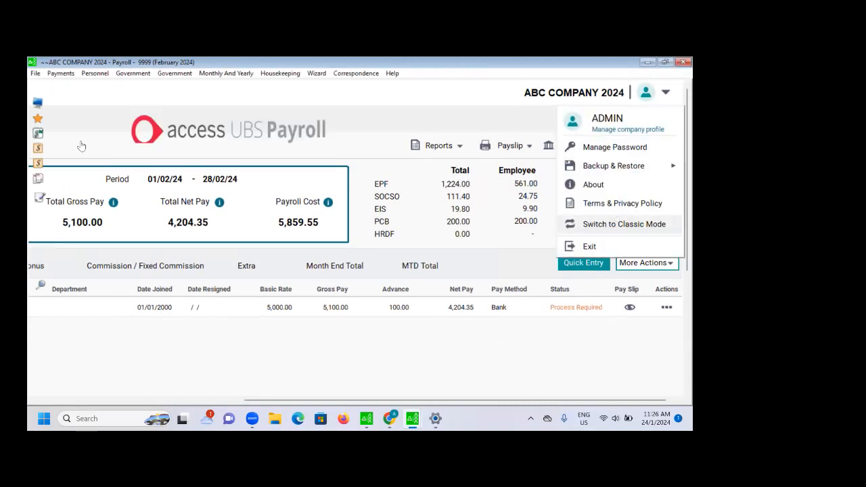
pyautogui.click(60, 74)
pyautogui.moveTo(80, 96)
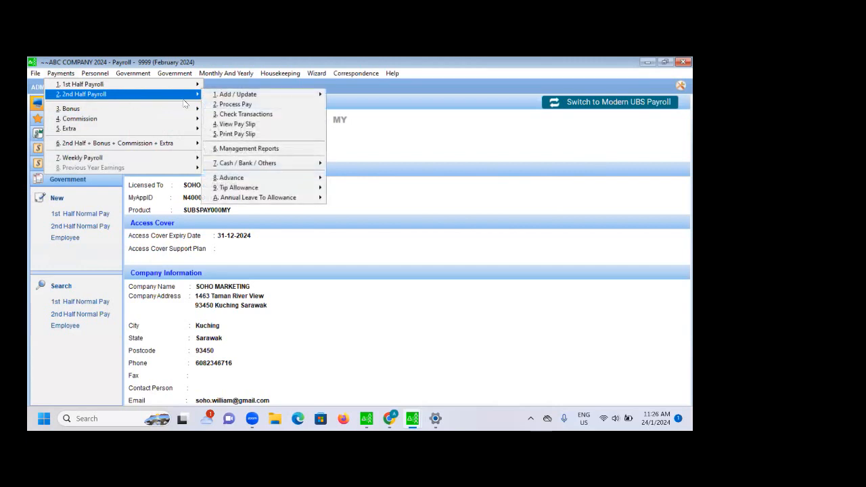
pyautogui.moveTo(308, 95)
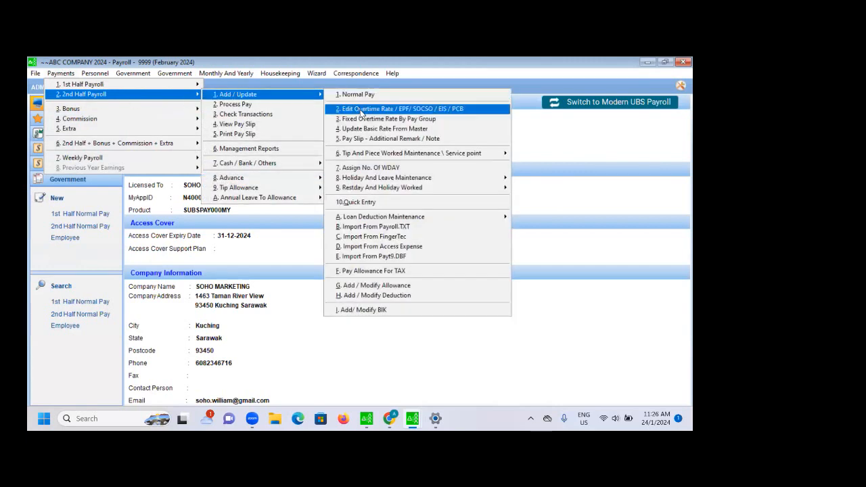
pyautogui.click(362, 110)
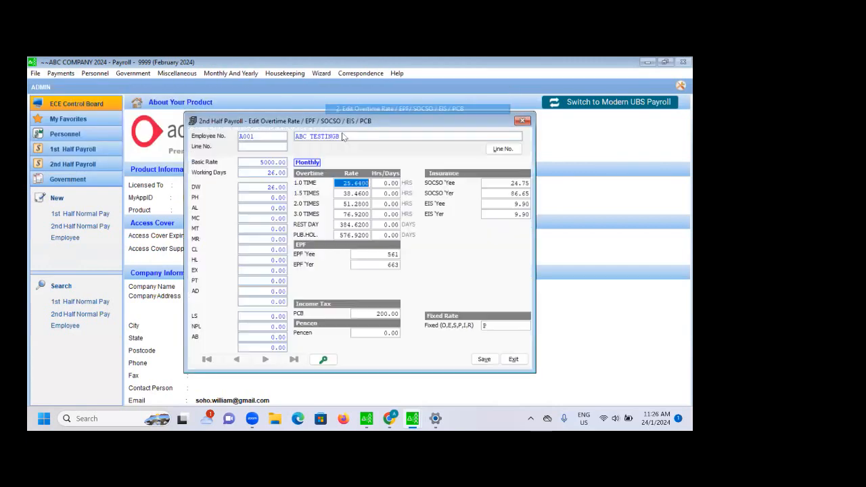
# Check A001's 25.6400 1.0-time overtime rate, EPF 561/663 and PCB 200.00, then exit unchanged.
pyautogui.moveTo(338, 183)
pyautogui.mouseDown()
pyautogui.moveTo(355, 183)
pyautogui.moveTo(349, 194)
pyautogui.mouseUp()
pyautogui.click(339, 203)
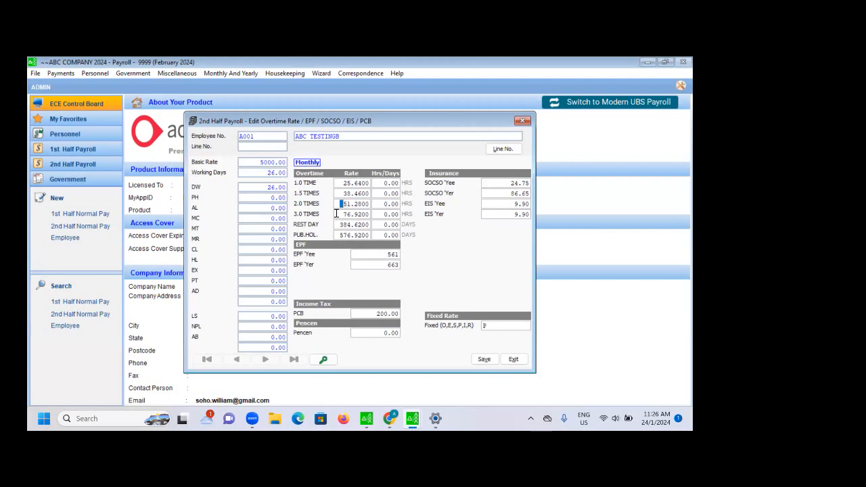
pyautogui.click(513, 359)
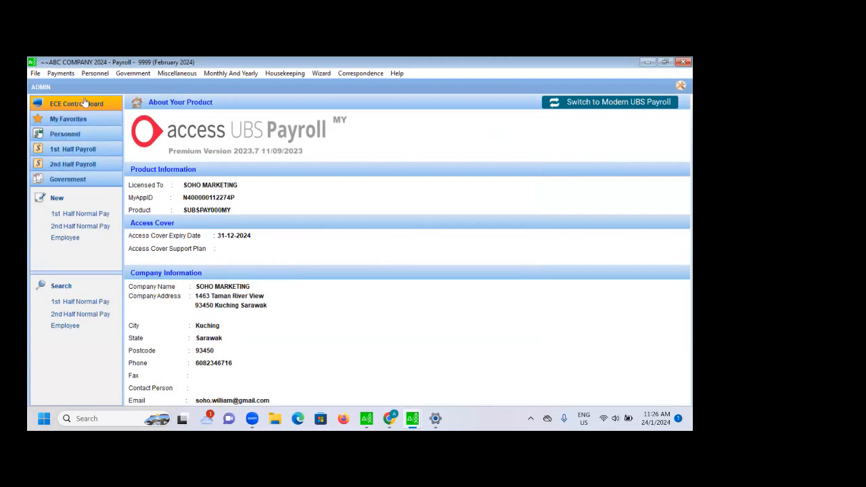
# Open 2nd Half Normal Pay, confirm 26 days worked and the 100.00 HP allowance, then exit.
pyautogui.click(64, 164)
pyautogui.click(289, 140)
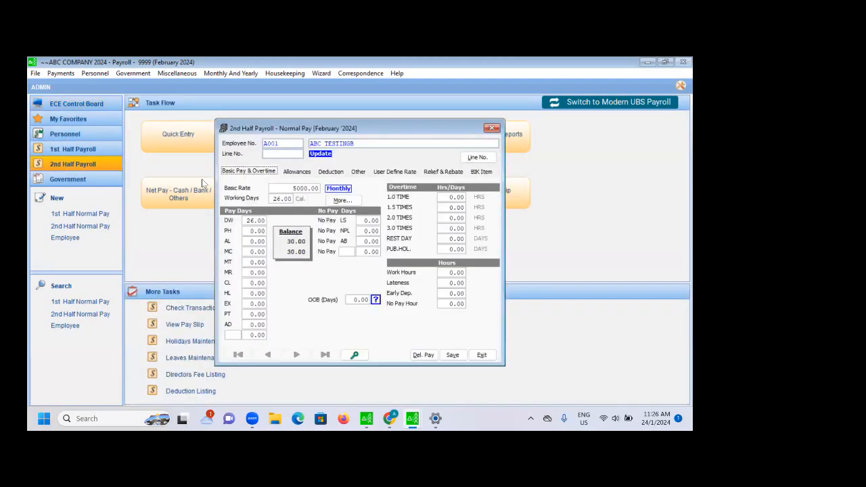
pyautogui.click(247, 221)
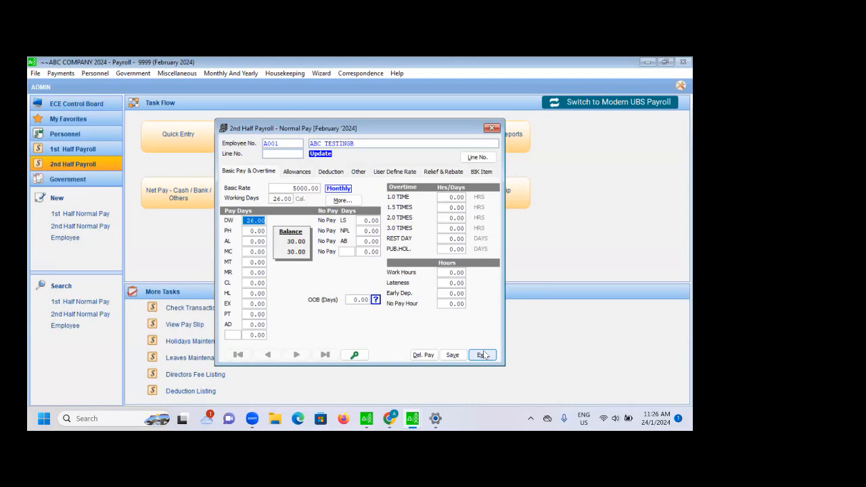
pyautogui.click(296, 173)
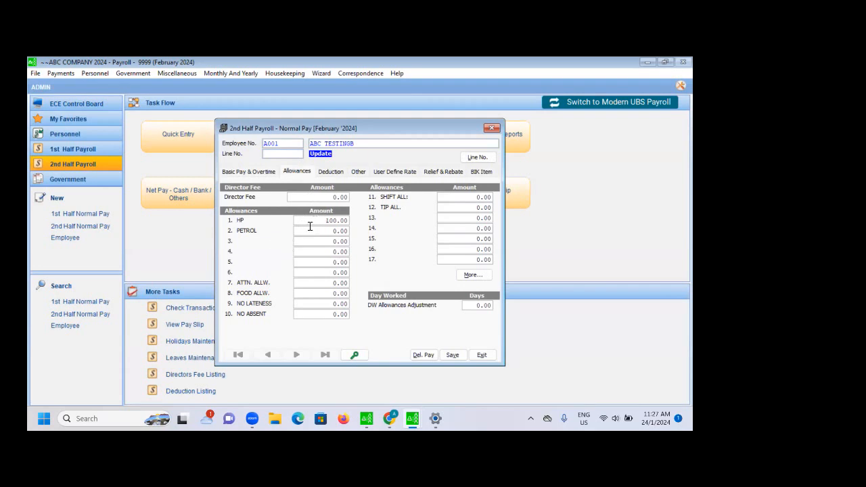
pyautogui.click(482, 355)
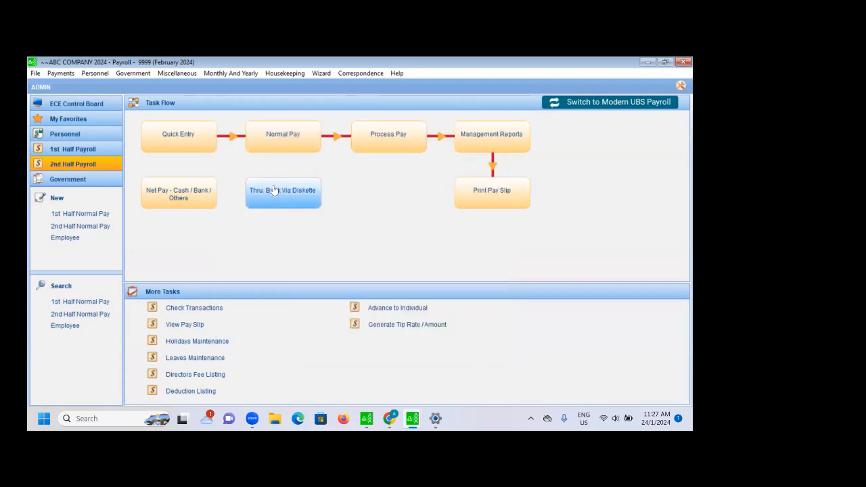
# Process the February 2nd half pay for all employees.
pyautogui.click(384, 140)
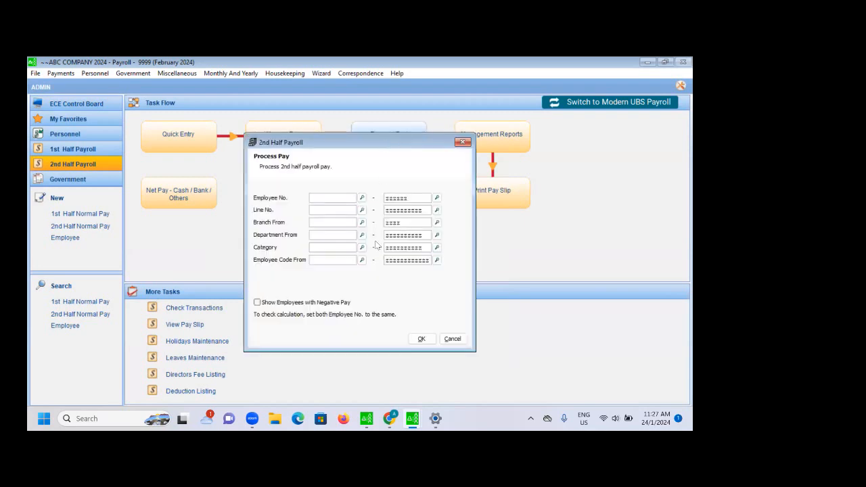
pyautogui.click(421, 338)
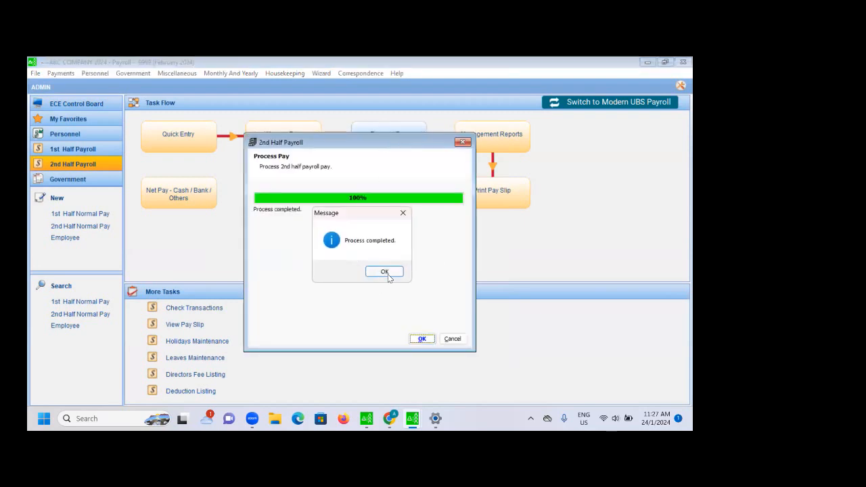
pyautogui.click(387, 271)
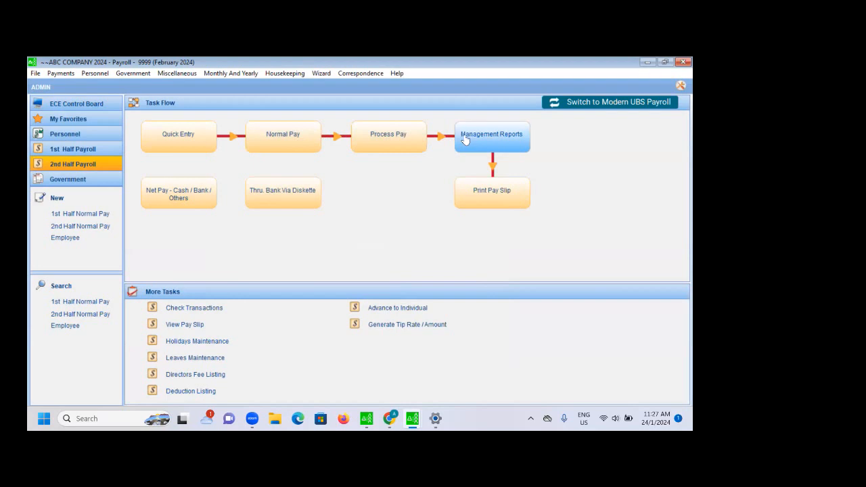
# Preview the 2nd half pay slip showing 4,204.35 net at whole-page zoom, then close the print options.
pyautogui.click(465, 194)
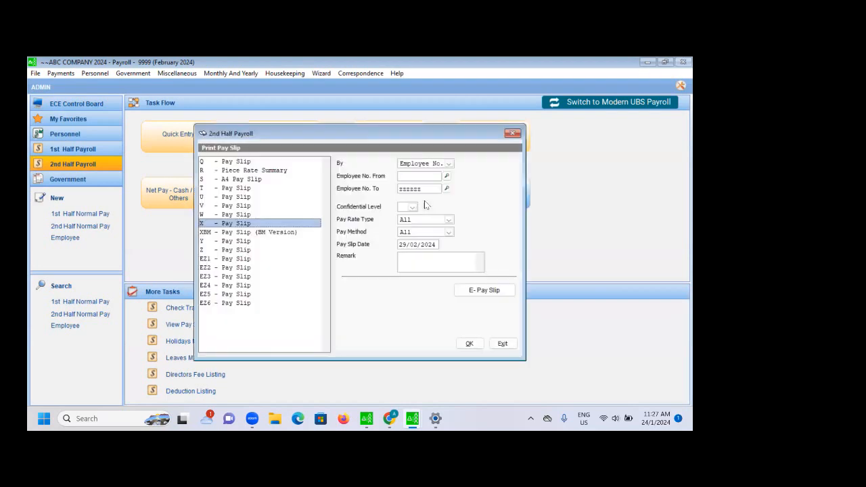
pyautogui.click(470, 344)
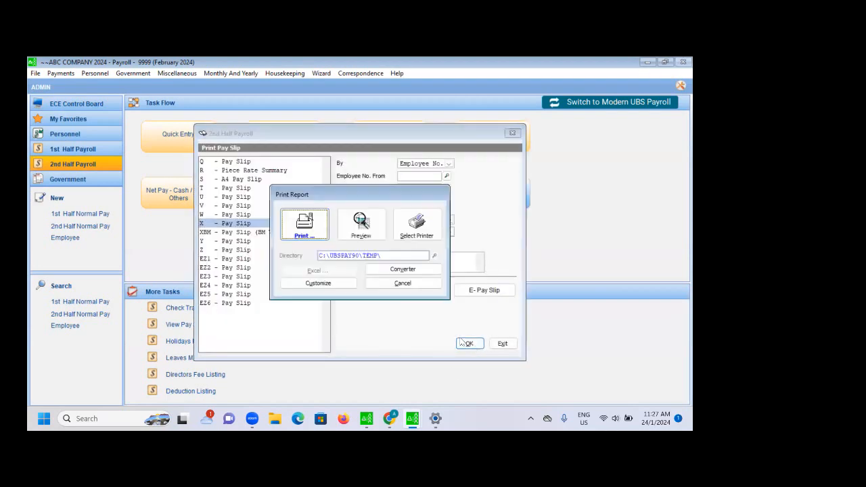
pyautogui.click(362, 225)
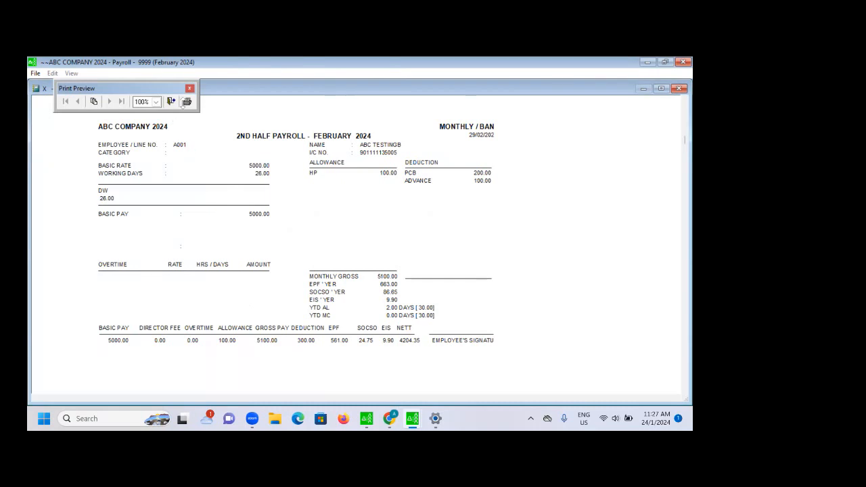
pyautogui.click(185, 102)
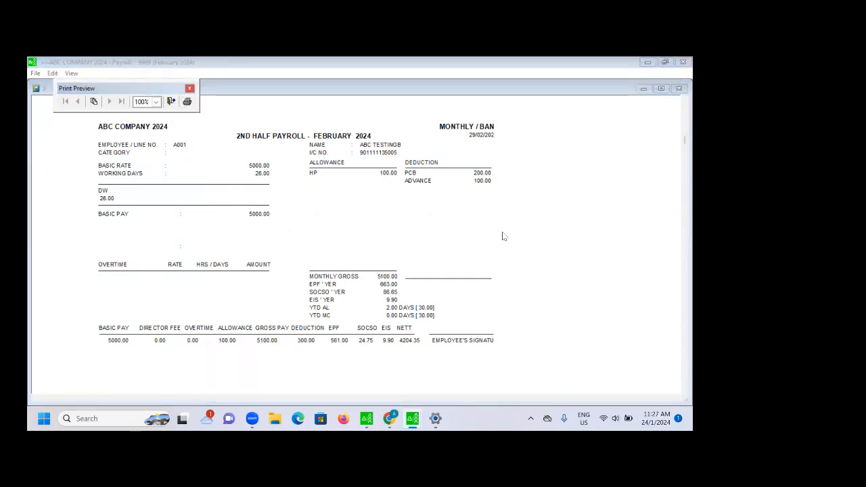
pyautogui.click(261, 173)
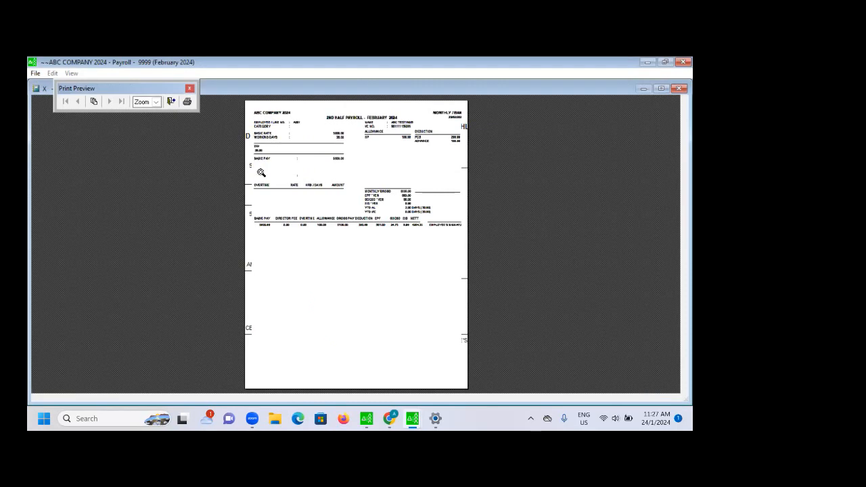
pyautogui.click(171, 102)
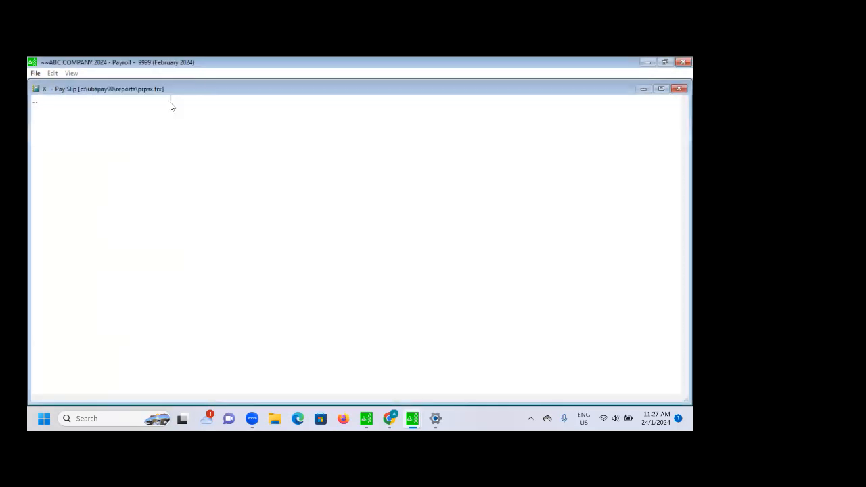
pyautogui.click(411, 285)
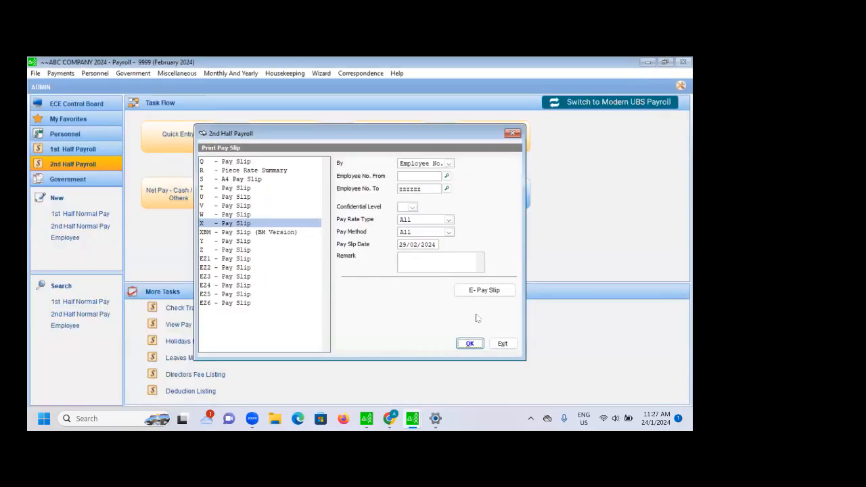
pyautogui.click(504, 344)
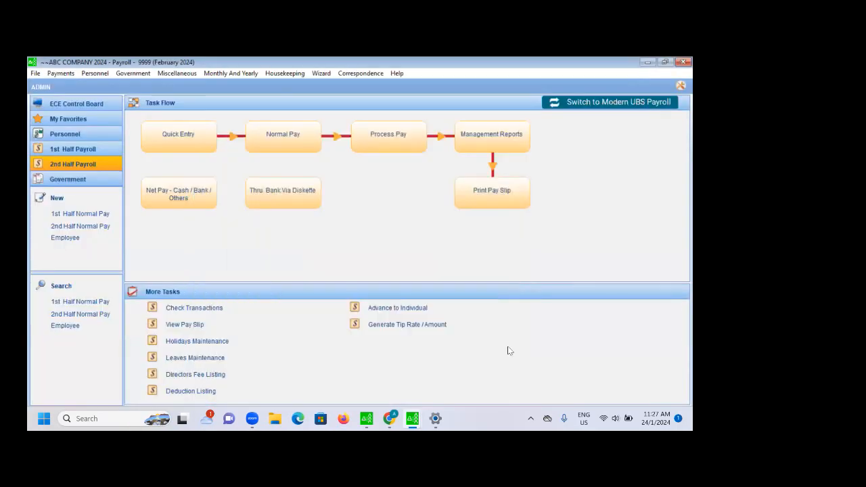
# Return to the modern interface and look through Category and Line No. Maintenance on Data Management.
pyautogui.click(655, 103)
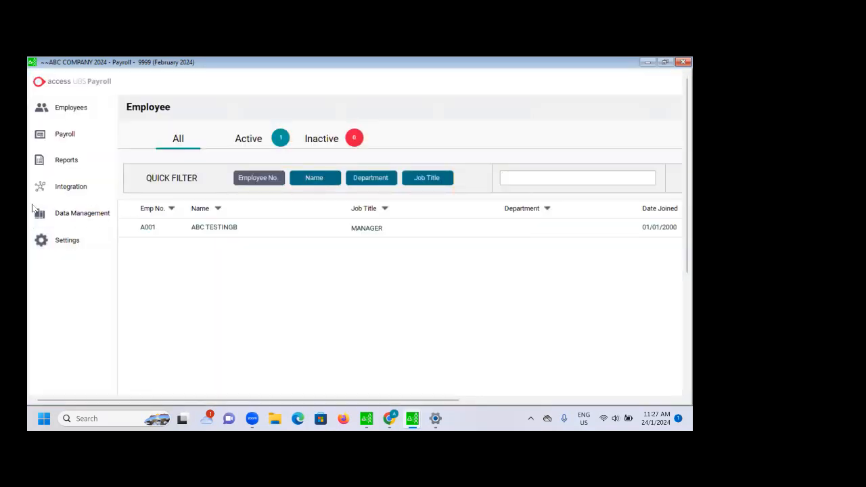
pyautogui.click(75, 216)
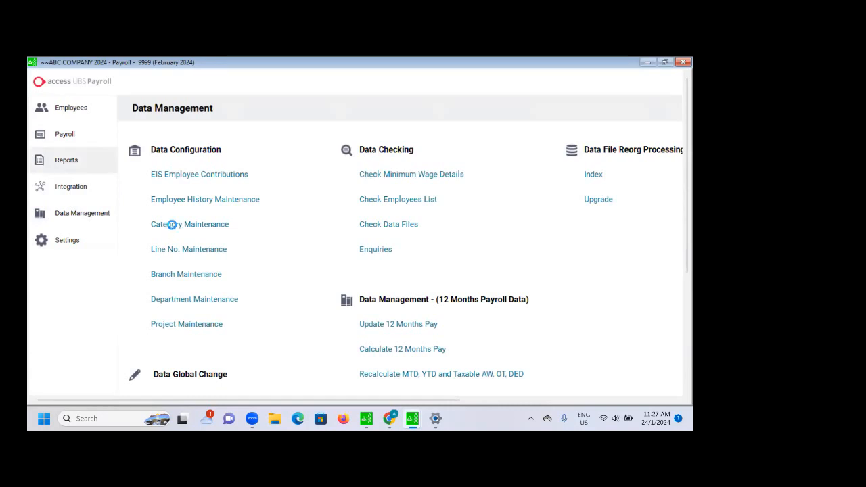
pyautogui.click(170, 225)
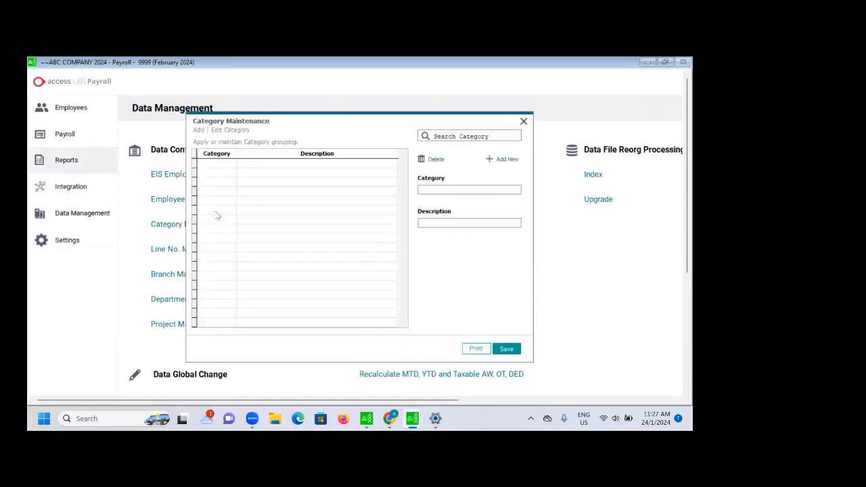
pyautogui.click(523, 121)
pyautogui.click(194, 250)
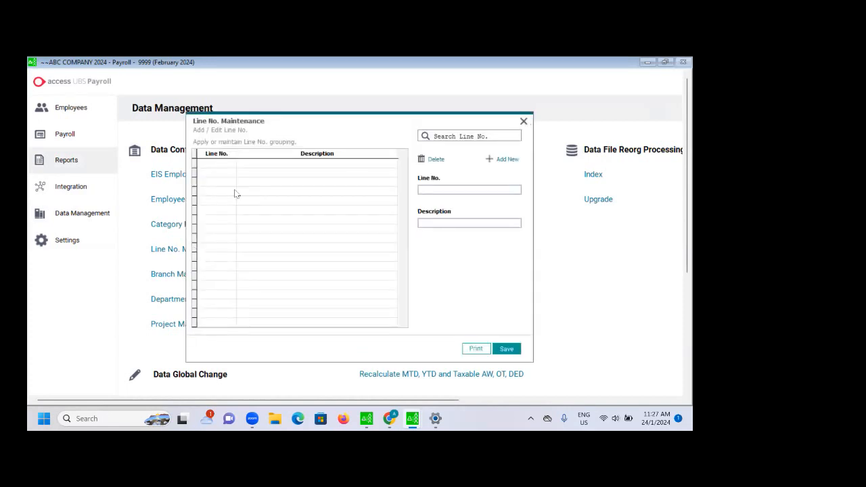
pyautogui.click(524, 123)
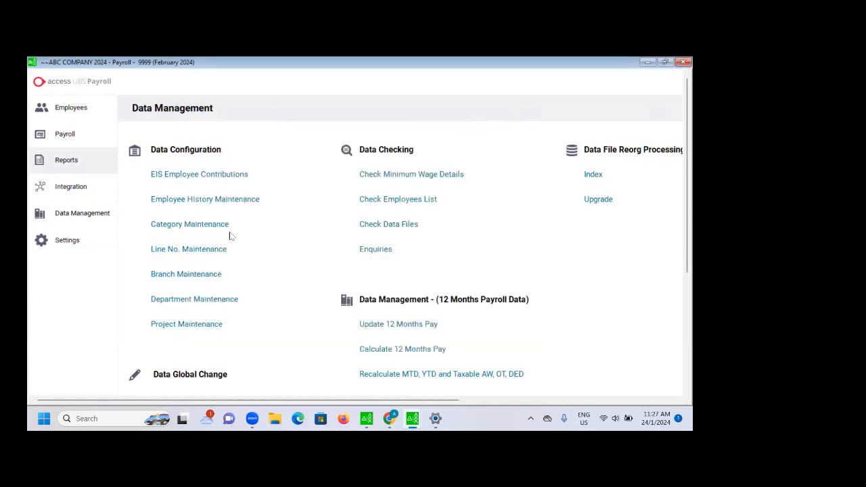
# In Branch Maintenance, add branch KCH with description KUCHING and save it.
pyautogui.click(164, 276)
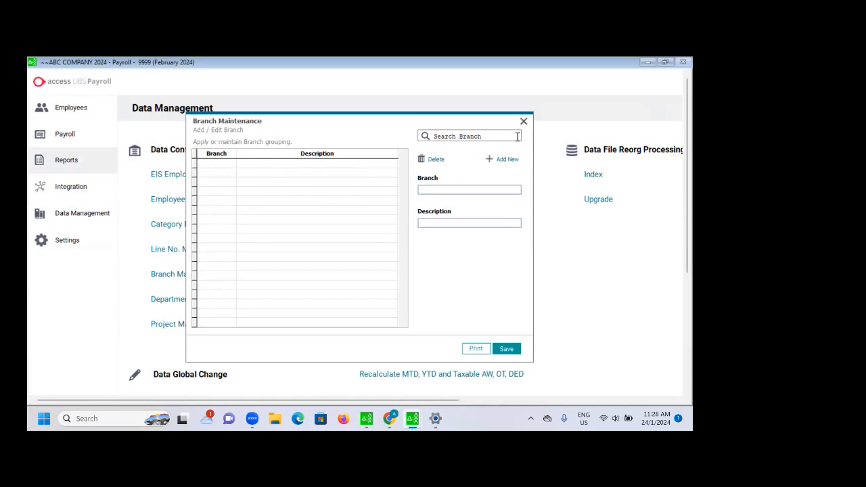
pyautogui.click(507, 159)
pyautogui.write('B1 C')
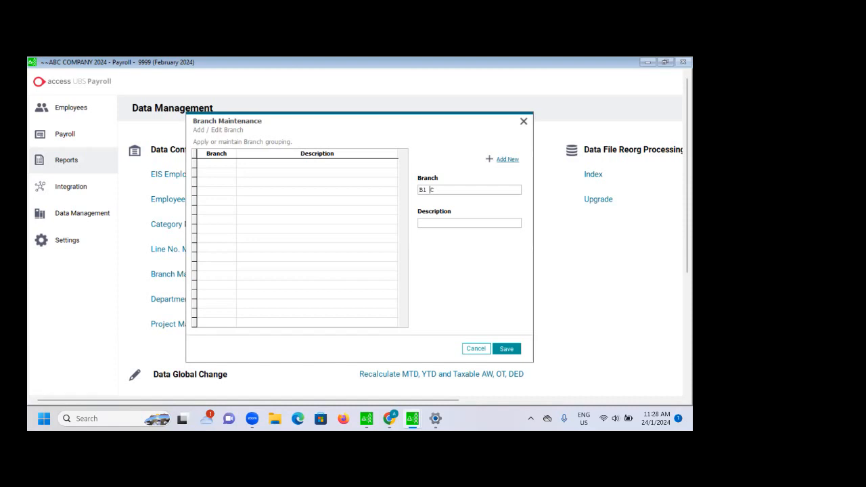
pyautogui.press('BackSpace')
pyautogui.write('KCH')
pyautogui.press('Tab')
pyautogui.write('KUCHING')
pyautogui.click(508, 349)
# Add branch SB with description SIBU, save it, and close Branch Maintenance.
pyautogui.click(460, 222)
pyautogui.write('SIBU')
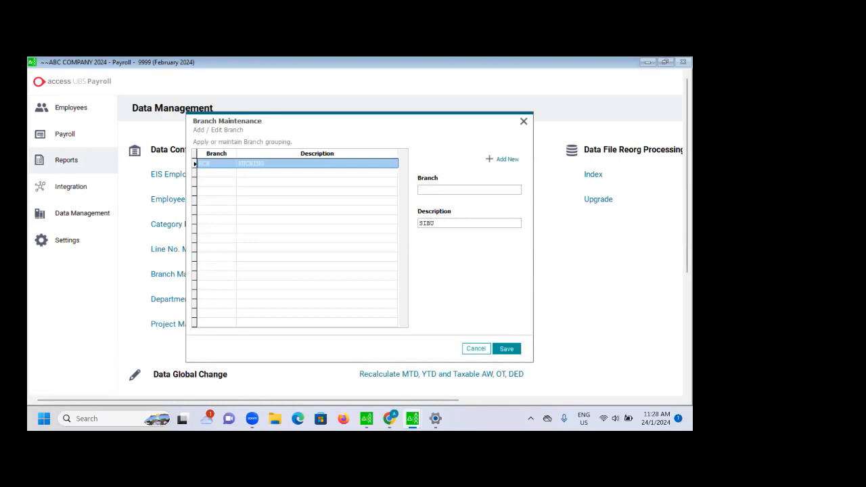
pyautogui.click(442, 189)
pyautogui.write('SB')
pyautogui.click(507, 350)
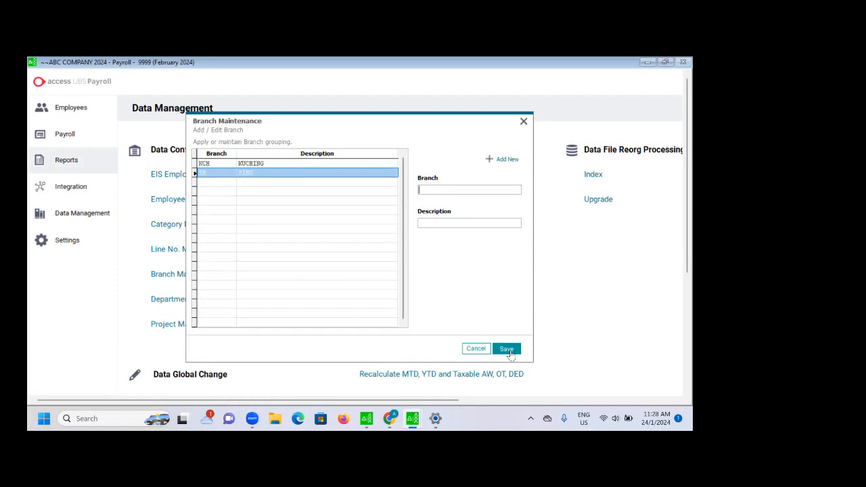
pyautogui.click(523, 121)
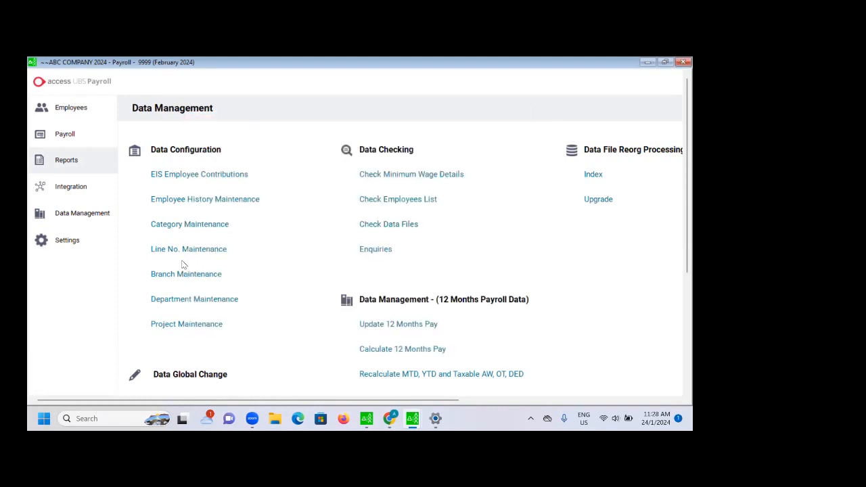
pyautogui.click(164, 302)
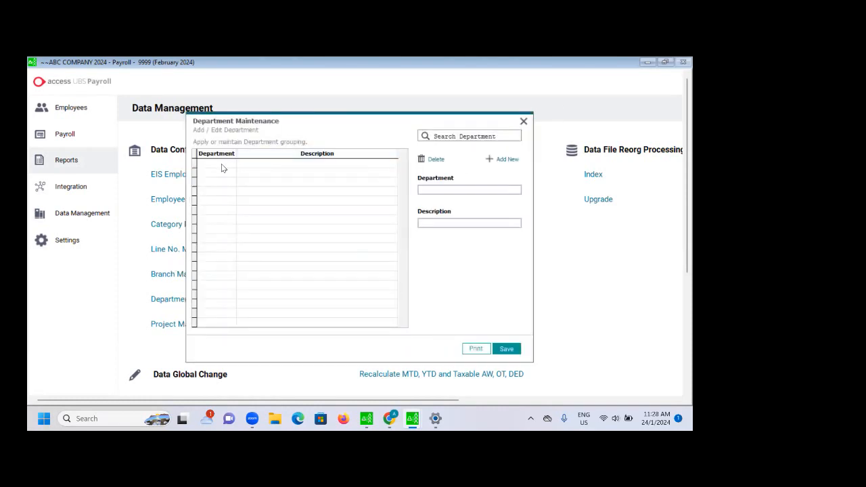
pyautogui.click(524, 122)
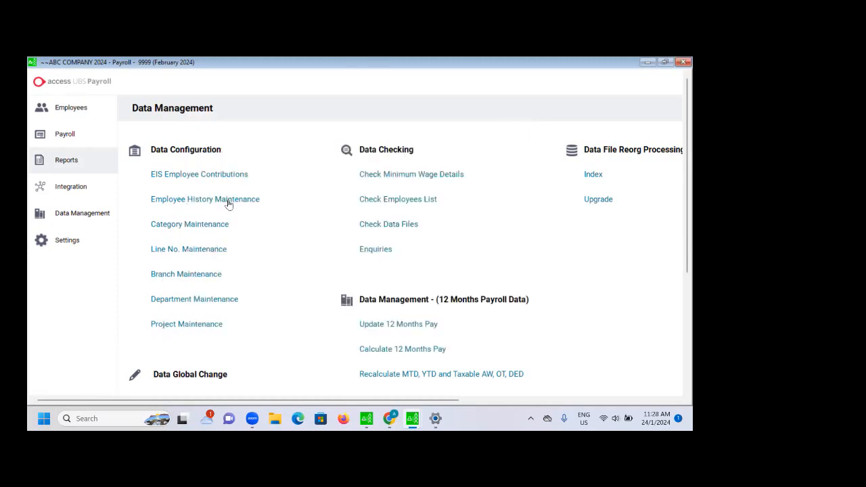
pyautogui.moveTo(678, 257); pyautogui.dragTo(676, 329)
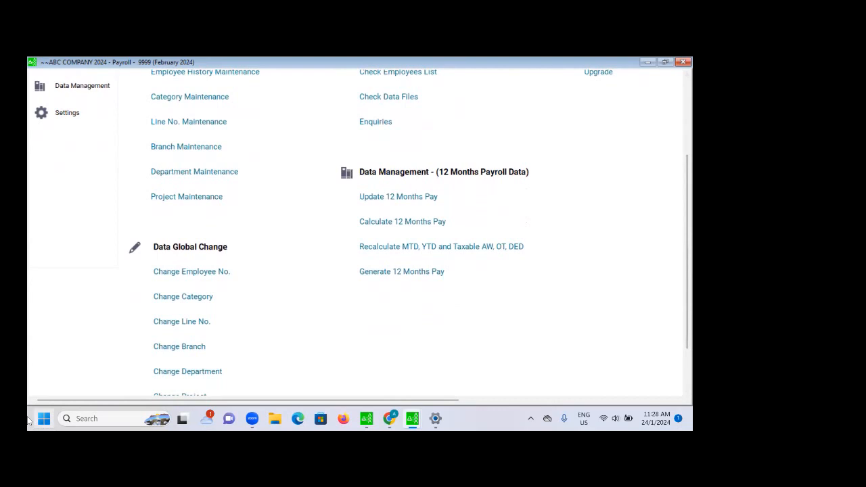
pyautogui.click(179, 376)
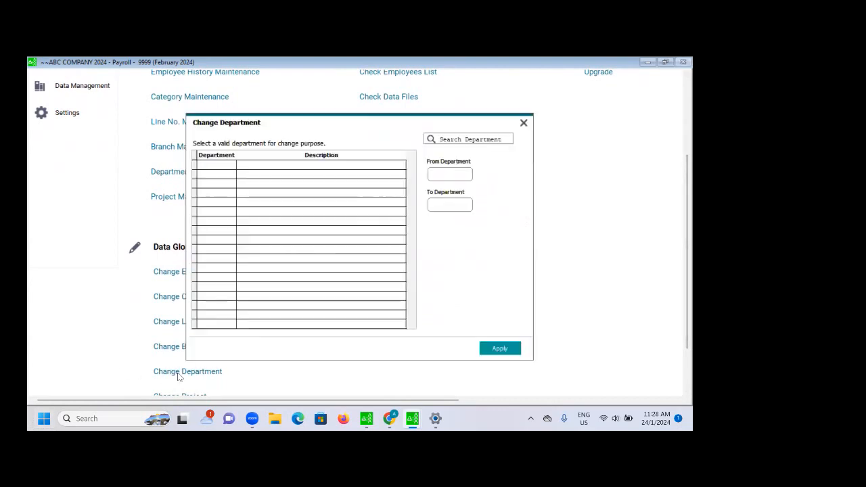
pyautogui.click(524, 123)
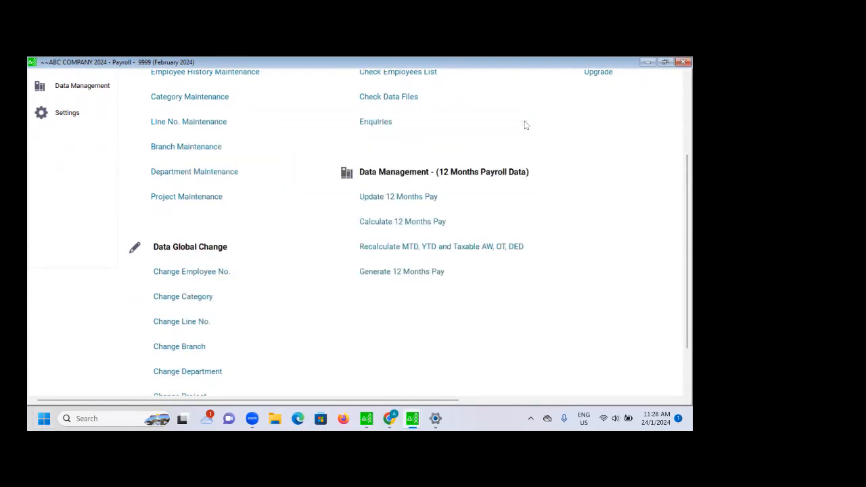
pyautogui.scroll(-2, 677, 287)
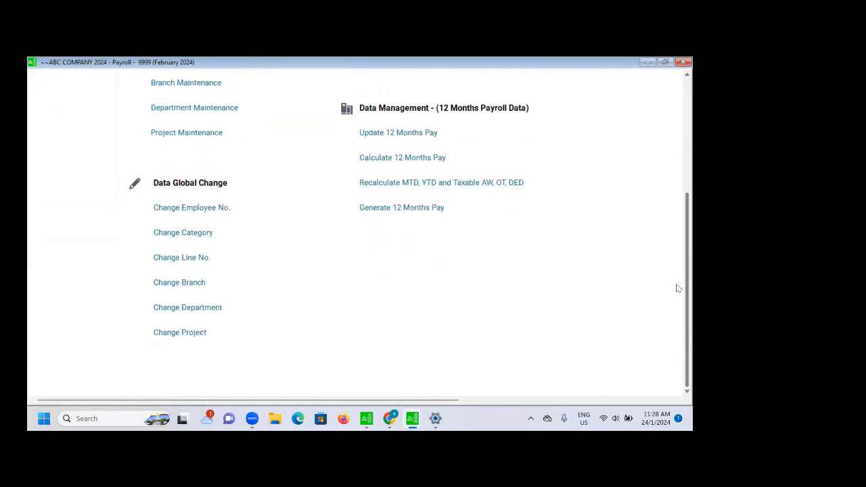
pyautogui.scroll(6, 674, 199)
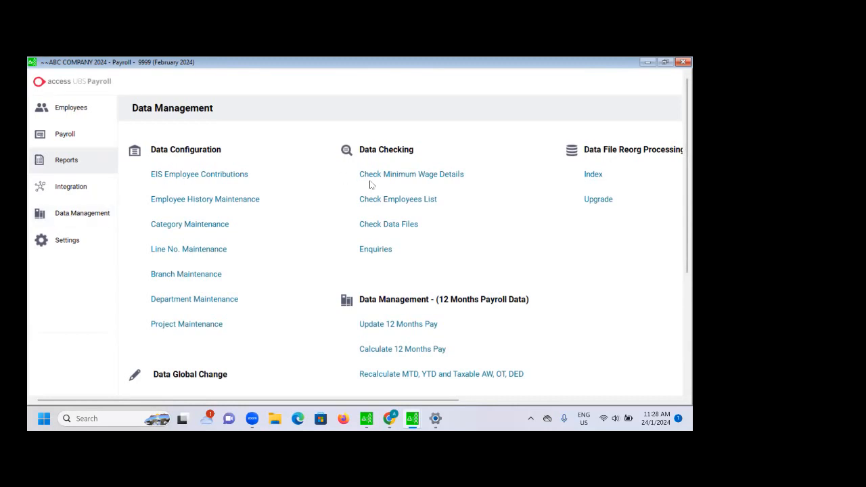
# Rebuild the data file indexes and close the window once indexing finishes.
pyautogui.click(587, 178)
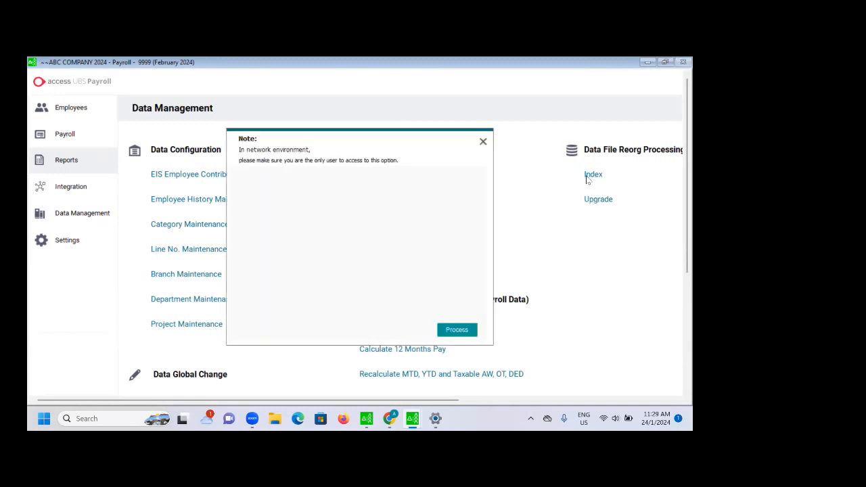
pyautogui.click(456, 329)
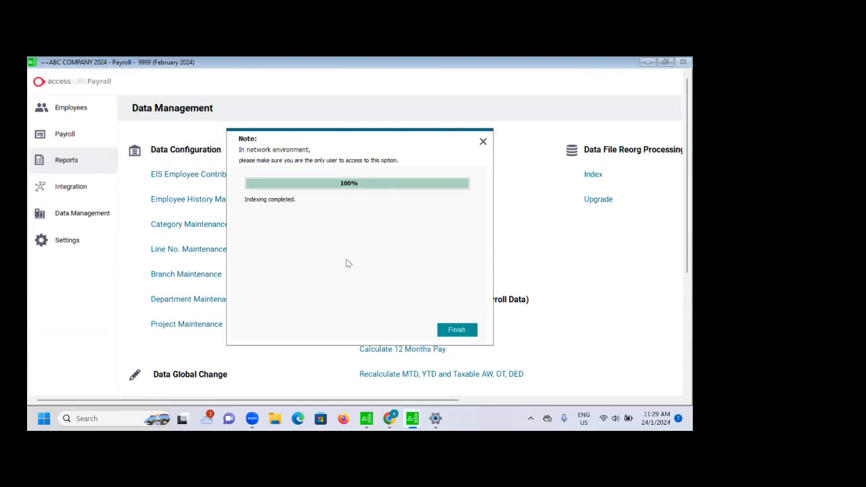
pyautogui.click(483, 143)
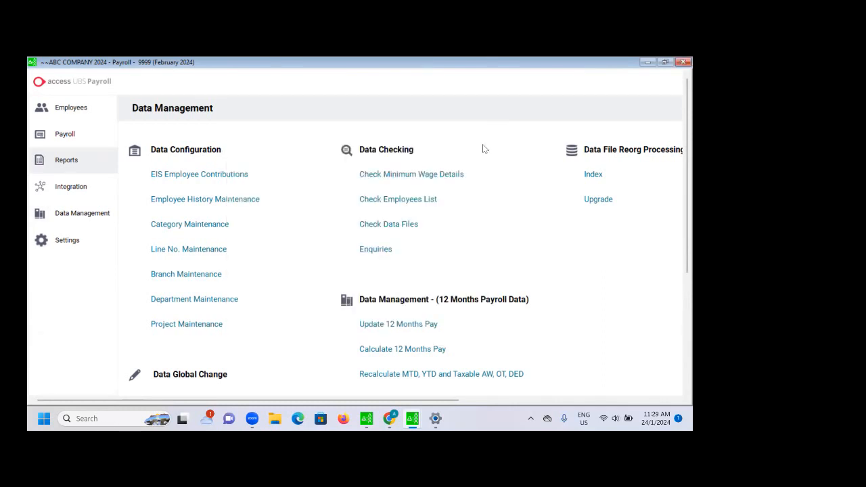
# Run the data file upgrade and acknowledge the Upgrade Completed message.
pyautogui.click(588, 202)
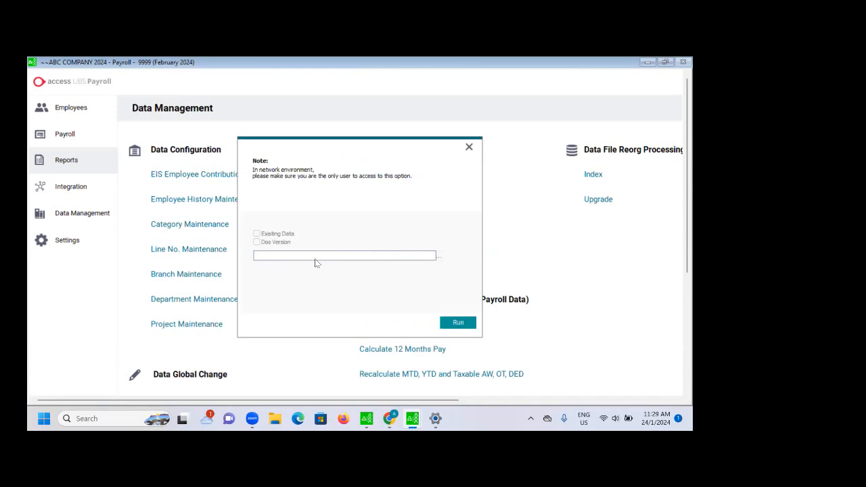
pyautogui.click(455, 325)
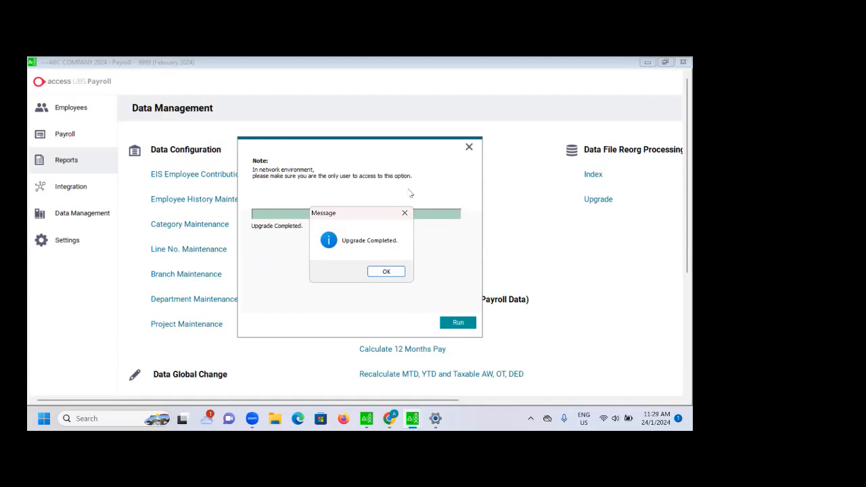
pyautogui.click(386, 271)
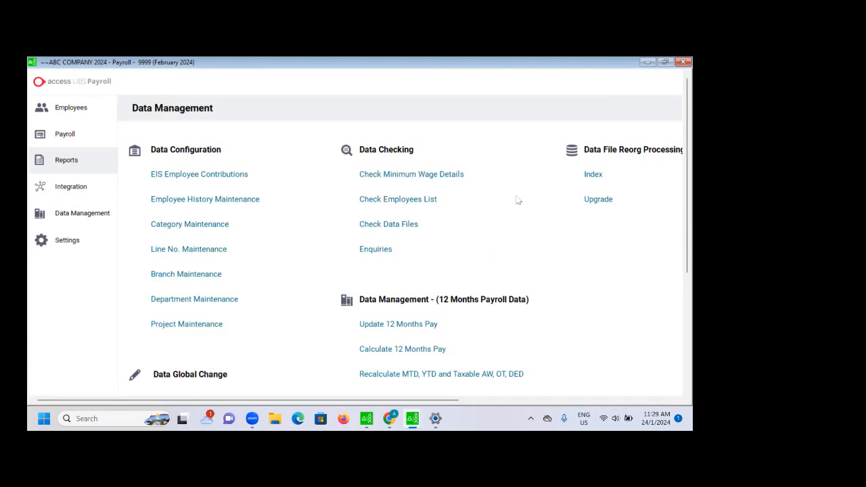
pyautogui.scroll(-2, 676, 237)
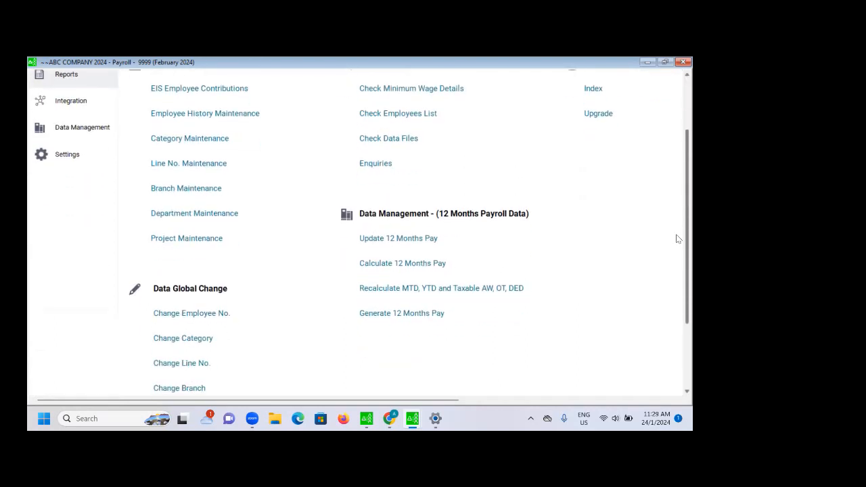
pyautogui.scroll(-1, 678, 238)
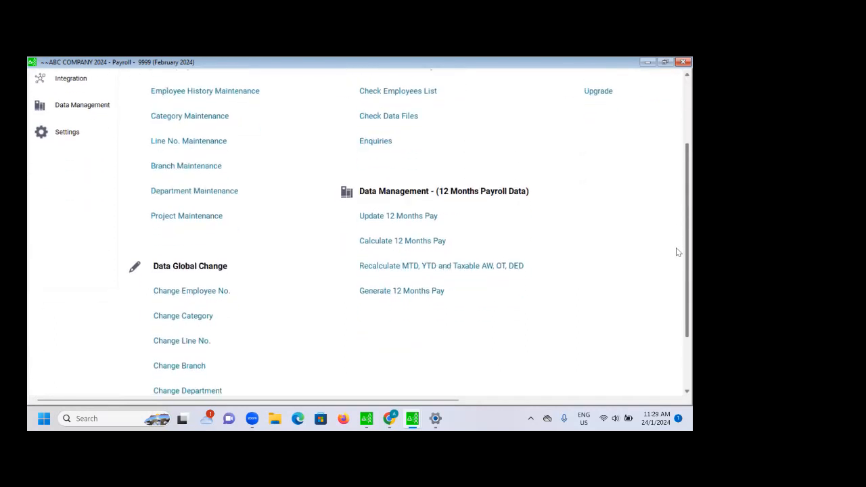
pyautogui.click(387, 219)
pyautogui.click(528, 362)
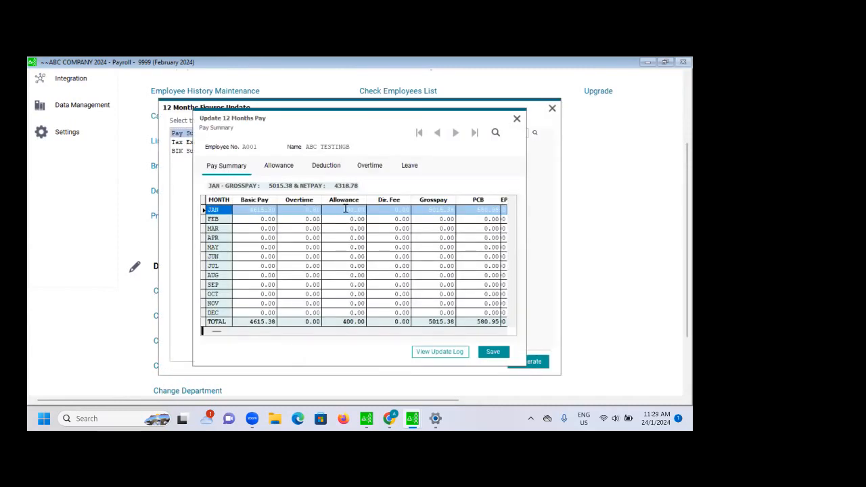
pyautogui.click(268, 169)
pyautogui.click(377, 169)
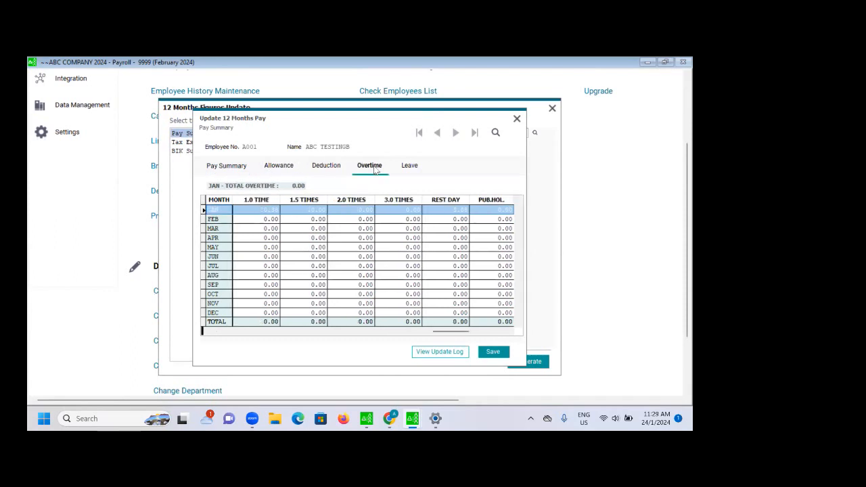
pyautogui.click(408, 168)
pyautogui.click(224, 170)
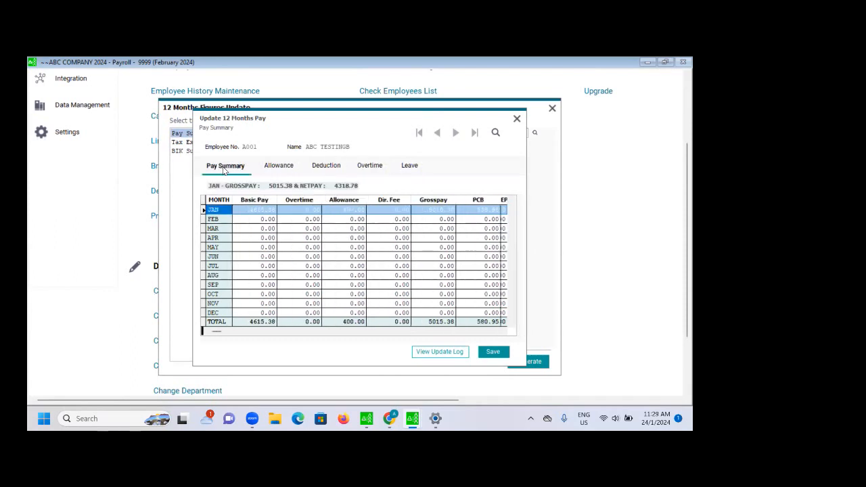
pyautogui.click(516, 120)
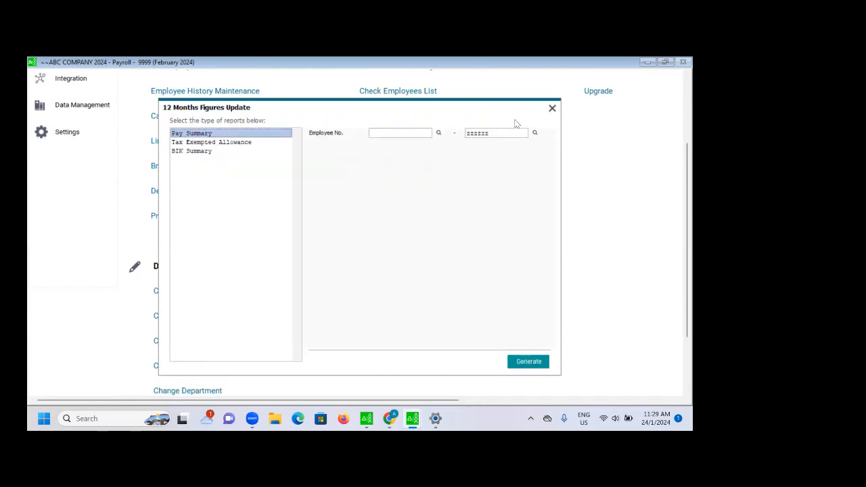
pyautogui.click(552, 109)
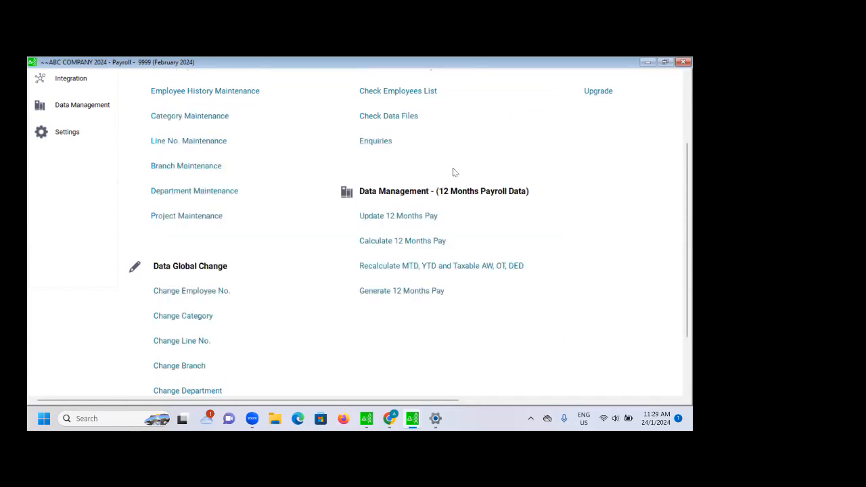
pyautogui.scroll(1, 676, 206)
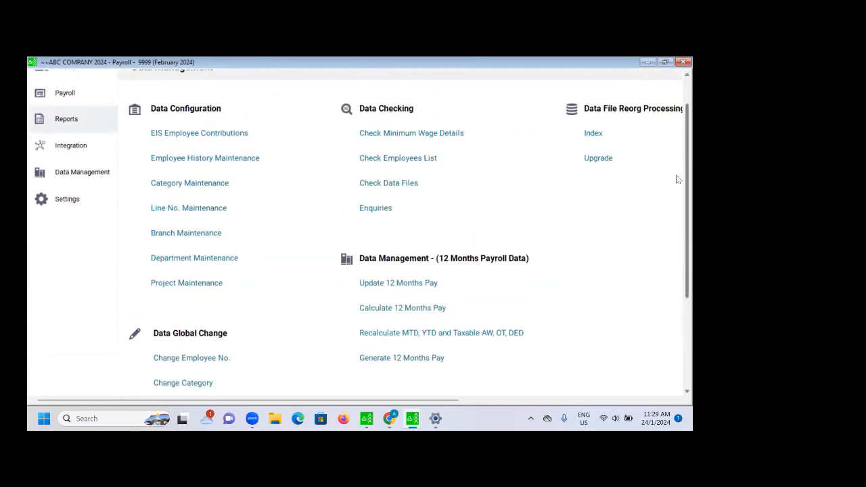
# From the Settings page, open password management after entering the access password.
pyautogui.click(65, 202)
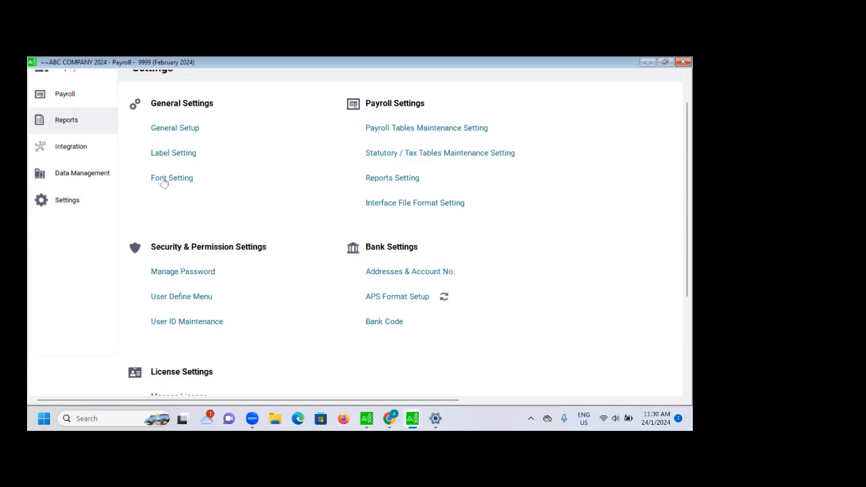
pyautogui.click(182, 272)
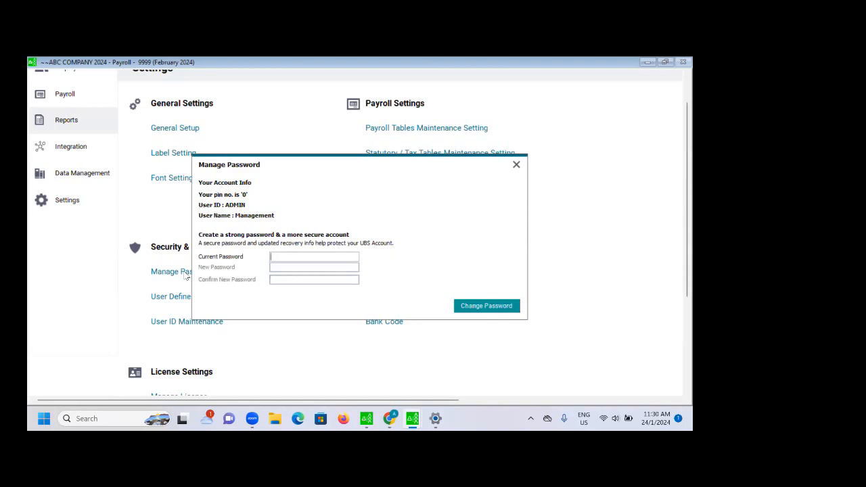
pyautogui.write('***')
pyautogui.press('Return')
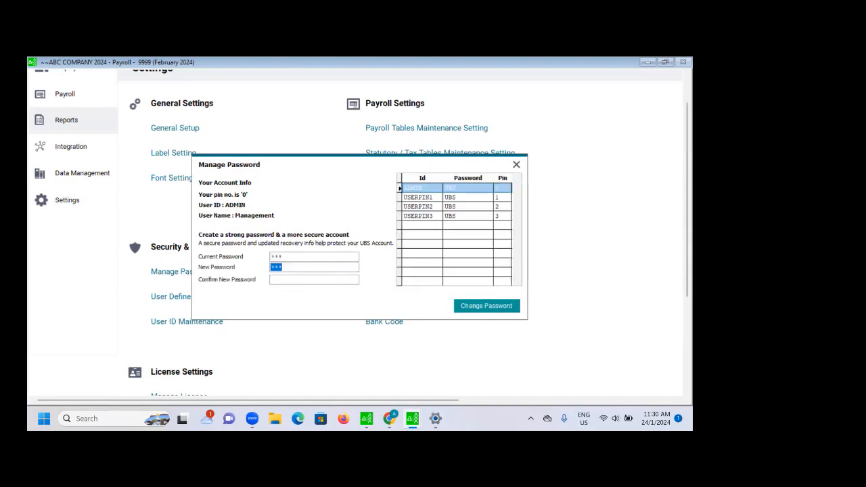
# Review the ADMIN and USERPIN1–3 user rows and their pins, then close Manage Password.
pyautogui.click(467, 197)
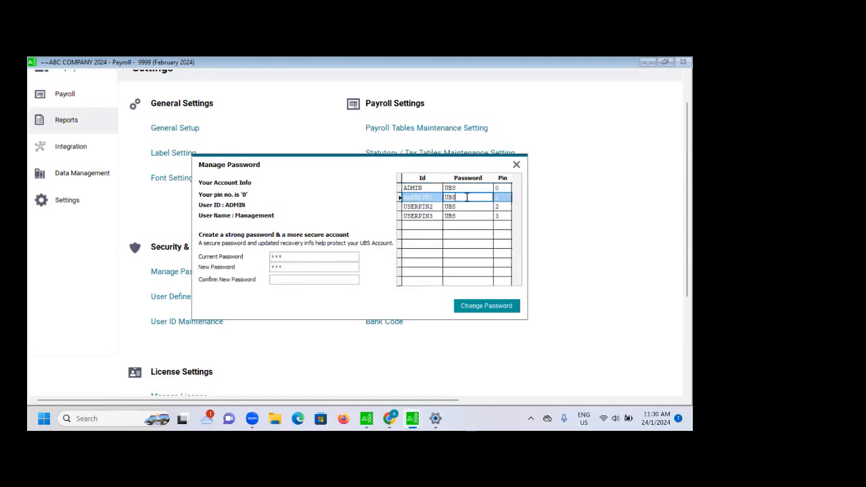
pyautogui.click(467, 206)
pyautogui.click(468, 215)
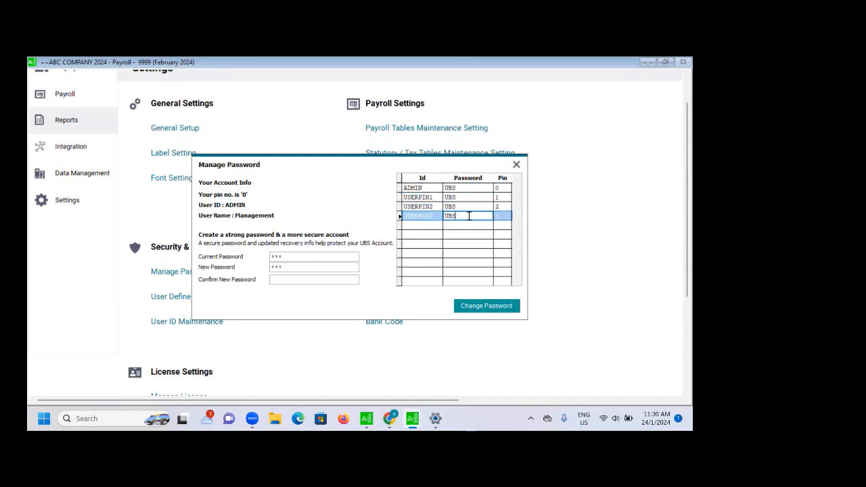
pyautogui.click(419, 188)
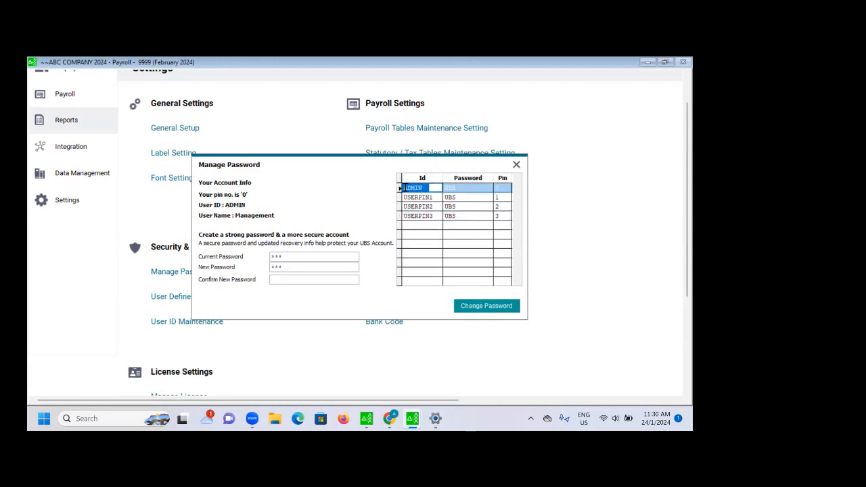
pyautogui.click(424, 196)
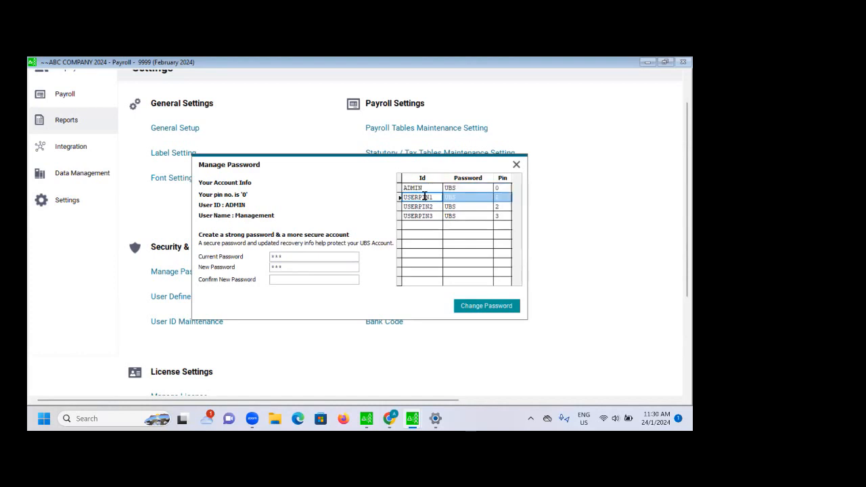
pyautogui.click(499, 197)
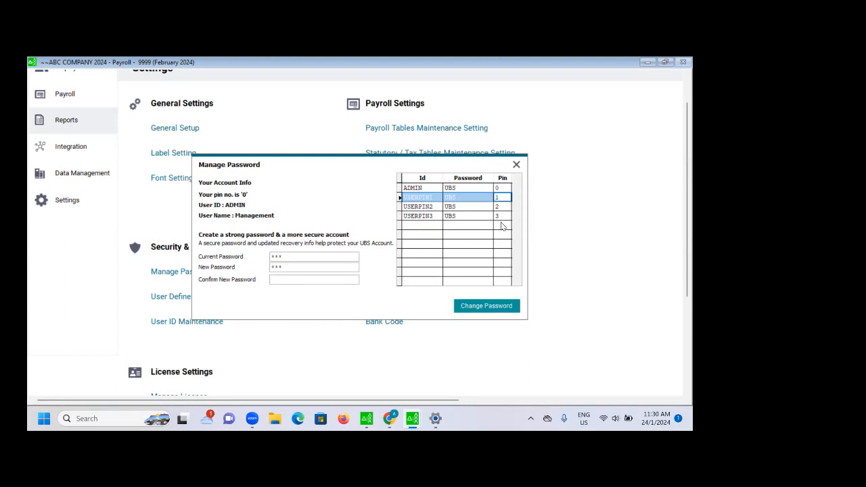
pyautogui.click(516, 165)
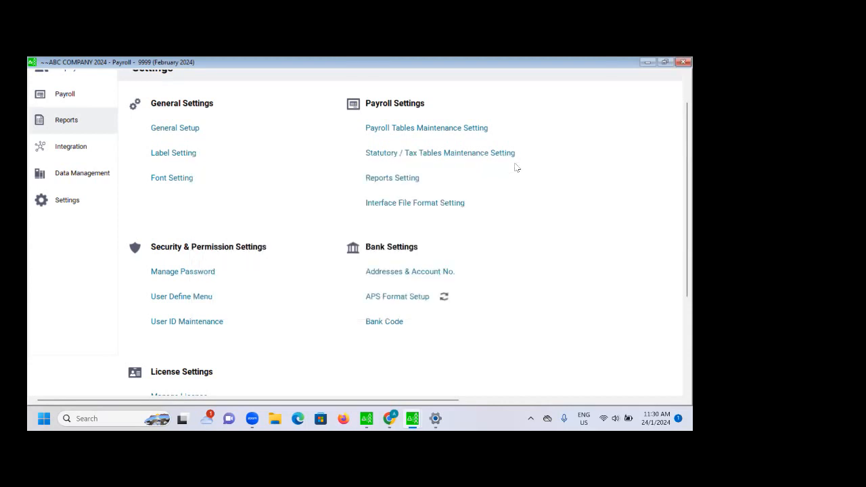
pyautogui.click(190, 298)
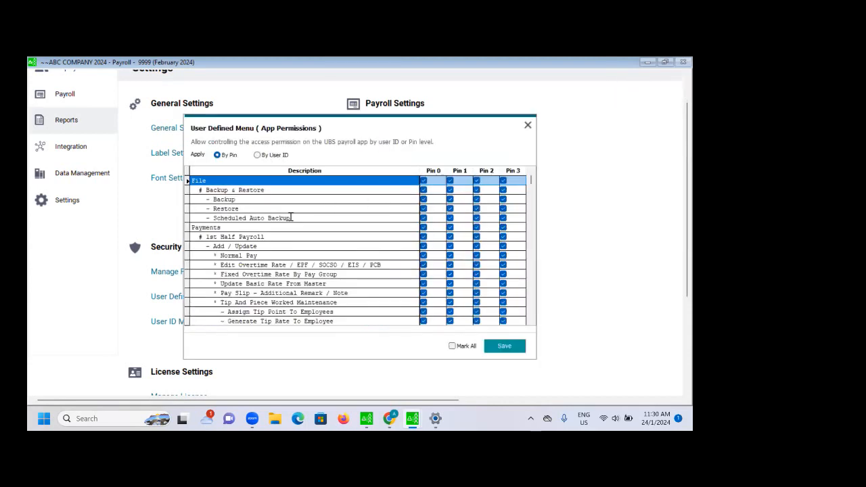
# Untick Pin 1 for Payments, 1st Half Payroll, Add / Update, Normal Pay, overtime rates and Update Basic Rate From Master.
pyautogui.click(237, 228)
pyautogui.click(250, 199)
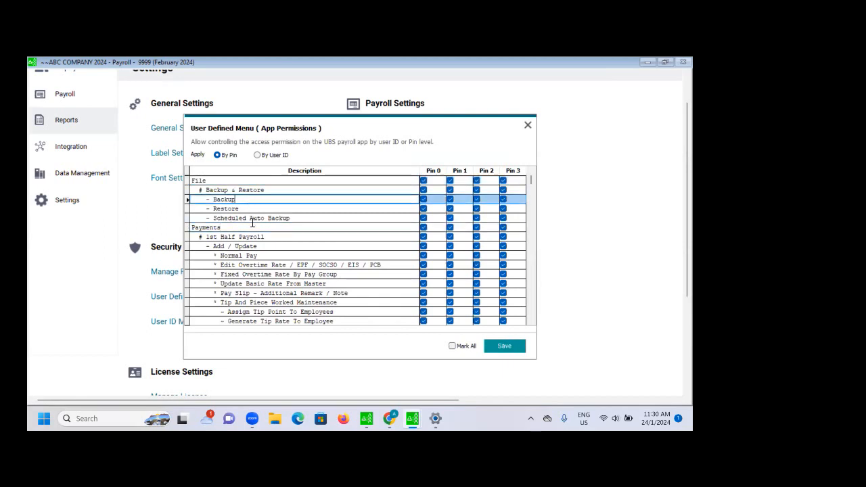
pyautogui.click(451, 229)
pyautogui.click(450, 237)
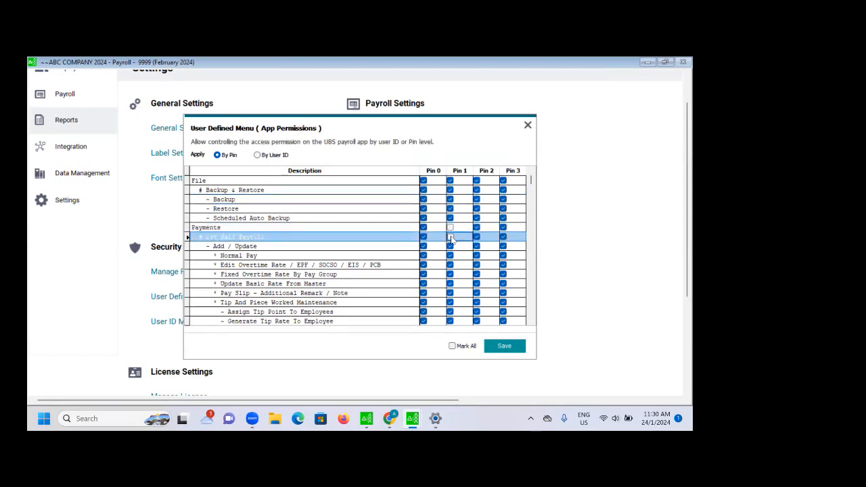
pyautogui.click(450, 247)
pyautogui.click(451, 255)
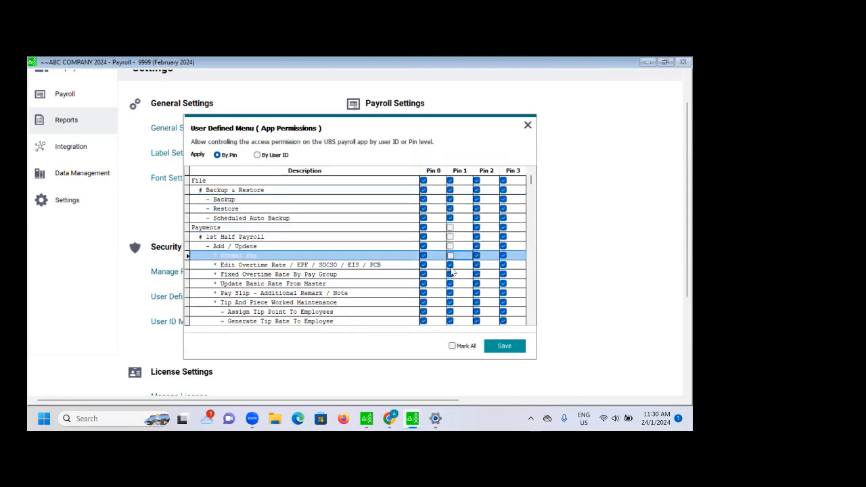
pyautogui.click(450, 264)
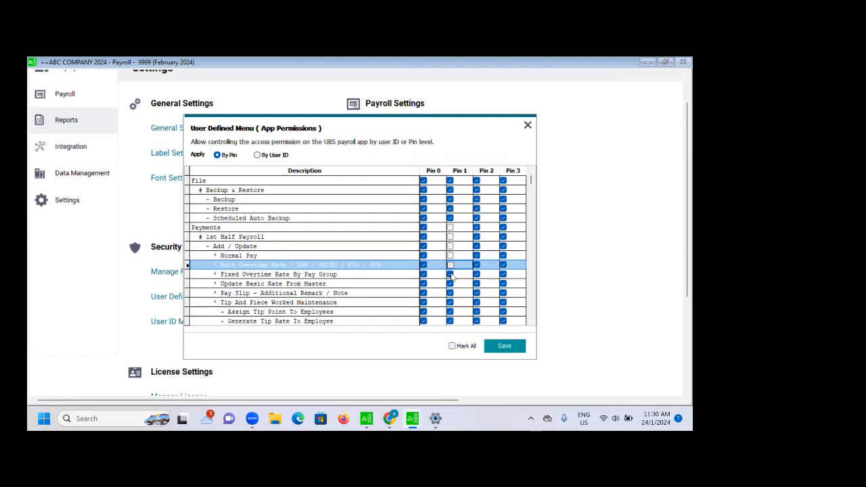
pyautogui.click(450, 274)
pyautogui.click(450, 283)
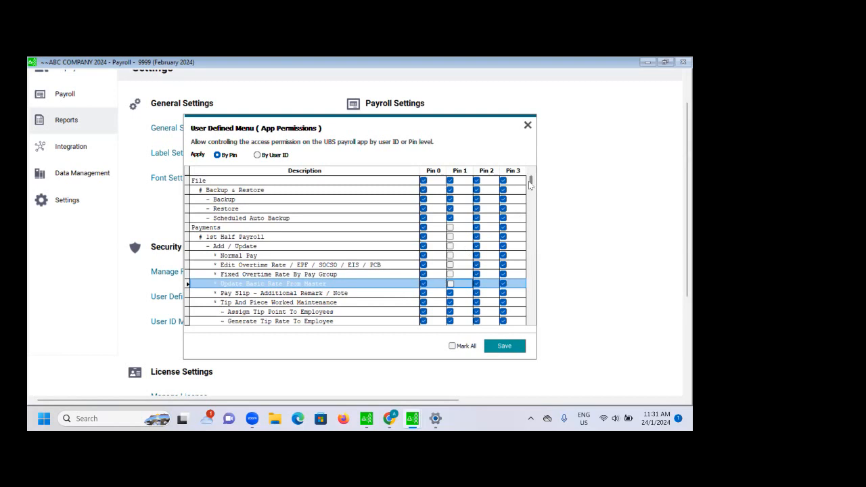
# Scroll through the rest of the App Permissions list to review the remaining entries.
pyautogui.scroll(-1, 530, 184)
pyautogui.moveTo(531, 211); pyautogui.dragTo(535, 223)
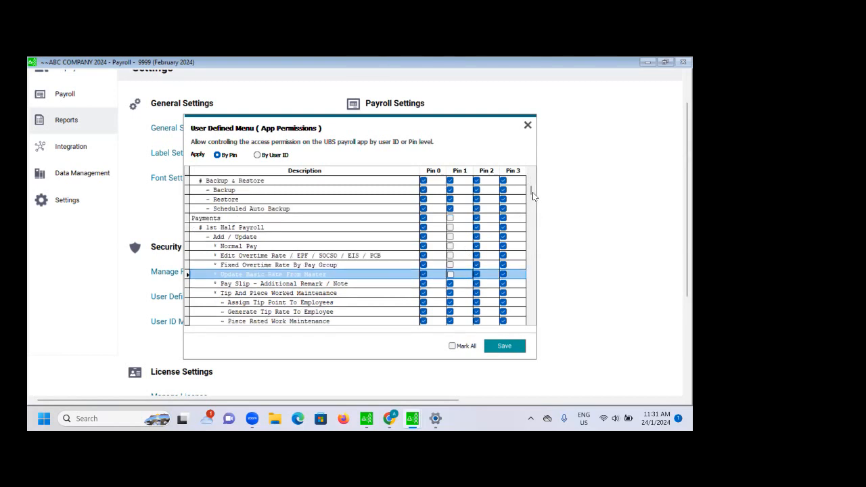
pyautogui.moveTo(532, 193); pyautogui.dragTo(532, 188)
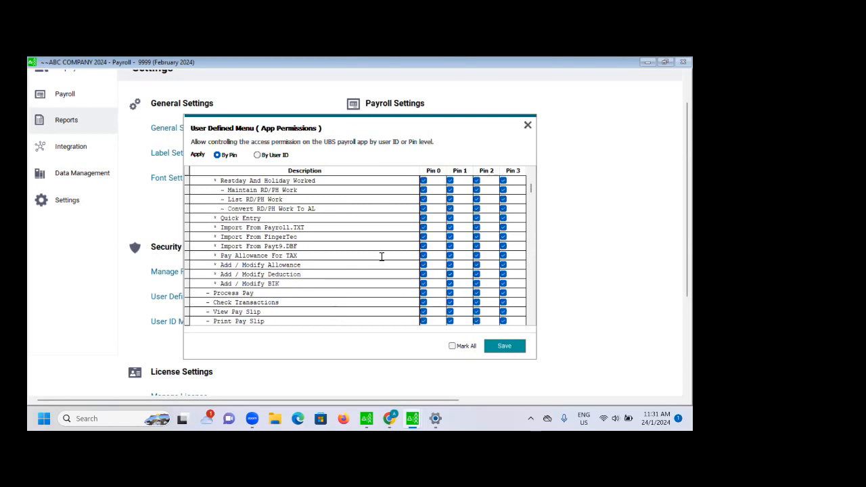
pyautogui.click(532, 179)
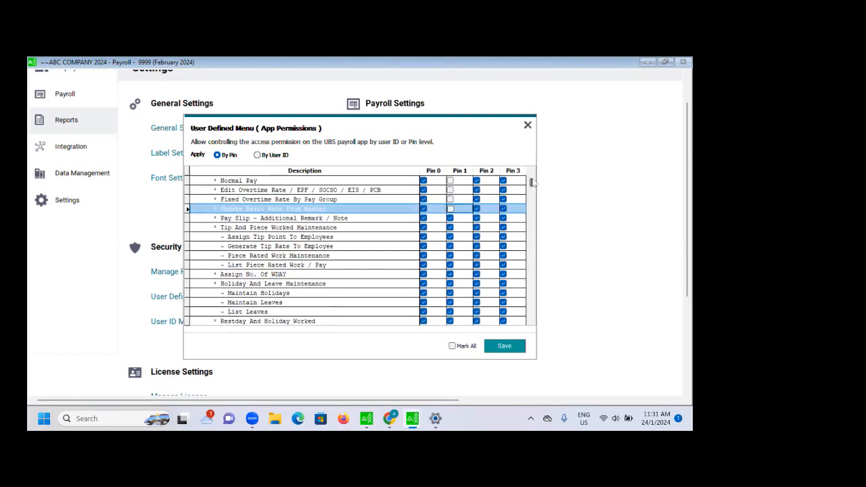
pyautogui.moveTo(532, 178); pyautogui.dragTo(537, 258)
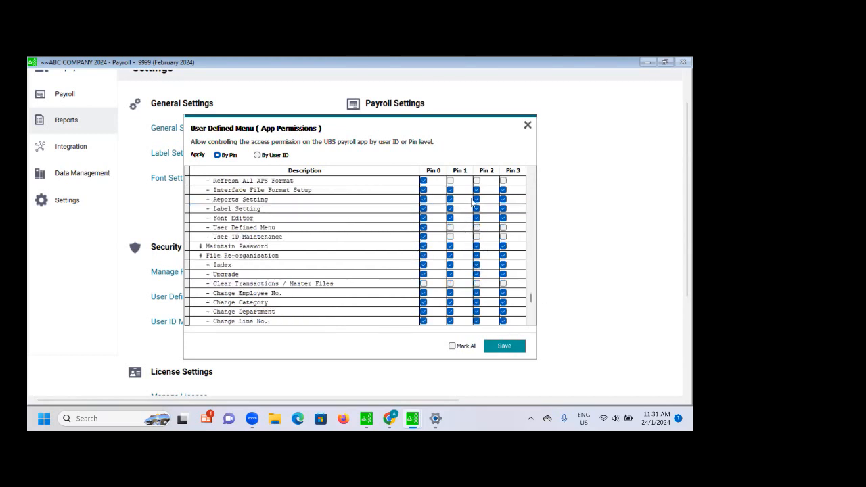
pyautogui.click(532, 185)
pyautogui.click(533, 186)
pyautogui.click(533, 185)
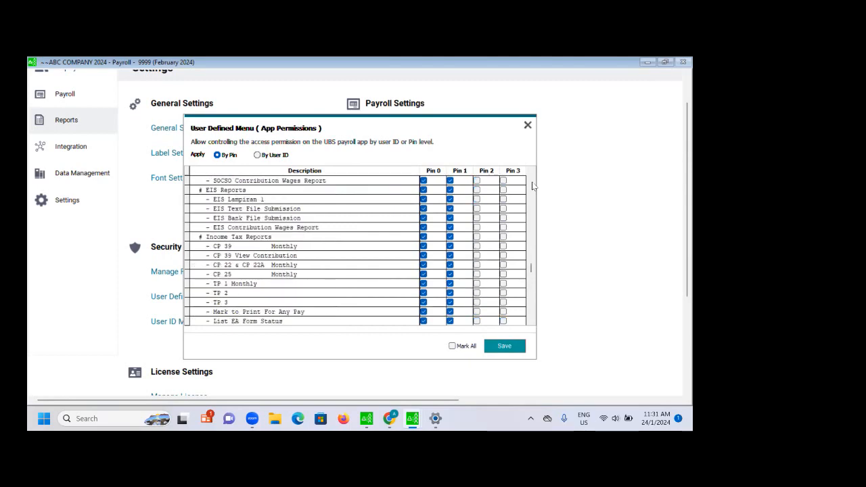
pyautogui.click(532, 186)
pyautogui.click(533, 185)
pyautogui.click(532, 185)
pyautogui.click(533, 185)
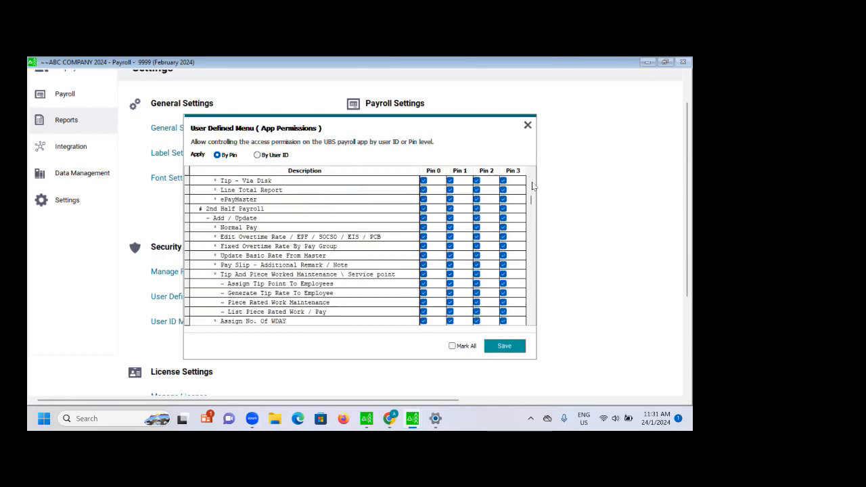
pyautogui.click(532, 186)
pyautogui.click(532, 186)
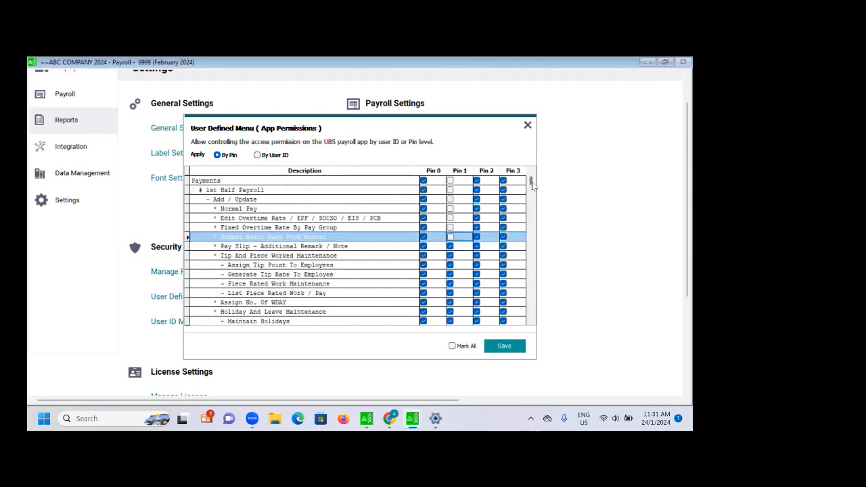
# Switch App Permissions to By User ID with ADMIN, then close it answering No to saving.
pyautogui.click(257, 155)
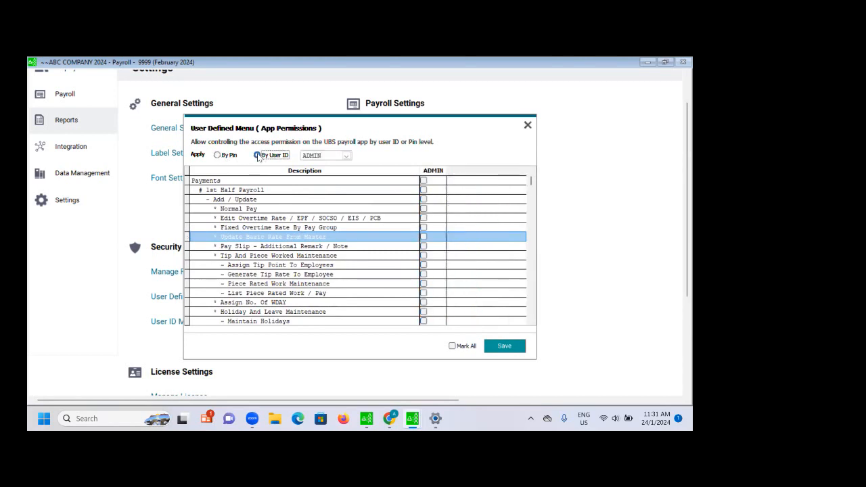
pyautogui.click(338, 156)
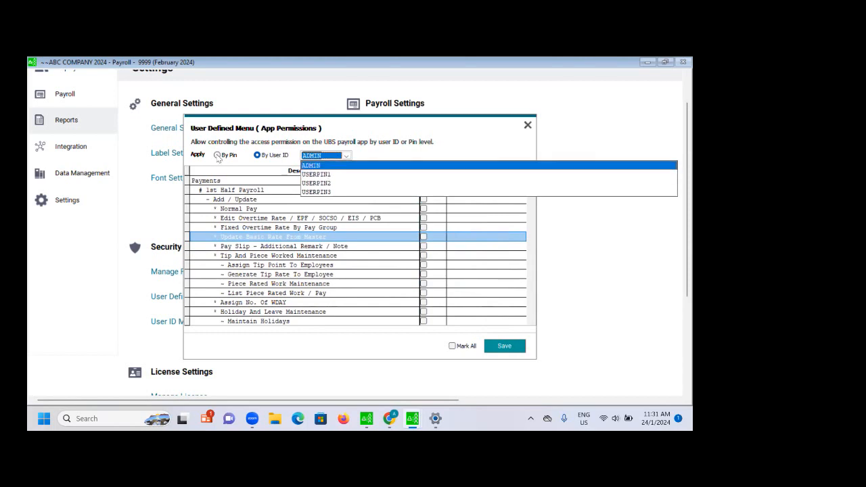
pyautogui.click(218, 159)
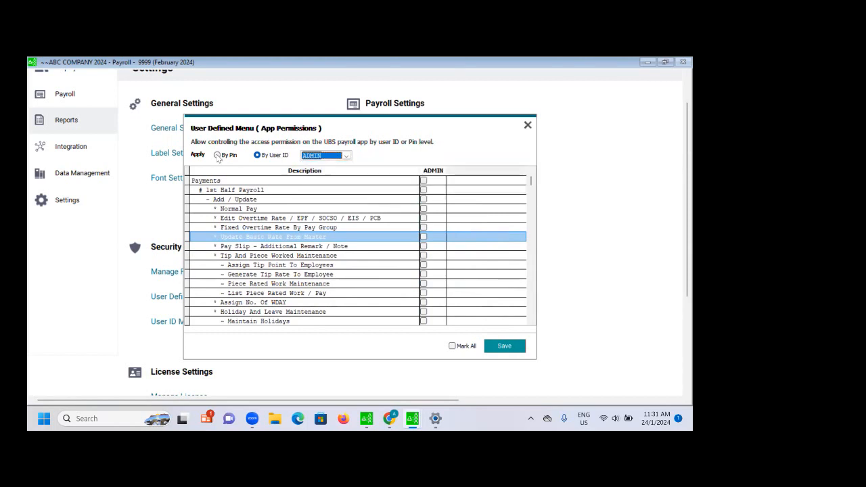
pyautogui.click(218, 155)
pyautogui.click(283, 156)
pyautogui.click(326, 156)
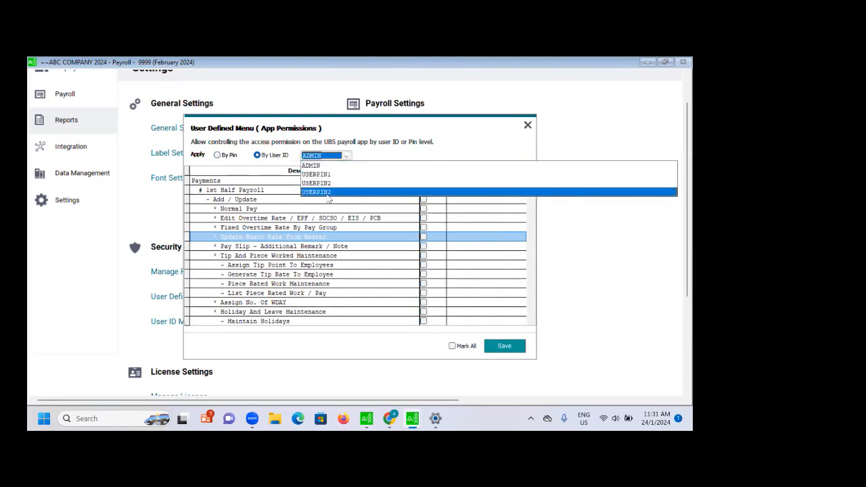
pyautogui.click(314, 165)
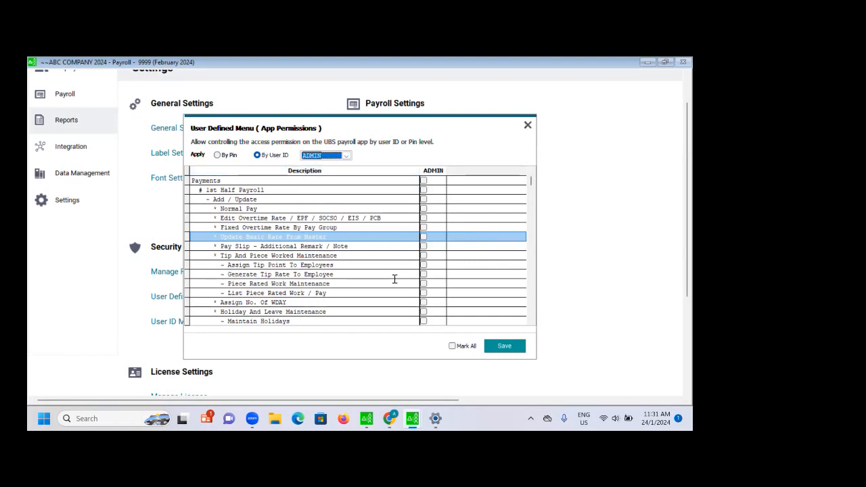
pyautogui.click(481, 240)
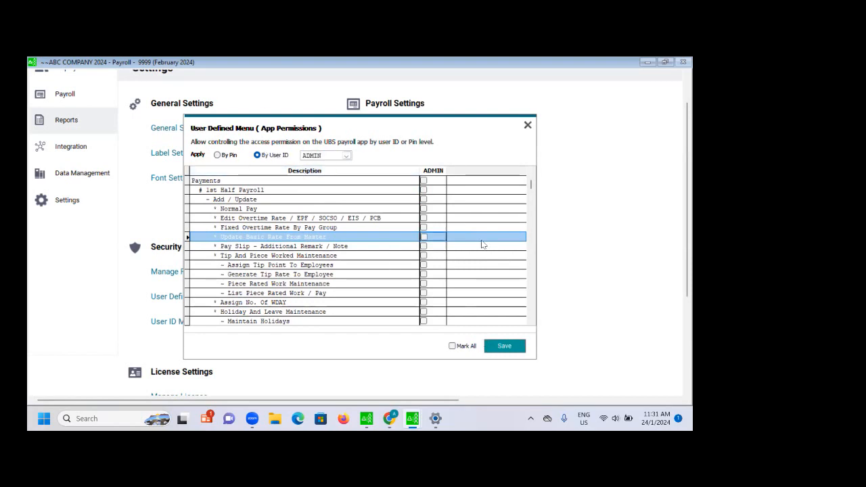
pyautogui.click(529, 126)
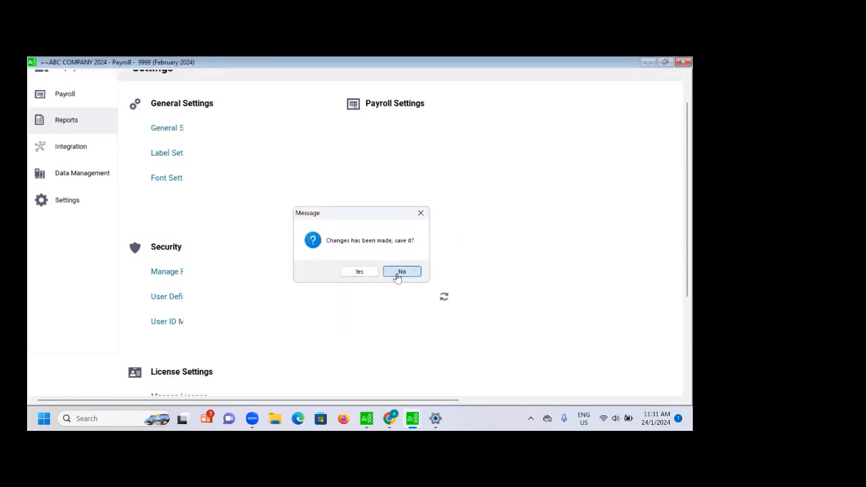
pyautogui.click(399, 272)
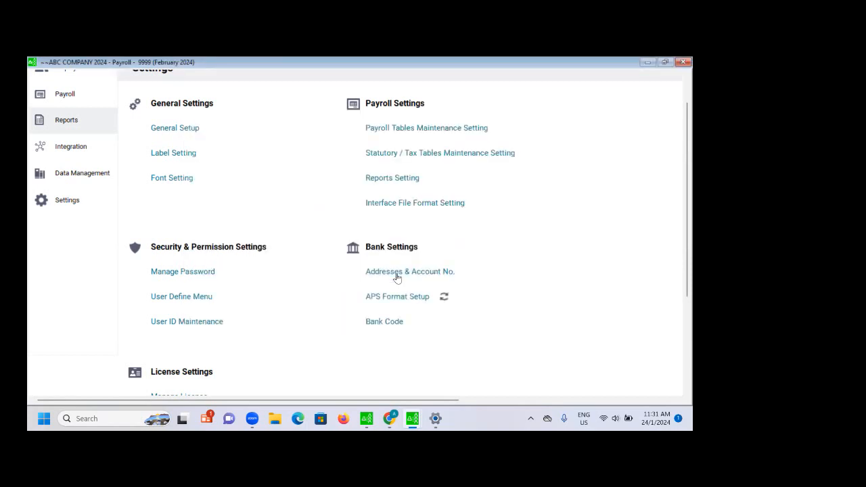
pyautogui.click(180, 324)
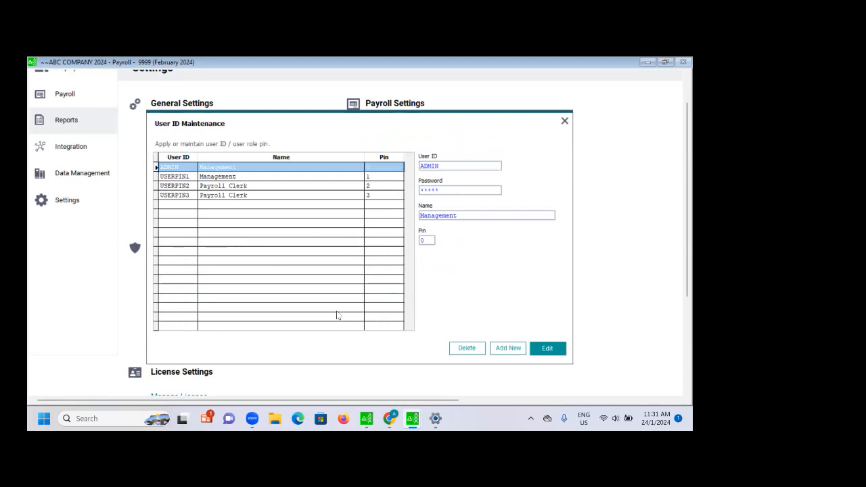
pyautogui.click(509, 349)
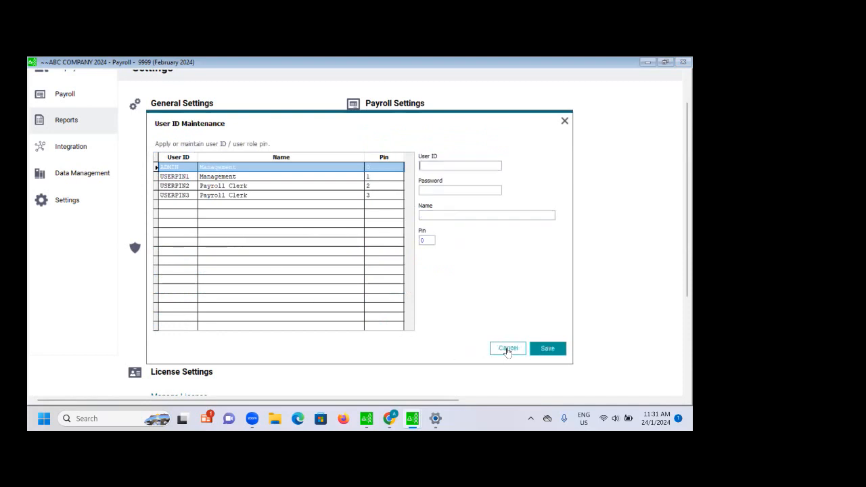
pyautogui.press('Tab')
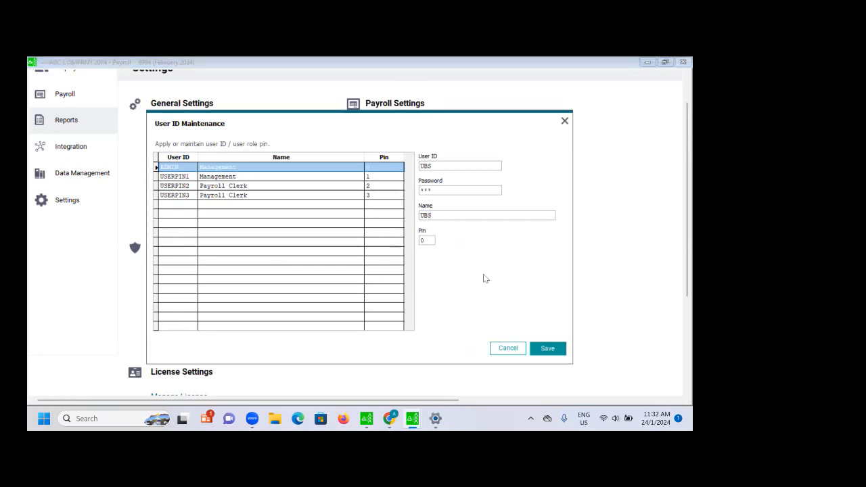
pyautogui.click(548, 348)
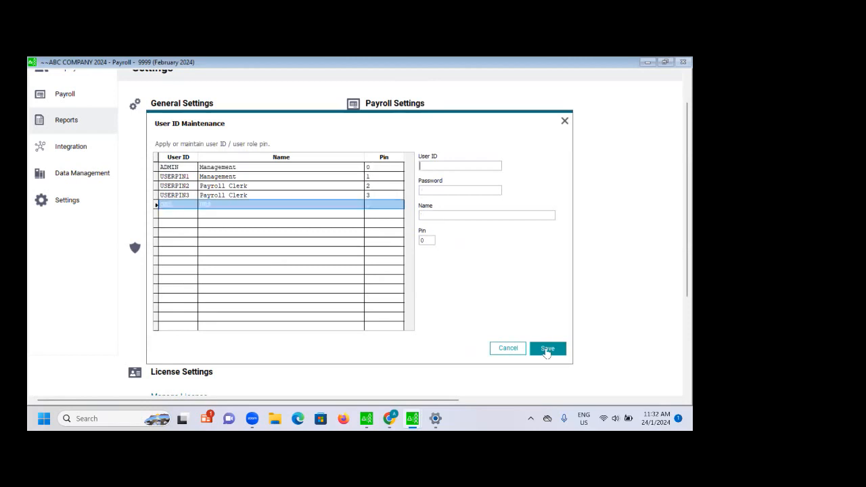
pyautogui.click(564, 122)
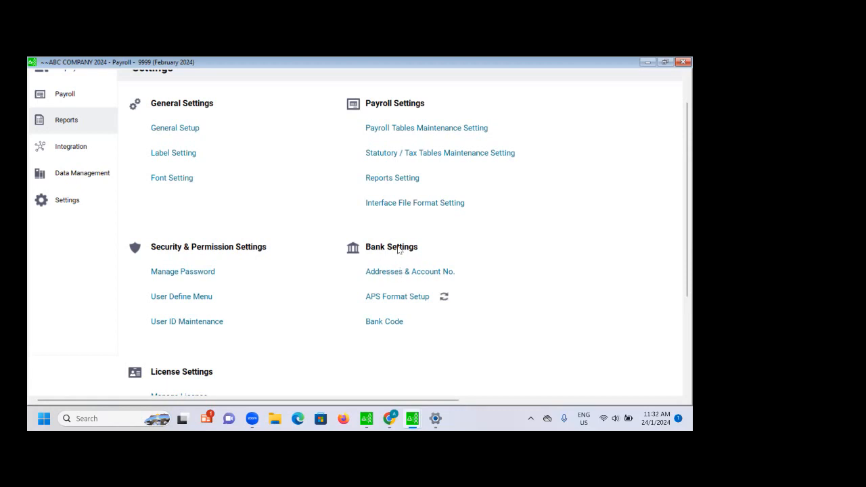
# Open the Working Hours Table from Payroll Tables Maintenance, showing 26.00 days and 8.00 hours per day, and save it.
pyautogui.click(400, 129)
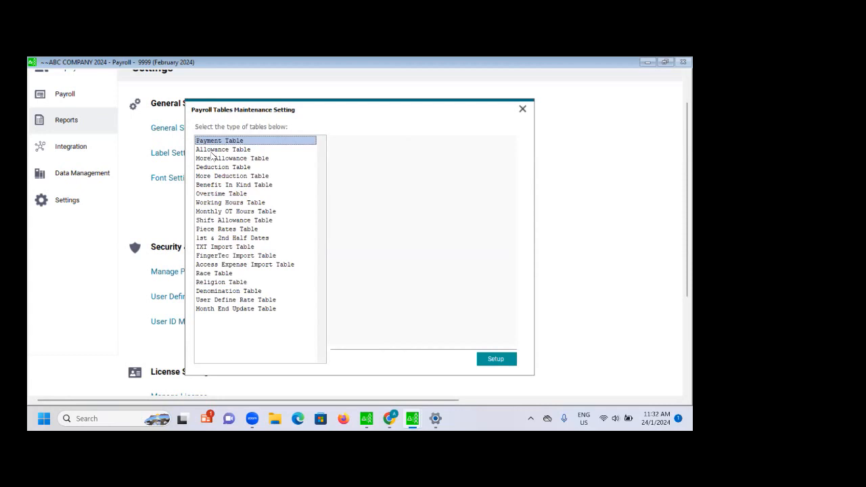
pyautogui.click(213, 195)
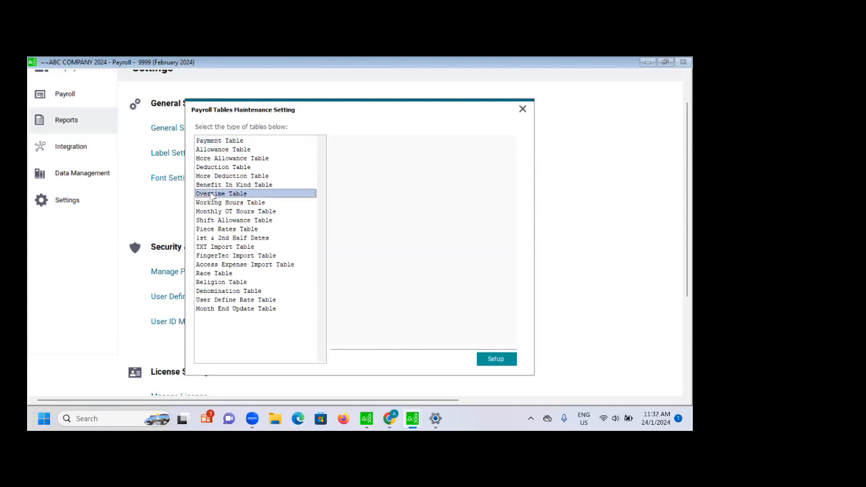
pyautogui.click(213, 204)
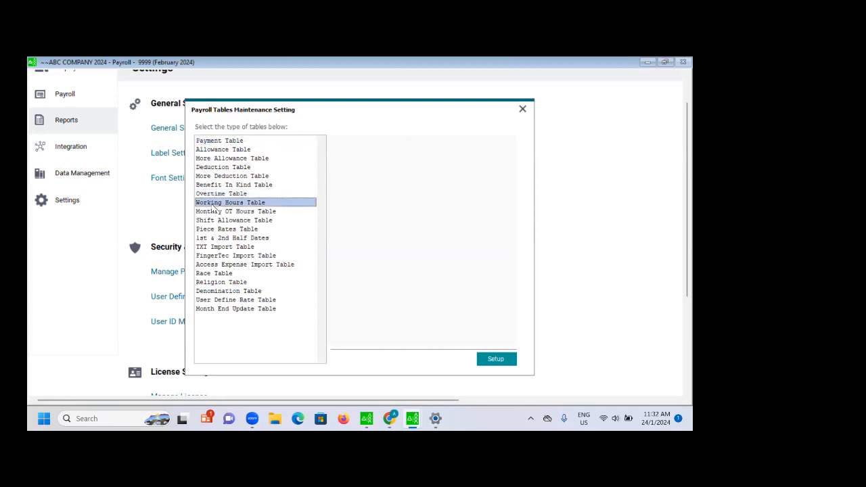
pyautogui.doubleClick(214, 205)
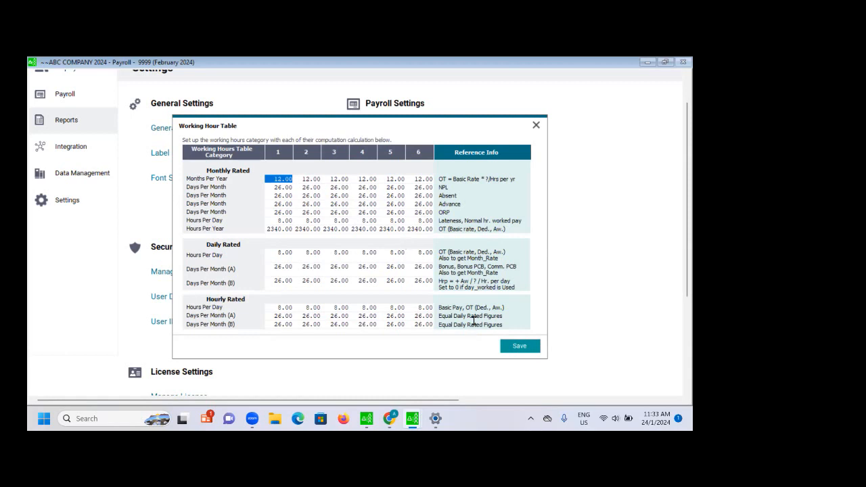
pyautogui.click(524, 347)
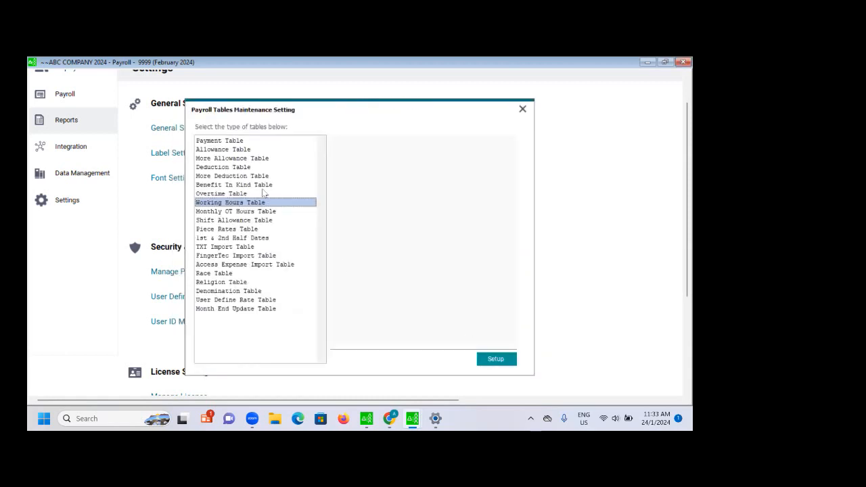
# Open the Monthly OT Hours Table, save its settings, and close it.
pyautogui.click(226, 213)
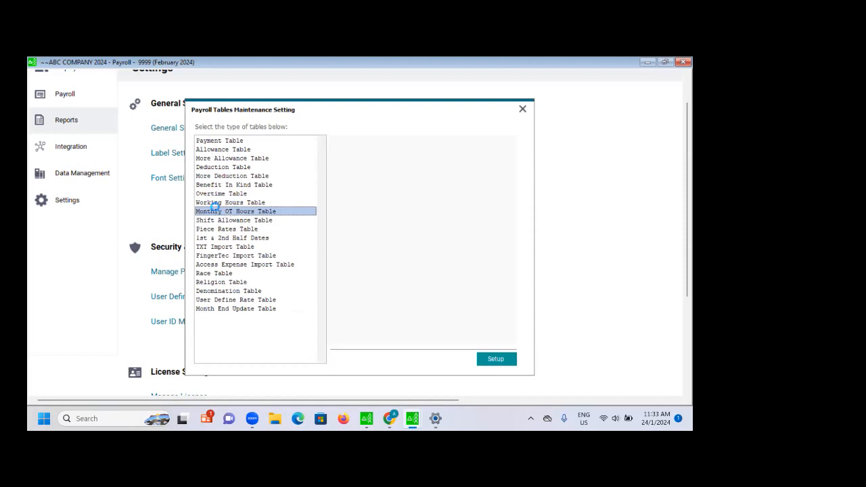
pyautogui.doubleClick(217, 212)
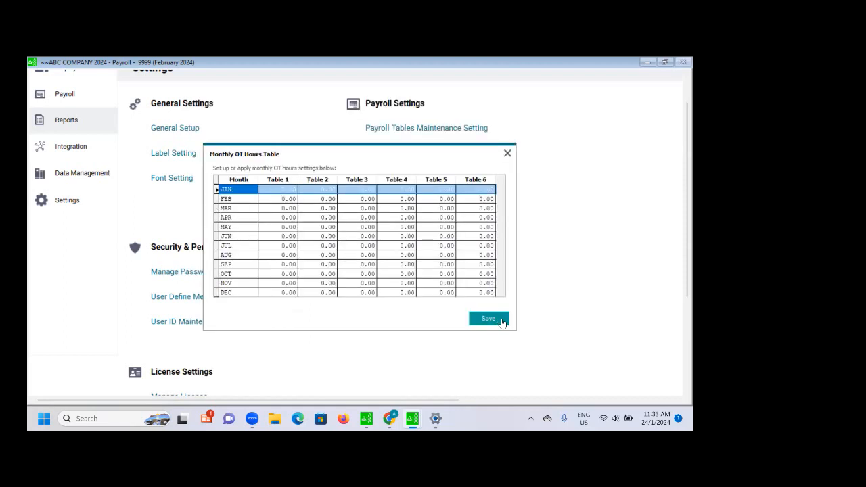
pyautogui.click(501, 320)
pyautogui.click(508, 153)
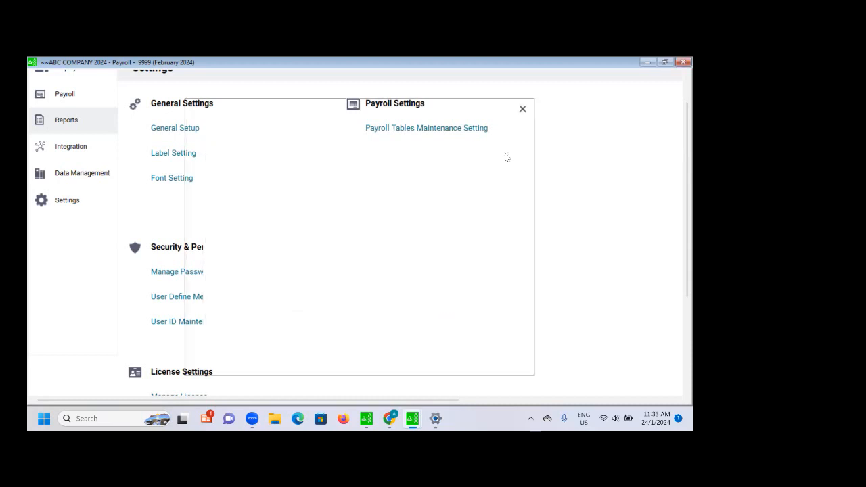
# Open and close the Shift Allowance, Piece Rates and FingerTec Import tables to review them.
pyautogui.click(218, 229)
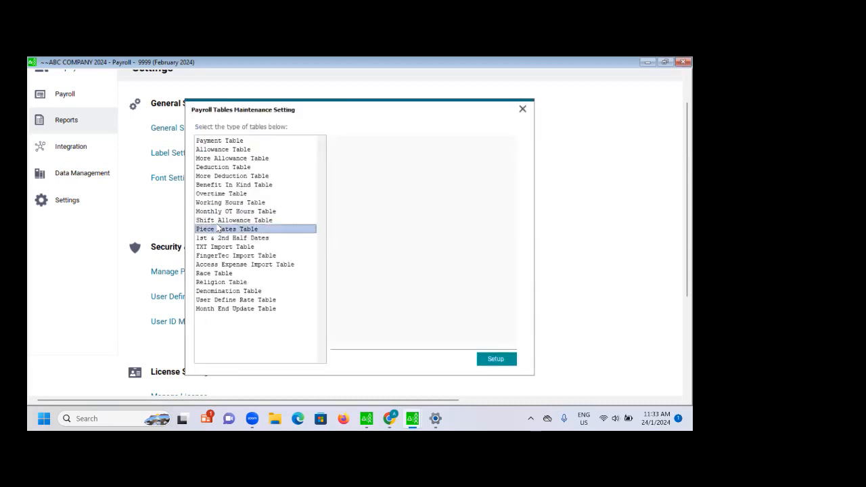
pyautogui.doubleClick(218, 220)
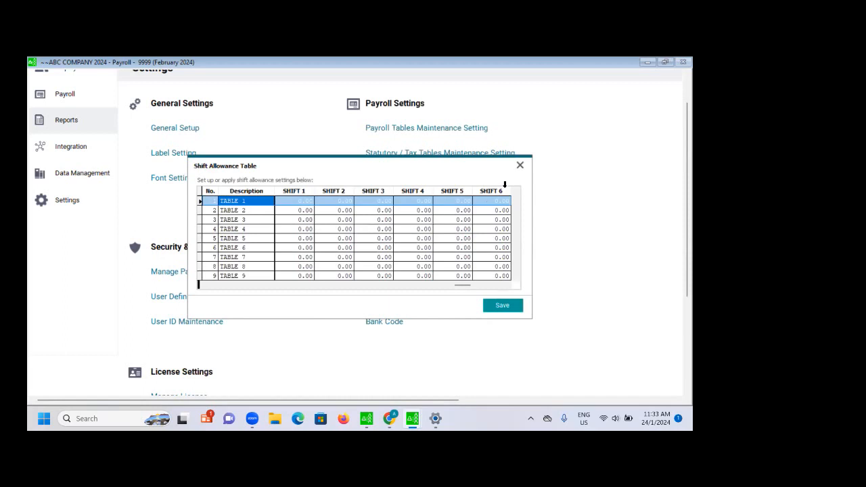
pyautogui.click(520, 165)
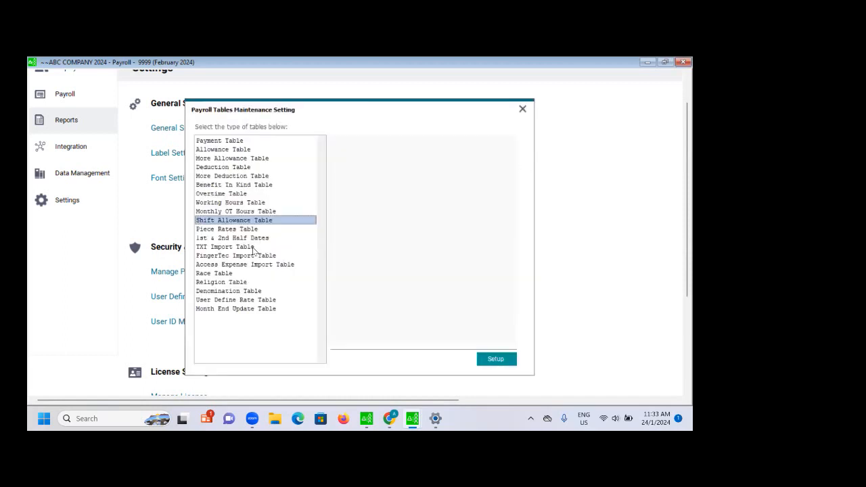
pyautogui.doubleClick(221, 230)
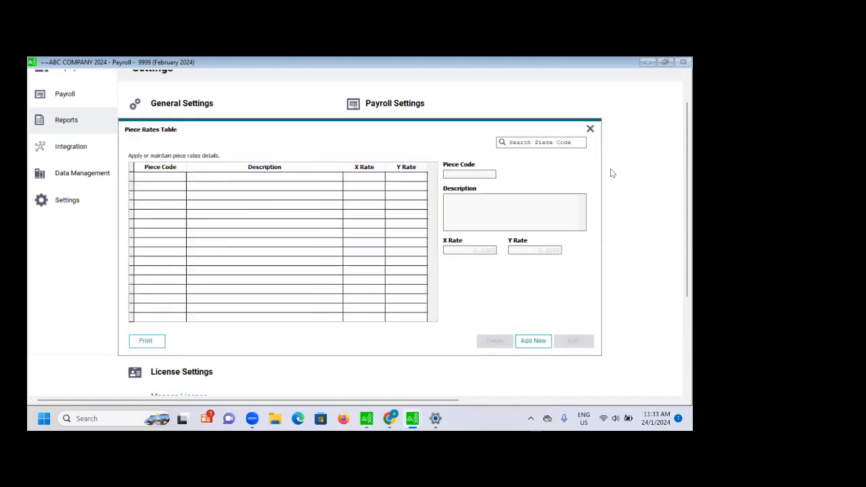
pyautogui.click(590, 129)
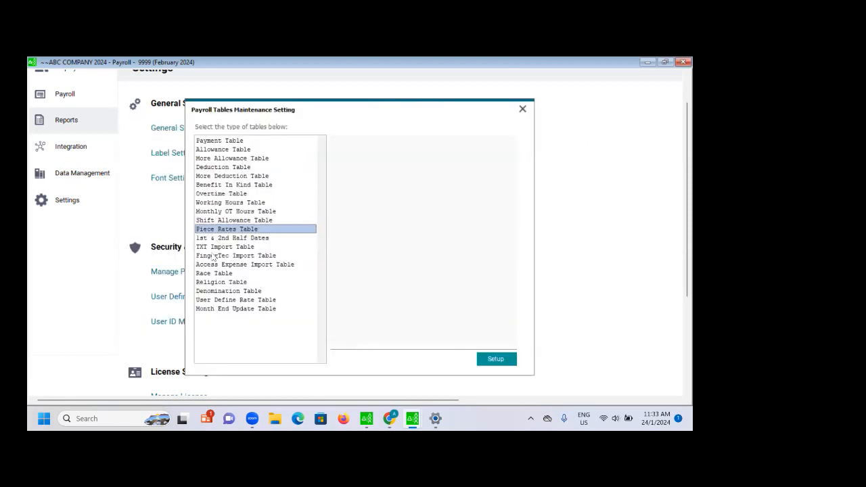
pyautogui.click(213, 256)
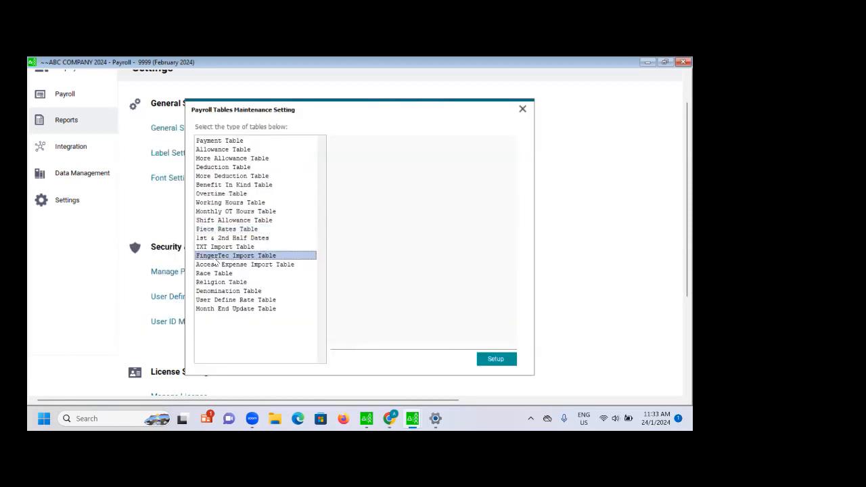
pyautogui.doubleClick(217, 258)
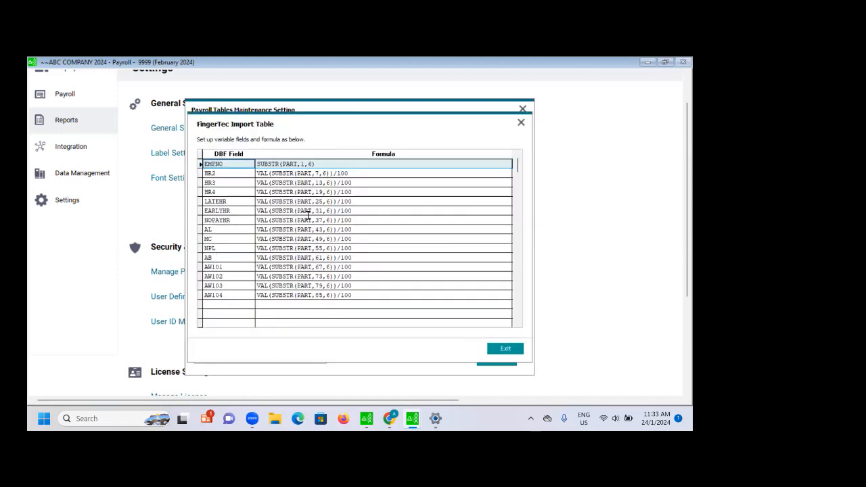
pyautogui.click(521, 122)
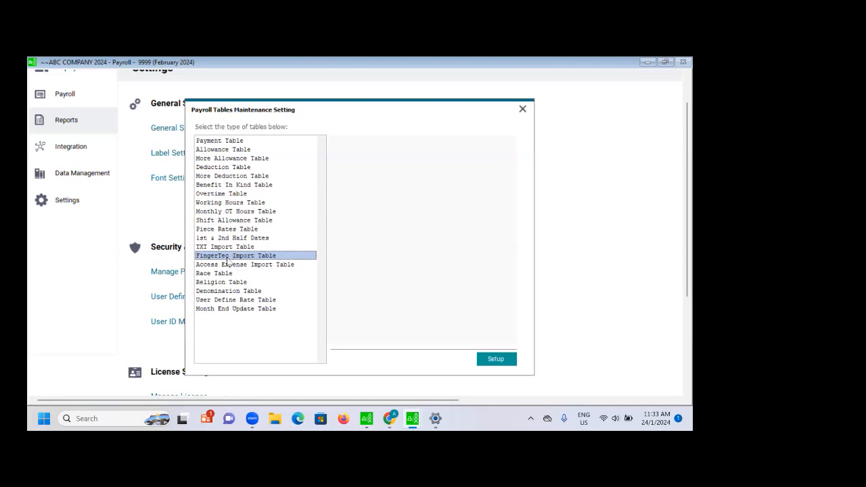
pyautogui.doubleClick(214, 274)
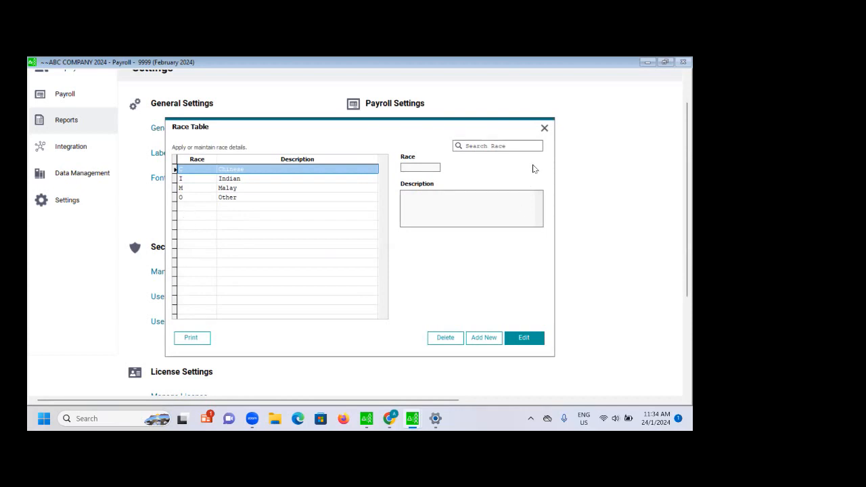
pyautogui.click(545, 129)
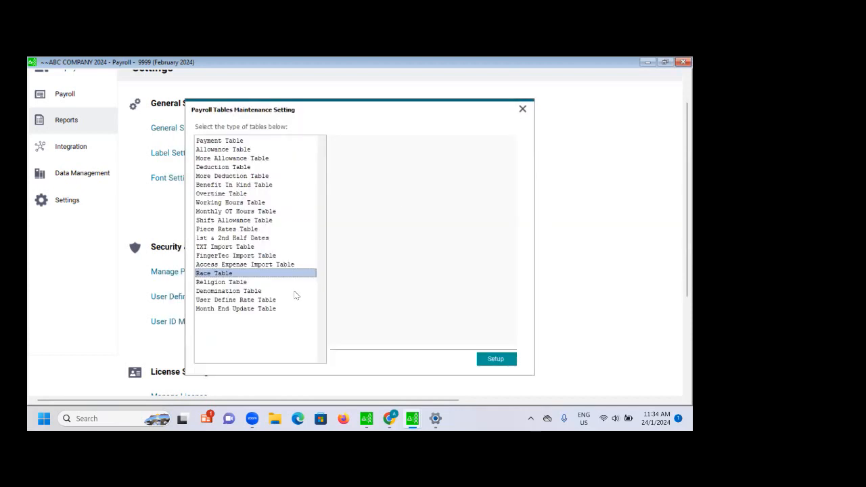
pyautogui.click(229, 282)
pyautogui.doubleClick(229, 282)
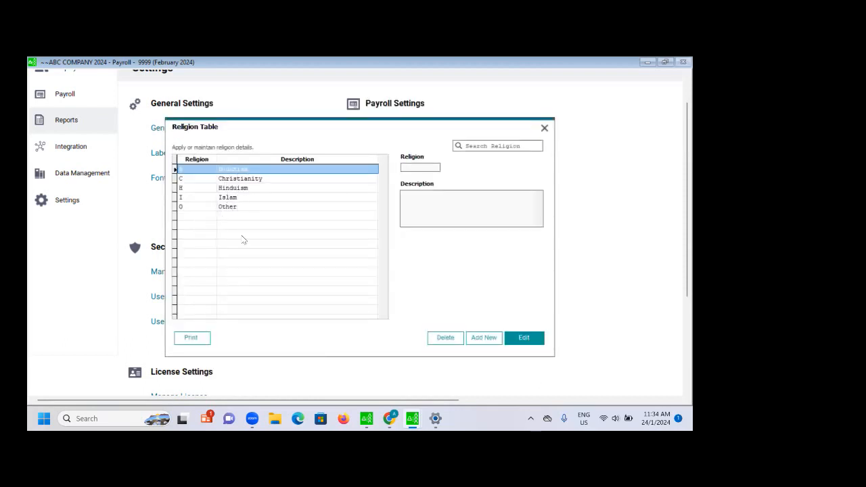
pyautogui.click(544, 128)
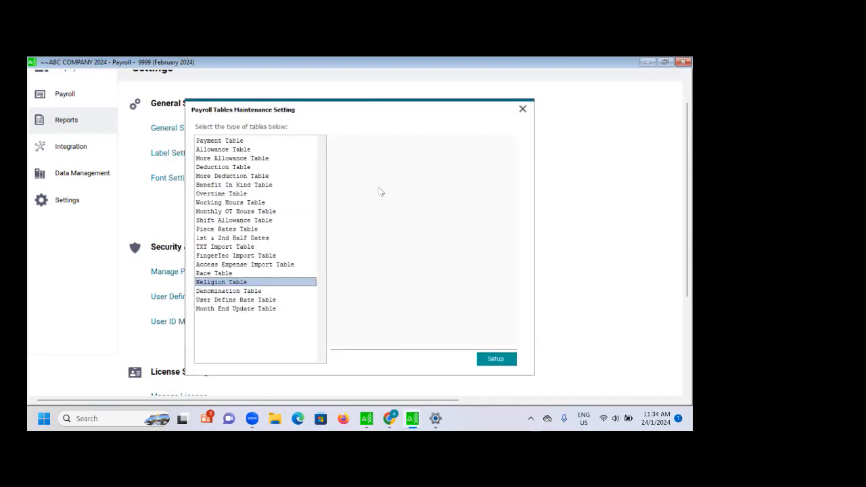
pyautogui.doubleClick(239, 291)
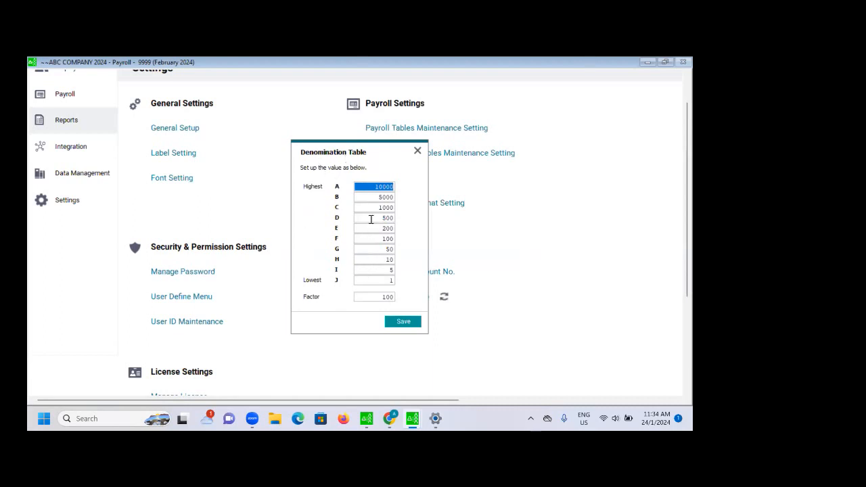
pyautogui.click(417, 150)
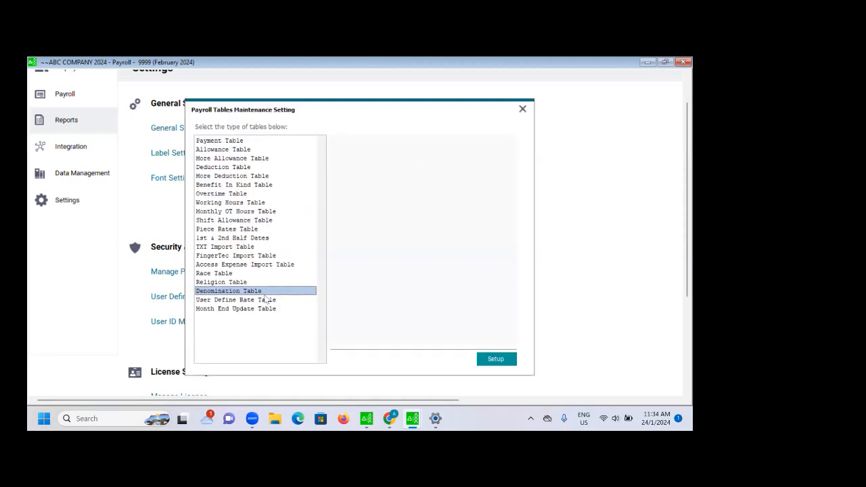
pyautogui.click(523, 109)
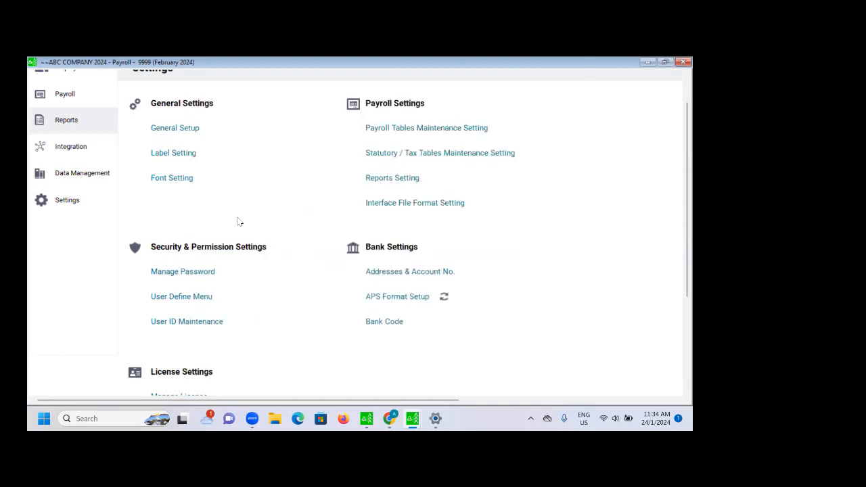
# In General Setup, keep 1-cent payment and overtime units, Up overtime rounding and 2-decimal basic rate.
pyautogui.click(181, 130)
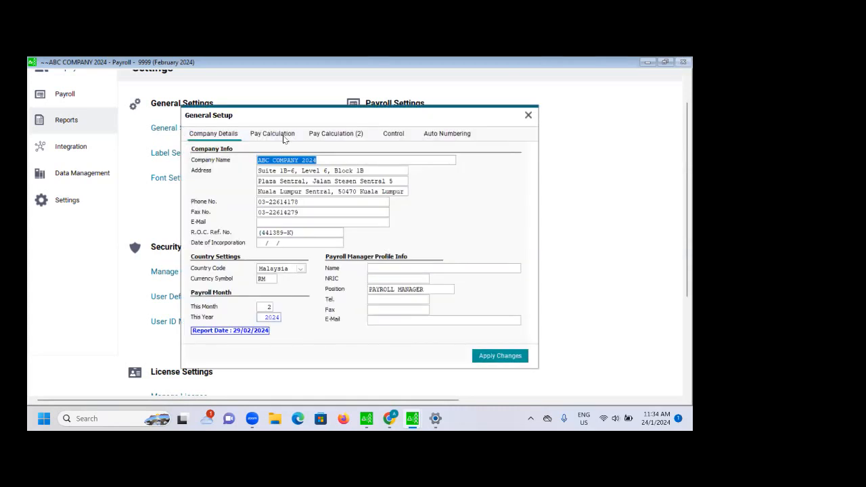
pyautogui.click(329, 134)
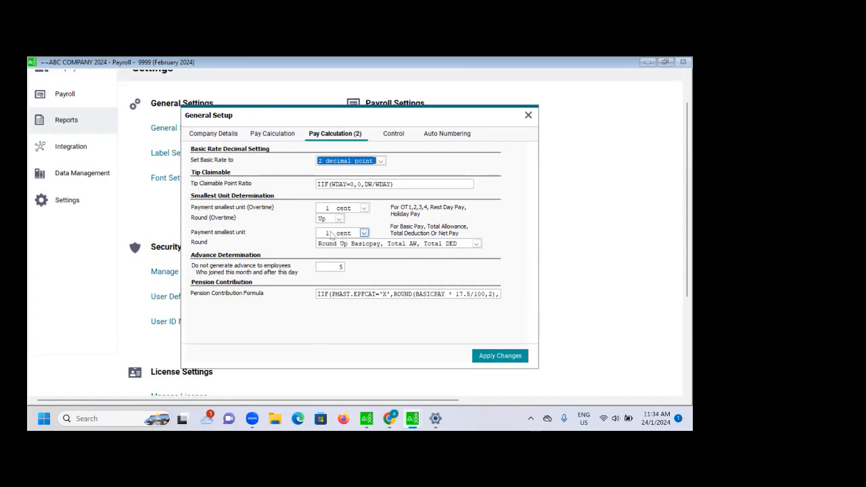
pyautogui.click(365, 235)
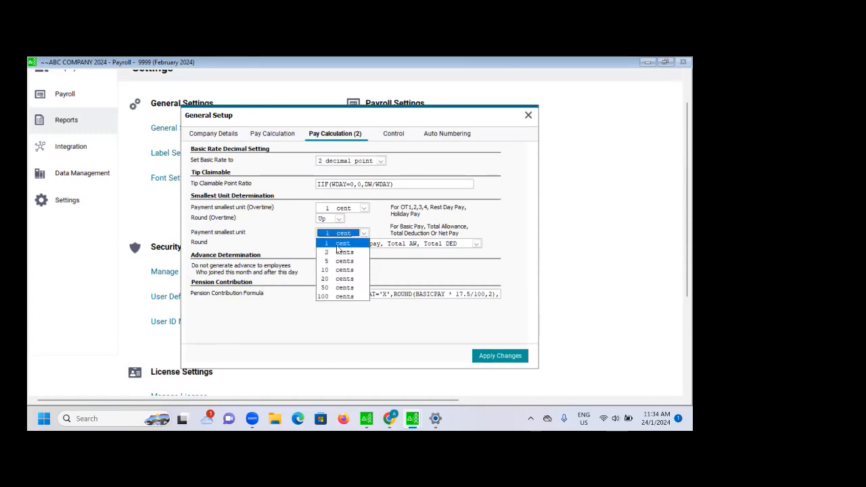
pyautogui.click(336, 244)
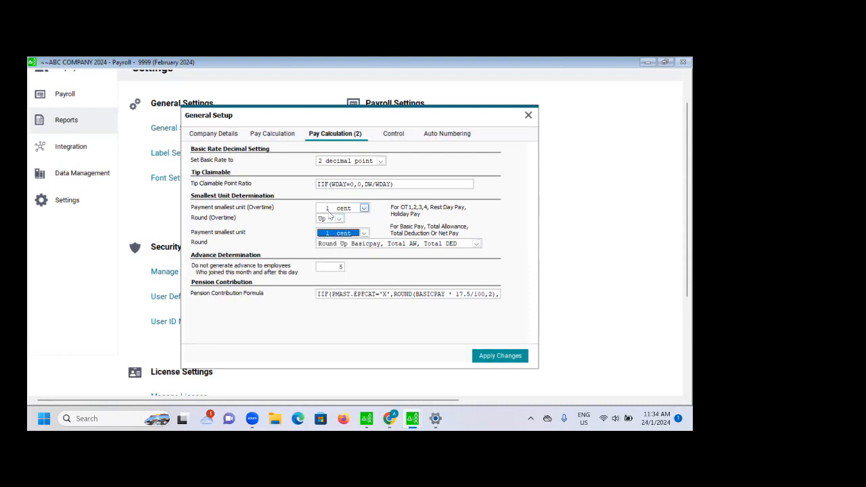
pyautogui.click(333, 211)
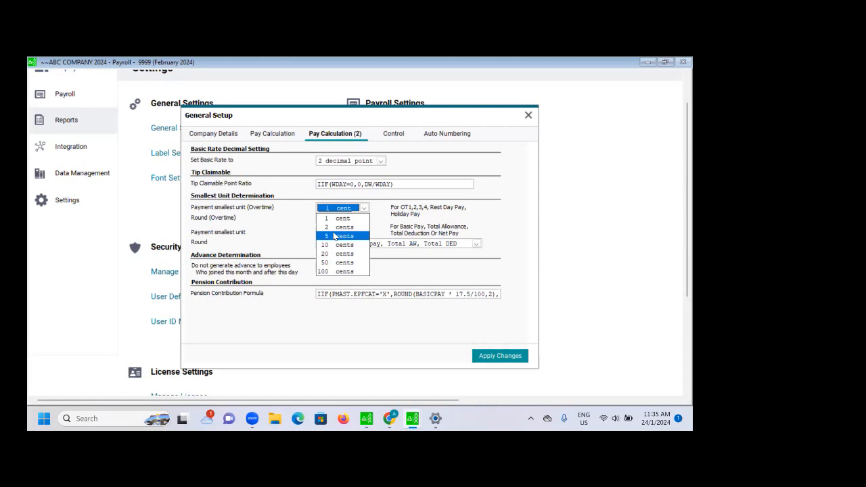
pyautogui.click(276, 228)
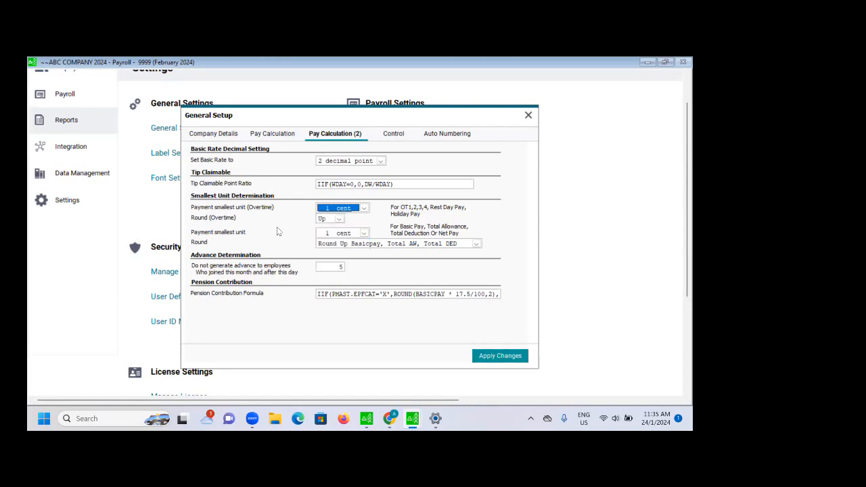
pyautogui.click(337, 219)
pyautogui.click(325, 230)
pyautogui.click(339, 163)
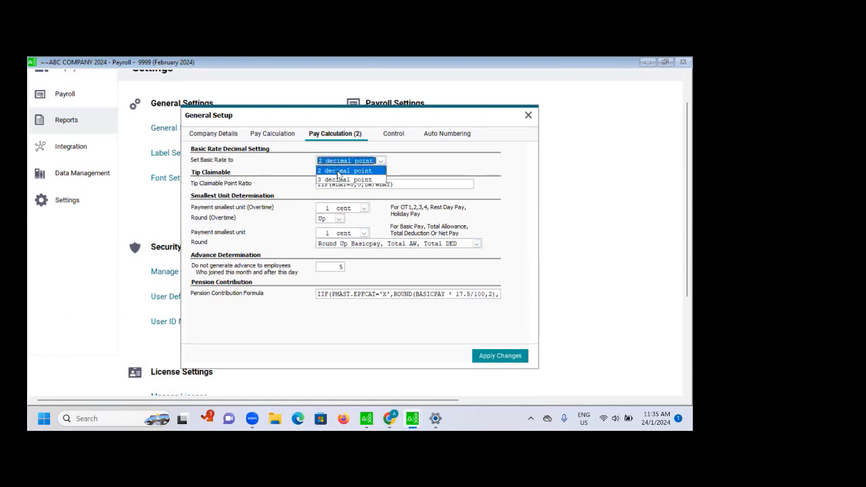
pyautogui.click(337, 171)
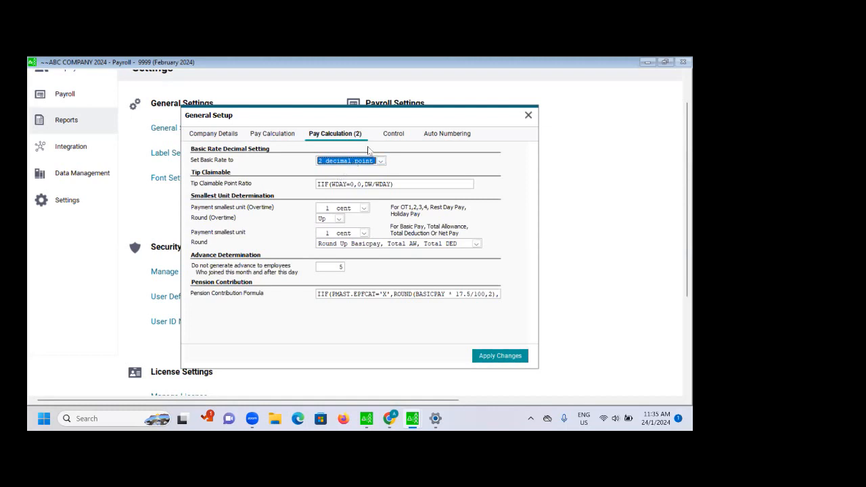
pyautogui.click(394, 136)
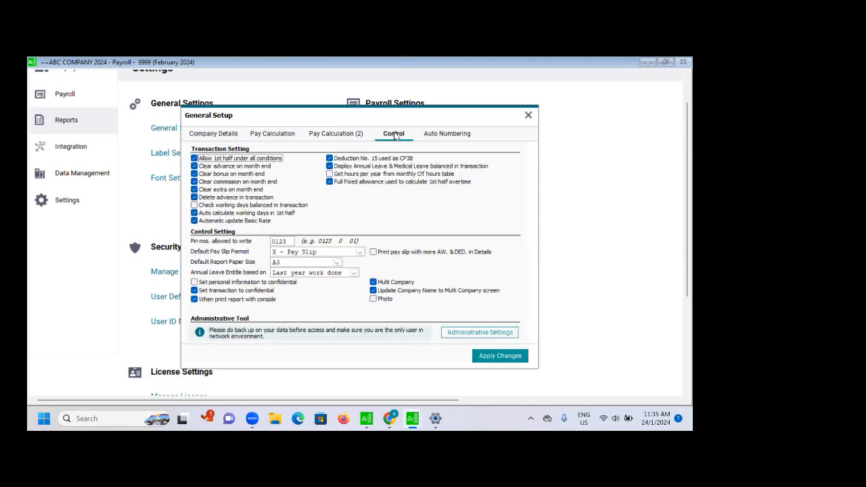
# Keep the X - Pay Slip format and make A4 Landscape the default report paper size.
pyautogui.click(322, 252)
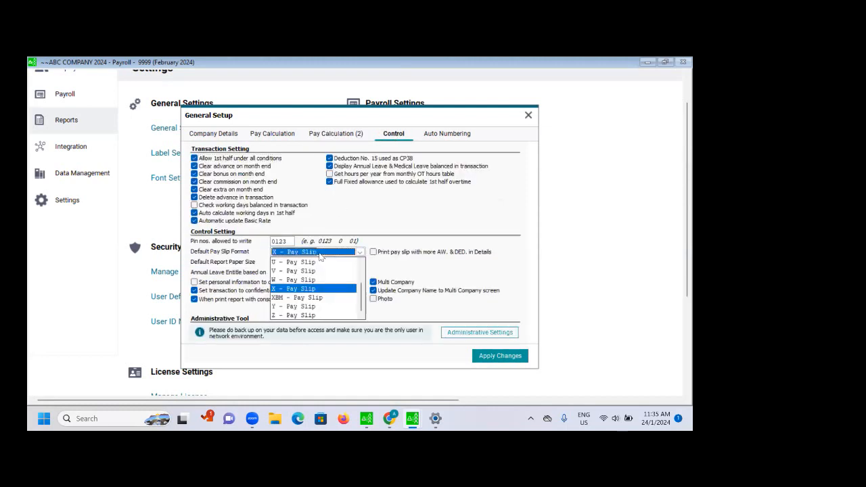
pyautogui.click(295, 271)
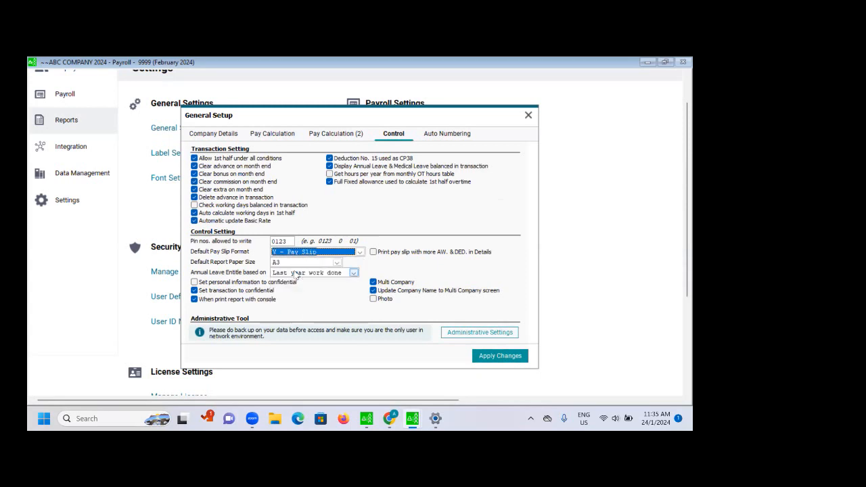
pyautogui.click(326, 252)
pyautogui.click(299, 289)
pyautogui.click(337, 262)
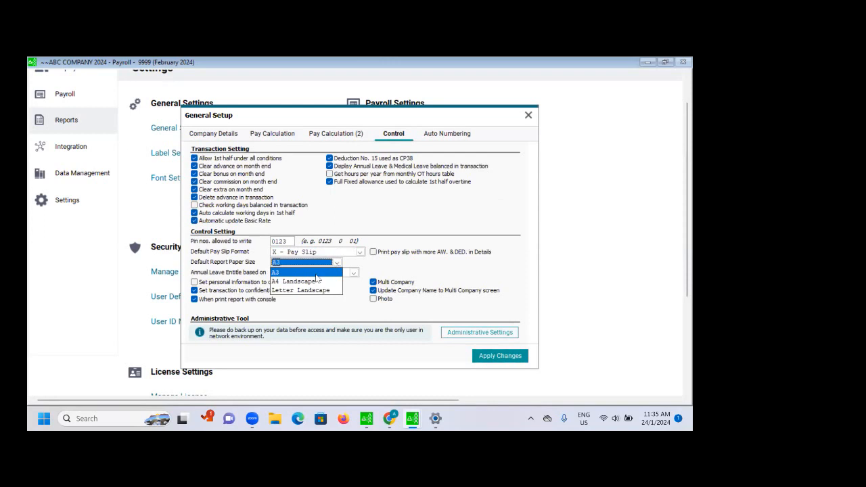
pyautogui.click(316, 282)
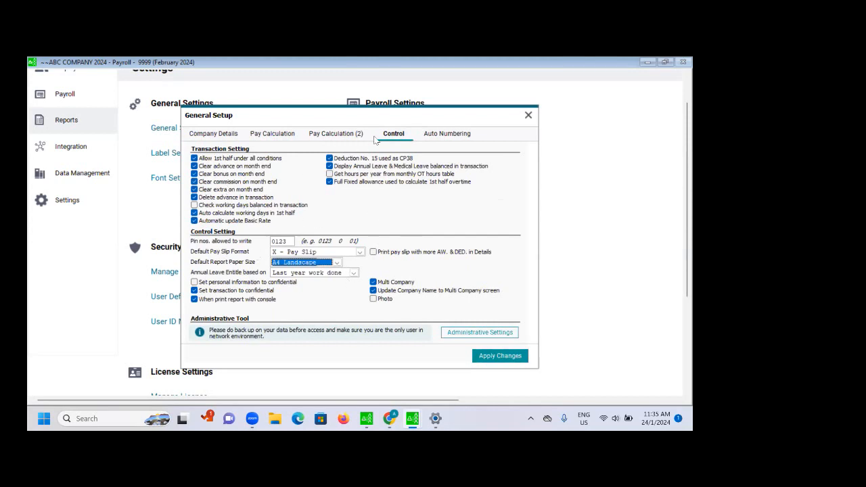
# Apply the general setup changes and open the EPF Table under Statutory / Tax Tables.
pyautogui.click(447, 135)
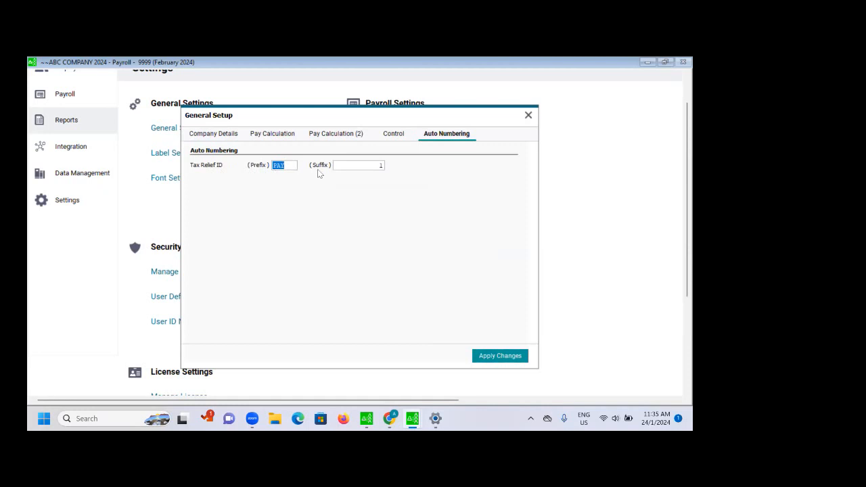
pyautogui.click(481, 356)
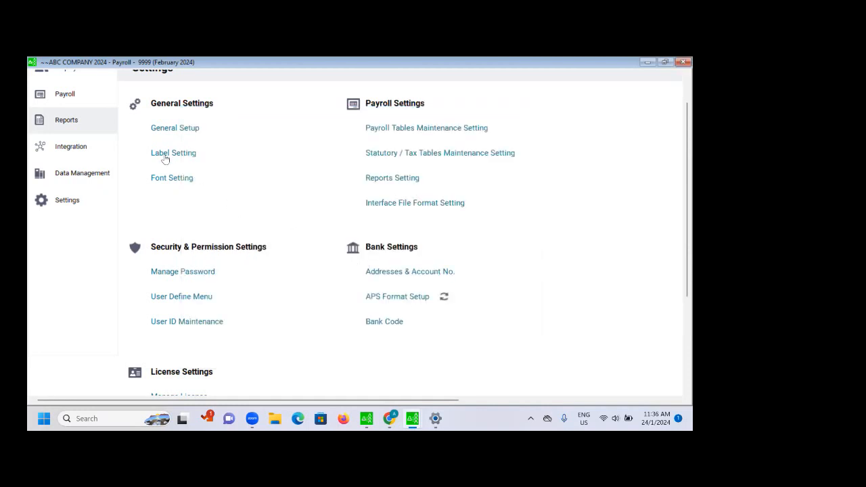
pyautogui.click(379, 156)
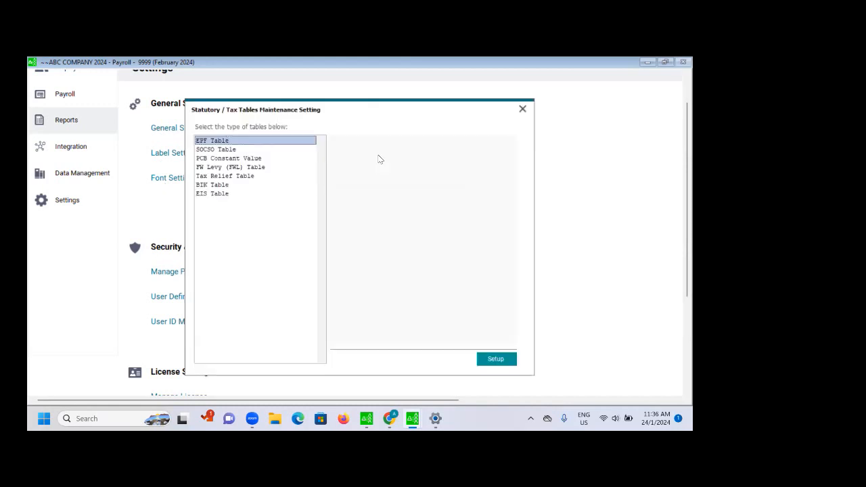
pyautogui.doubleClick(230, 140)
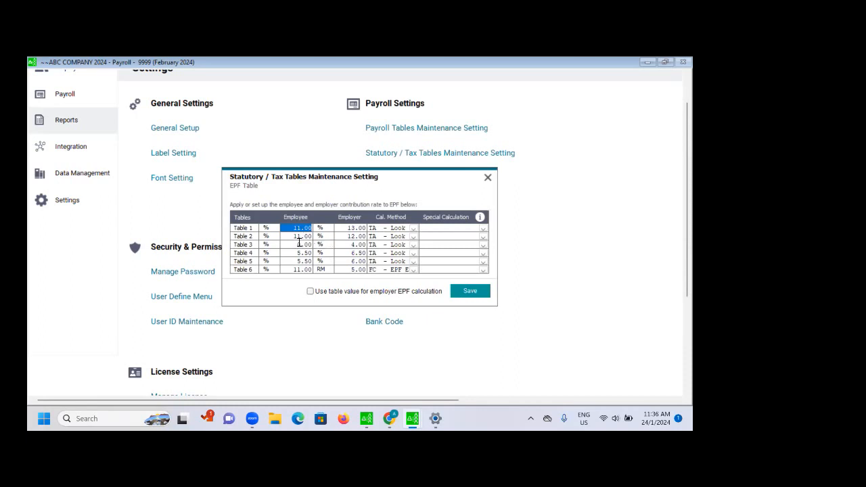
# Change EPF Table 6's employer contribution rate to 17.00 and save the table.
pyautogui.click(342, 228)
pyautogui.click(344, 269)
pyautogui.write('17')
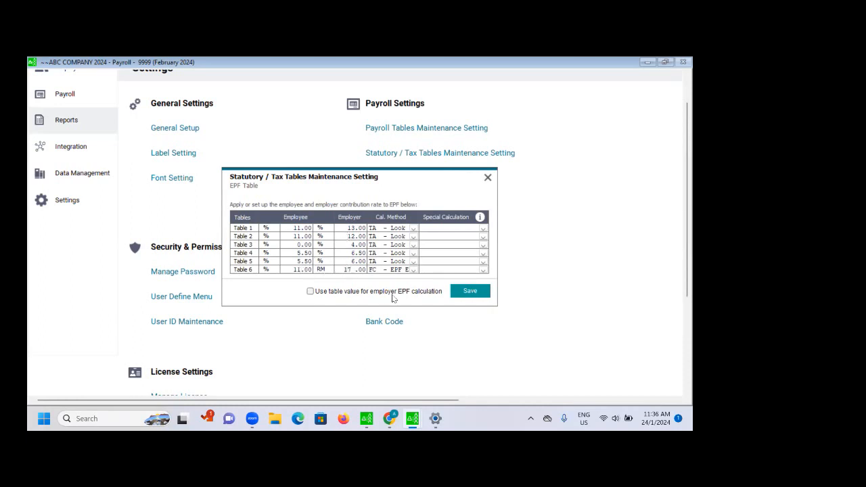
pyautogui.click(454, 292)
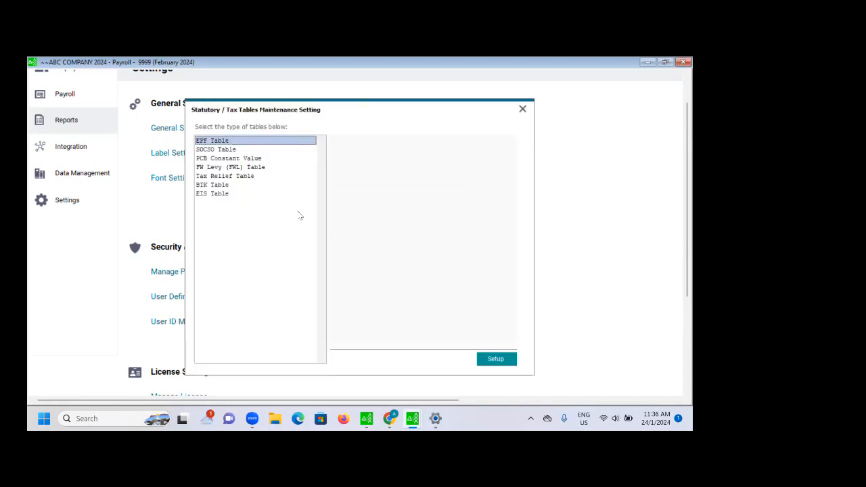
# Set Table 6's calculation method to TA - Look, leave Special Calculation blank, and save.
pyautogui.doubleClick(233, 140)
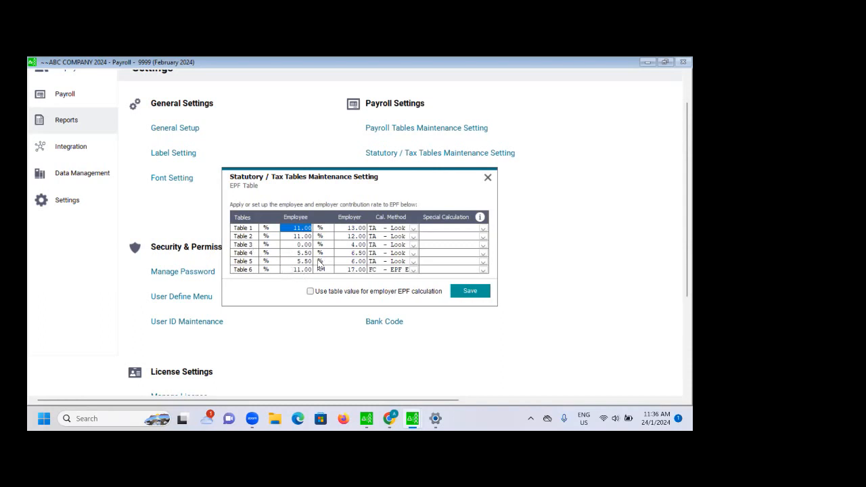
pyautogui.click(410, 268)
pyautogui.click(401, 283)
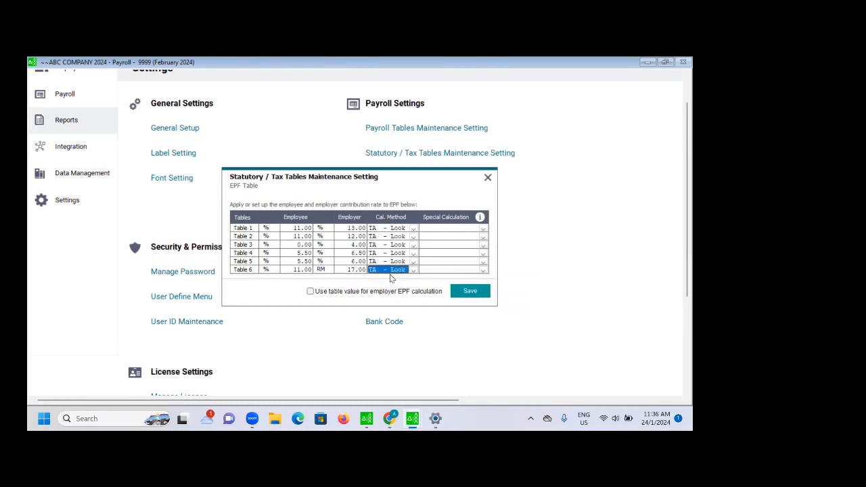
pyautogui.click(483, 269)
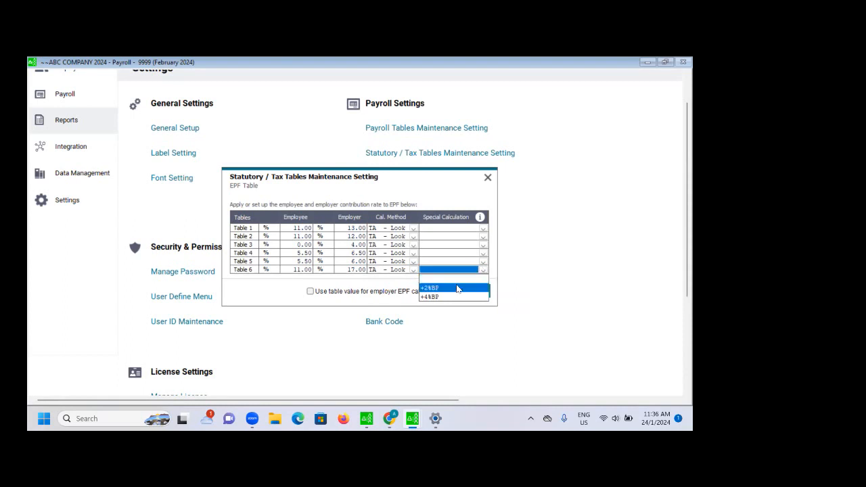
pyautogui.click(453, 278)
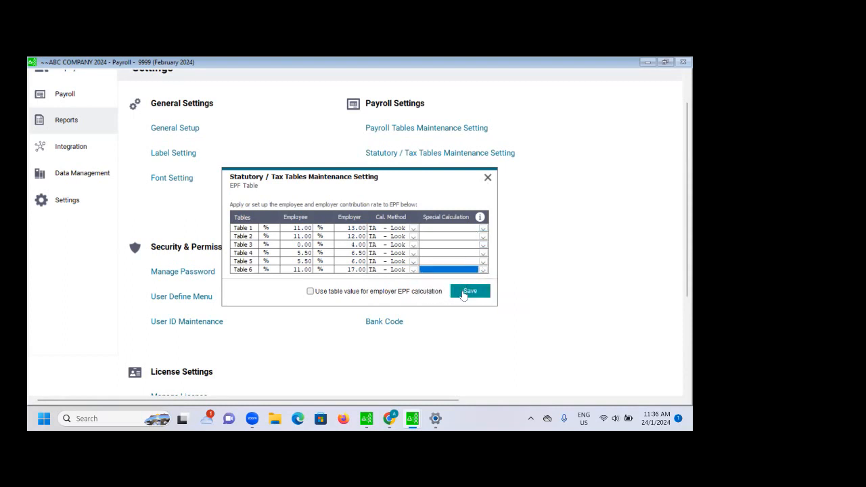
pyautogui.click(464, 290)
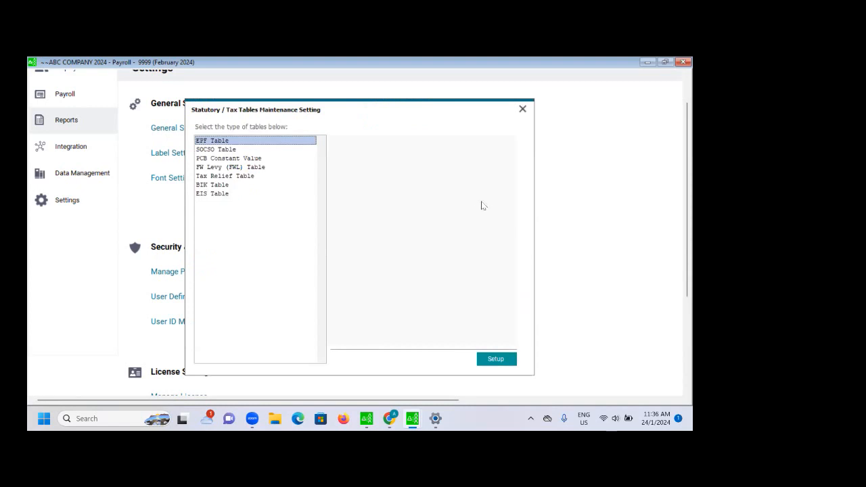
pyautogui.doubleClick(215, 150)
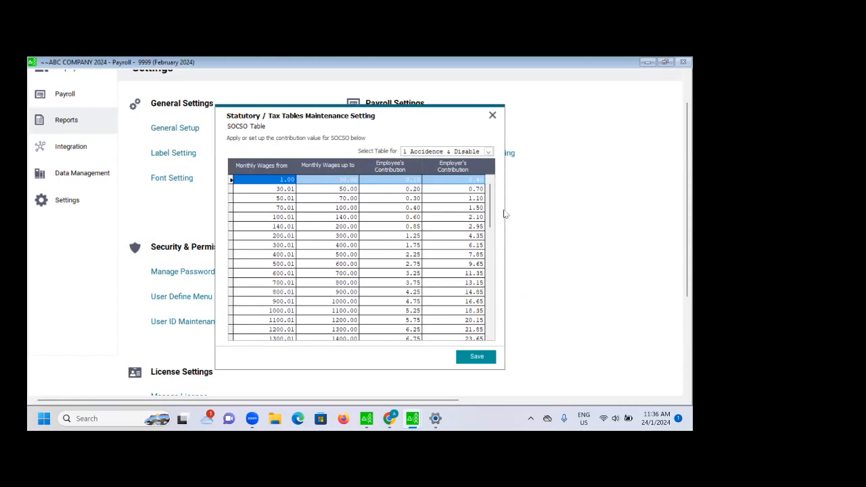
pyautogui.moveTo(490, 204); pyautogui.dragTo(521, 328)
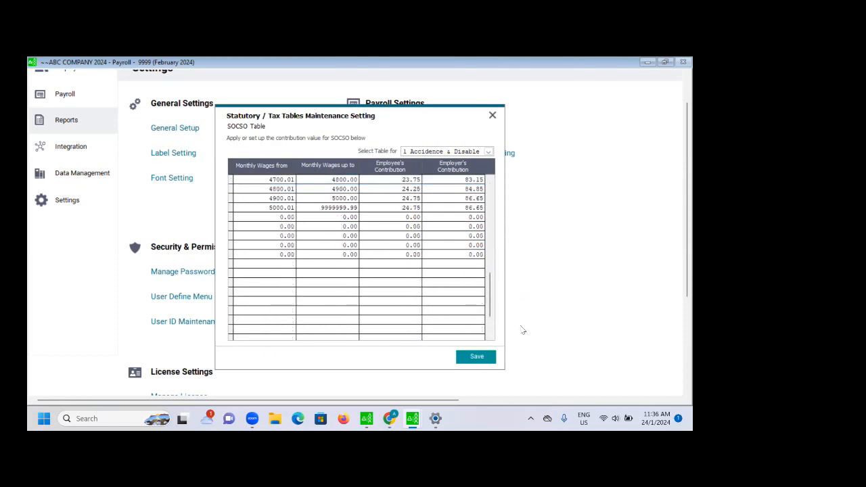
pyautogui.click(282, 207)
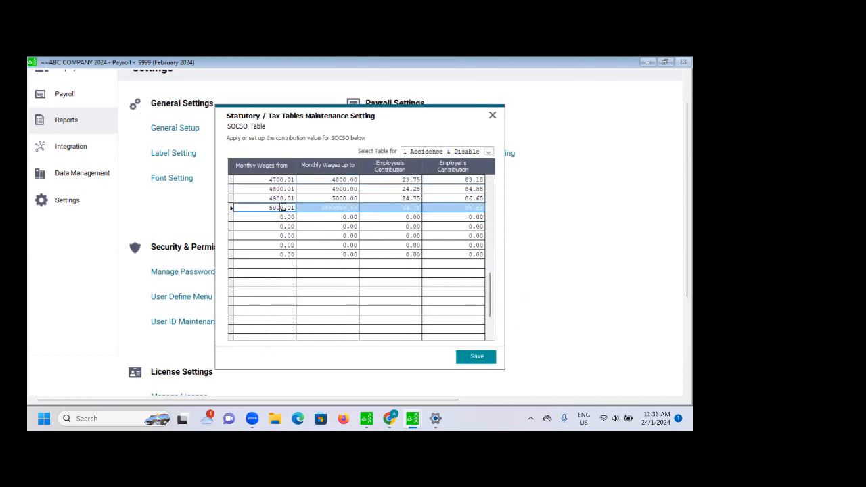
pyautogui.moveTo(318, 208); pyautogui.dragTo(343, 207)
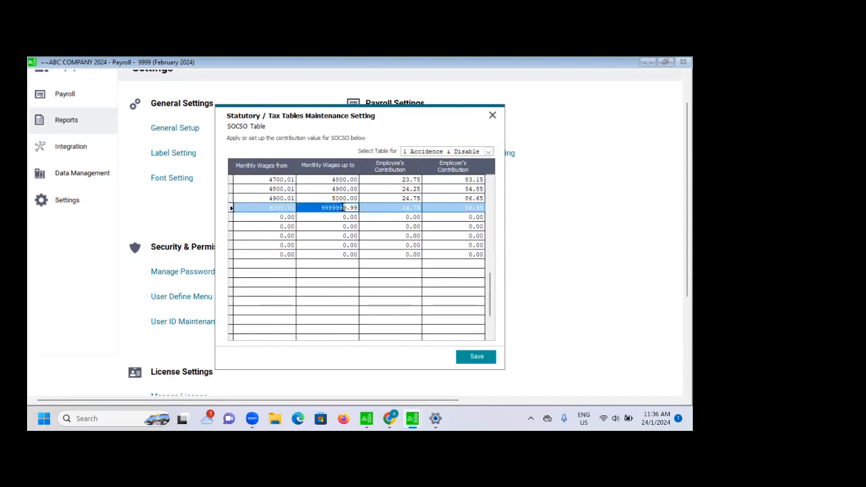
pyautogui.click(492, 116)
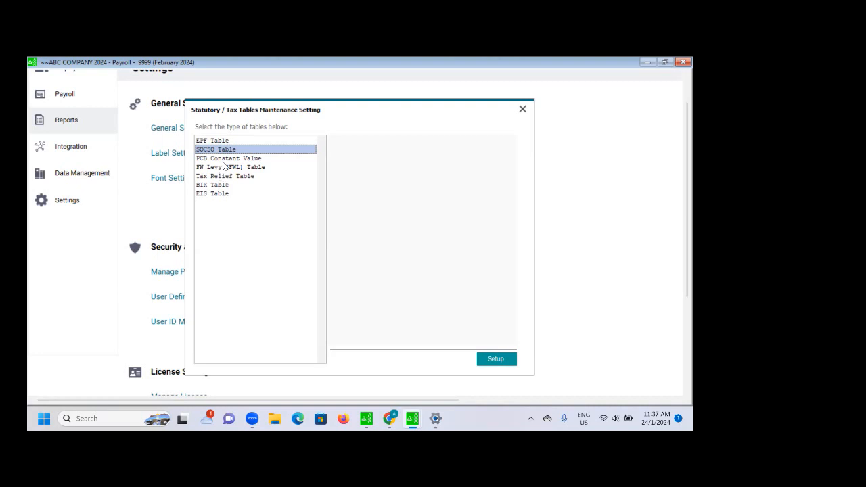
pyautogui.click(226, 161)
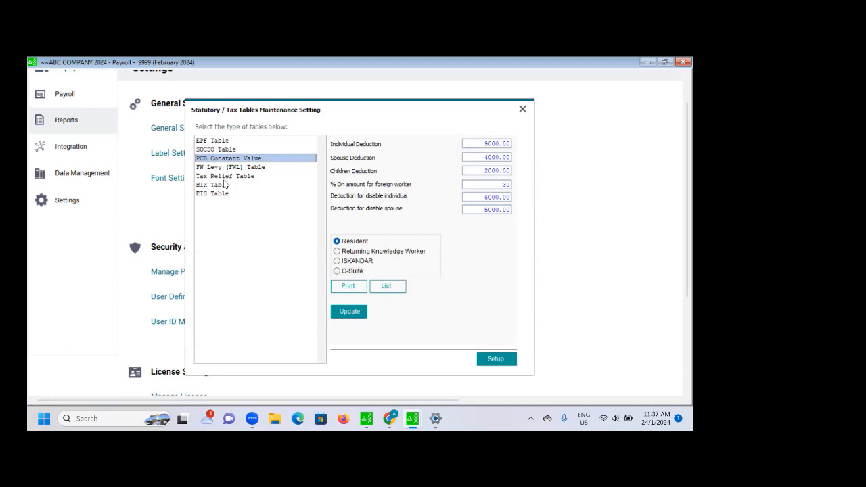
# Review the SOCSO and EPF table entries, then close the Statutory / Tax Tables dialog.
pyautogui.click(221, 150)
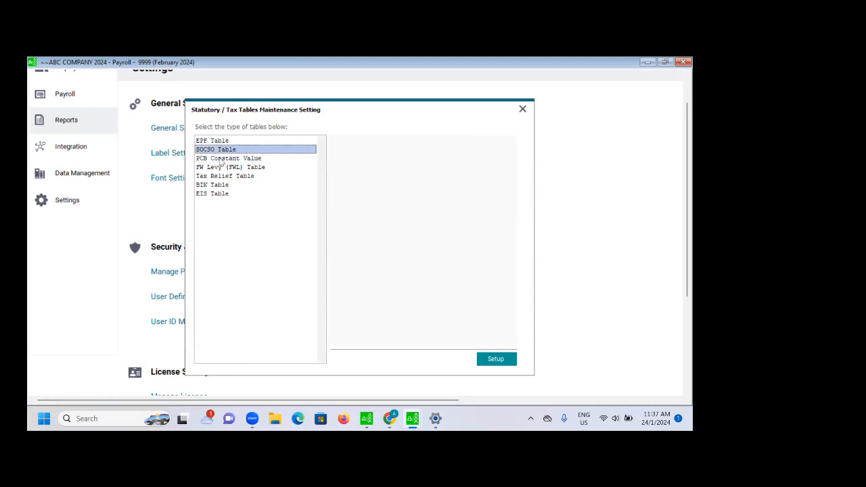
pyautogui.click(219, 142)
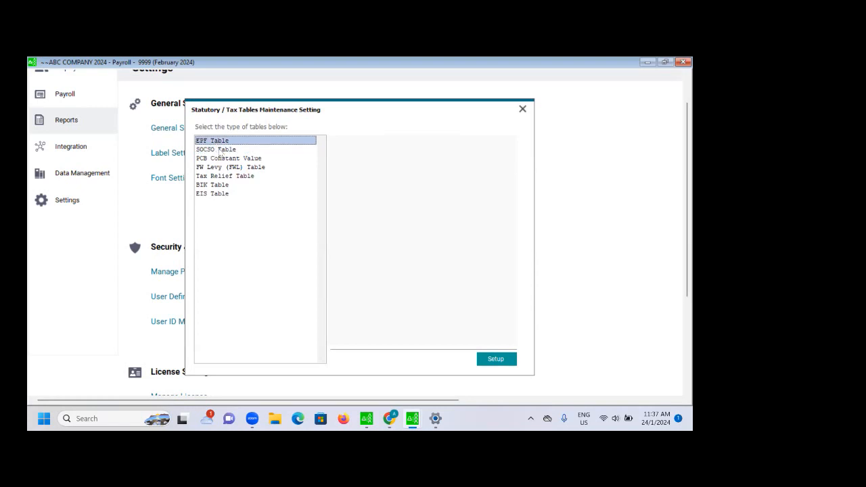
pyautogui.click(221, 150)
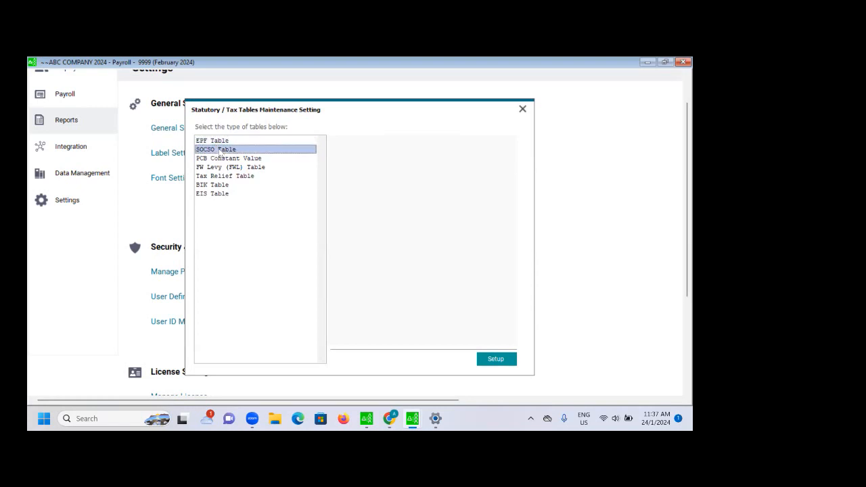
pyautogui.click(522, 109)
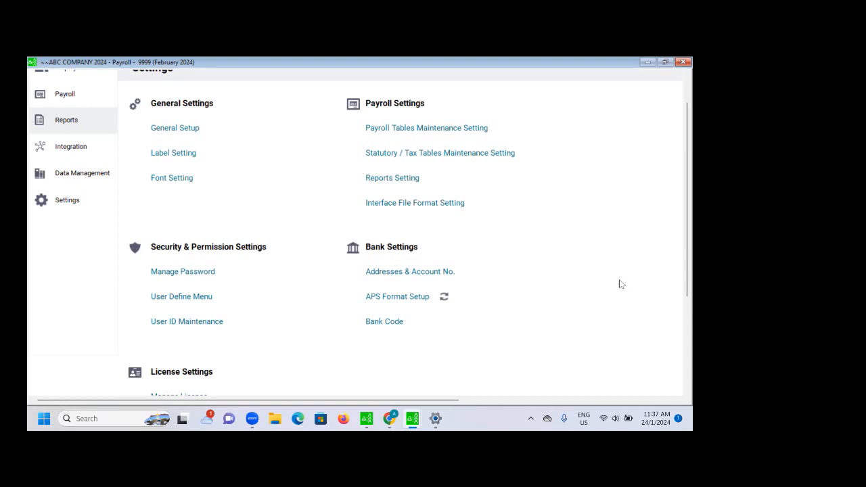
pyautogui.scroll(-3, 678, 336)
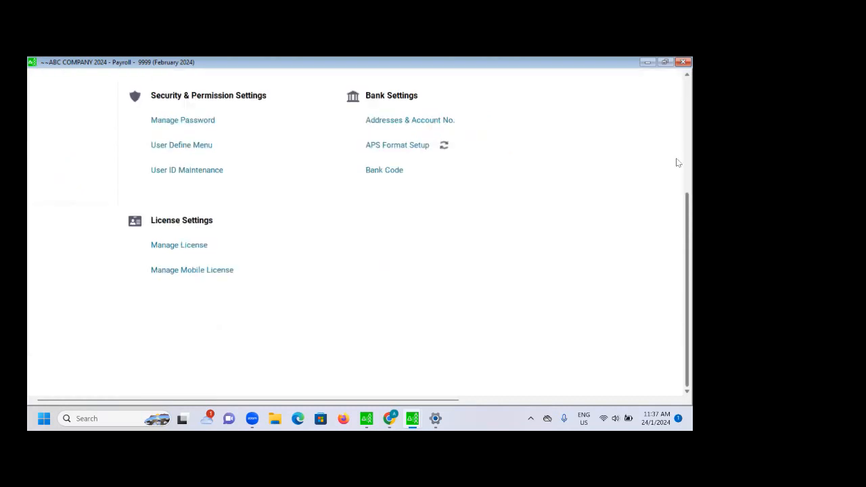
pyautogui.scroll(4, 678, 142)
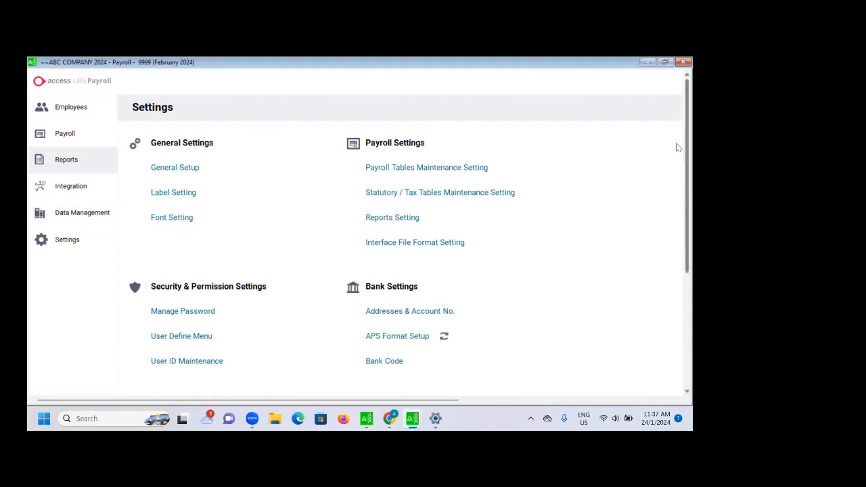
pyautogui.scroll(-2, 678, 149)
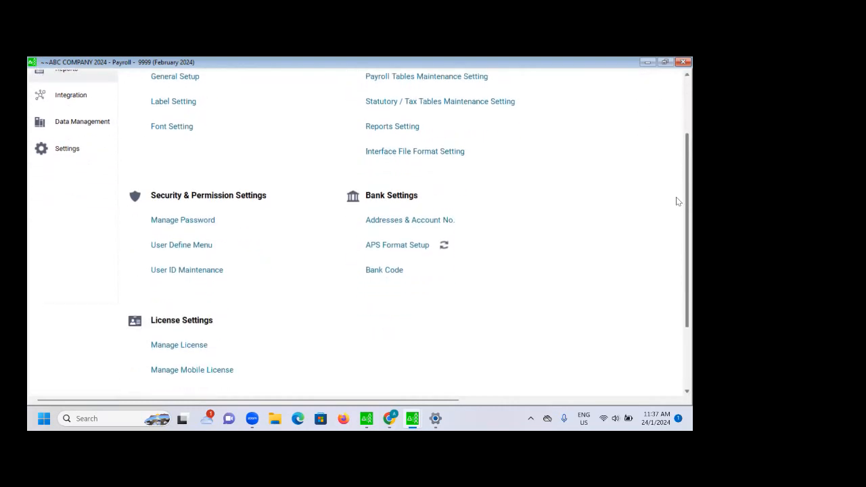
pyautogui.scroll(2, 677, 189)
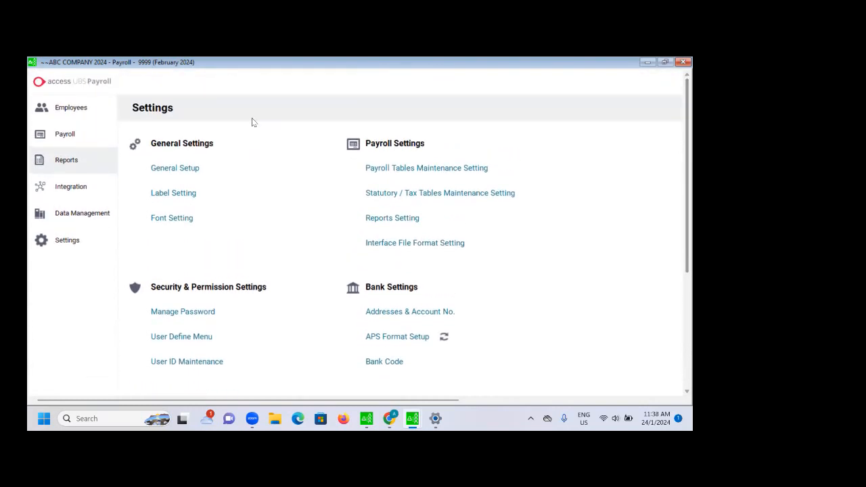
pyautogui.click(384, 170)
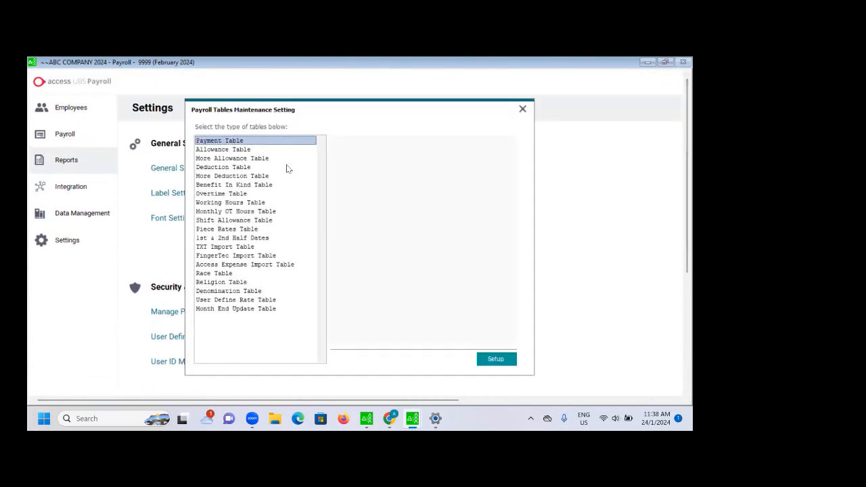
pyautogui.doubleClick(205, 149)
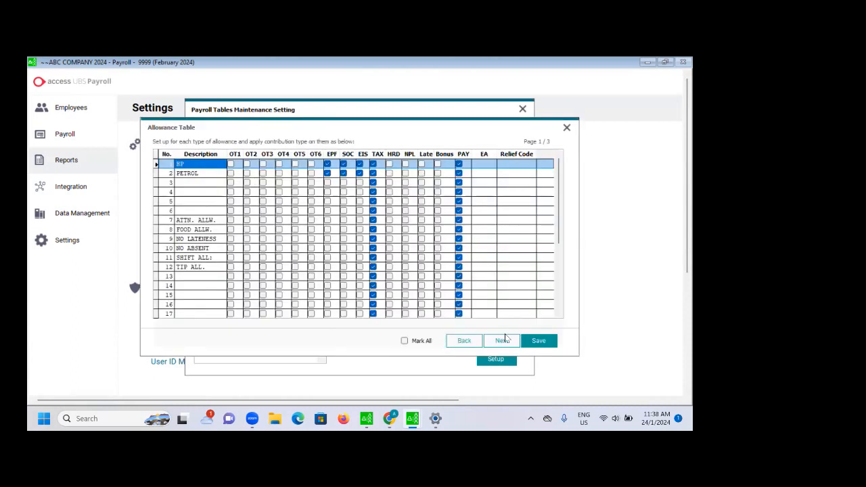
pyautogui.click(502, 340)
pyautogui.click(501, 340)
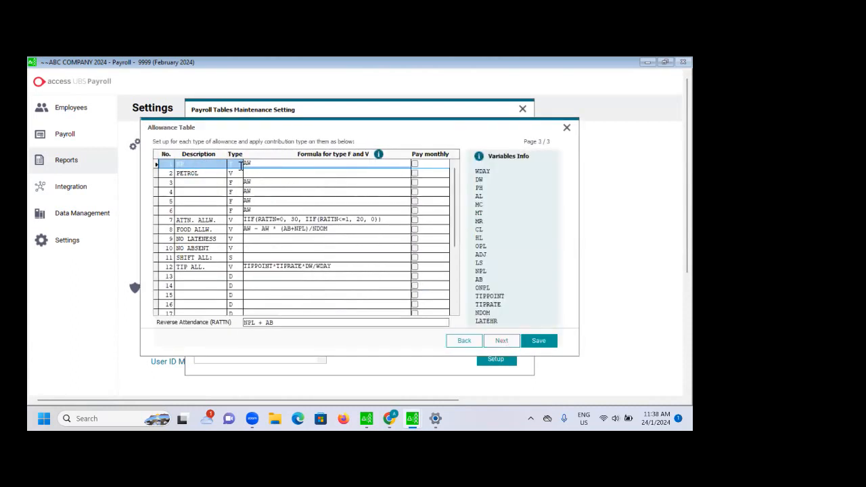
pyautogui.click(237, 173)
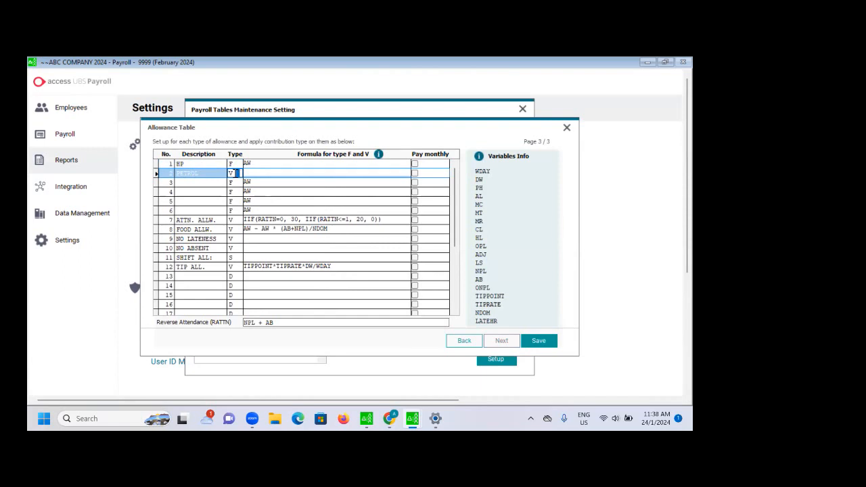
pyautogui.click(201, 230)
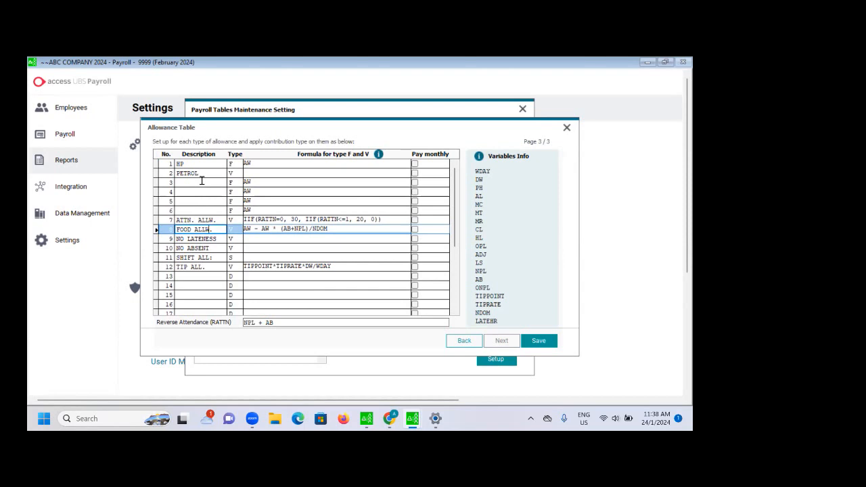
pyautogui.click(196, 163)
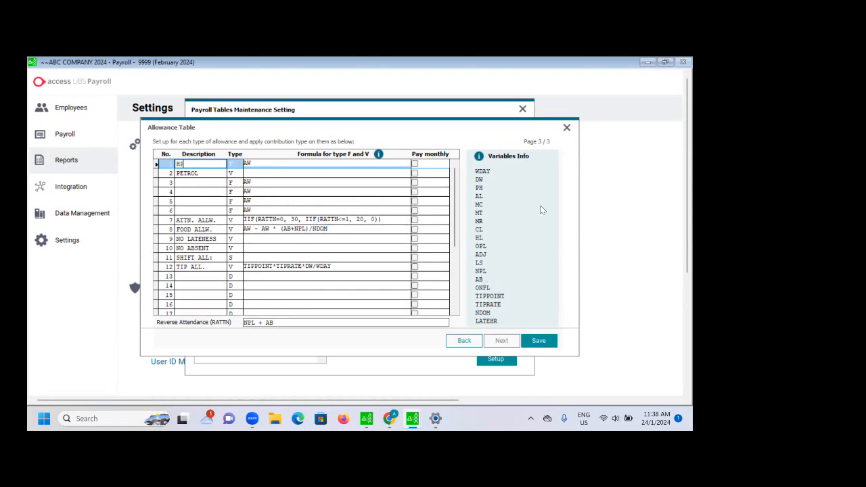
pyautogui.click(566, 128)
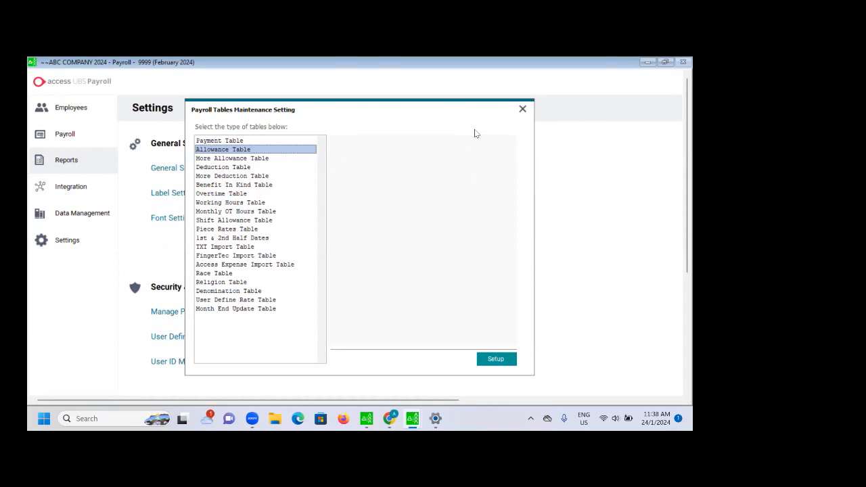
pyautogui.click(230, 159)
pyautogui.click(224, 151)
pyautogui.doubleClick(224, 150)
pyautogui.click(188, 174)
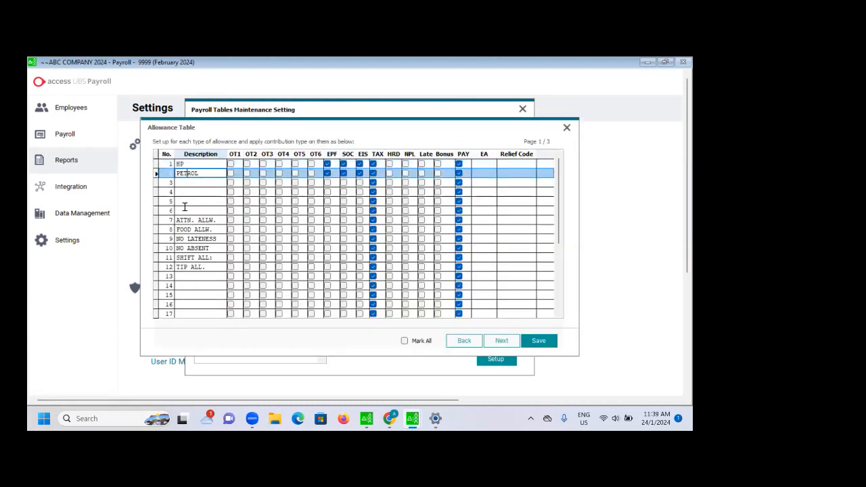
pyautogui.click(184, 201)
pyautogui.click(567, 128)
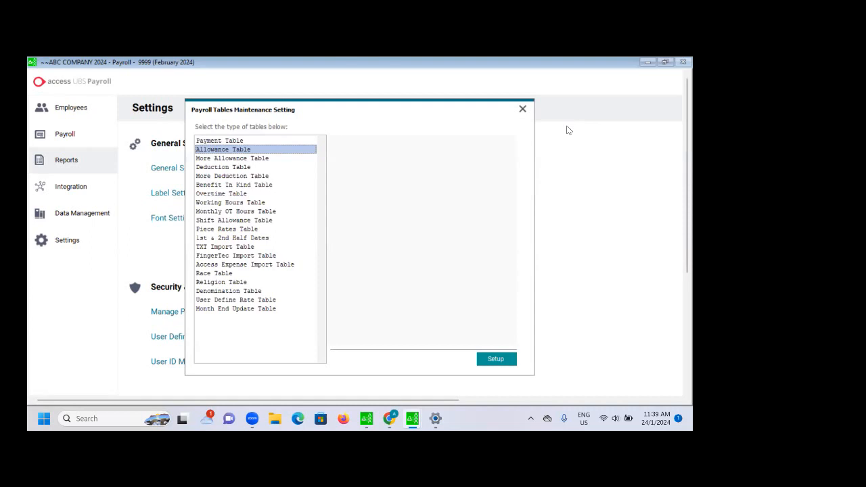
# Check the More Allowance Table, then fix deduction 3's misspelled name LAON to LOAN.
pyautogui.doubleClick(238, 159)
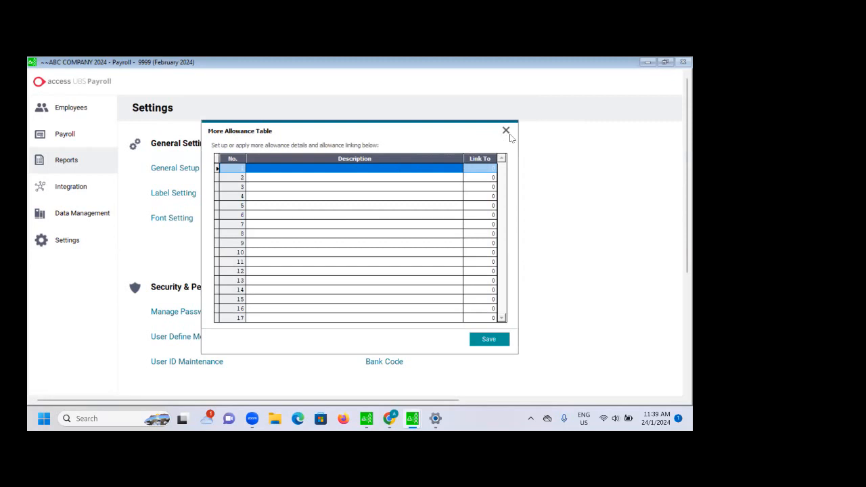
pyautogui.click(506, 132)
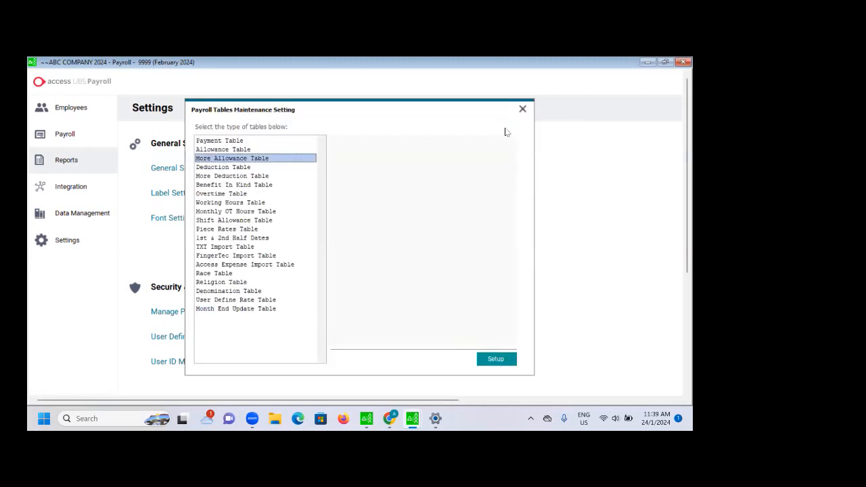
pyautogui.click(225, 170)
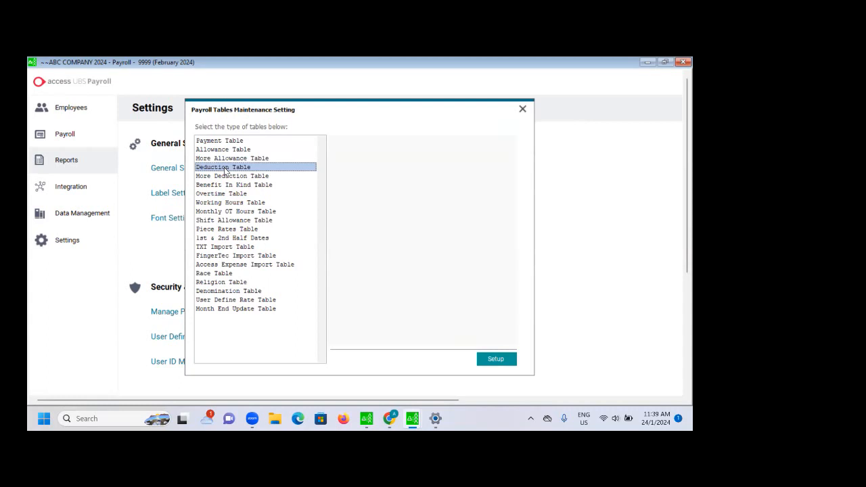
pyautogui.doubleClick(225, 169)
pyautogui.click(194, 155)
pyautogui.click(189, 173)
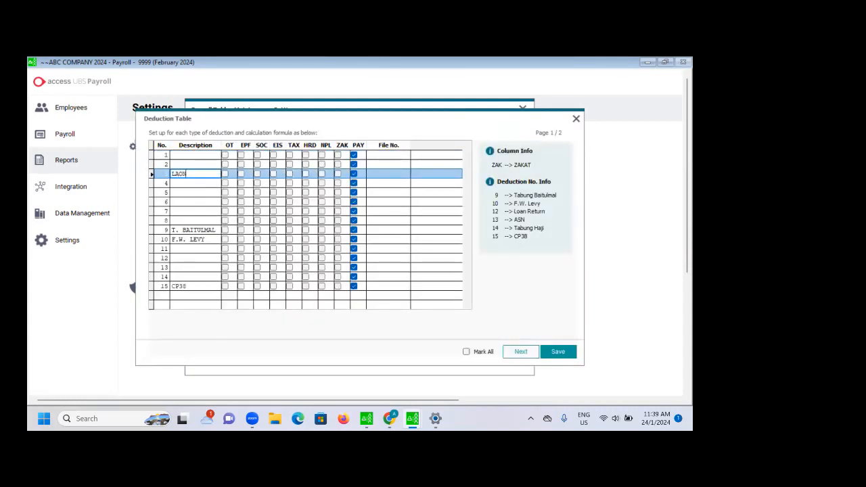
pyautogui.press('BackSpace')
pyautogui.press('BackSpace')
pyautogui.press('BackSpace')
pyautogui.press('BackSpace')
# Save the Deduction Table, close the table dialogs, and move to the Integrations page.
pyautogui.click(561, 353)
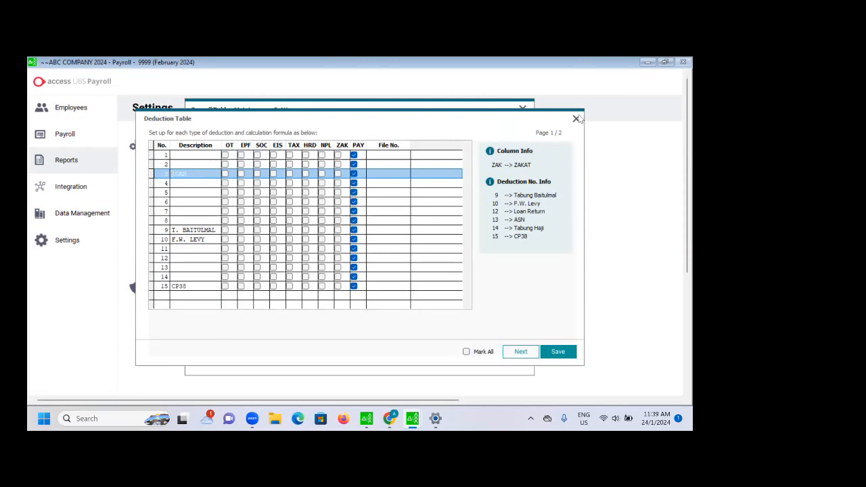
pyautogui.click(576, 118)
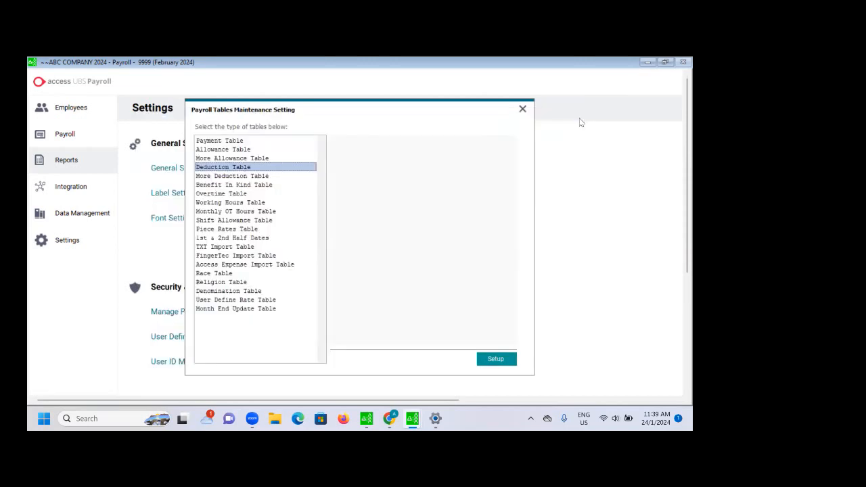
pyautogui.click(523, 109)
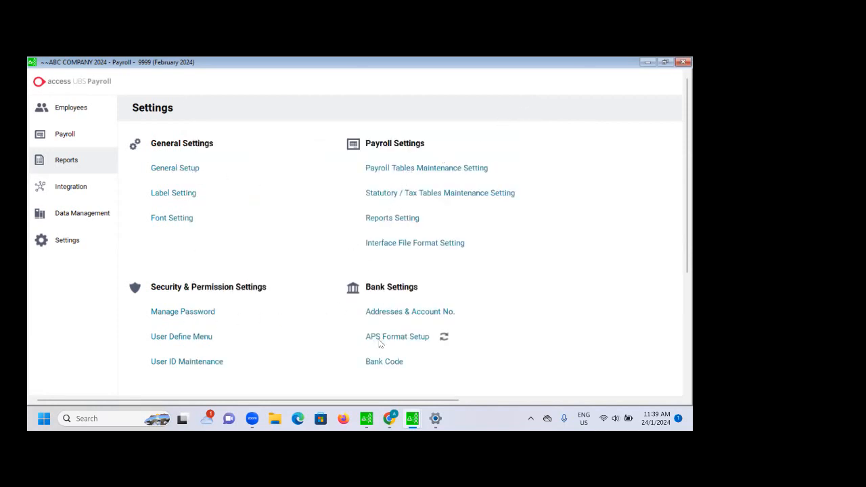
pyautogui.click(60, 192)
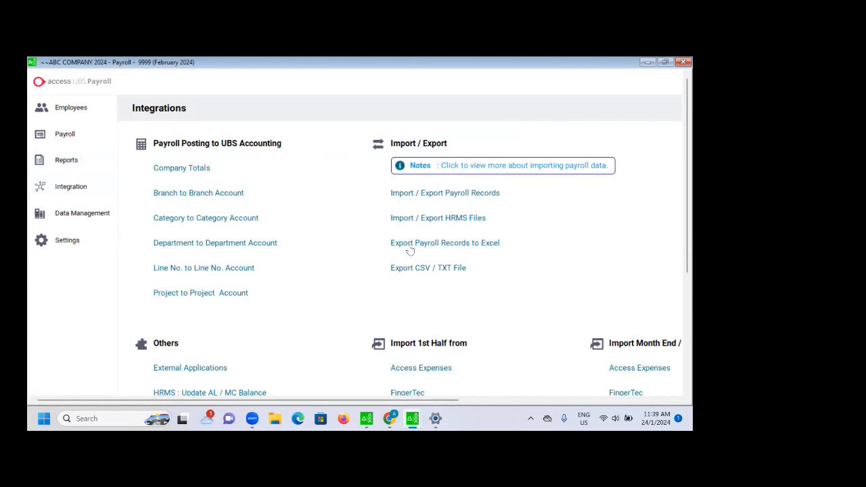
# Look at the Import / Export Payroll Records form, then bring up Export Payroll Records to Excel.
pyautogui.click(414, 196)
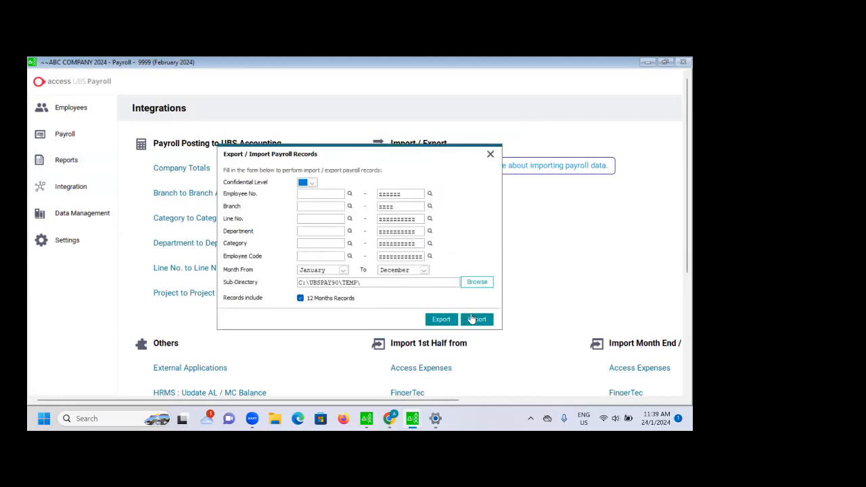
pyautogui.click(491, 154)
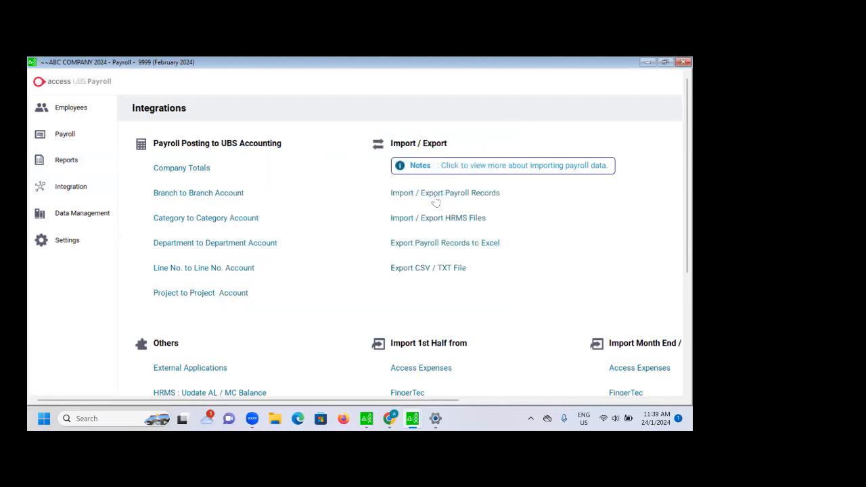
pyautogui.click(404, 248)
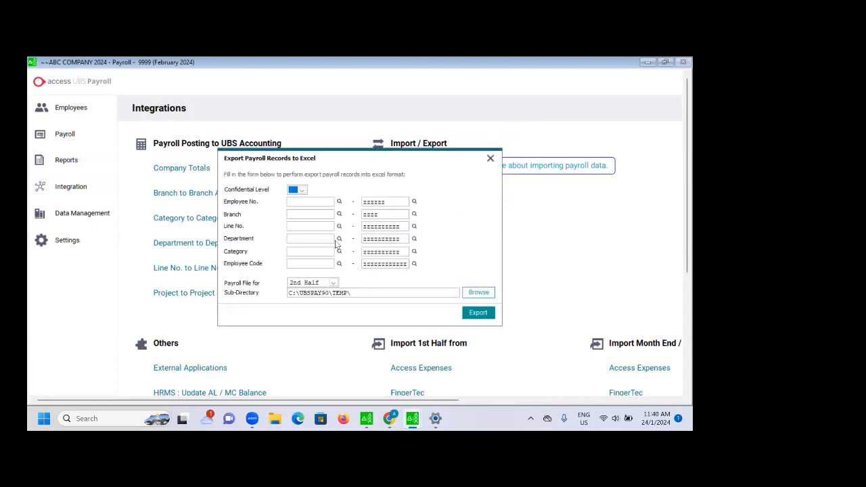
# Export payroll records to Excel and type a trial row 3 (A002, 2, QW) in excelrpt.
pyautogui.click(478, 314)
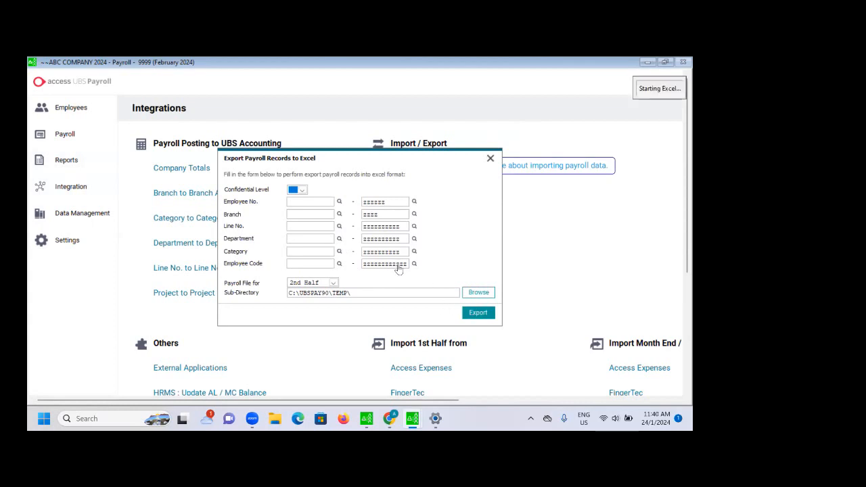
pyautogui.click(457, 421)
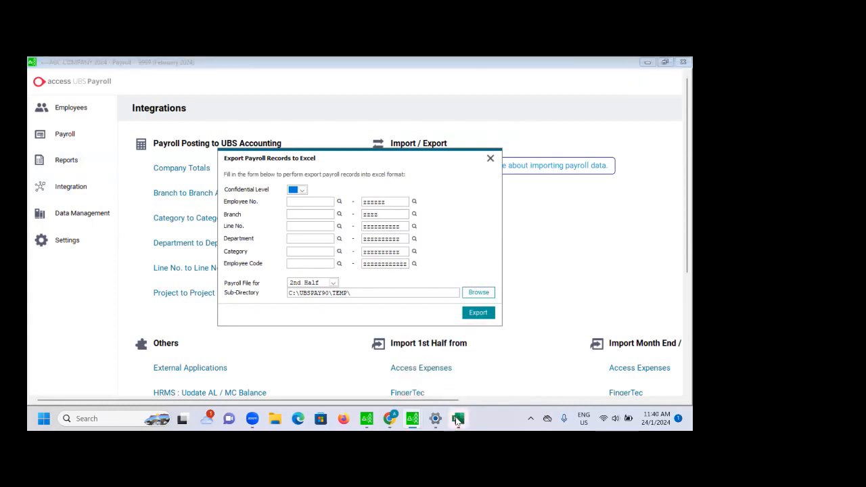
pyautogui.click(79, 211)
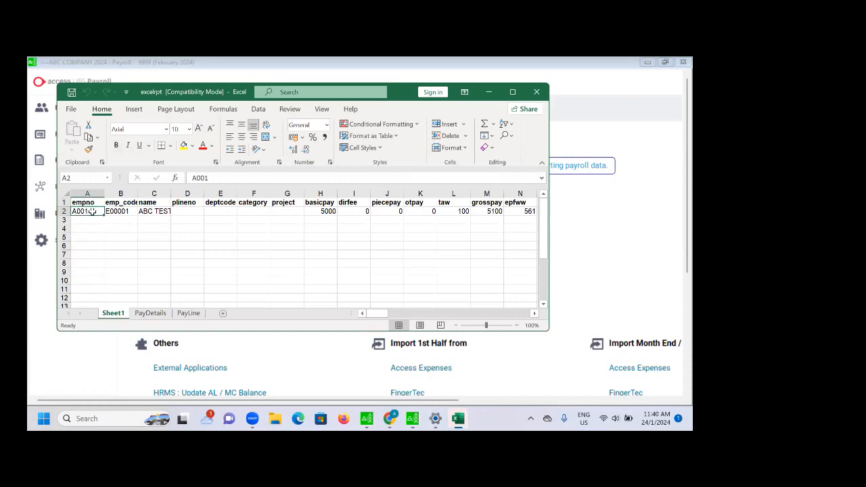
pyautogui.press('Right')
pyautogui.press('Right')
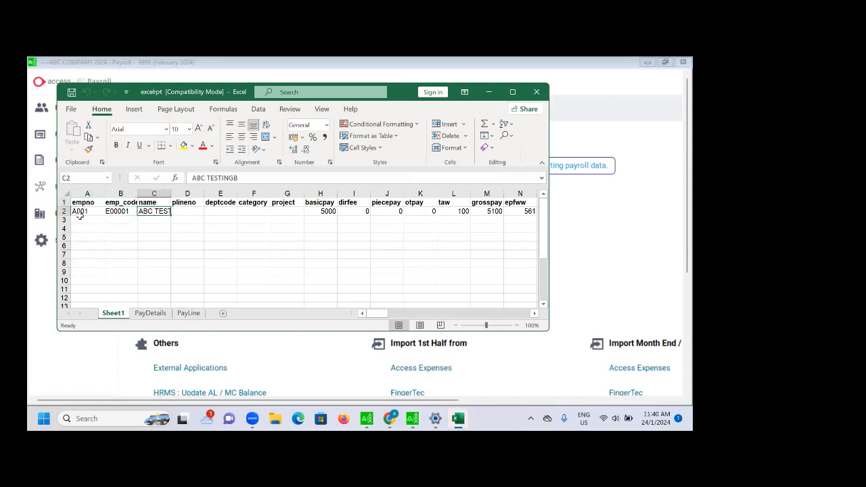
pyautogui.click(80, 220)
pyautogui.write('A002')
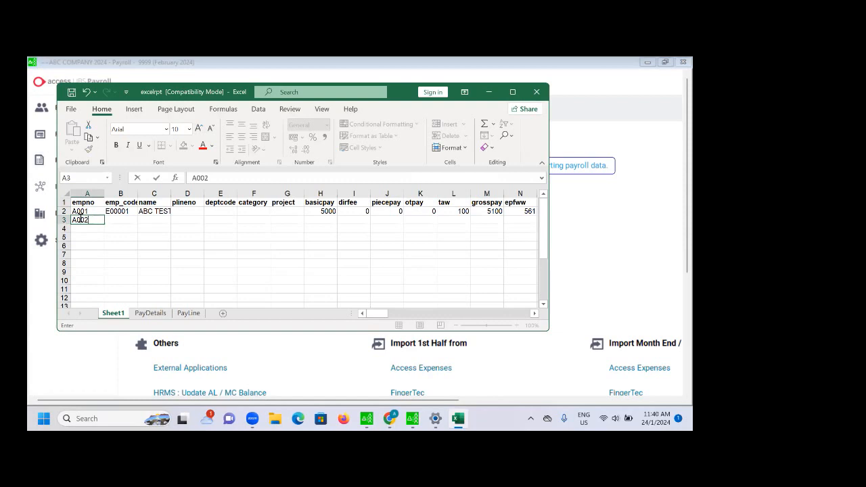
pyautogui.click(112, 220)
pyautogui.write('2')
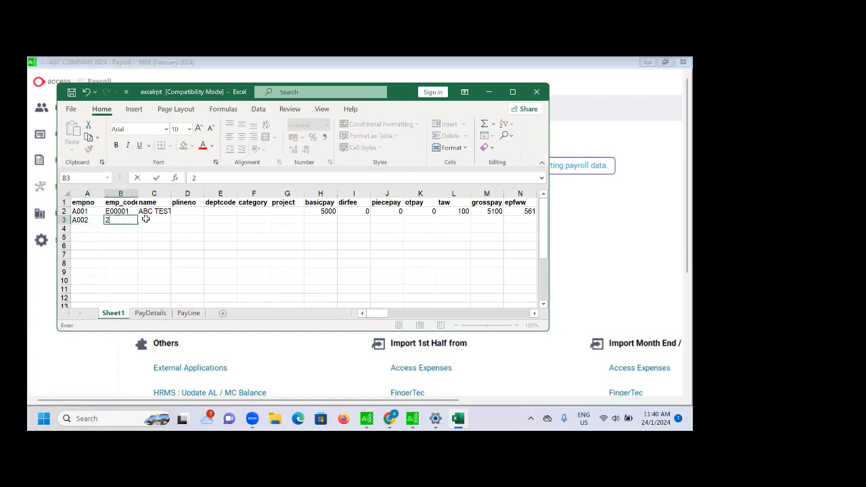
pyautogui.click(153, 219)
pyautogui.write('QW')
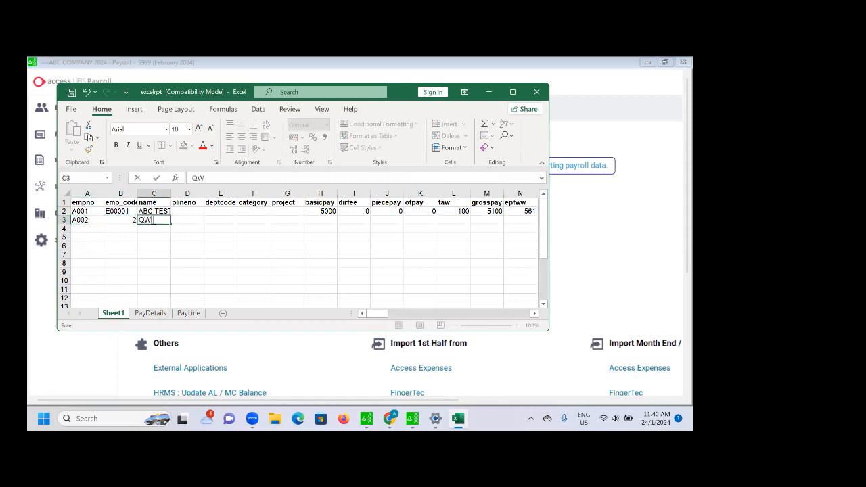
pyautogui.click(325, 220)
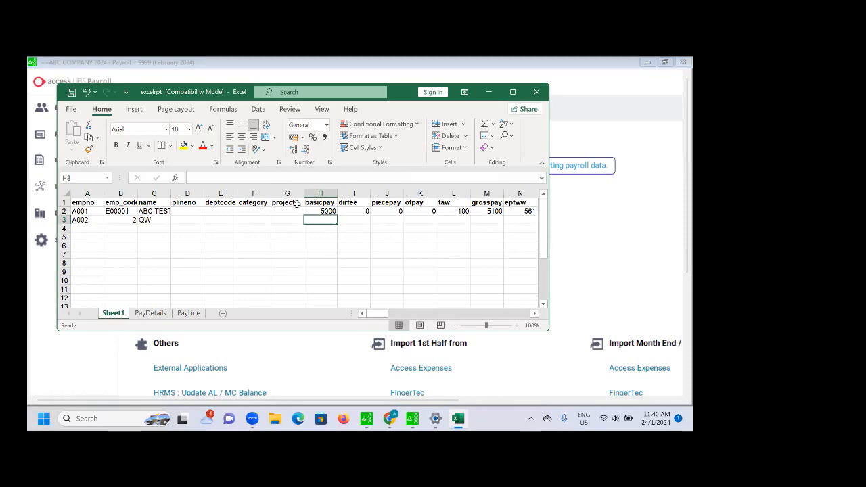
# Maximize and scroll across the workbook, then close it without saving.
pyautogui.click(512, 92)
pyautogui.moveTo(457, 393); pyautogui.dragTo(596, 383)
pyautogui.click(680, 64)
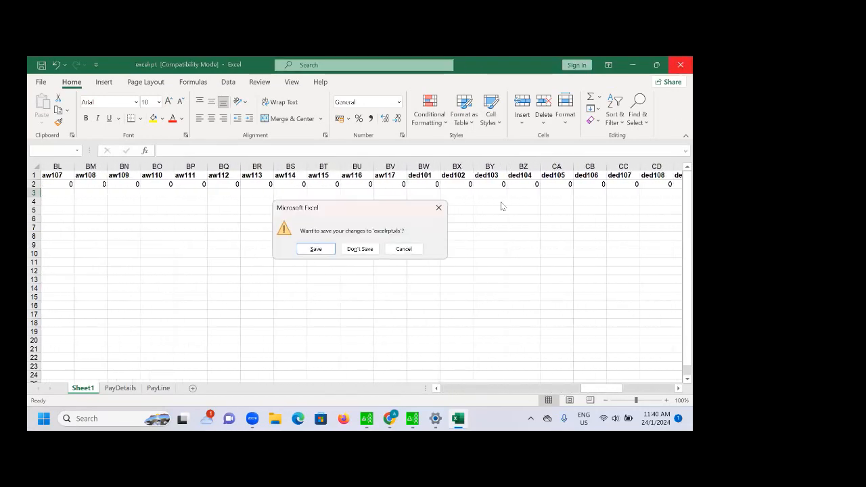
pyautogui.click(359, 249)
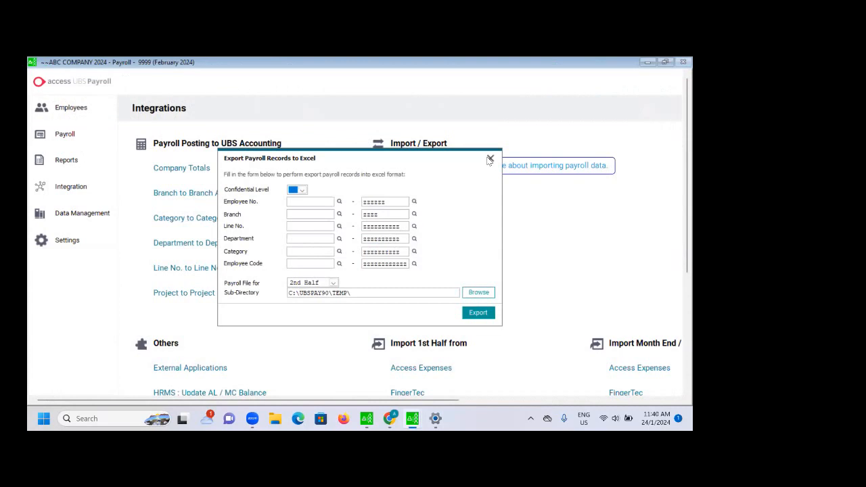
pyautogui.click(490, 159)
pyautogui.click(417, 192)
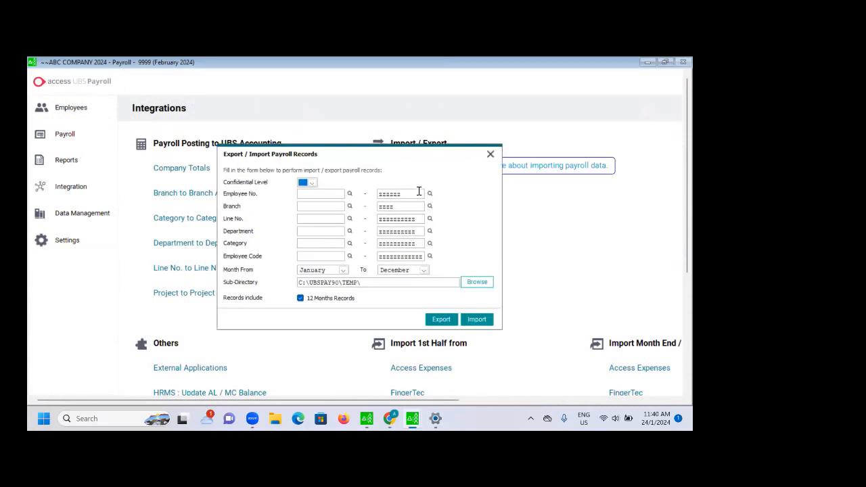
pyautogui.click(342, 280)
pyautogui.click(490, 155)
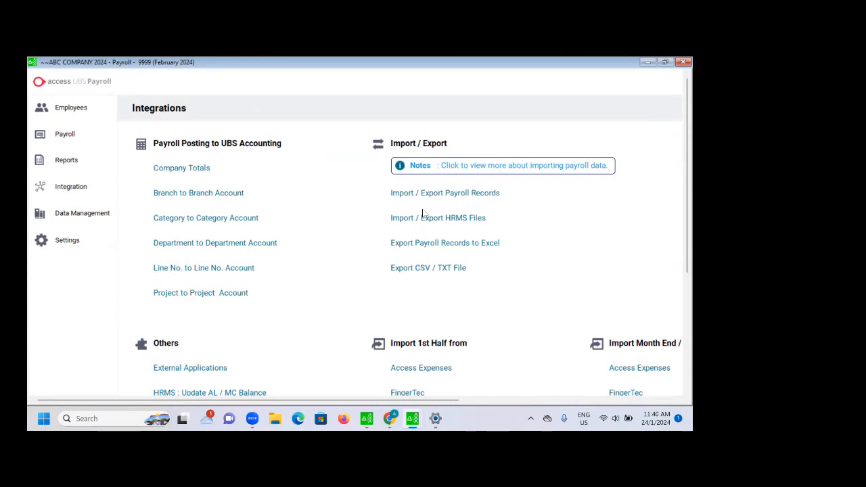
pyautogui.click(440, 195)
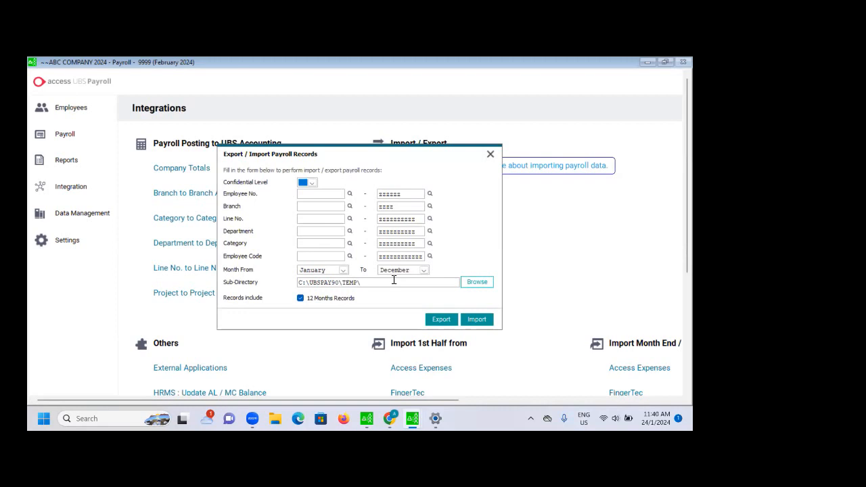
pyautogui.click(491, 155)
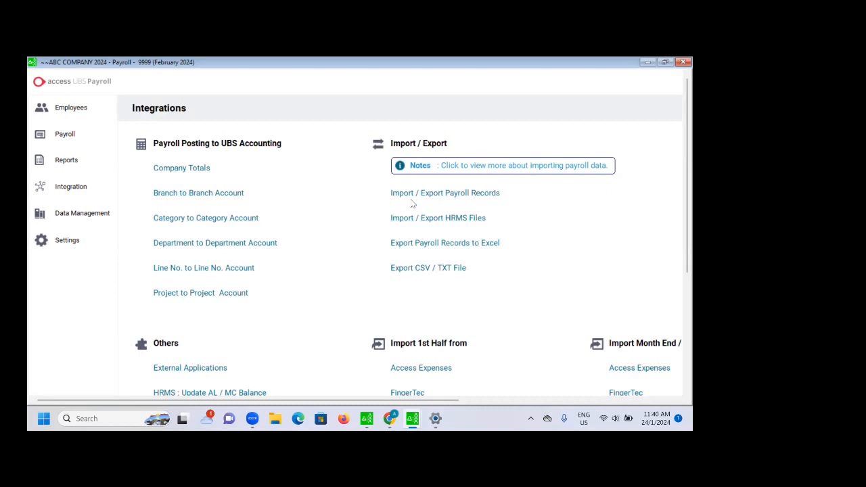
pyautogui.click(427, 269)
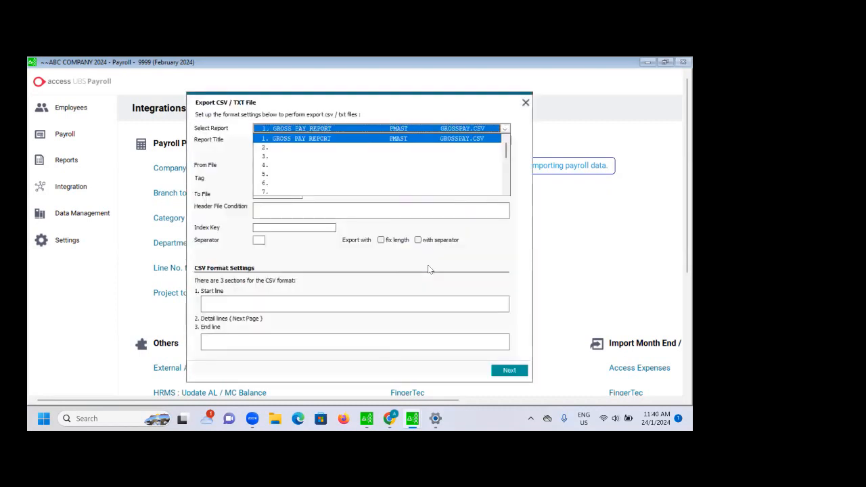
pyautogui.click(525, 103)
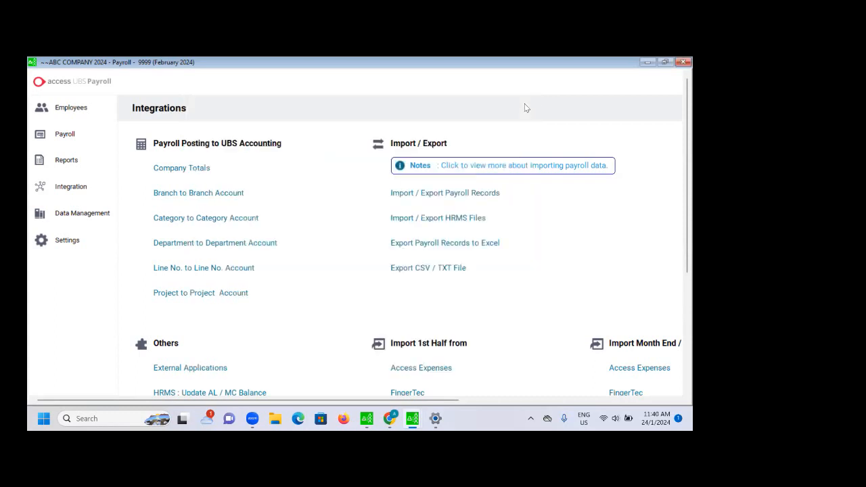
pyautogui.click(423, 245)
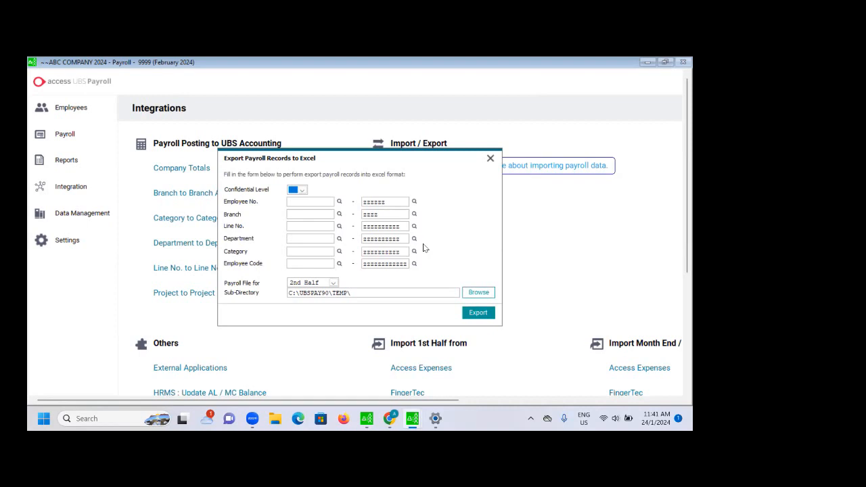
pyautogui.click(491, 159)
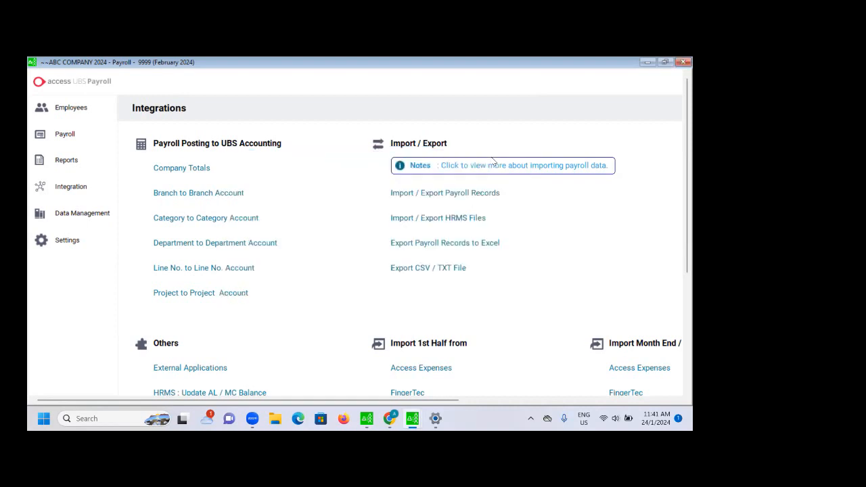
pyautogui.click(435, 196)
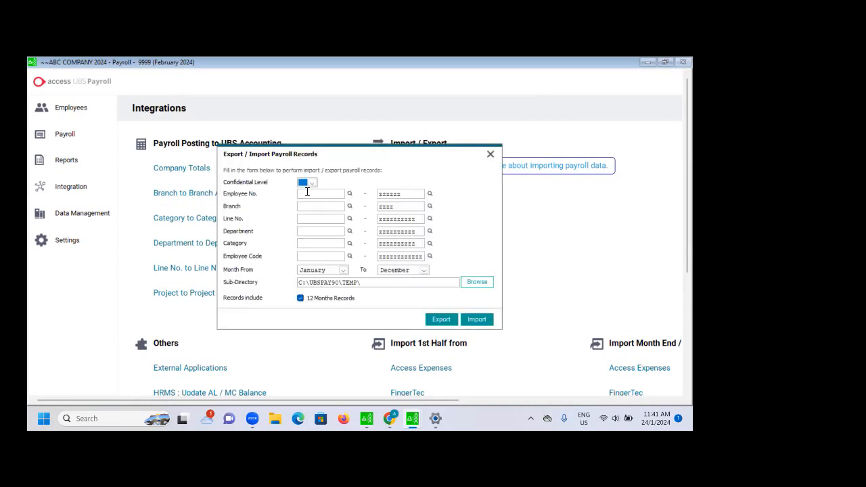
pyautogui.click(491, 156)
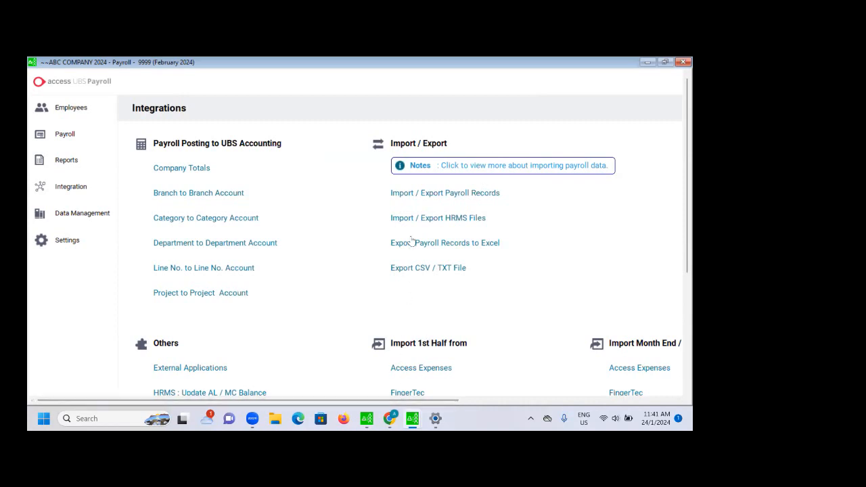
pyautogui.click(410, 194)
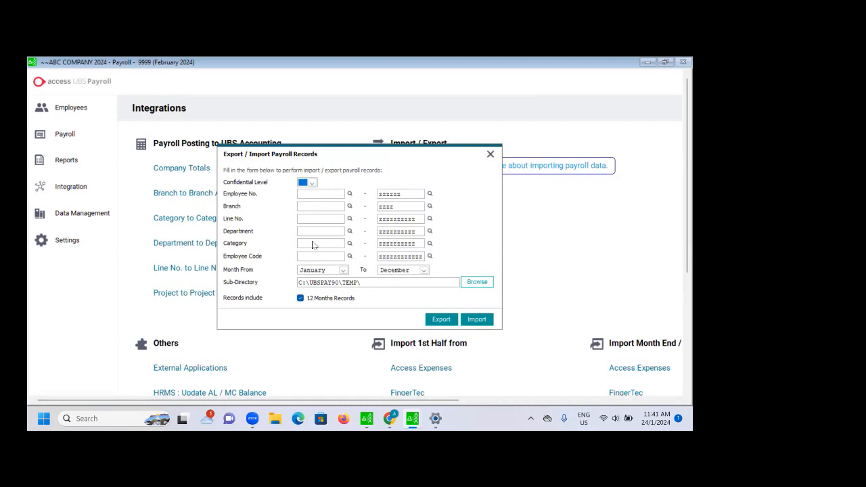
pyautogui.click(491, 155)
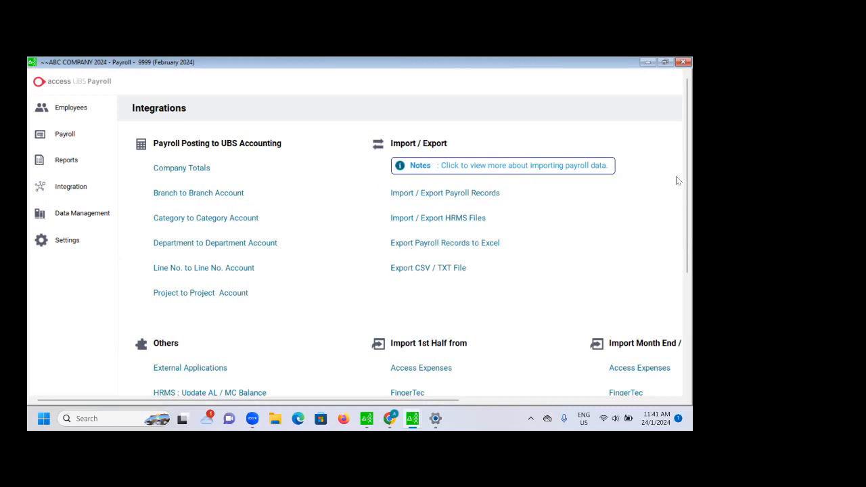
pyautogui.scroll(-1, 677, 181)
pyautogui.scroll(-1, 678, 219)
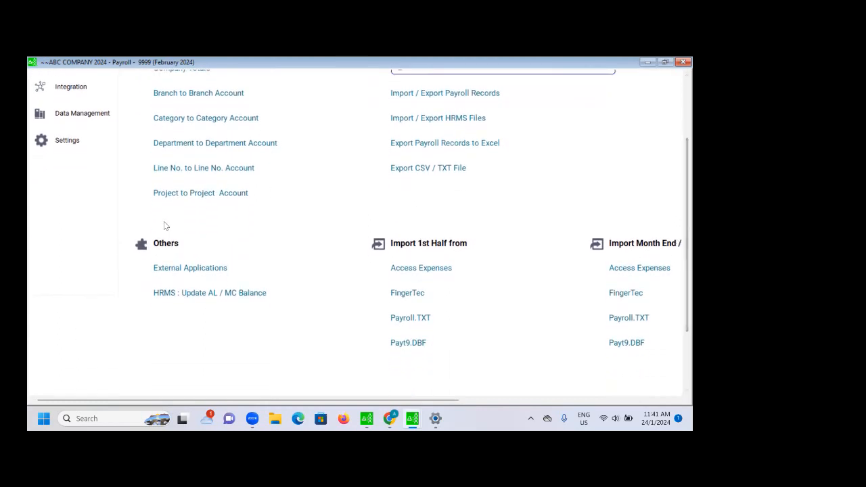
# Choose the A104 LHDN Audit File external application and run it.
pyautogui.click(176, 269)
pyautogui.click(257, 232)
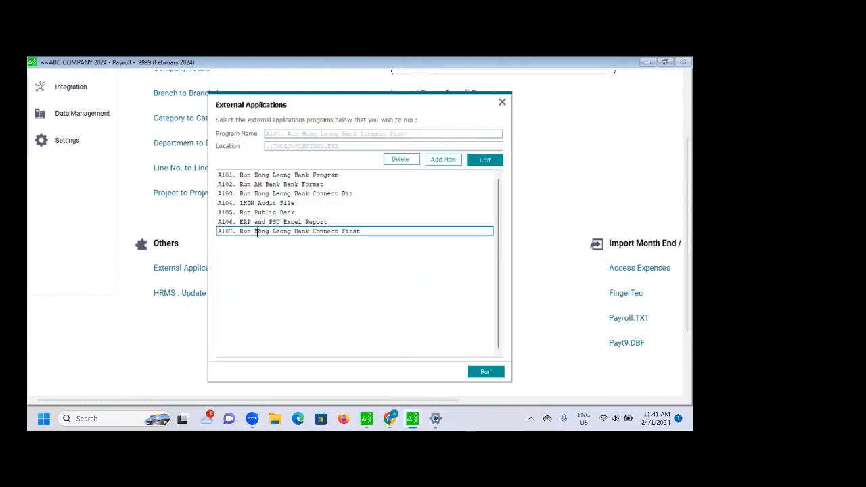
pyautogui.click(244, 222)
pyautogui.click(244, 203)
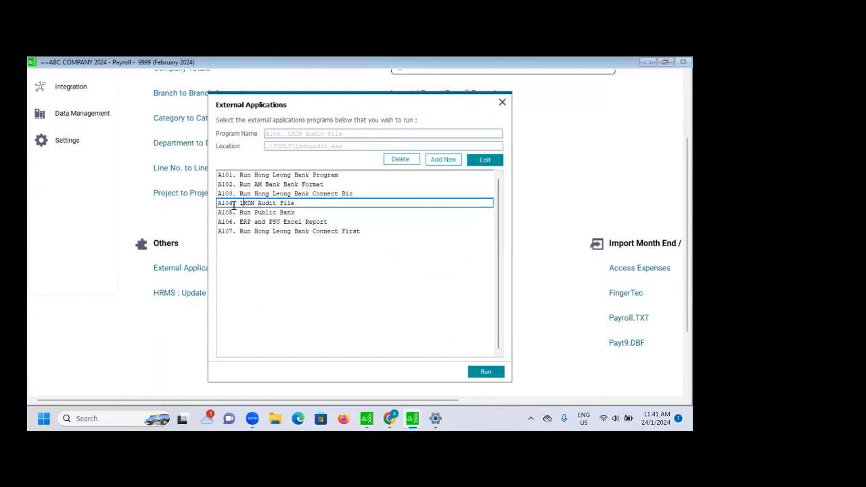
pyautogui.click(259, 204)
pyautogui.click(477, 373)
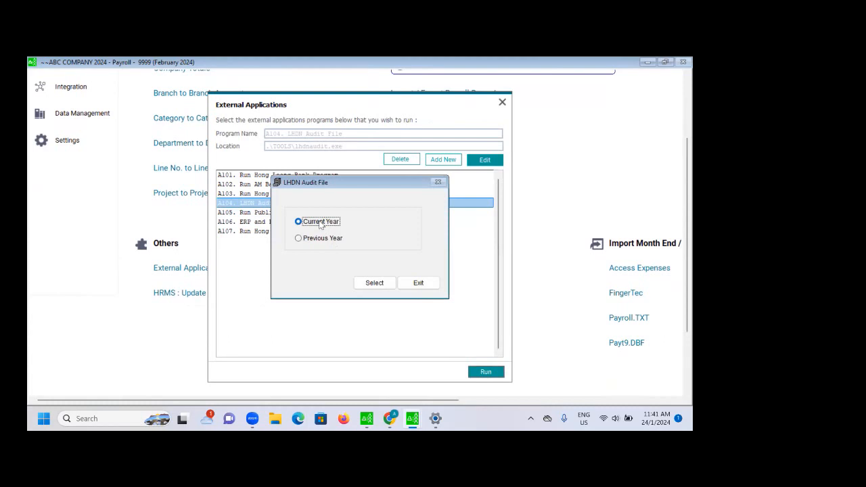
# Generate current-year Employee Master, Payroll Register and Chart of Account for Payroll audit files.
pyautogui.click(374, 282)
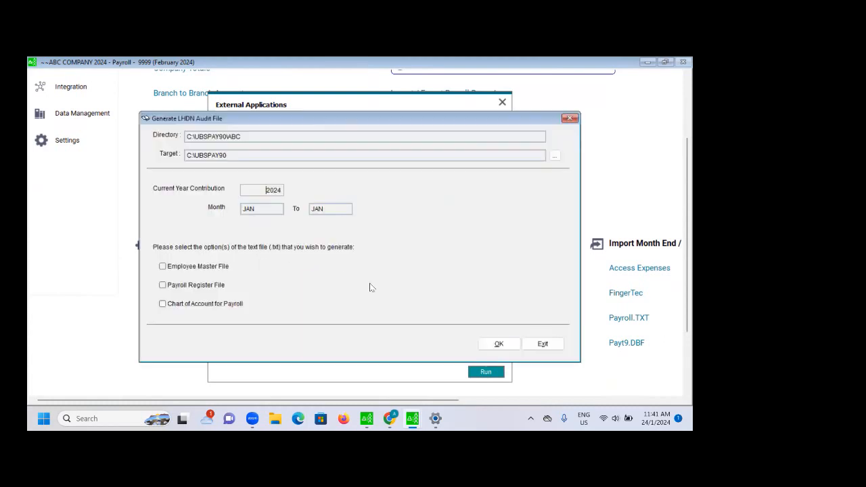
pyautogui.click(203, 270)
pyautogui.click(189, 288)
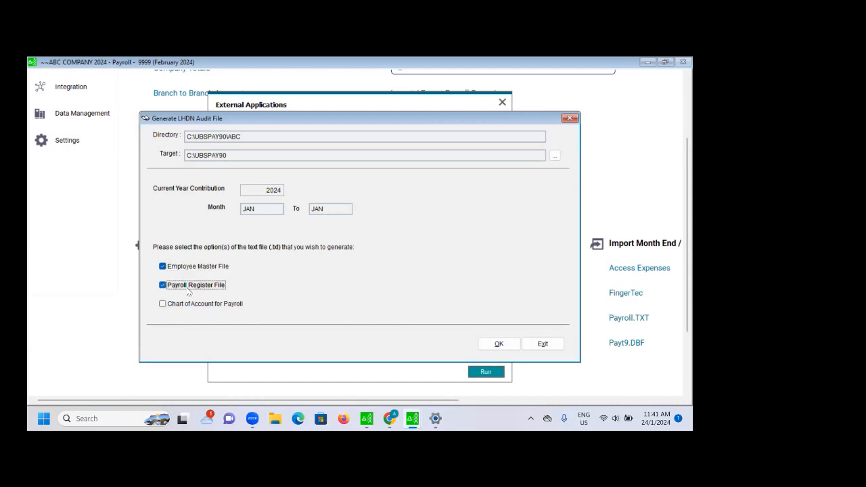
pyautogui.click(190, 306)
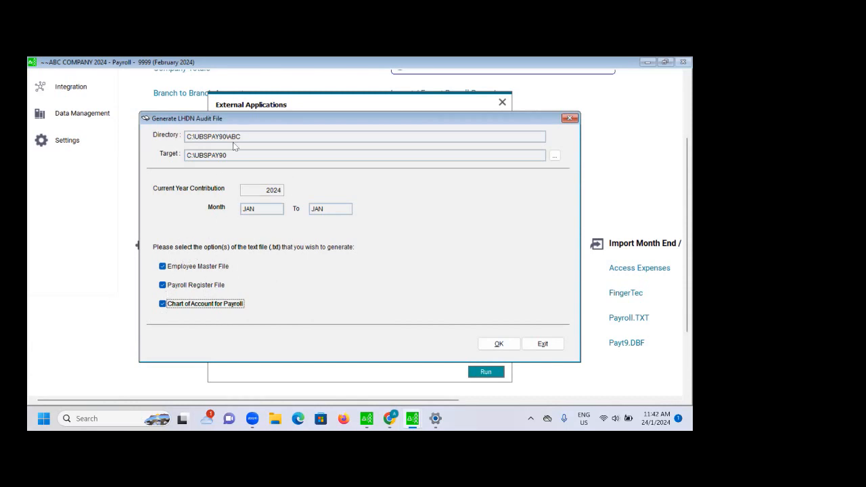
pyautogui.click(496, 343)
pyautogui.click(384, 271)
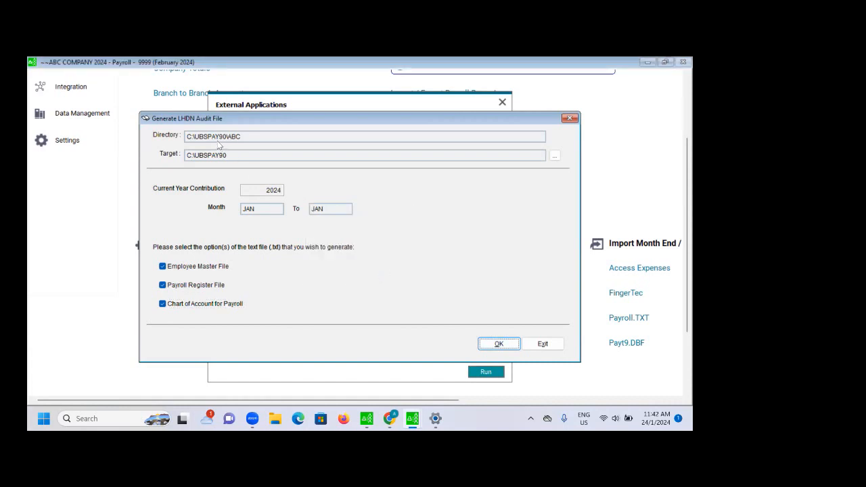
pyautogui.click(274, 419)
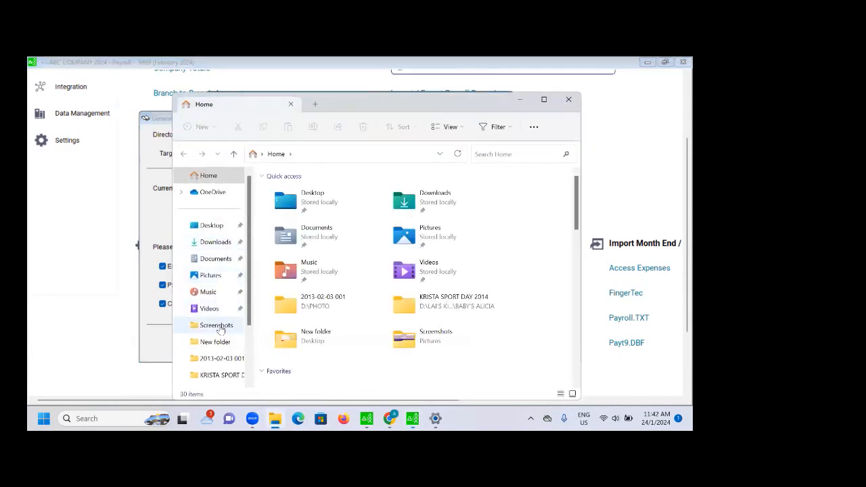
# Open the CHART audit text file from C:\UBSPAY90 in Notepad, then open the PAYROLL file.
pyautogui.scroll(-2, 249, 305)
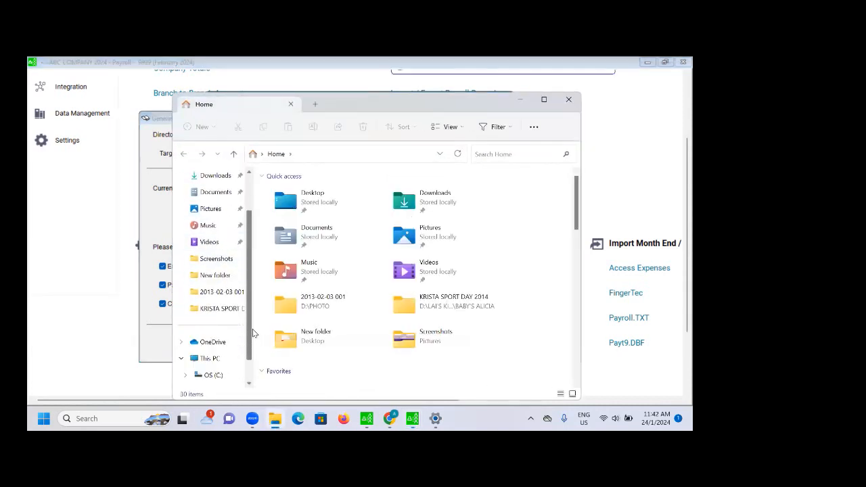
pyautogui.click(219, 358)
pyautogui.doubleClick(298, 194)
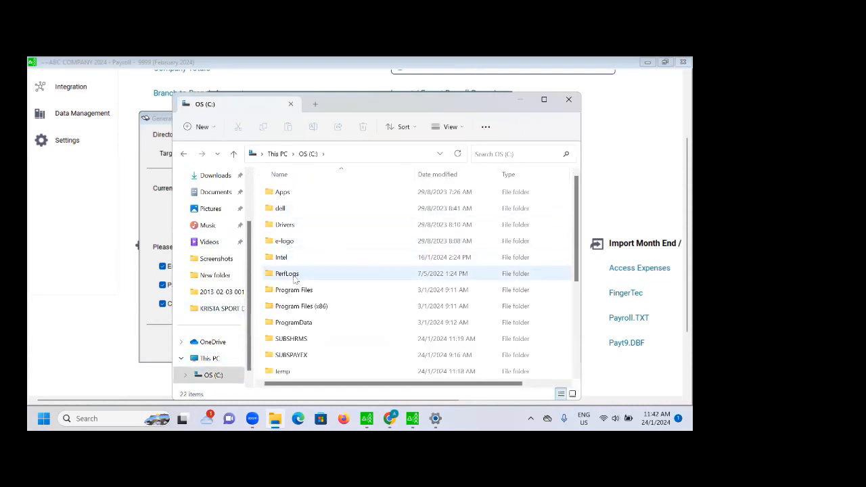
pyautogui.moveTo(575, 241); pyautogui.dragTo(579, 283)
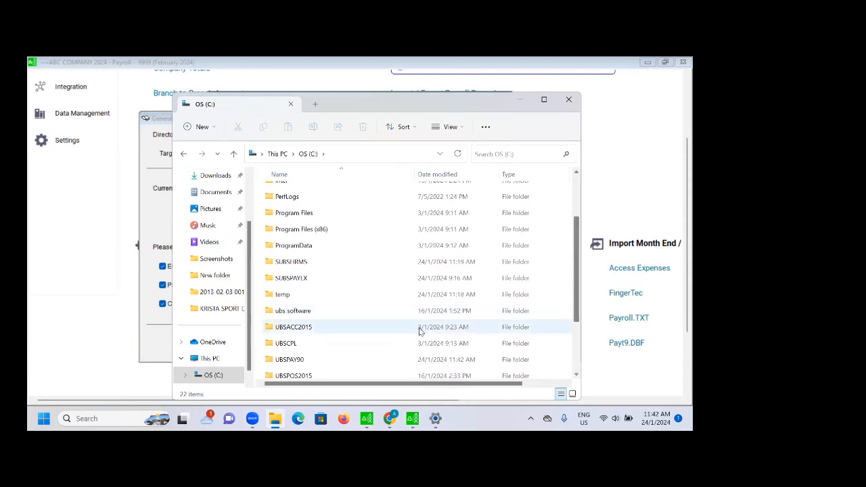
pyautogui.doubleClick(355, 360)
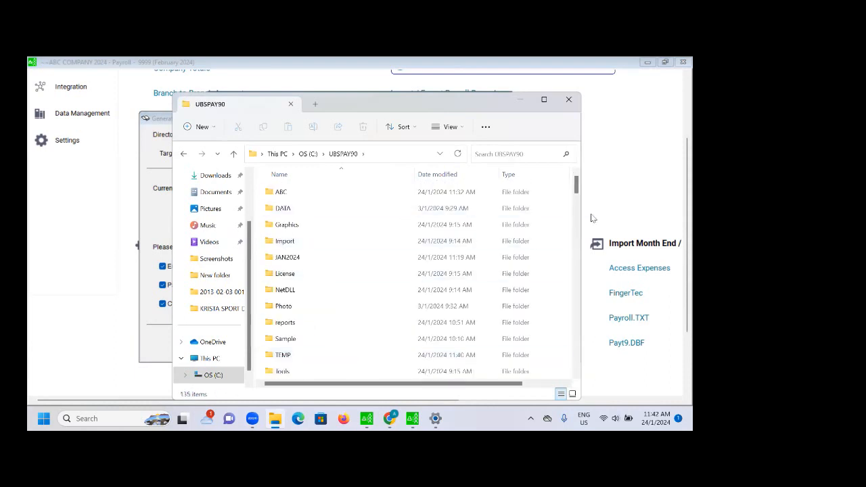
pyautogui.moveTo(576, 187); pyautogui.dragTo(576, 204)
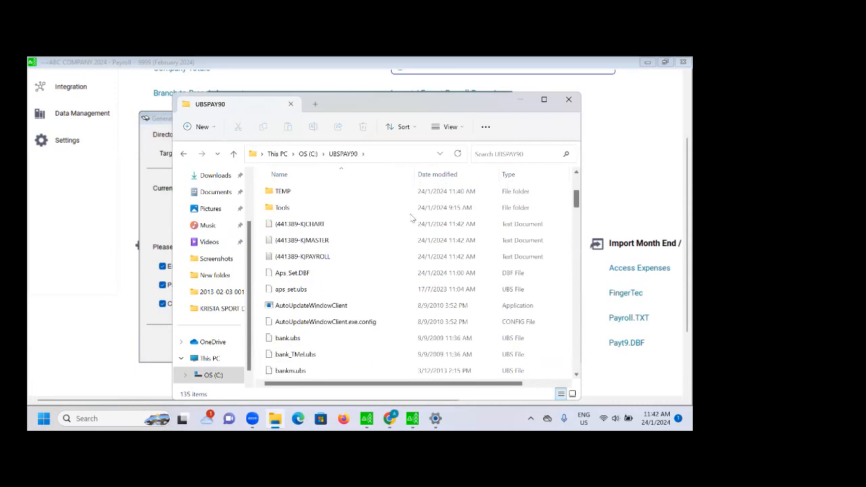
pyautogui.doubleClick(308, 225)
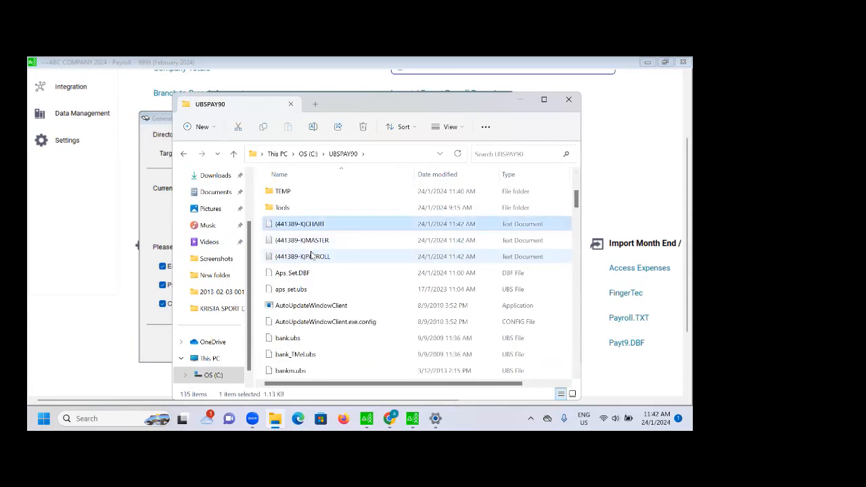
pyautogui.click(551, 103)
pyautogui.doubleClick(313, 256)
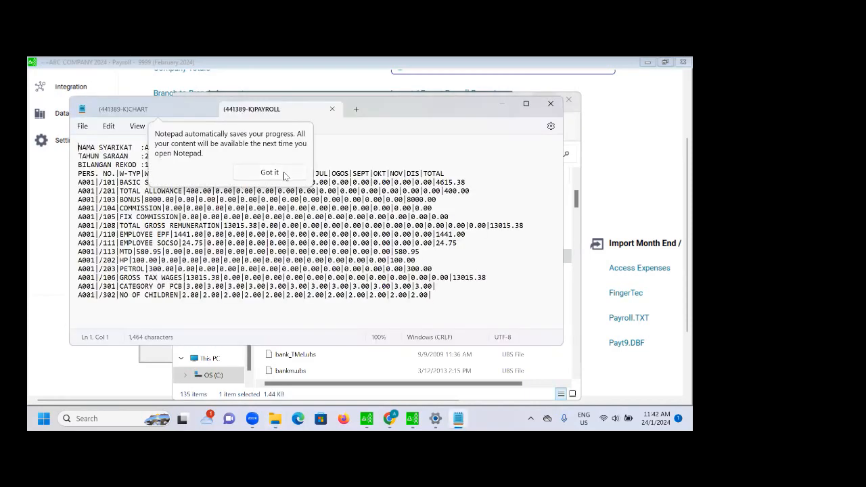
# Dismiss the Notepad tip and select employee A001's wage lines through GROSS TAX WAGES.
pyautogui.click(283, 172)
pyautogui.moveTo(180, 180); pyautogui.dragTo(450, 289)
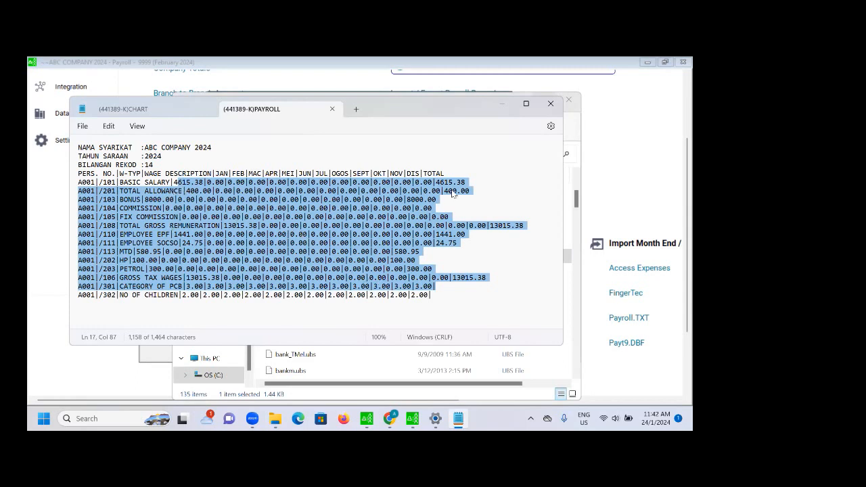
# Close the PAYROLL text file and open the MASTER audit text file from UBSPAY90 in Notepad.
pyautogui.click(550, 105)
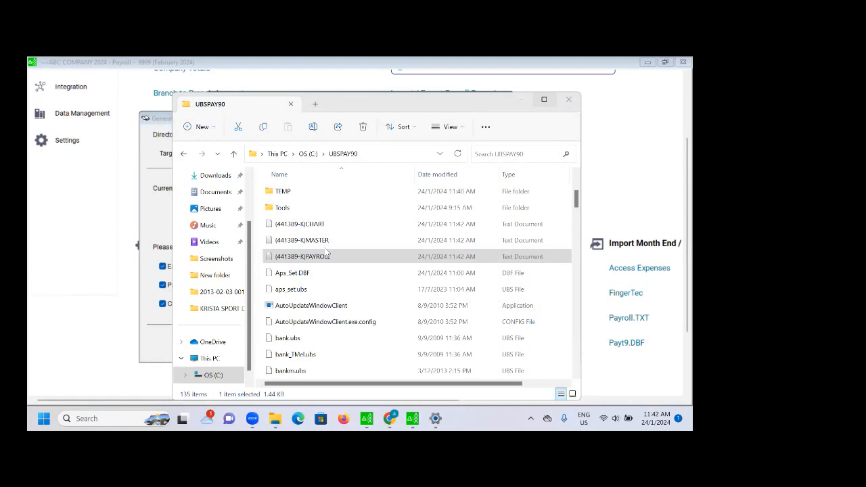
pyautogui.click(319, 247)
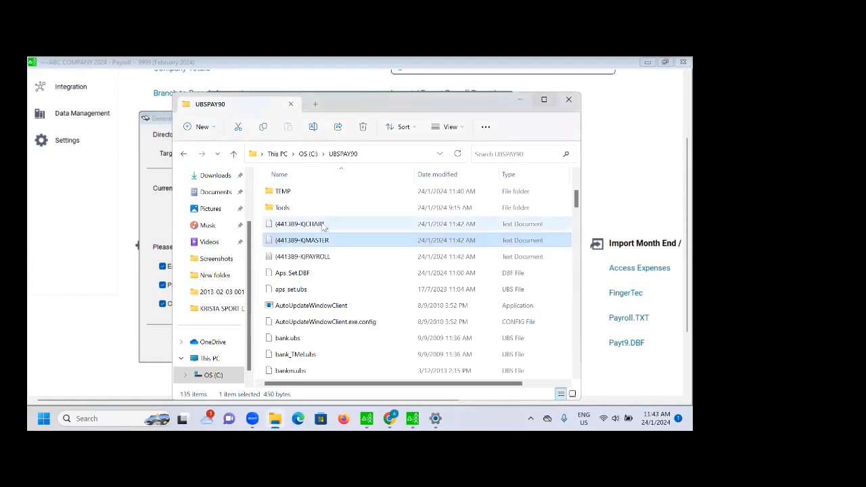
pyautogui.doubleClick(322, 241)
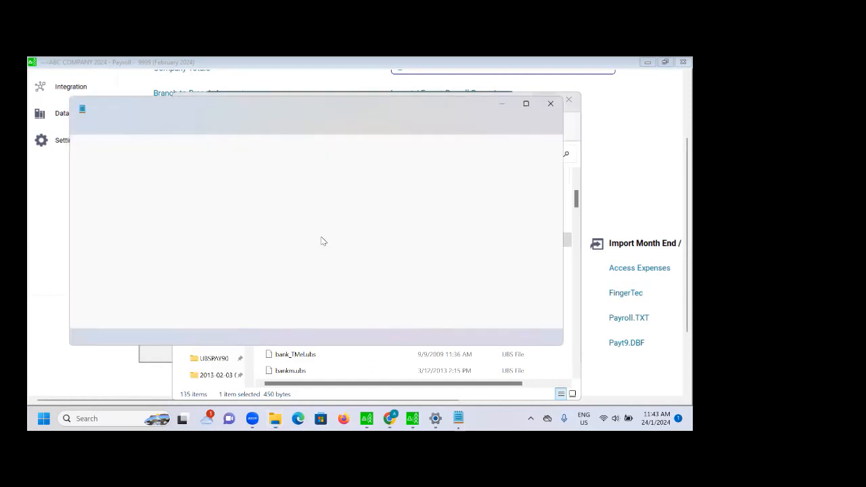
# Close the MASTER file, the UBSPAY90 folder and the LHDN Audit File dialogs.
pyautogui.click(551, 104)
pyautogui.click(576, 101)
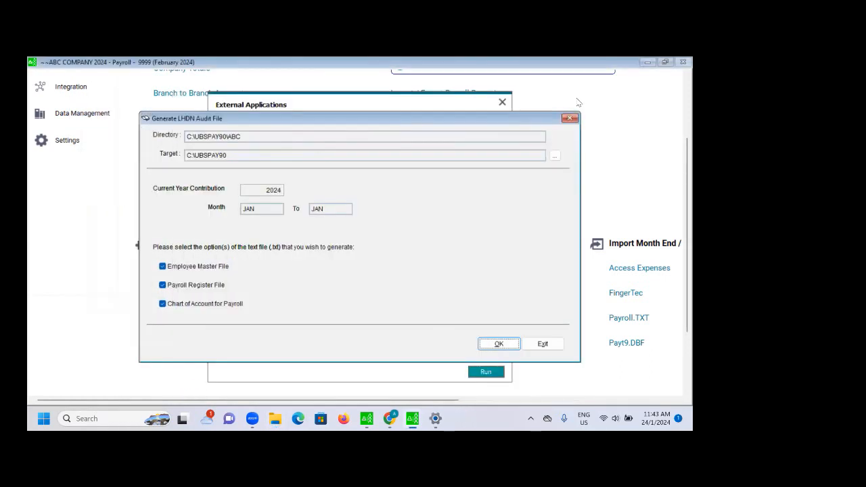
pyautogui.click(543, 343)
pyautogui.click(410, 284)
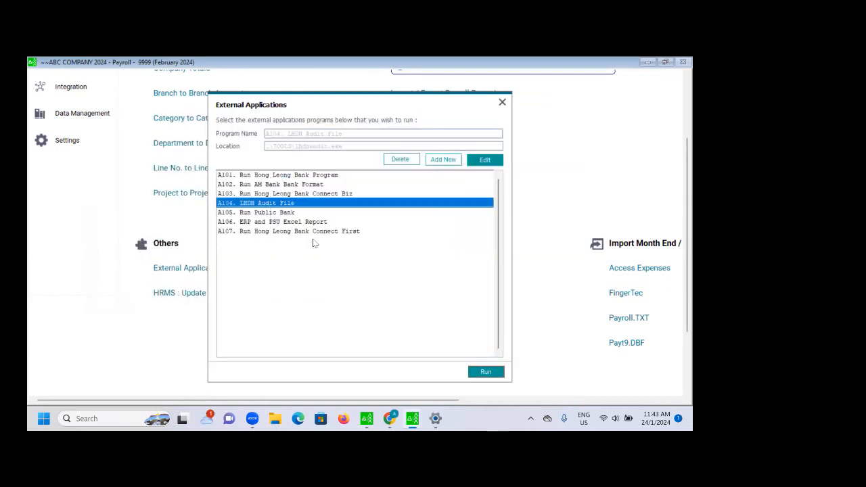
# Run Hong Leong Bank Connect Biz, check its Payroll, EPF, SOCSO and LHDN formats, then cancel.
pyautogui.click(277, 195)
pyautogui.click(269, 186)
pyautogui.click(268, 177)
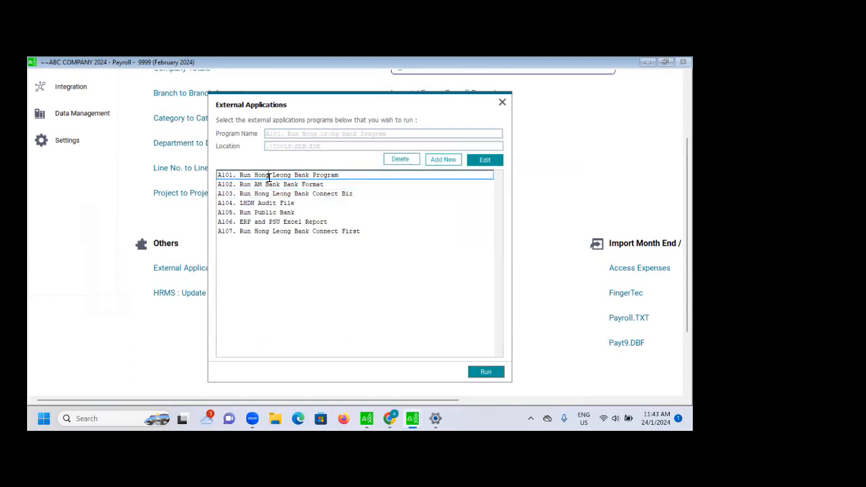
pyautogui.click(259, 184)
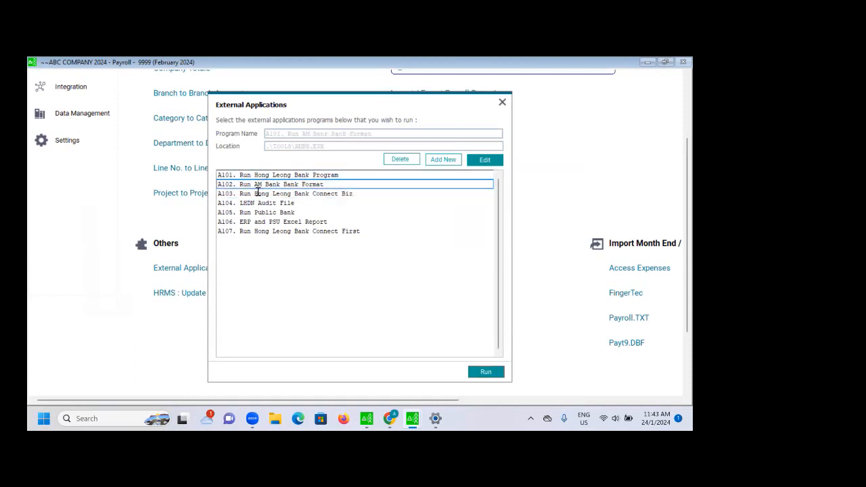
pyautogui.doubleClick(258, 194)
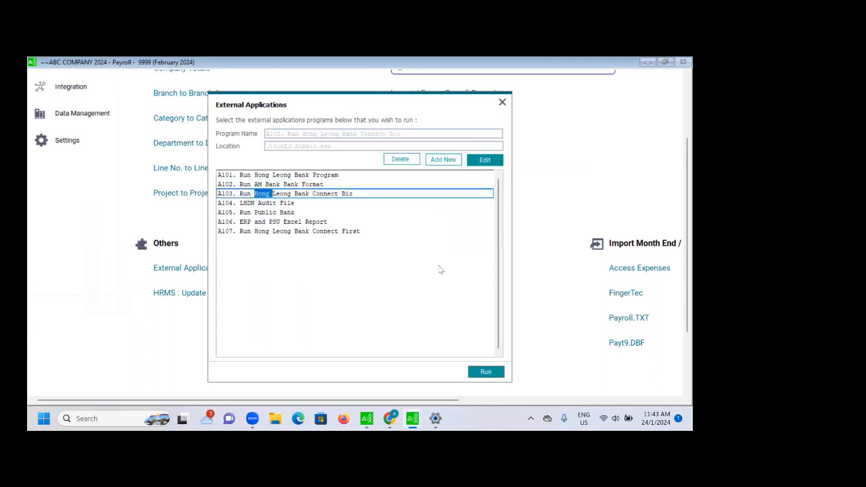
pyautogui.click(485, 372)
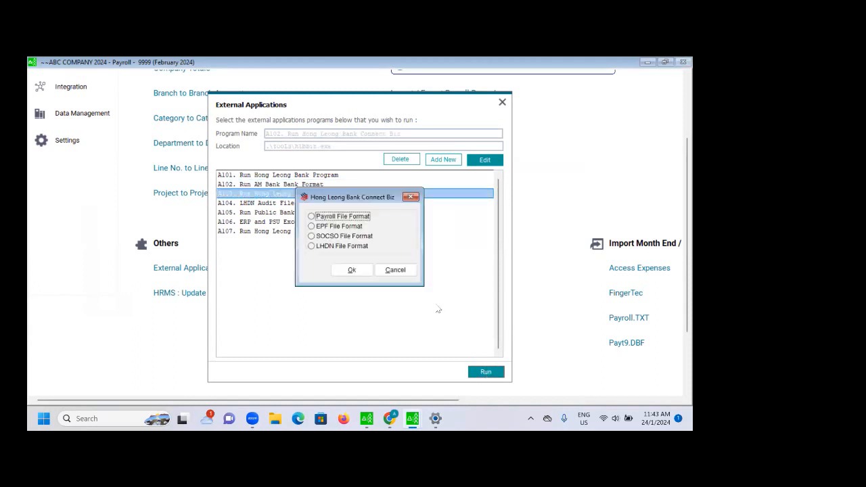
pyautogui.click(311, 216)
pyautogui.click(312, 226)
pyautogui.click(312, 235)
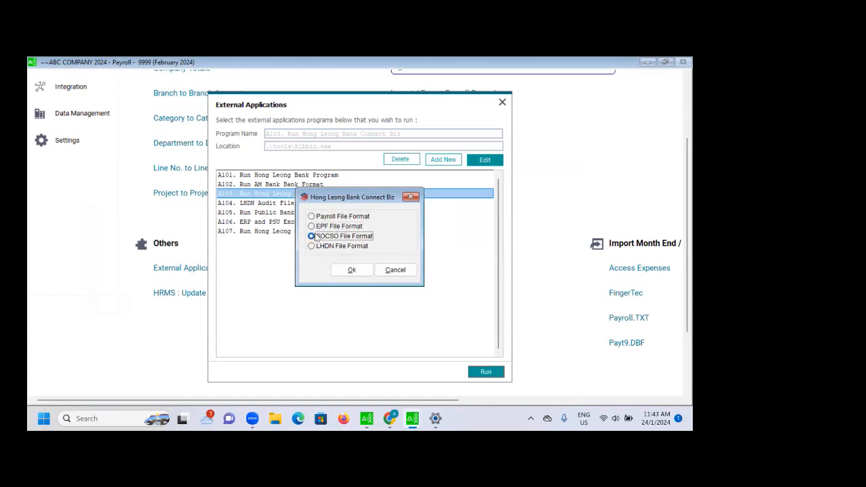
pyautogui.click(318, 247)
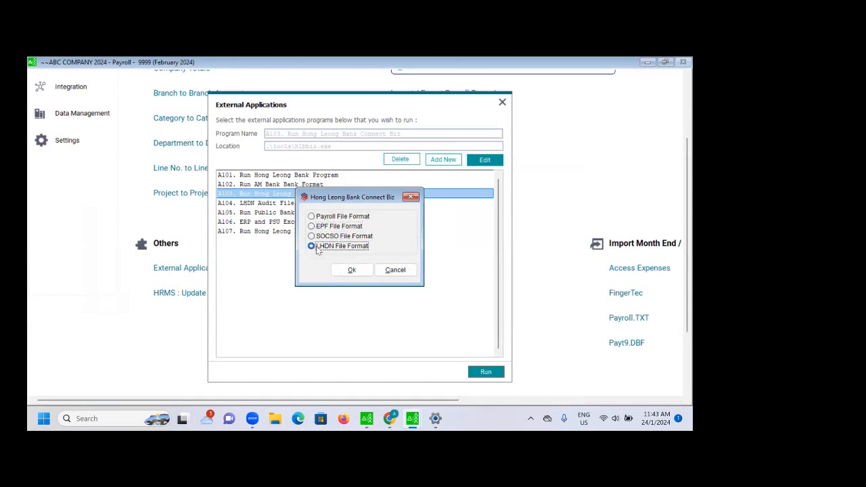
pyautogui.click(395, 270)
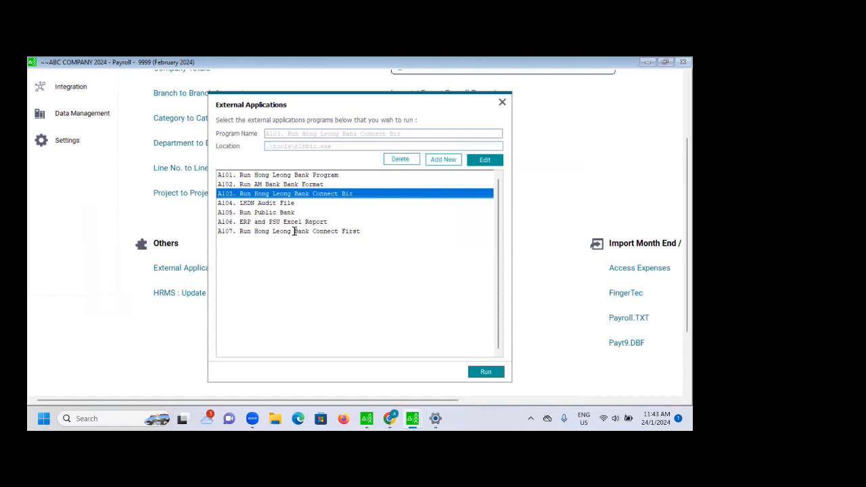
# Try the Public Bank and Hong Leong Bank Connect First entries, then close External Applications.
pyautogui.click(267, 213)
pyautogui.click(269, 231)
pyautogui.doubleClick(266, 231)
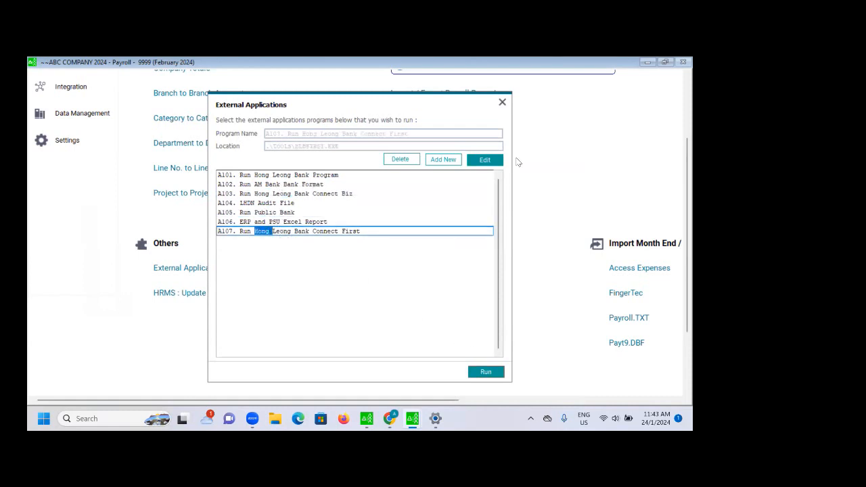
pyautogui.click(502, 103)
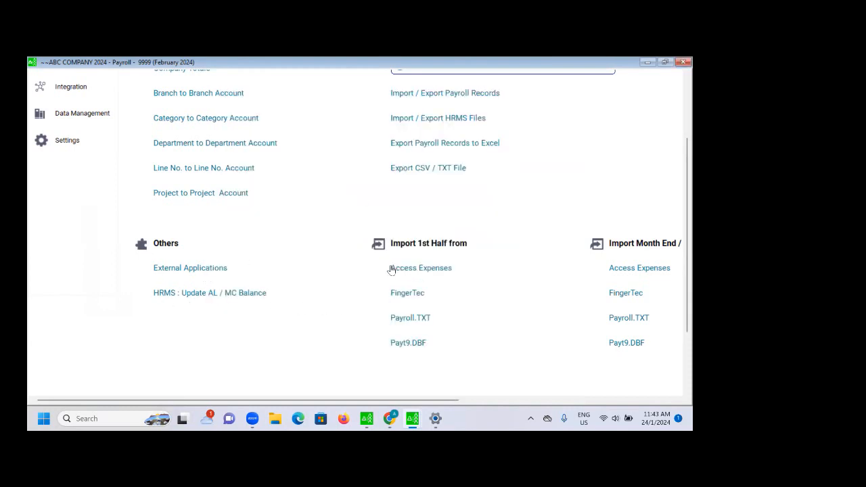
# Browse the Employees, Payroll and Reports pages in the sidebar.
pyautogui.scroll(-1, 677, 255)
pyautogui.scroll(-1, 677, 271)
pyautogui.scroll(3, 676, 305)
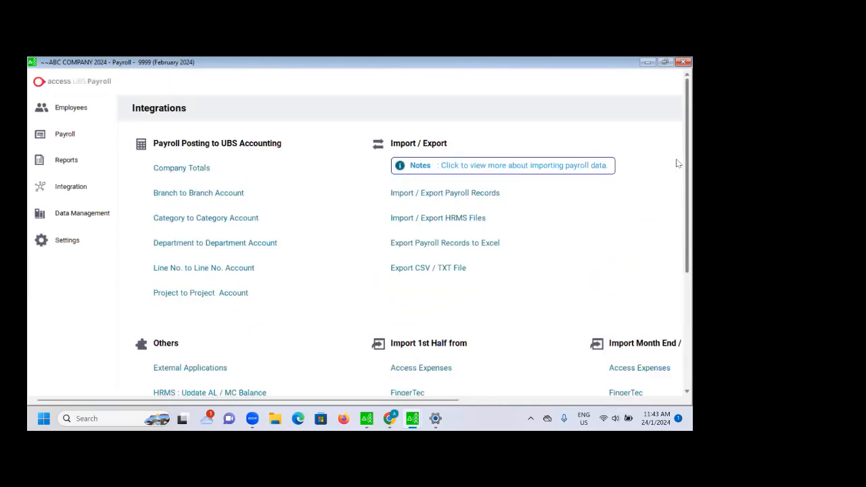
pyautogui.click(72, 111)
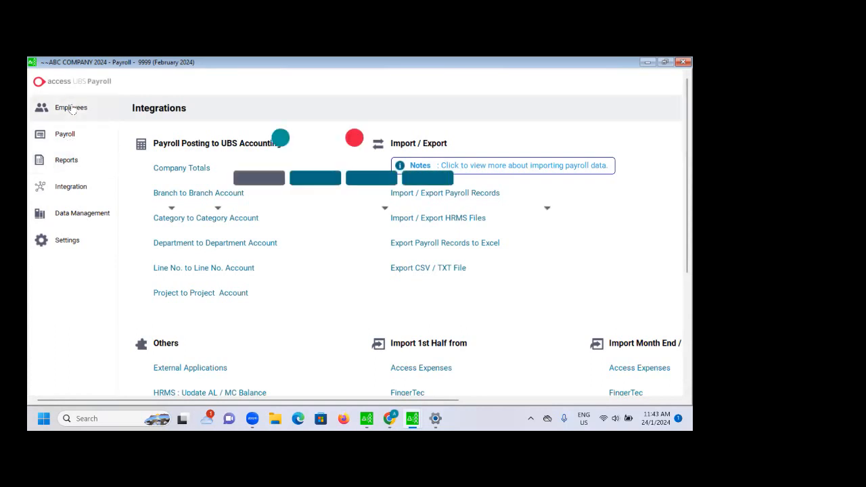
pyautogui.click(71, 135)
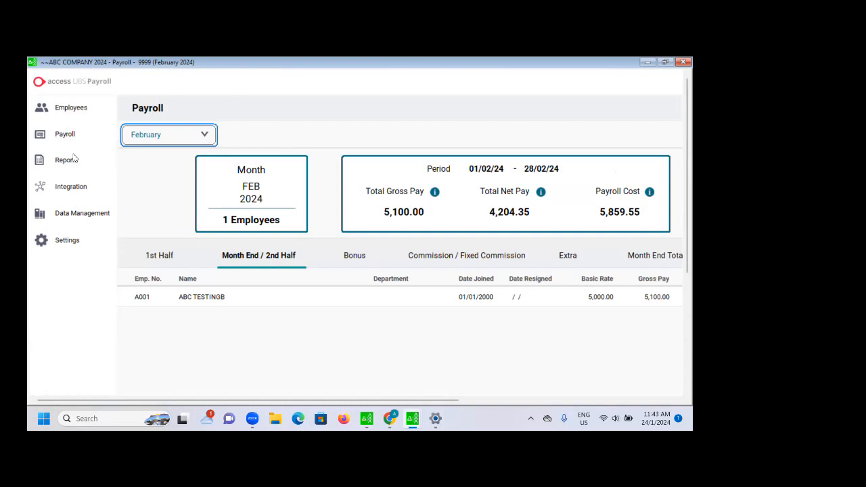
pyautogui.click(71, 160)
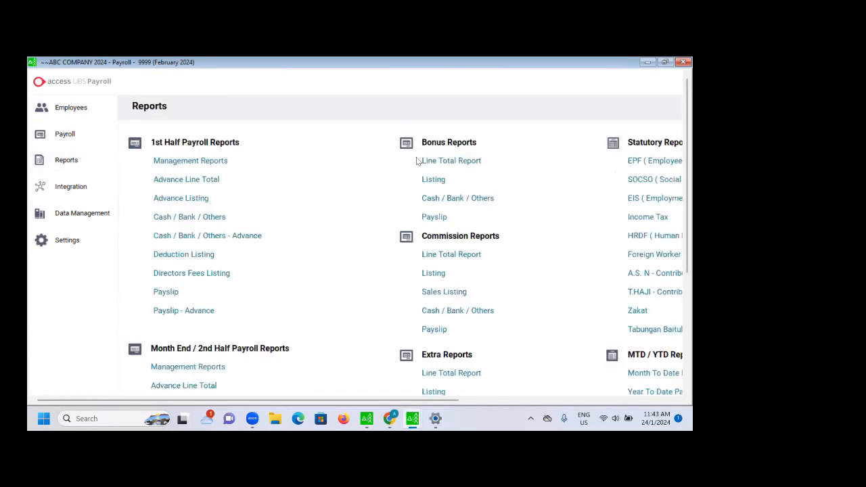
pyautogui.click(84, 134)
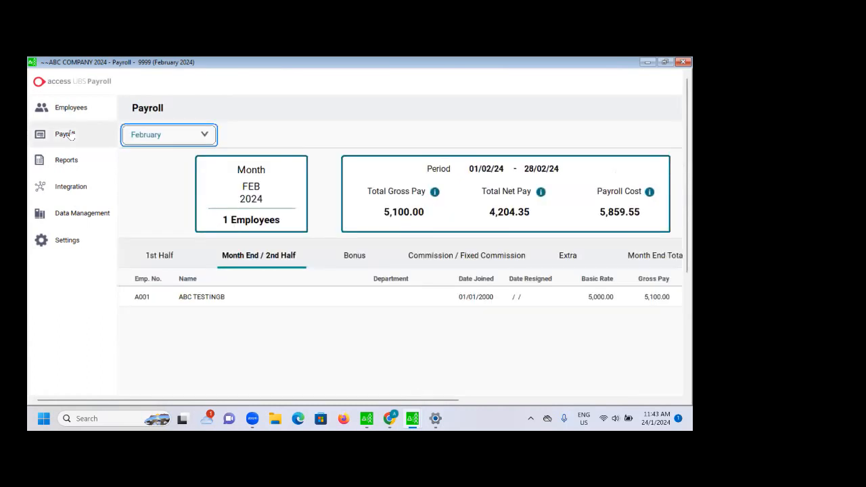
# Open and close EPF Reports, then show February 2024 payroll: gross 5,100.00, net 4,204.35.
pyautogui.click(65, 171)
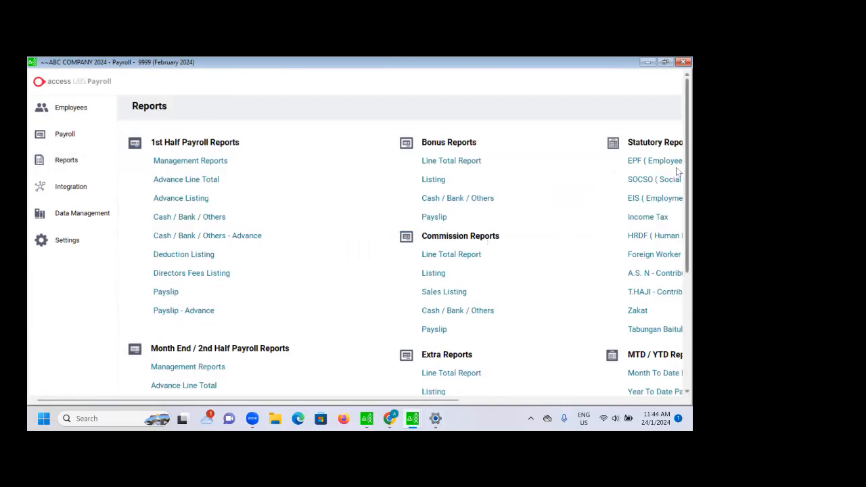
pyautogui.scroll(-3, 677, 171)
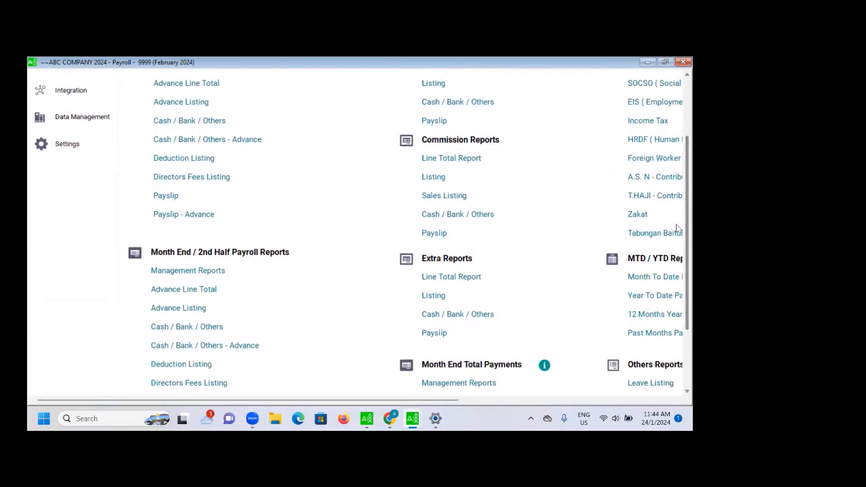
pyautogui.moveTo(451, 400); pyautogui.dragTo(554, 384)
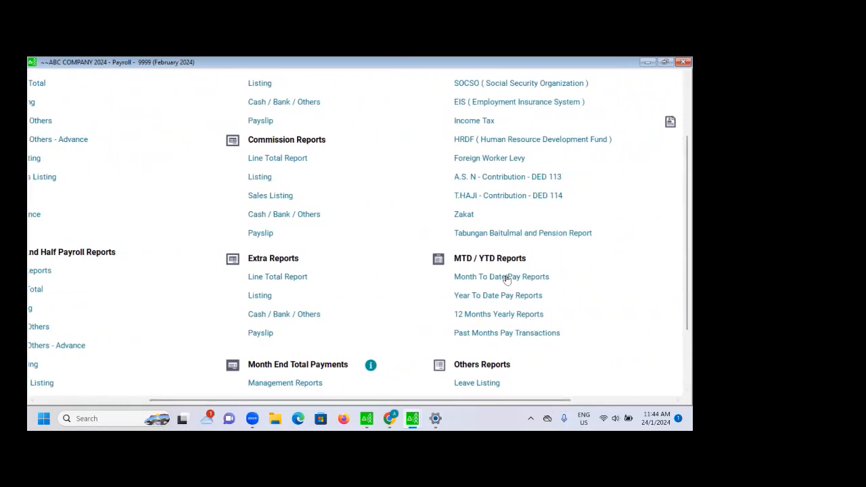
pyautogui.scroll(2, 676, 236)
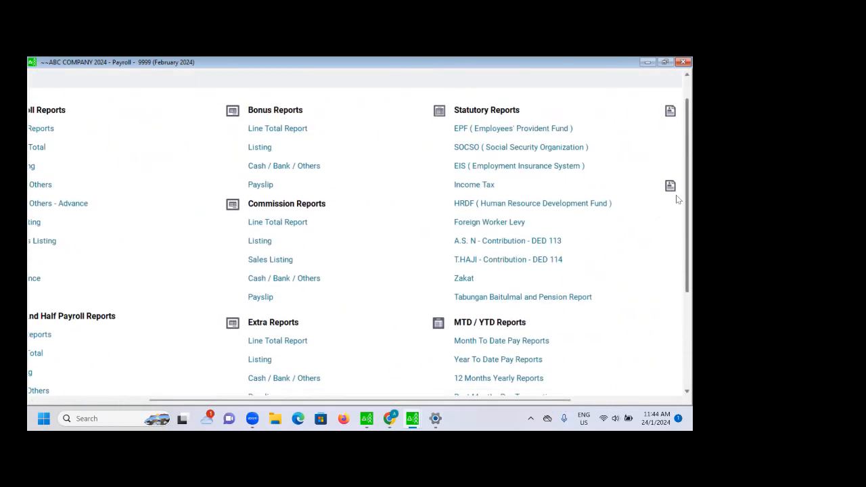
pyautogui.click(559, 136)
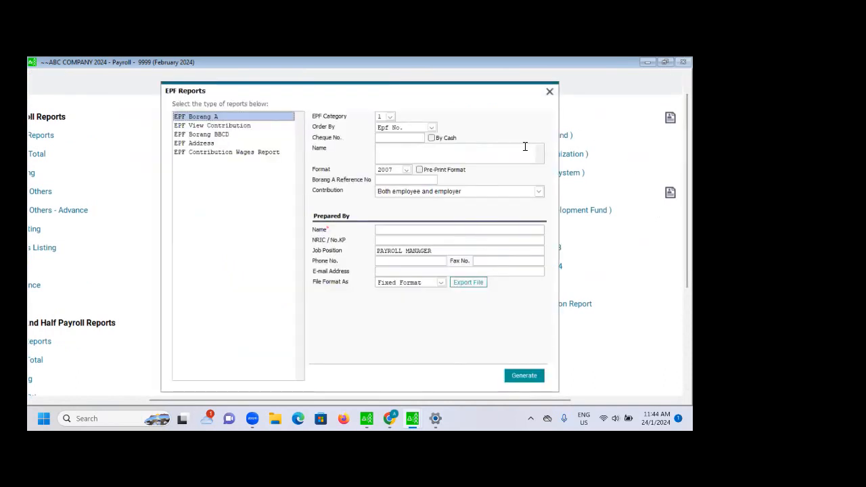
pyautogui.click(549, 92)
pyautogui.scroll(-1, 676, 138)
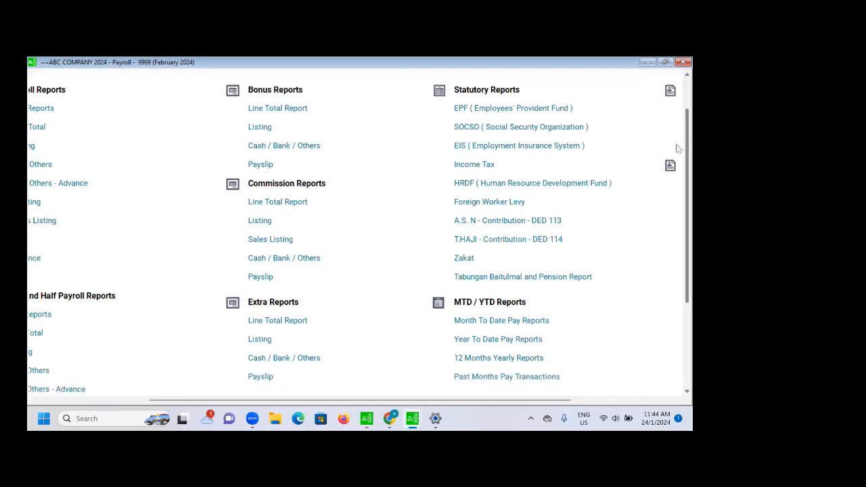
pyautogui.scroll(1, 676, 135)
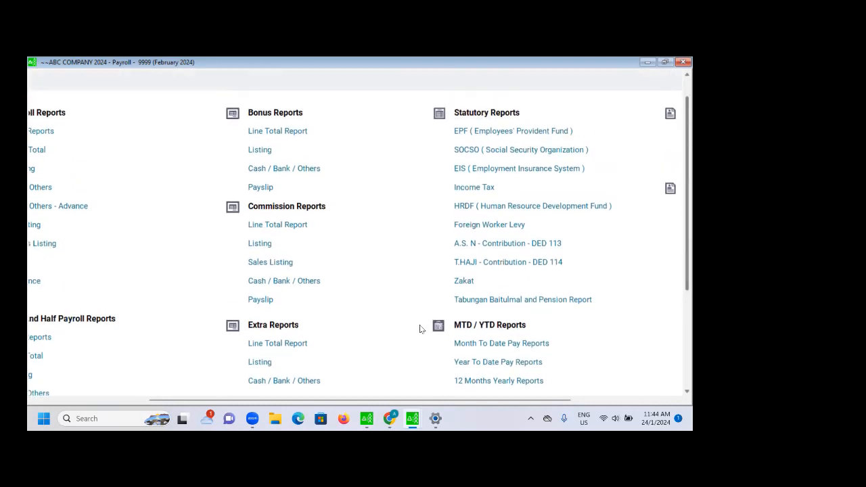
pyautogui.click(134, 400)
pyautogui.click(65, 106)
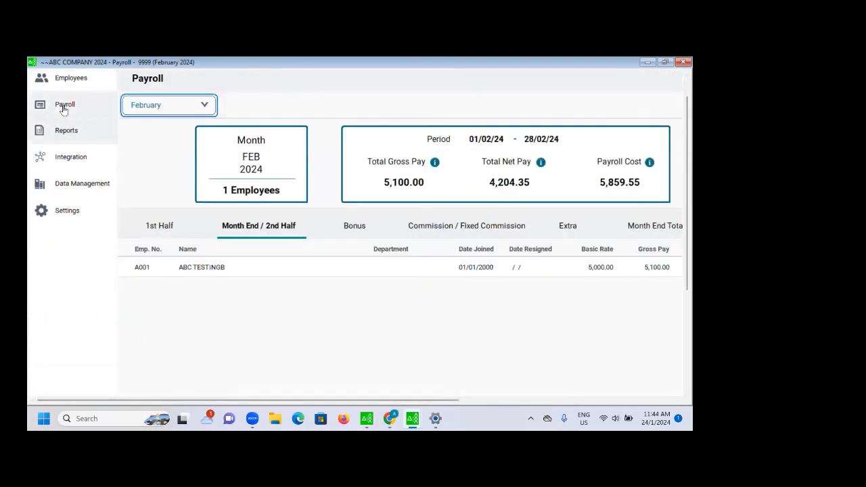
# Start the 2nd Half Bank Files generator, using APS file MBBAPS for Malayan Banking Berhad.
pyautogui.moveTo(441, 401); pyautogui.dragTo(668, 381)
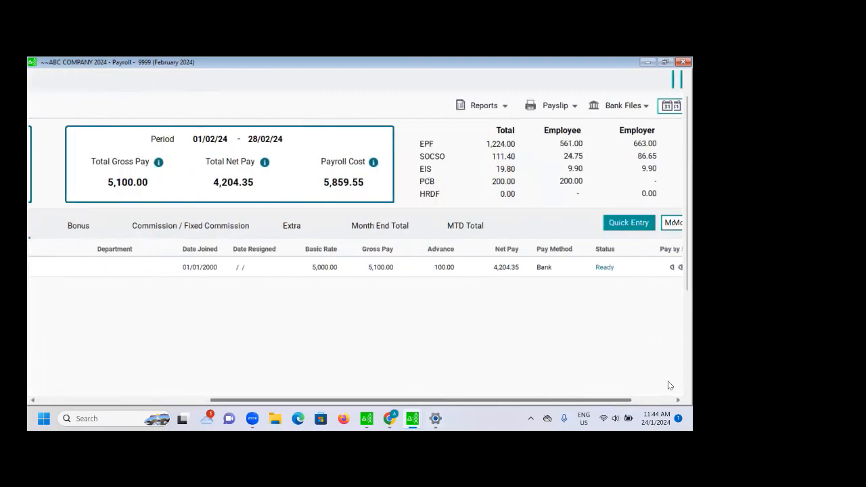
pyautogui.click(436, 107)
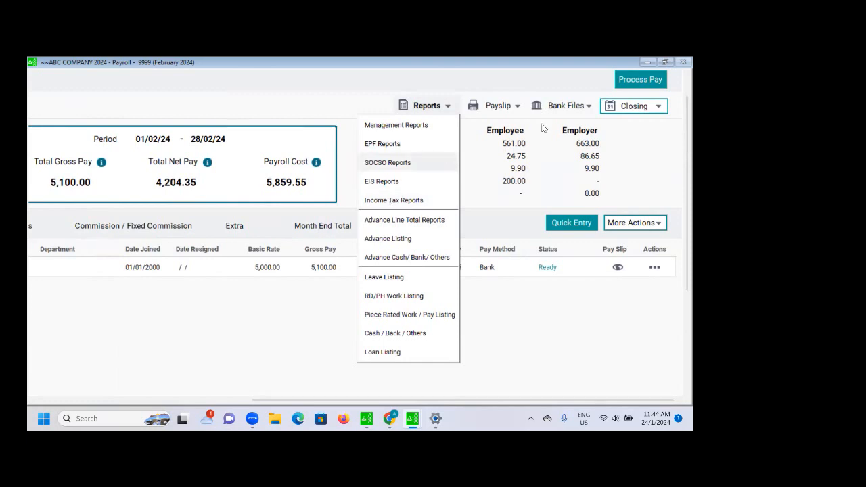
pyautogui.click(568, 108)
pyautogui.click(552, 131)
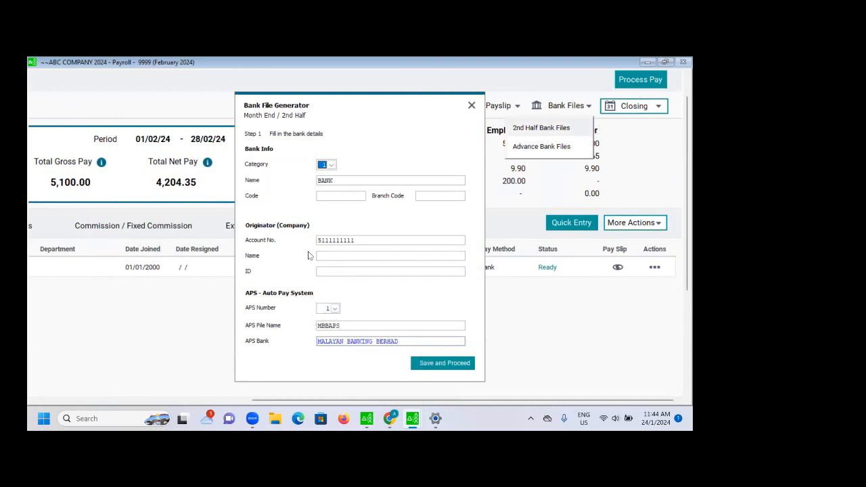
# Save the bank details and generate the month-end bank files into the selected folder.
pyautogui.click(432, 365)
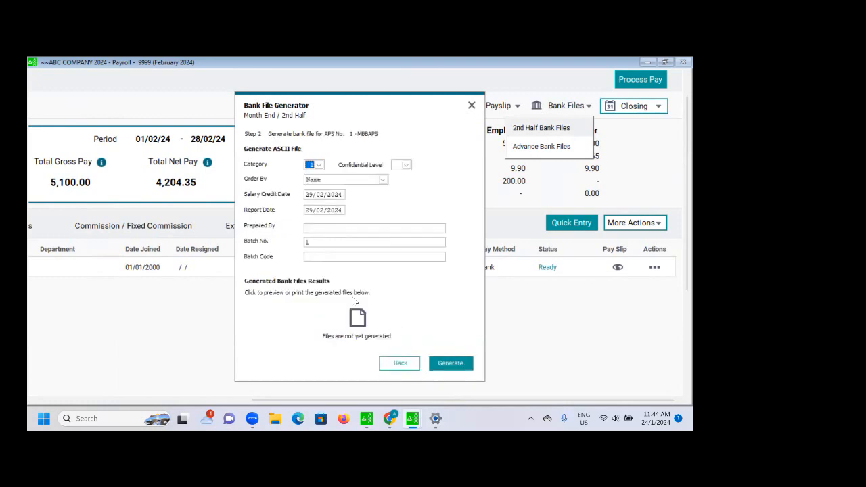
pyautogui.click(450, 362)
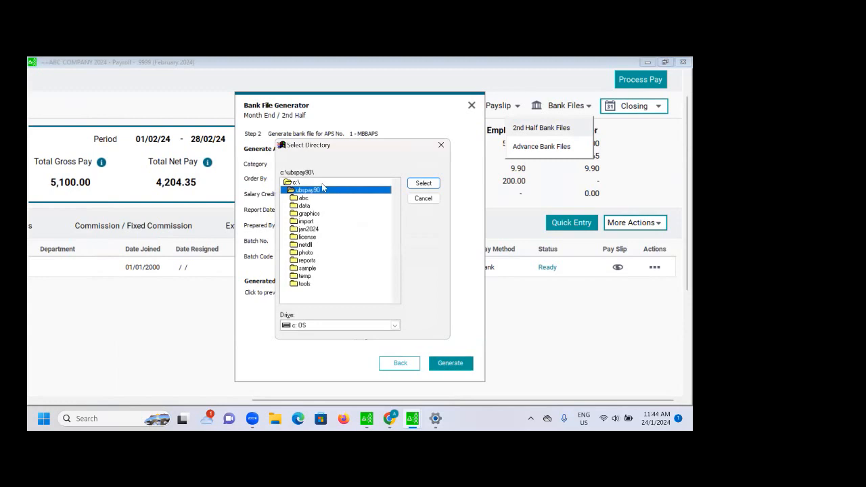
pyautogui.click(422, 184)
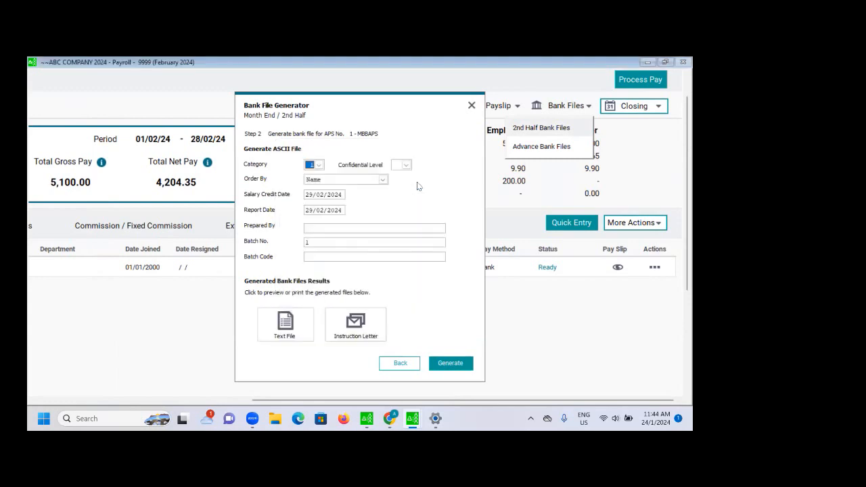
# Preview the generated bank text file, then preview the instruction letter debiting 4,204.35.
pyautogui.click(291, 335)
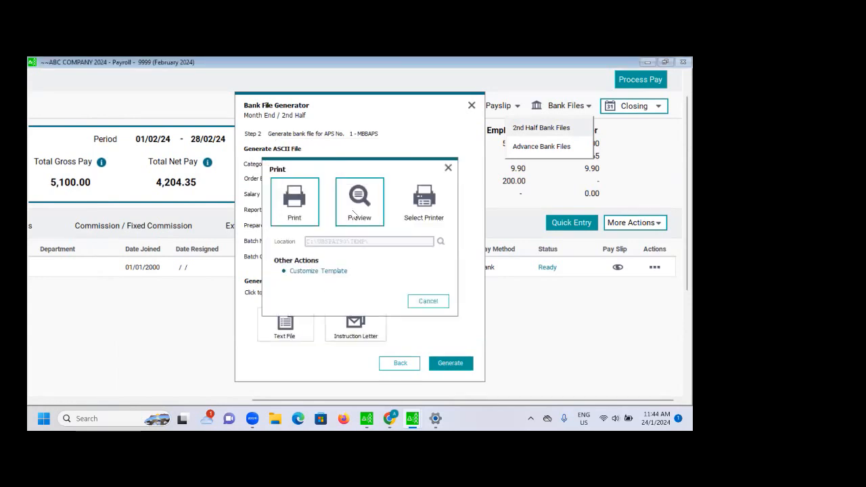
pyautogui.click(353, 214)
pyautogui.press('Escape')
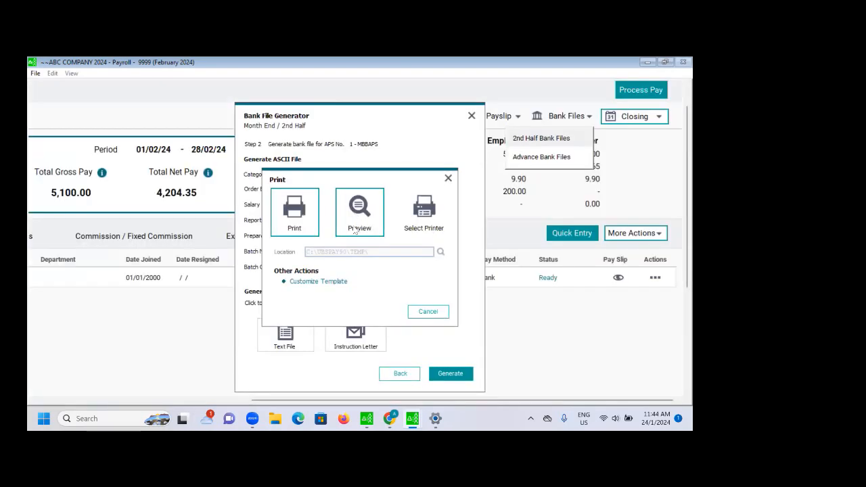
pyautogui.click(427, 312)
pyautogui.click(356, 325)
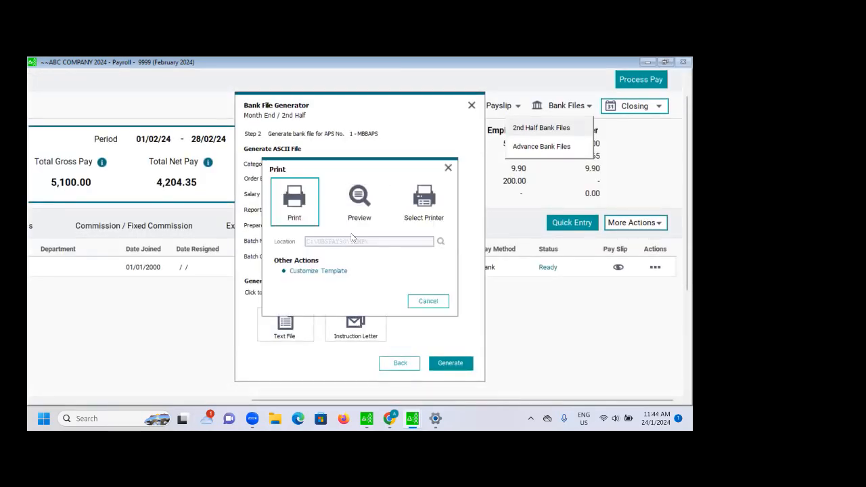
pyautogui.click(362, 206)
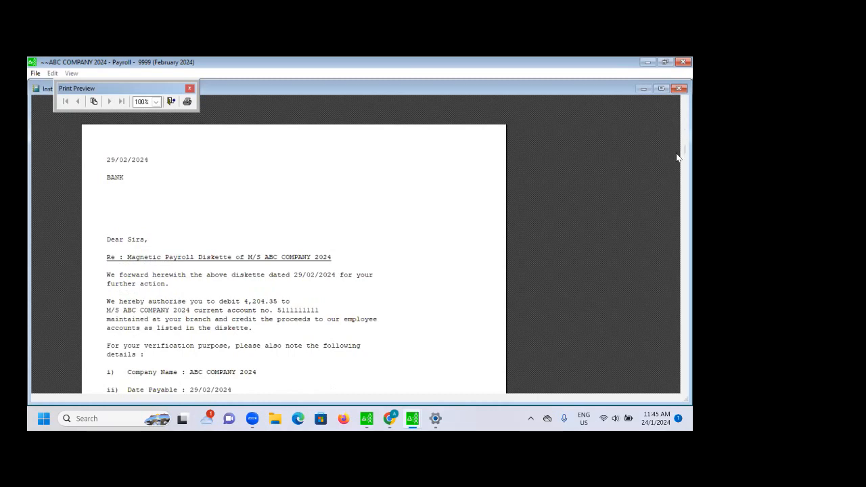
# Scroll through the 29/02/2024 instruction letter, close its preview and exit the Bank File Generator.
pyautogui.scroll(-3, 676, 166)
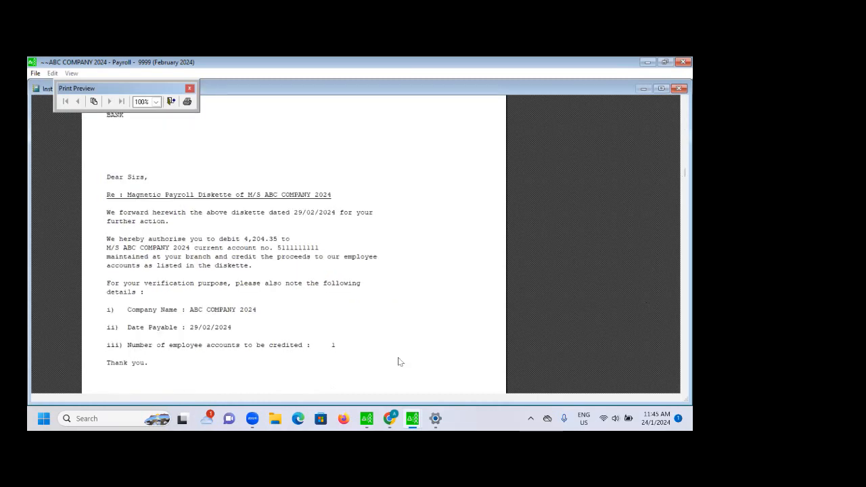
pyautogui.scroll(-5, 676, 323)
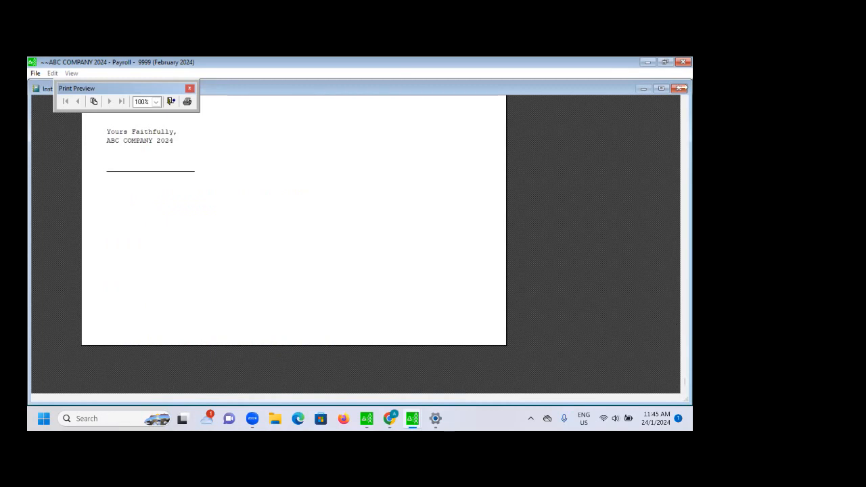
pyautogui.click(170, 103)
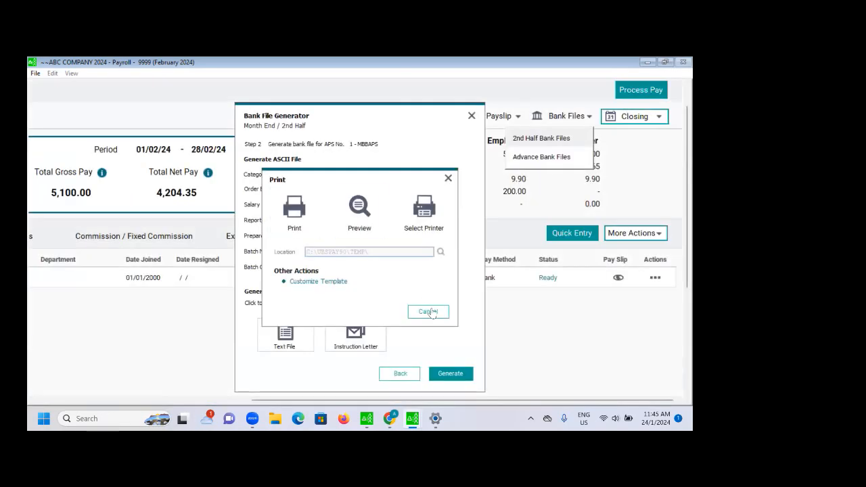
pyautogui.click(430, 310)
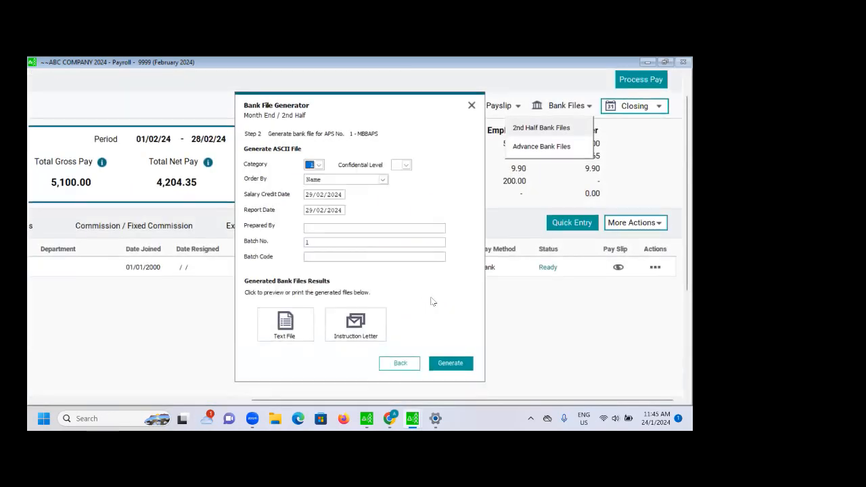
pyautogui.click(472, 106)
pyautogui.click(472, 107)
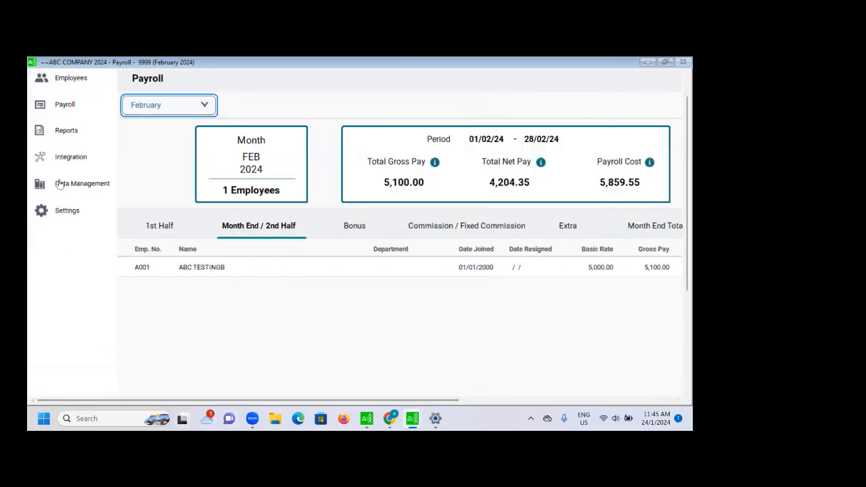
# Look over the Reports, Data Management and Settings pages, then return to the February payroll.
pyautogui.click(64, 135)
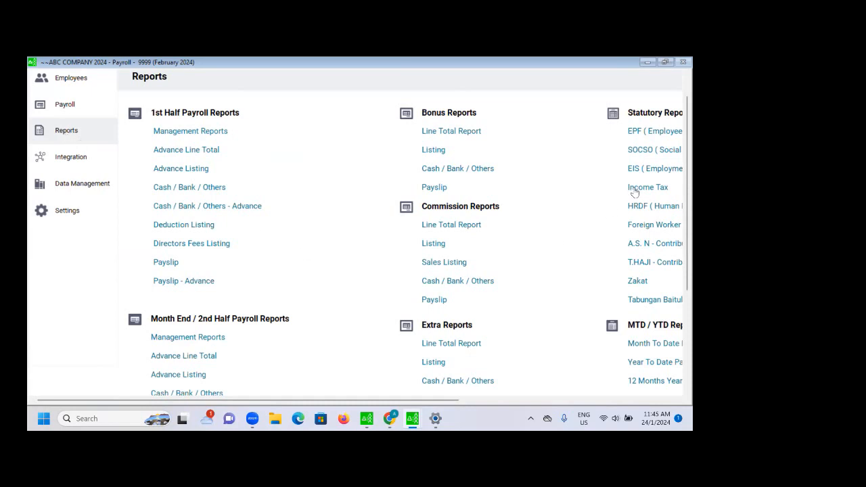
pyautogui.click(68, 190)
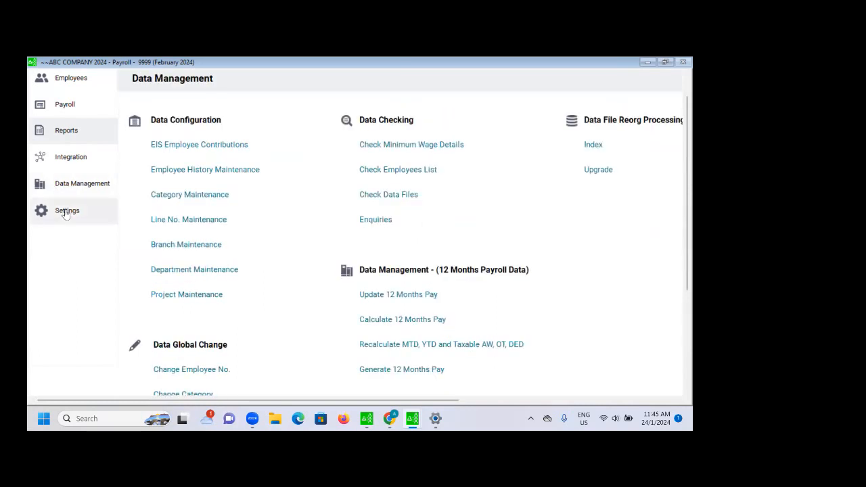
pyautogui.click(66, 213)
pyautogui.click(66, 132)
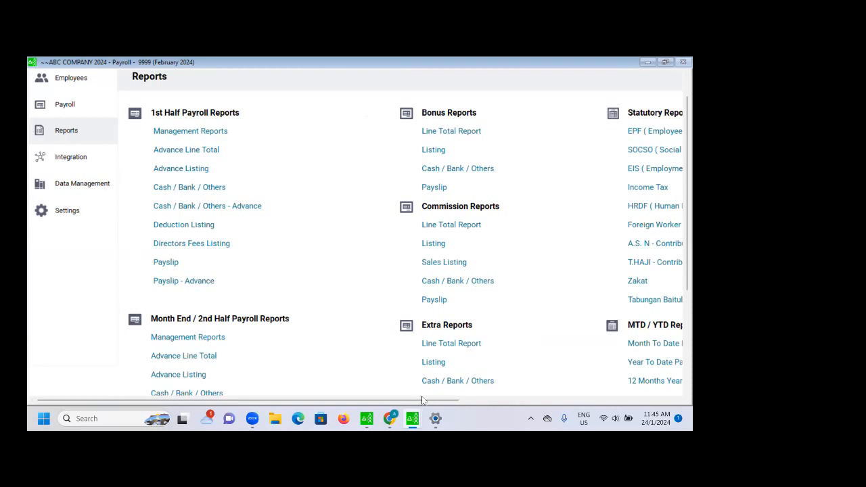
pyautogui.hscroll(1, 424, 398)
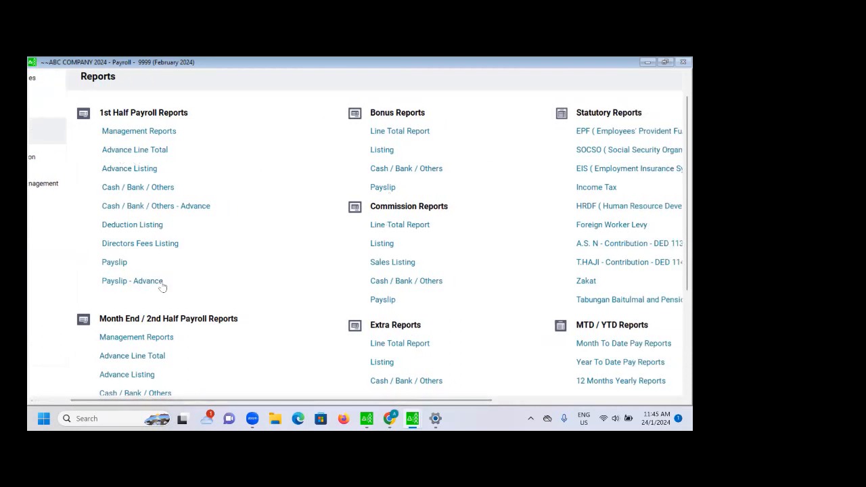
pyautogui.hscroll(-1, 51, 401)
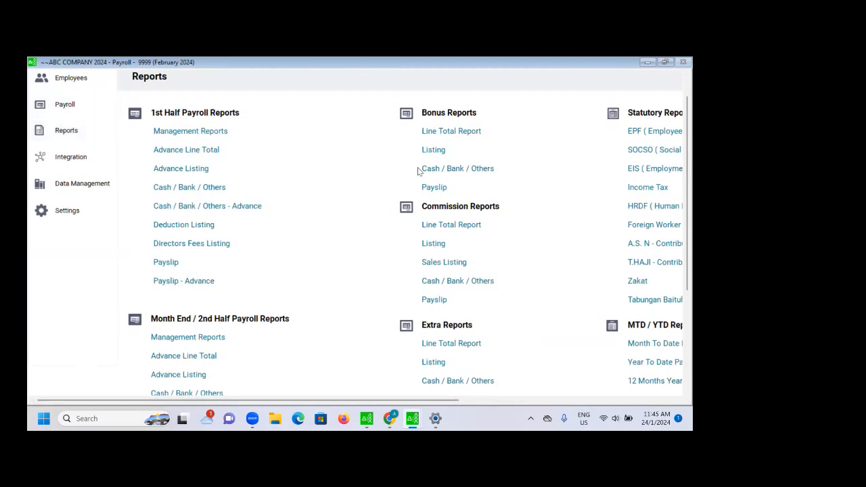
pyautogui.click(67, 106)
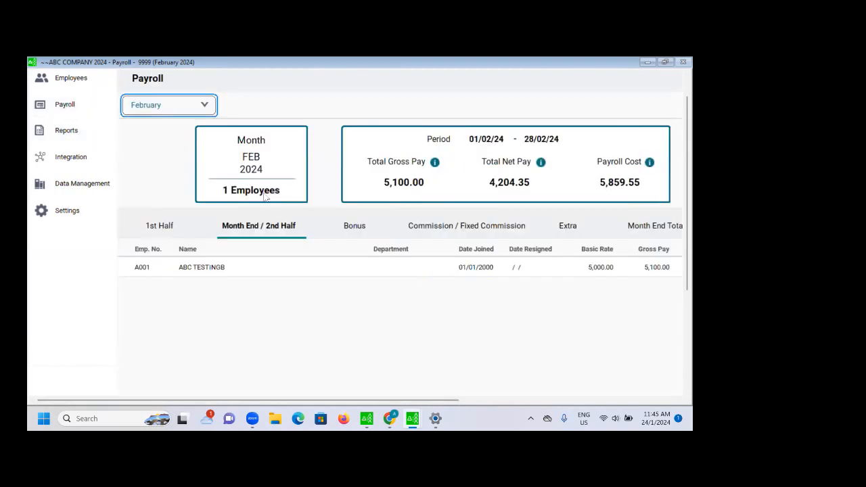
# Scroll the February payroll summary and list its Management, EPF, SOCSO, EIS and Income Tax reports.
pyautogui.moveTo(355, 404); pyautogui.dragTo(471, 400)
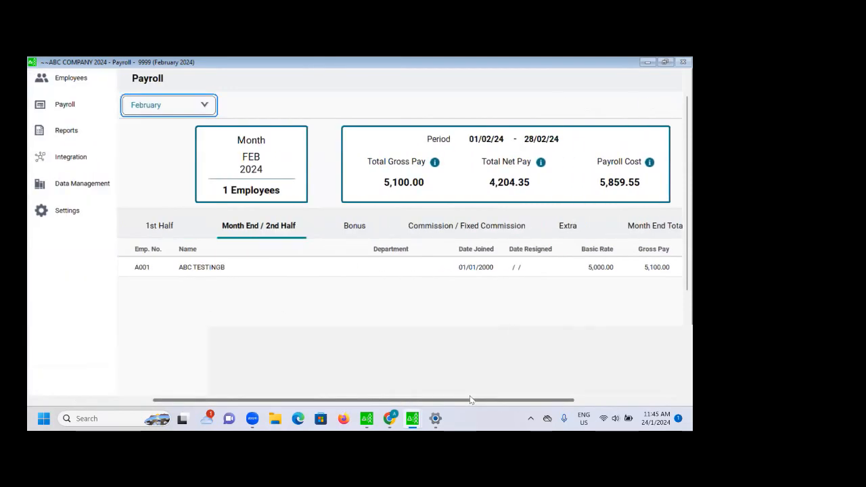
pyautogui.moveTo(531, 396); pyautogui.dragTo(621, 400)
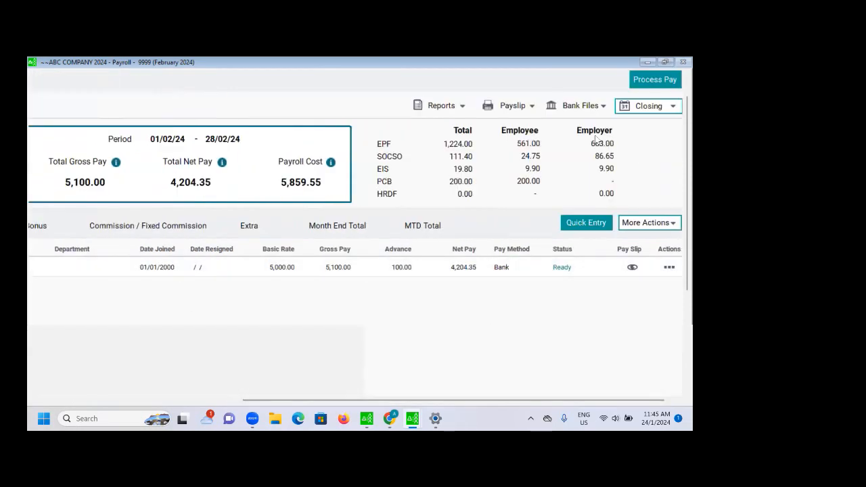
pyautogui.click(441, 105)
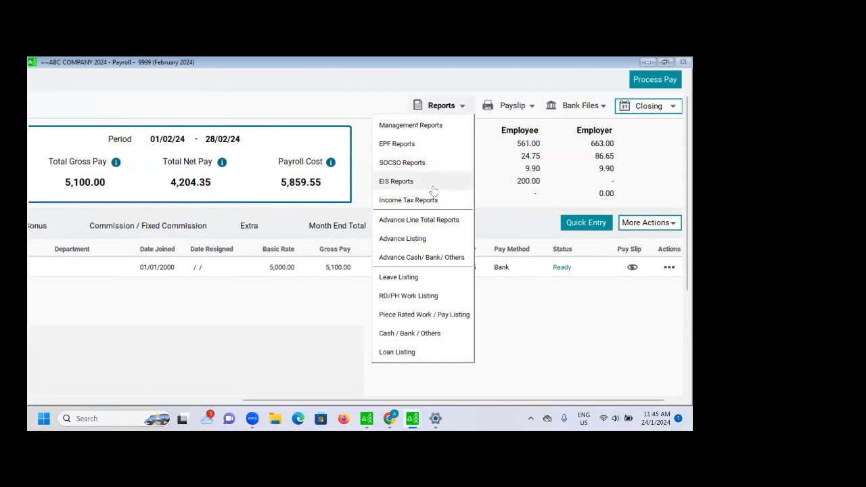
pyautogui.click(289, 401)
pyautogui.click(148, 403)
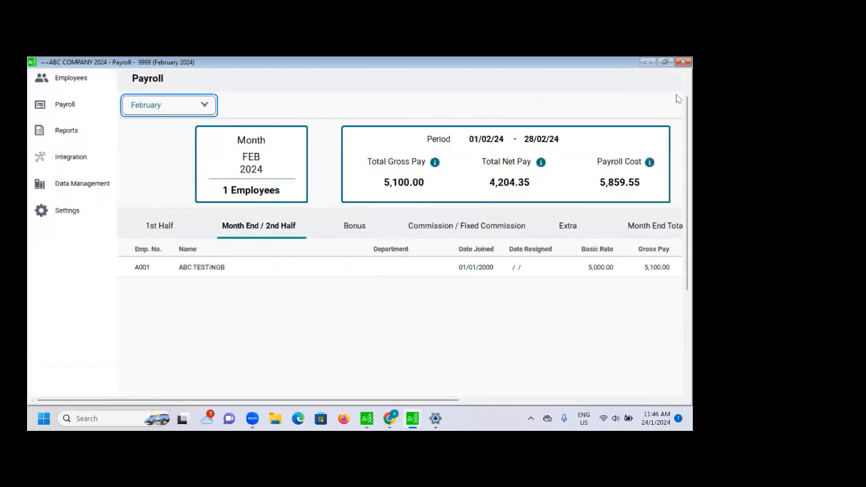
pyautogui.scroll(1, 676, 88)
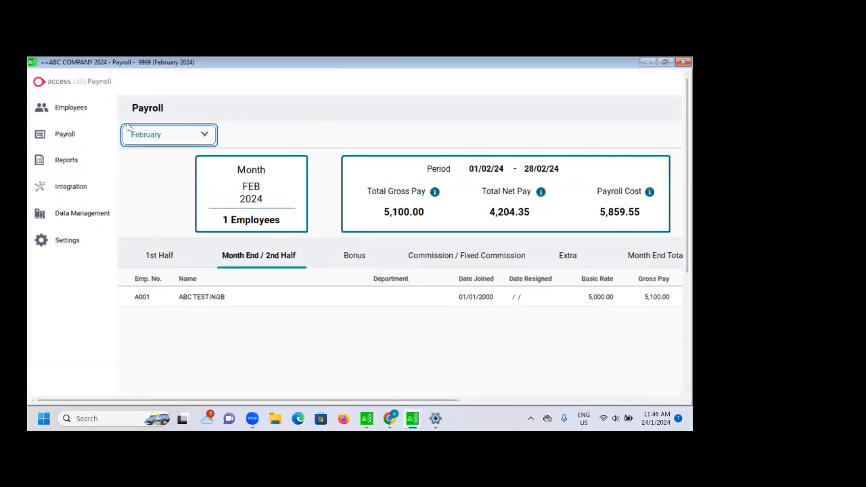
pyautogui.click(80, 112)
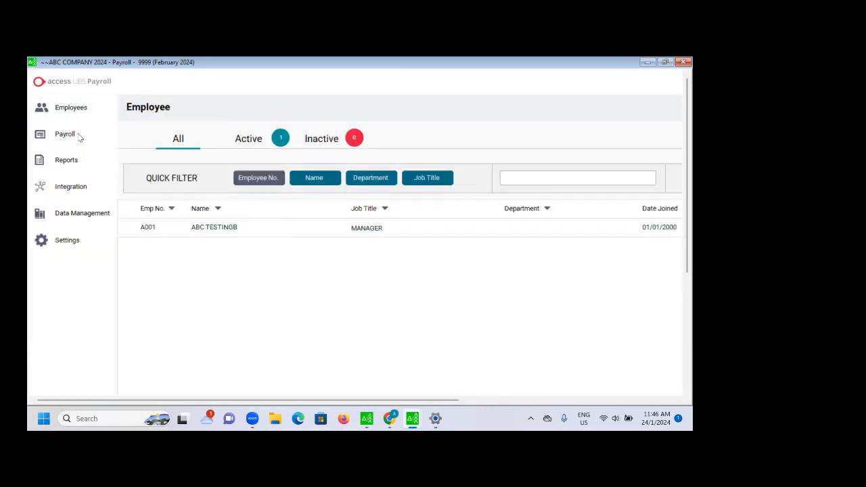
pyautogui.click(71, 137)
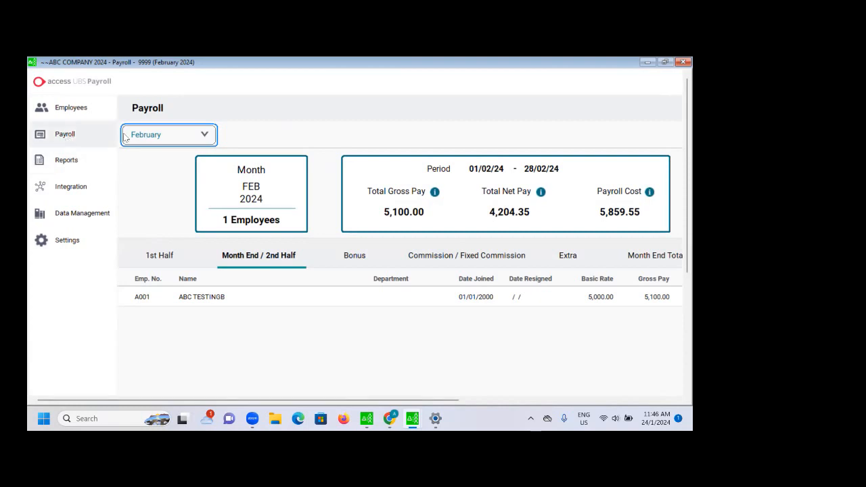
pyautogui.click(511, 400)
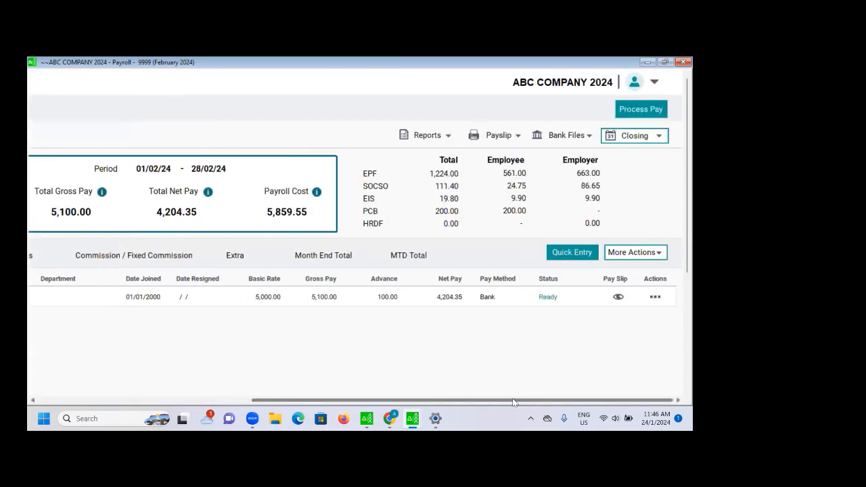
pyautogui.click(427, 135)
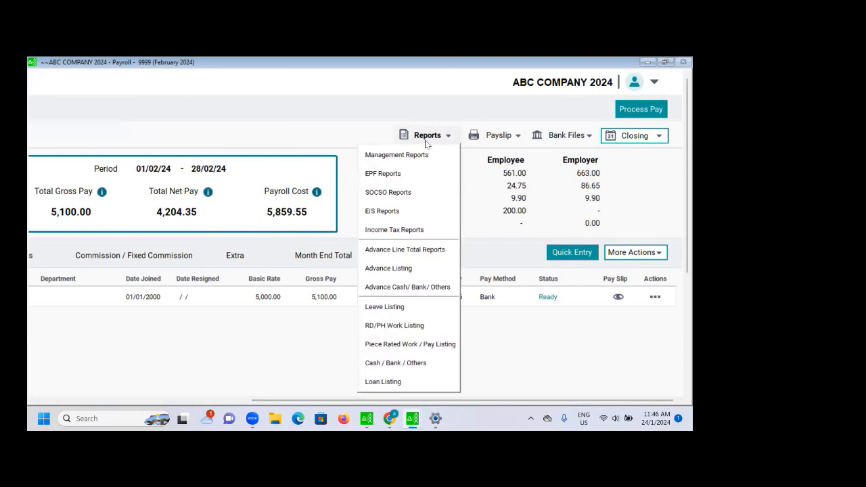
# Open EPF Reports, view the contribution breakdown and browse the BBCD, Address and Contribution Wages options.
pyautogui.click(410, 179)
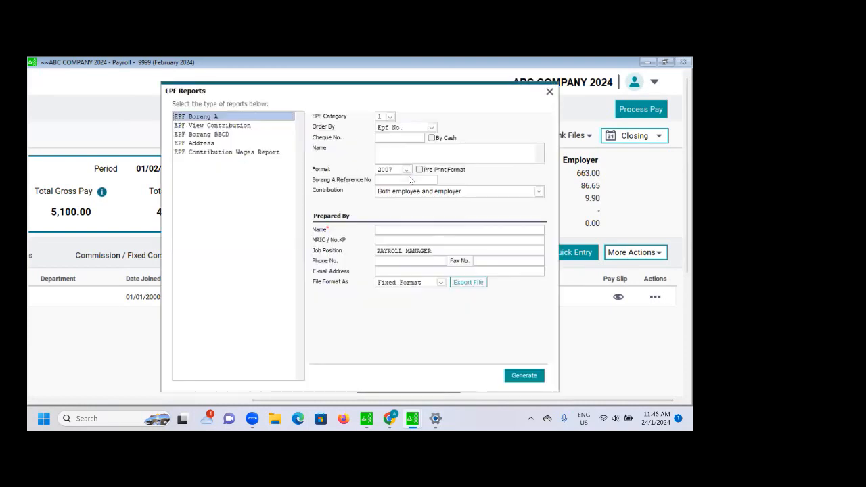
pyautogui.doubleClick(227, 126)
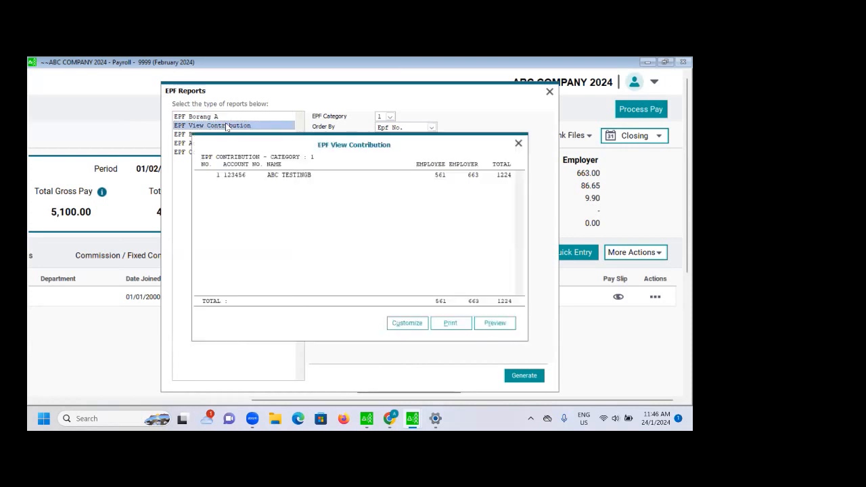
pyautogui.click(518, 144)
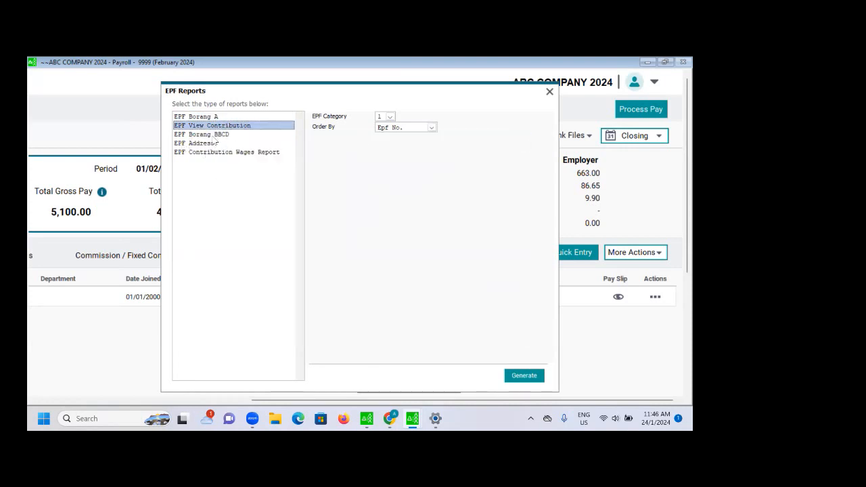
pyautogui.click(215, 134)
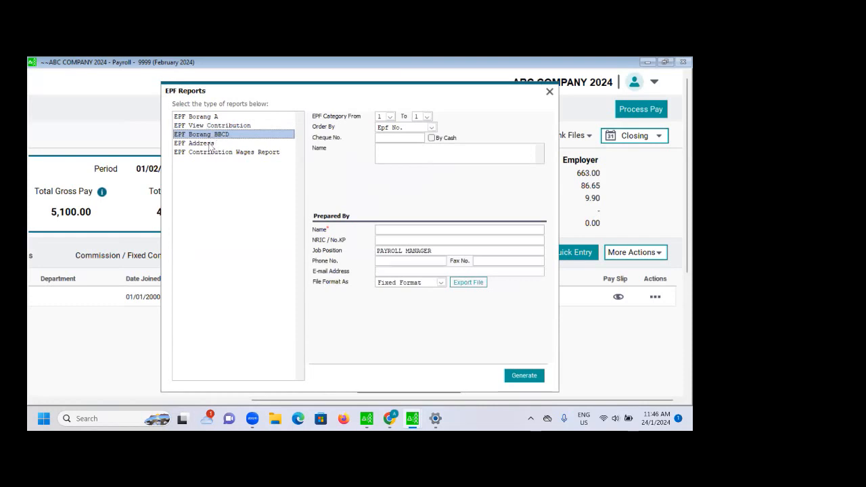
pyautogui.click(209, 144)
pyautogui.click(212, 152)
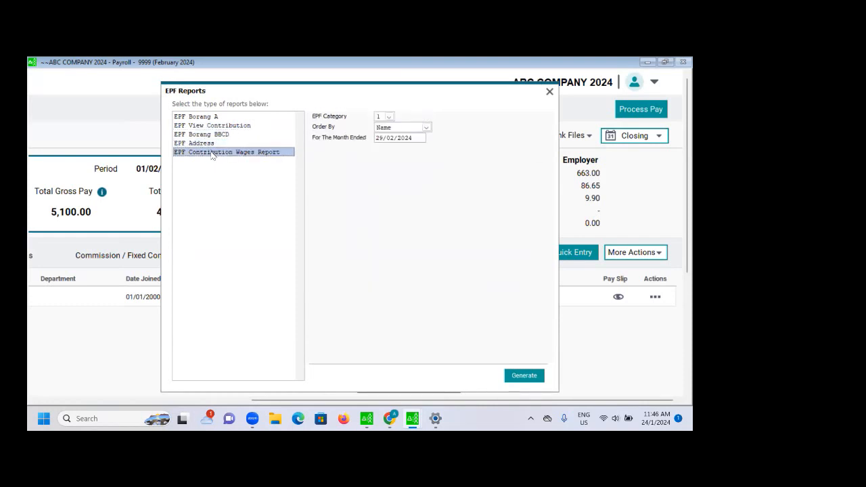
pyautogui.click(199, 126)
pyautogui.click(196, 117)
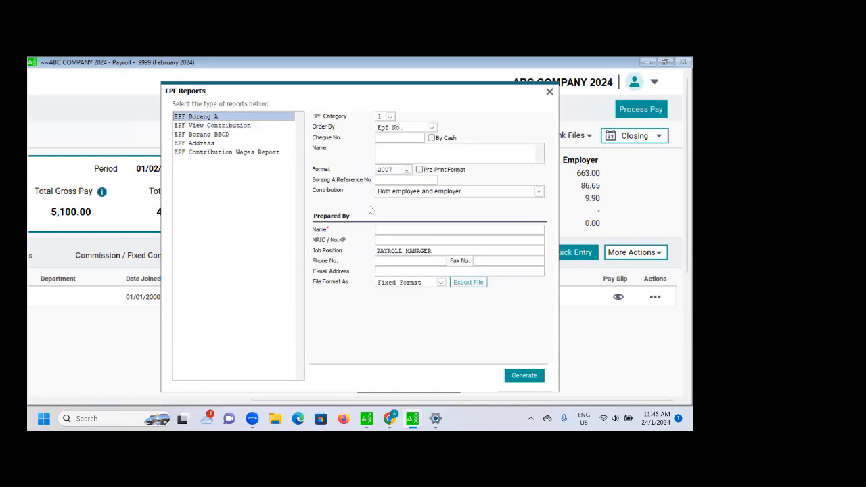
# Generate and preview EPF Borang A, then generate the category 1 View Contribution summary.
pyautogui.click(527, 376)
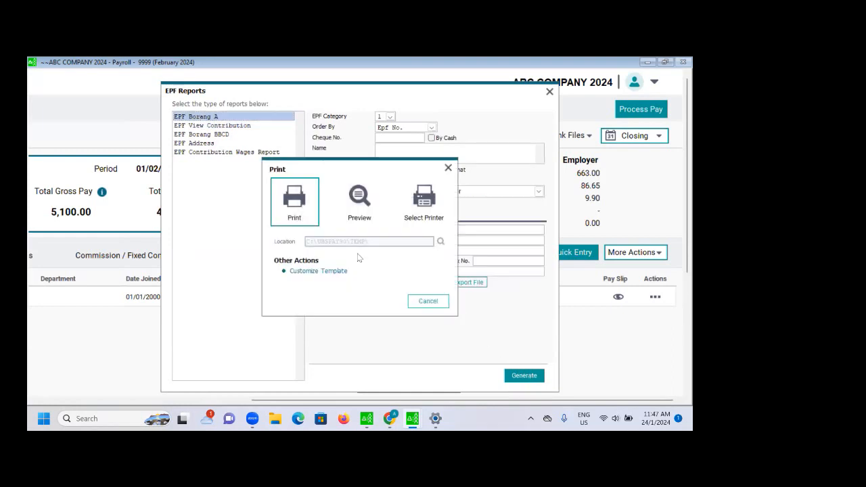
pyautogui.click(357, 203)
pyautogui.press('Escape')
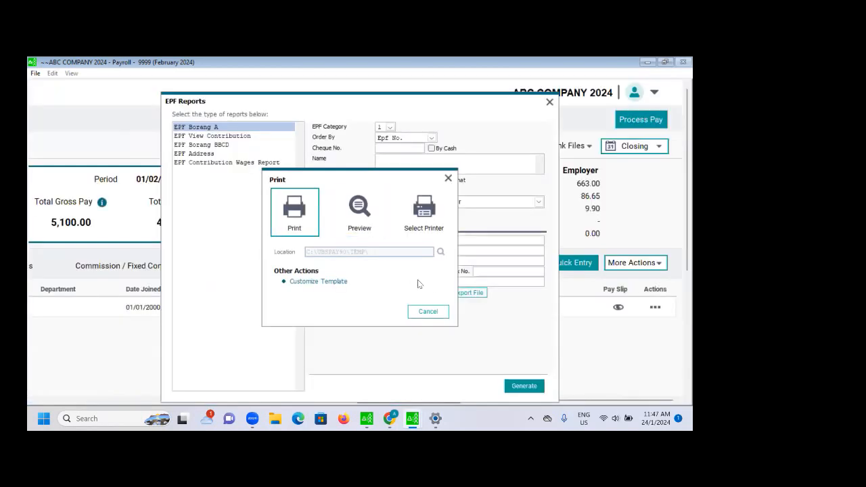
pyautogui.click(448, 178)
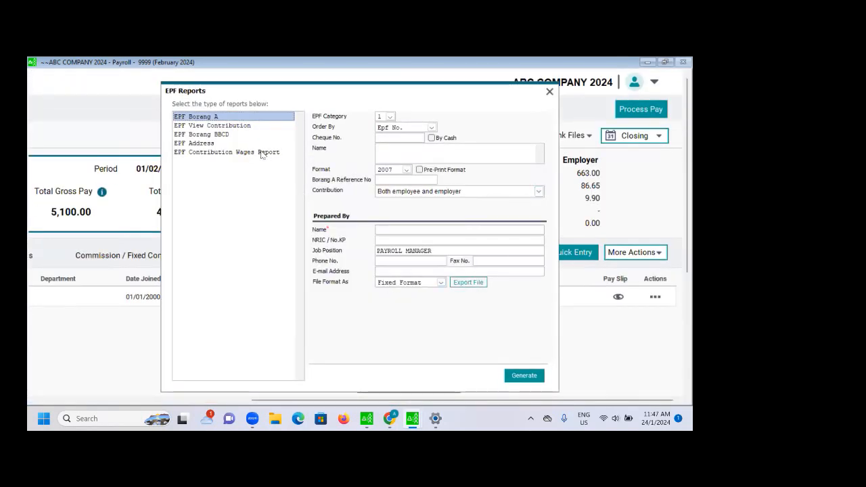
pyautogui.click(225, 125)
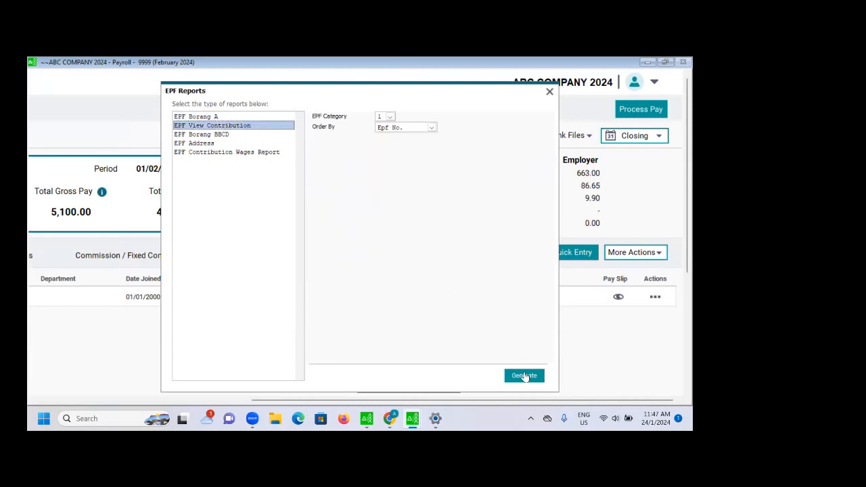
pyautogui.click(526, 376)
pyautogui.click(499, 324)
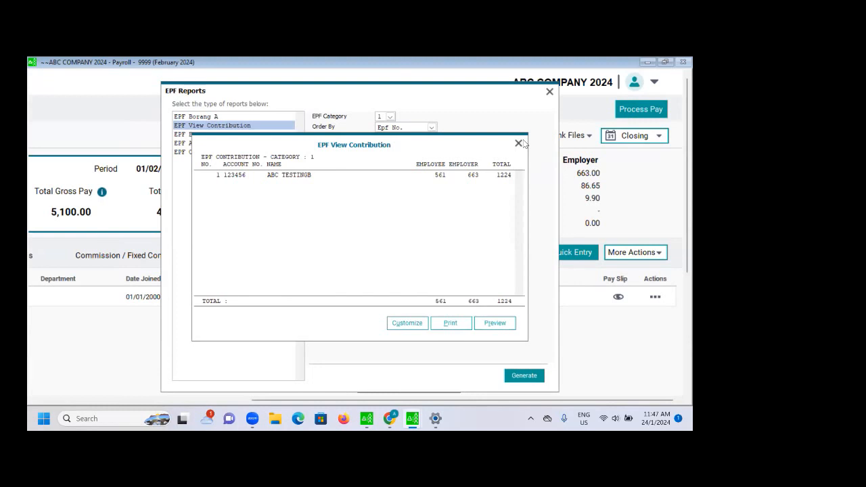
pyautogui.click(519, 144)
# Generate EPF Borang BBCD without printing, then select the EPF Address report.
pyautogui.click(205, 134)
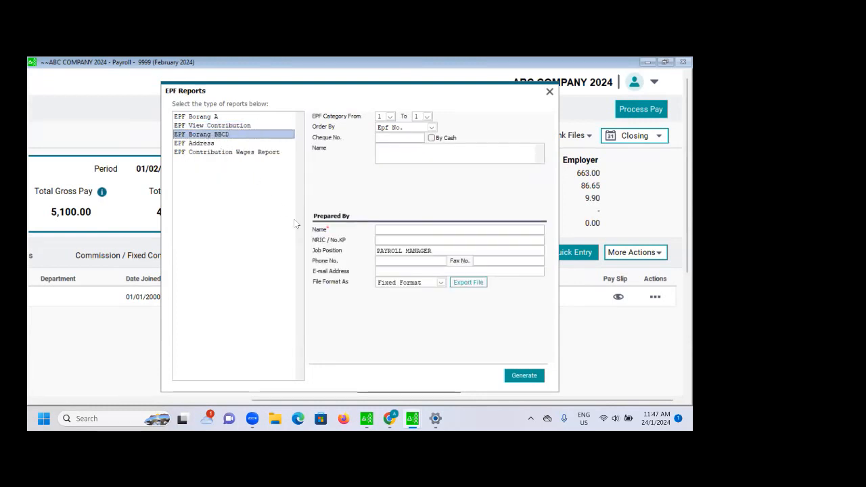
pyautogui.click(513, 374)
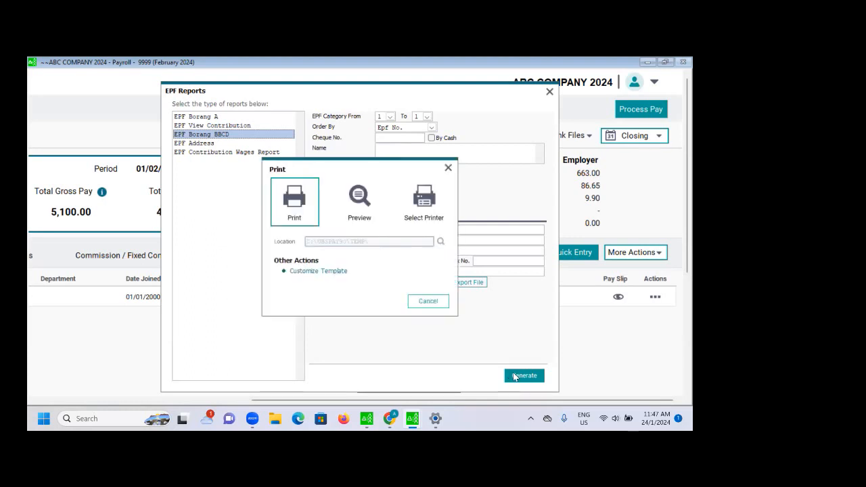
pyautogui.click(448, 168)
pyautogui.click(191, 144)
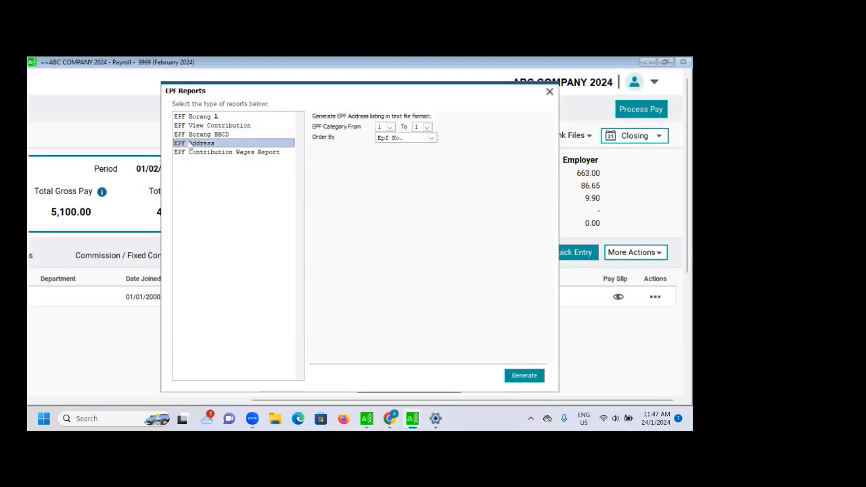
# Generate the EPF Address text listing into c:\temp\abc.
pyautogui.click(515, 378)
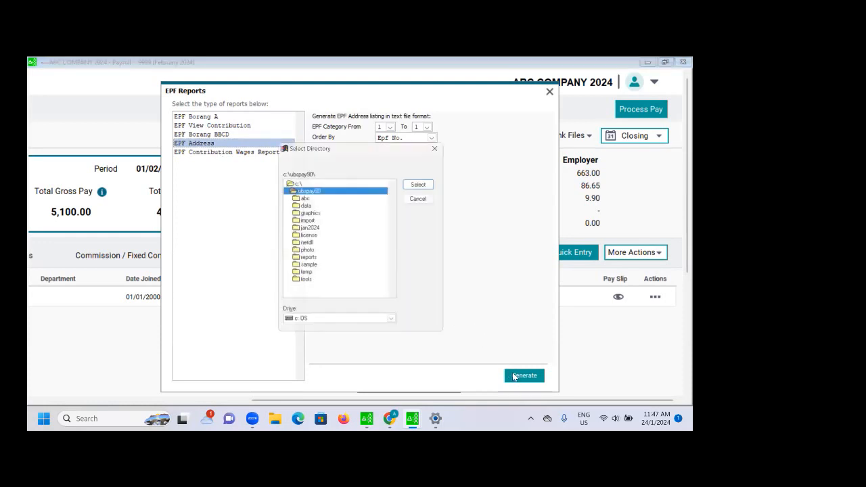
pyautogui.click(423, 199)
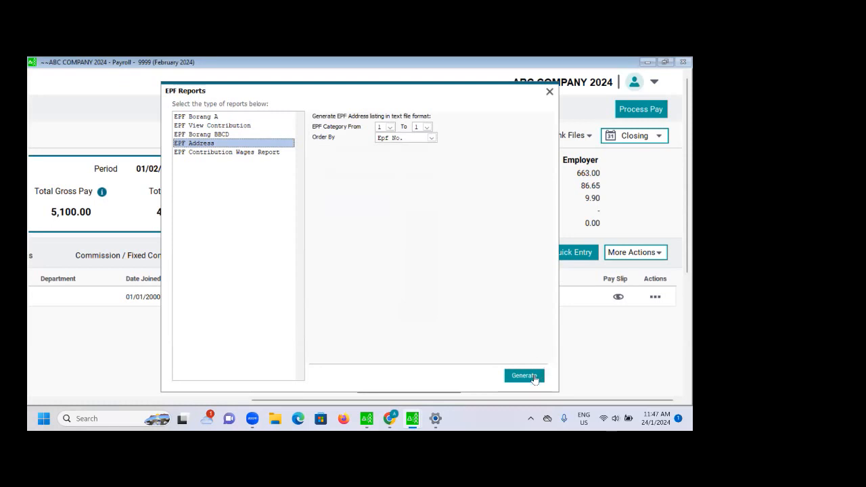
pyautogui.click(534, 377)
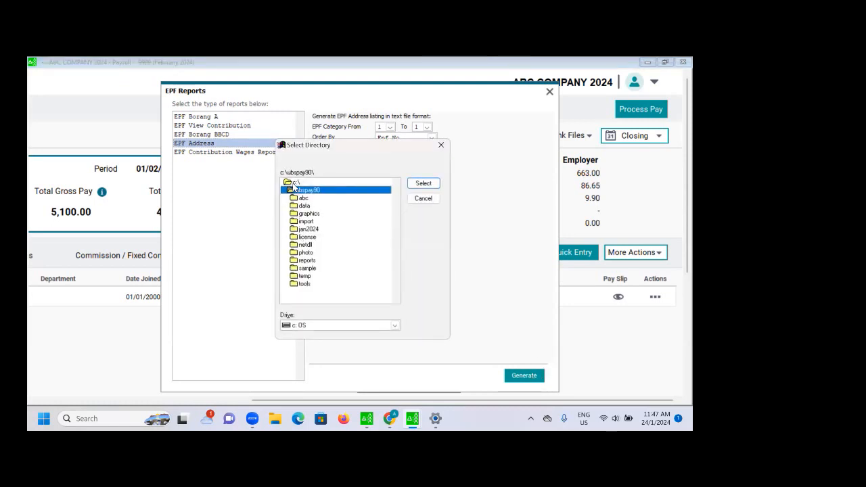
pyautogui.doubleClick(295, 183)
pyautogui.moveTo(394, 205); pyautogui.dragTo(396, 238)
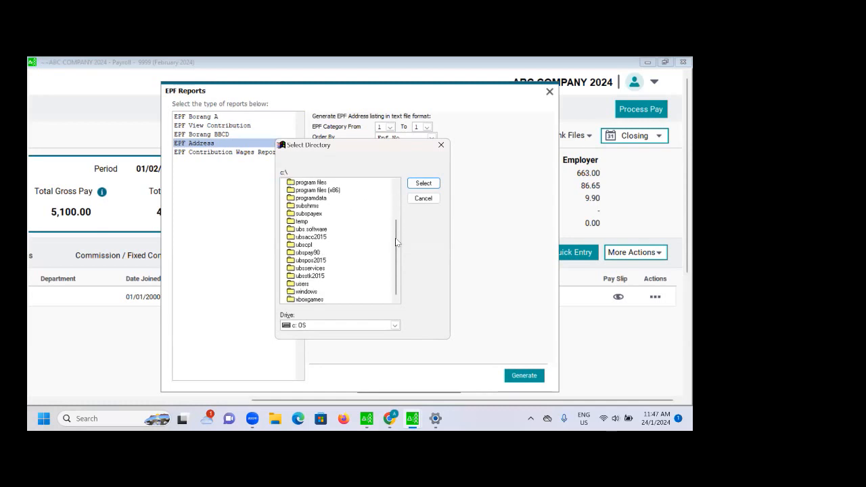
pyautogui.click(306, 222)
pyautogui.doubleClick(306, 222)
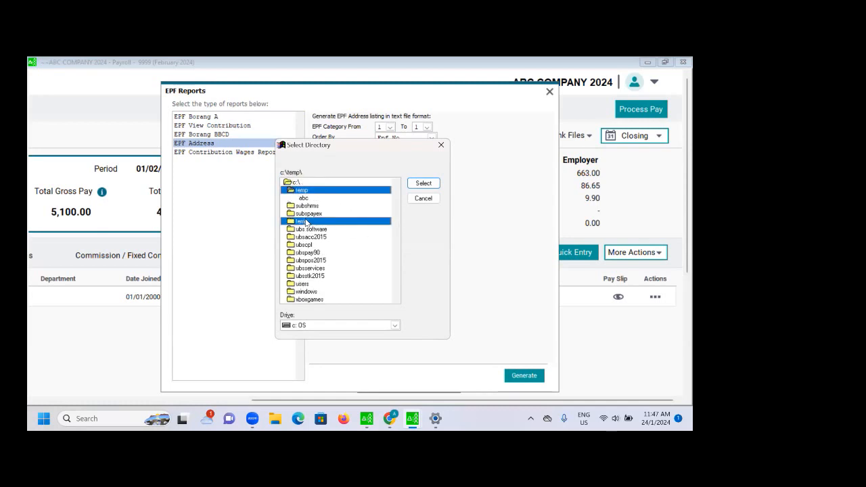
pyautogui.click(304, 198)
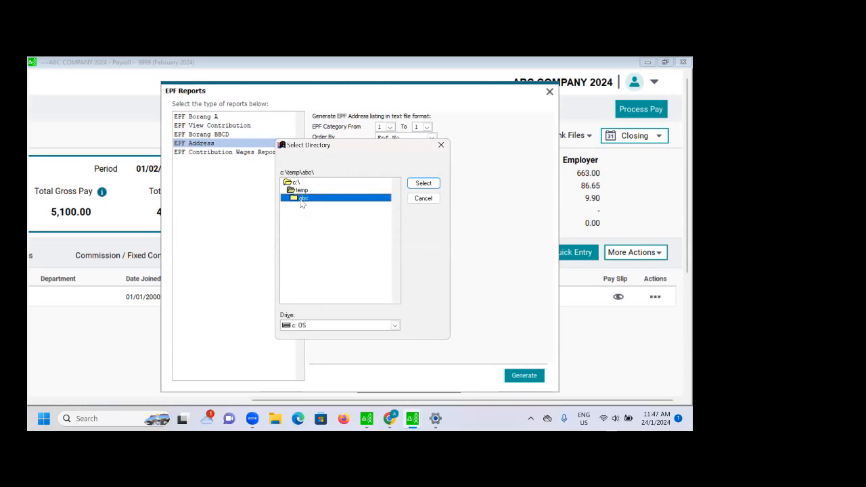
pyautogui.click(418, 183)
pyautogui.click(416, 266)
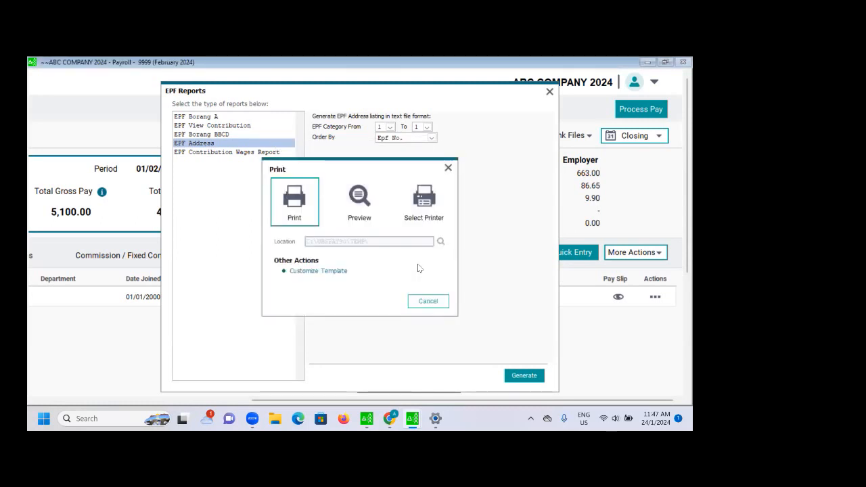
# Preview the EPF Address report page, close it, and bring up File Explorer to find the export.
pyautogui.click(353, 206)
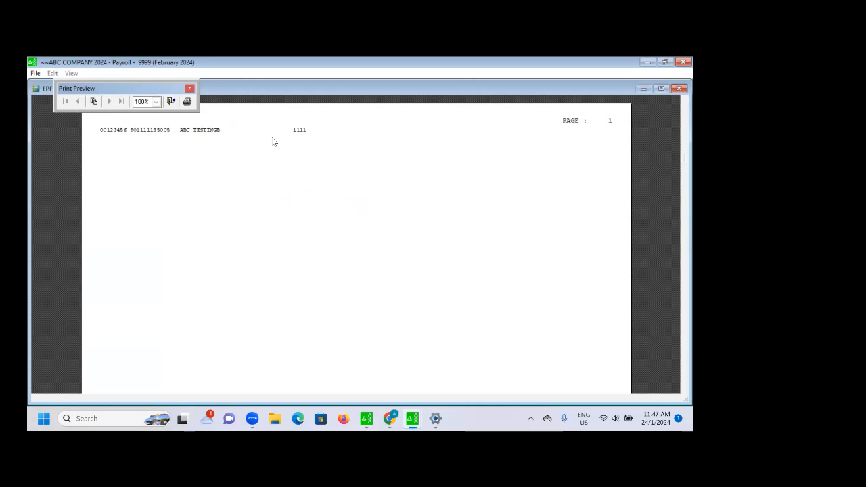
pyautogui.click(171, 101)
pyautogui.click(275, 419)
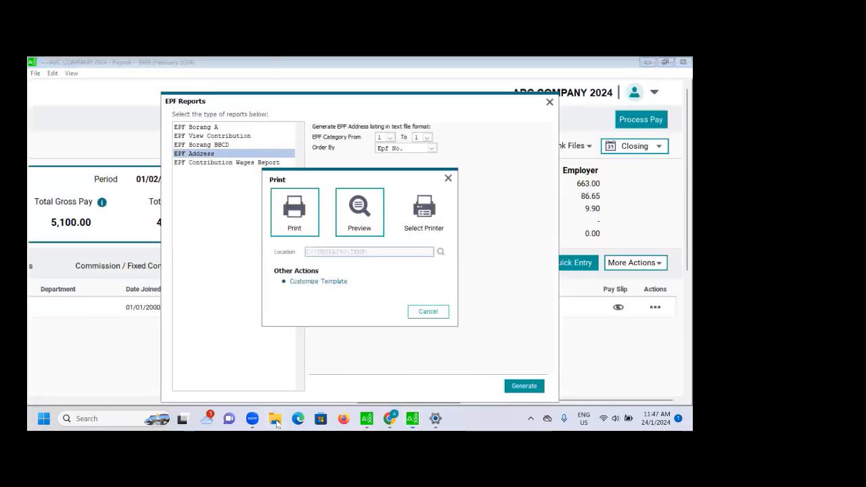
pyautogui.click(275, 418)
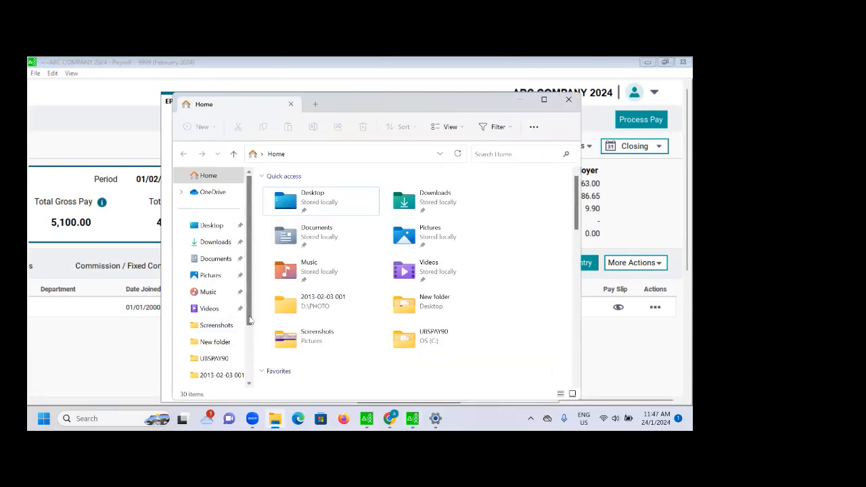
# Browse to C:\temp\abc and look inside its jan2024 folder.
pyautogui.scroll(-2, 230, 342)
pyautogui.click(227, 343)
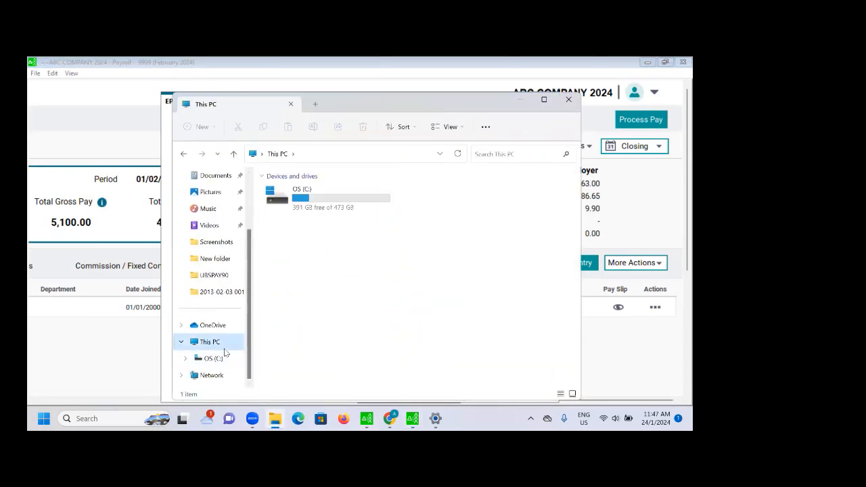
pyautogui.click(214, 358)
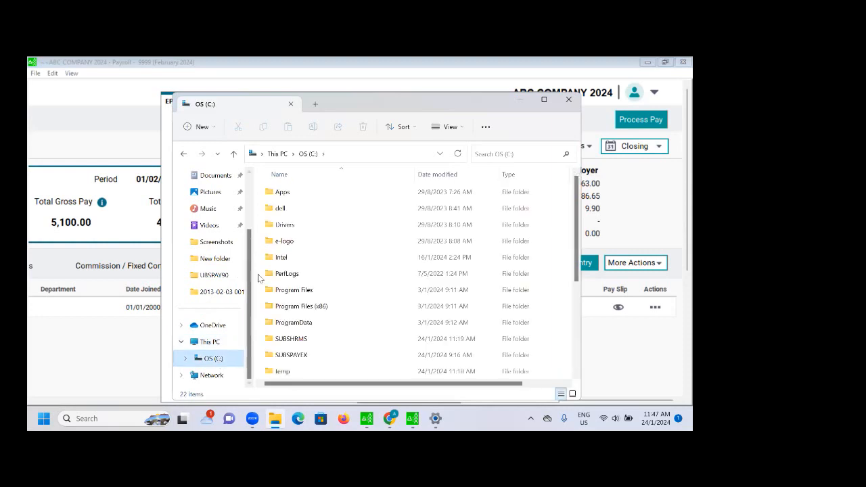
pyautogui.doubleClick(285, 371)
pyautogui.doubleClick(280, 194)
pyautogui.doubleClick(286, 193)
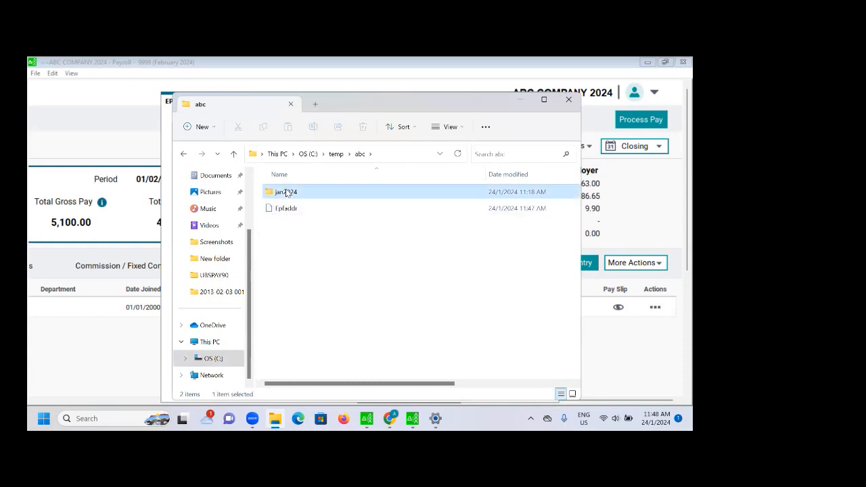
pyautogui.click(183, 154)
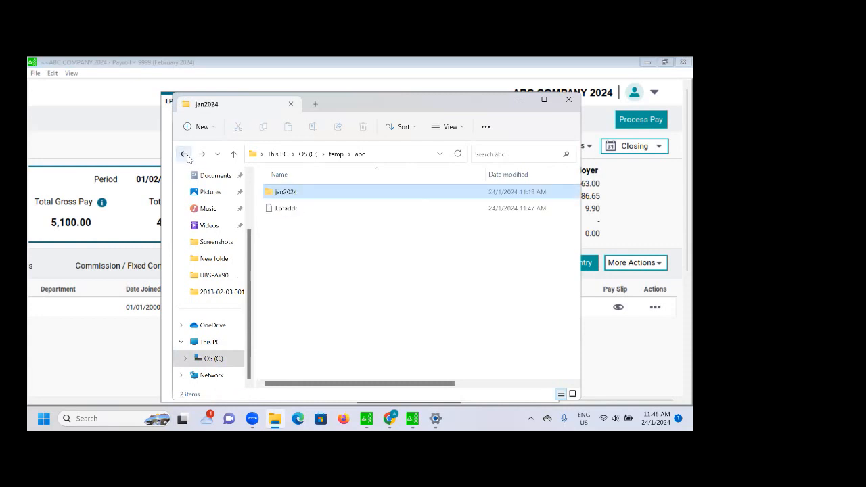
# Open the exported Epfaddr file in Notepad, inspect its record line, then close it and Explorer.
pyautogui.click(287, 211)
pyautogui.doubleClick(287, 211)
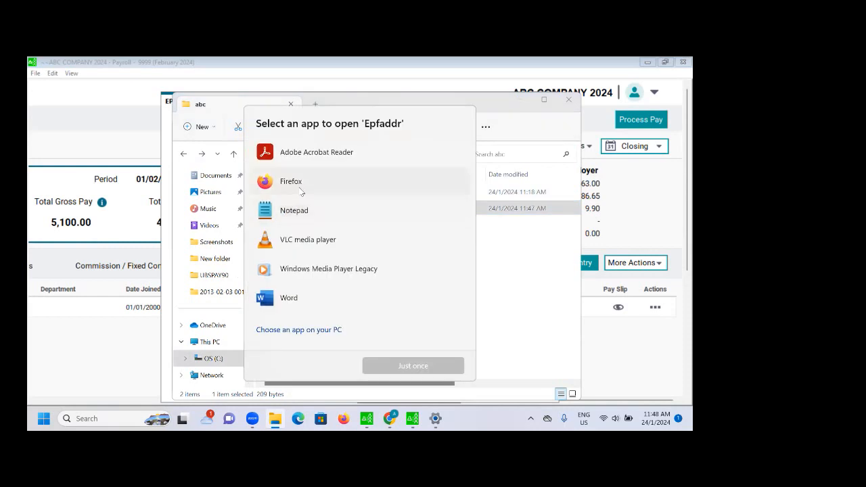
pyautogui.click(302, 212)
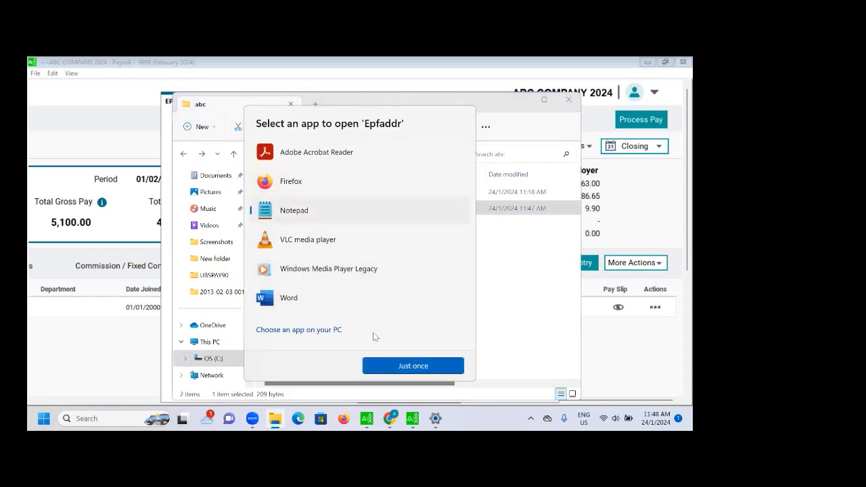
pyautogui.click(391, 364)
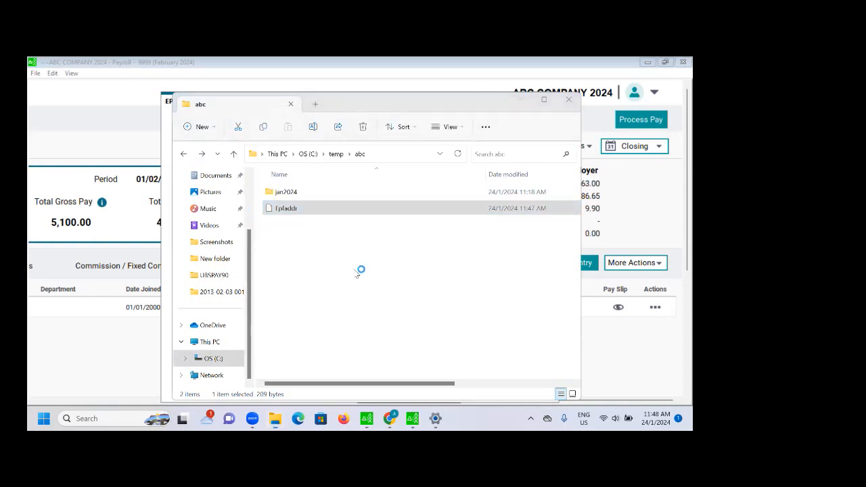
pyautogui.moveTo(96, 147); pyautogui.dragTo(346, 160)
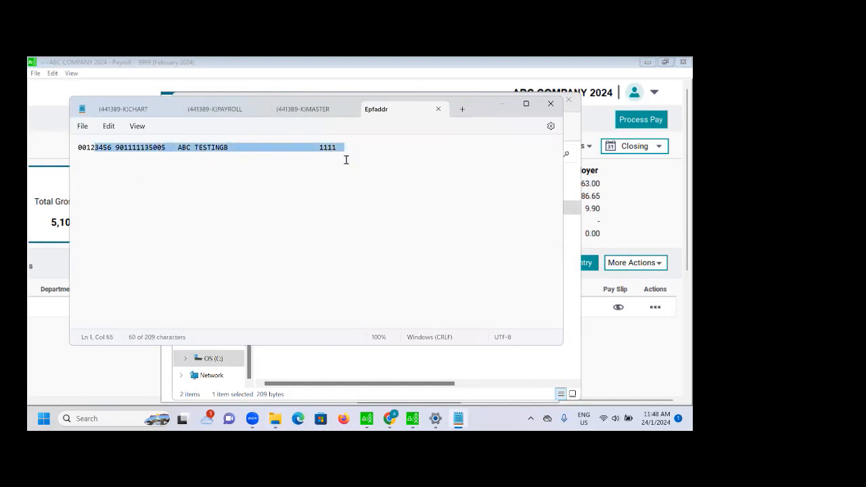
pyautogui.click(550, 103)
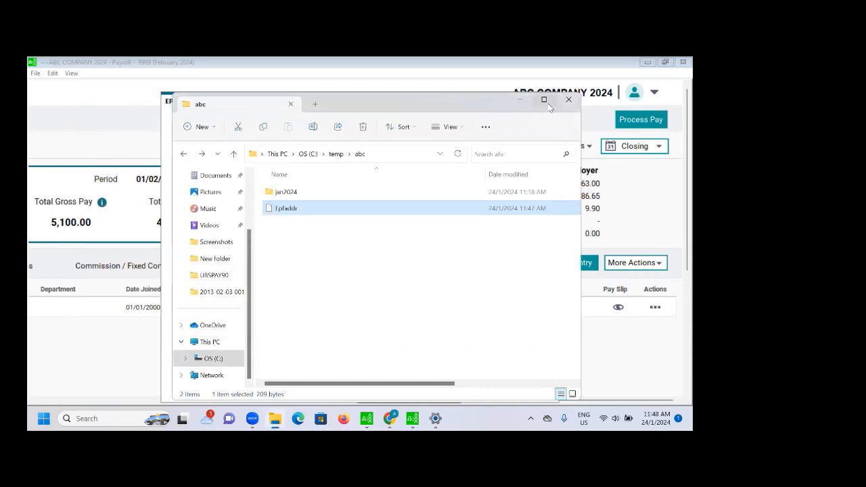
pyautogui.click(569, 101)
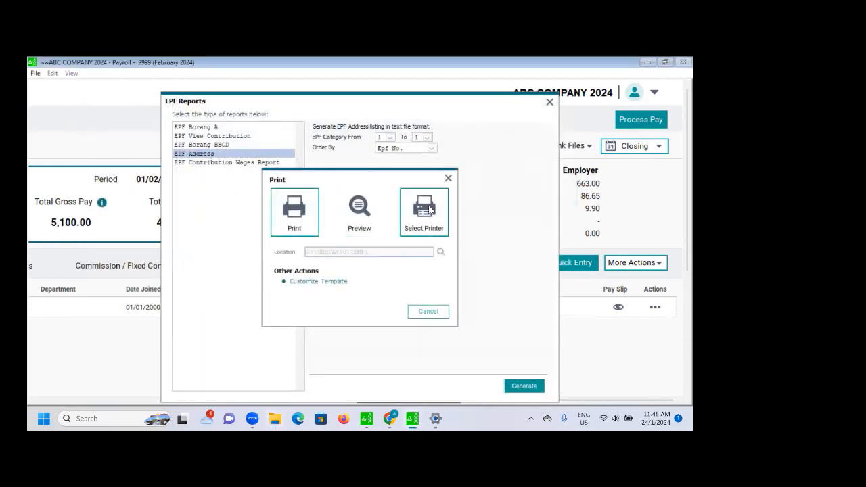
# Generate the EPF Contribution Wages Report, dismissing its print options without printing.
pyautogui.click(448, 178)
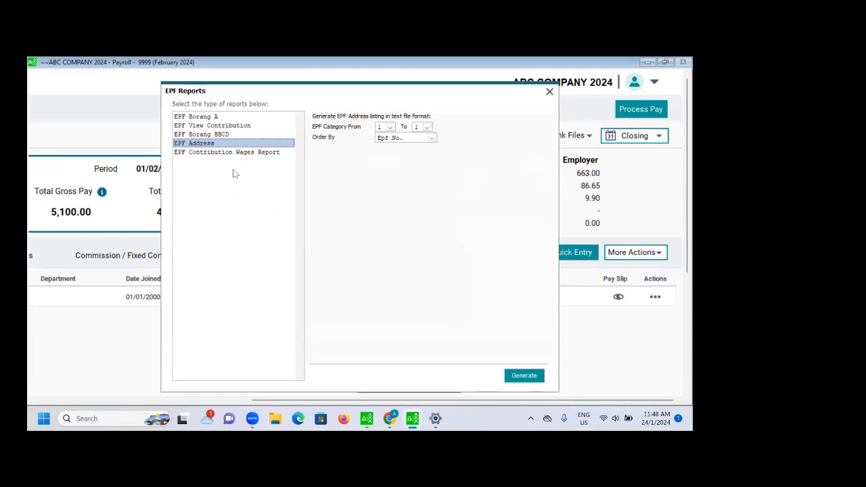
pyautogui.click(223, 153)
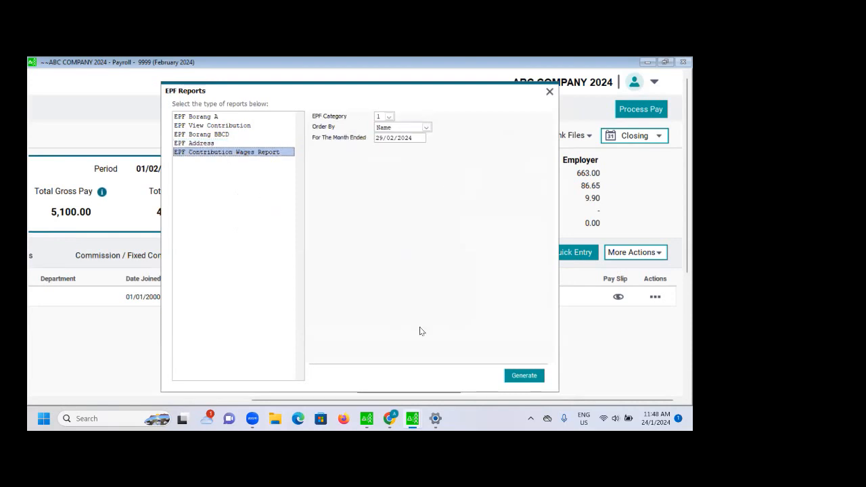
pyautogui.click(514, 374)
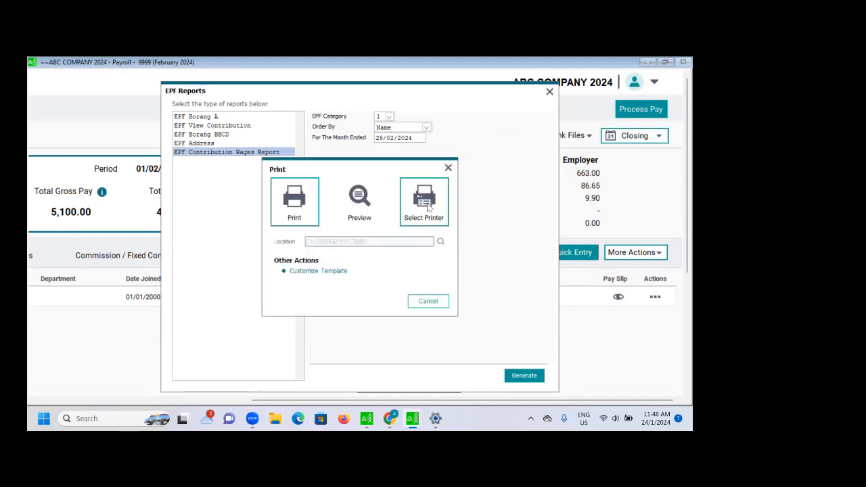
pyautogui.click(448, 169)
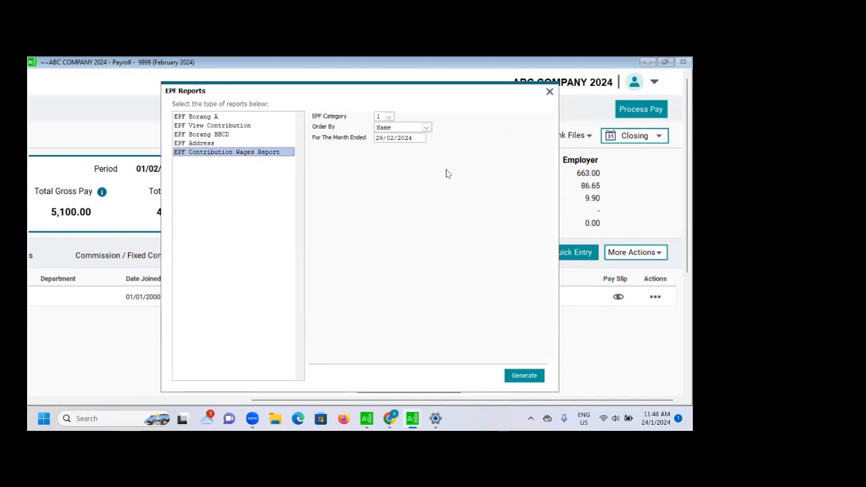
pyautogui.click(214, 144)
# Generate and preview the EPF Borang BBCD form in Open Format, then close the preview.
pyautogui.click(217, 136)
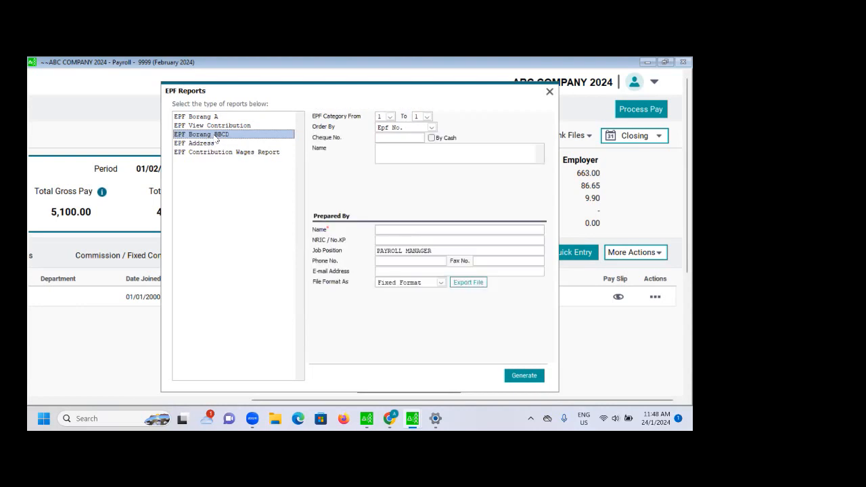
pyautogui.click(441, 283)
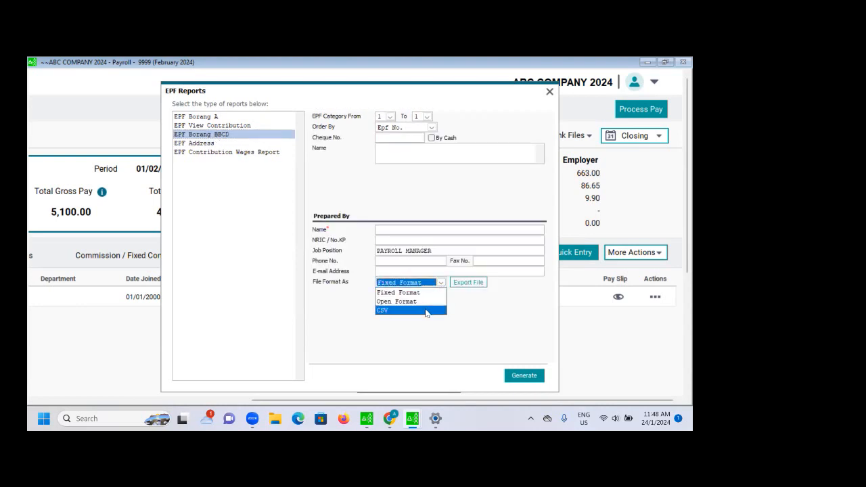
pyautogui.click(425, 301)
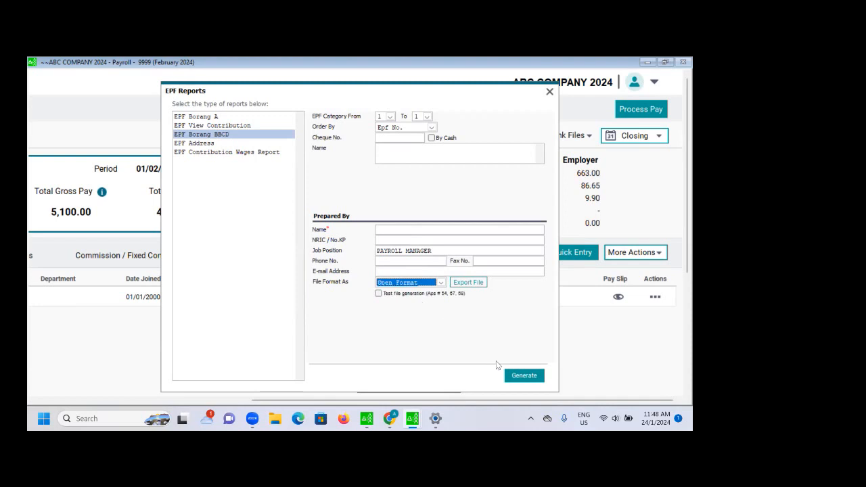
pyautogui.click(515, 375)
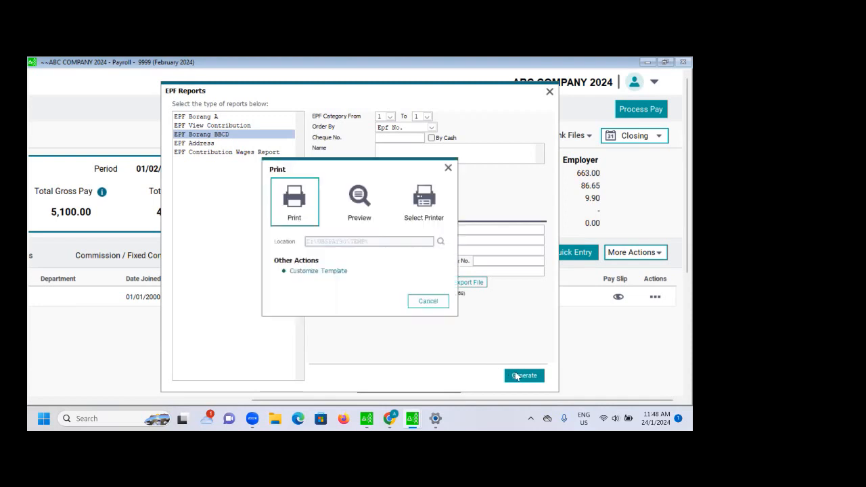
pyautogui.click(359, 203)
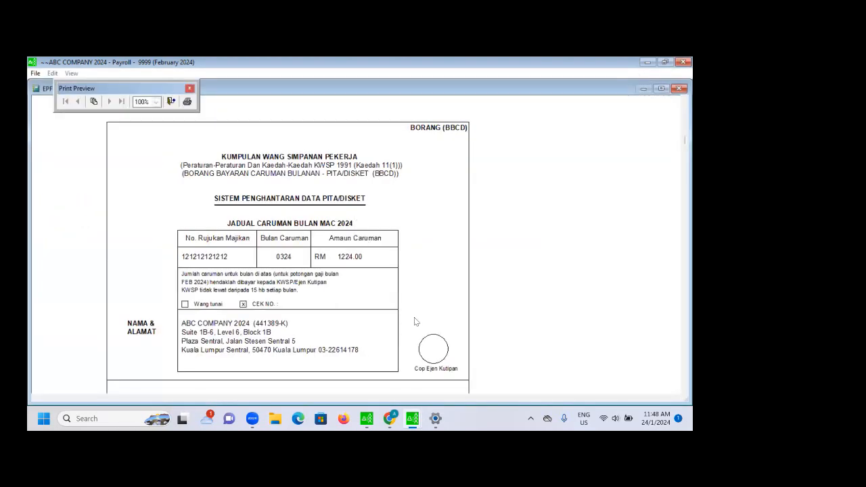
pyautogui.press('Escape')
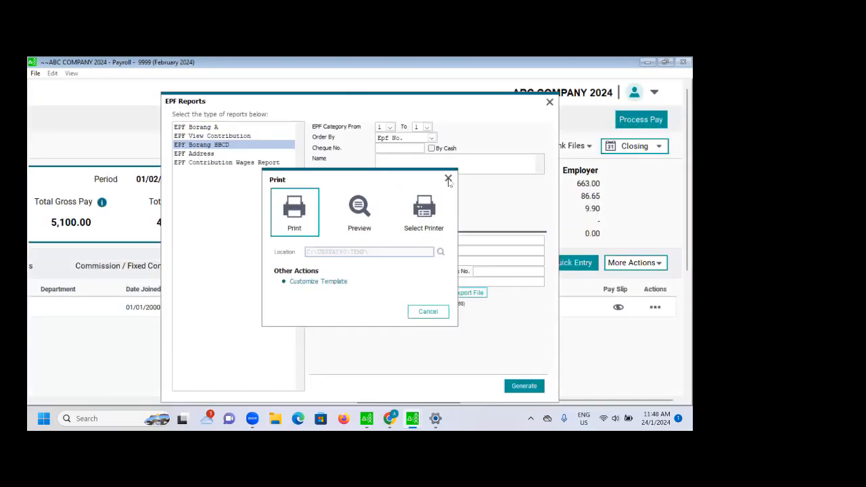
pyautogui.click(448, 178)
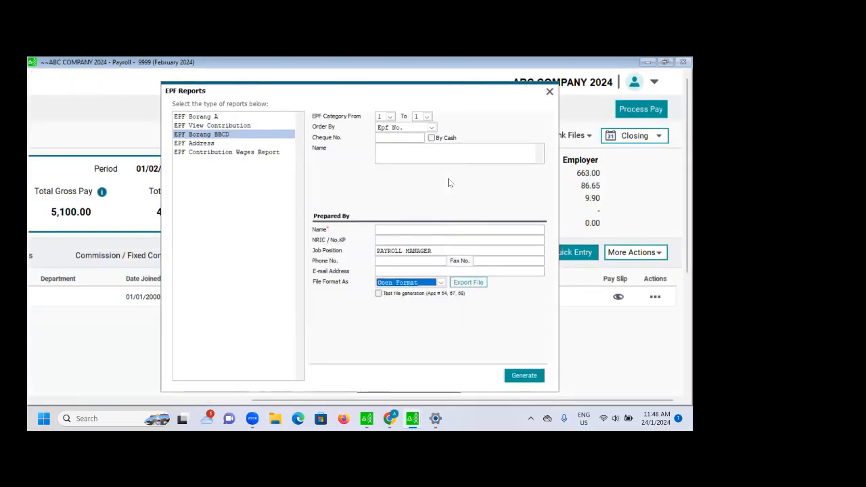
# Export Borang BBCD as a CSV file (majikan.csv) into c:\temp\abc.
pyautogui.click(440, 282)
pyautogui.click(414, 310)
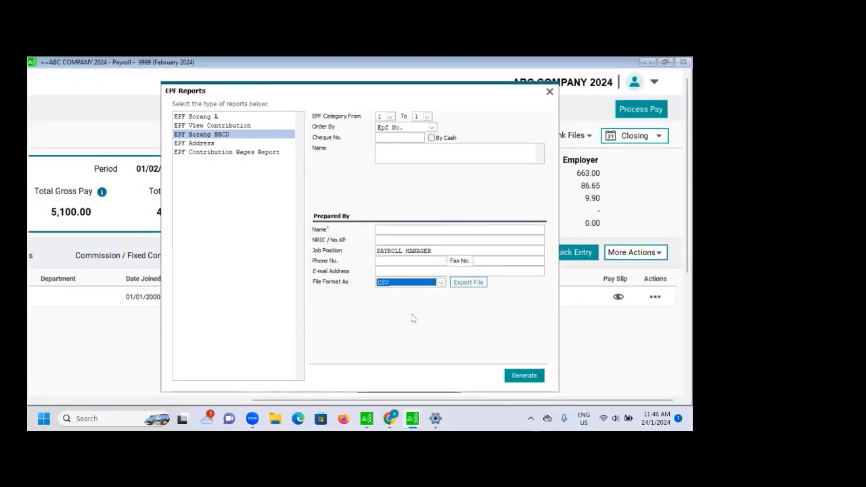
pyautogui.click(466, 284)
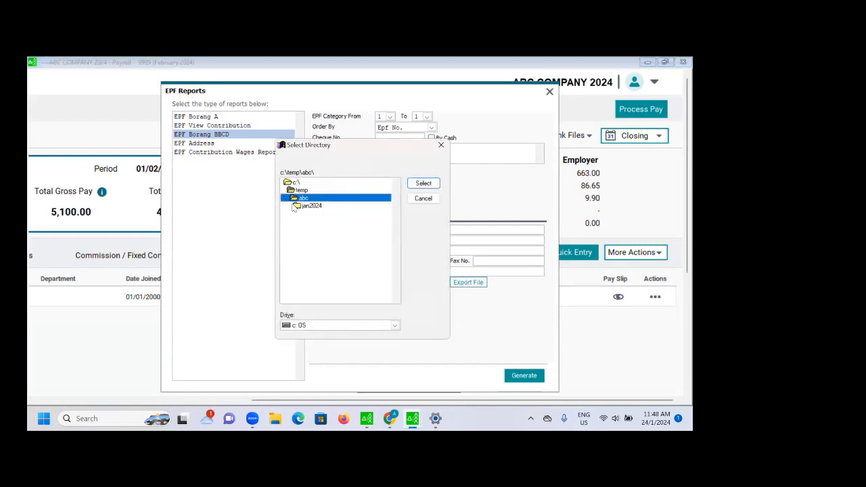
pyautogui.click(423, 183)
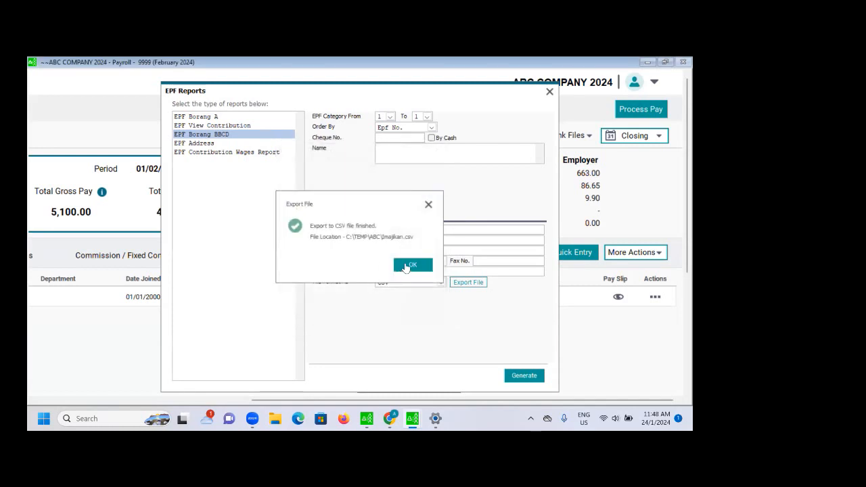
pyautogui.click(408, 264)
# Switch the file format to Fixed Format and fill in the required preparer's name.
pyautogui.moveTo(252, 418)
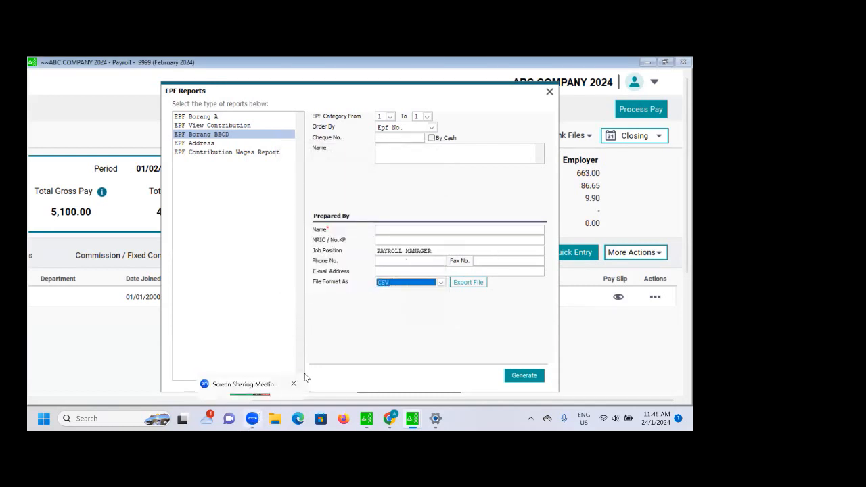
pyautogui.click(441, 282)
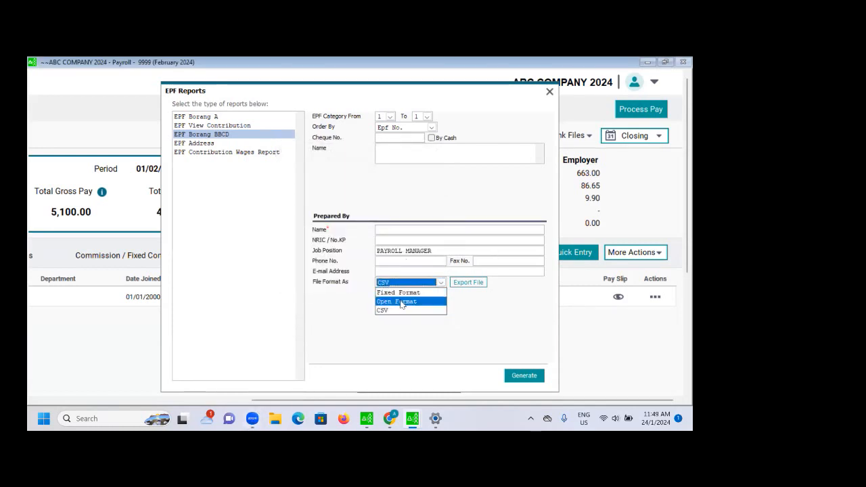
pyautogui.click(402, 292)
pyautogui.click(458, 285)
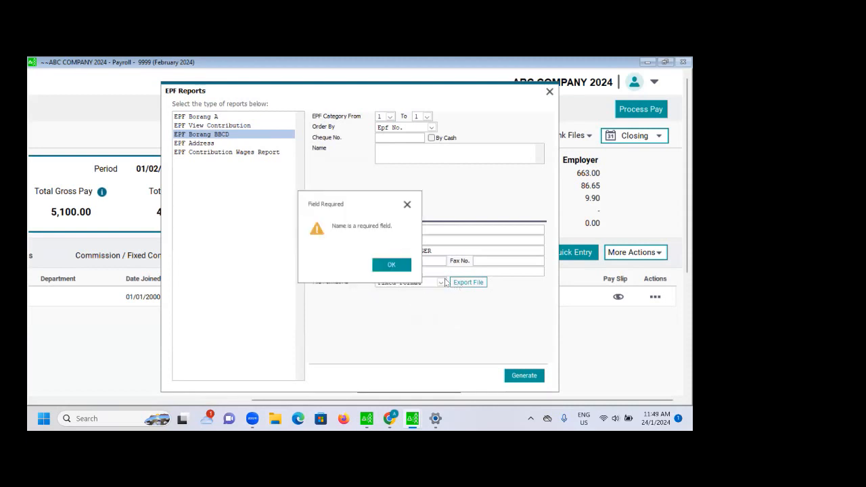
pyautogui.click(381, 262)
pyautogui.write('Q1212')
# Export the ABC COMPANY 2024 fixed-format contribution file to c:\temp\abc and preview it.
pyautogui.click(458, 284)
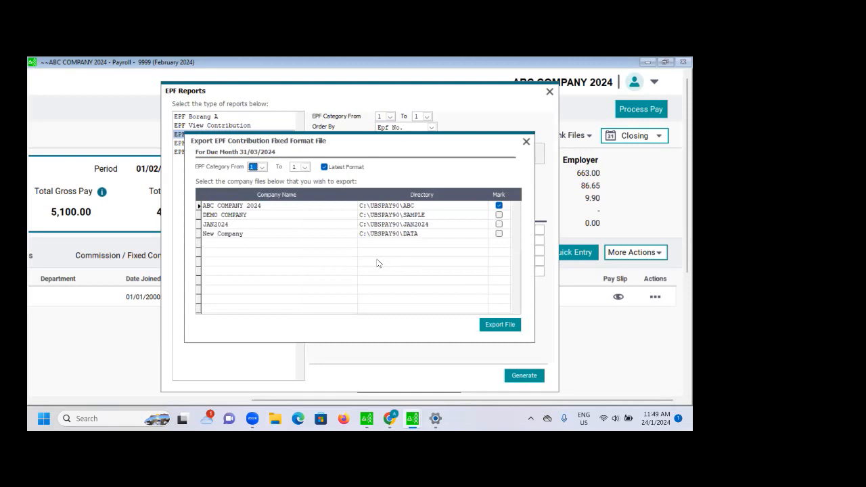
pyautogui.click(500, 324)
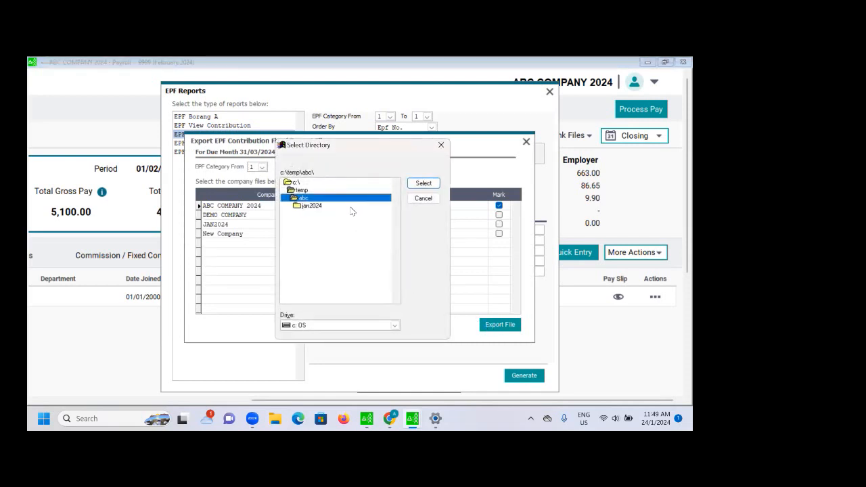
pyautogui.click(423, 184)
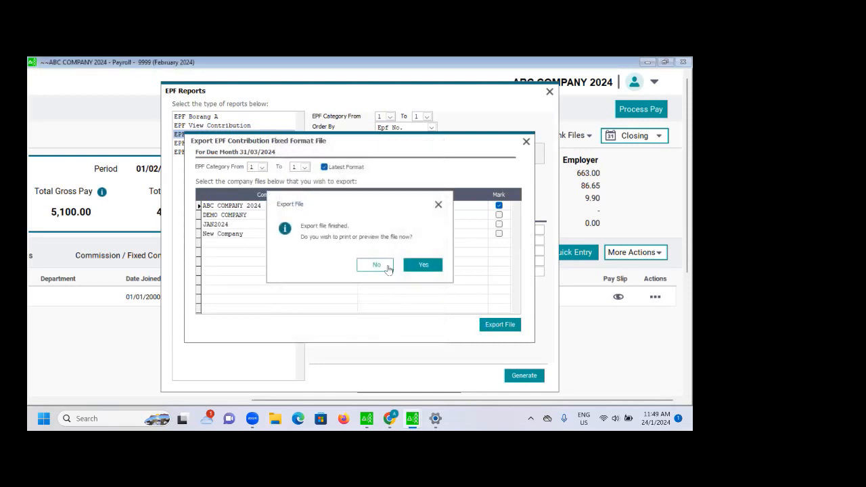
pyautogui.click(419, 268)
pyautogui.click(367, 216)
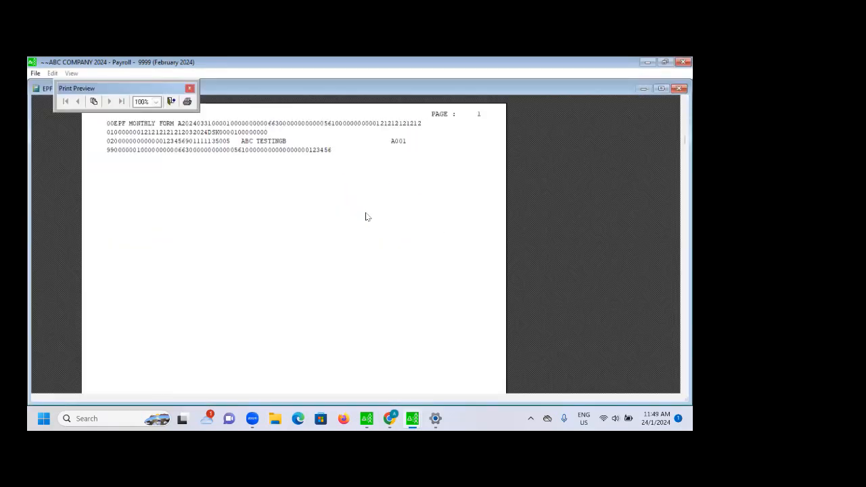
pyautogui.press('Escape')
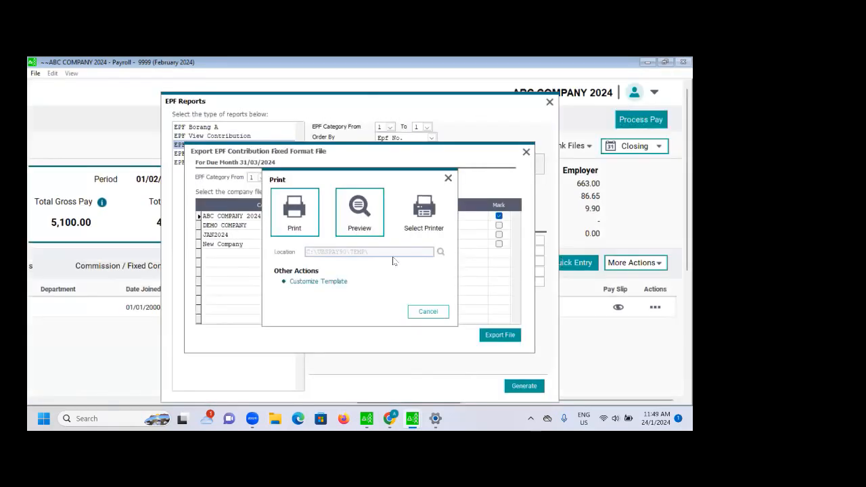
pyautogui.click(449, 178)
# Return to the Borang BBCD options, enter the preparer's name, and keep Fixed Format.
pyautogui.click(526, 143)
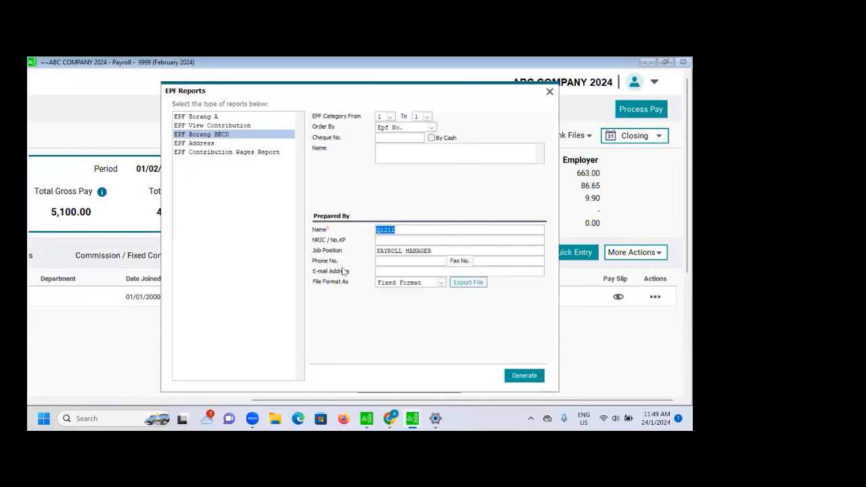
pyautogui.click(397, 285)
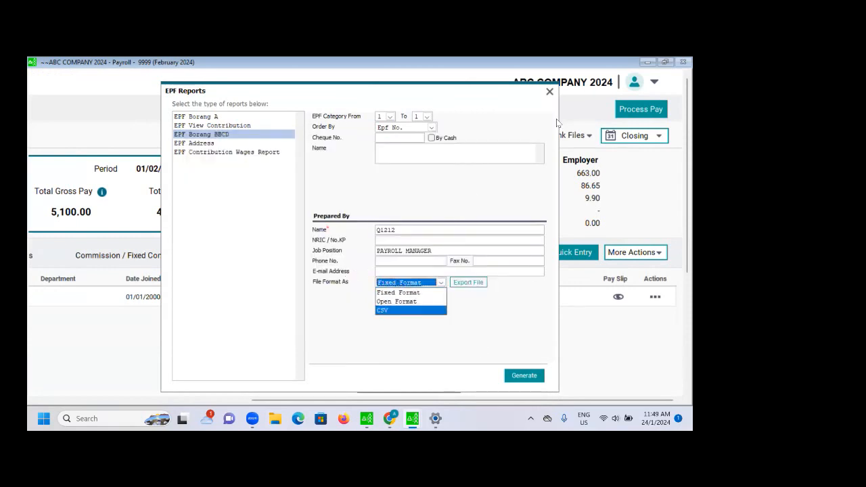
pyautogui.click(197, 142)
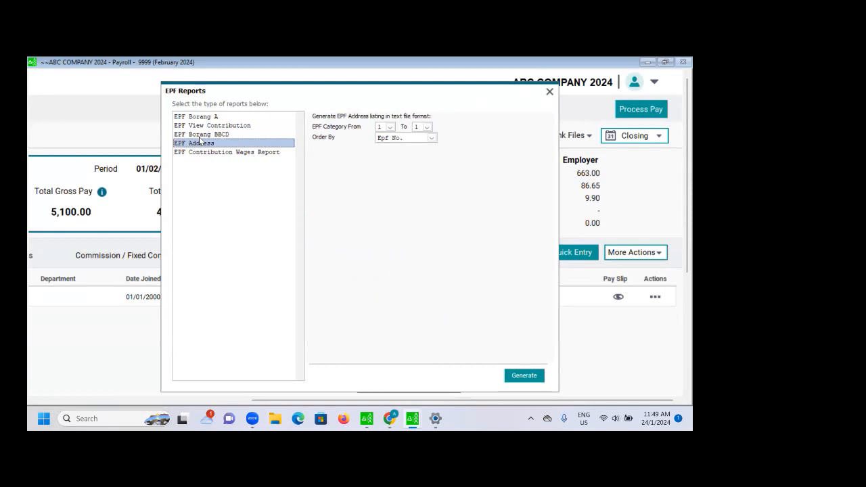
pyautogui.click(202, 135)
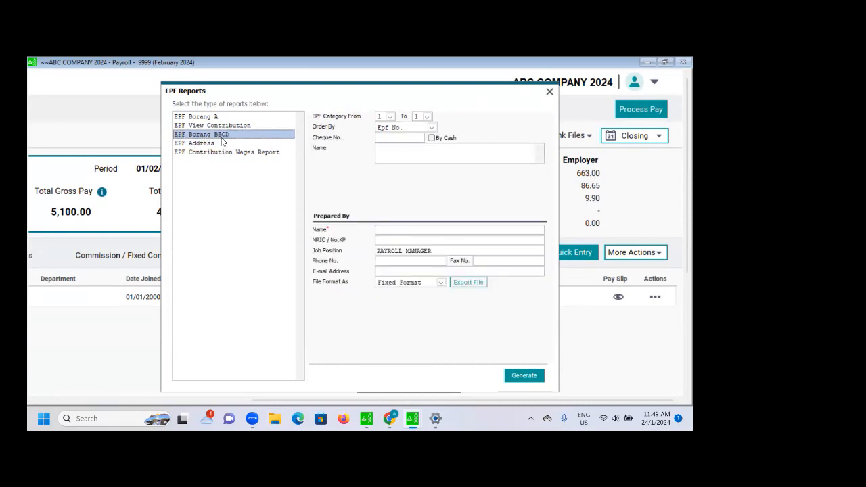
pyautogui.click(402, 230)
pyautogui.write('23283289')
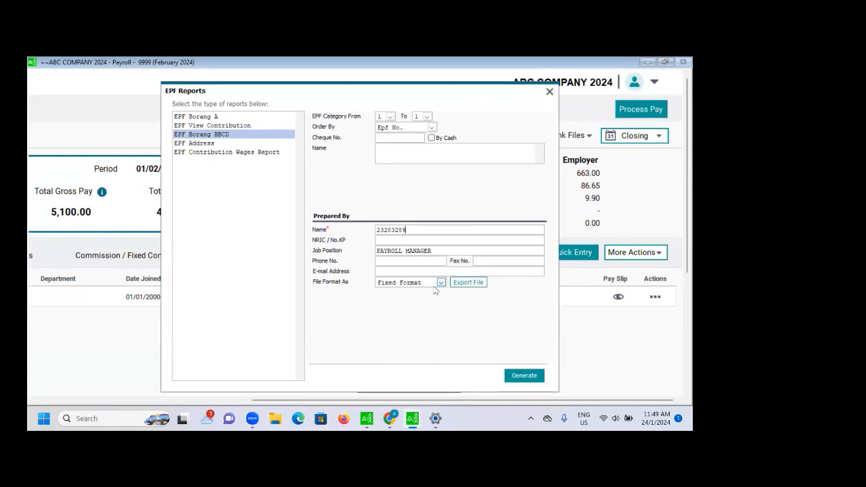
pyautogui.click(439, 282)
pyautogui.click(426, 292)
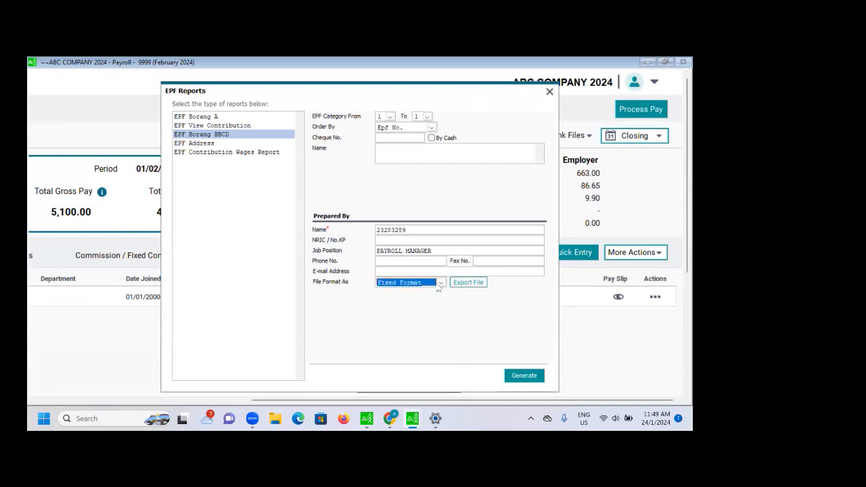
# Export the ABC COMPANY 2024 contribution file into c:\temp\abc\jan2024 and preview it.
pyautogui.click(460, 283)
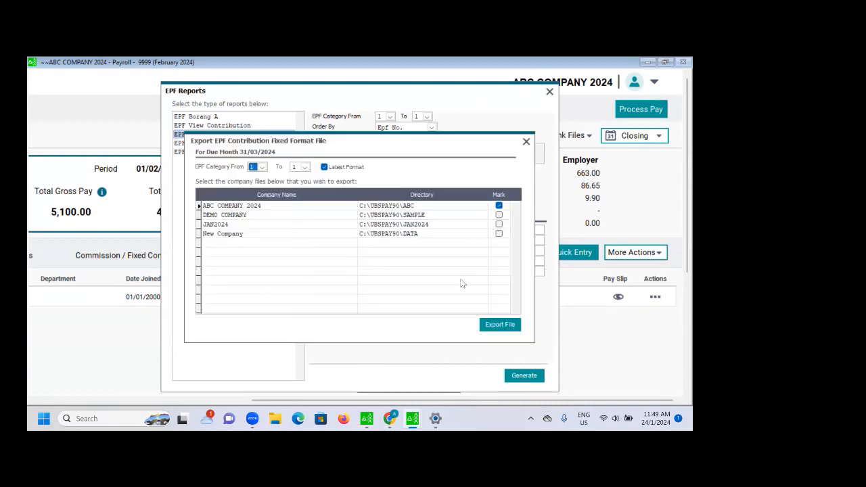
pyautogui.click(350, 209)
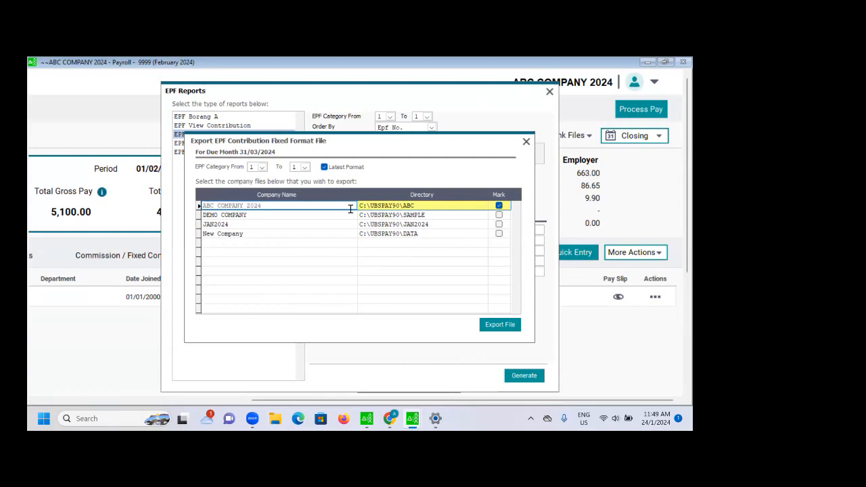
pyautogui.click(493, 326)
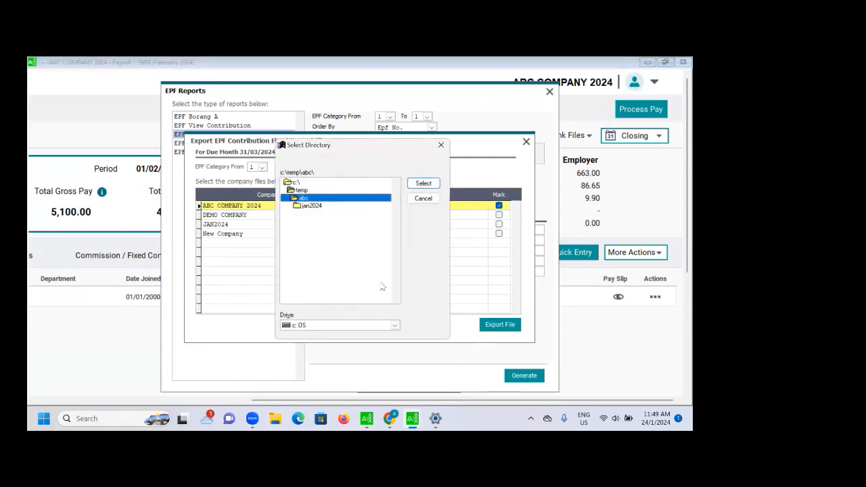
pyautogui.doubleClick(309, 206)
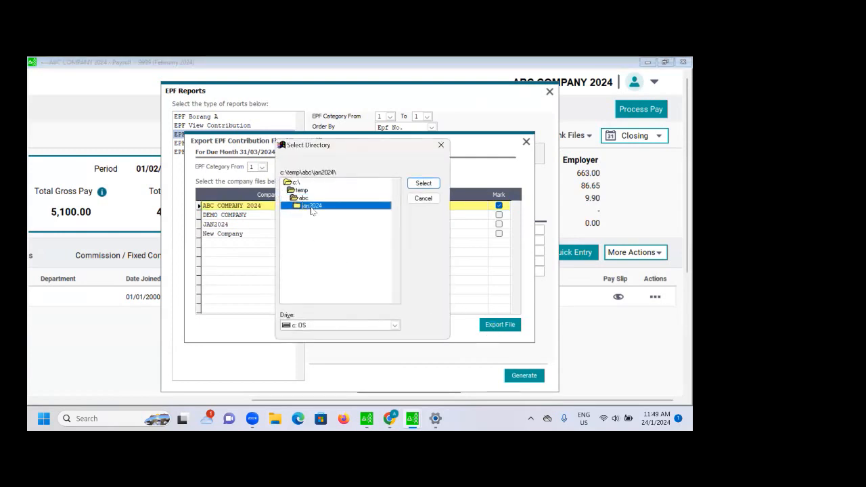
pyautogui.click(423, 184)
pyautogui.click(420, 271)
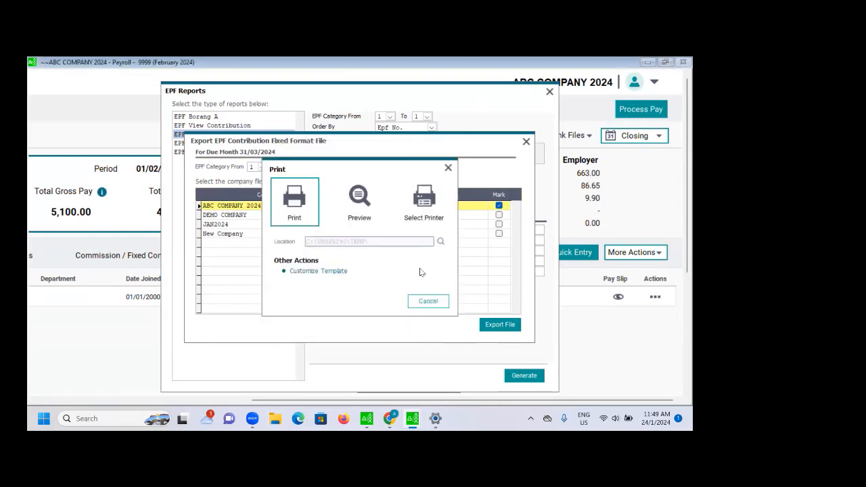
pyautogui.click(343, 203)
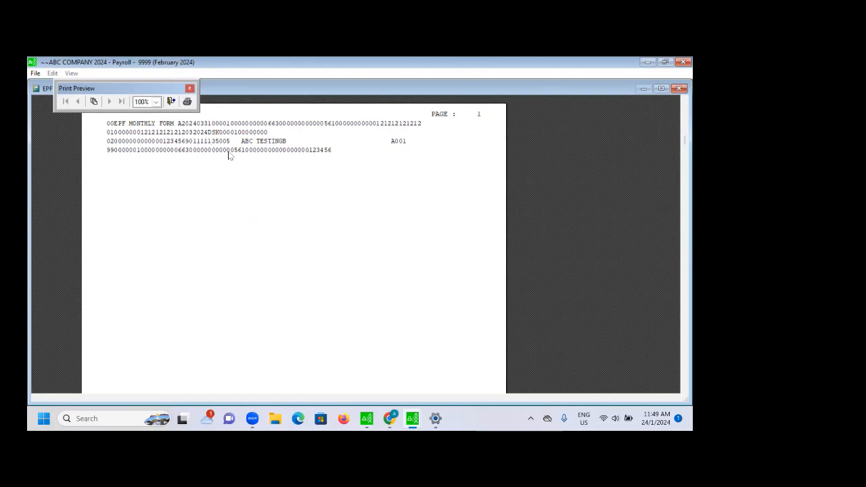
# Zoom the preview to read the file text, then close it and cancel printing.
pyautogui.click(277, 147)
pyautogui.click(301, 142)
pyautogui.click(302, 143)
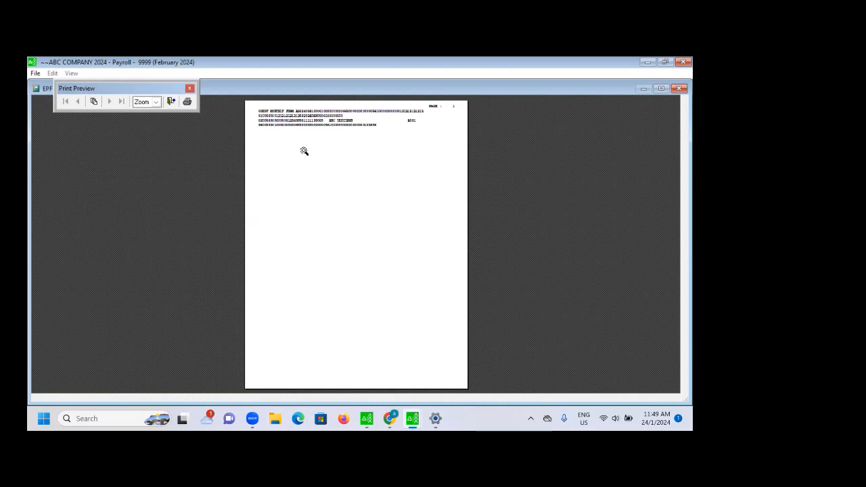
pyautogui.click(318, 124)
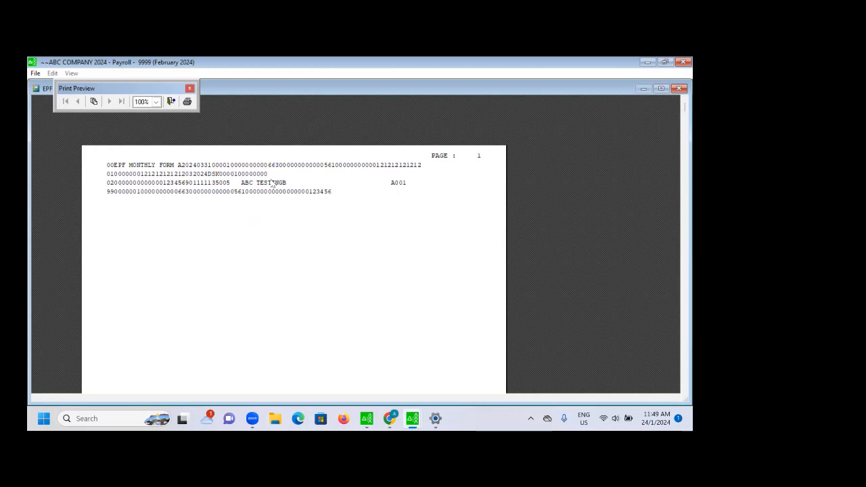
pyautogui.click(171, 101)
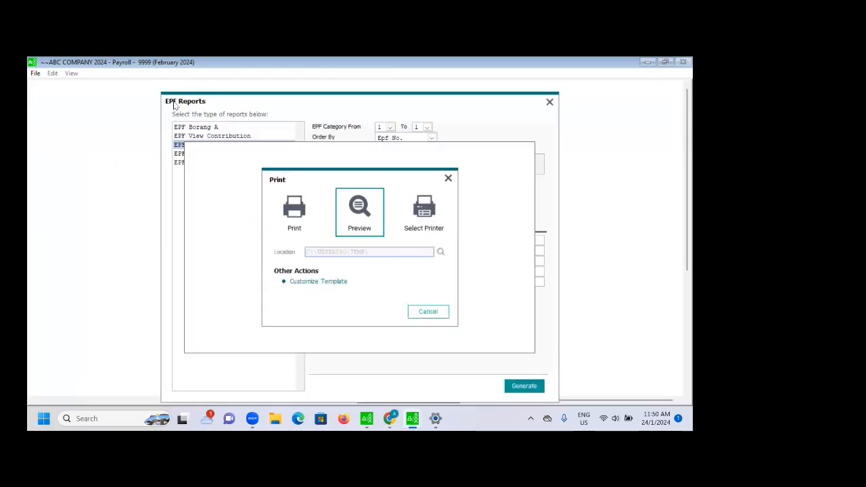
pyautogui.click(431, 310)
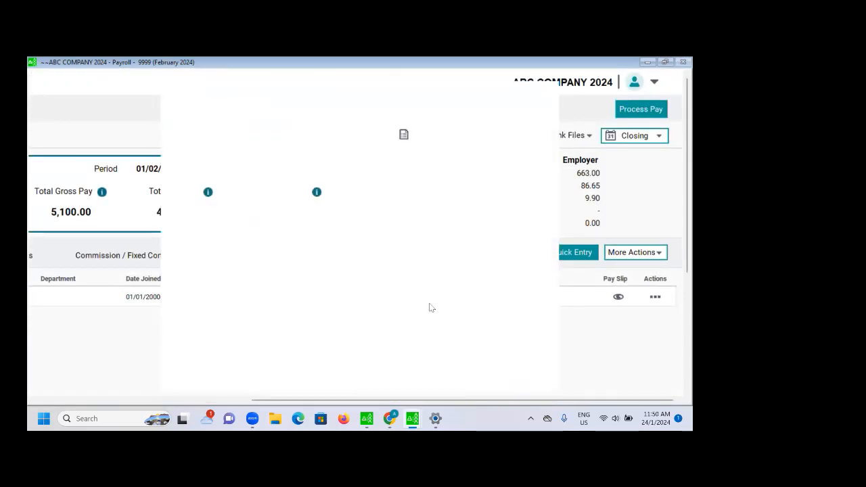
# Select the EPF Borang BBCD report and fill in the required preparer's name.
pyautogui.click(435, 135)
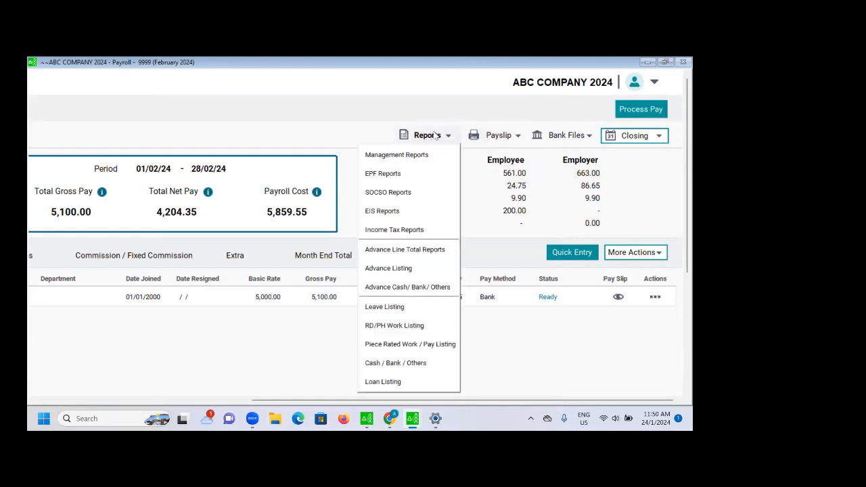
pyautogui.click(400, 174)
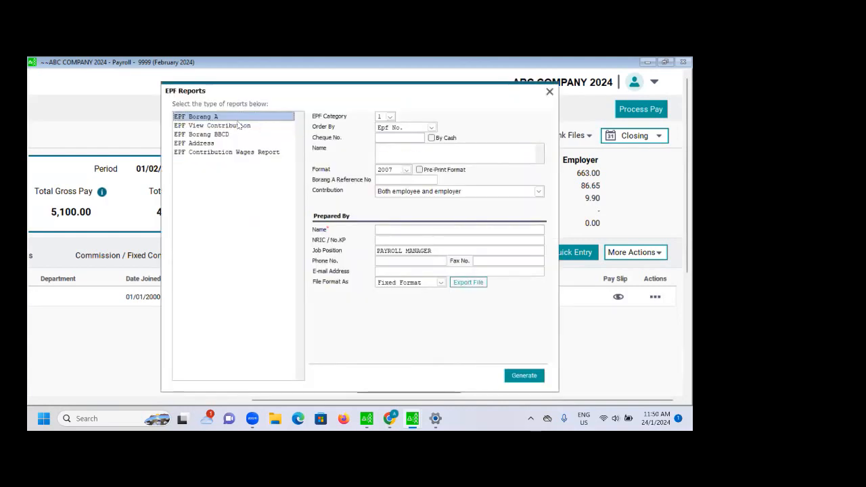
pyautogui.click(216, 135)
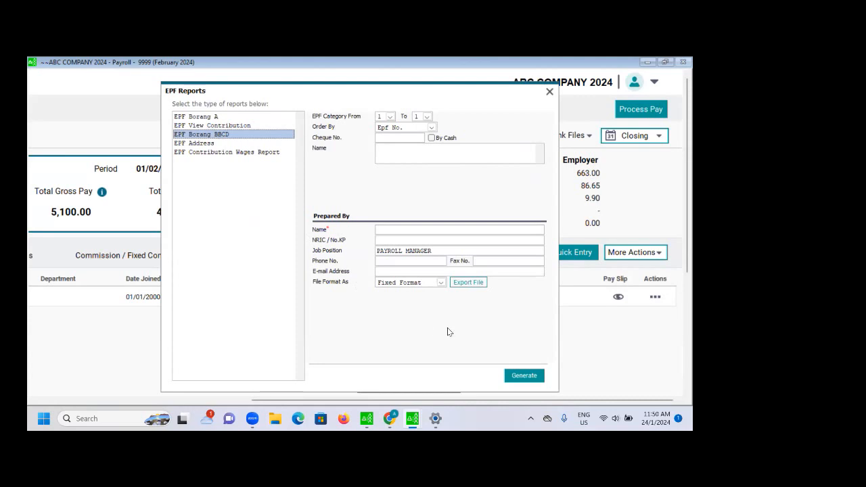
pyautogui.click(459, 283)
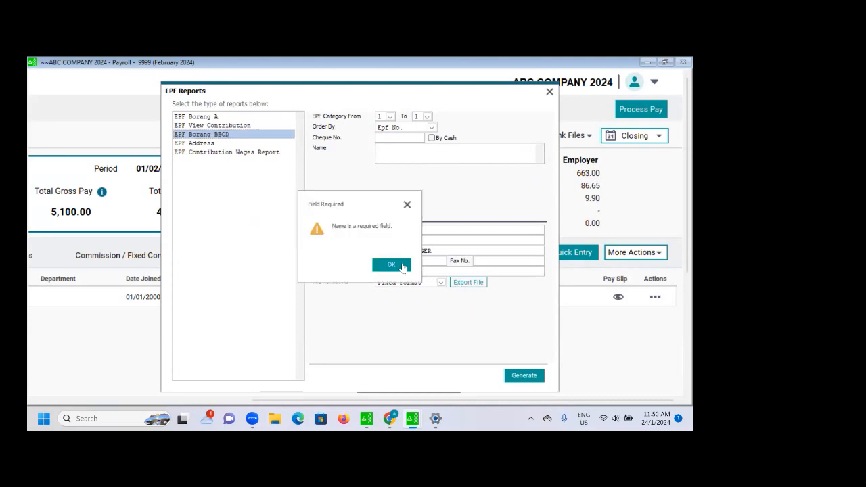
pyautogui.click(399, 267)
pyautogui.doubleClick(418, 231)
pyautogui.write('21212')
pyautogui.moveTo(458, 232); pyautogui.dragTo(354, 224)
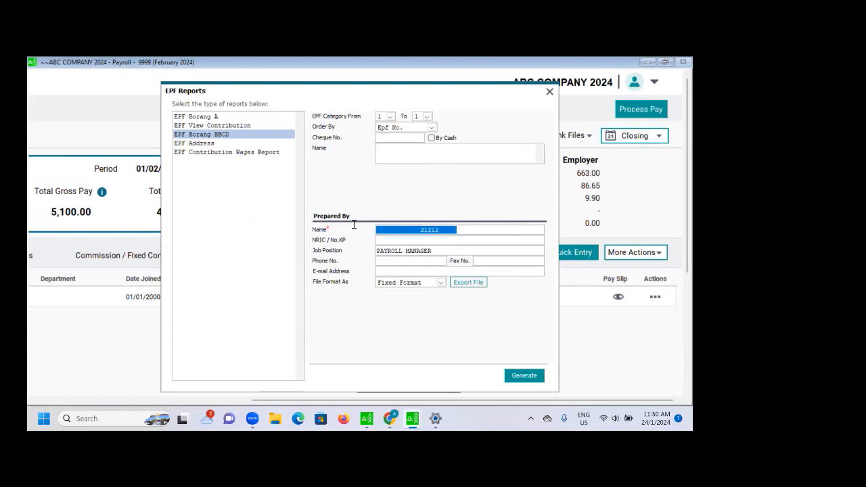
pyautogui.write('12121')
# Export the due-month 31/03/2024 fixed-format file into c:\temp\abc\jan2024 and preview it.
pyautogui.click(460, 284)
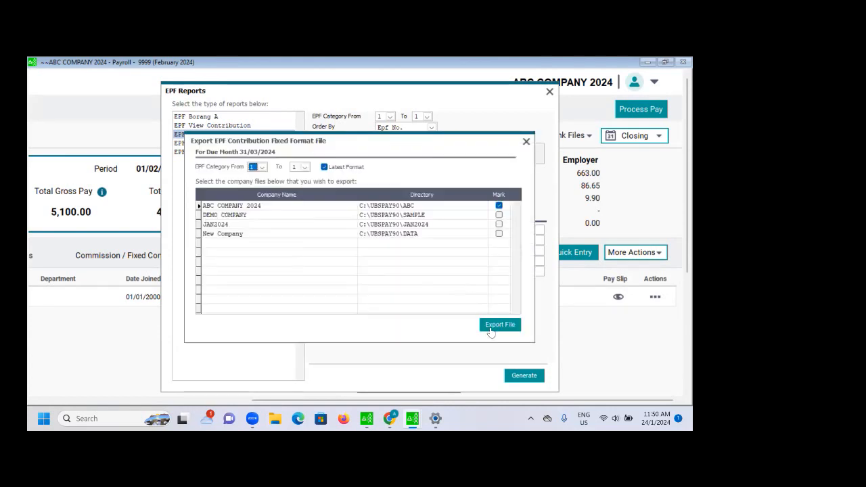
pyautogui.click(488, 324)
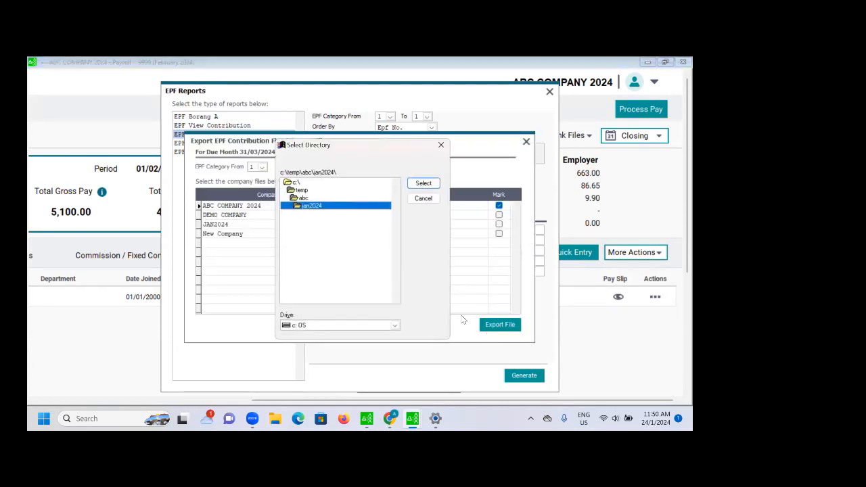
pyautogui.click(422, 184)
pyautogui.click(418, 264)
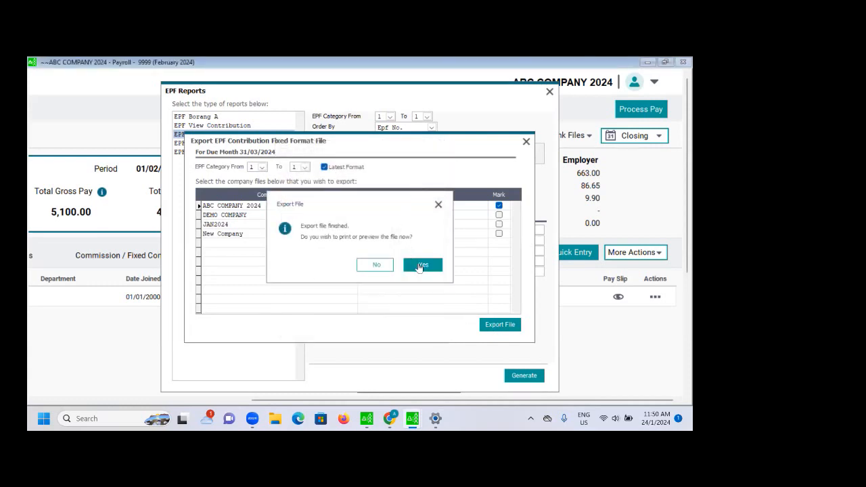
pyautogui.click(359, 202)
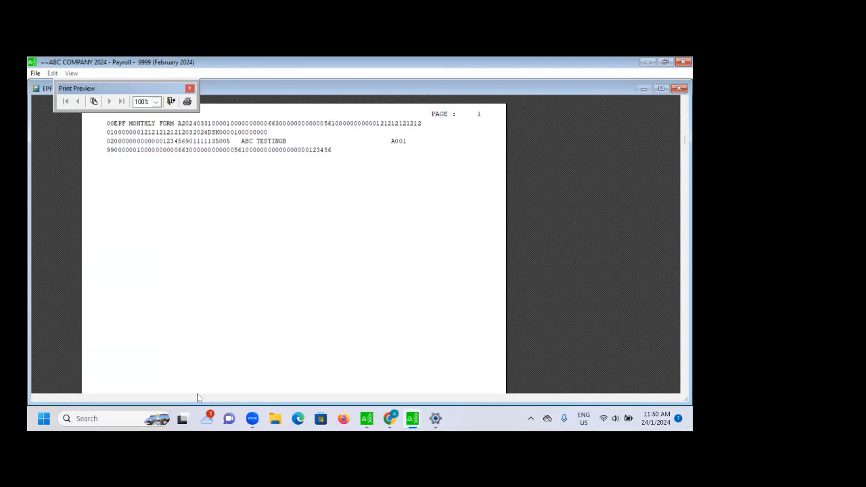
pyautogui.click(275, 419)
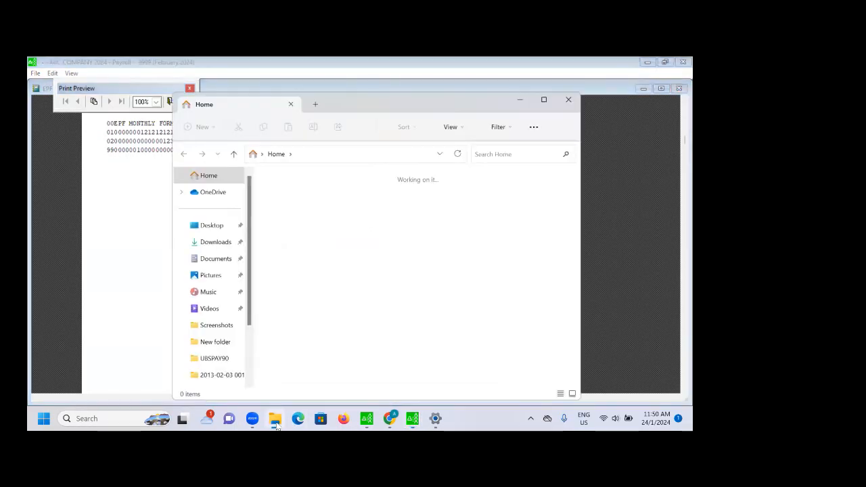
# Confirm the 522-byte EPFORMA2 file sits in c:\temp\abc\jan2024, then close Explorer and the preview.
pyautogui.click(275, 419)
pyautogui.click(275, 418)
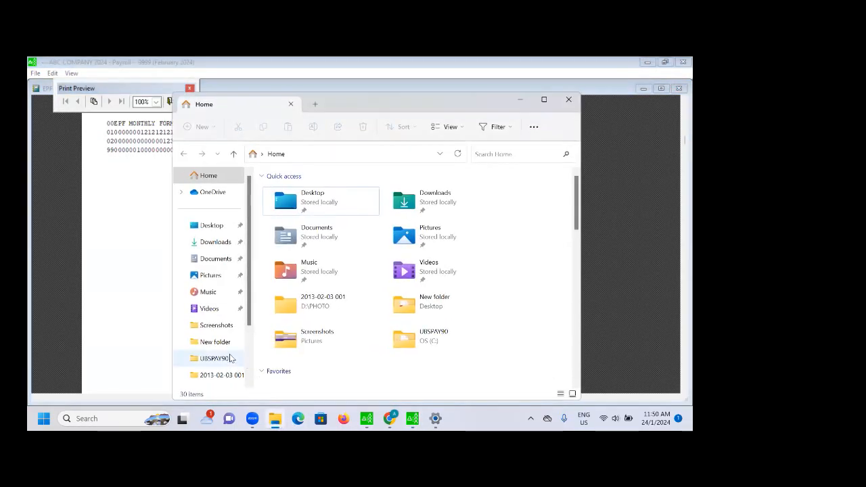
pyautogui.scroll(-2, 224, 338)
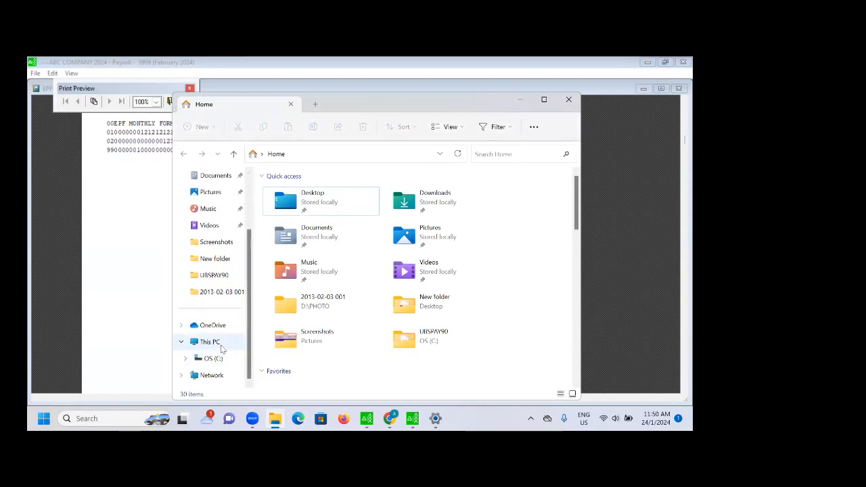
pyautogui.click(215, 357)
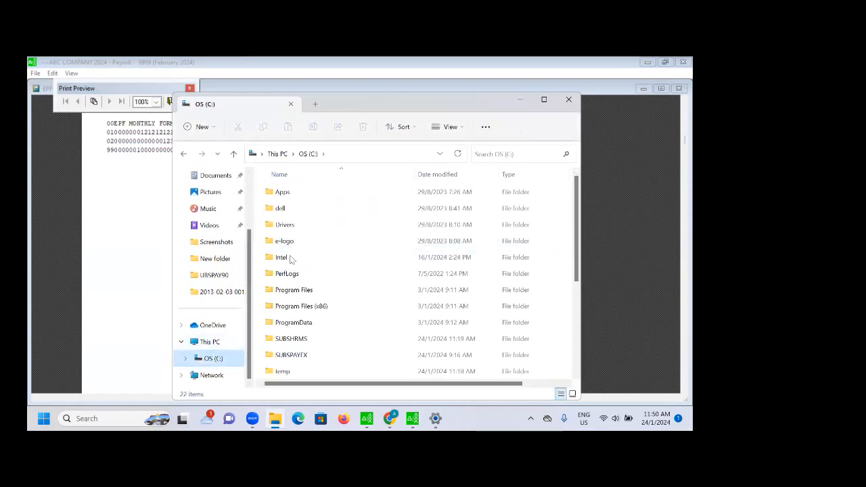
pyautogui.doubleClick(283, 370)
pyautogui.doubleClick(281, 193)
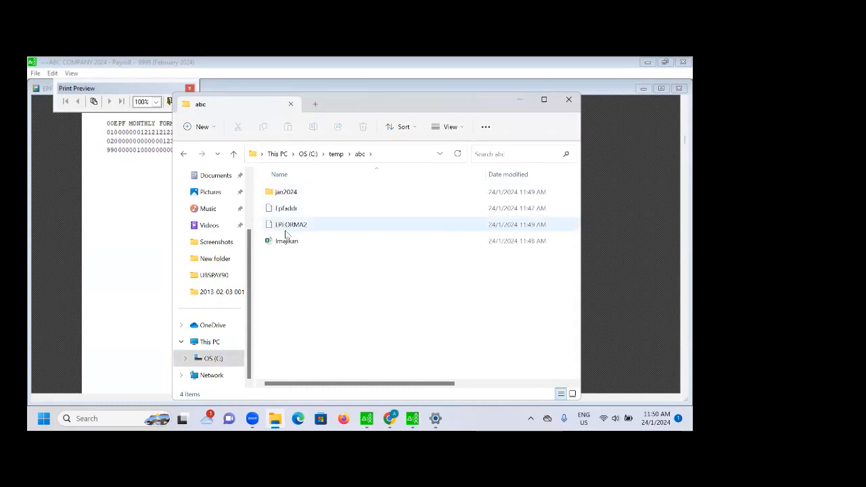
pyautogui.click(280, 195)
pyautogui.doubleClick(280, 194)
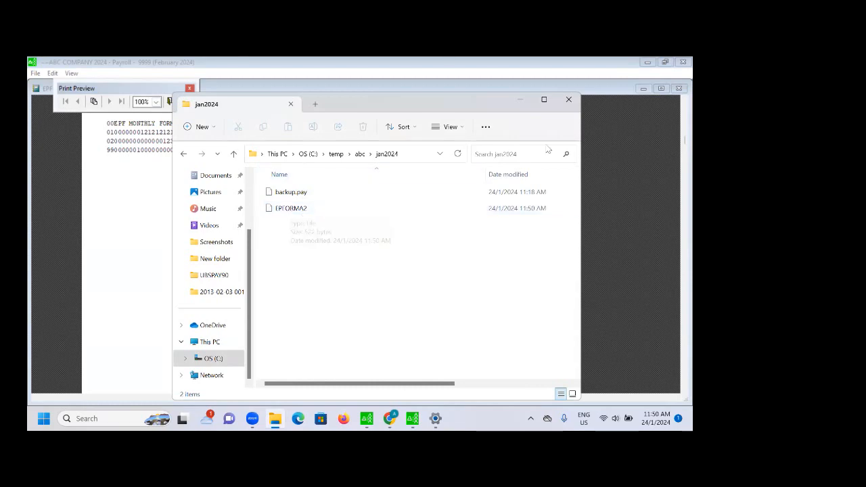
pyautogui.click(569, 100)
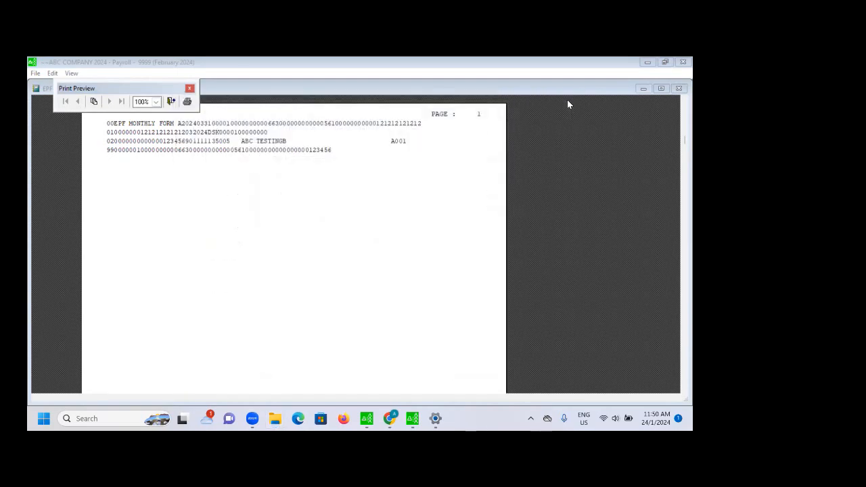
pyautogui.click(678, 89)
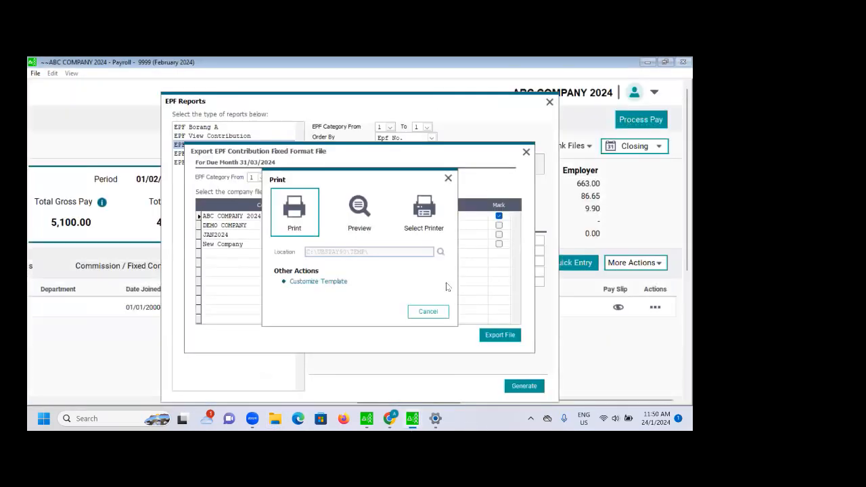
# Preview EPF Borang A for month 0324 (1224.00 total), then close all EPF windows.
pyautogui.click(448, 178)
pyautogui.click(525, 143)
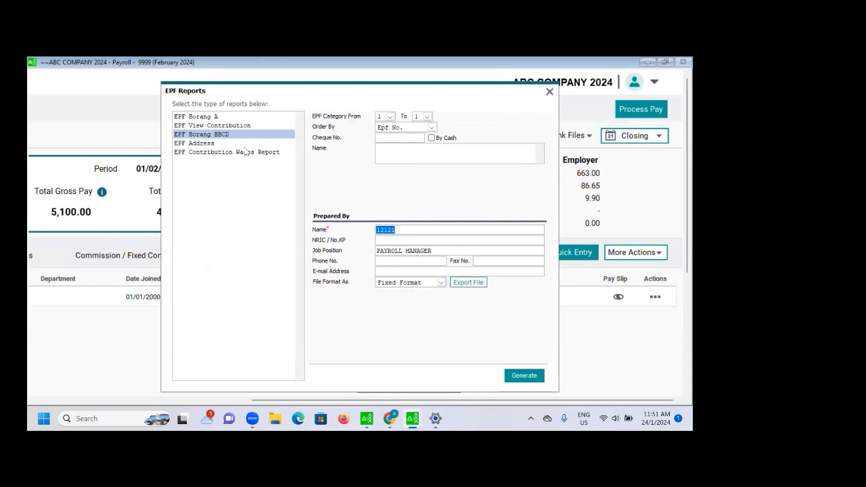
pyautogui.click(214, 118)
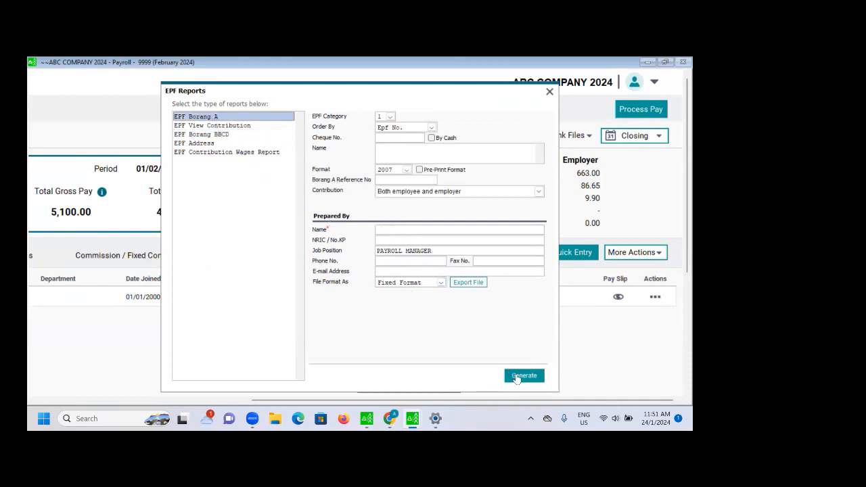
pyautogui.click(516, 377)
pyautogui.click(360, 203)
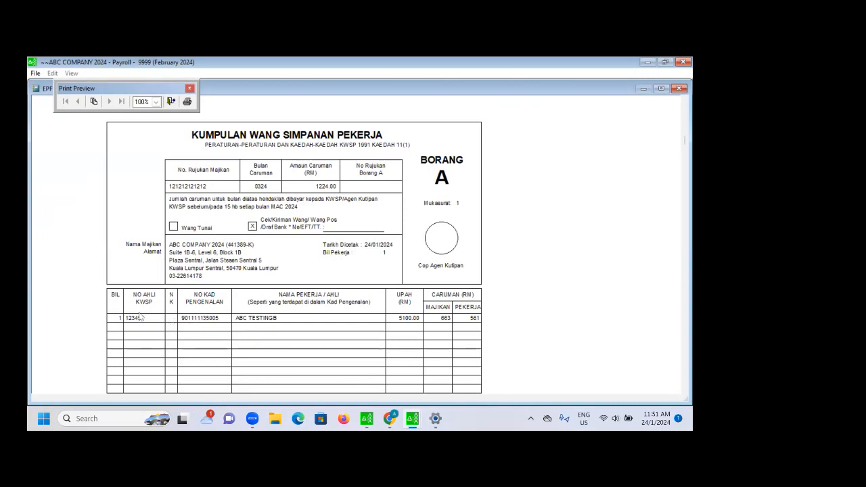
pyautogui.press('Escape')
pyautogui.press('Escape')
pyautogui.press('Escape')
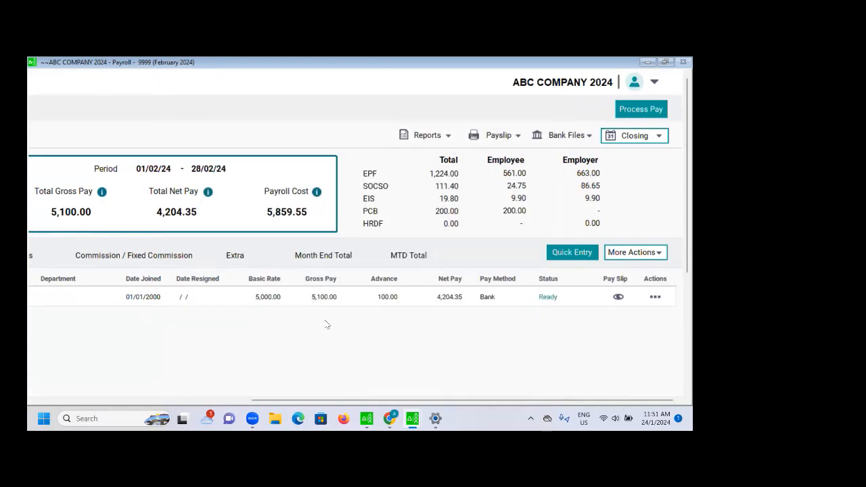
# Open the SOCSO reports and choose SOCSO Lampiran A.
pyautogui.moveTo(327, 404); pyautogui.dragTo(139, 402)
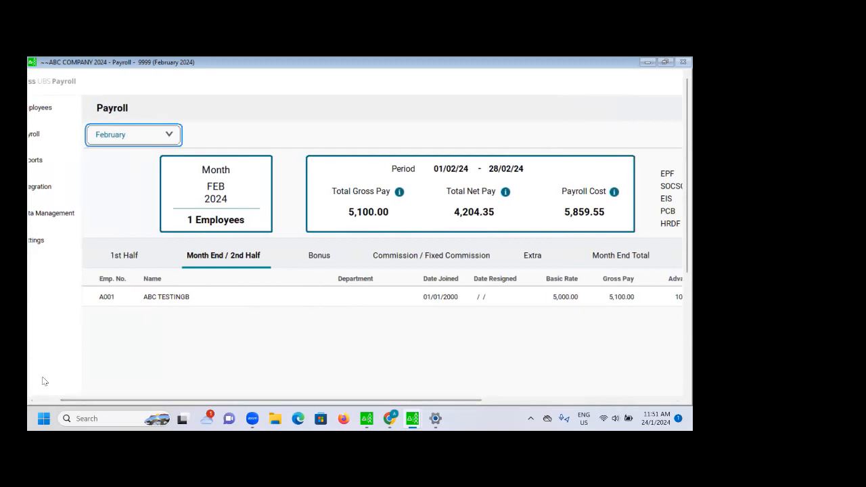
pyautogui.click(49, 401)
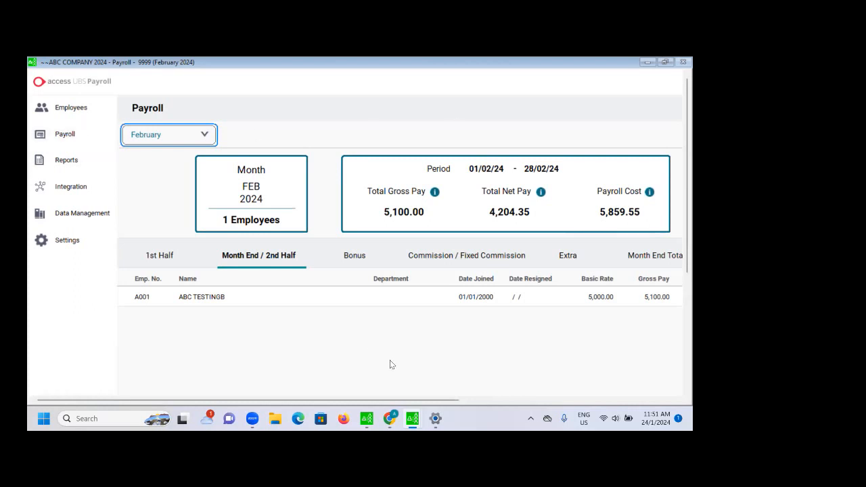
pyautogui.moveTo(408, 401); pyautogui.dragTo(611, 400)
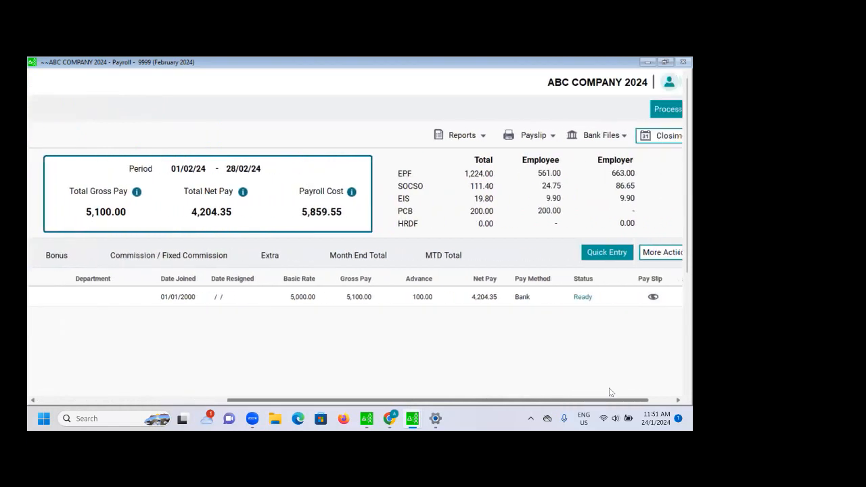
pyautogui.click(457, 139)
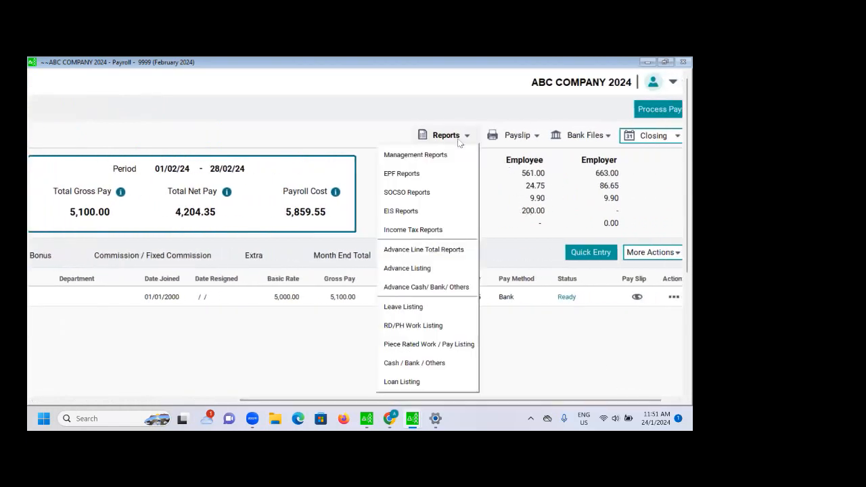
pyautogui.click(421, 196)
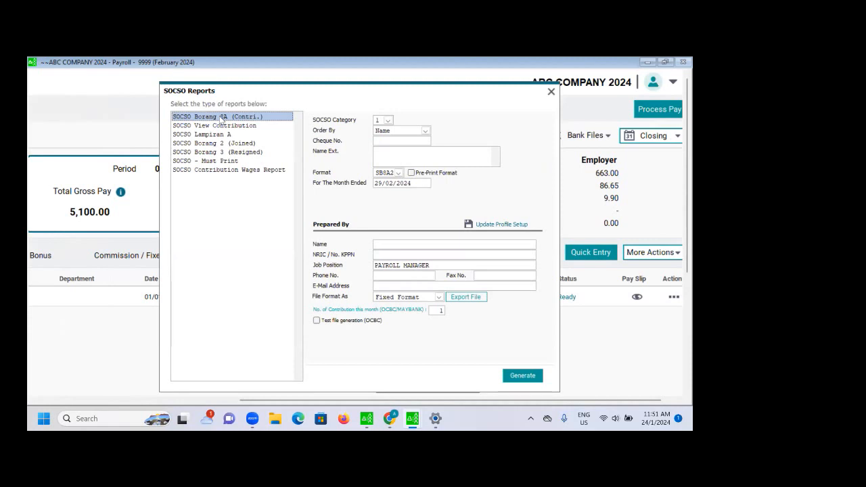
pyautogui.click(217, 170)
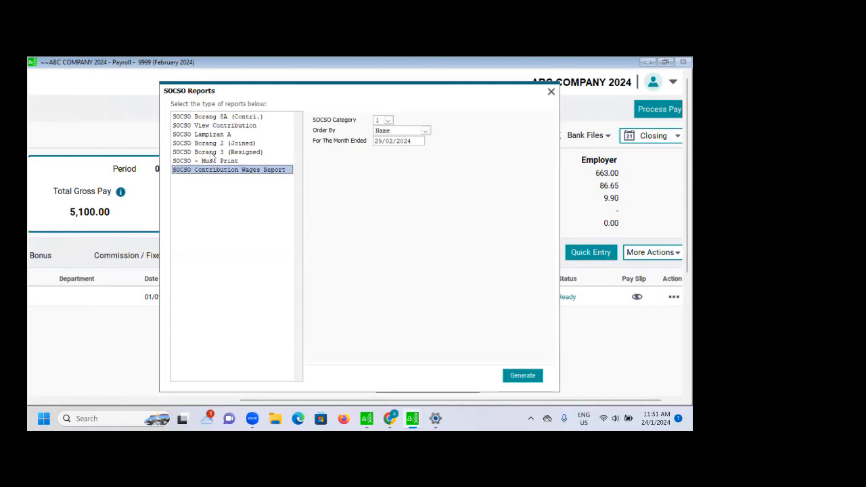
pyautogui.click(215, 153)
pyautogui.doubleClick(218, 134)
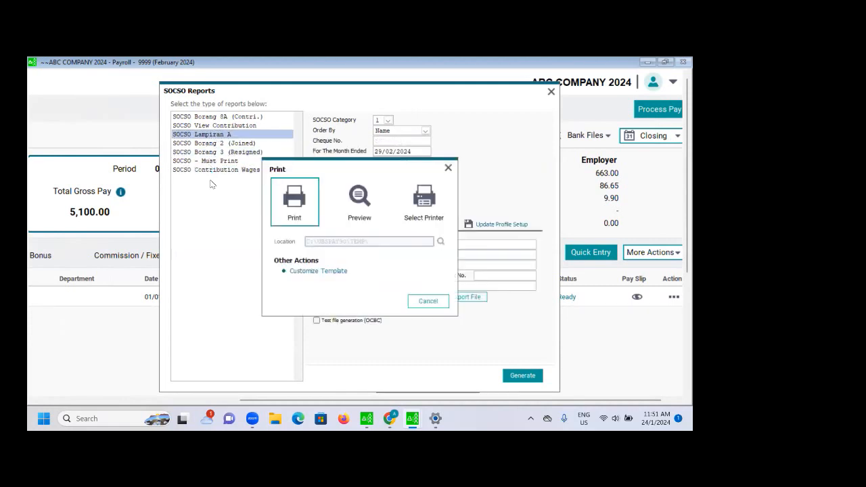
# Export the Lampiran A contribution file to jan2024, preview its listing, and close it.
pyautogui.click(448, 168)
pyautogui.click(452, 298)
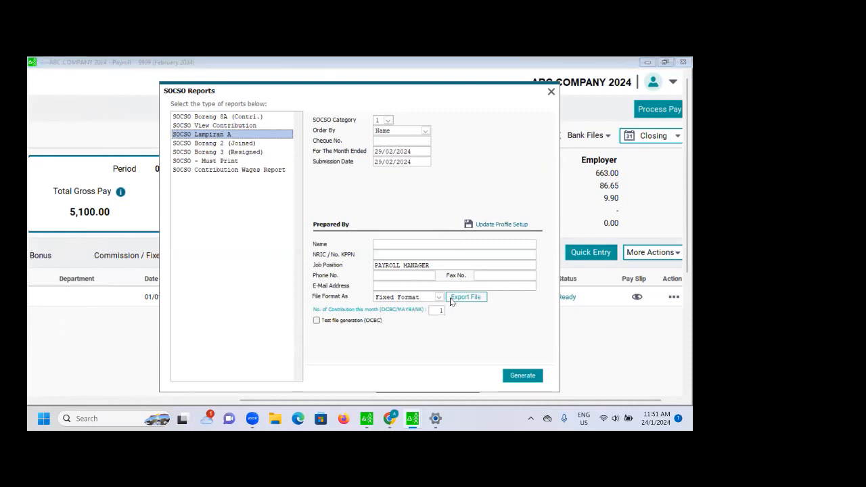
pyautogui.click(423, 184)
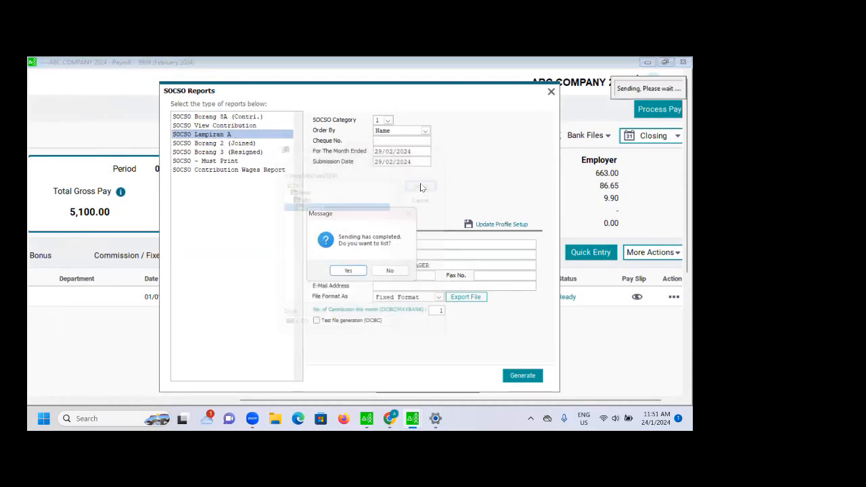
pyautogui.click(360, 273)
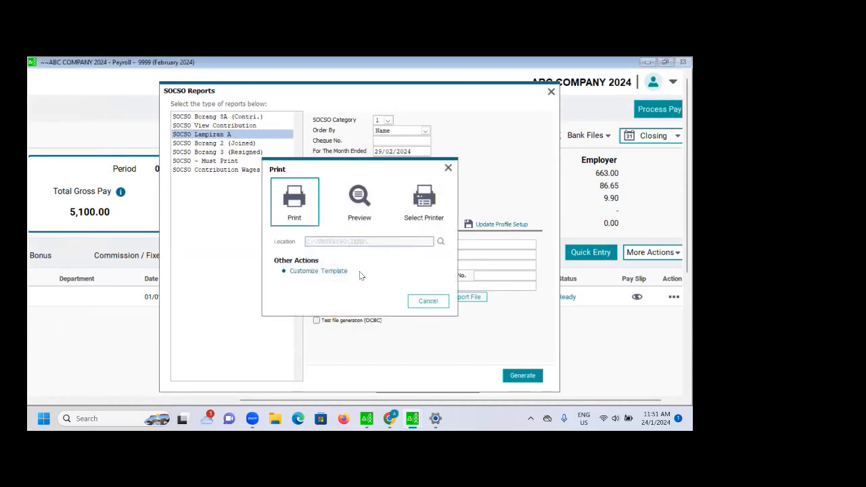
pyautogui.click(353, 216)
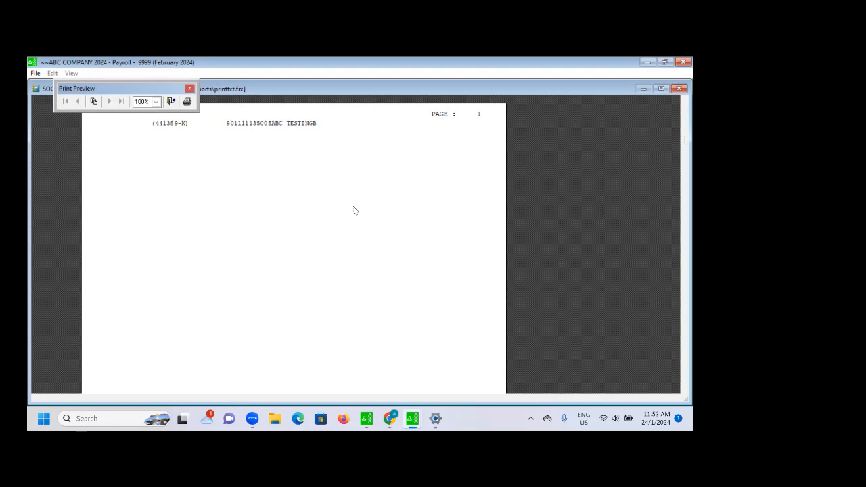
pyautogui.press('Escape')
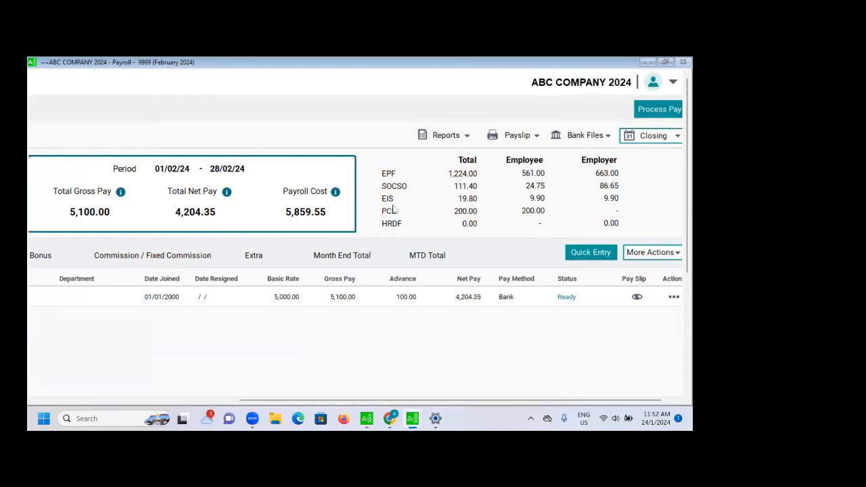
# Show February's 1st Half payroll and open A001's new pay entry, closing it unsaved.
pyautogui.moveTo(322, 405); pyautogui.dragTo(122, 404)
pyautogui.click(144, 259)
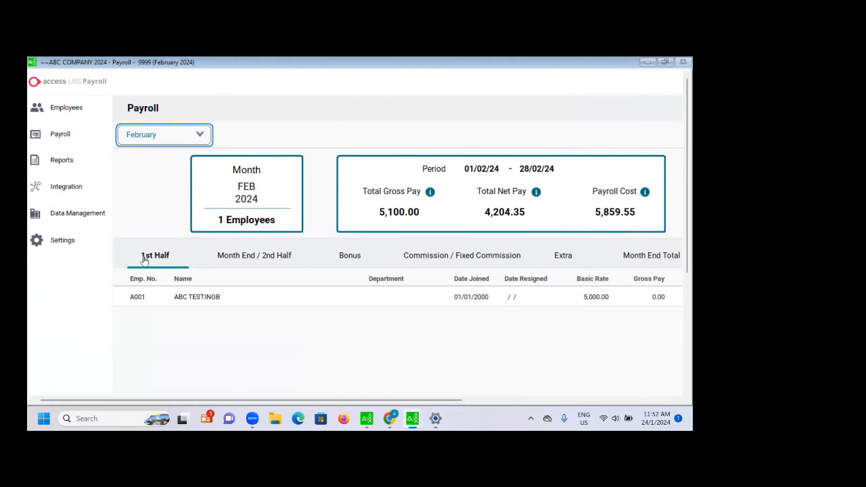
pyautogui.moveTo(393, 400); pyautogui.dragTo(603, 400)
pyautogui.click(561, 298)
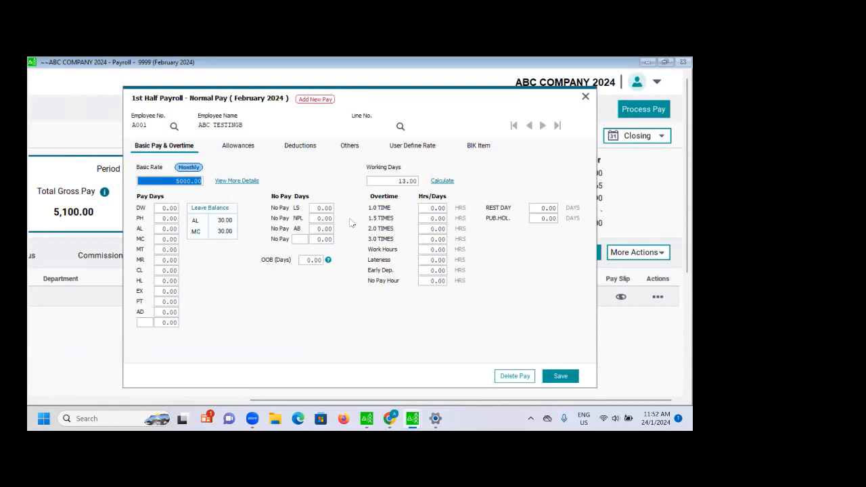
pyautogui.click(585, 96)
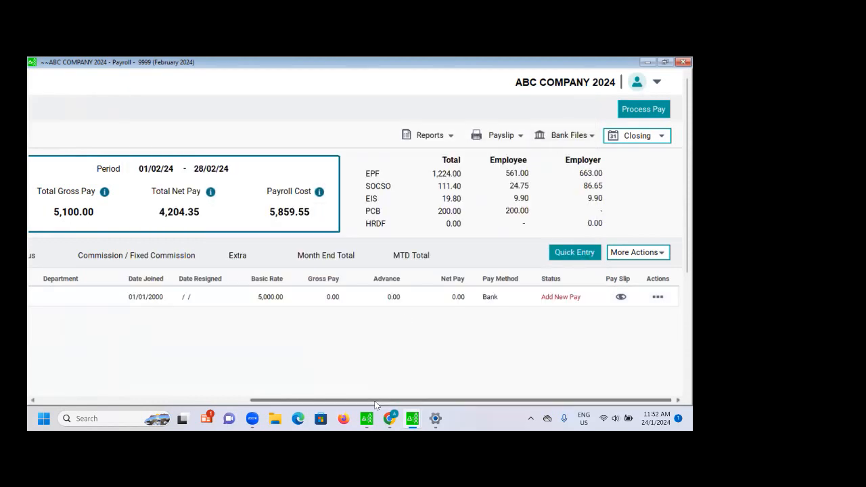
pyautogui.moveTo(375, 400); pyautogui.dragTo(160, 401)
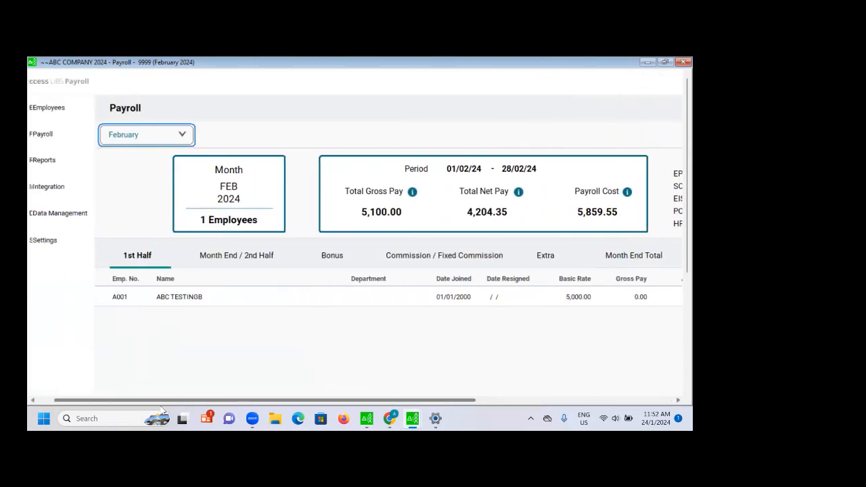
# View the Statutory/Tax Tables from Settings, then close the list.
pyautogui.click(63, 245)
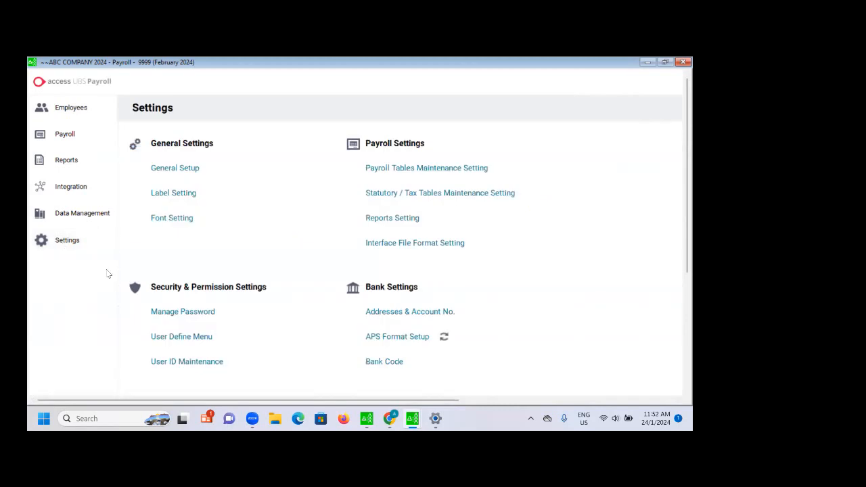
pyautogui.click(407, 195)
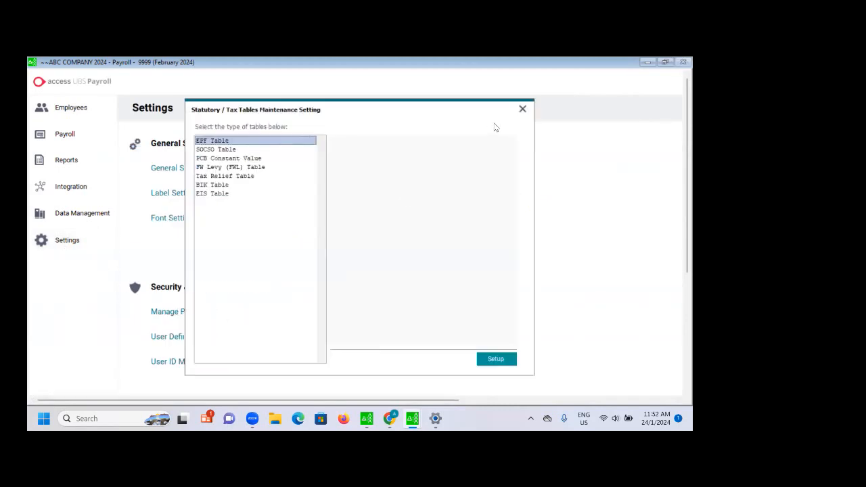
pyautogui.click(523, 109)
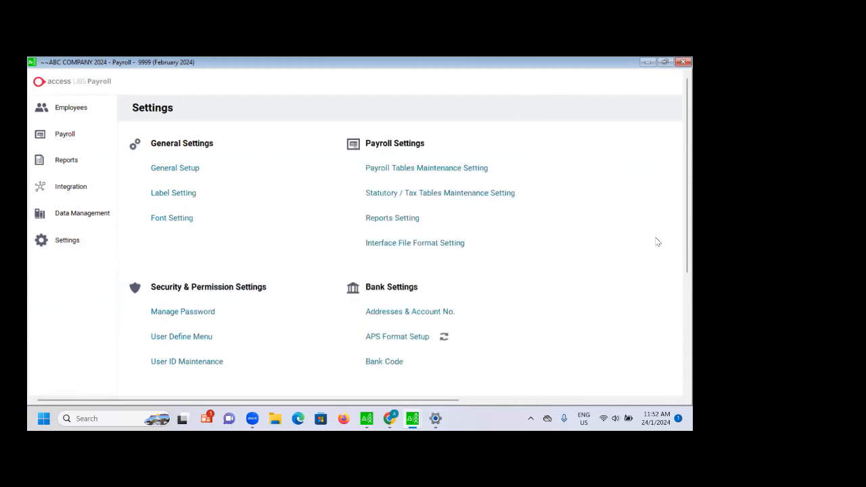
pyautogui.scroll(-3, 676, 257)
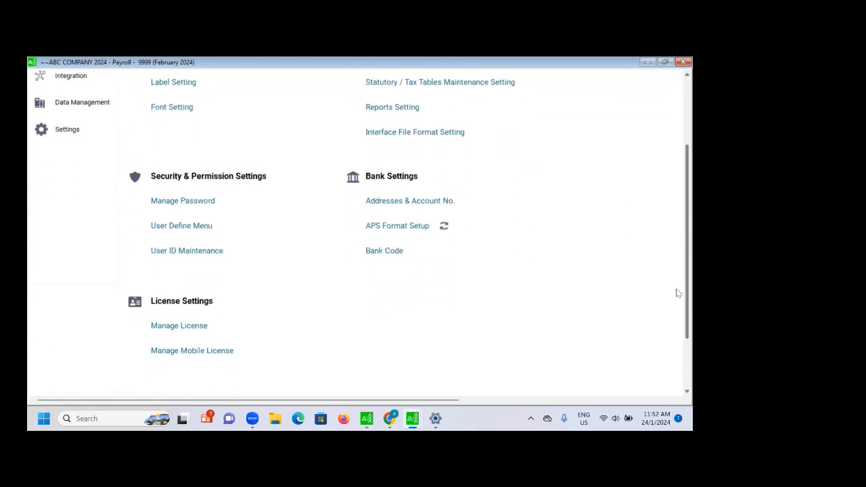
pyautogui.scroll(3, 676, 284)
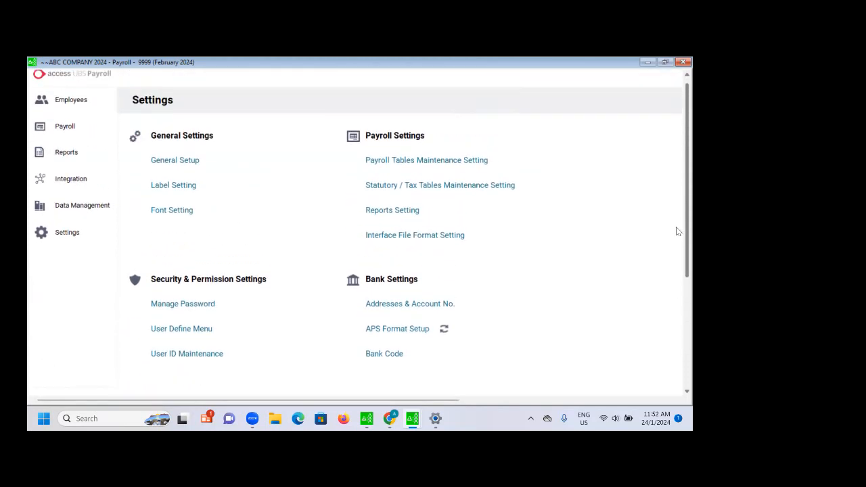
# Update EIS Employee Contributions with A001 ticked and return to the February payroll.
pyautogui.click(83, 207)
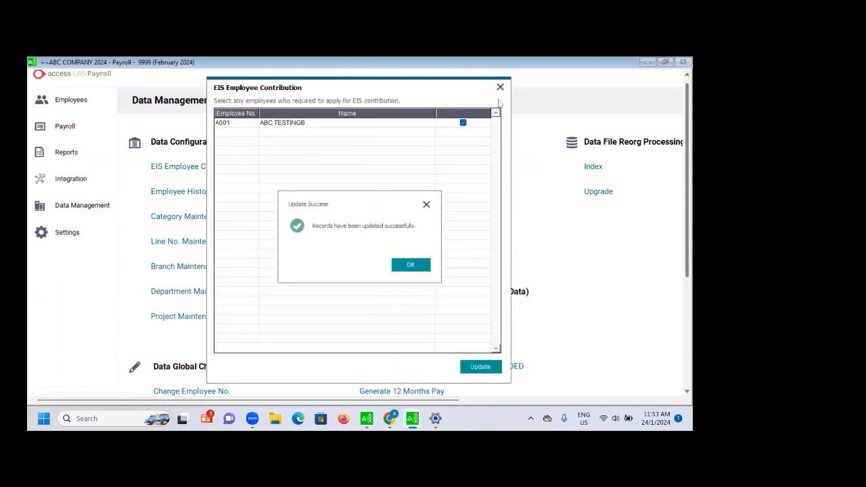
pyautogui.click(426, 204)
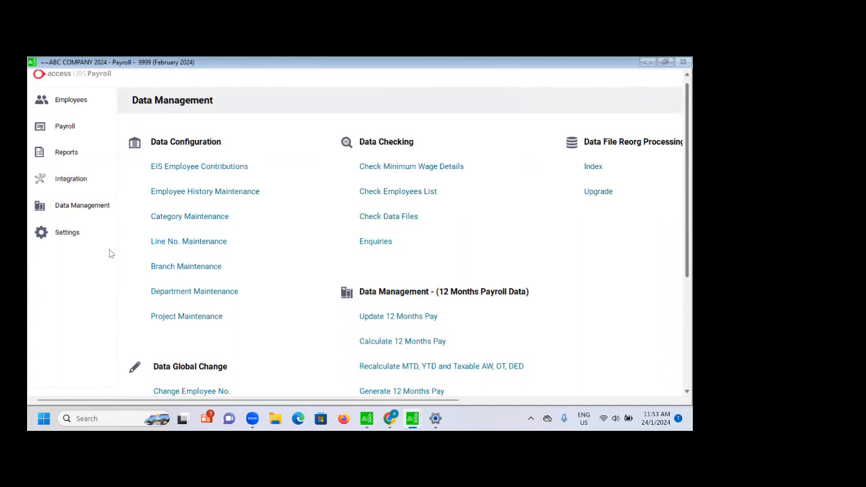
pyautogui.moveTo(440, 401); pyautogui.dragTo(358, 400)
pyautogui.scroll(1, 678, 81)
pyautogui.click(93, 136)
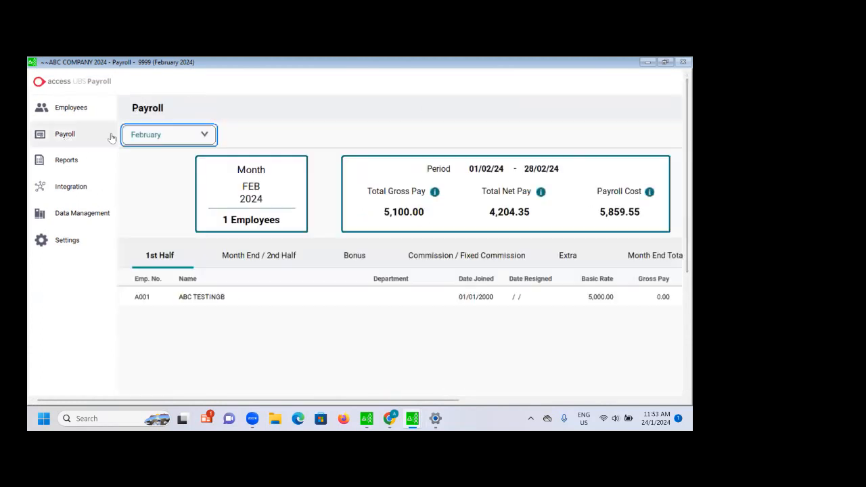
# Switch to the classic payroll interface and look through the SOCSO government reports.
pyautogui.moveTo(452, 401); pyautogui.dragTo(675, 397)
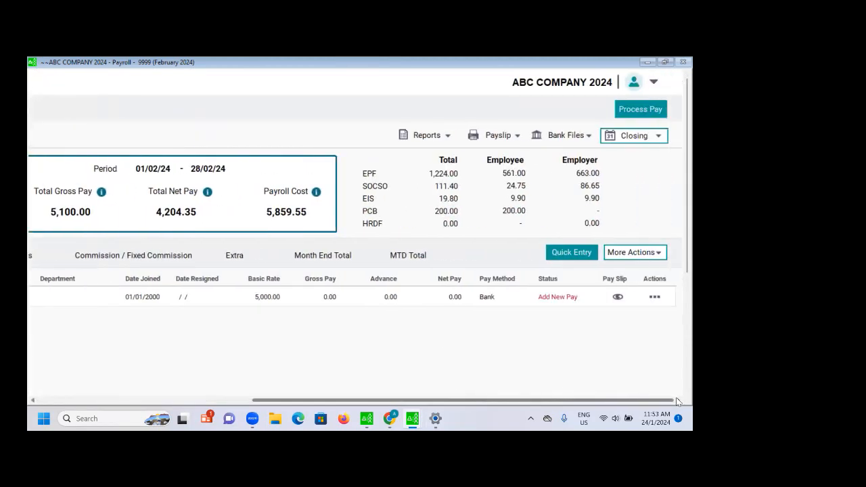
pyautogui.click(652, 81)
pyautogui.click(594, 215)
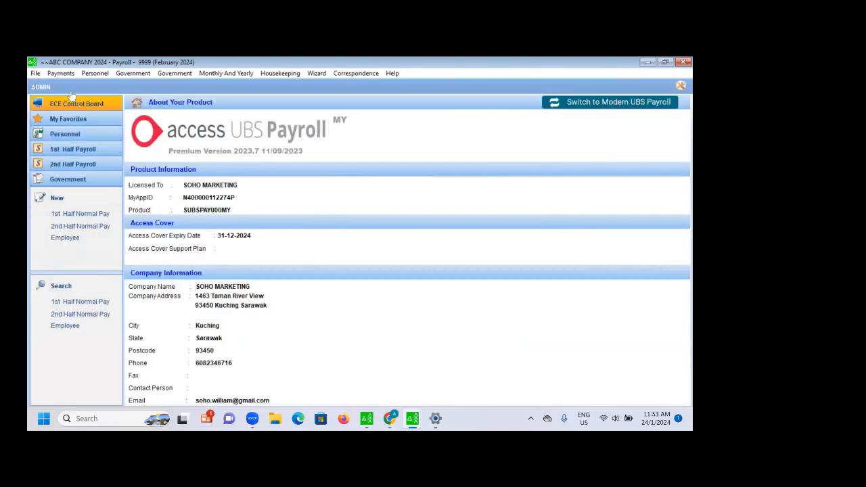
pyautogui.click(60, 74)
pyautogui.moveTo(160, 95)
pyautogui.moveTo(297, 100)
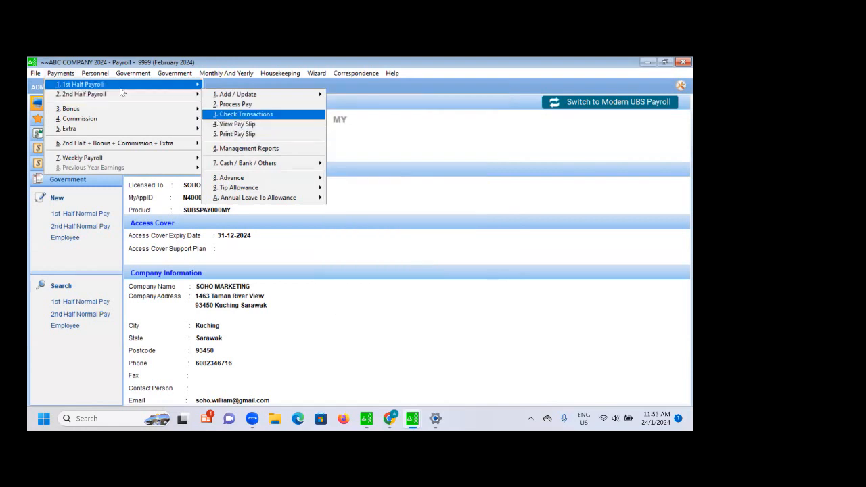
pyautogui.moveTo(86, 75)
pyautogui.moveTo(133, 75)
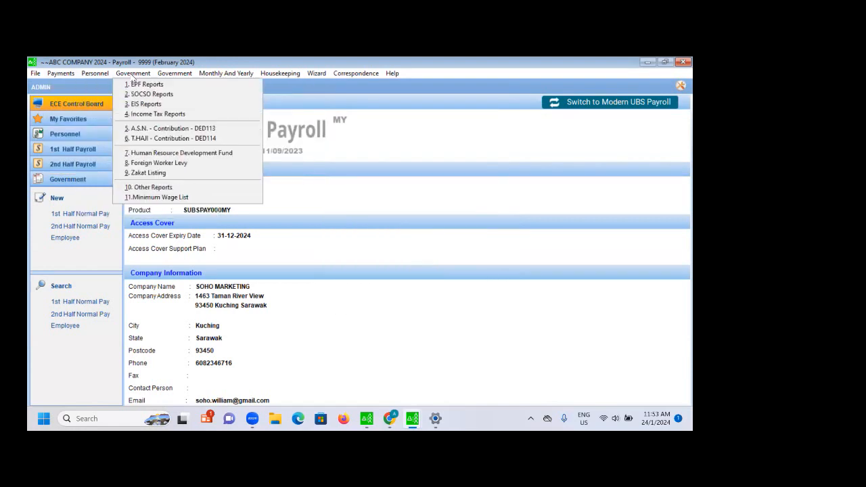
pyautogui.click(142, 94)
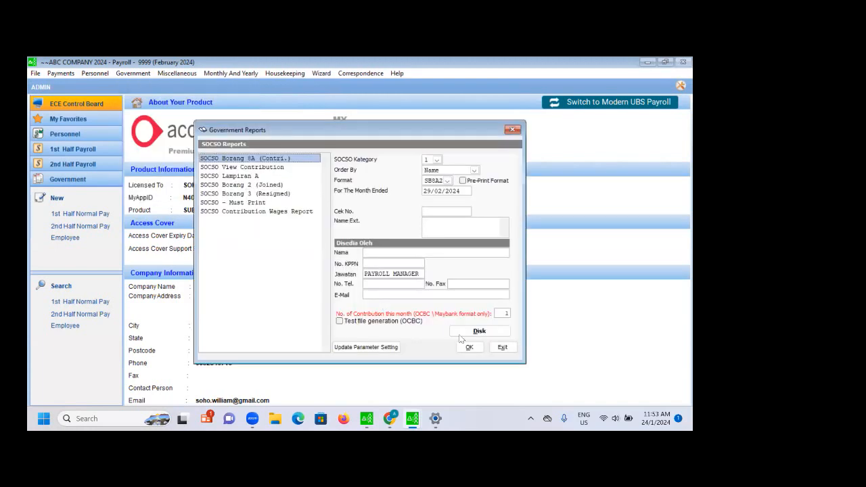
pyautogui.click(502, 347)
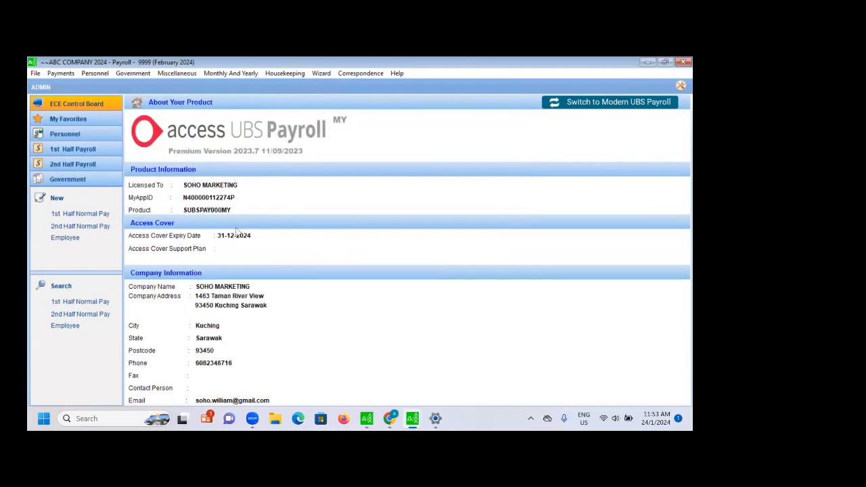
# Open Personnel File Maintenance for employee A001 via Add / Update Employees.
pyautogui.click(90, 73)
pyautogui.moveTo(132, 146)
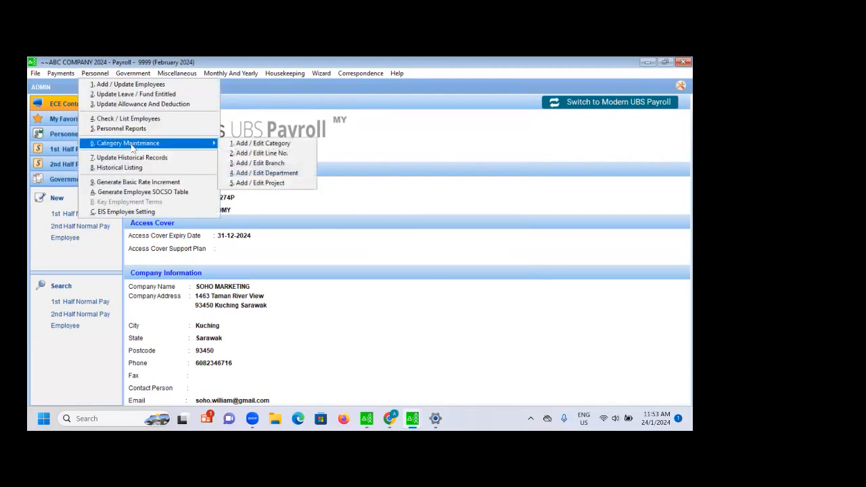
pyautogui.click(66, 75)
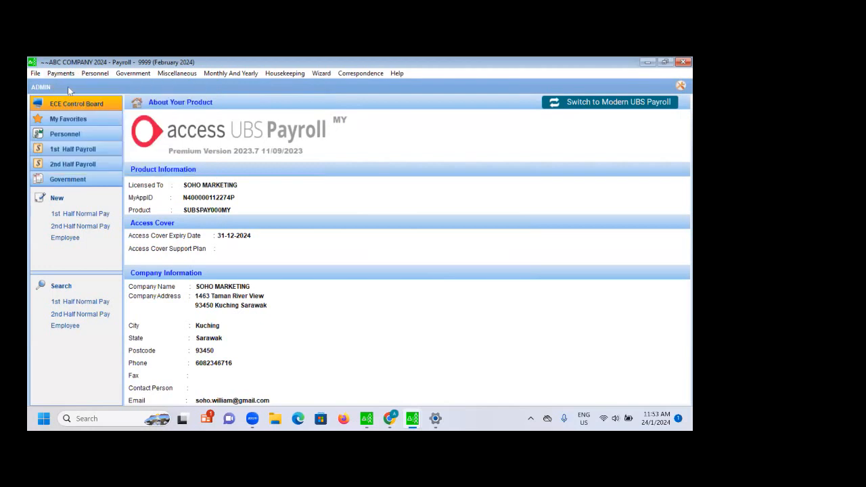
pyautogui.click(60, 73)
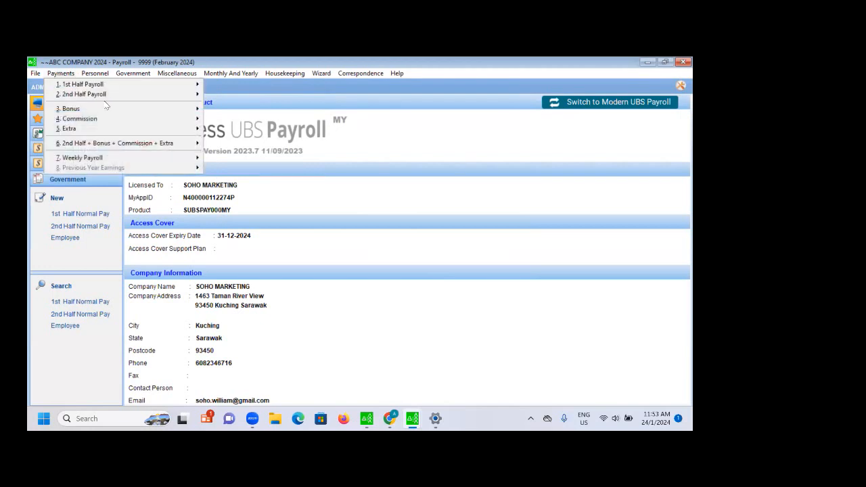
pyautogui.moveTo(152, 96)
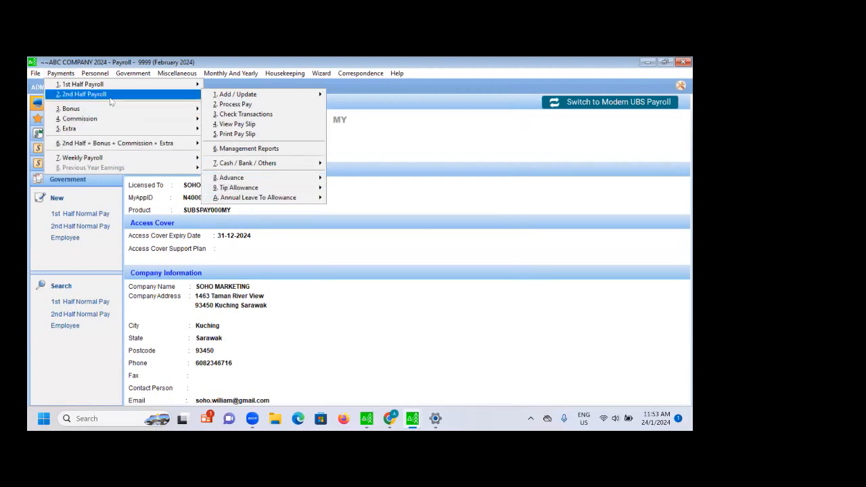
pyautogui.moveTo(222, 90)
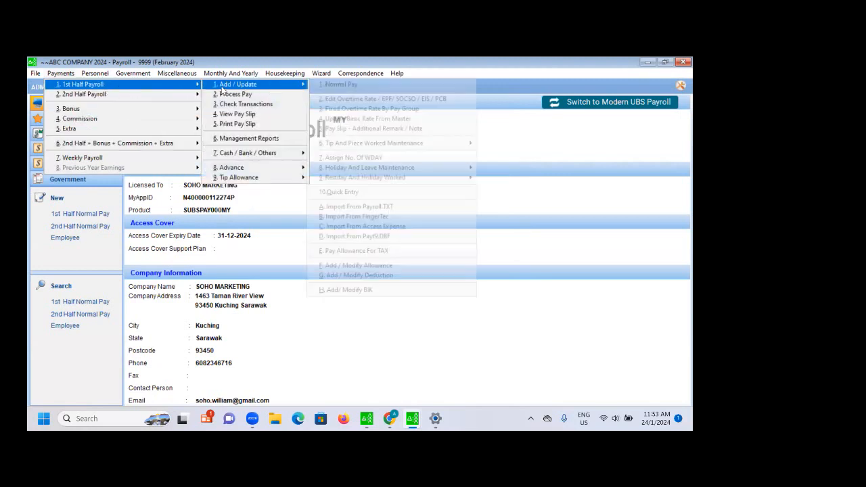
pyautogui.moveTo(133, 73)
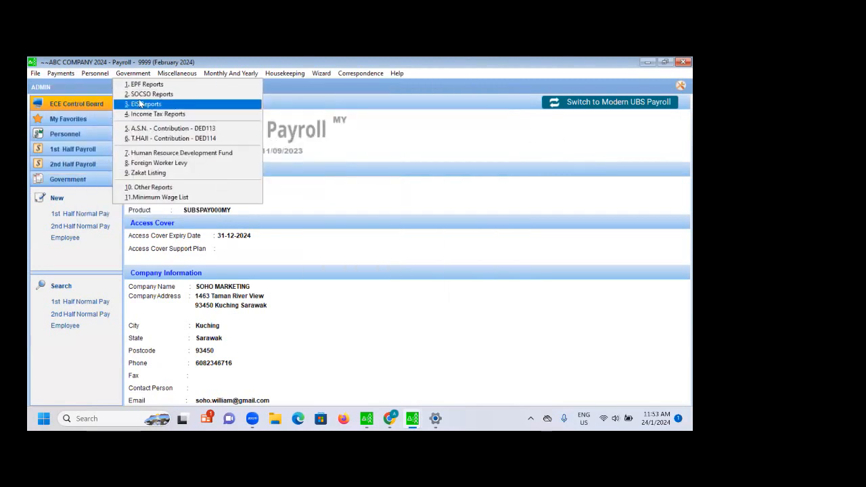
pyautogui.click(101, 84)
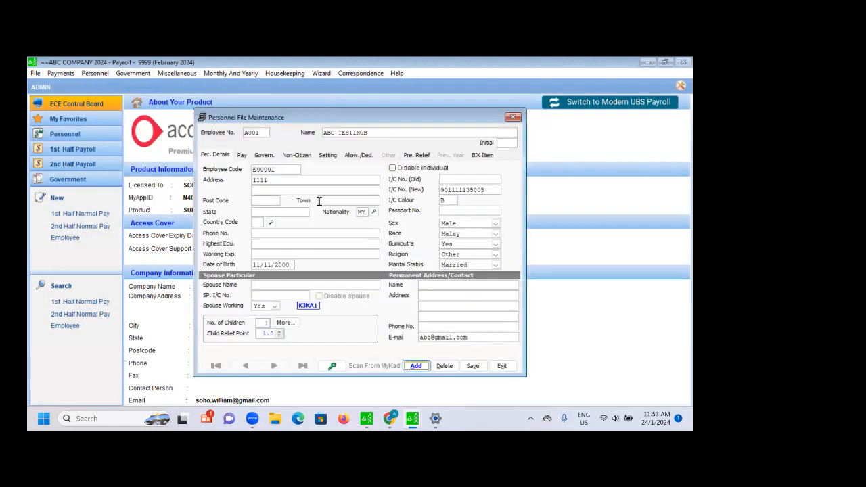
# Set A001's 1st Half EPF, SOCSO and PCB Directly options to Yes, then exit.
pyautogui.click(358, 154)
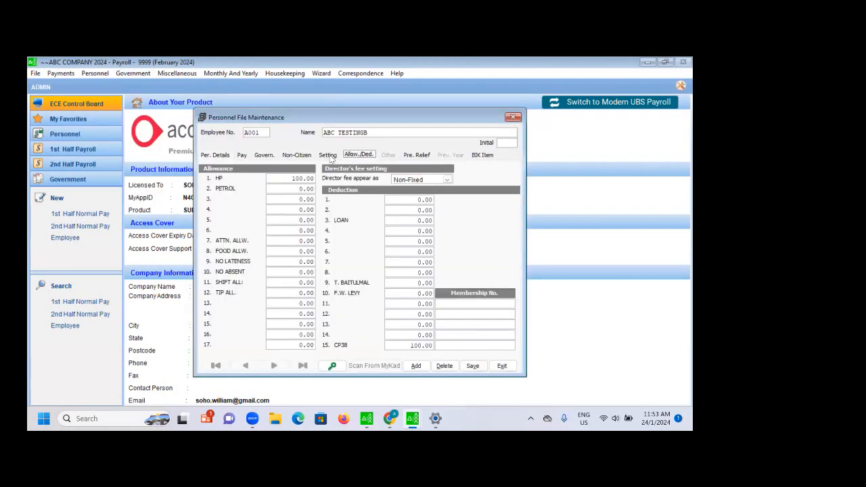
pyautogui.click(329, 156)
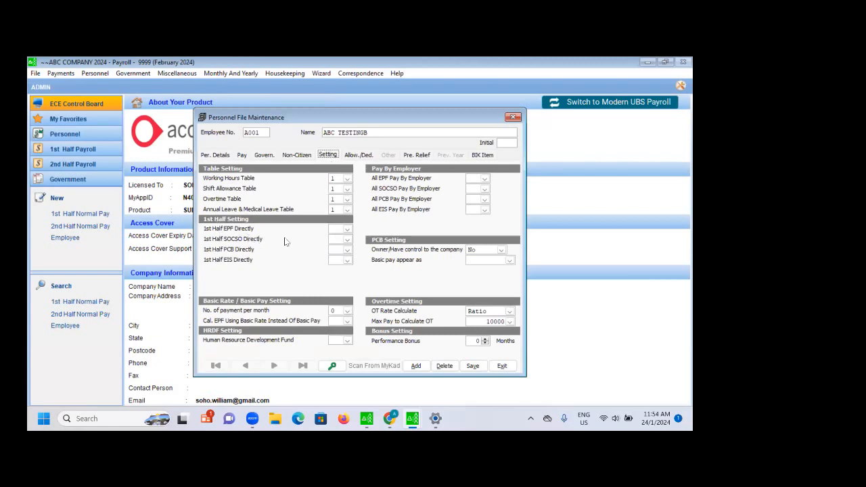
pyautogui.click(339, 231)
pyautogui.click(339, 232)
pyautogui.click(346, 231)
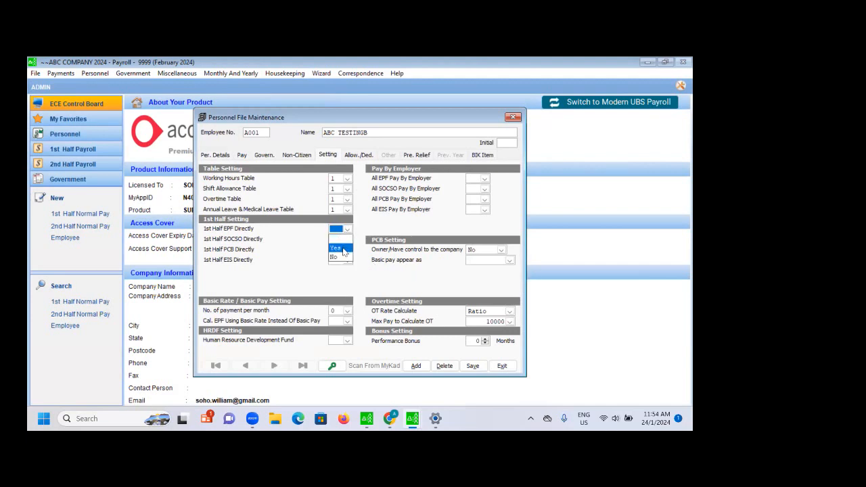
pyautogui.click(341, 249)
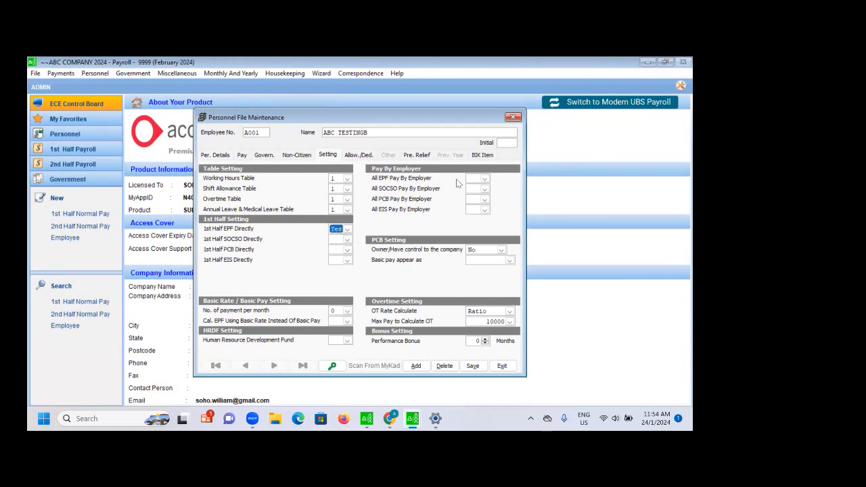
pyautogui.click(347, 240)
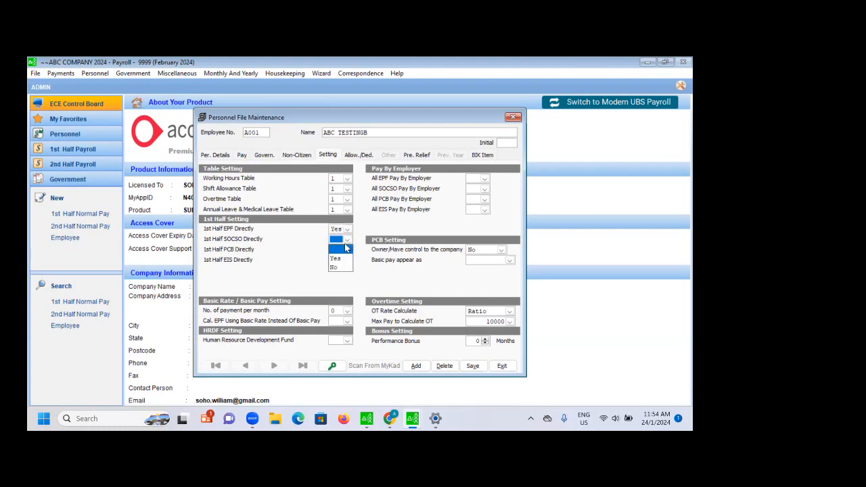
pyautogui.click(345, 258)
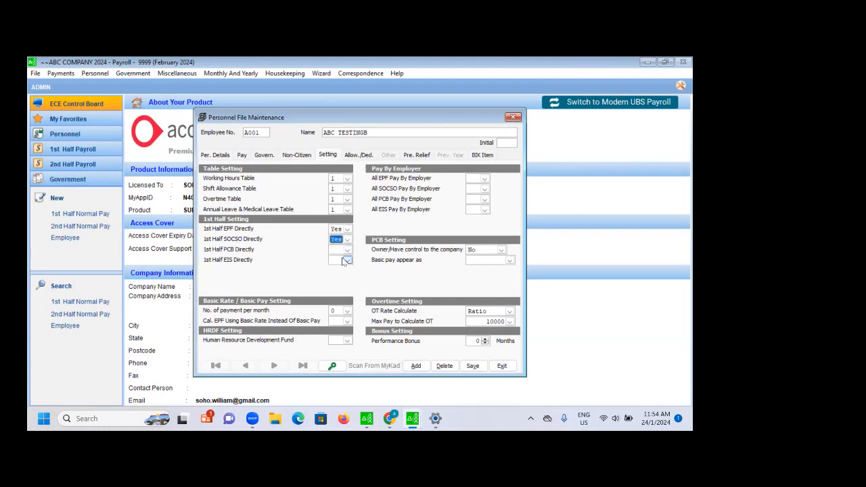
pyautogui.click(346, 249)
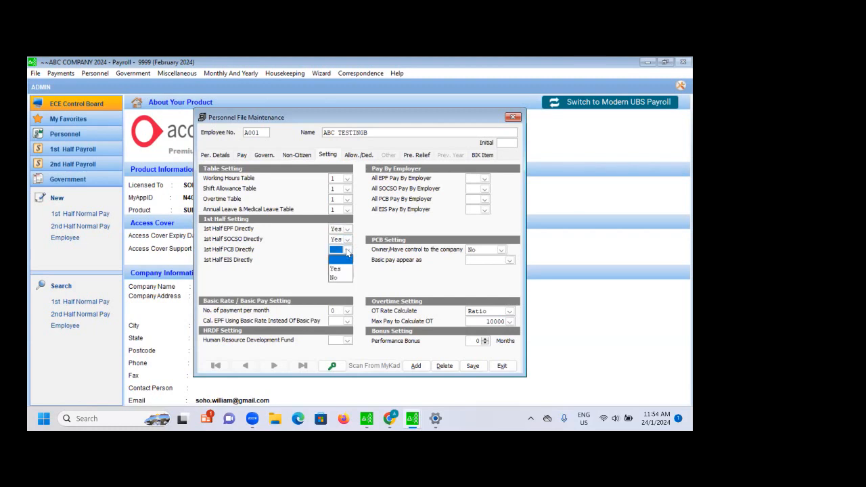
pyautogui.click(340, 269)
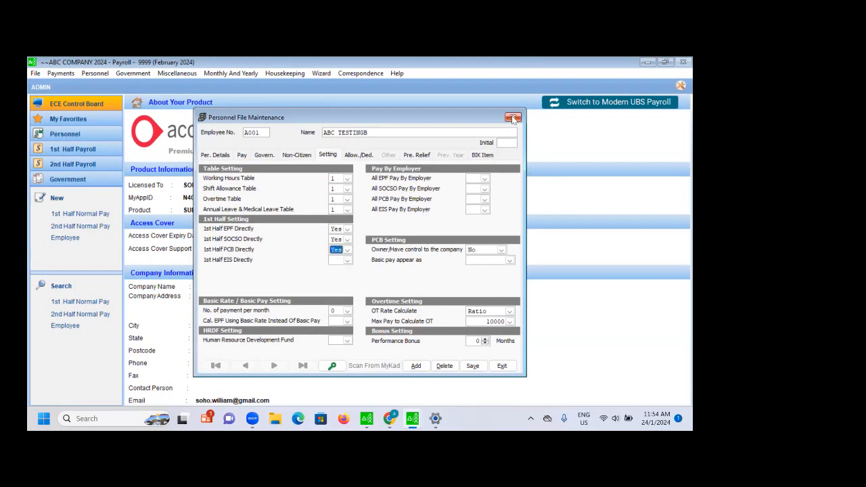
pyautogui.click(502, 366)
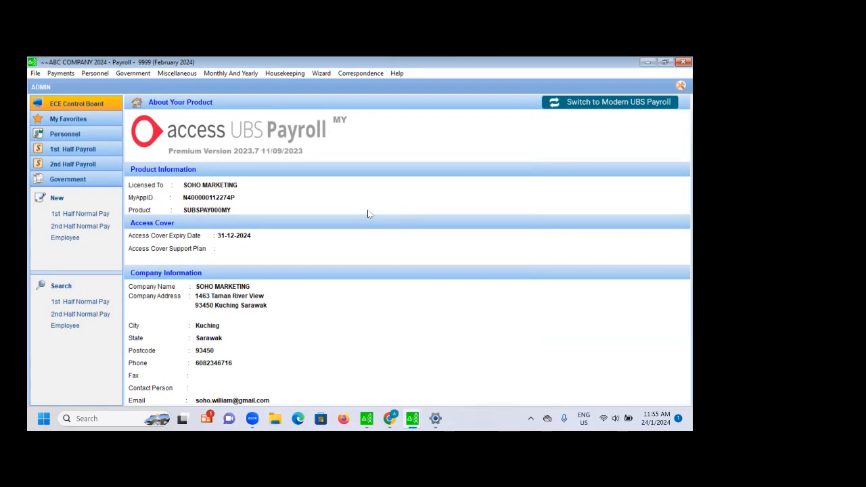
# Review A001's 2nd Half Normal Pay: basic rate 5000.00 over 26 working days.
pyautogui.click(61, 74)
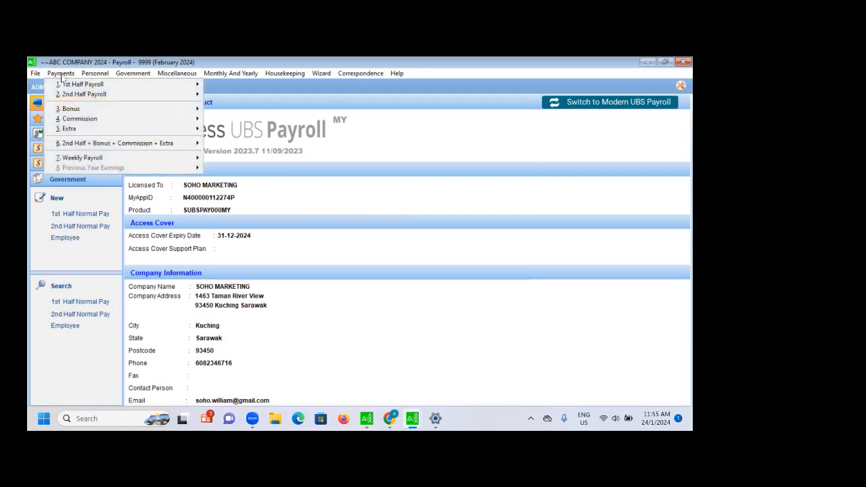
pyautogui.moveTo(109, 94)
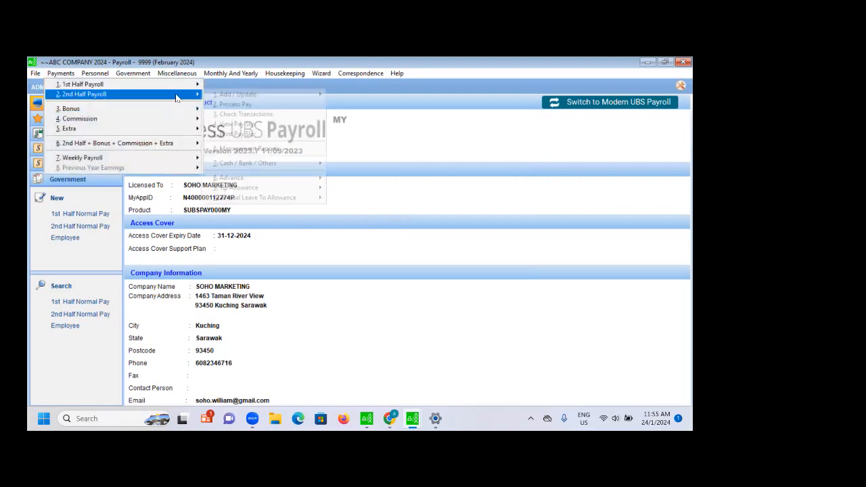
pyautogui.moveTo(237, 94)
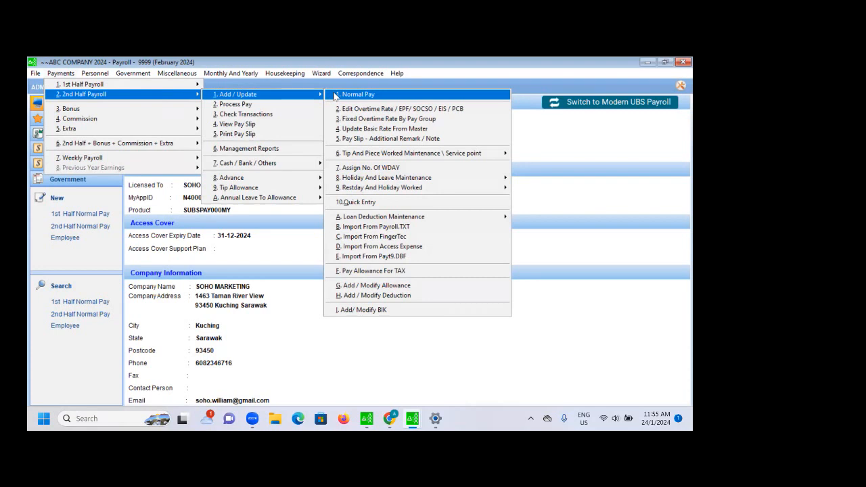
pyautogui.click(348, 95)
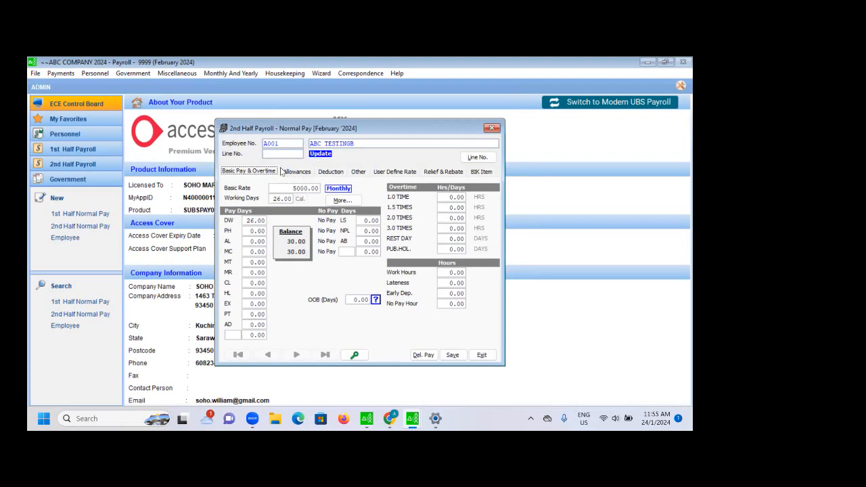
pyautogui.click(493, 358)
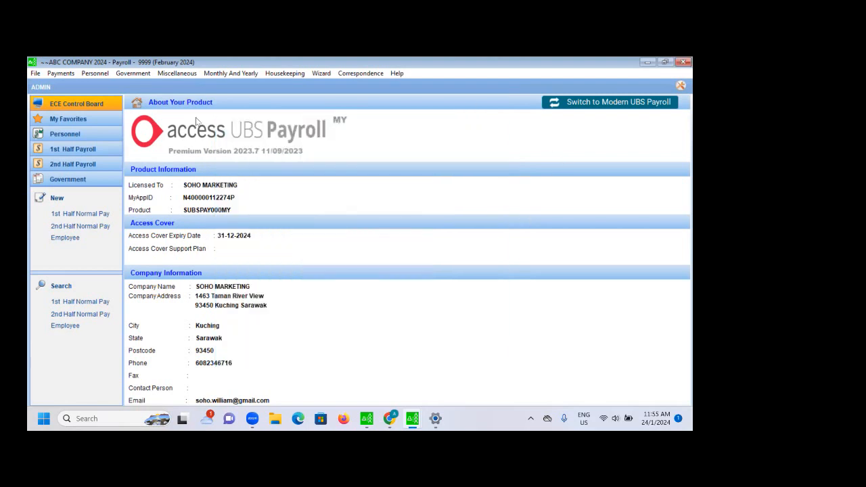
# Open the 2nd Half Payroll Process Pay window for February 2024.
pyautogui.click(60, 73)
pyautogui.moveTo(101, 94)
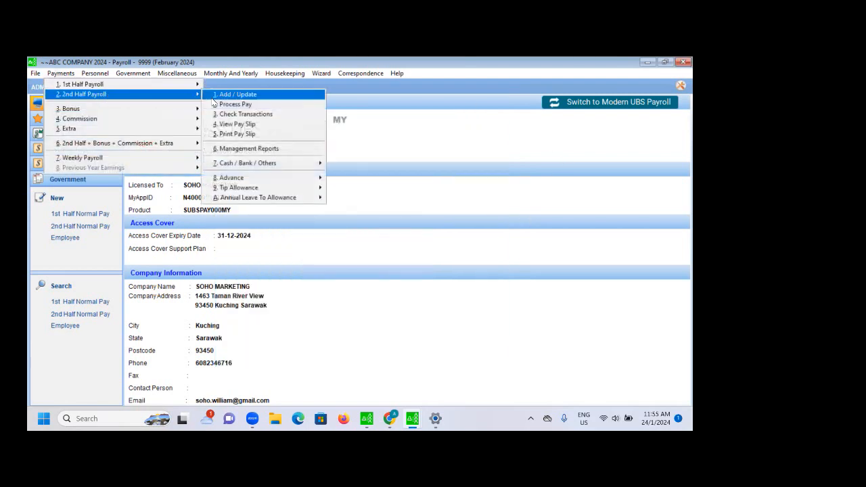
pyautogui.click(273, 104)
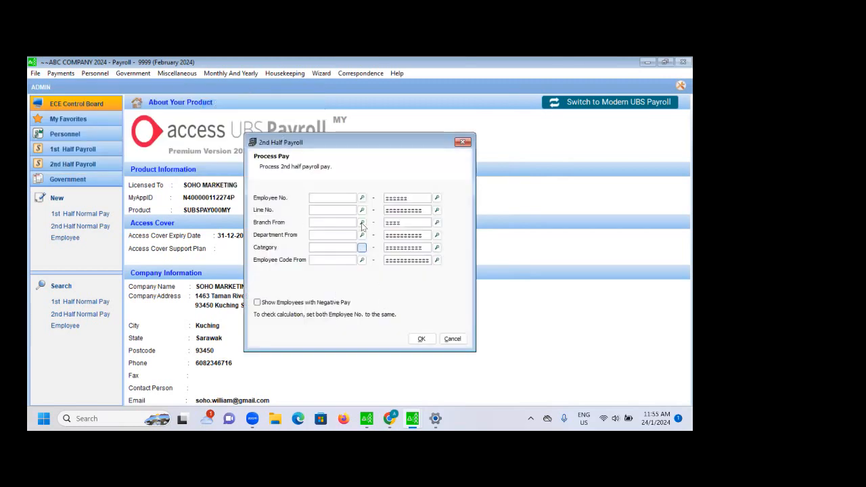
pyautogui.click(362, 198)
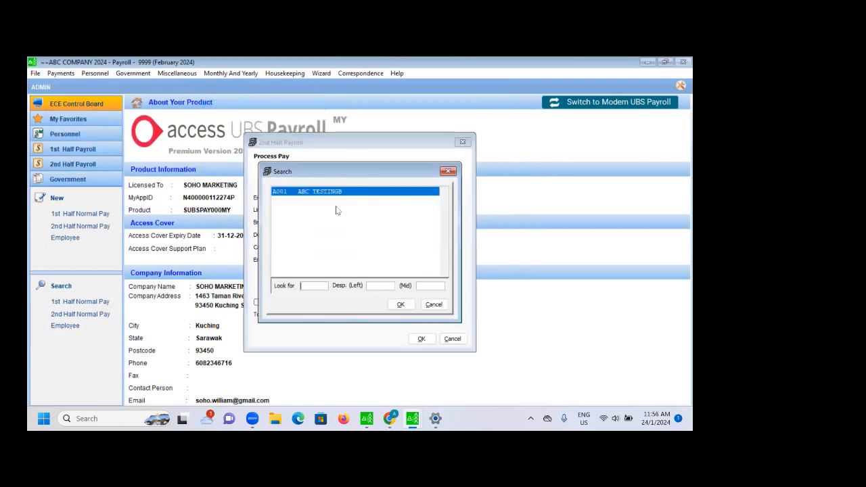
pyautogui.click(434, 306)
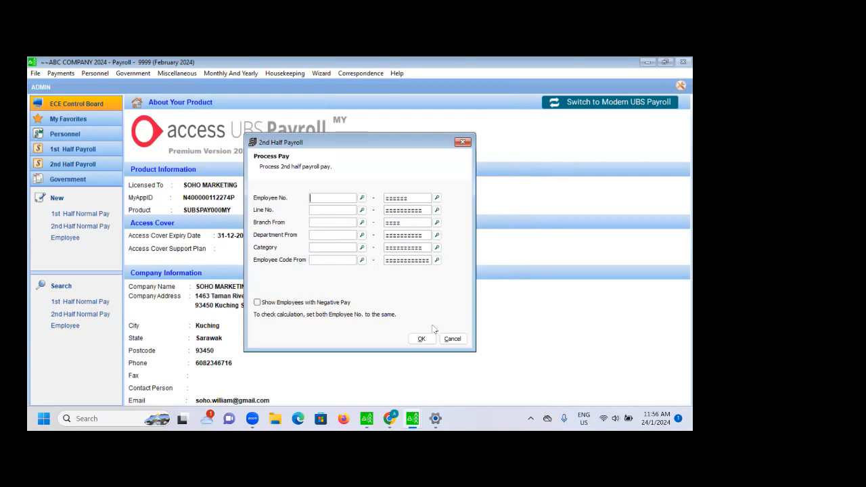
pyautogui.click(453, 339)
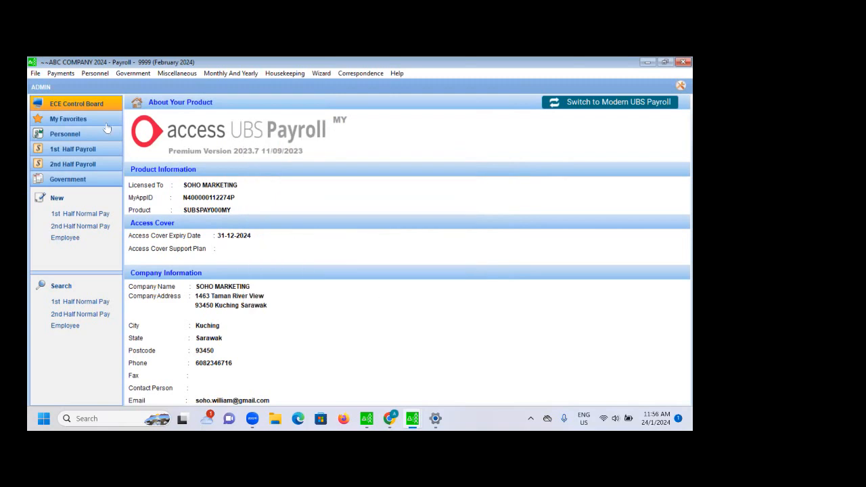
# Check every tab of A001's 2nd Half Normal Pay: 5000.00 basic rate, 100.00 HP allowance.
pyautogui.click(61, 74)
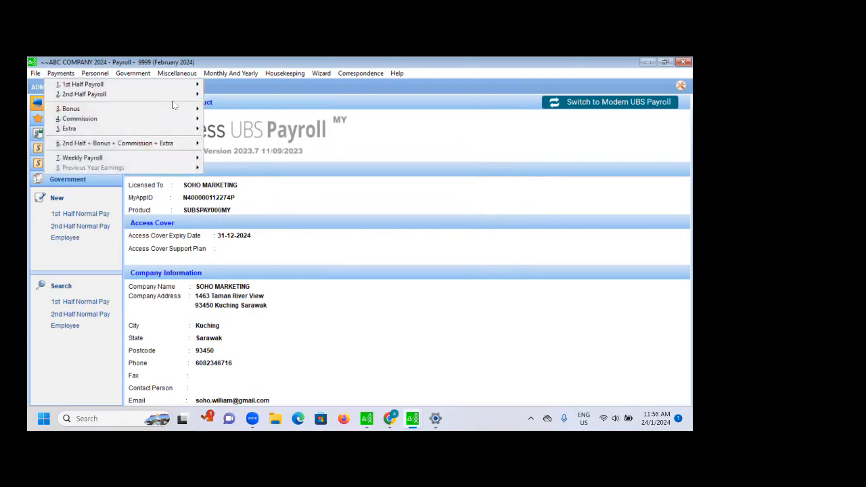
pyautogui.moveTo(188, 96)
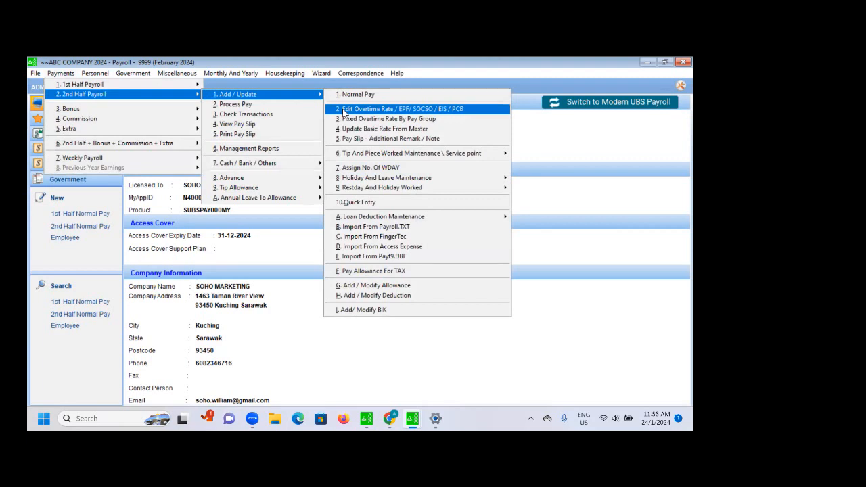
pyautogui.click(348, 95)
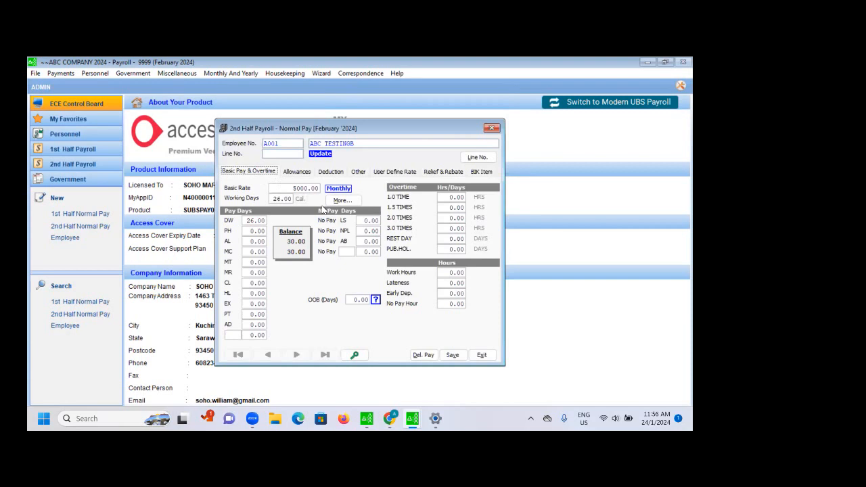
pyautogui.click(288, 173)
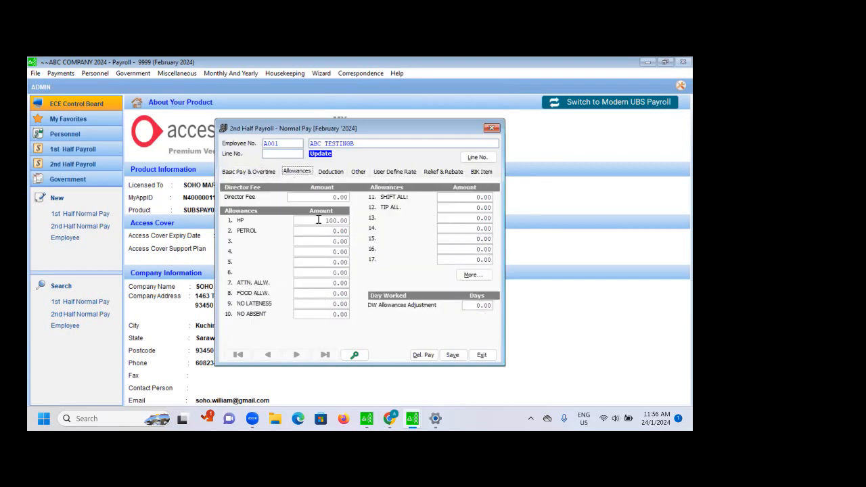
pyautogui.click(329, 174)
pyautogui.click(363, 173)
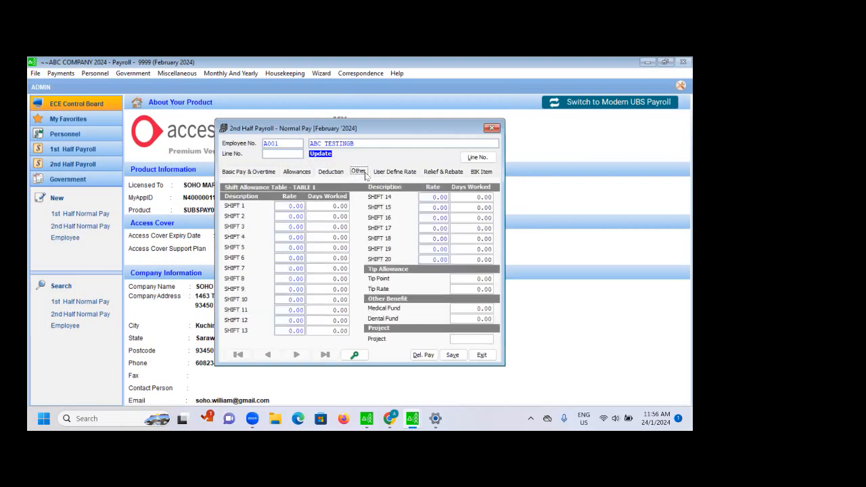
pyautogui.click(388, 173)
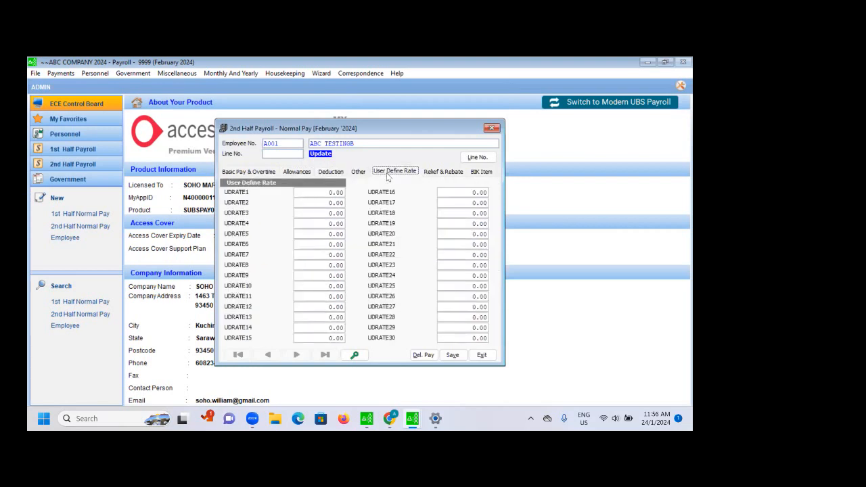
pyautogui.click(330, 173)
pyautogui.click(301, 174)
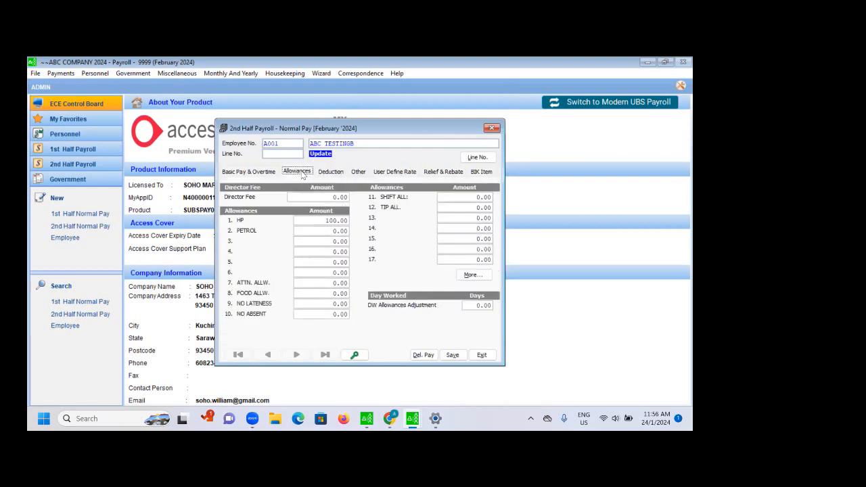
pyautogui.click(264, 173)
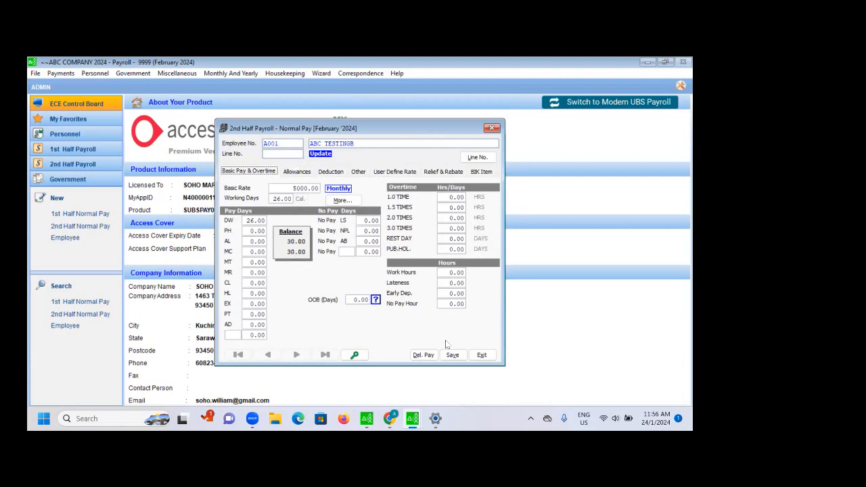
pyautogui.click(482, 356)
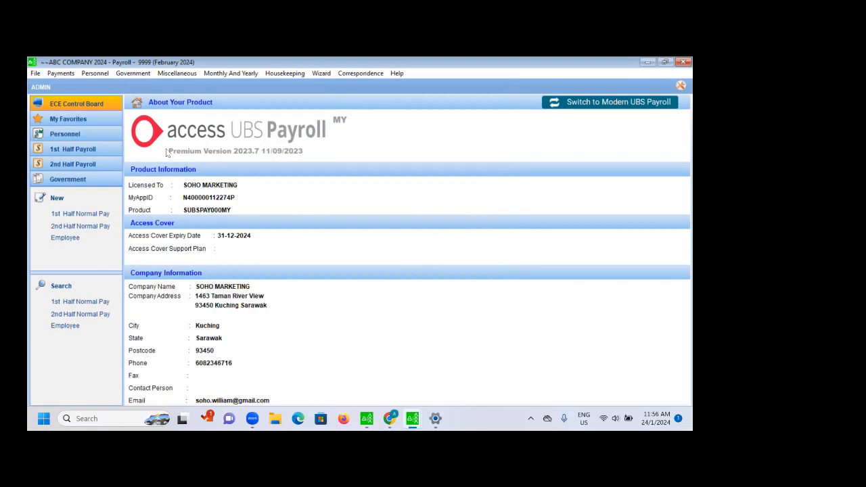
pyautogui.click(57, 73)
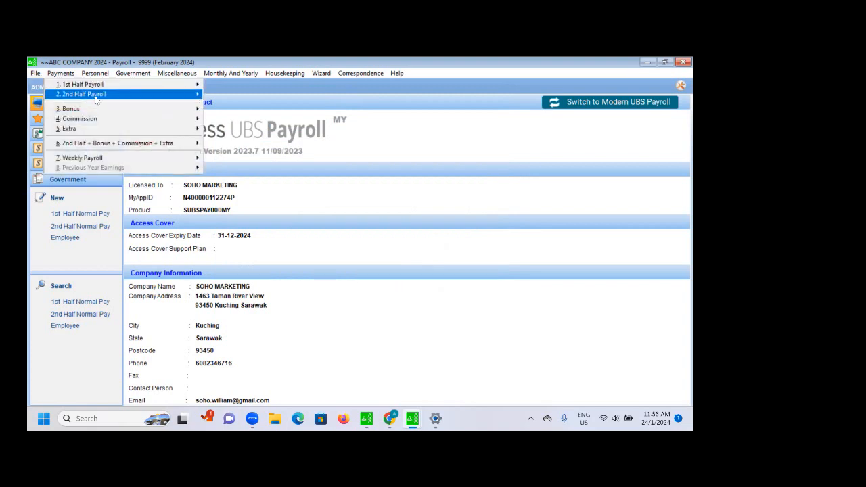
pyautogui.moveTo(148, 95)
pyautogui.moveTo(280, 100)
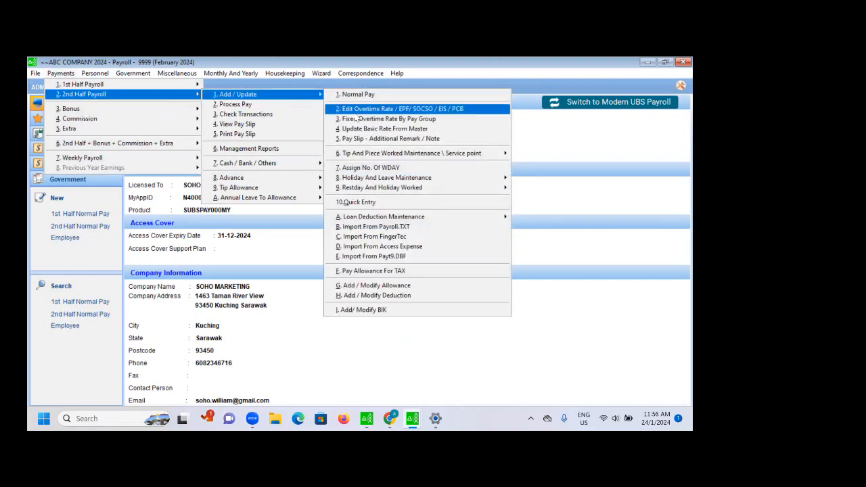
pyautogui.click(357, 109)
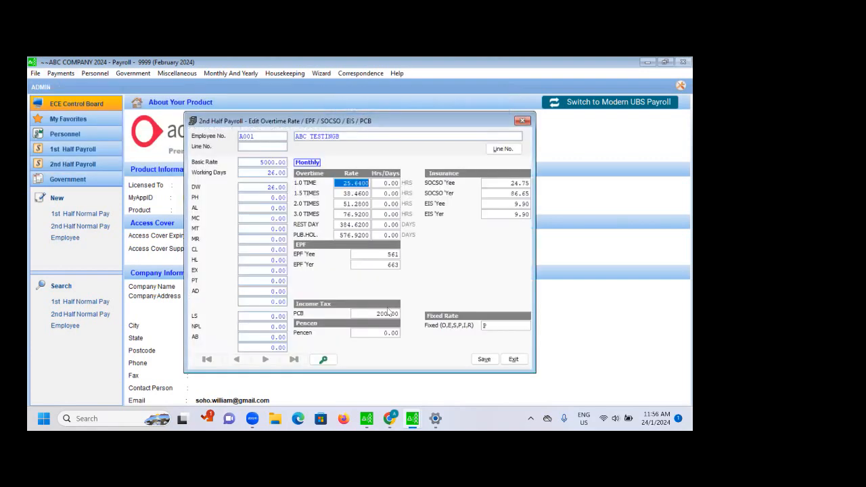
pyautogui.click(499, 328)
pyautogui.click(513, 359)
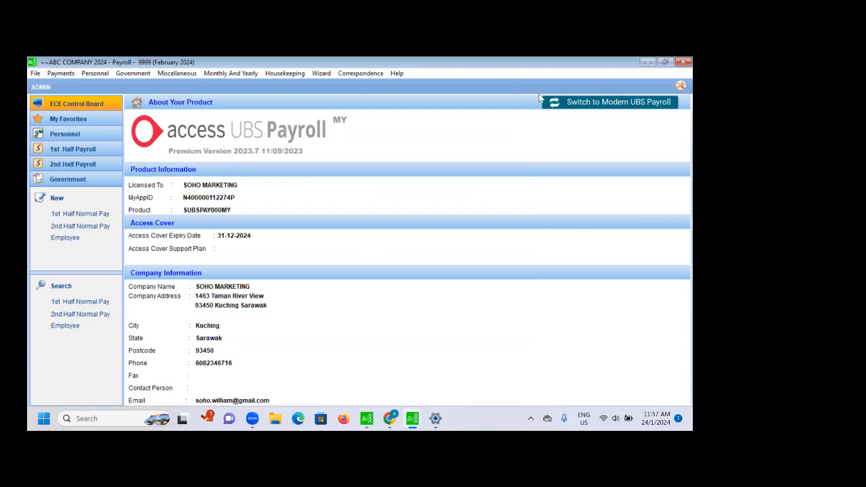
pyautogui.click(60, 73)
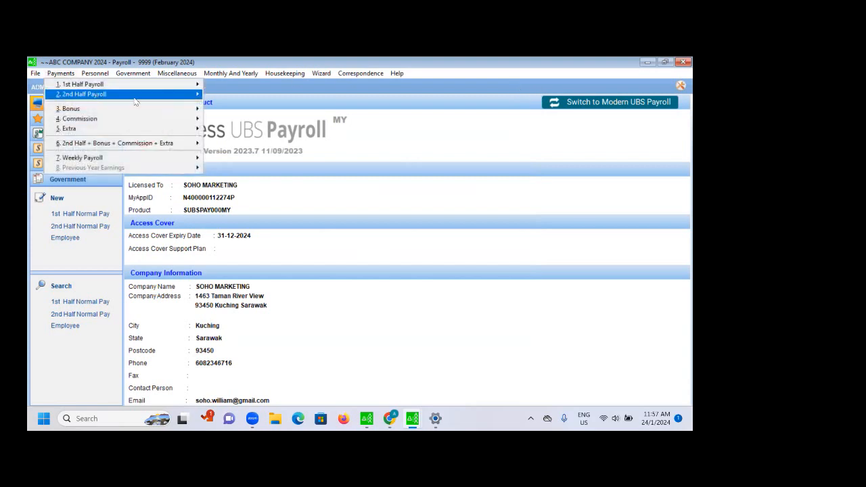
pyautogui.moveTo(176, 96)
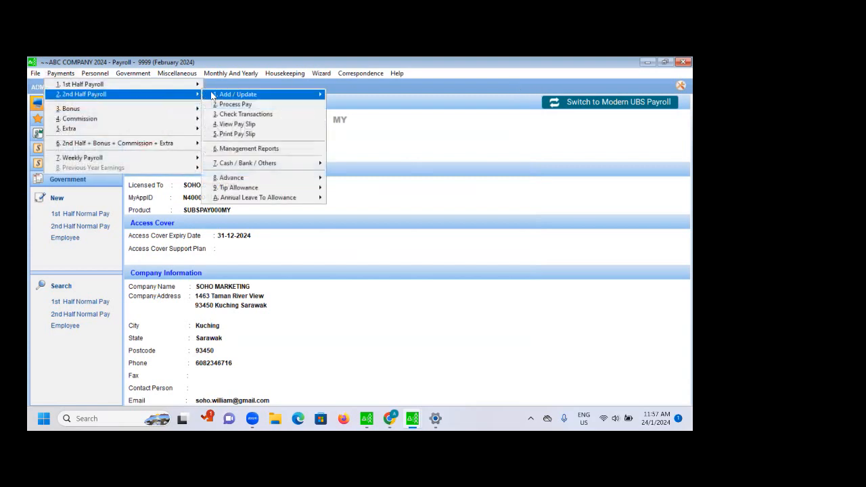
pyautogui.click(236, 124)
pyautogui.click(271, 357)
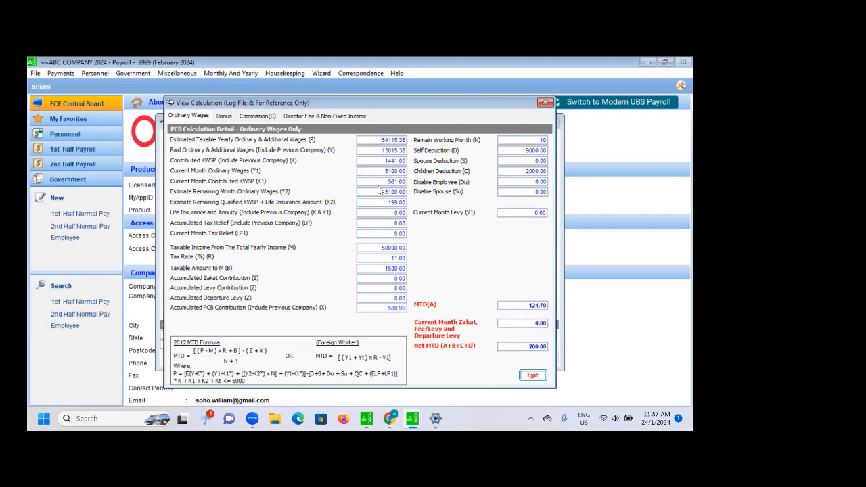
pyautogui.click(511, 153)
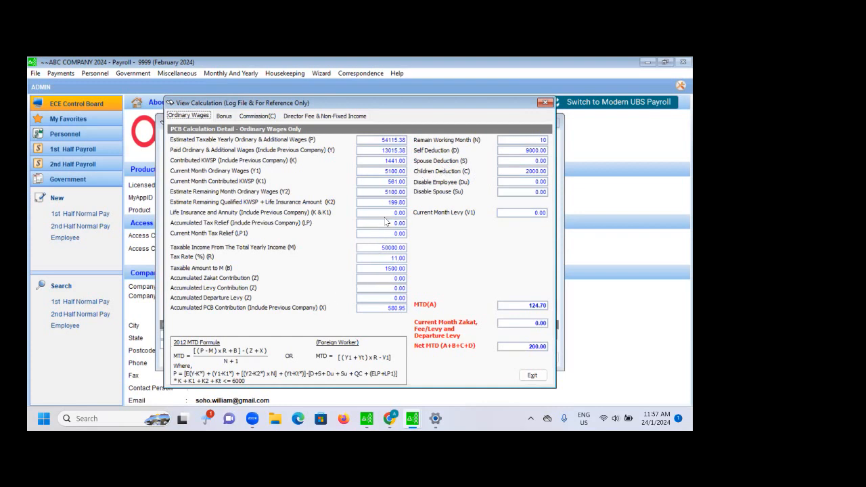
pyautogui.click(545, 103)
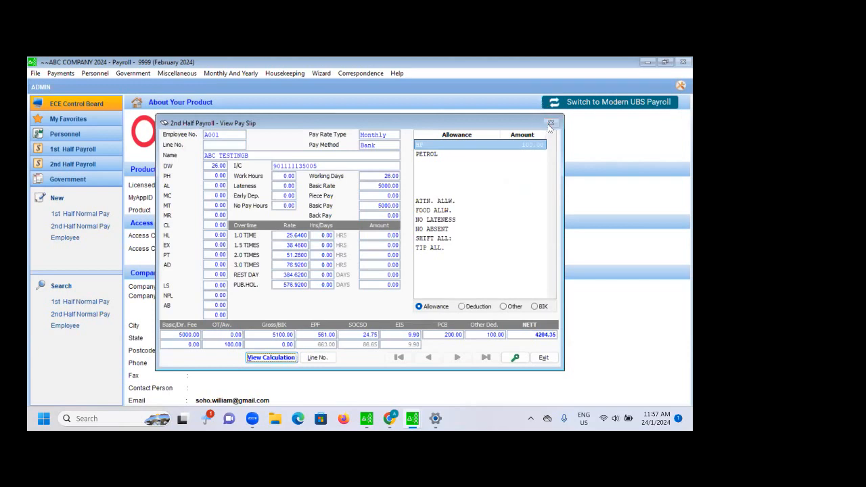
pyautogui.click(550, 123)
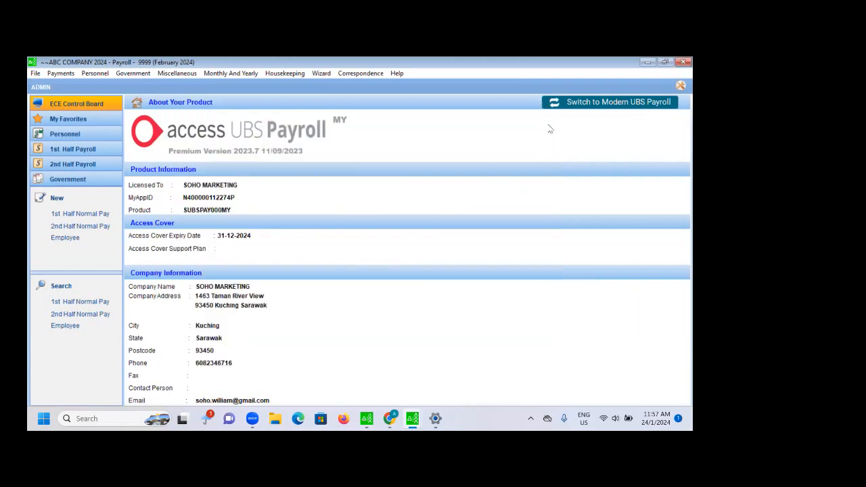
pyautogui.click(73, 75)
# Open A001's 2nd Half Edit Overtime Rate / EPF/SOCSO/EIS/PCB editor.
pyautogui.moveTo(101, 99)
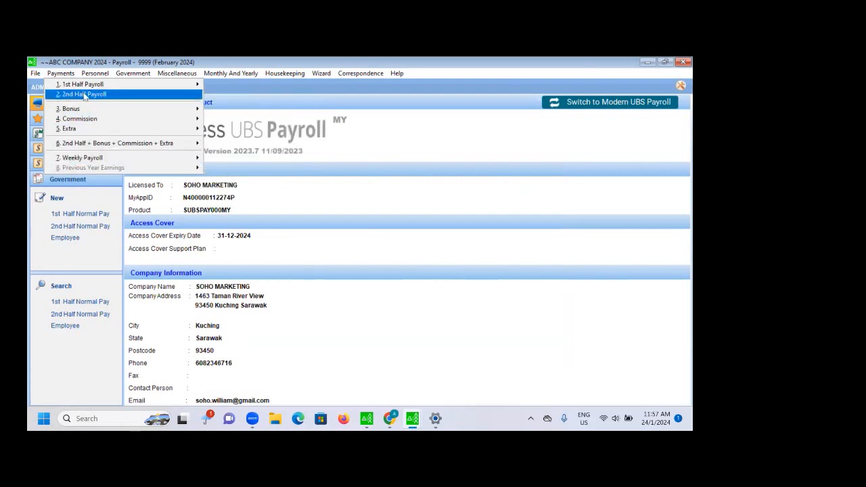
pyautogui.moveTo(82, 77)
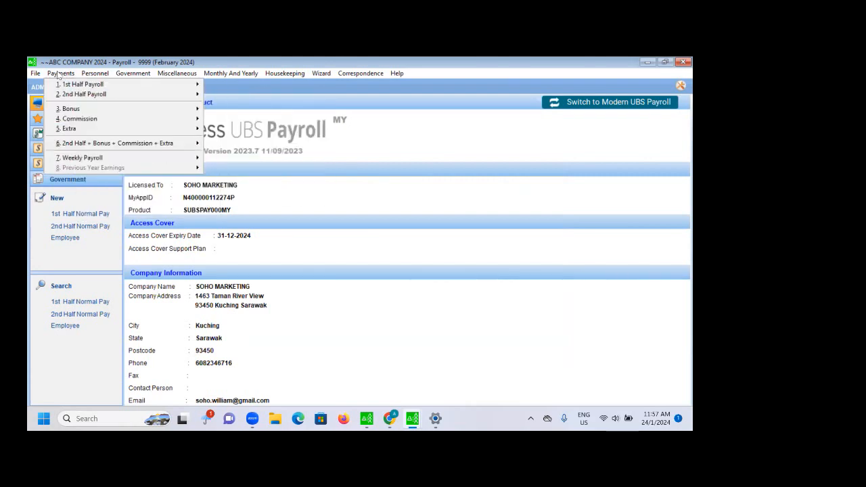
pyautogui.click(67, 75)
pyautogui.click(173, 74)
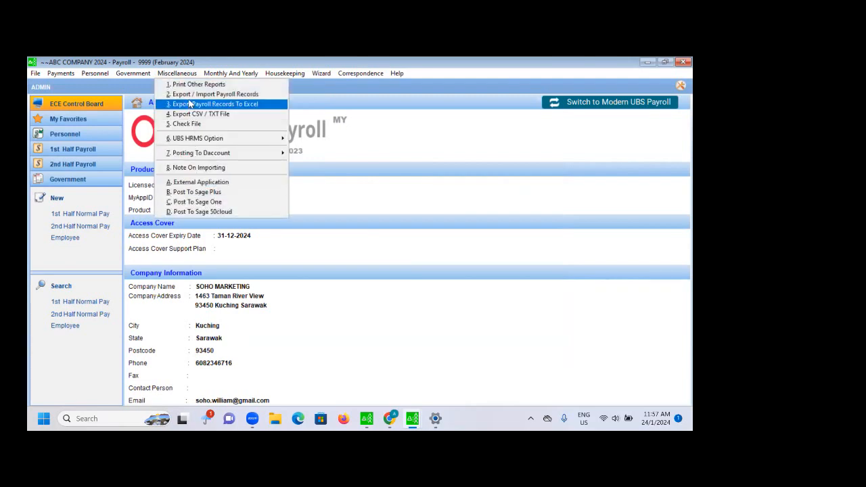
pyautogui.moveTo(218, 74)
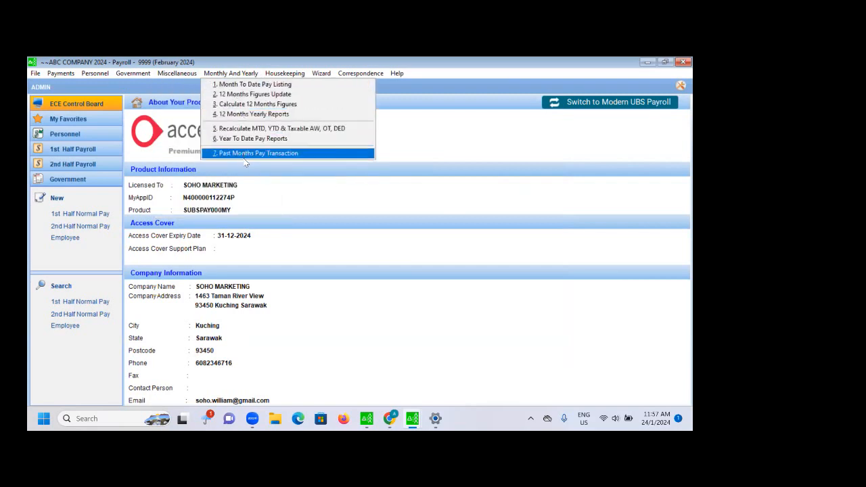
pyautogui.moveTo(163, 75)
pyautogui.moveTo(60, 74)
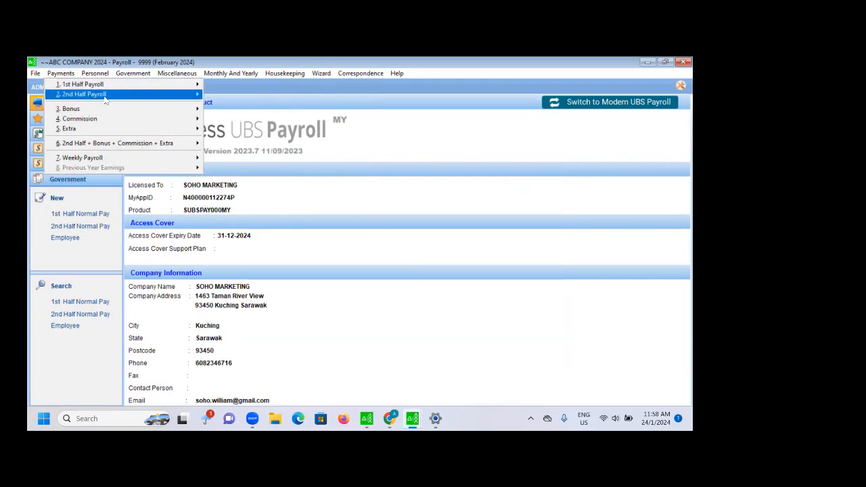
pyautogui.moveTo(146, 98)
pyautogui.moveTo(233, 99)
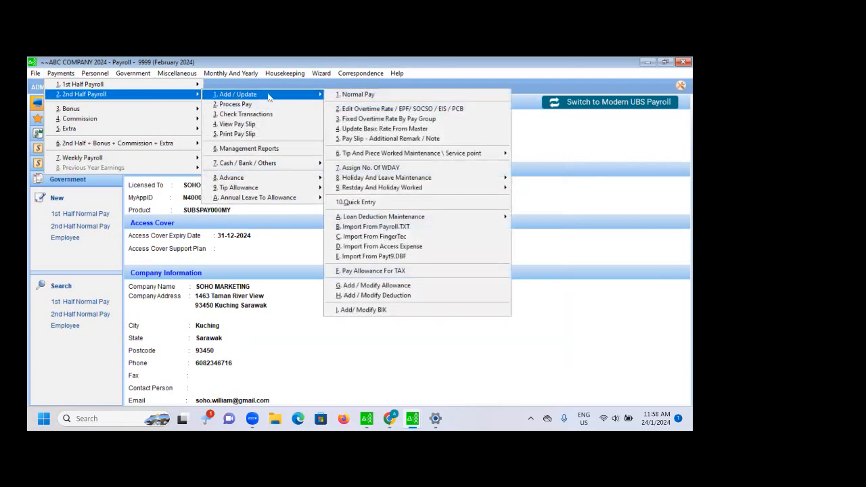
pyautogui.click(348, 110)
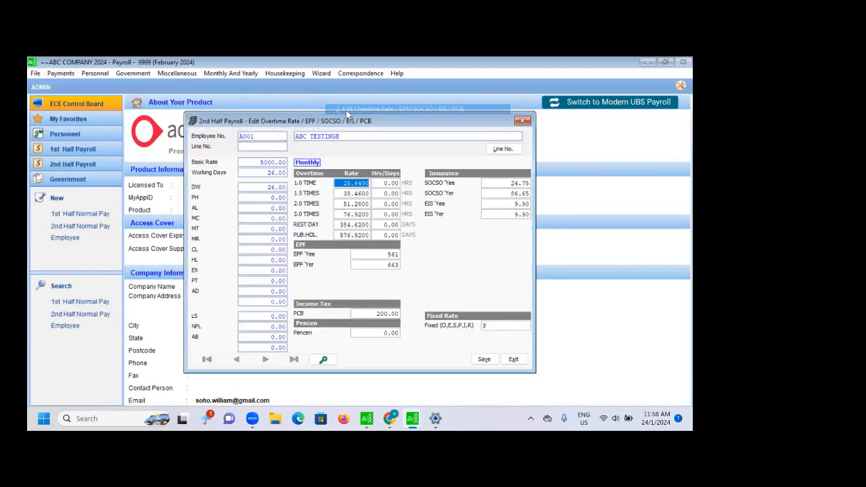
# Replace the 200.00 PCB amount with 33.
pyautogui.click(487, 326)
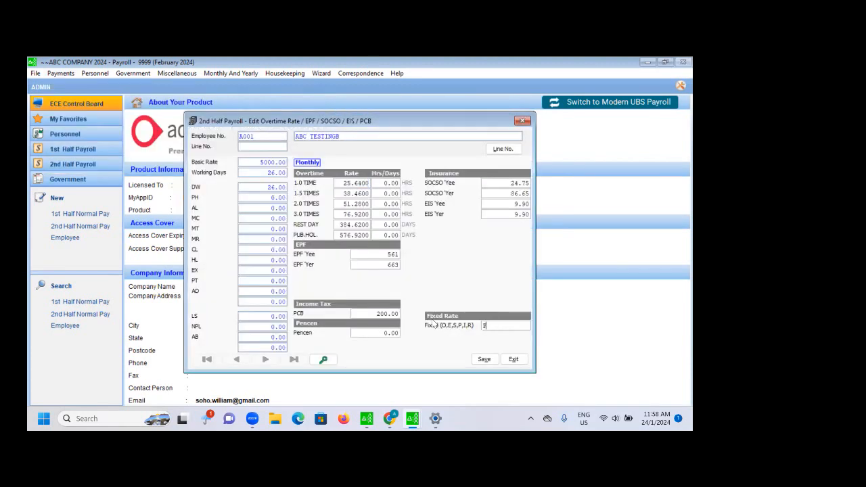
pyautogui.click(373, 313)
pyautogui.press('Delete')
pyautogui.press('Delete')
pyautogui.press('Delete')
pyautogui.write('33')
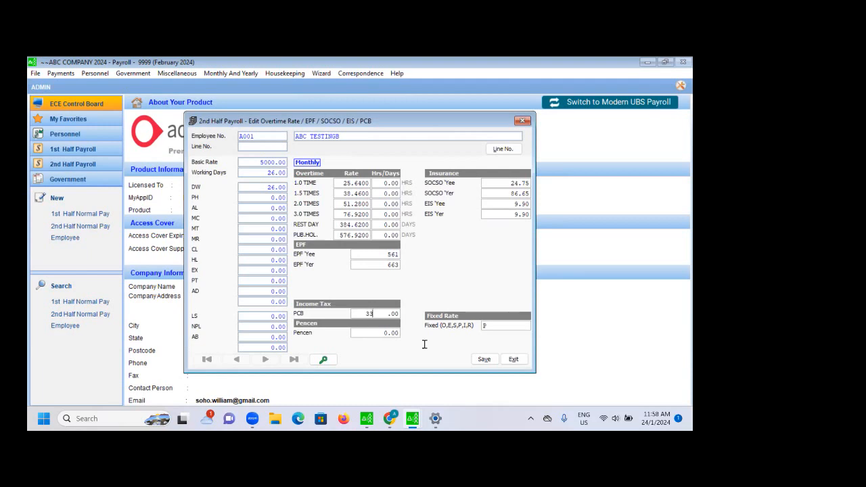
# Exit the overtime/PCB editor and open the 2nd Half Payroll Management Reports.
pyautogui.click(514, 359)
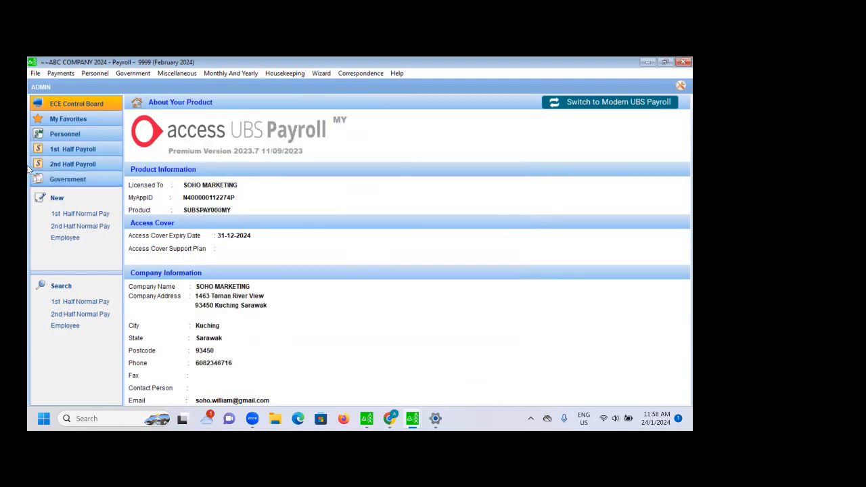
pyautogui.click(60, 74)
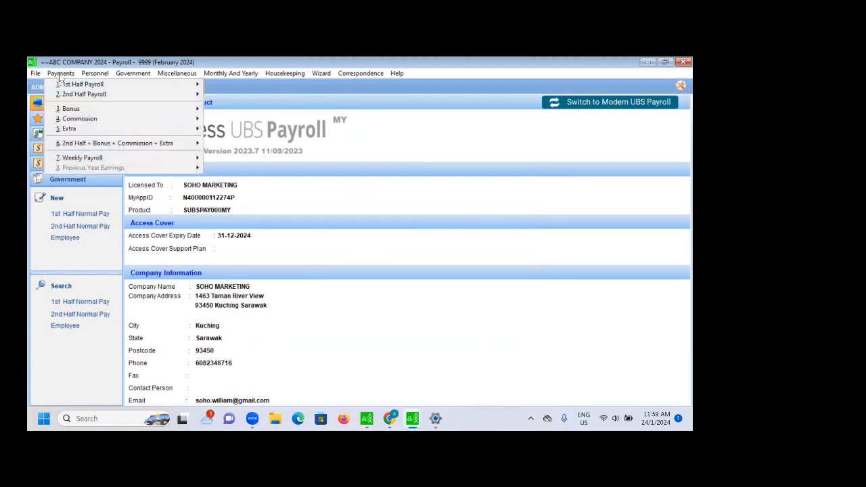
pyautogui.moveTo(100, 101)
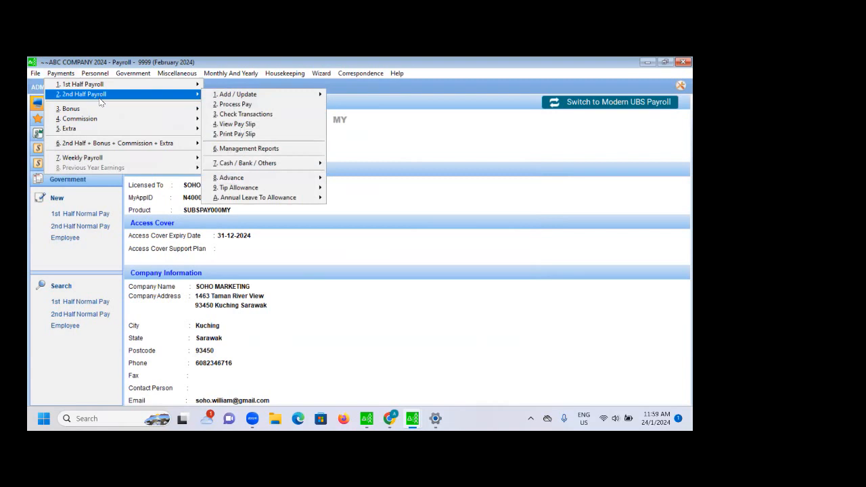
pyautogui.moveTo(98, 77)
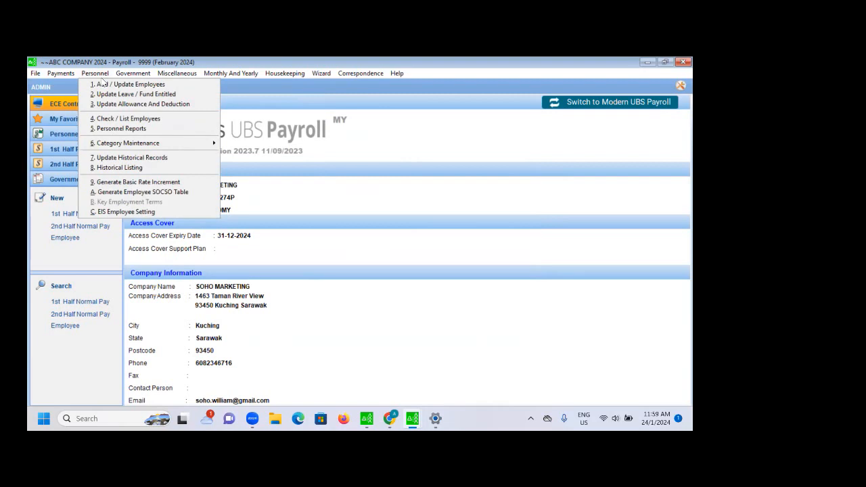
pyautogui.moveTo(68, 74)
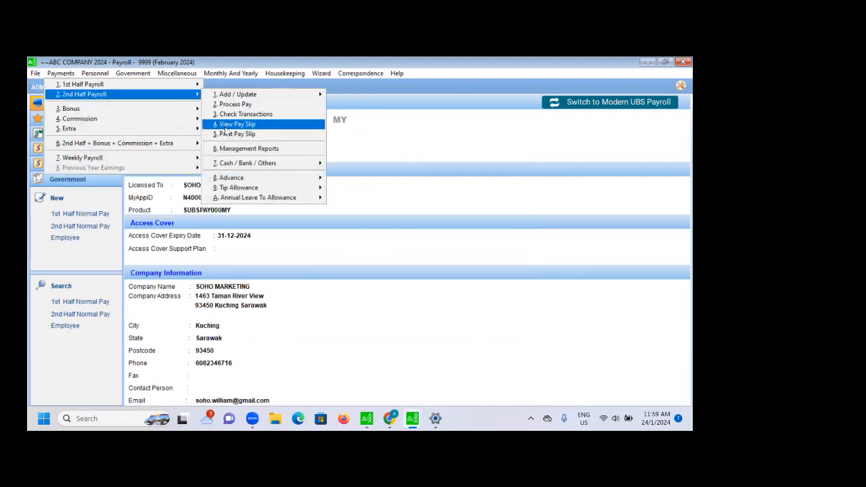
pyautogui.click(228, 150)
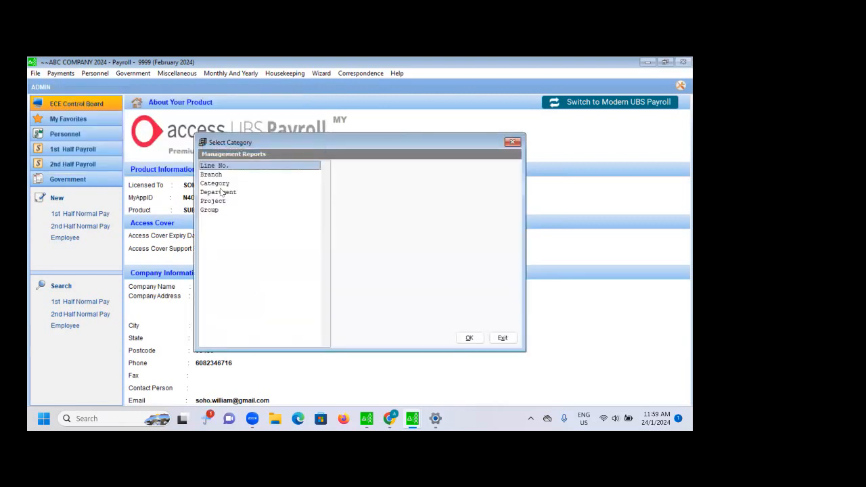
# Preview the 2nd Half Line Total - Pay Summary Report, nett 4204.35, then close it.
pyautogui.click(470, 338)
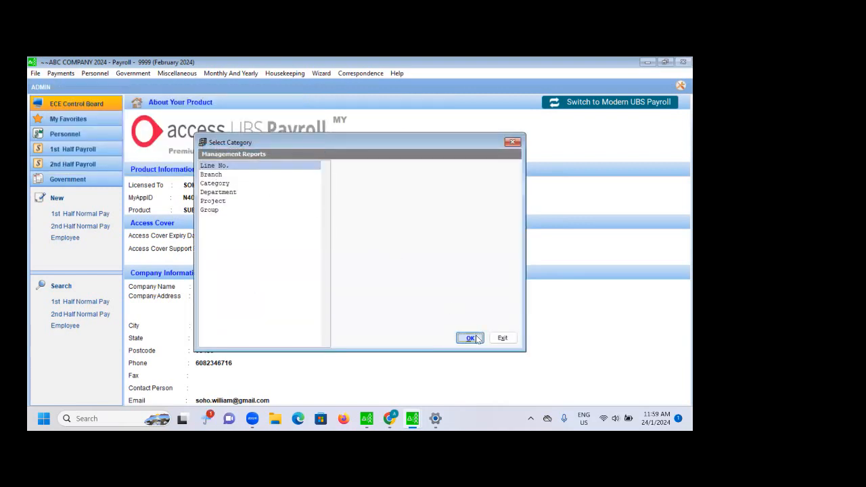
pyautogui.click(266, 252)
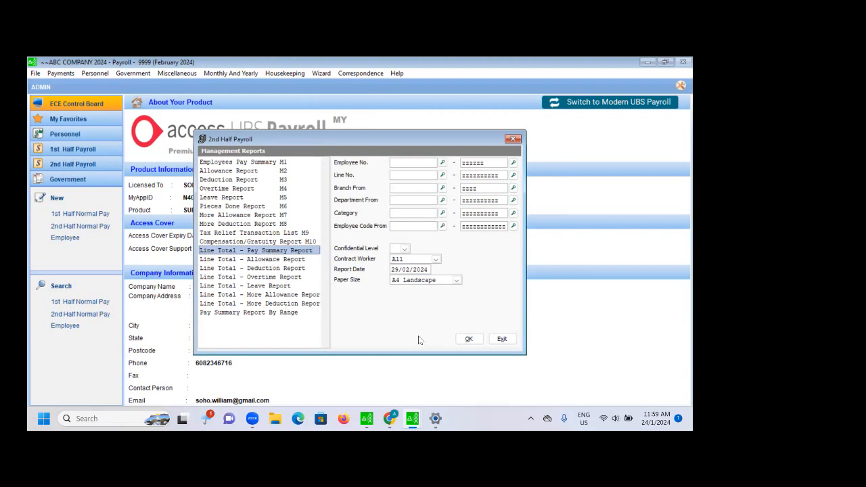
pyautogui.click(468, 340)
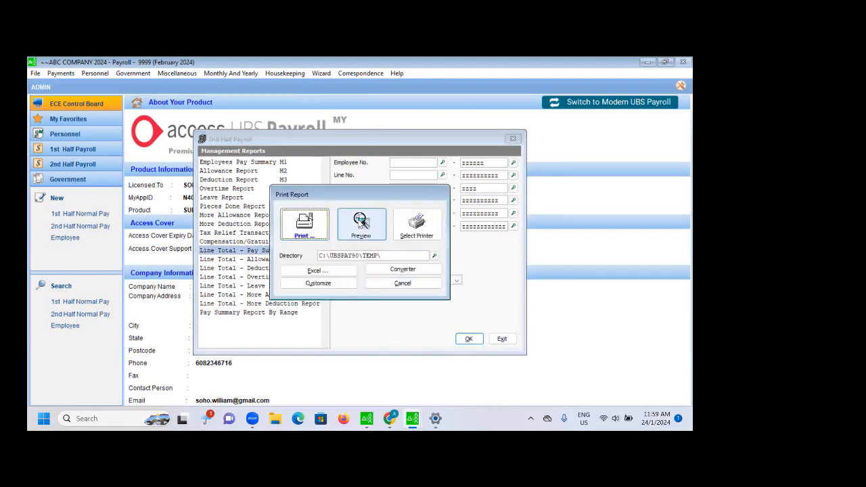
pyautogui.click(360, 224)
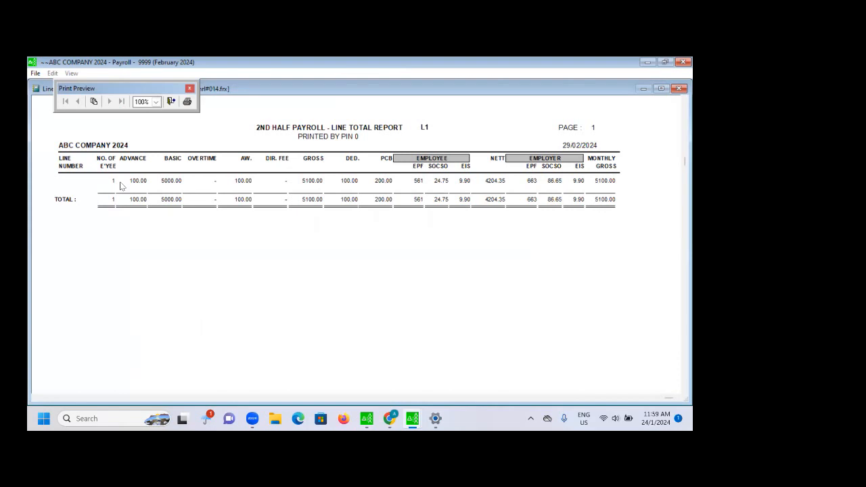
pyautogui.press('Escape')
pyautogui.press('Escape')
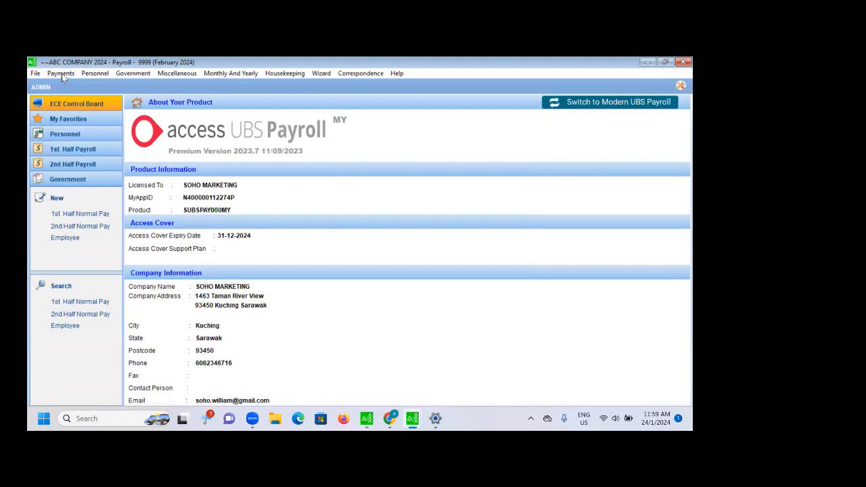
# Quit Access UBS Payroll, confirming the close prompt.
pyautogui.click(289, 76)
pyautogui.moveTo(318, 85)
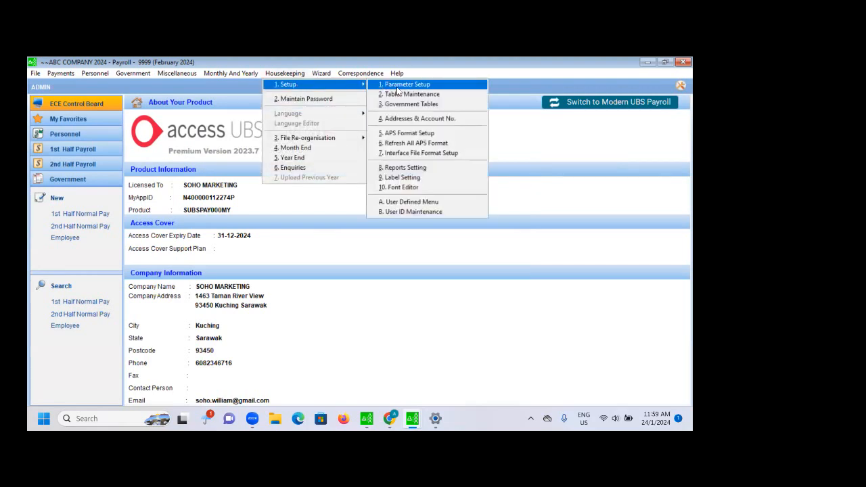
pyautogui.click(681, 62)
pyautogui.press('Return')
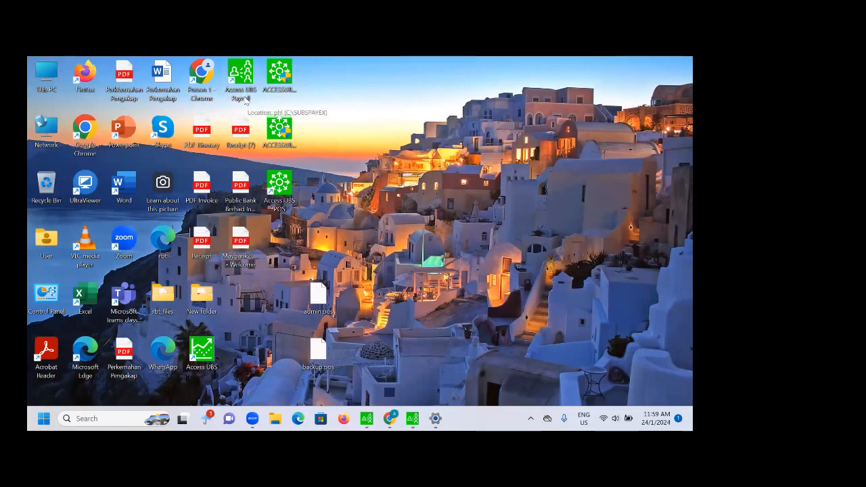
# Relaunch Access UBS Payroll, skip the update, sign in and open ABC COMPANY 2024.
pyautogui.doubleClick(242, 95)
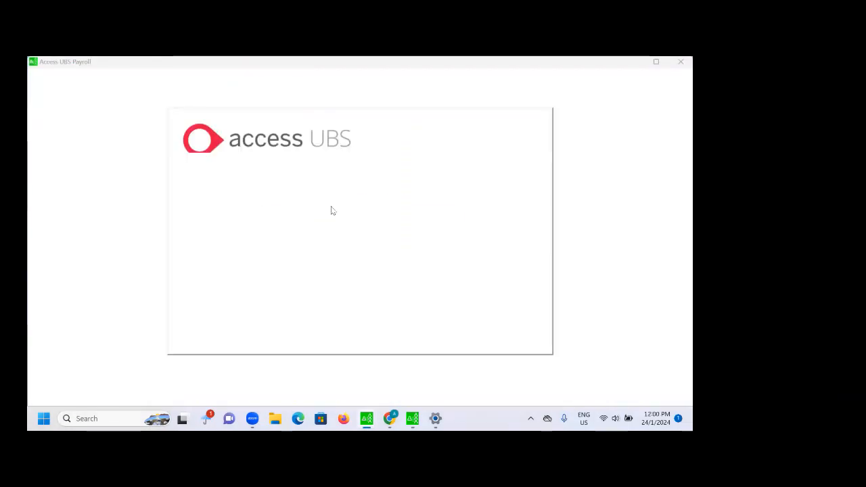
pyautogui.click(428, 272)
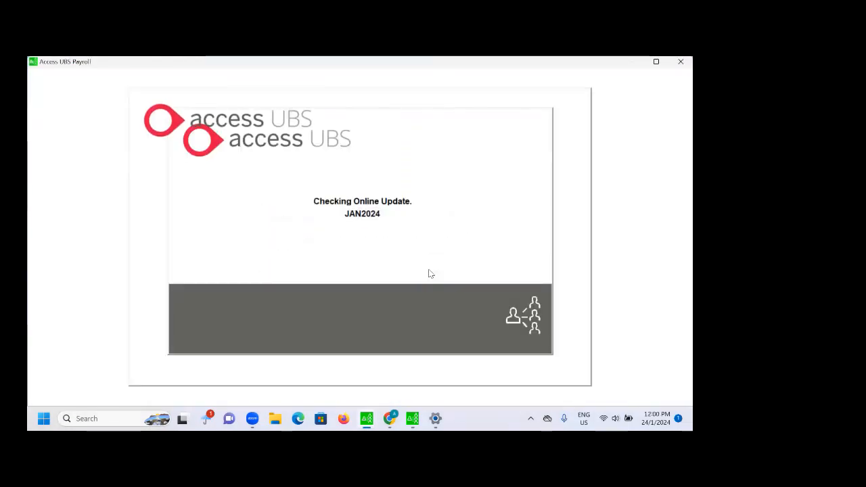
pyautogui.press('Return')
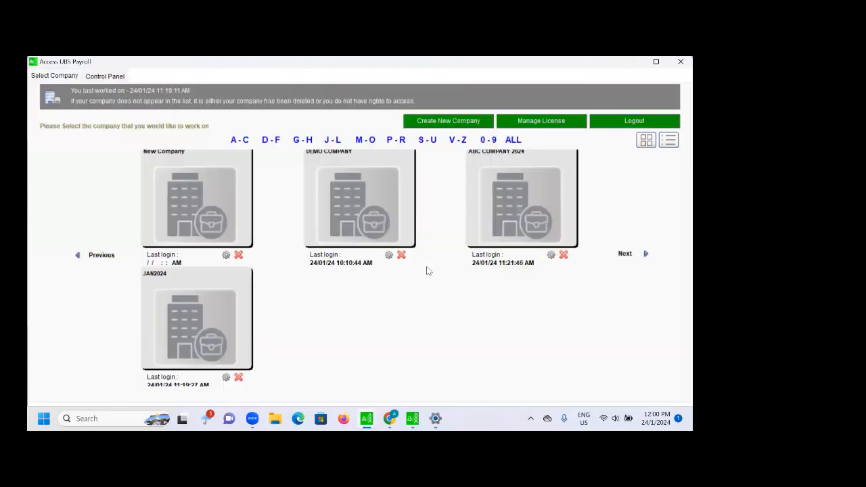
pyautogui.click(489, 214)
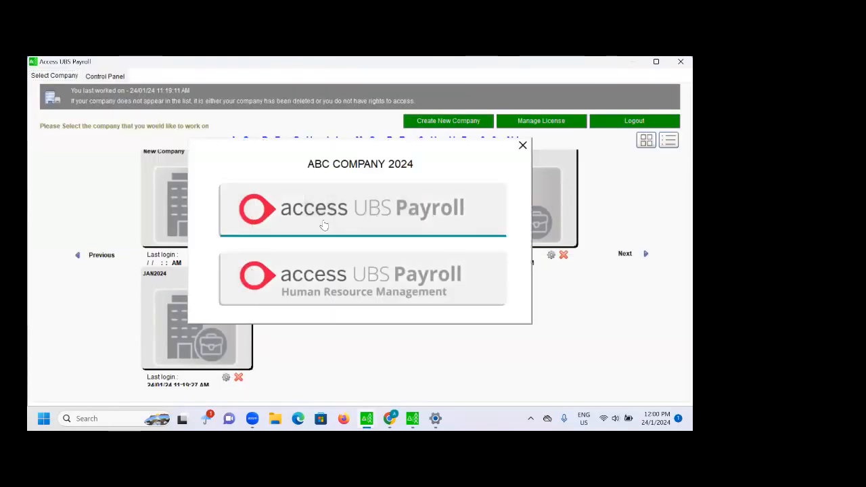
pyautogui.click(324, 226)
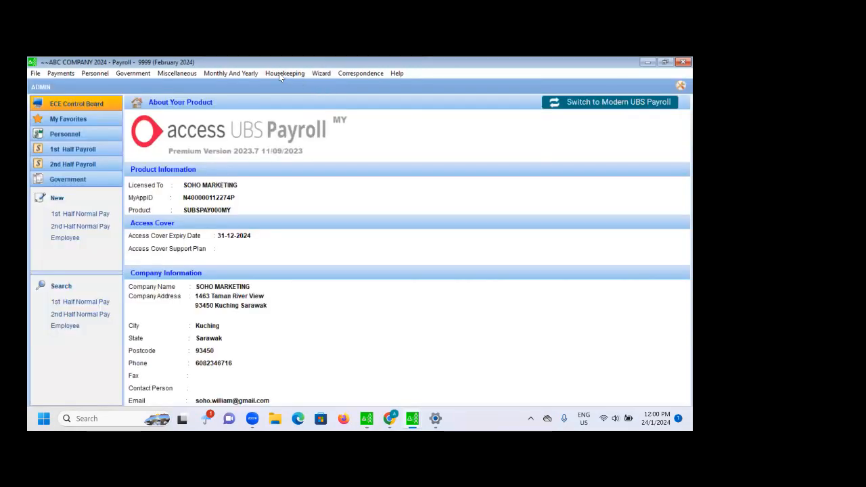
pyautogui.click(282, 75)
# Change the Parameter Setup This Month value from 2 to 1 and apply it.
pyautogui.moveTo(290, 84)
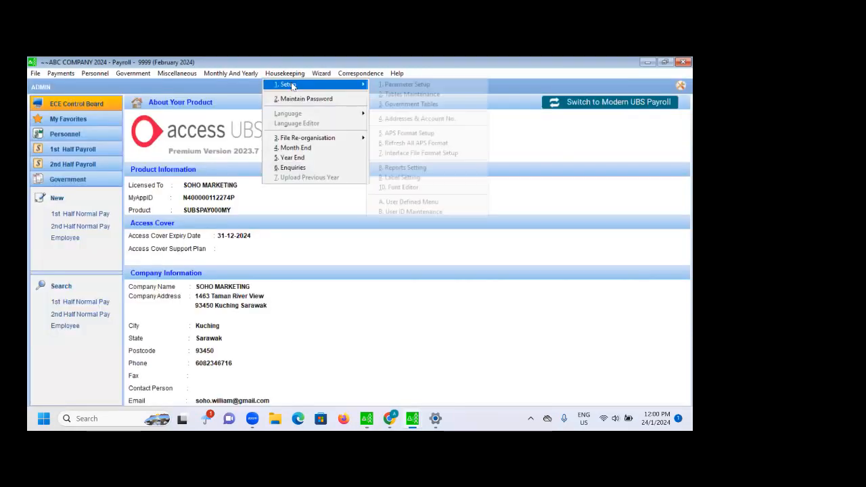
pyautogui.click(384, 85)
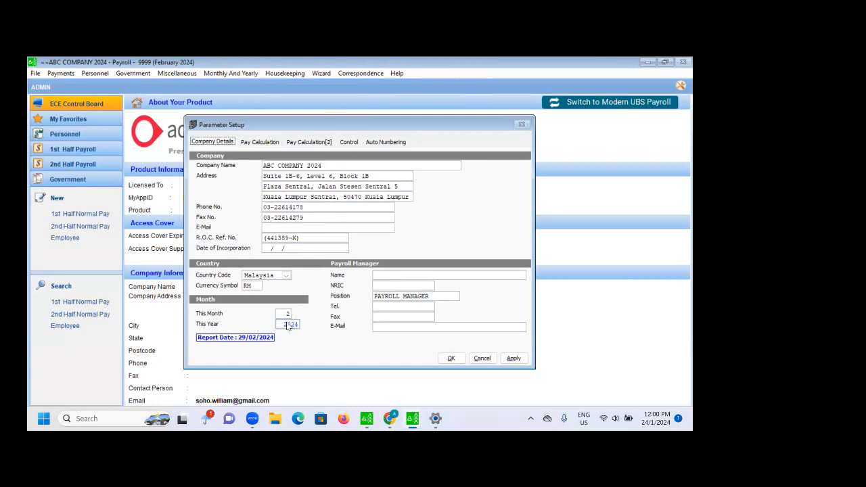
pyautogui.doubleClick(282, 313)
pyautogui.click(288, 325)
pyautogui.click(279, 313)
pyautogui.write('1')
pyautogui.click(514, 358)
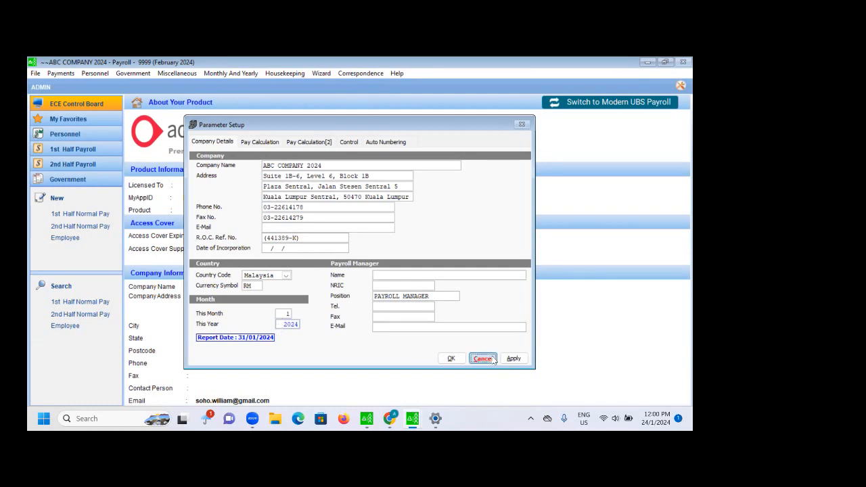
# Close Parameter Setup and open Personnel > Add / Update Employees.
pyautogui.click(481, 358)
pyautogui.click(91, 74)
pyautogui.click(96, 86)
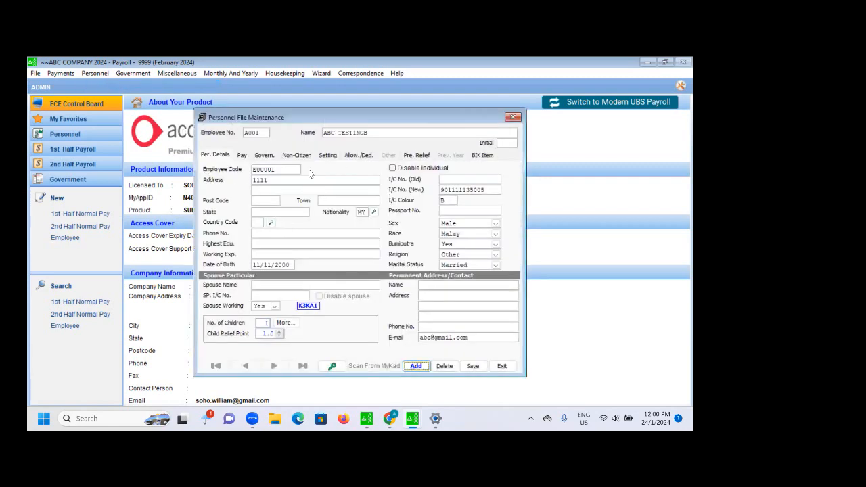
# Review A001's Pay, Govern., Non-Citizen, Setting and Allow./Ded. tabs, then exit the record.
pyautogui.click(242, 155)
pyautogui.click(262, 156)
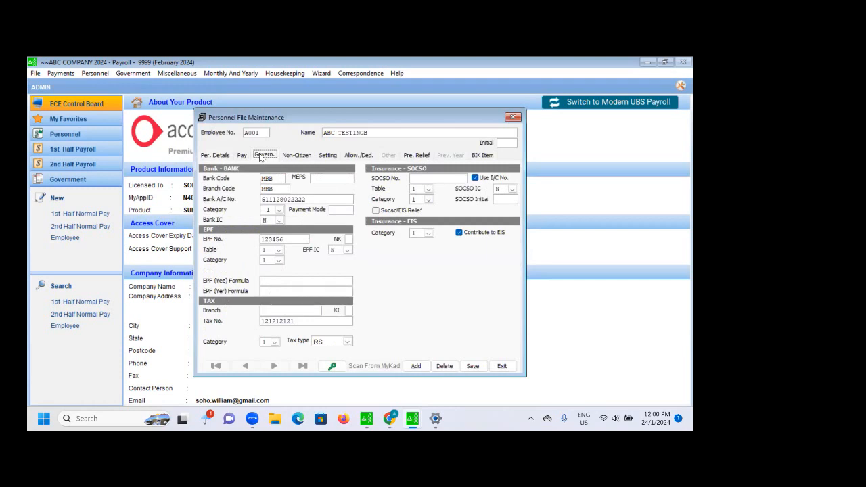
pyautogui.click(303, 156)
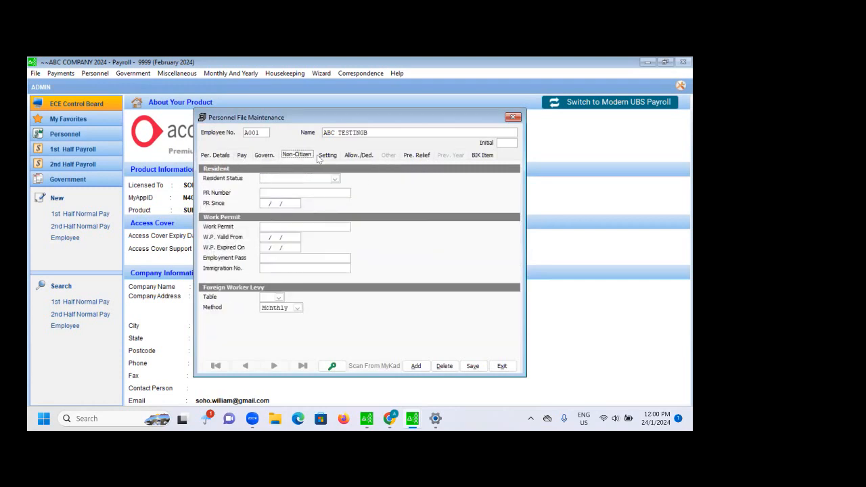
pyautogui.click(327, 156)
pyautogui.click(352, 156)
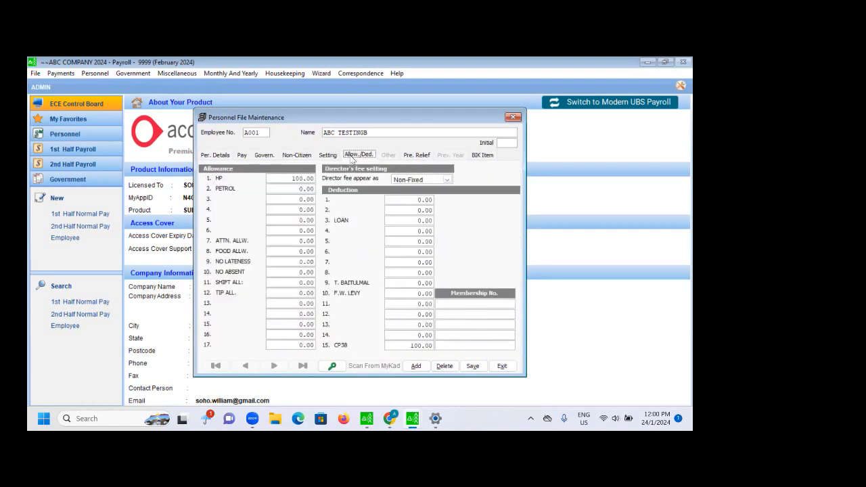
pyautogui.click(271, 189)
pyautogui.click(501, 366)
pyautogui.click(60, 73)
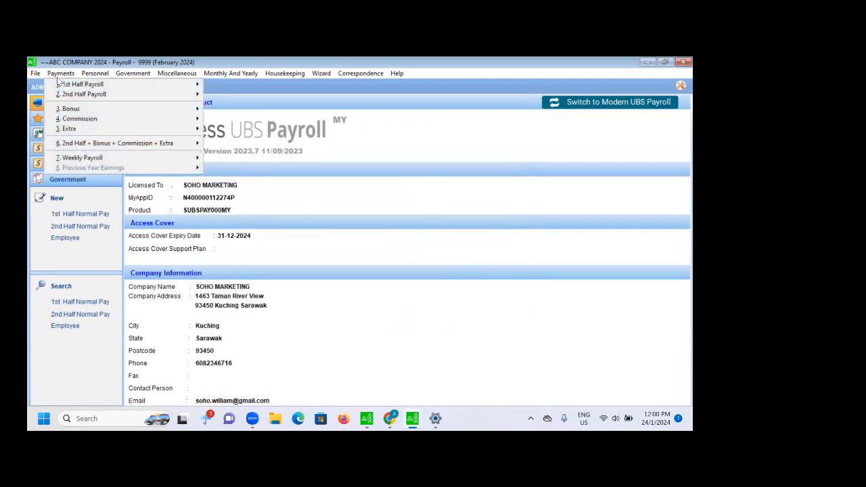
# Set A001's February 1st Half Normal Pay working days to 13 and save it.
pyautogui.moveTo(102, 94)
pyautogui.moveTo(295, 99)
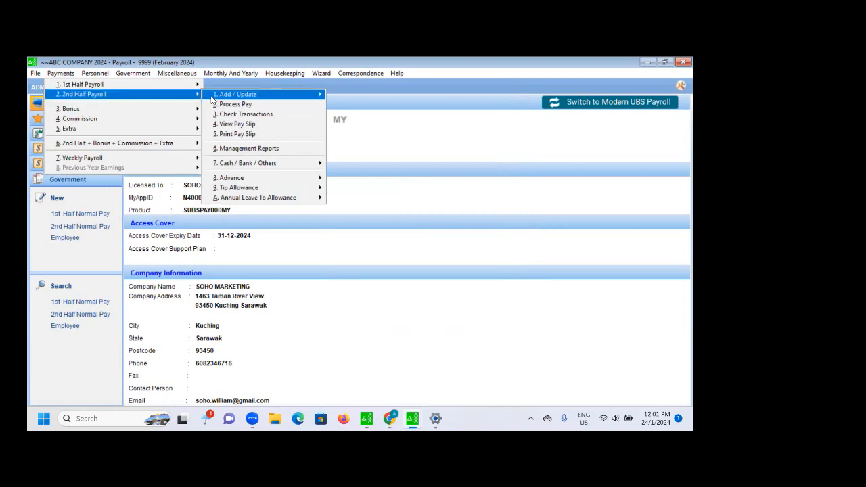
pyautogui.moveTo(162, 92)
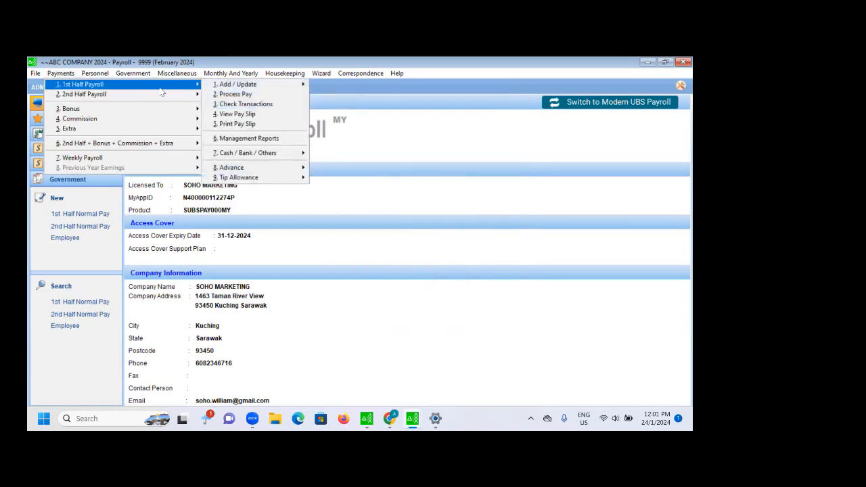
pyautogui.moveTo(248, 85)
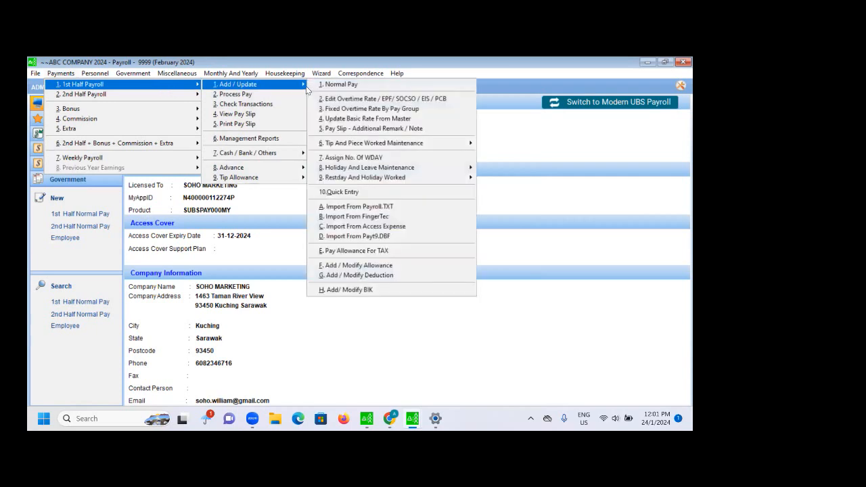
pyautogui.click(319, 86)
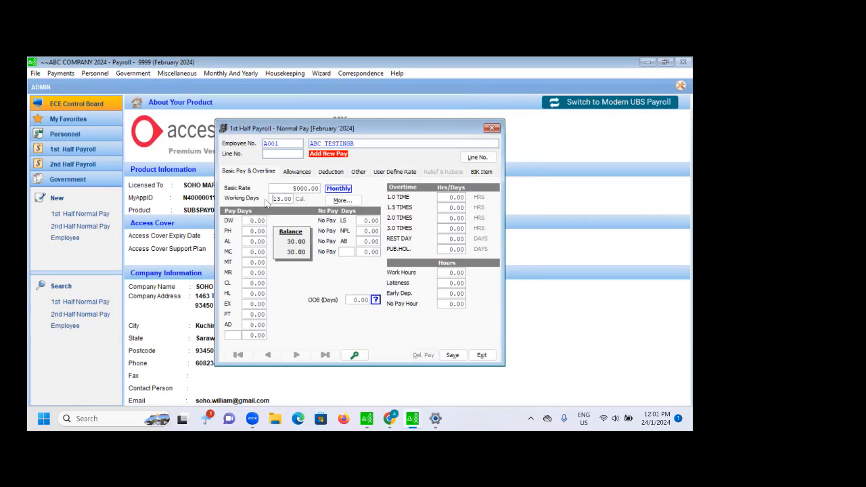
pyautogui.click(245, 220)
pyautogui.write('2')
pyautogui.doubleClick(275, 200)
pyautogui.click(266, 197)
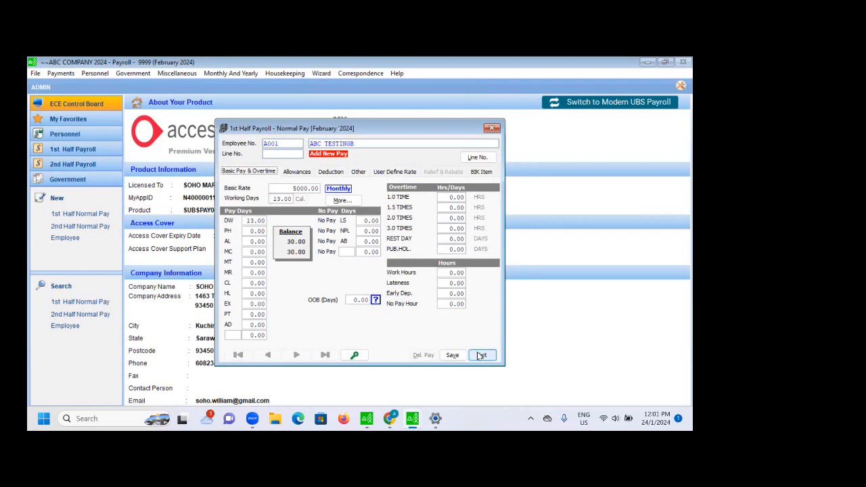
pyautogui.click(452, 354)
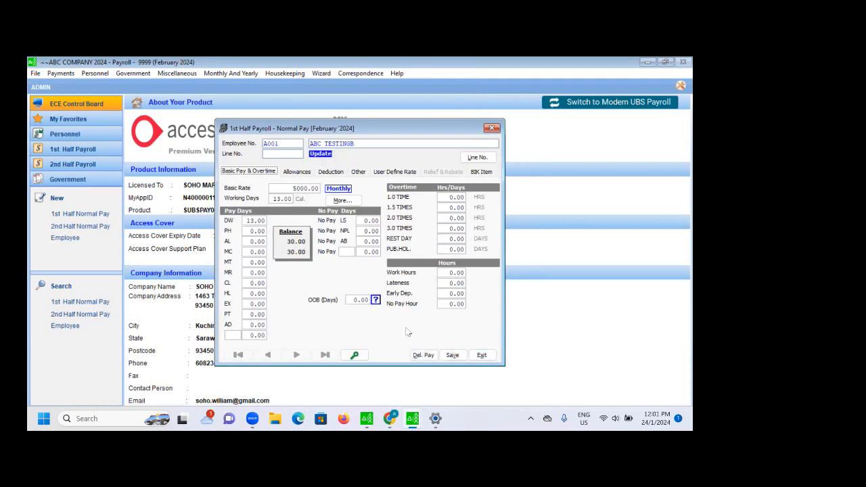
pyautogui.click(479, 353)
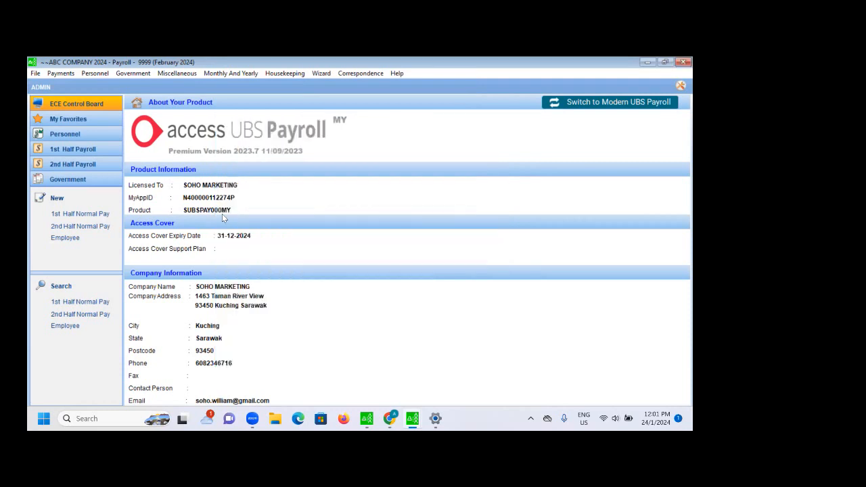
# Process the 1st Half payroll, then open A001's 2nd Half Normal Pay (26 days, rate 5000).
pyautogui.click(62, 73)
pyautogui.moveTo(172, 85)
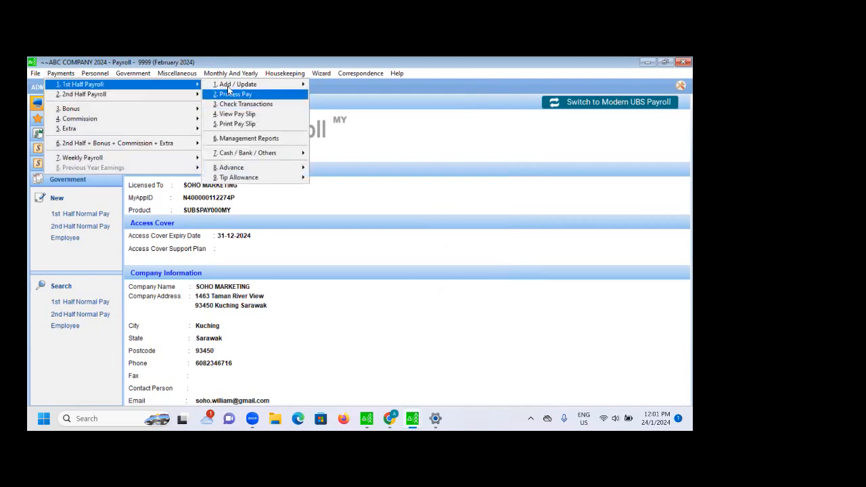
pyautogui.click(231, 94)
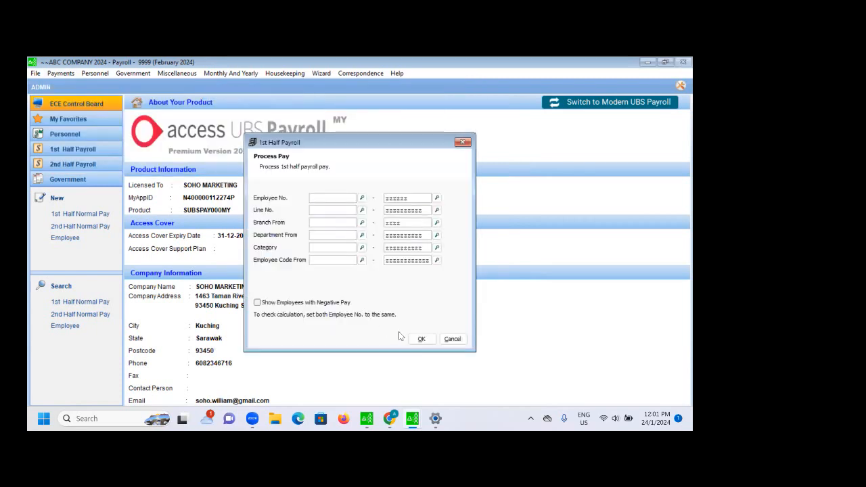
pyautogui.click(421, 338)
pyautogui.click(383, 270)
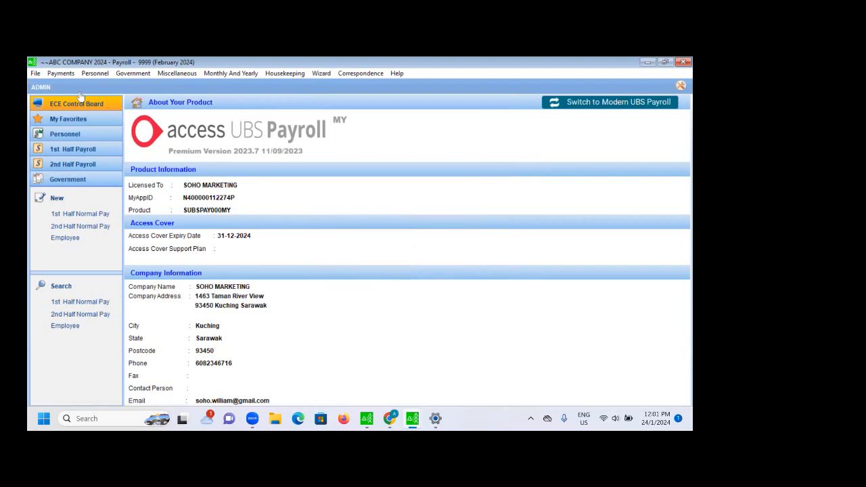
pyautogui.click(58, 72)
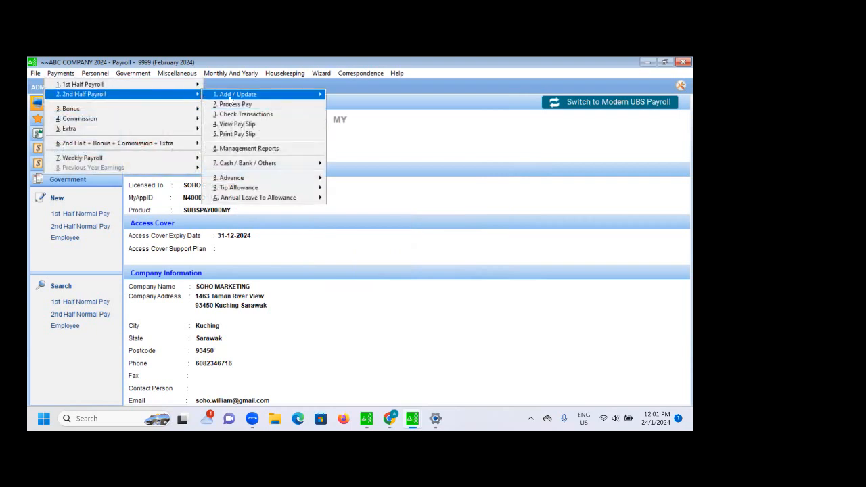
pyautogui.click(357, 94)
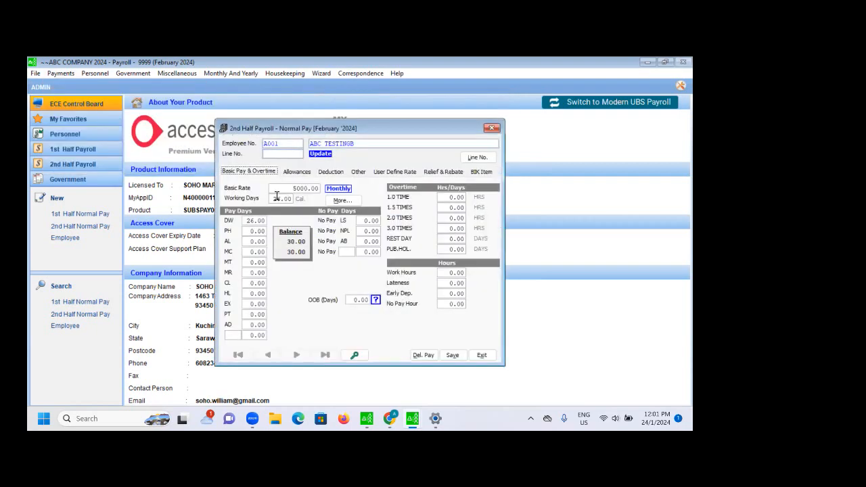
# Exit the 2nd Half record and check the 1st Half pay slip: gross 5100.00, nett 4389.55.
pyautogui.click(481, 355)
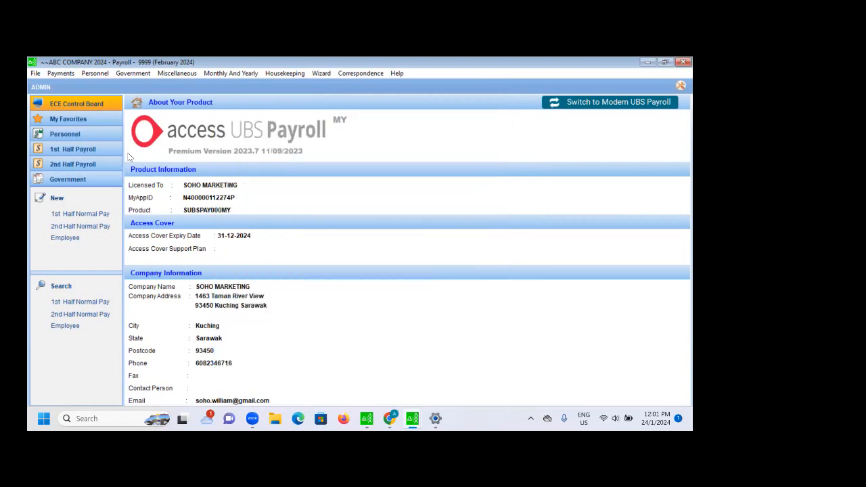
pyautogui.click(55, 73)
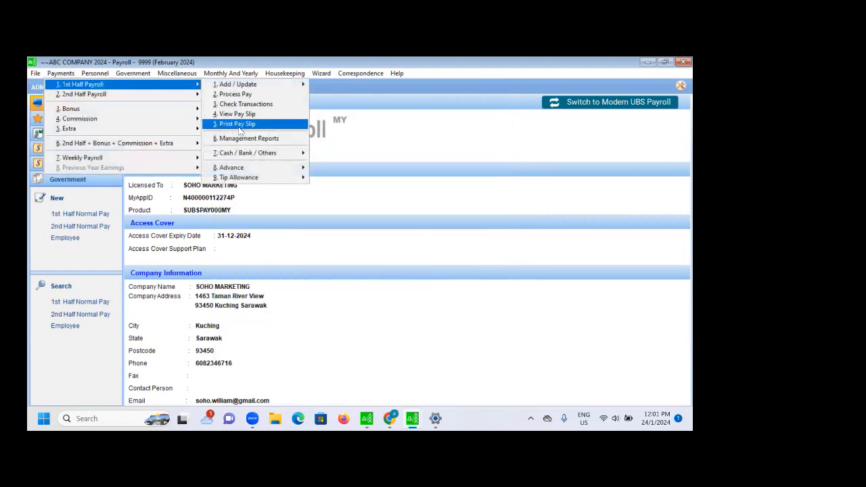
pyautogui.click(233, 115)
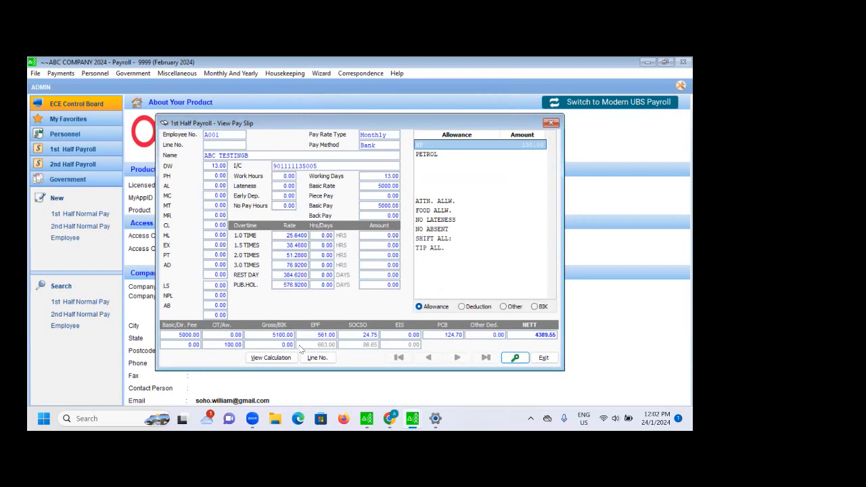
pyautogui.press('Escape')
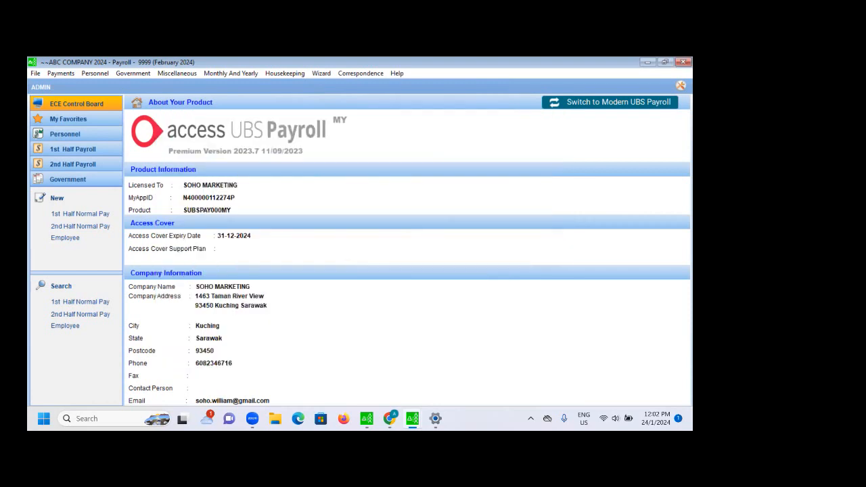
# Change the 1st Half Normal Pay basic rate to 2500 and save it.
pyautogui.click(59, 73)
pyautogui.moveTo(81, 84)
pyautogui.moveTo(238, 85)
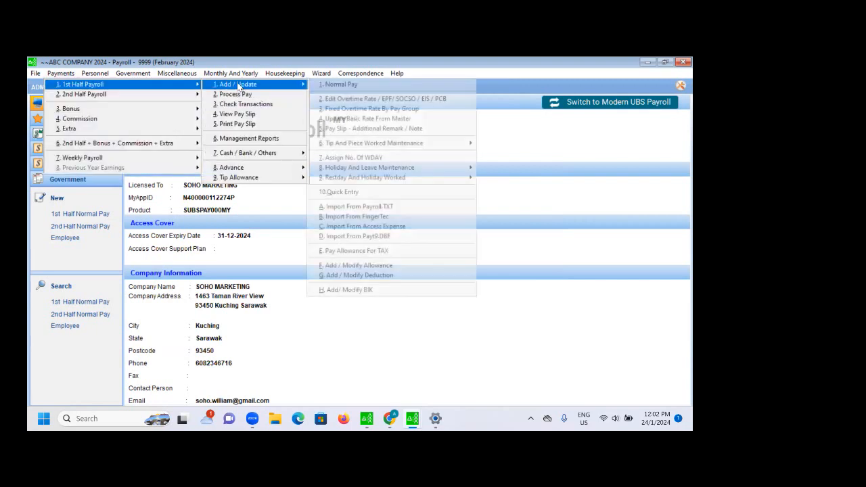
pyautogui.click(318, 86)
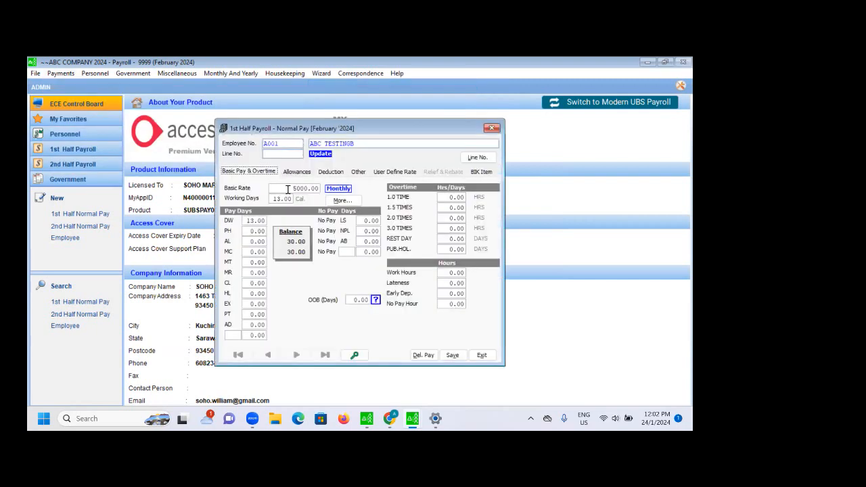
pyautogui.click(287, 189)
pyautogui.write('2500')
pyautogui.press('Tab')
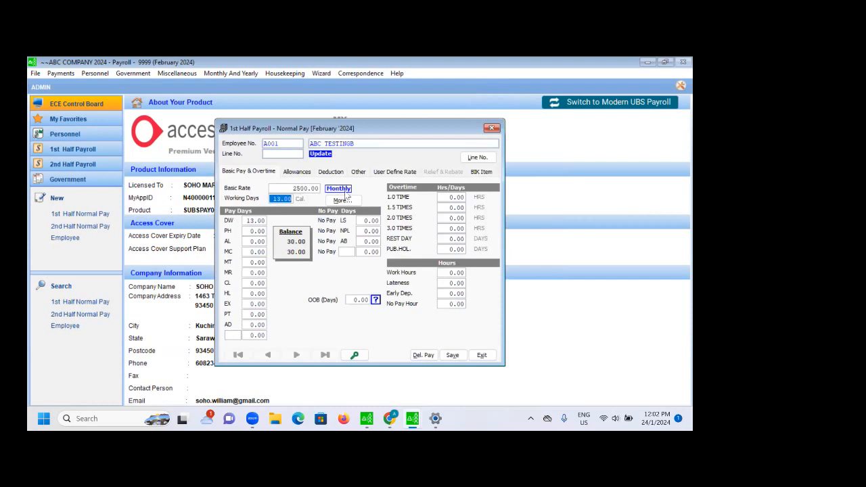
pyautogui.click(481, 354)
# Reprocess the 1st Half payroll, cancelling the accidental second Process Pay run.
pyautogui.click(62, 73)
pyautogui.moveTo(122, 85)
pyautogui.click(234, 94)
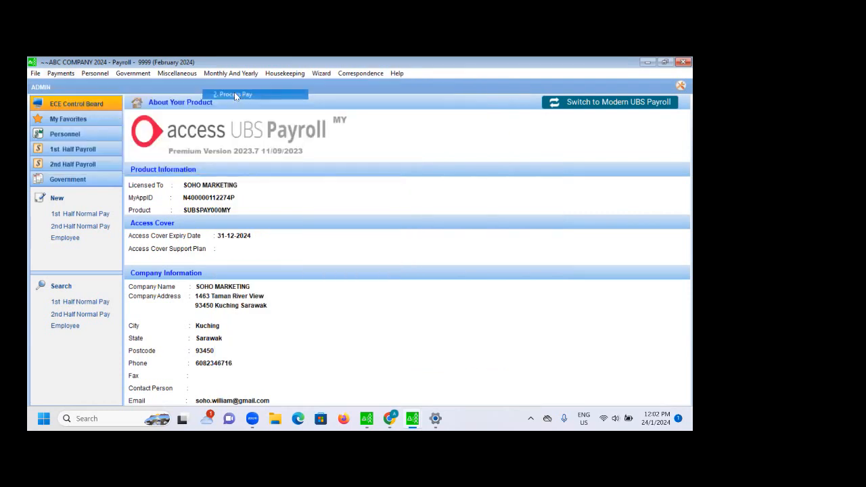
pyautogui.click(421, 340)
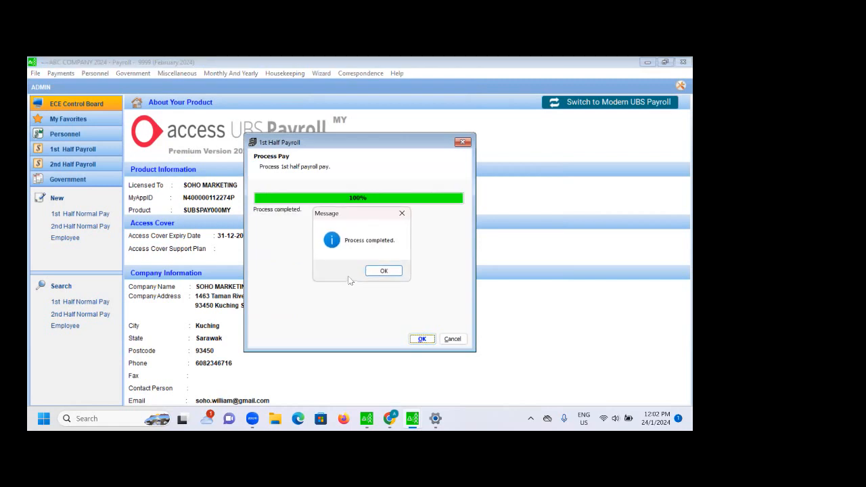
pyautogui.click(384, 274)
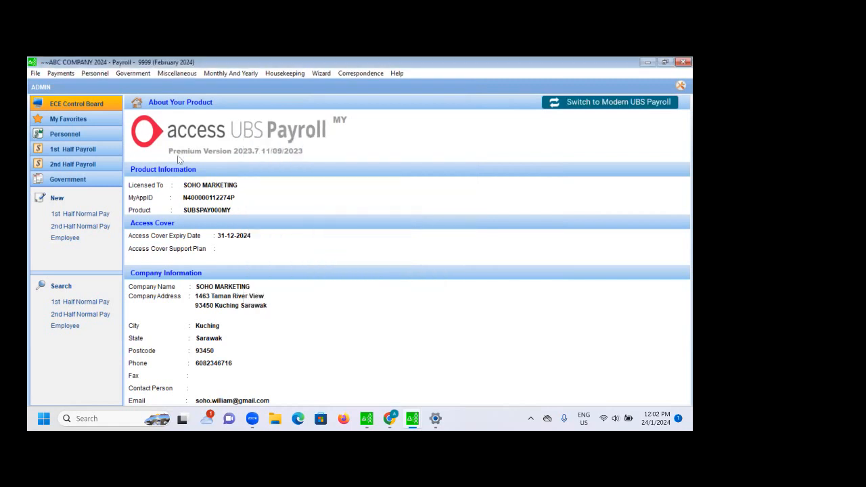
pyautogui.click(58, 75)
pyautogui.moveTo(128, 87)
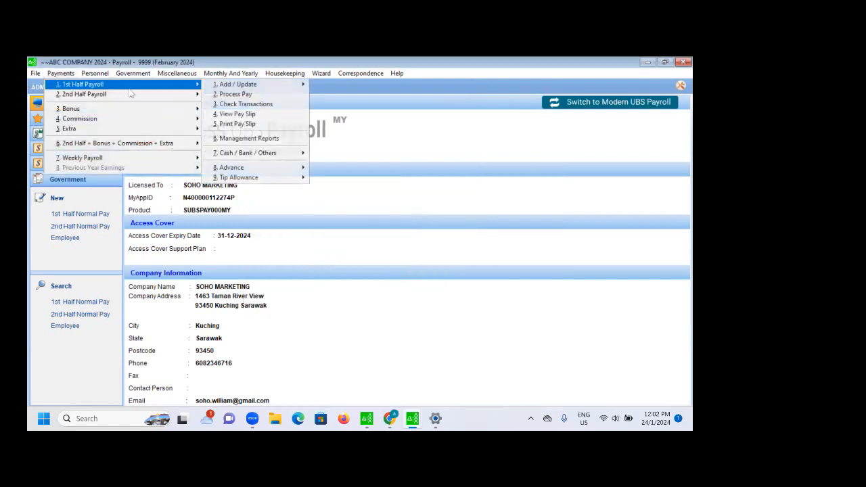
pyautogui.click(215, 100)
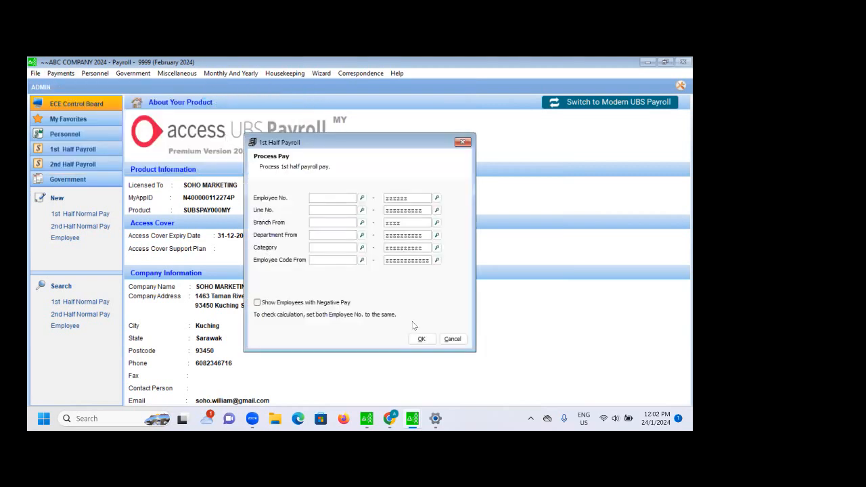
pyautogui.click(452, 338)
# Check the updated 1st Half pay slip: basic 2500.00, gross 2600.00, nett 2301.26.
pyautogui.click(60, 73)
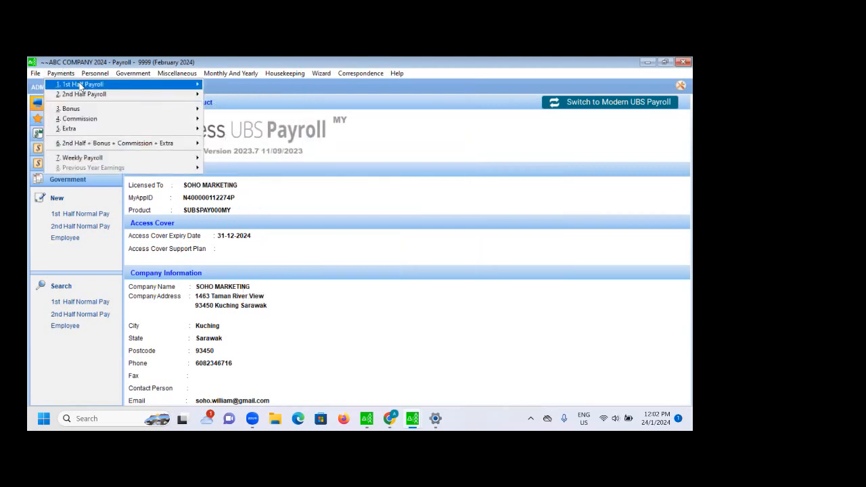
pyautogui.moveTo(101, 85)
pyautogui.click(253, 110)
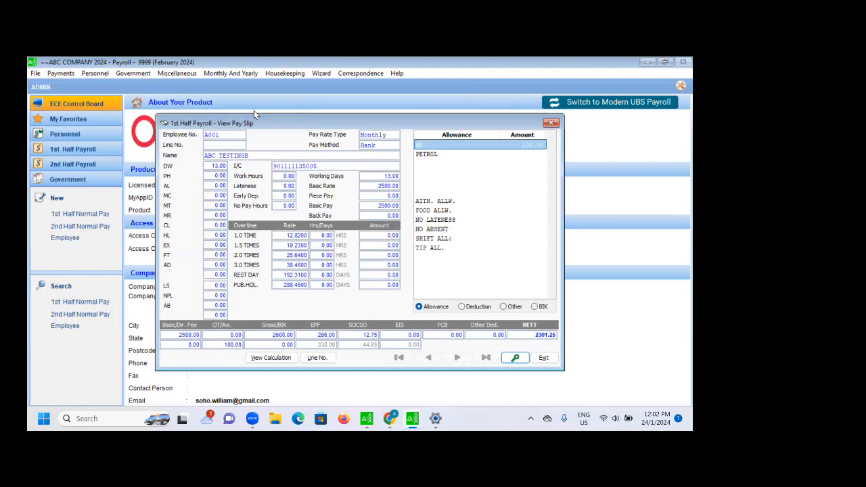
pyautogui.press('Escape')
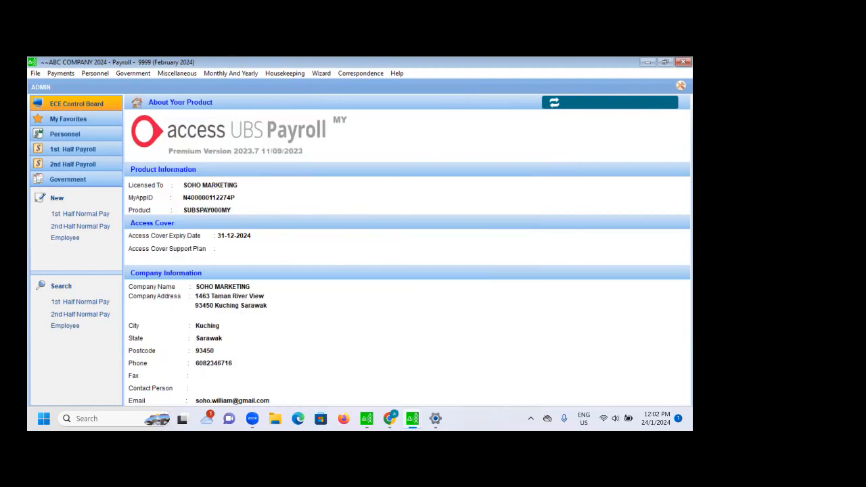
pyautogui.click(51, 75)
pyautogui.moveTo(69, 86)
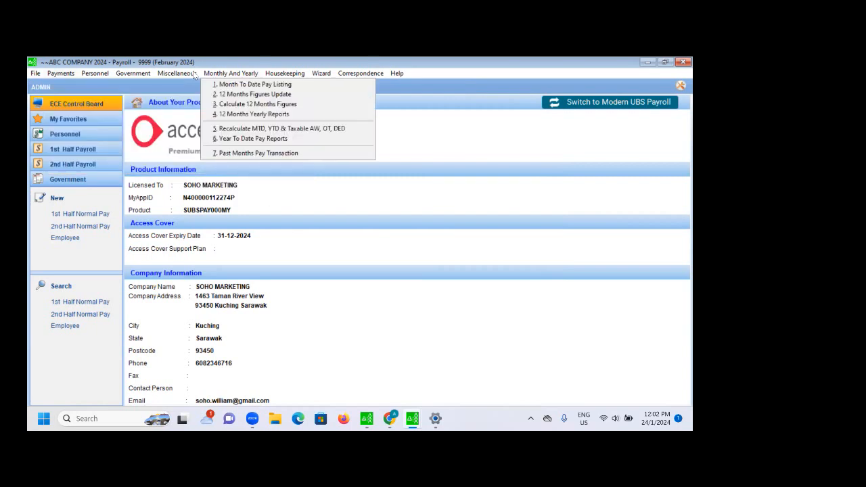
# Dismiss the month task list and show the Employees list with active employee A001, Manager.
pyautogui.click(344, 196)
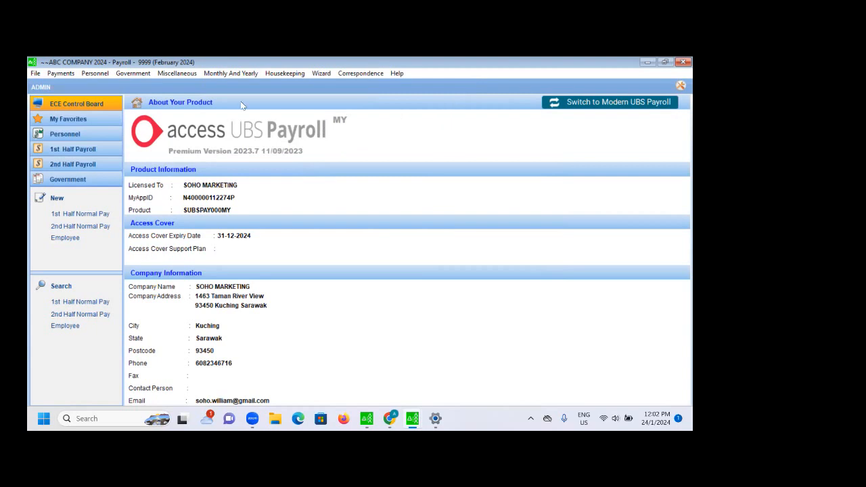
pyautogui.click(34, 74)
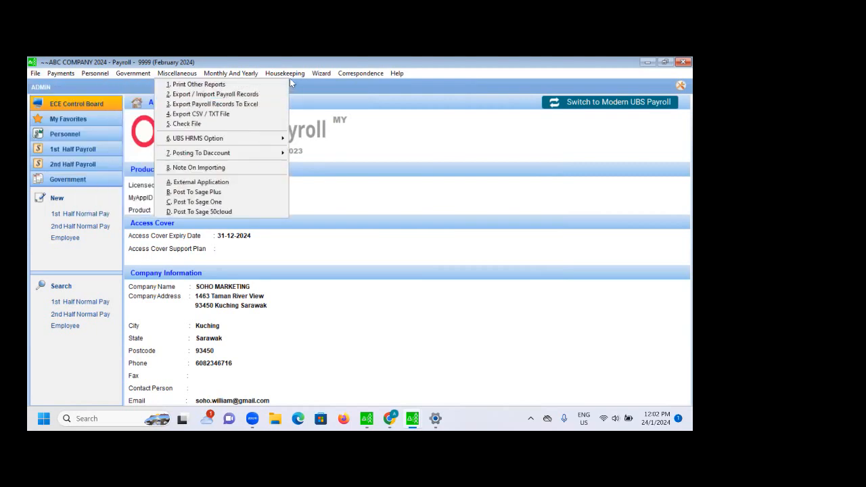
pyautogui.moveTo(290, 78)
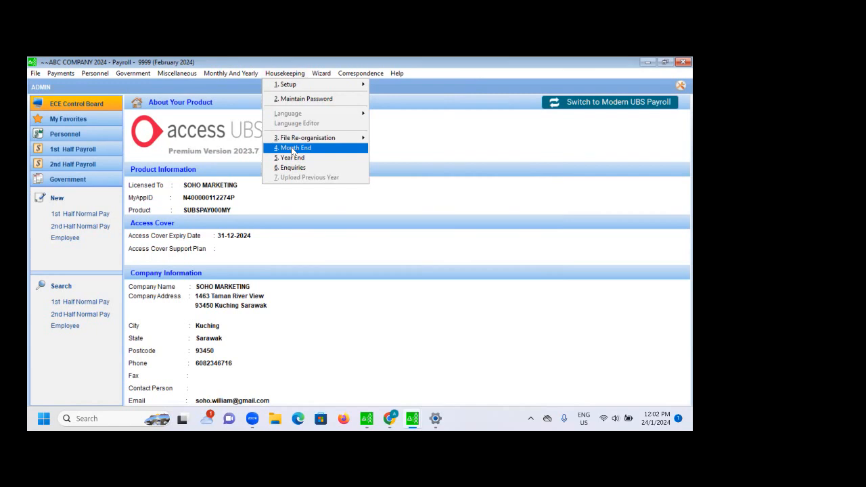
pyautogui.click(570, 106)
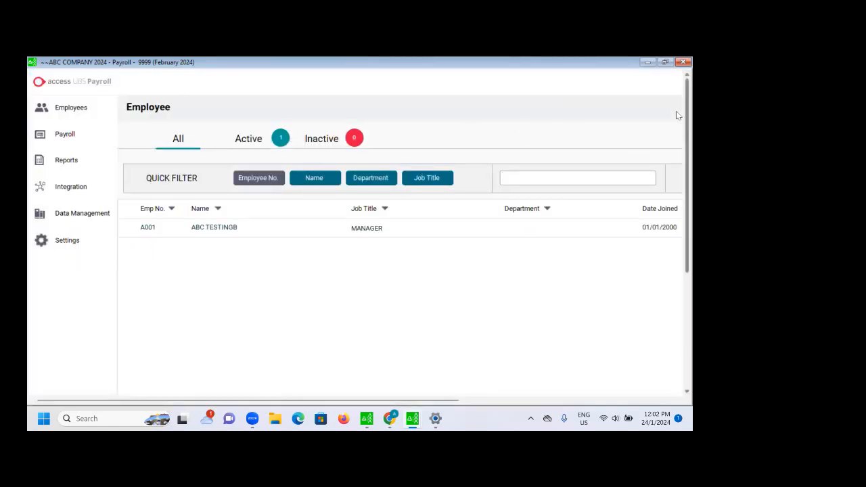
# Switch to the February 2024 payroll summary and scroll across to the employee's Ready status.
pyautogui.click(589, 400)
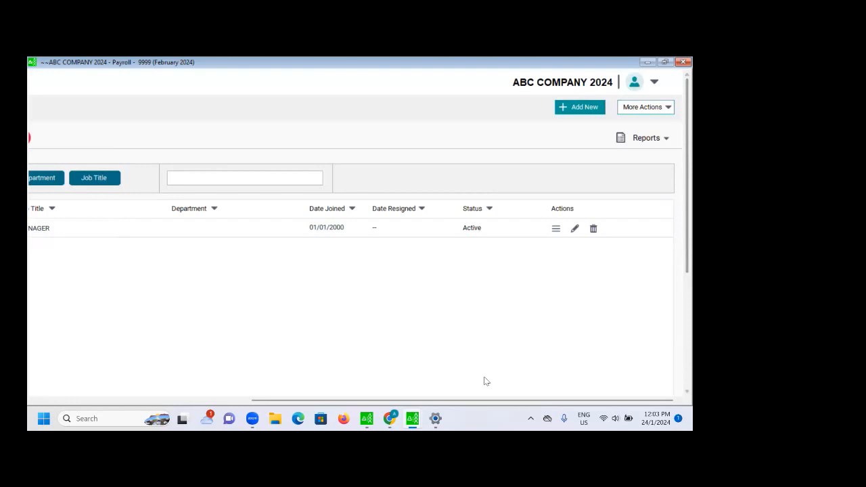
pyautogui.moveTo(485, 400); pyautogui.dragTo(106, 310)
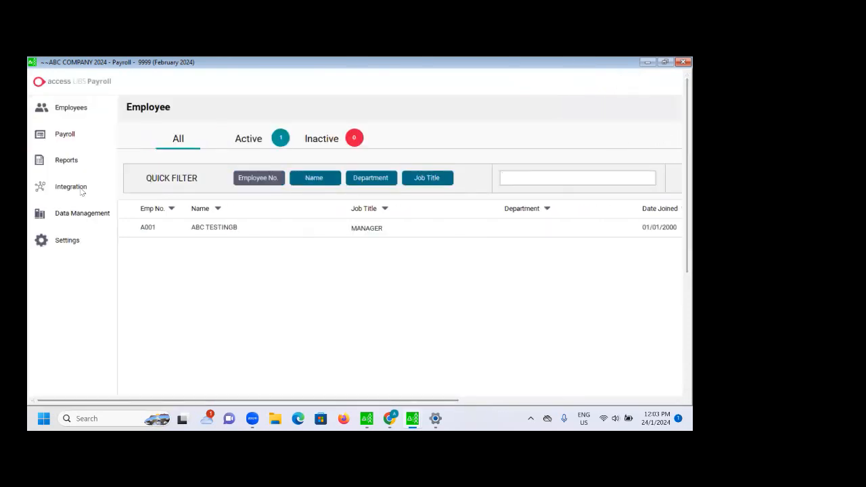
pyautogui.click(64, 137)
pyautogui.moveTo(340, 400); pyautogui.dragTo(599, 409)
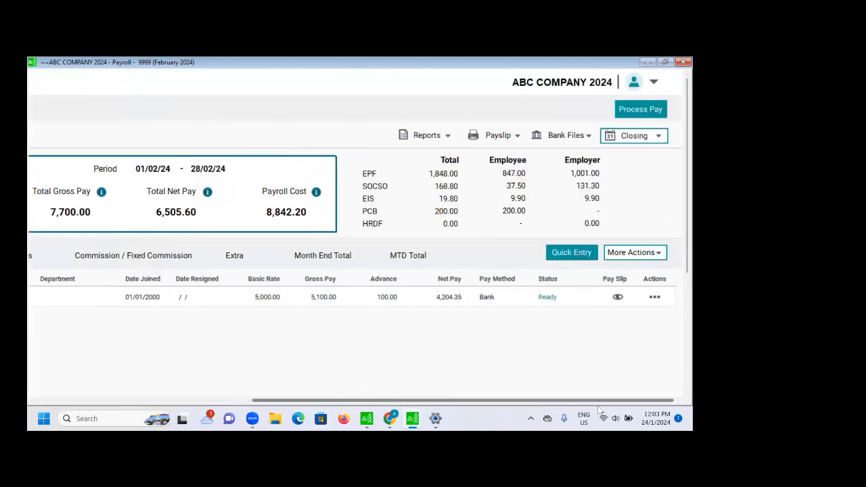
# Bring up the month Closing options, after briefly opening and dismissing the account menu.
pyautogui.click(636, 135)
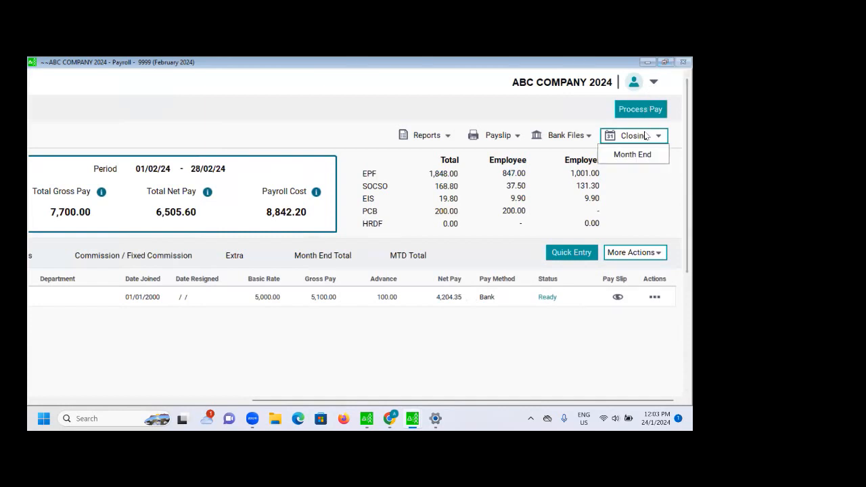
pyautogui.click(655, 84)
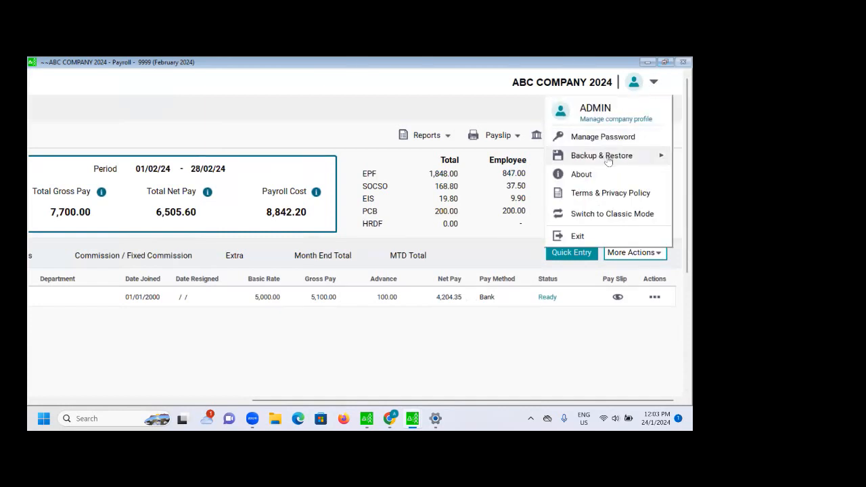
pyautogui.click(483, 112)
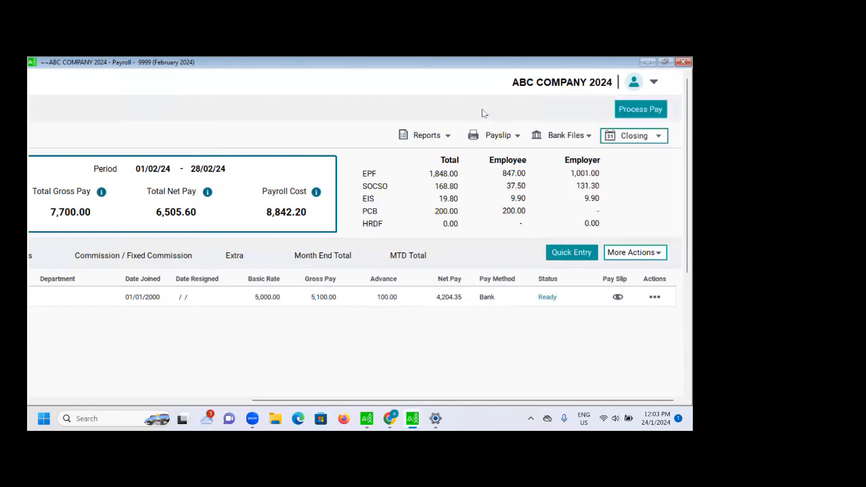
pyautogui.click(635, 136)
# Run the February 2024 month-end close with 13 first-half working days for March.
pyautogui.click(625, 157)
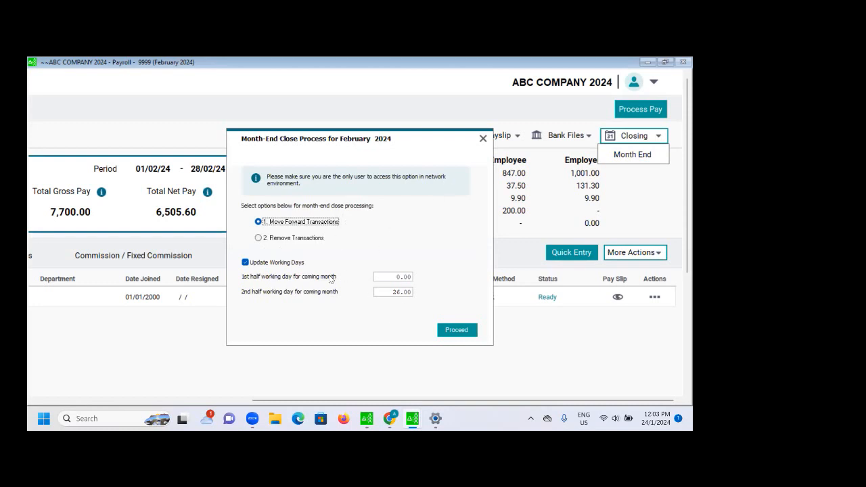
pyautogui.click(382, 277)
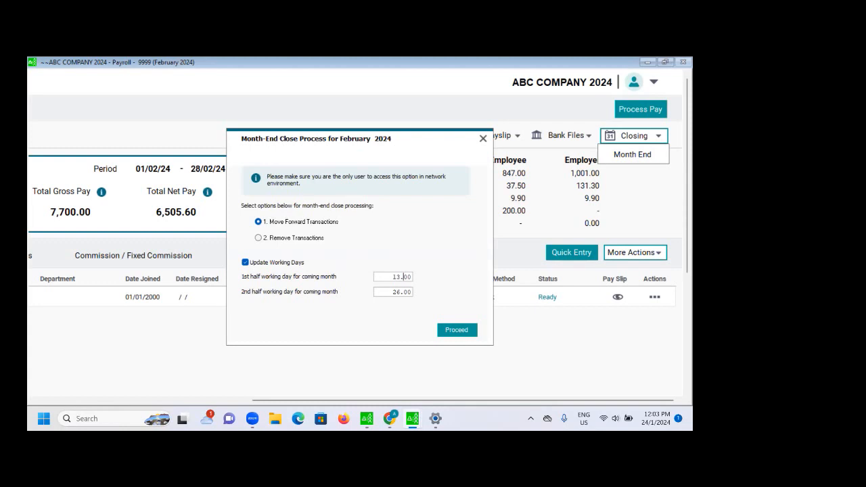
pyautogui.click(452, 331)
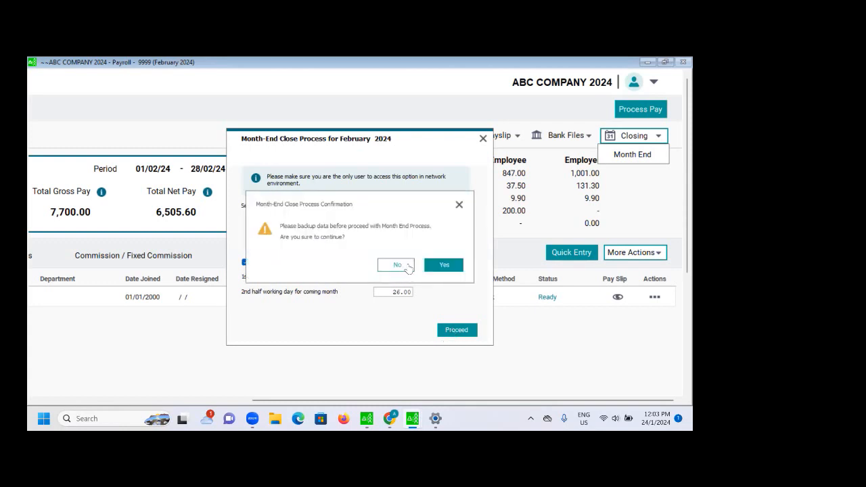
pyautogui.click(438, 269)
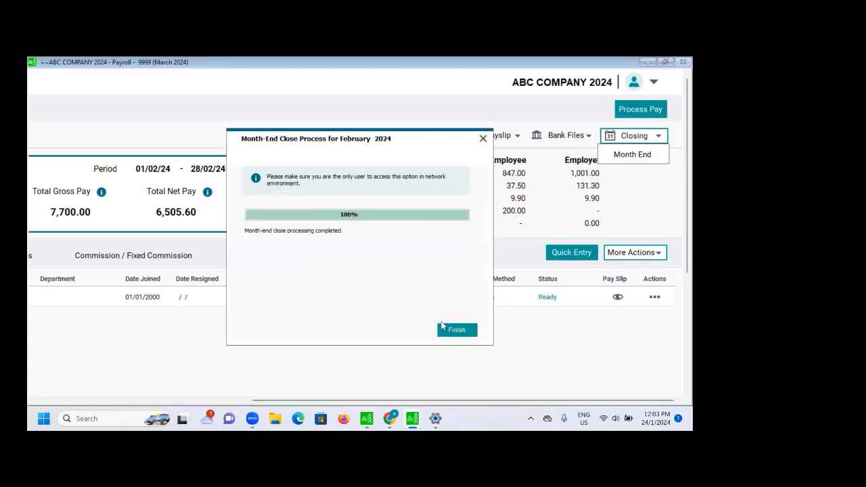
pyautogui.click(444, 329)
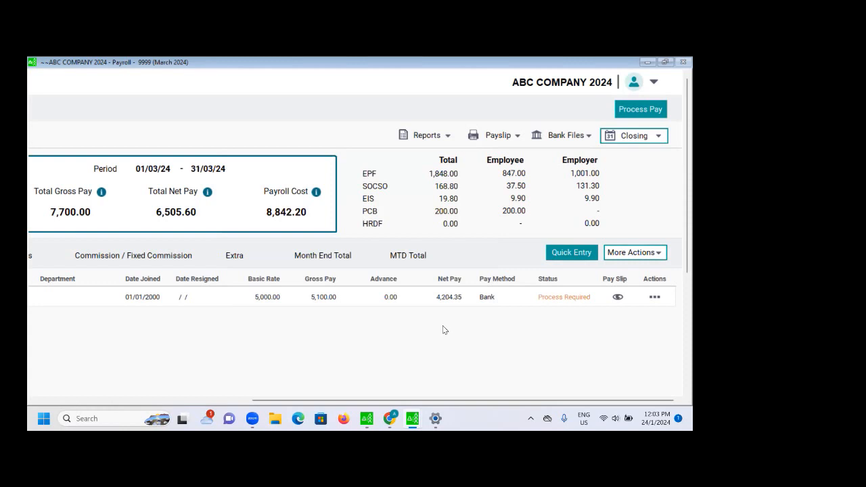
pyautogui.click(237, 400)
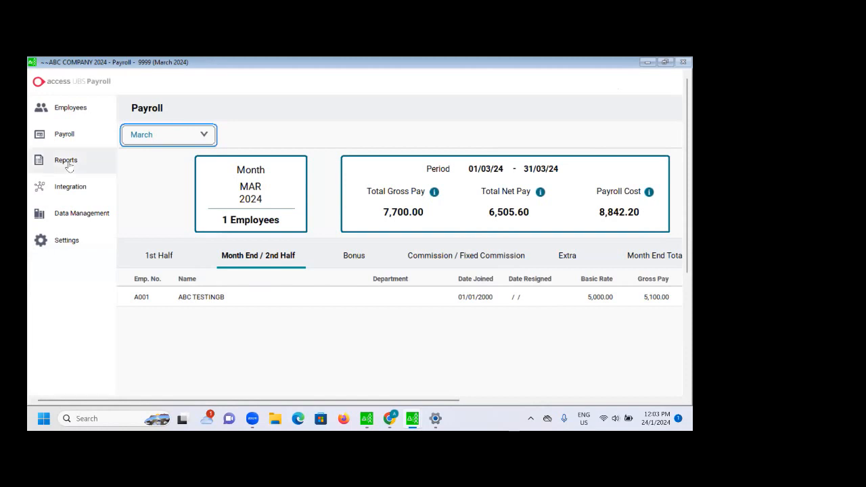
# Compare January and February payroll totals, then go to Data Management's Update 12 Months Pay.
pyautogui.click(204, 135)
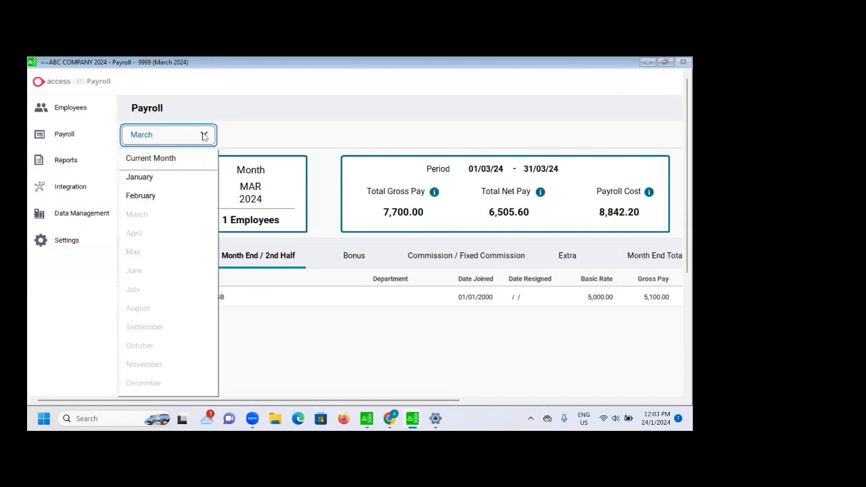
pyautogui.click(141, 177)
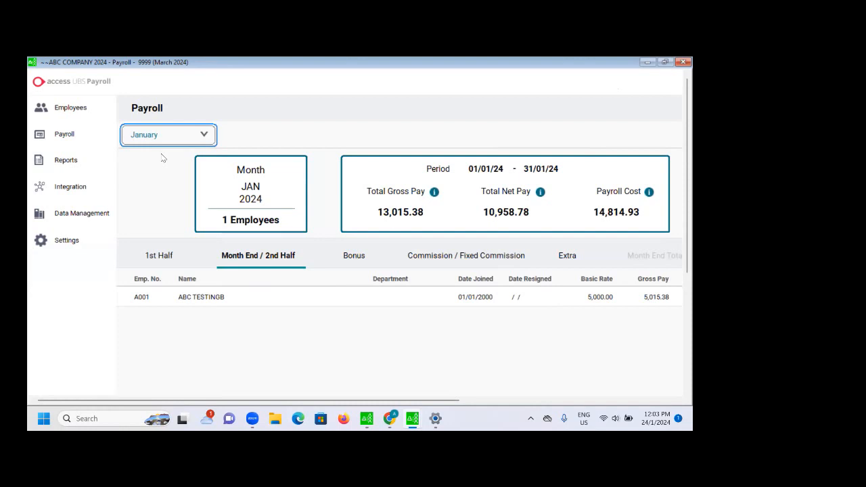
pyautogui.click(203, 135)
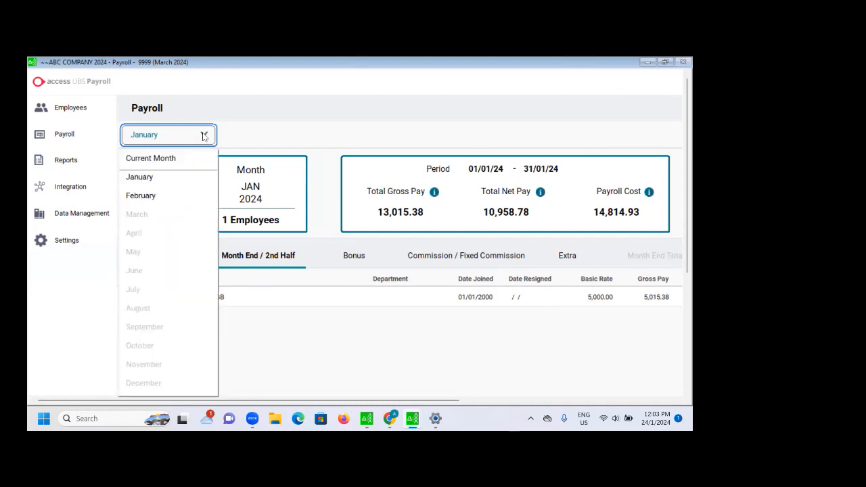
pyautogui.click(146, 197)
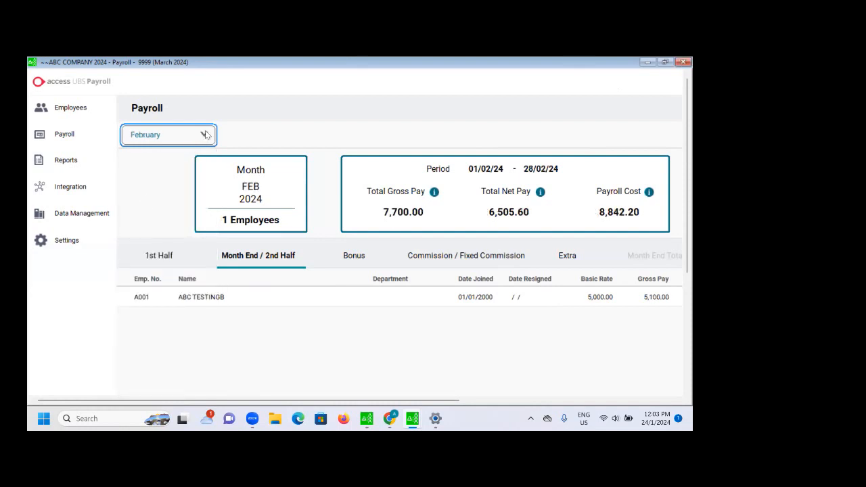
pyautogui.moveTo(315, 399); pyautogui.dragTo(534, 392)
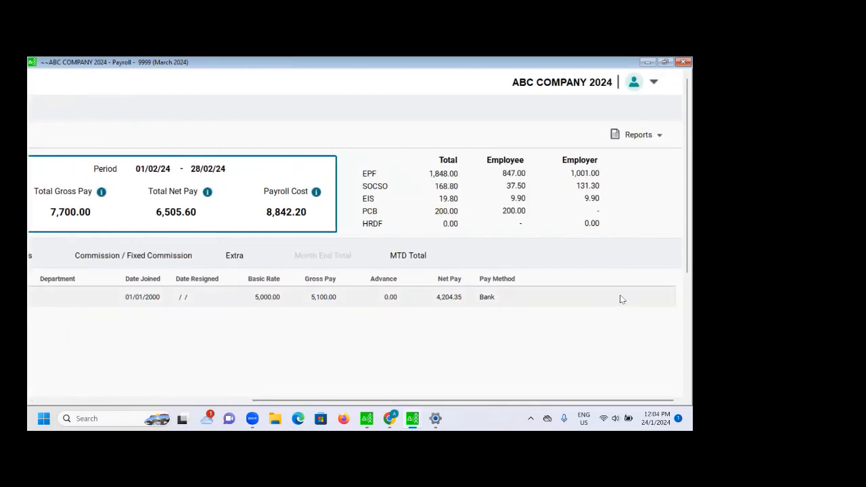
pyautogui.moveTo(571, 400); pyautogui.dragTo(340, 392)
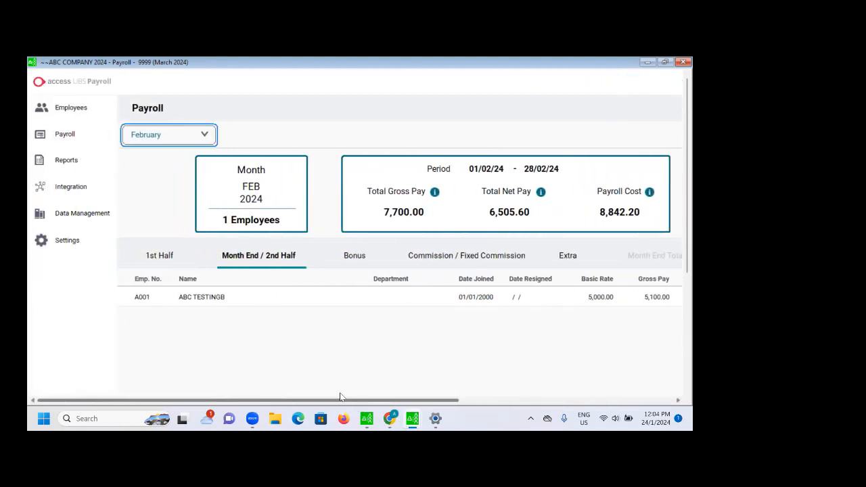
pyautogui.click(70, 216)
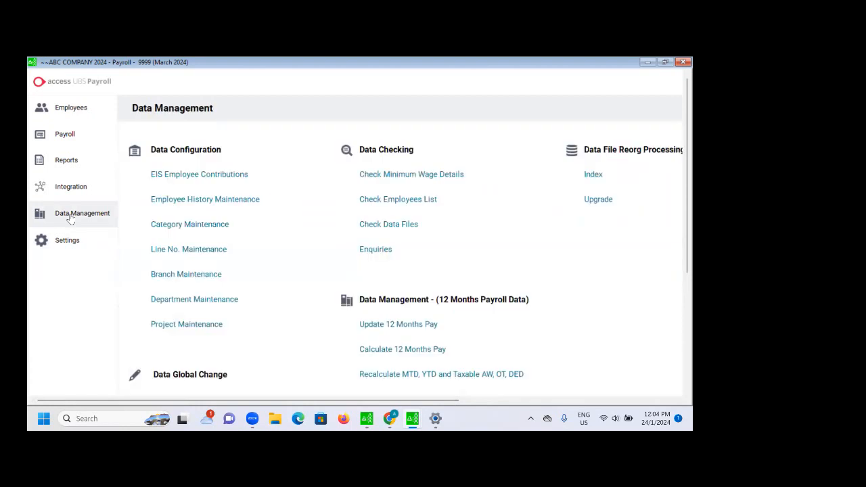
pyautogui.click(388, 325)
# Generate the 12-month pay summary, compare January and February basic pay, then return to Payroll.
pyautogui.click(511, 362)
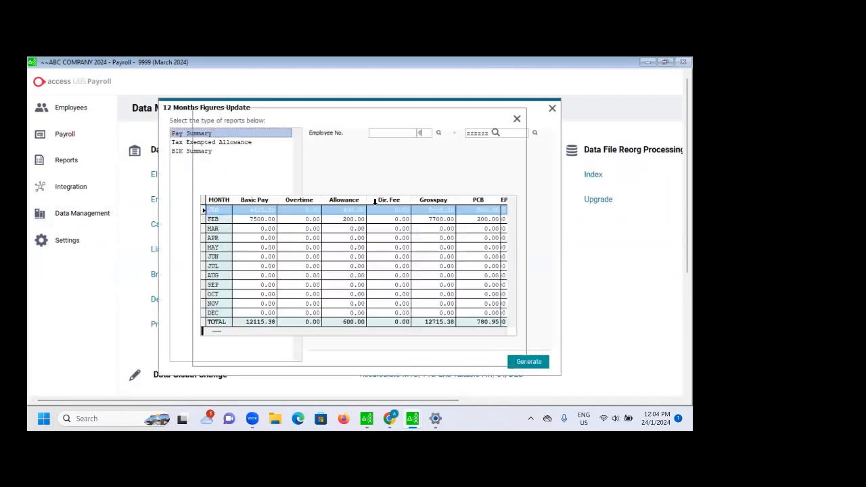
pyautogui.click(262, 219)
pyautogui.click(262, 211)
pyautogui.click(262, 217)
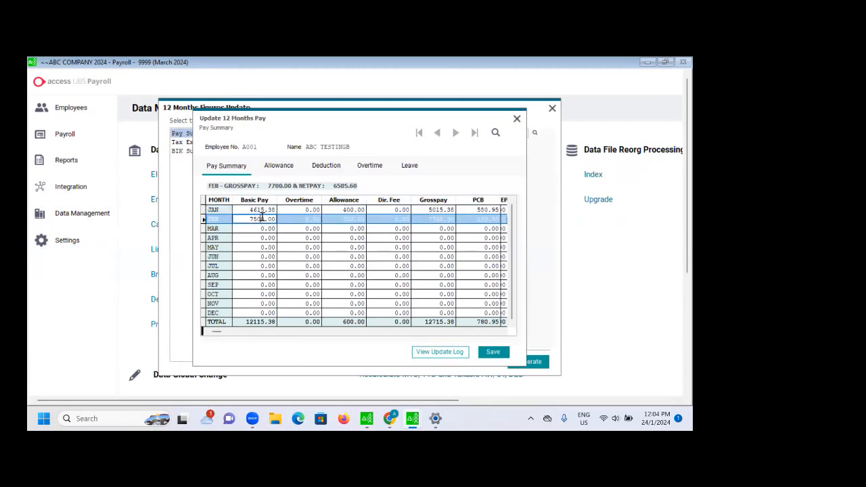
pyautogui.click(518, 119)
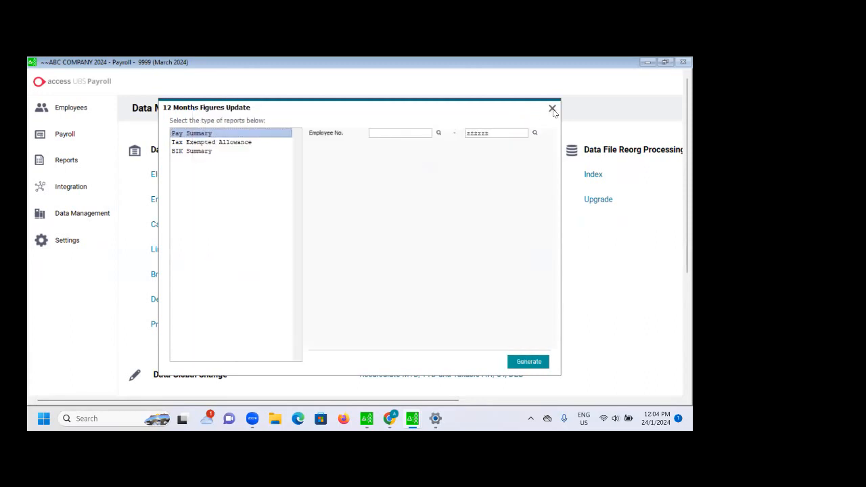
pyautogui.click(553, 110)
pyautogui.click(61, 138)
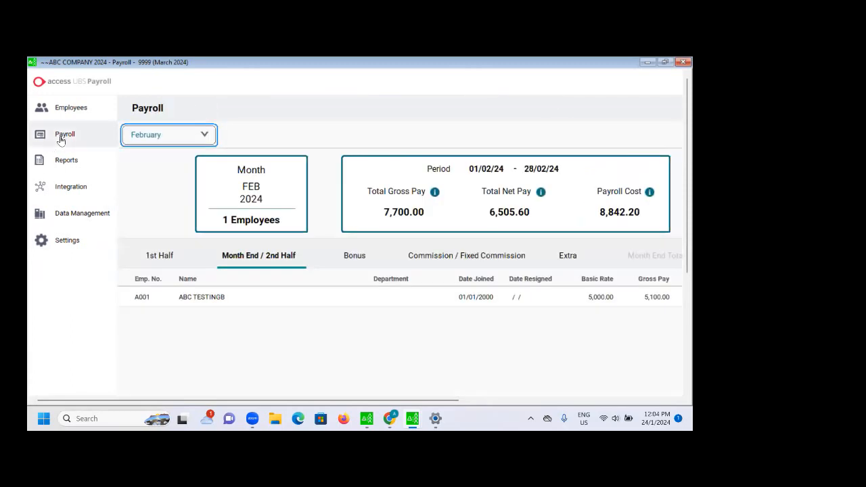
# Show the March 2024 payroll (01/03/24–31/03/24), scrolled to the employee's Process Required status.
pyautogui.click(63, 166)
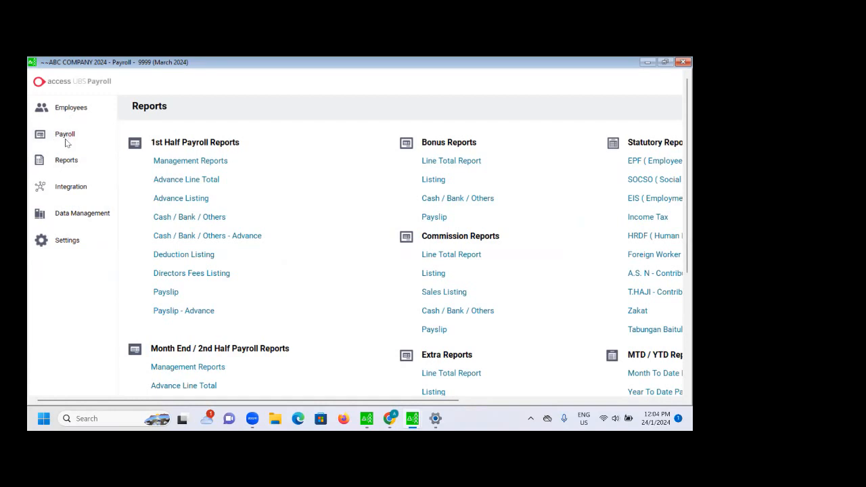
pyautogui.click(67, 140)
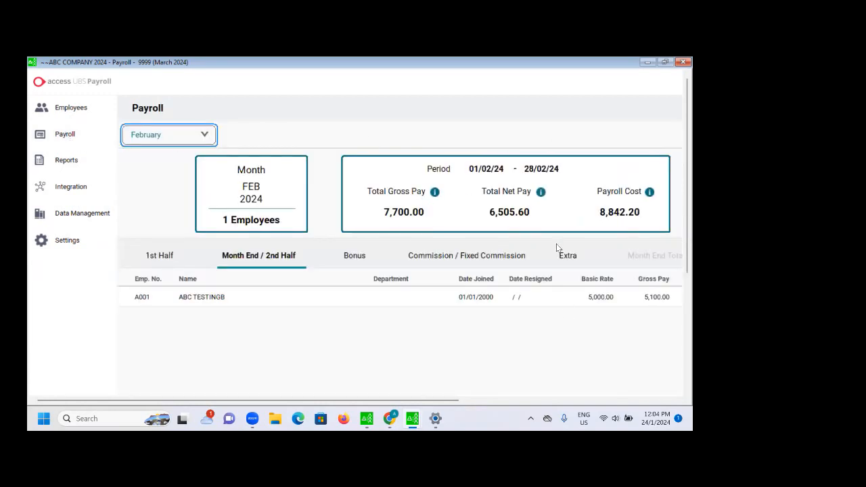
pyautogui.click(536, 399)
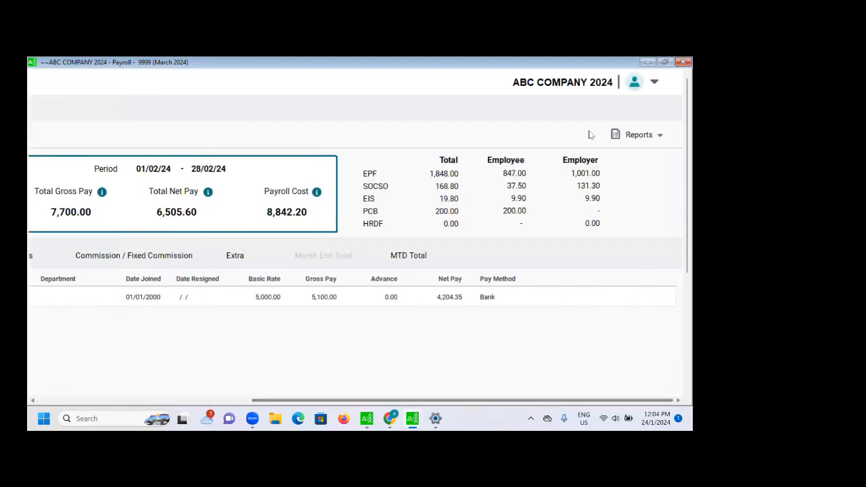
pyautogui.click(152, 398)
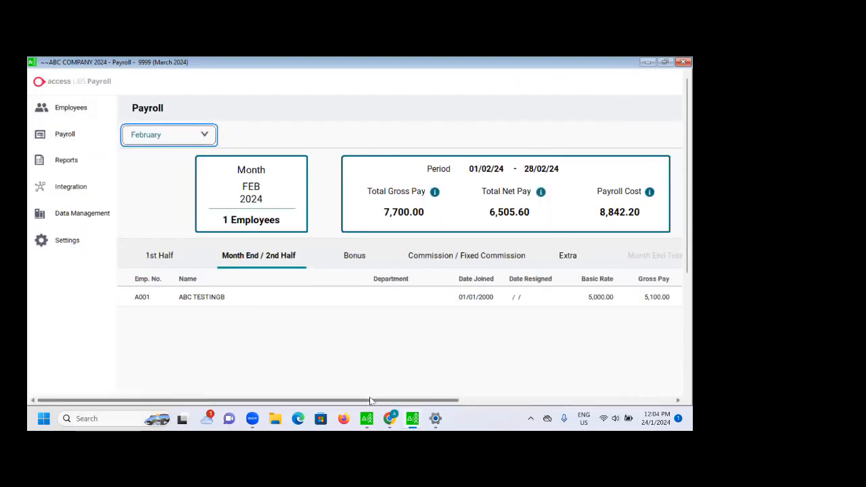
pyautogui.click(205, 135)
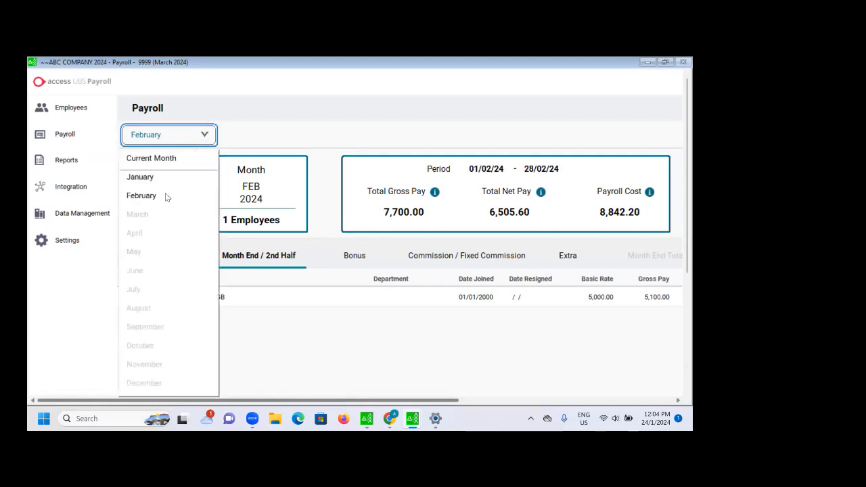
pyautogui.click(174, 161)
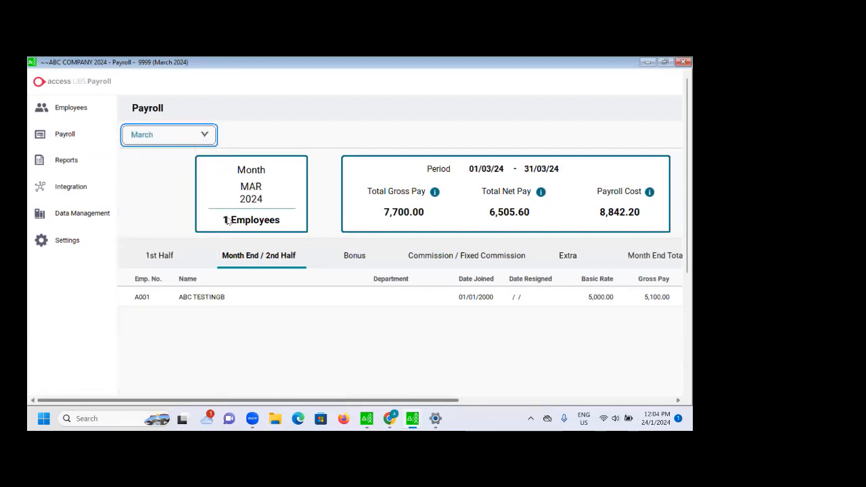
pyautogui.moveTo(330, 399); pyautogui.dragTo(566, 358)
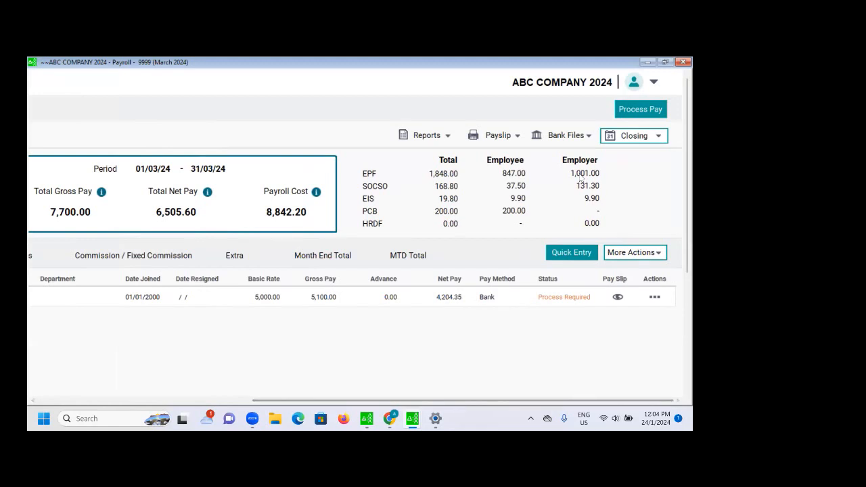
pyautogui.click(563, 145)
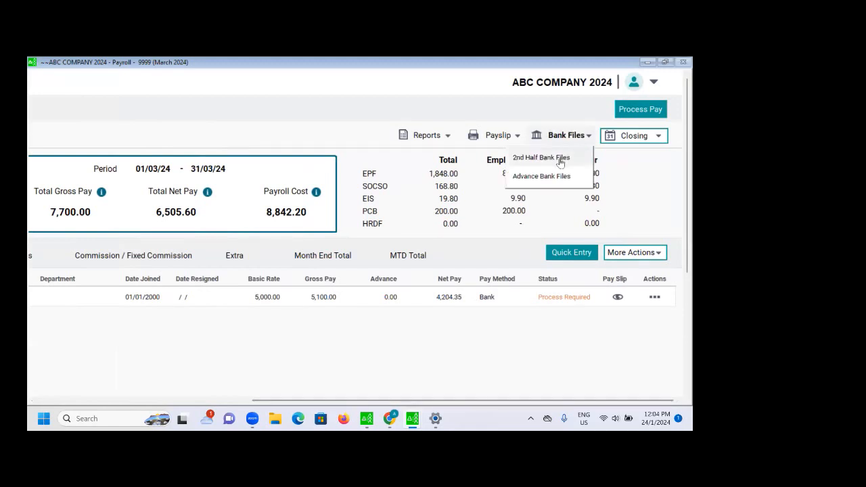
# Save the 2nd half bank file with APS number 1, Malayan Banking Berhad, and proceed.
pyautogui.click(560, 160)
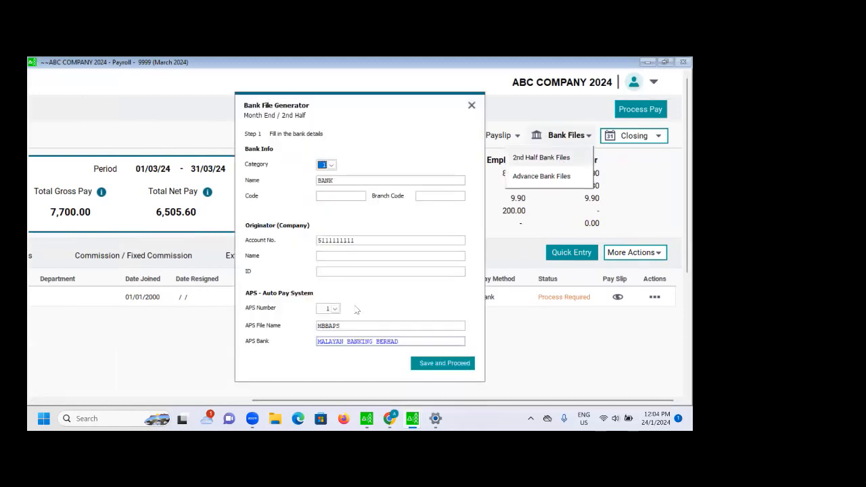
pyautogui.click(332, 309)
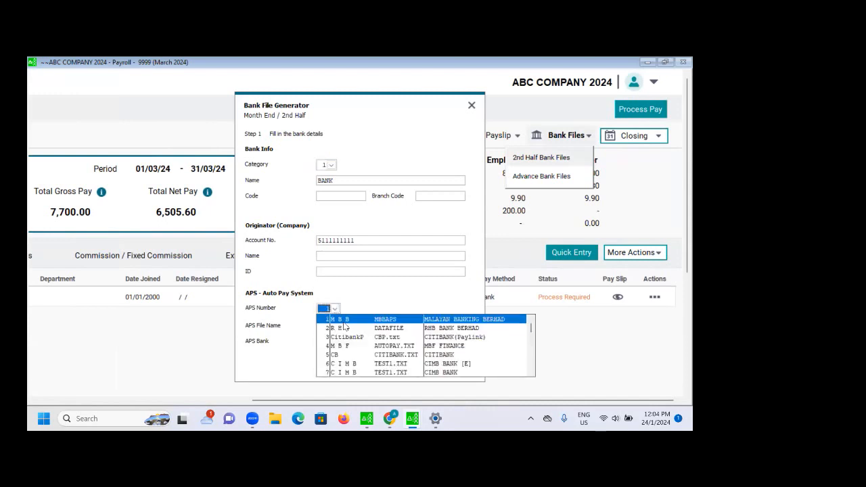
pyautogui.click(343, 322)
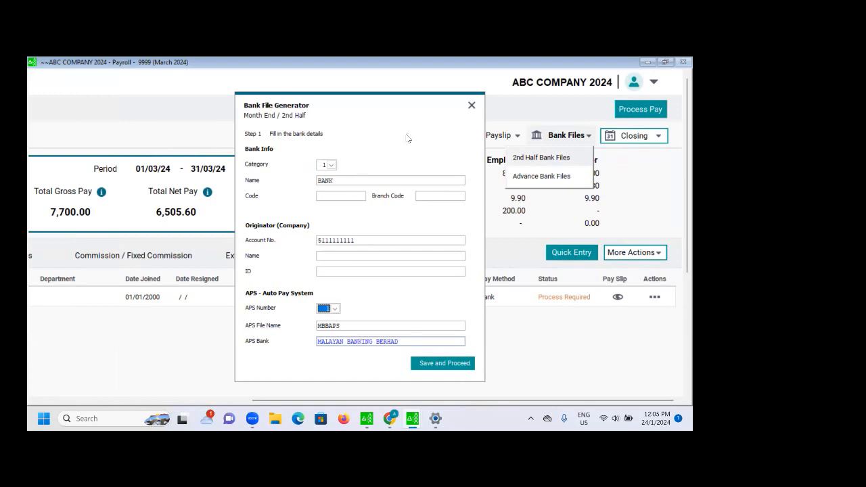
pyautogui.click(472, 106)
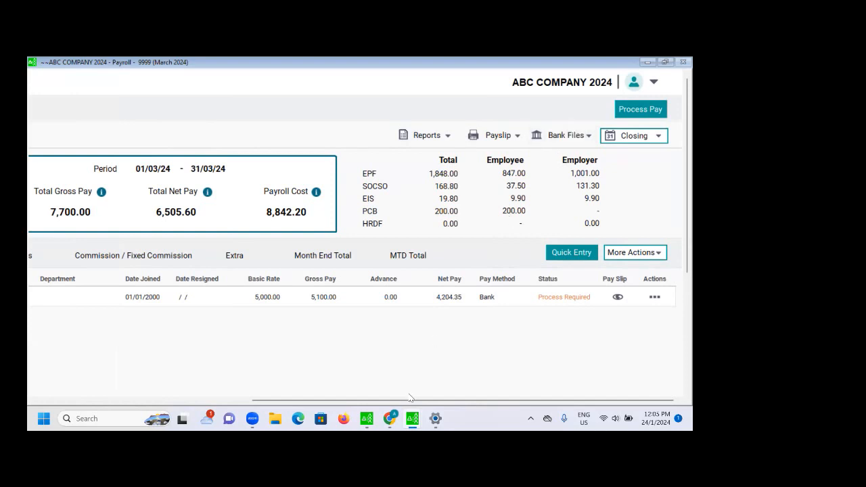
pyautogui.moveTo(409, 400); pyautogui.dragTo(173, 392)
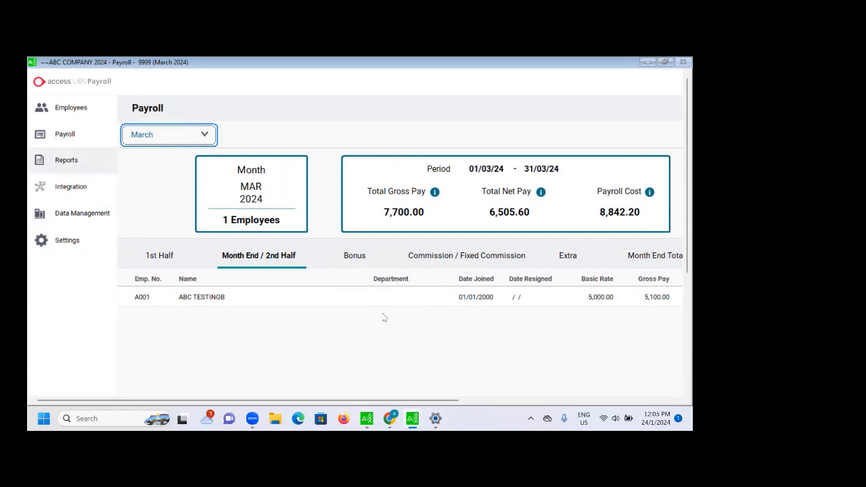
pyautogui.click(480, 398)
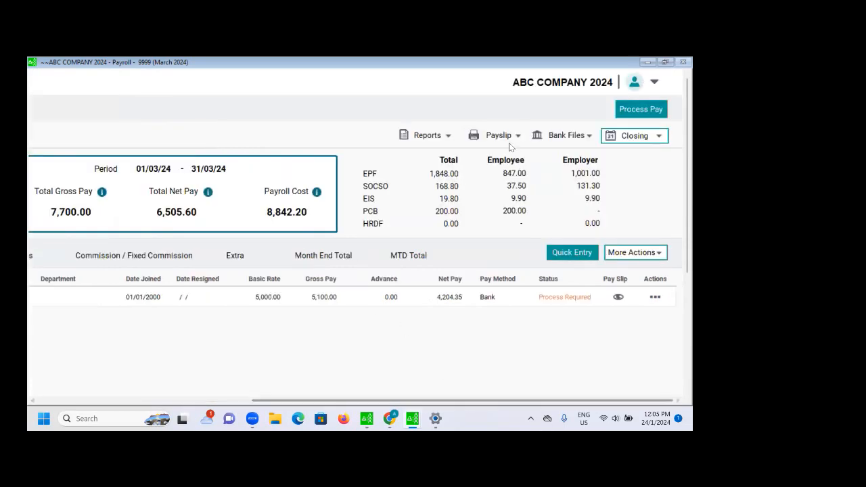
pyautogui.click(427, 136)
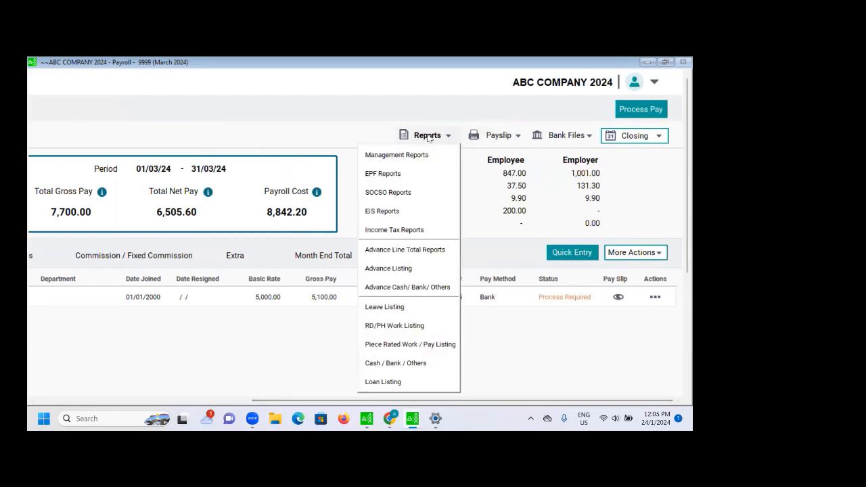
pyautogui.click(408, 227)
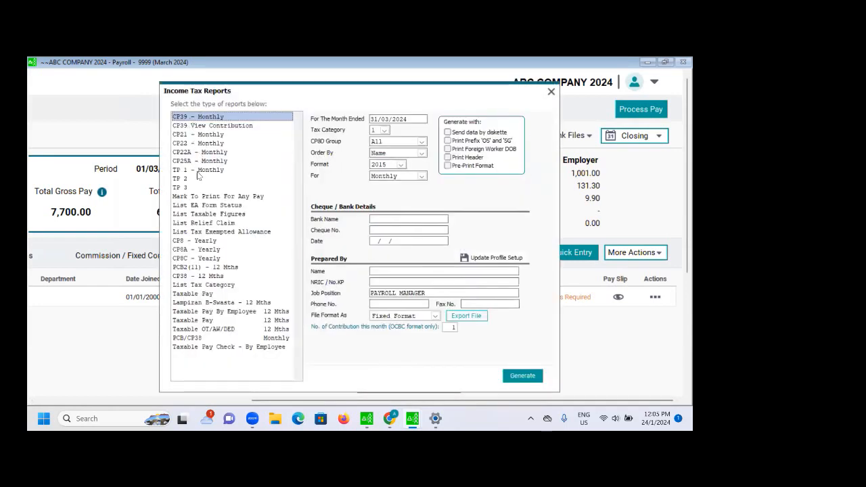
pyautogui.click(194, 250)
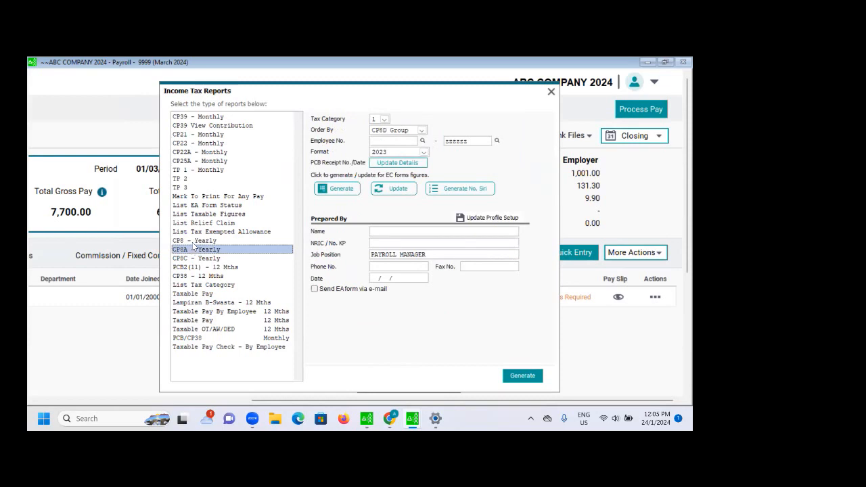
pyautogui.click(193, 242)
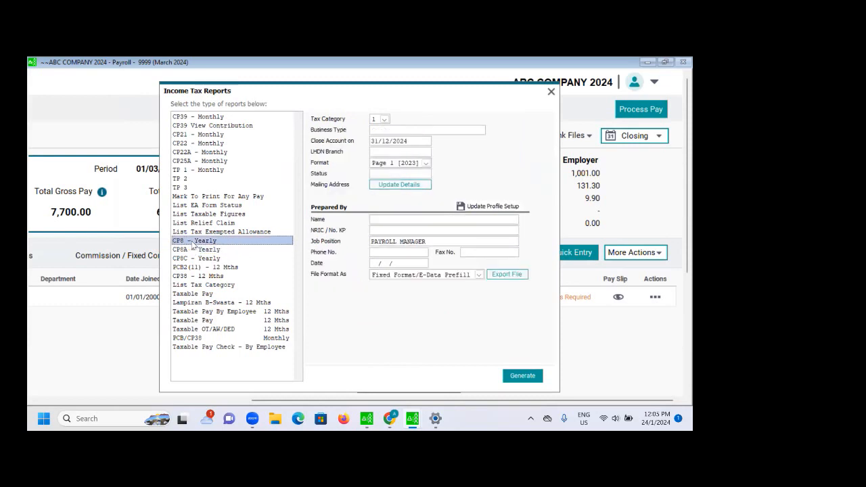
pyautogui.click(202, 118)
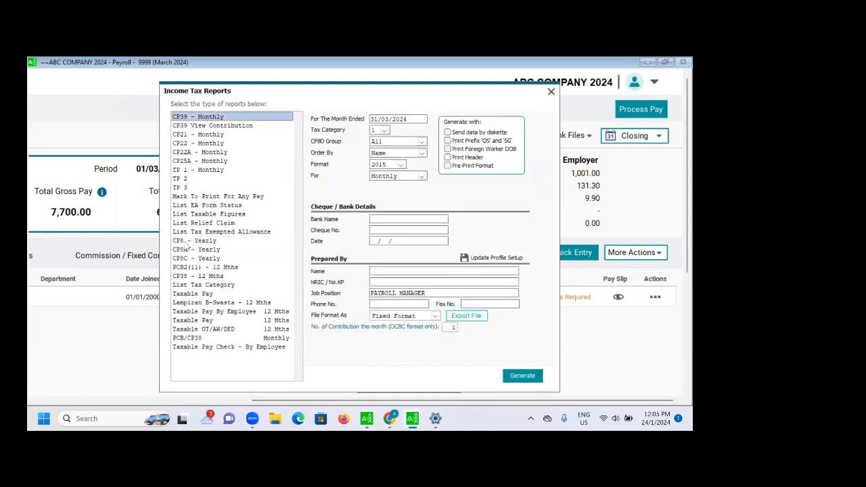
pyautogui.click(198, 336)
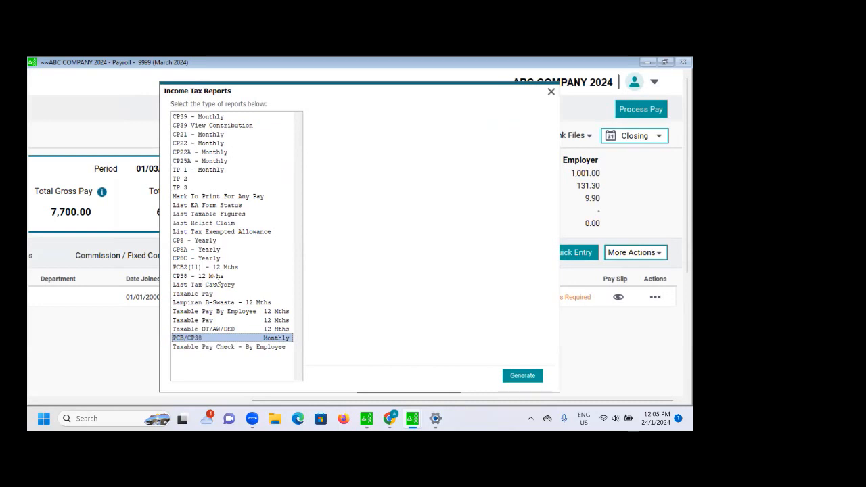
pyautogui.click(550, 93)
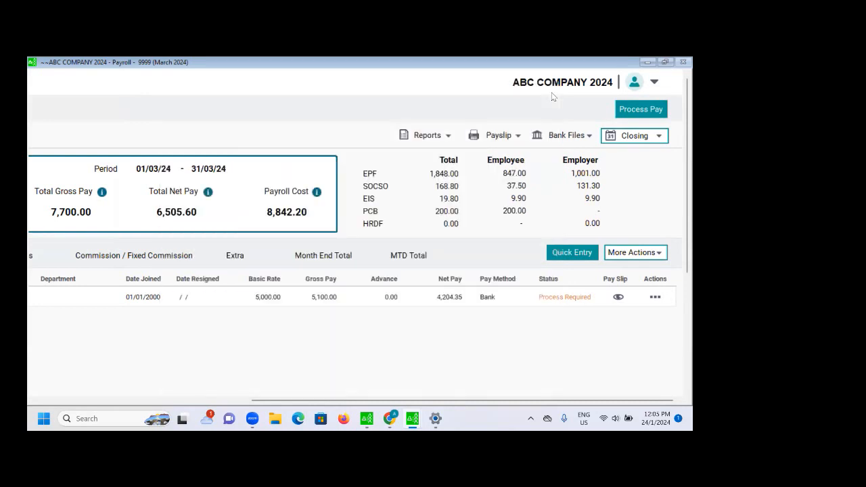
pyautogui.click(235, 399)
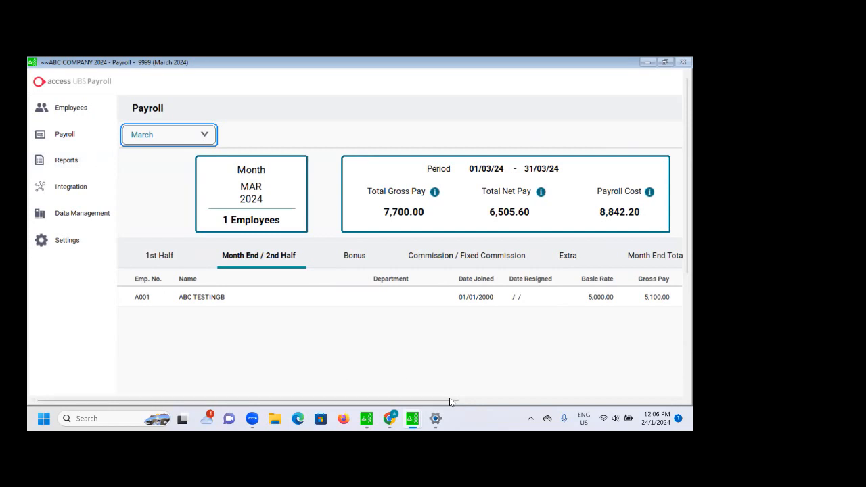
pyautogui.click(475, 400)
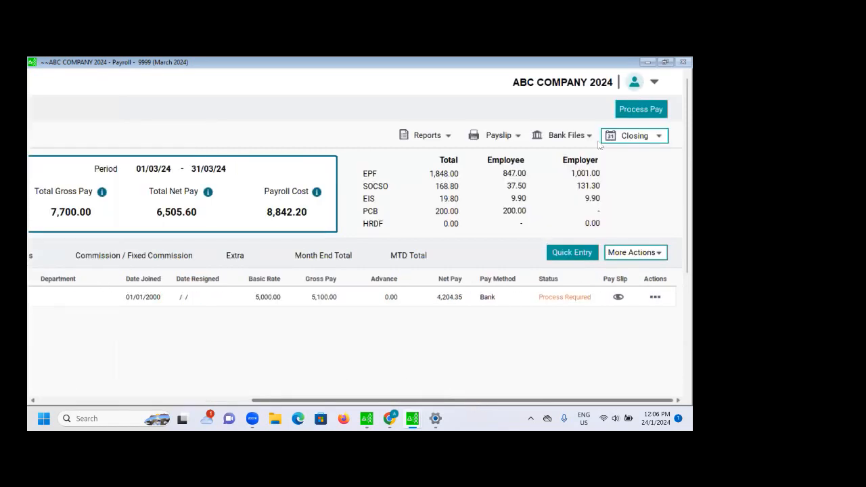
# Exit ABC COMPANY 2024's payroll to company selection, cancelling a Create New Company attempt.
pyautogui.click(655, 82)
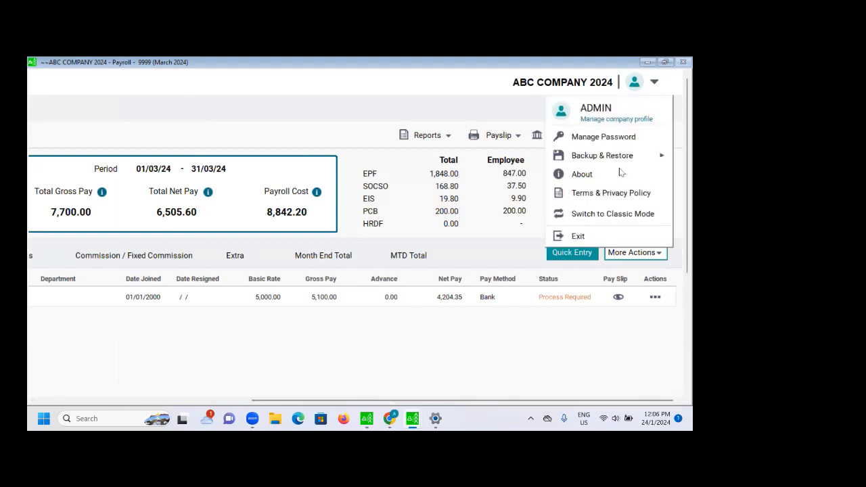
pyautogui.click(597, 237)
pyautogui.click(343, 271)
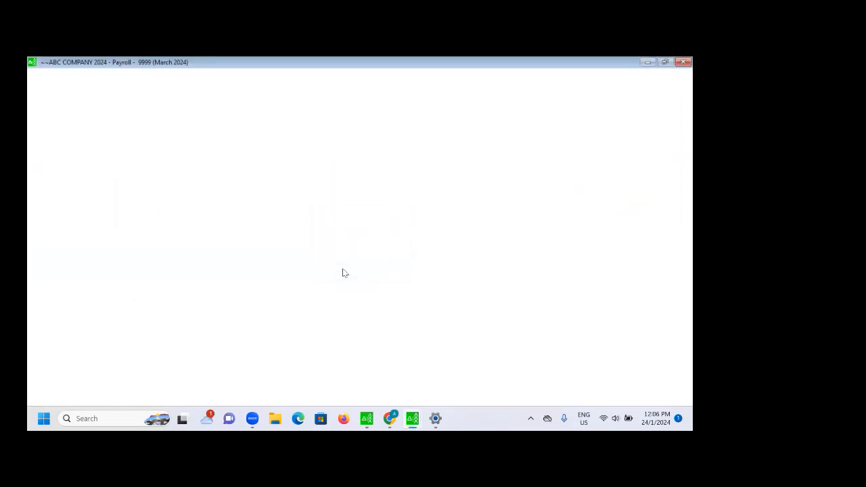
pyautogui.click(437, 123)
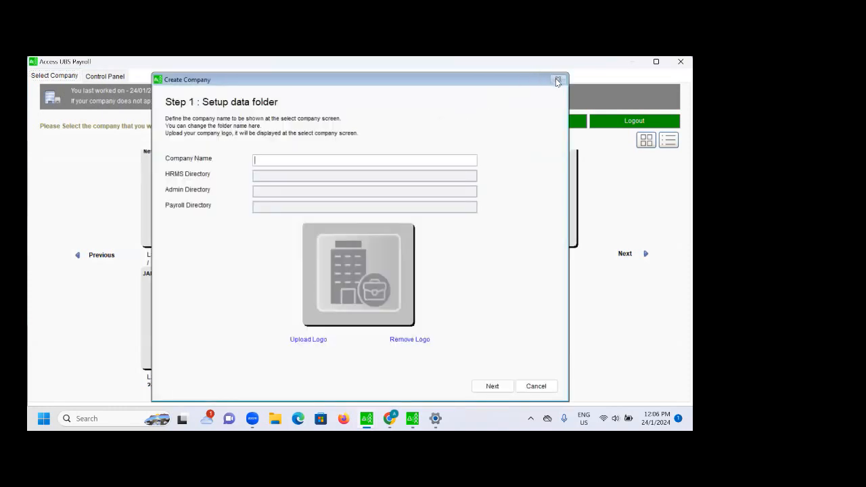
pyautogui.click(534, 386)
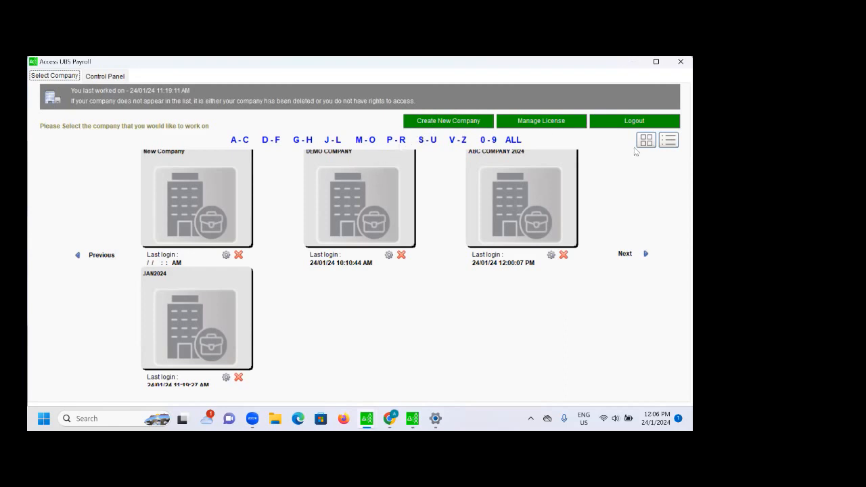
# In the company list view, pick ABC COMPANY 2024 and launch its Payroll for March 2024.
pyautogui.click(667, 142)
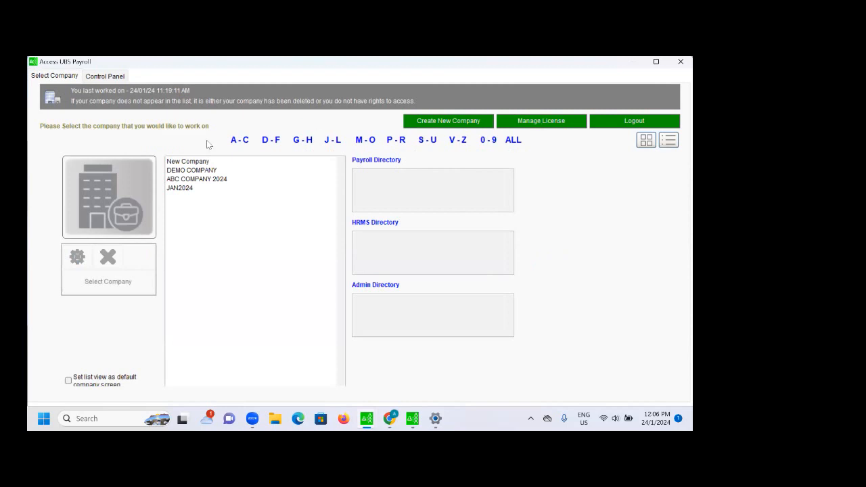
pyautogui.click(197, 162)
pyautogui.click(197, 170)
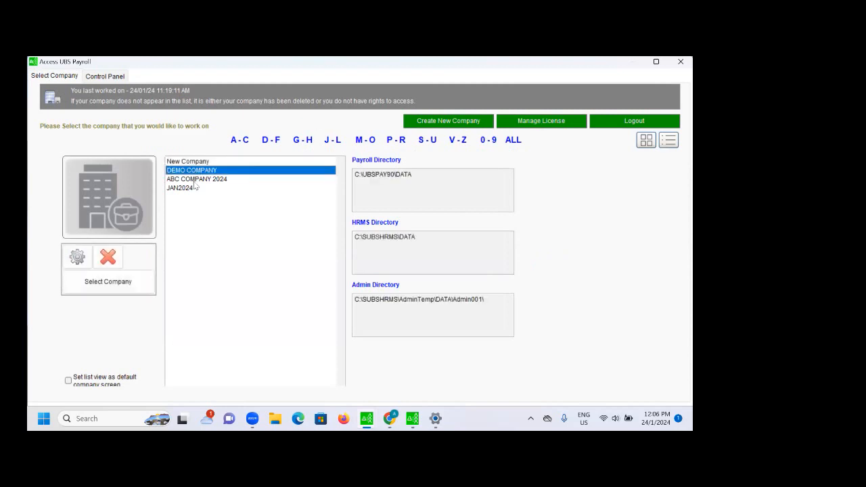
pyautogui.click(193, 186)
pyautogui.click(206, 182)
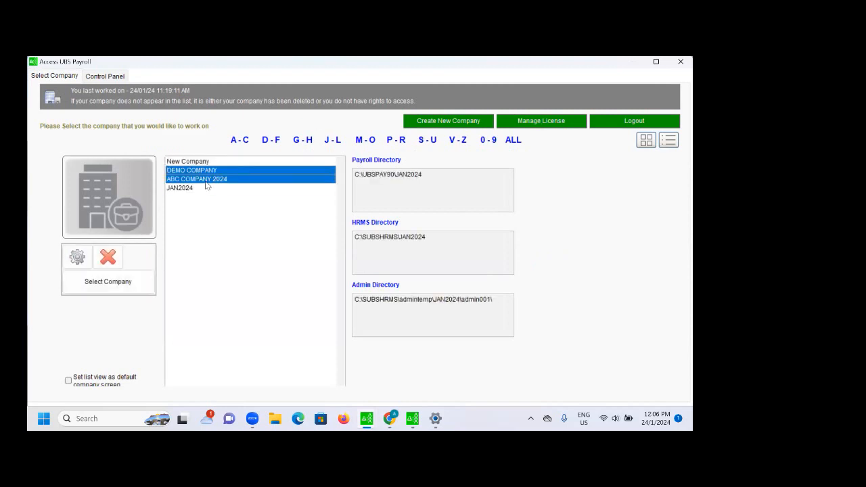
pyautogui.click(95, 289)
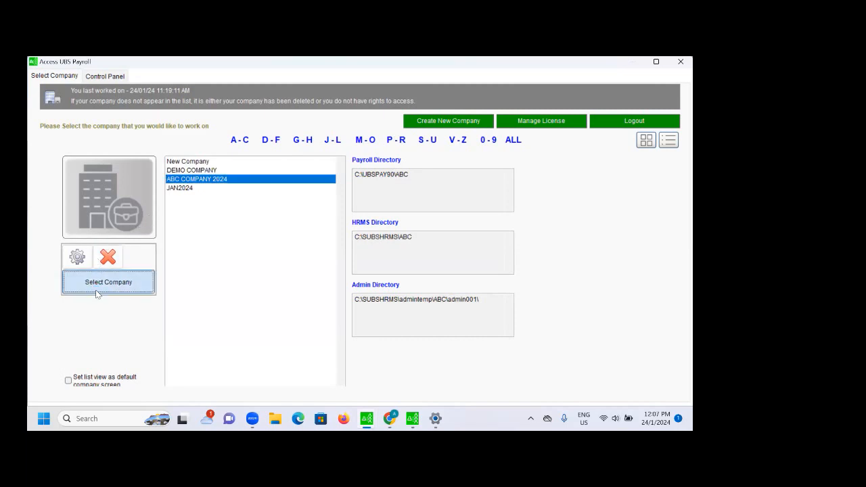
pyautogui.click(311, 223)
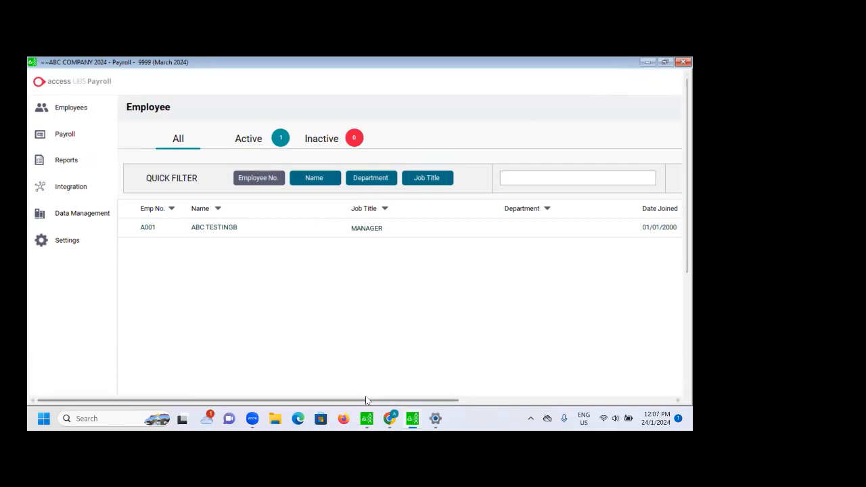
pyautogui.hscroll(2, 380, 402)
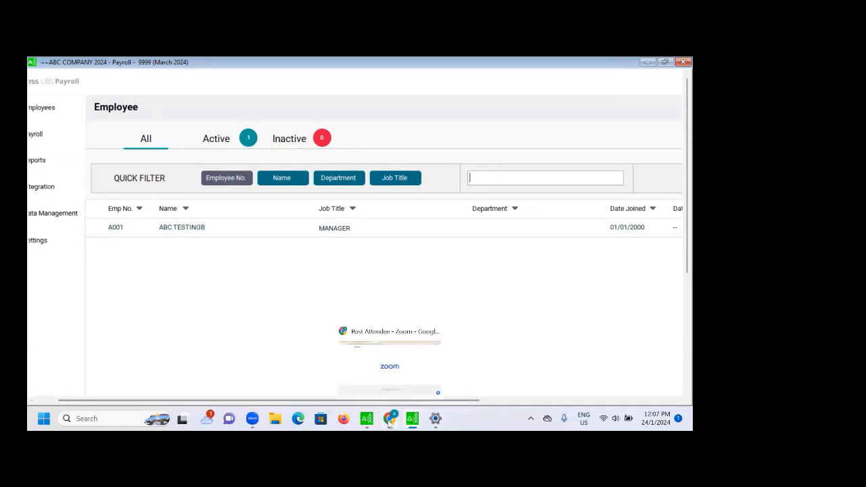
# Switch to Chrome and type 'GOGOLE' as a search in the address bar.
pyautogui.click(389, 419)
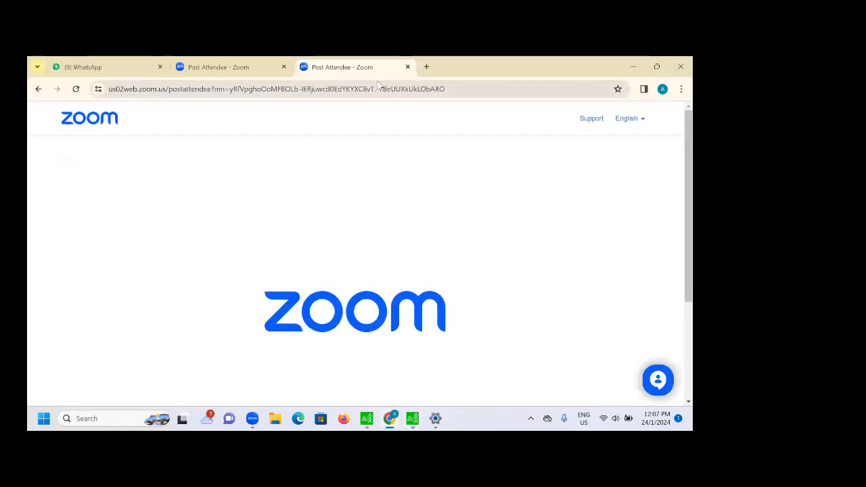
pyautogui.click(433, 94)
pyautogui.write('GOG')
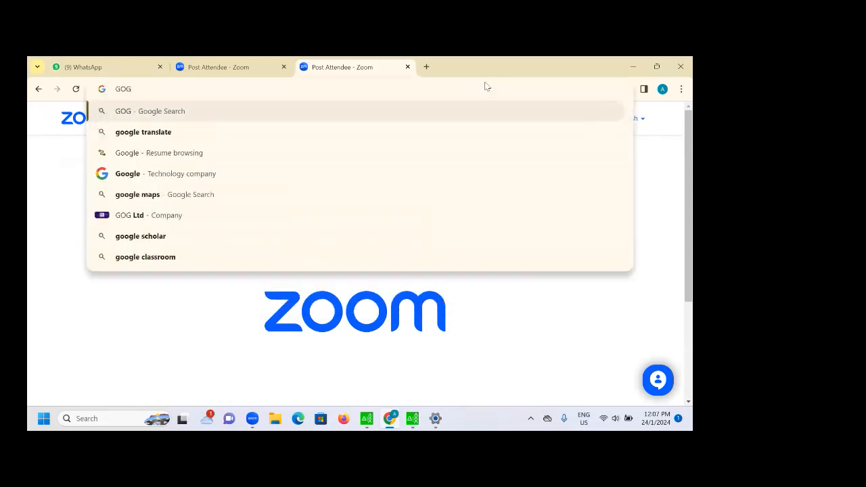
pyautogui.write('OLE')
# Clear the search, minimise Chrome, scroll the Employee list to Status and Actions, and open the admin menu.
pyautogui.press('BackSpace')
pyautogui.press('BackSpace')
pyautogui.press('BackSpace')
pyautogui.press('BackSpace')
pyautogui.press('BackSpace')
pyautogui.press('BackSpace')
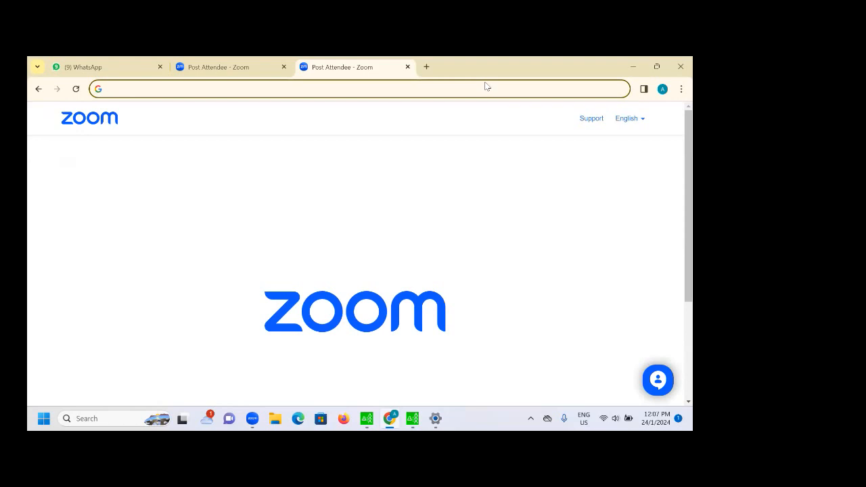
pyautogui.click(633, 67)
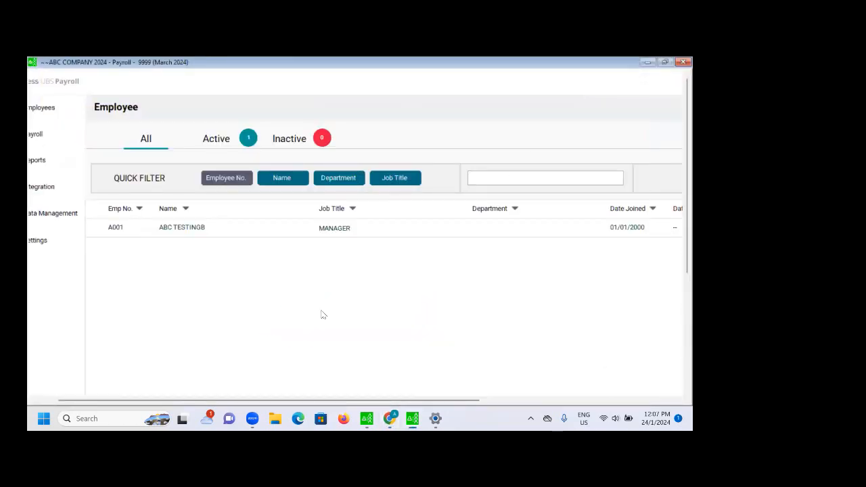
pyautogui.moveTo(302, 400); pyautogui.dragTo(155, 412)
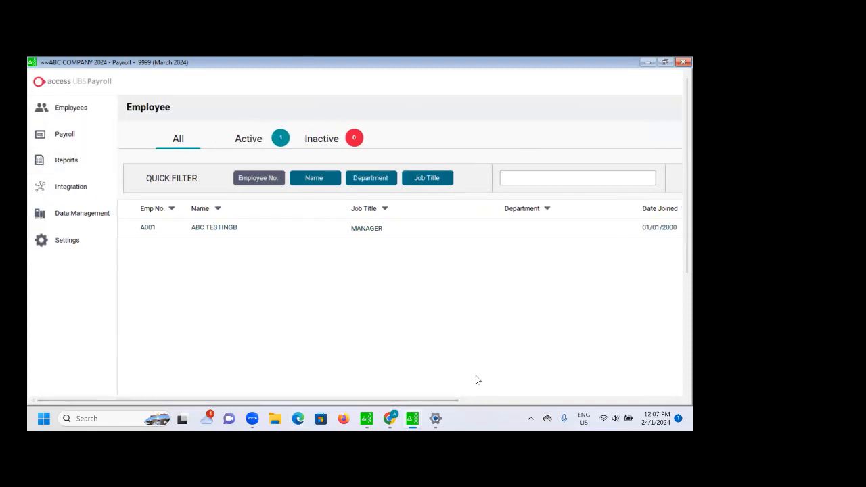
pyautogui.click(491, 401)
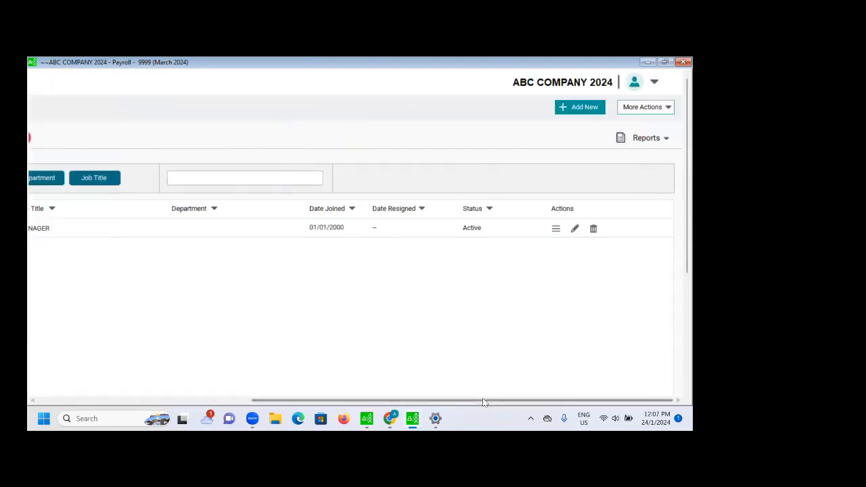
pyautogui.click(652, 82)
# Switch to Classic Mode and open employee A001's personnel record.
pyautogui.click(600, 213)
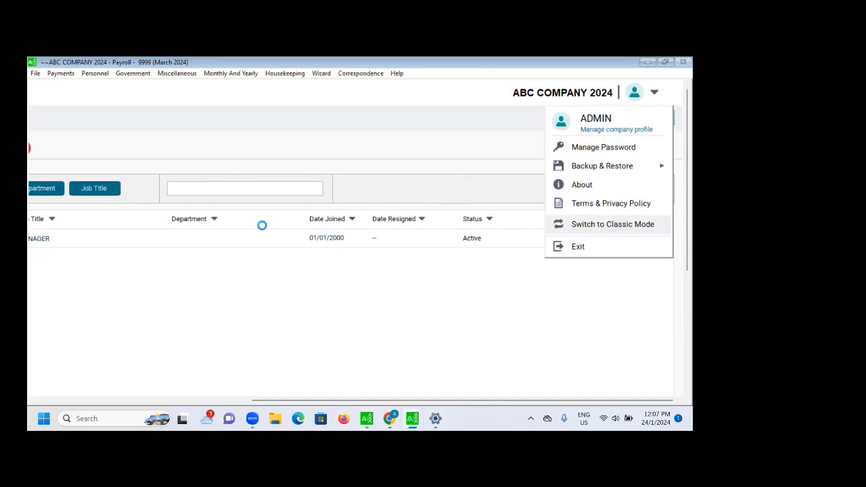
pyautogui.click(59, 74)
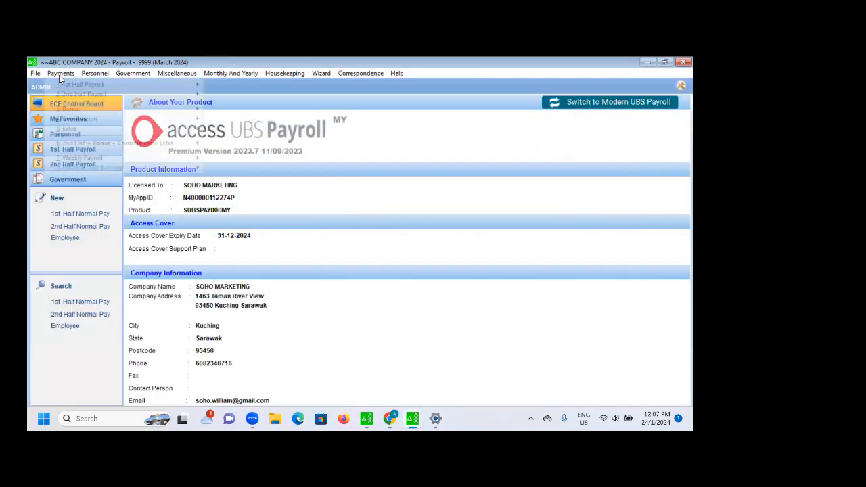
pyautogui.click(101, 84)
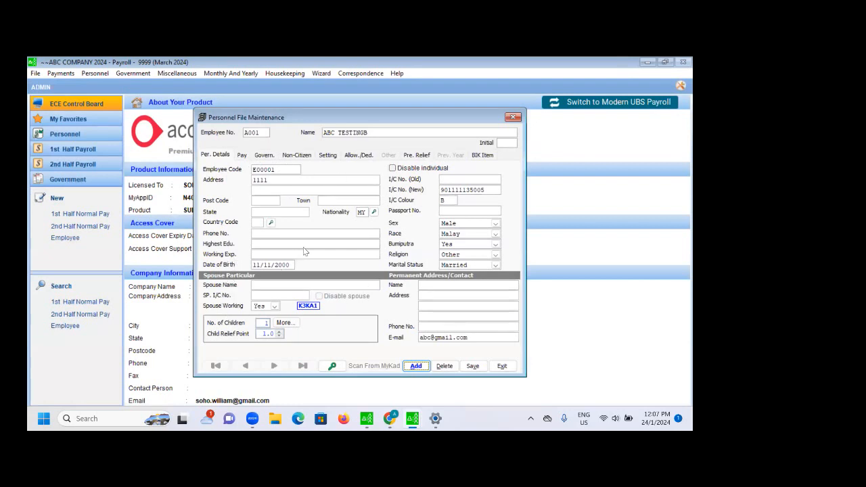
# Review A001's bank/EPF/tax, non-citizen, payroll table, allowance, relief and benefit-in-kind sections, then close.
pyautogui.click(264, 155)
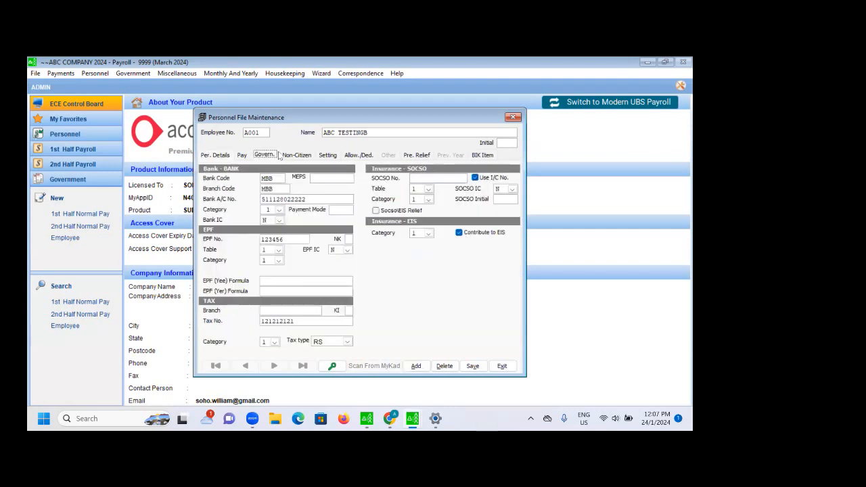
pyautogui.click(296, 155)
pyautogui.click(327, 155)
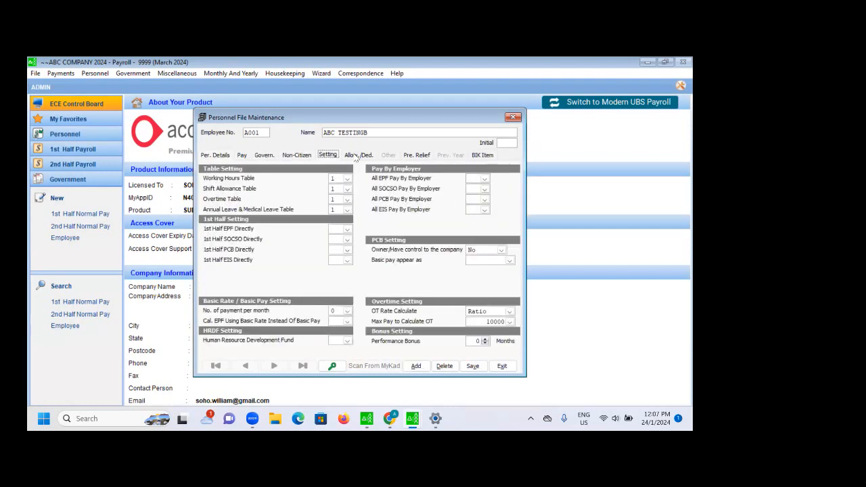
pyautogui.click(357, 155)
pyautogui.click(412, 155)
pyautogui.click(476, 156)
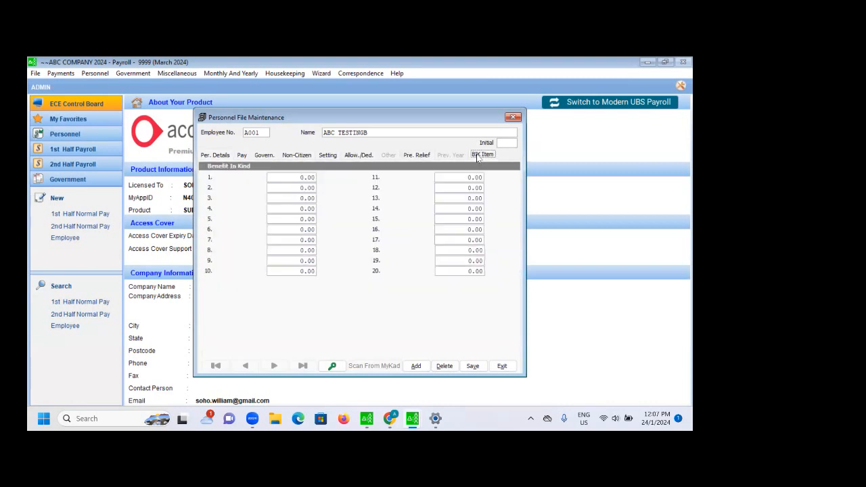
pyautogui.click(513, 118)
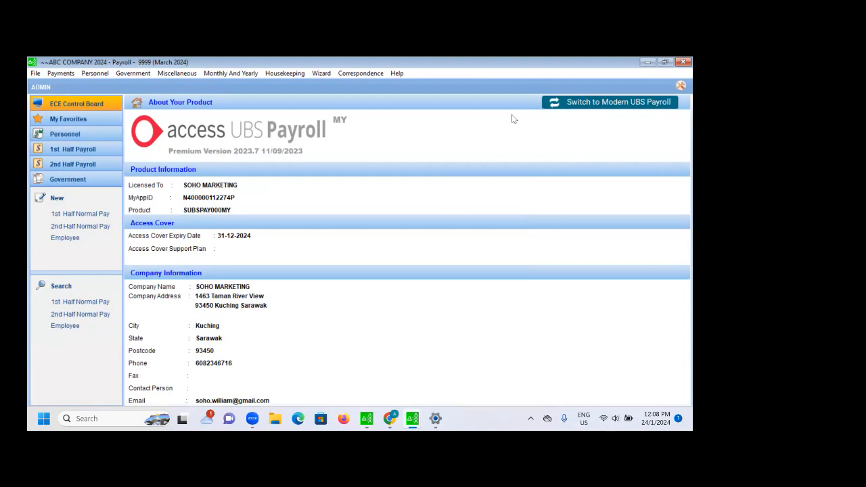
# Exit the payroll file, reopen ABC COMPANY 2024, and switch back to Modern UBS Payroll.
pyautogui.click(58, 73)
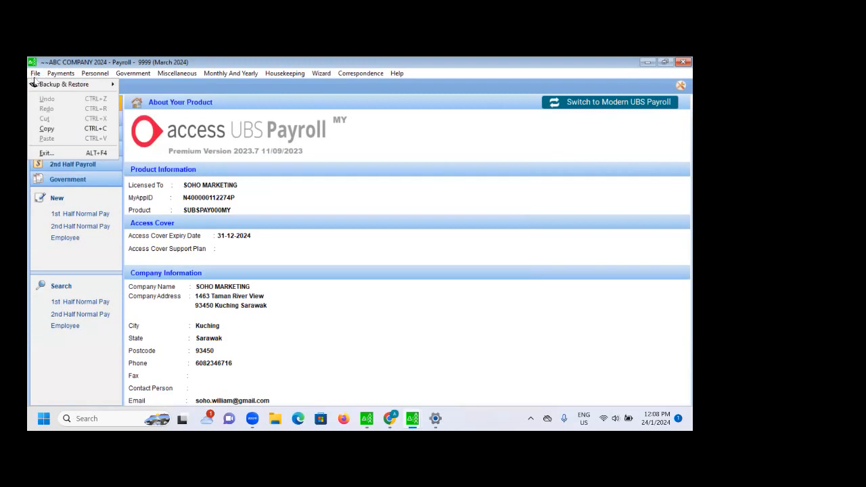
pyautogui.click(59, 154)
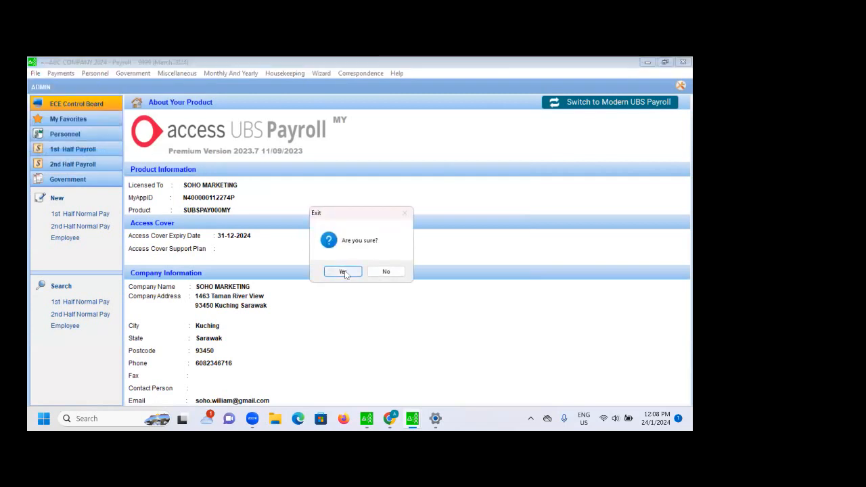
pyautogui.click(344, 270)
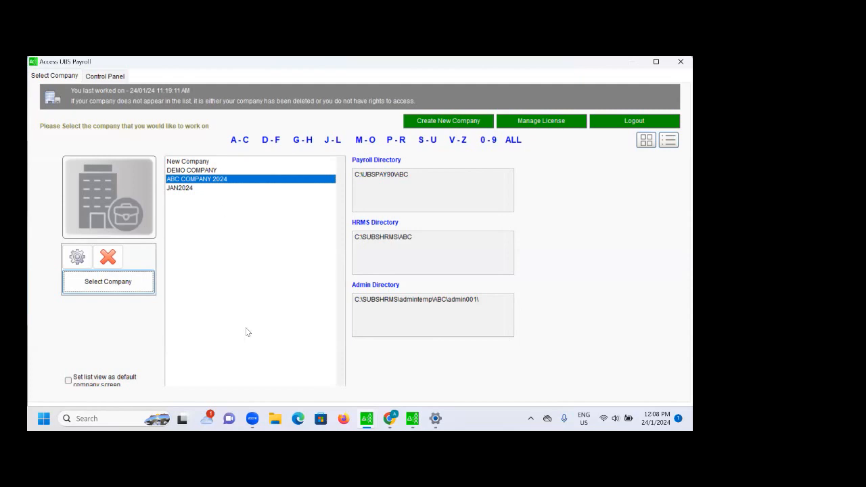
pyautogui.click(100, 281)
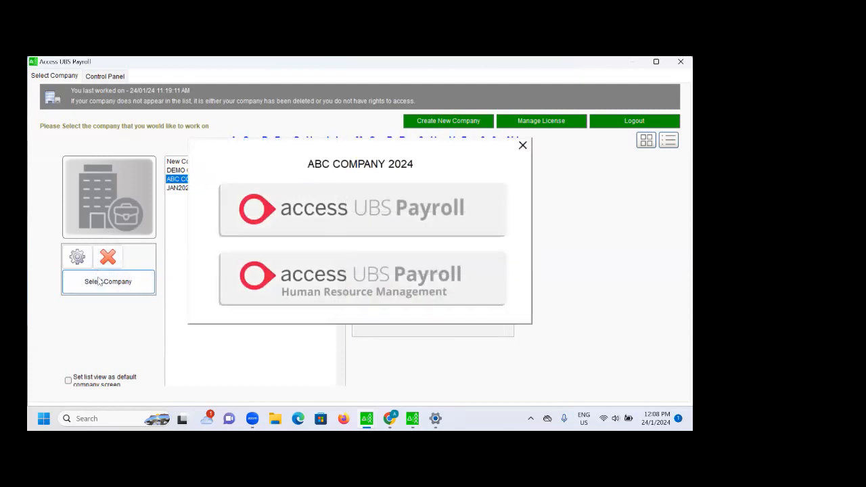
pyautogui.click(311, 222)
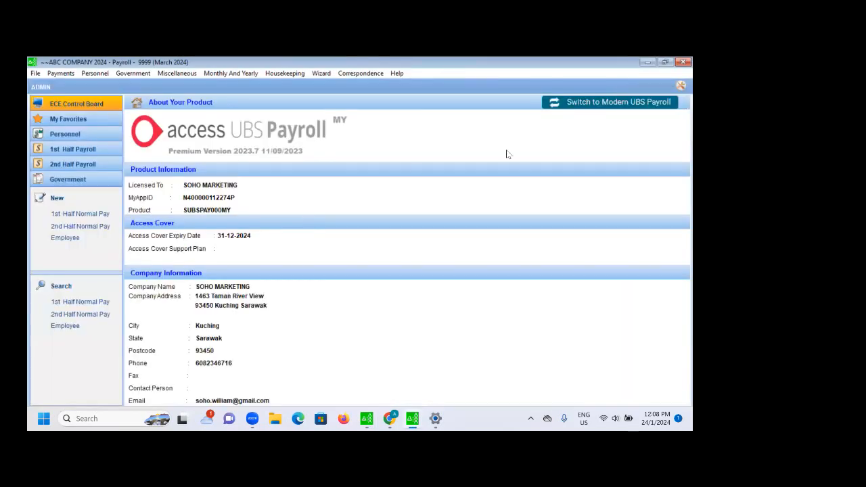
pyautogui.click(588, 102)
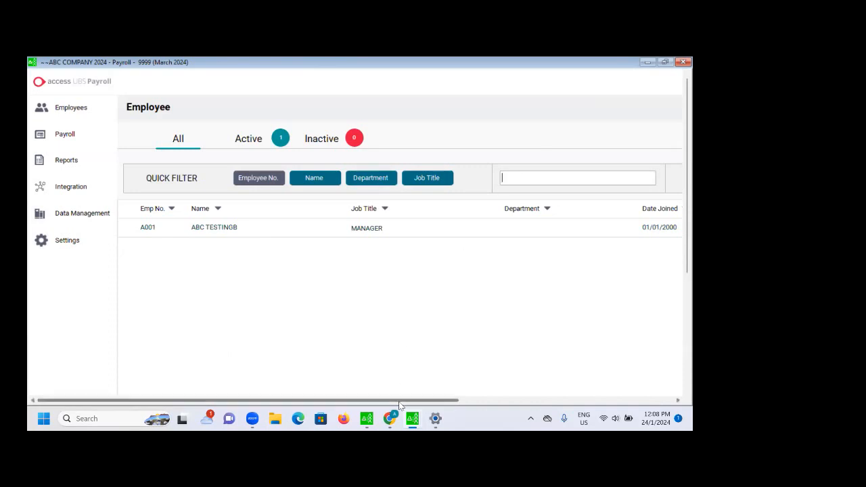
# Check the bank Addresses & Account No. settings, then close them.
pyautogui.moveTo(398, 401)
pyautogui.mouseDown()
pyautogui.moveTo(508, 400)
pyautogui.moveTo(388, 399)
pyautogui.mouseUp()
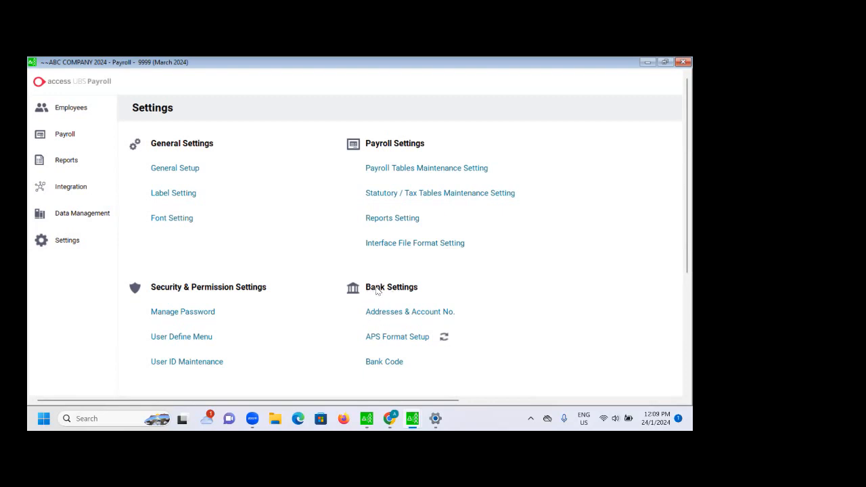
pyautogui.click(382, 314)
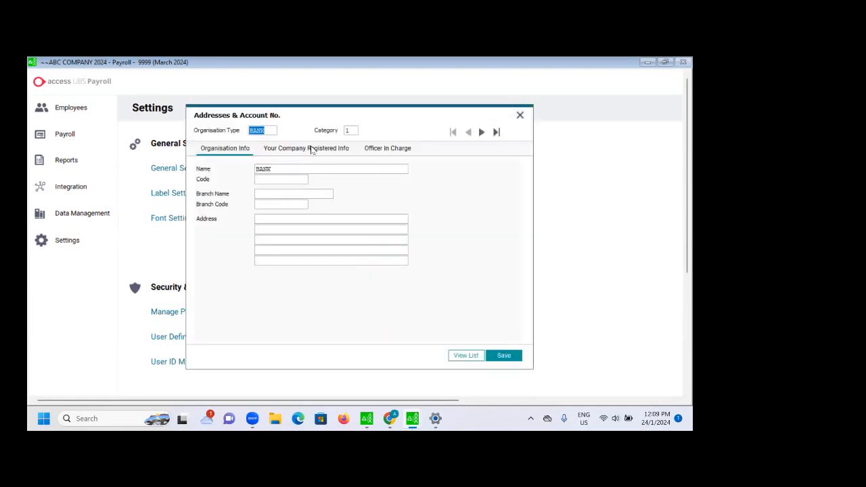
pyautogui.click(519, 116)
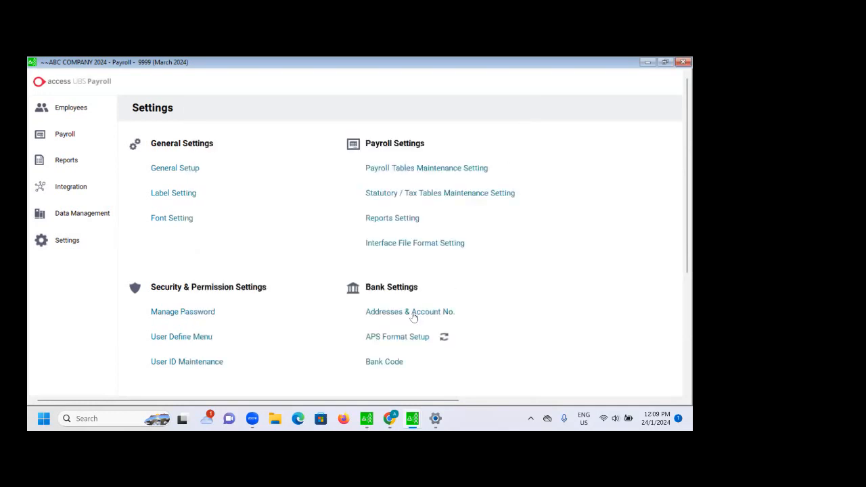
# Scroll the Settings page and go to Data Management.
pyautogui.scroll(-2, 676, 291)
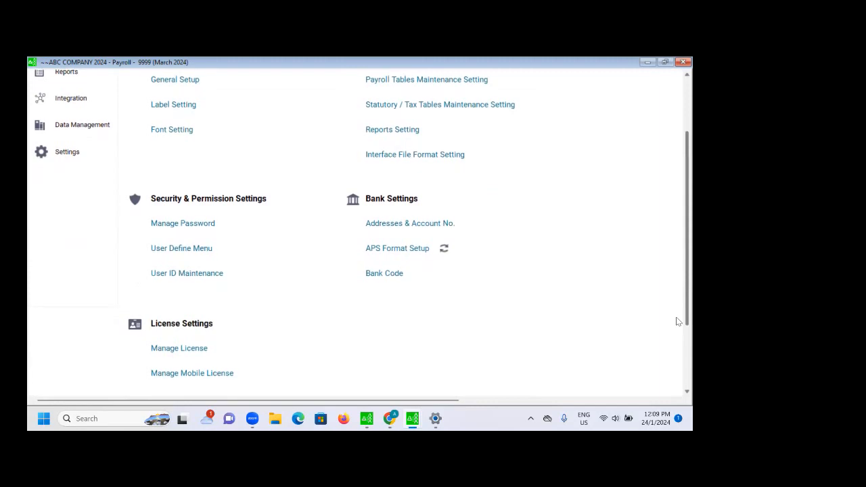
pyautogui.scroll(2, 675, 305)
pyautogui.scroll(1, 678, 271)
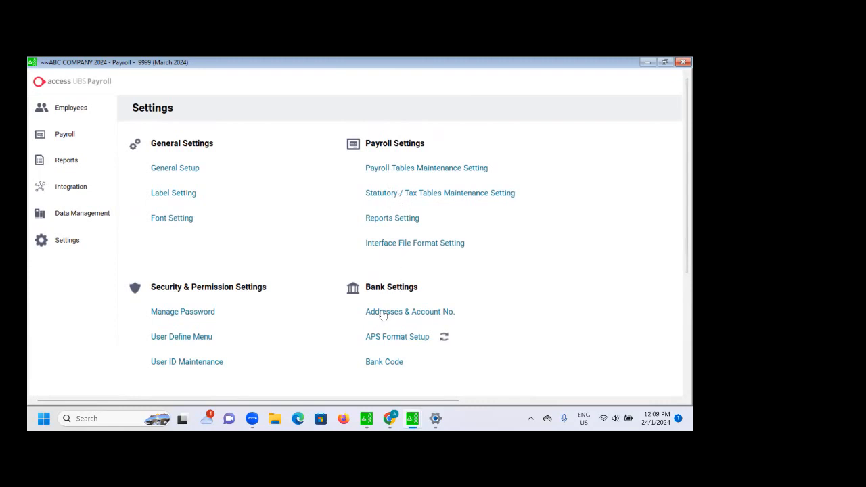
pyautogui.click(90, 217)
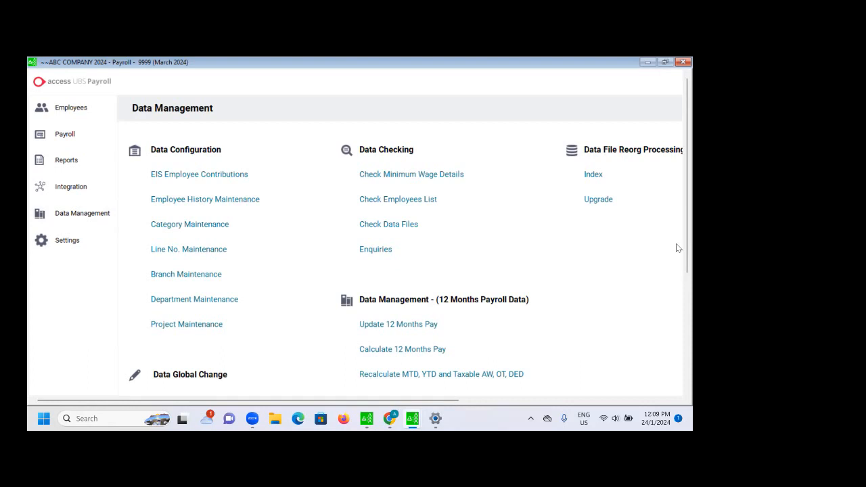
pyautogui.scroll(-3, 677, 280)
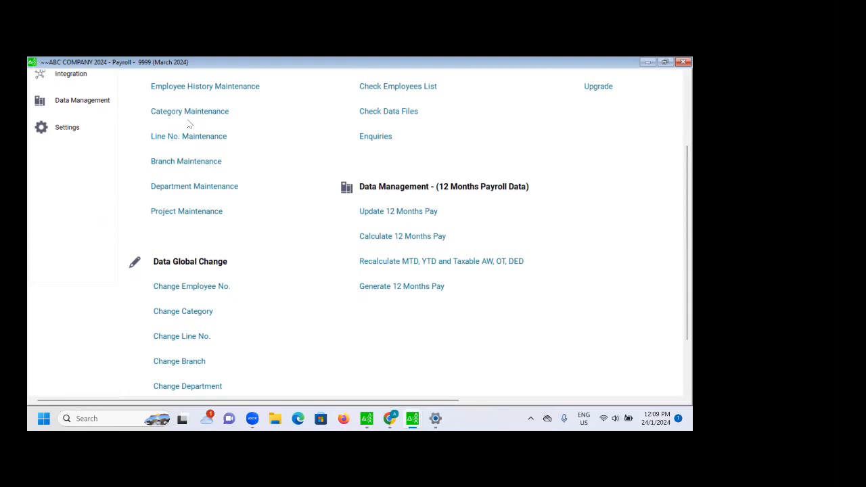
pyautogui.scroll(1, 678, 203)
pyautogui.scroll(3, 677, 203)
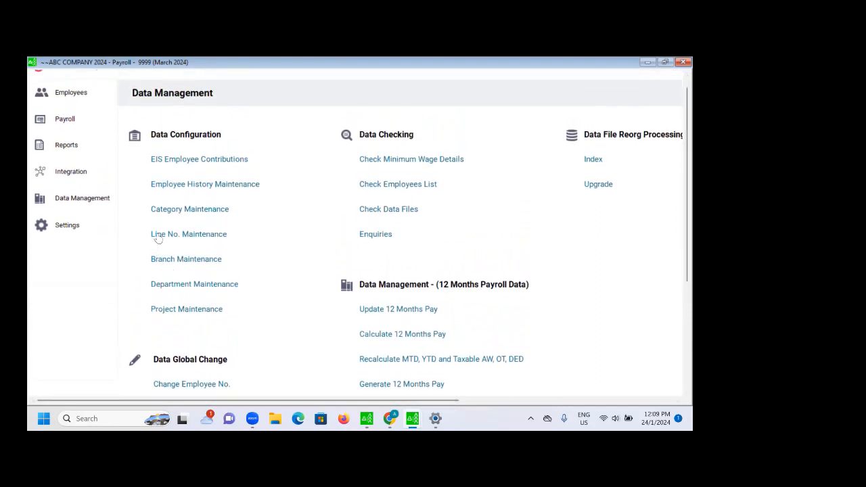
pyautogui.click(379, 187)
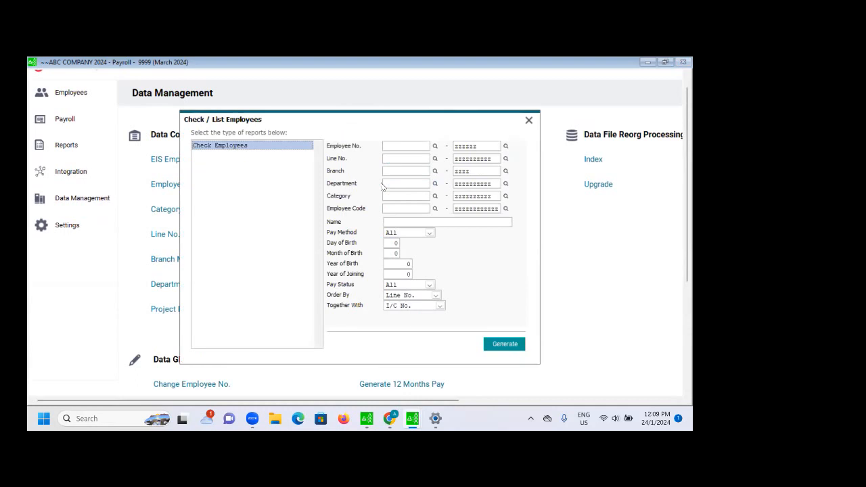
pyautogui.click(498, 345)
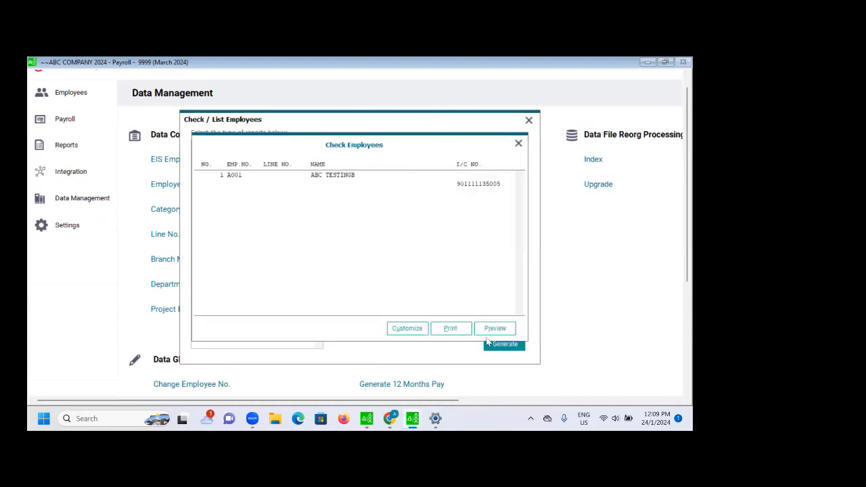
pyautogui.click(518, 143)
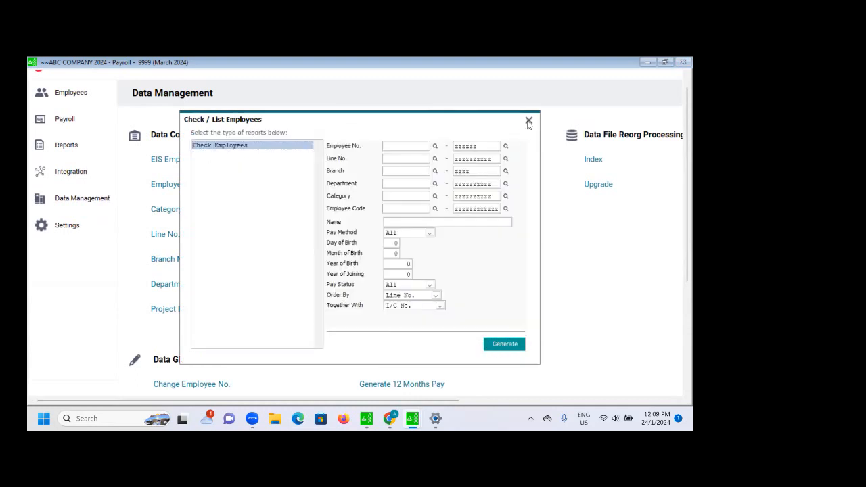
pyautogui.click(529, 121)
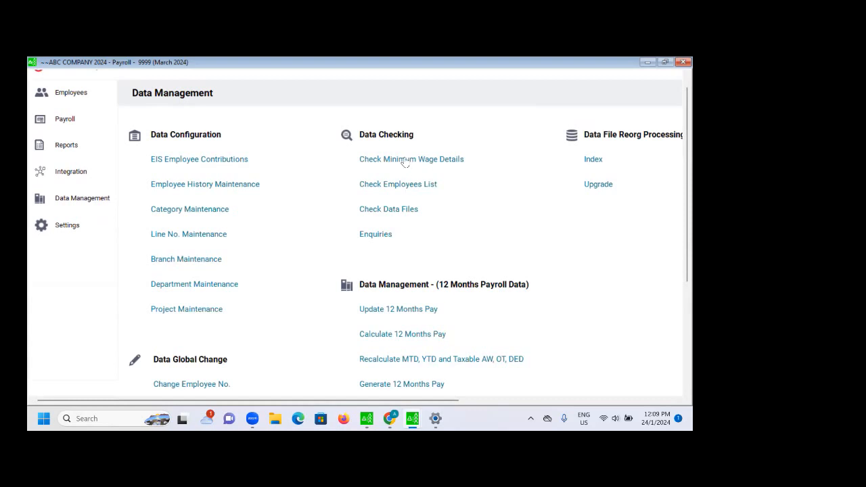
pyautogui.click(405, 162)
pyautogui.click(484, 110)
pyautogui.click(170, 188)
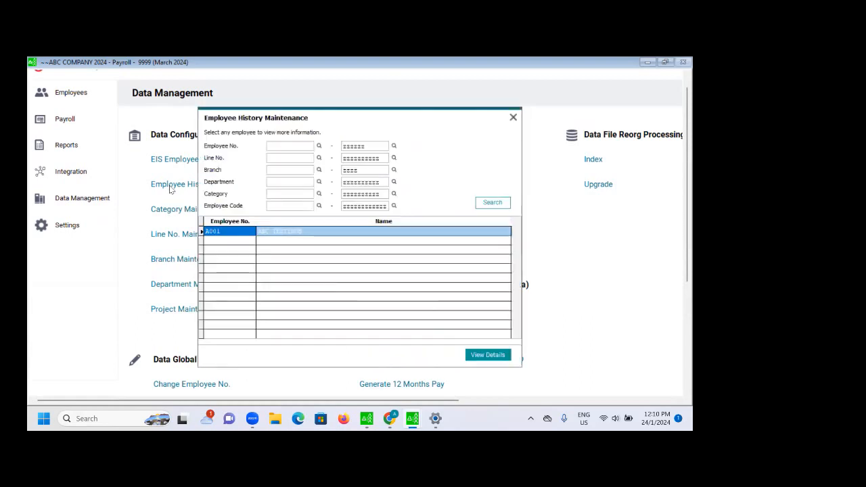
pyautogui.click(513, 118)
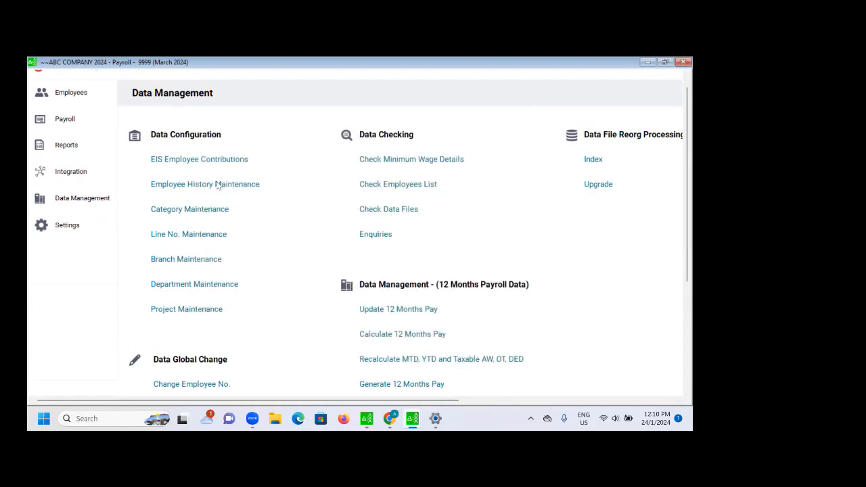
pyautogui.click(195, 162)
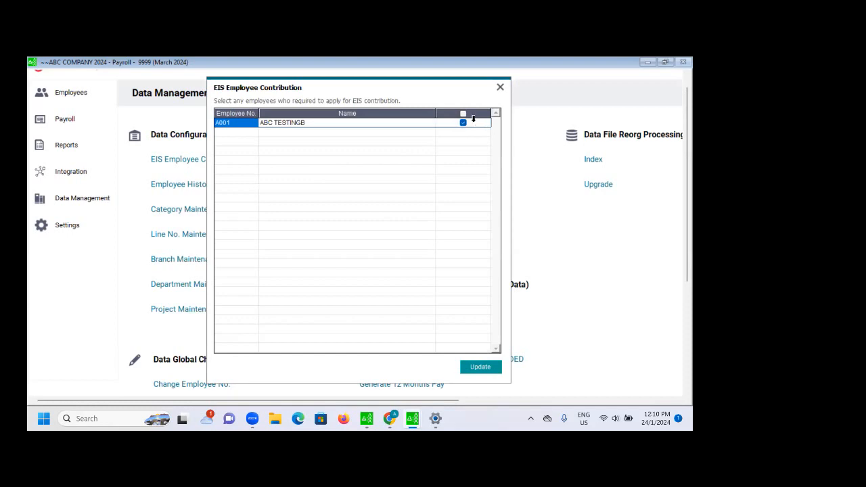
pyautogui.click(500, 87)
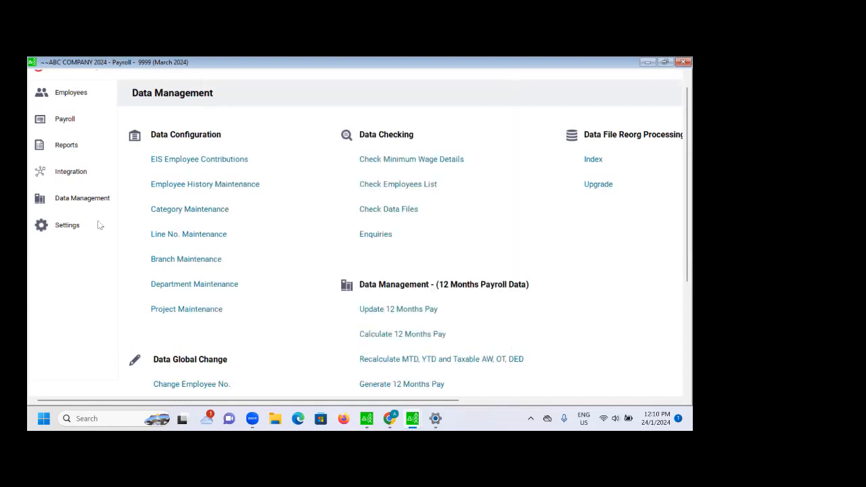
pyautogui.click(66, 147)
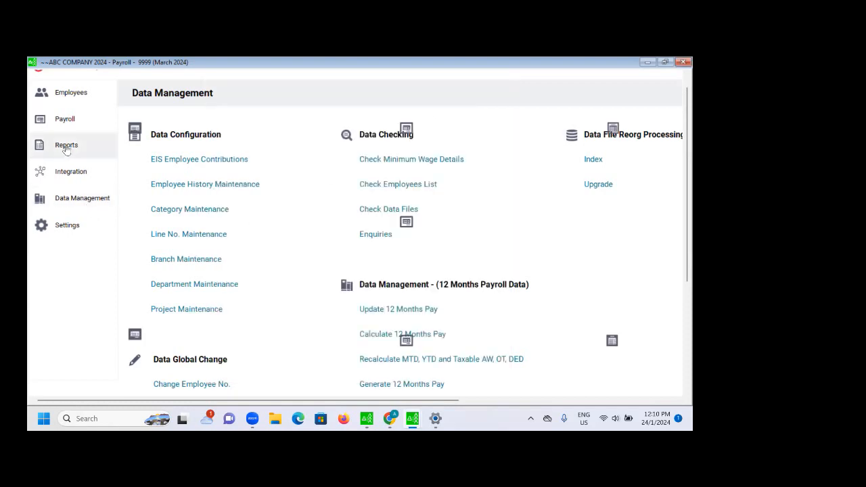
# Browse the Reports page list and open the Bonus Cash / Bank / Others report.
pyautogui.click(62, 121)
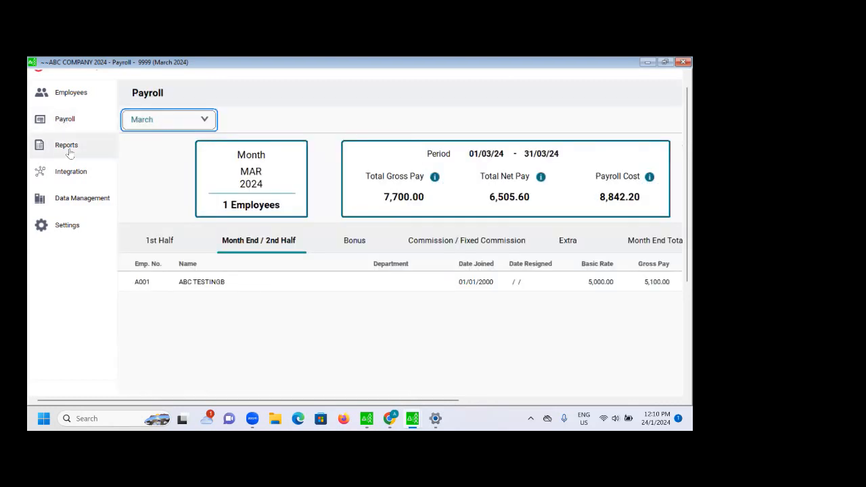
pyautogui.click(68, 148)
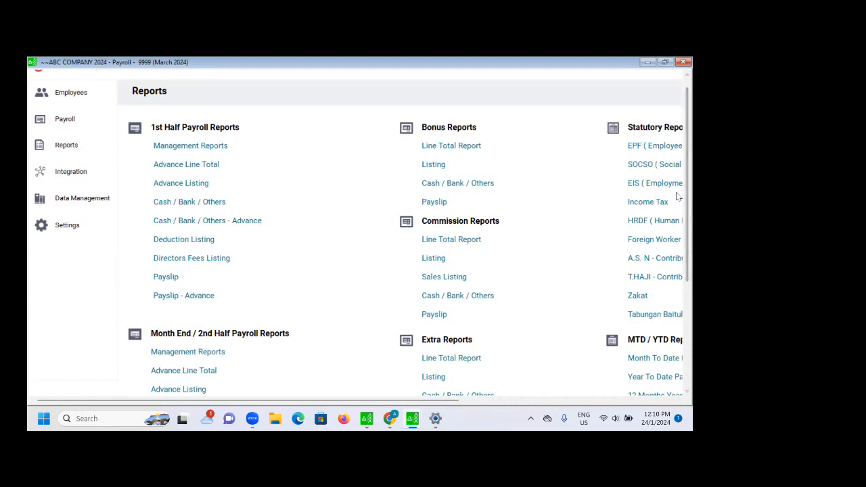
pyautogui.scroll(-1, 678, 196)
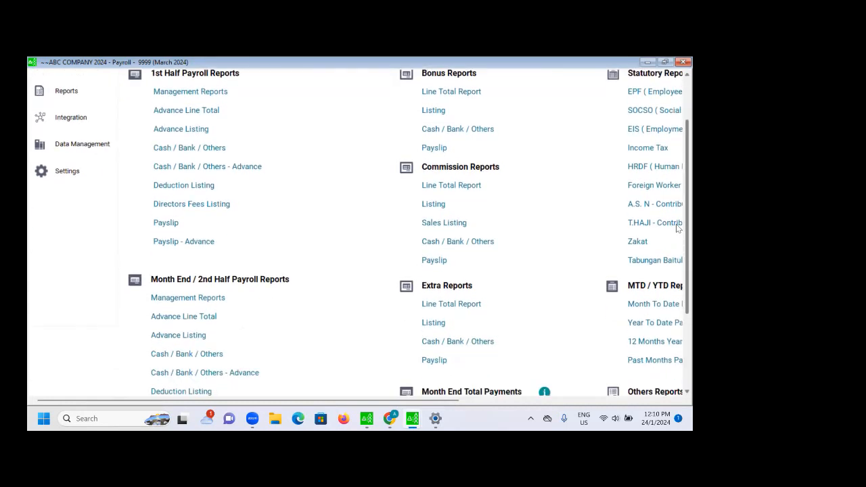
pyautogui.click(455, 127)
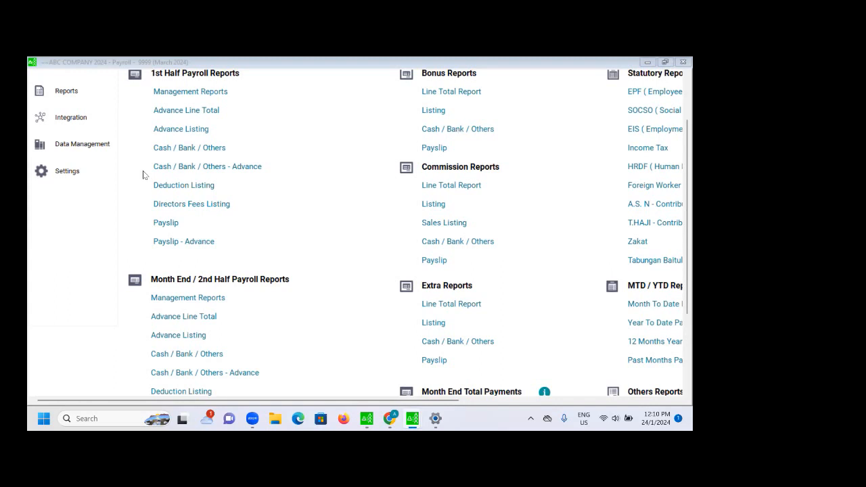
pyautogui.click(106, 162)
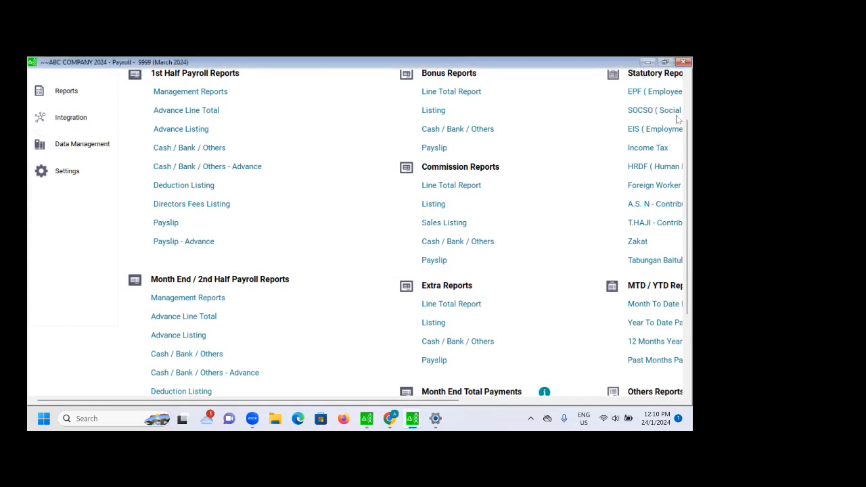
pyautogui.scroll(2, 679, 117)
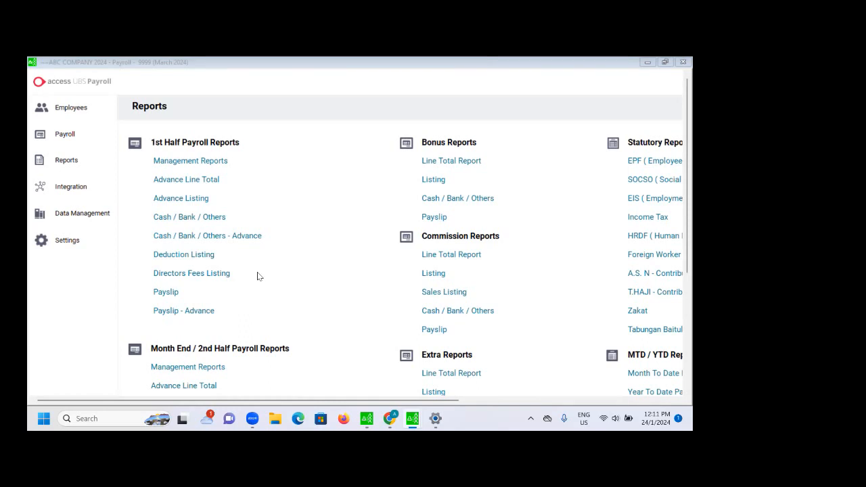
pyautogui.click(65, 136)
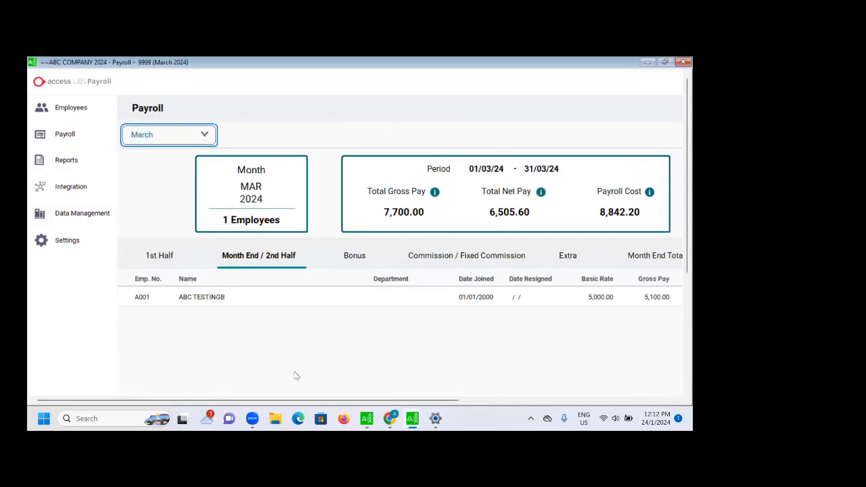
# Scroll the March payroll grid and inspect the Payslip and Reports dropdowns without choosing anything.
pyautogui.moveTo(344, 401); pyautogui.dragTo(527, 400)
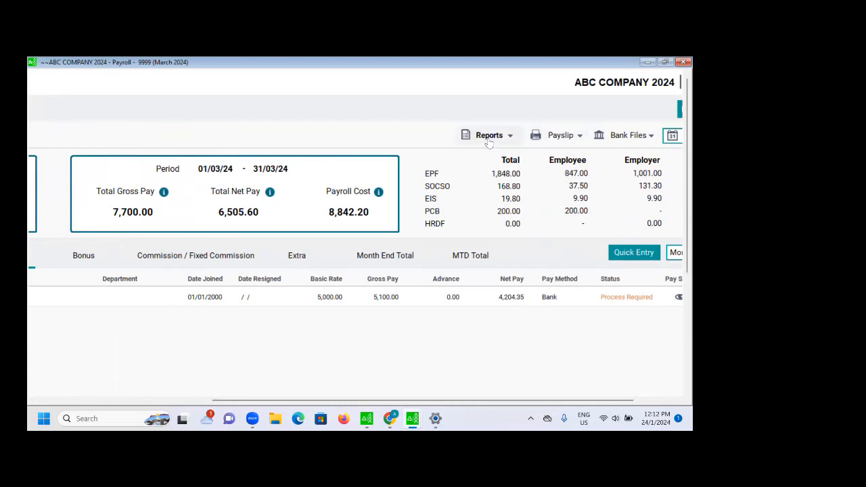
pyautogui.click(553, 137)
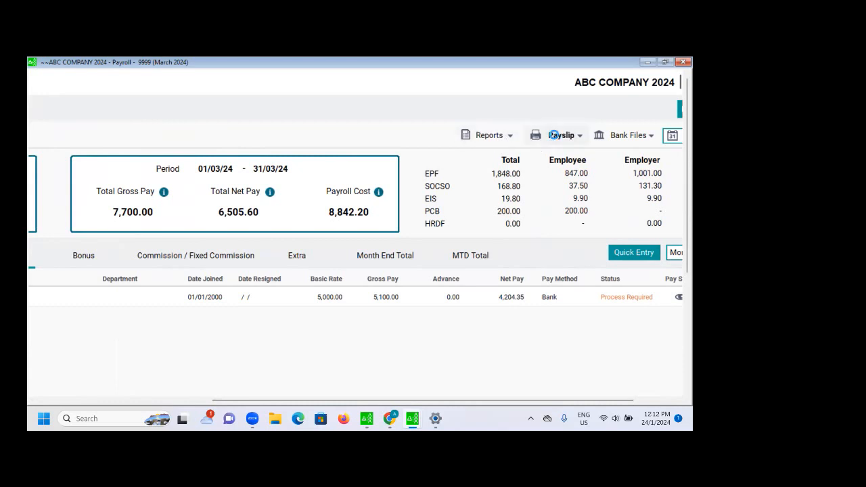
pyautogui.click(496, 137)
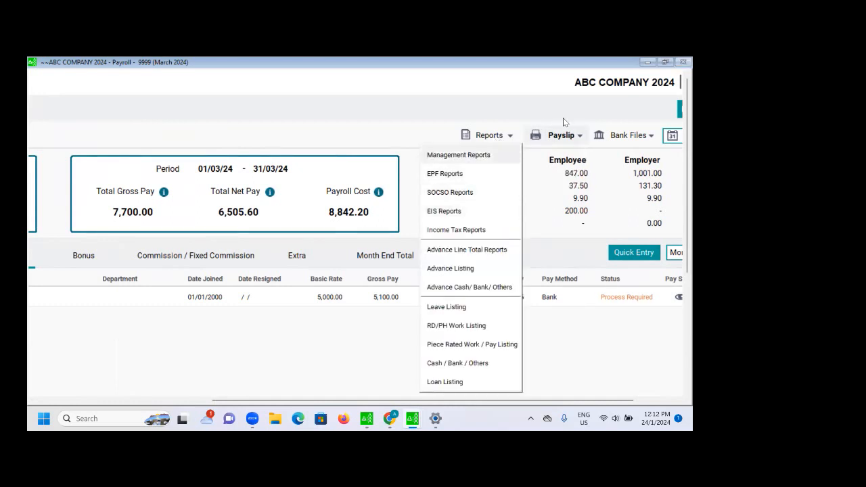
pyautogui.click(147, 365)
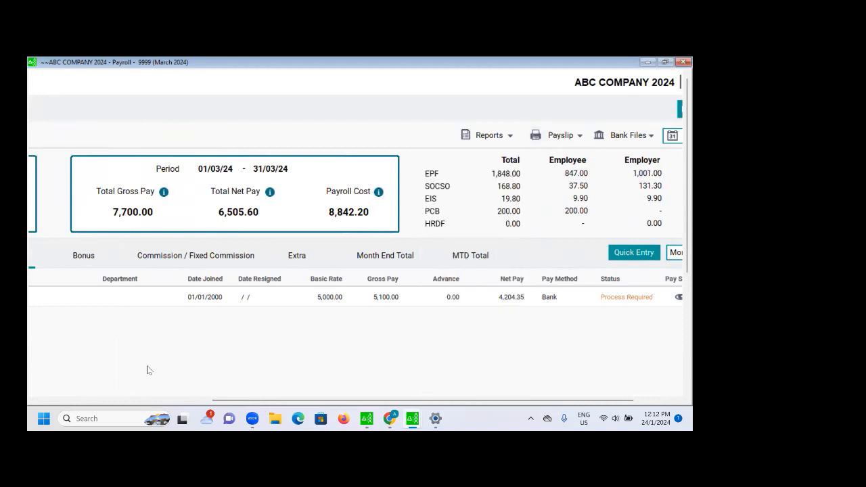
pyautogui.click(137, 399)
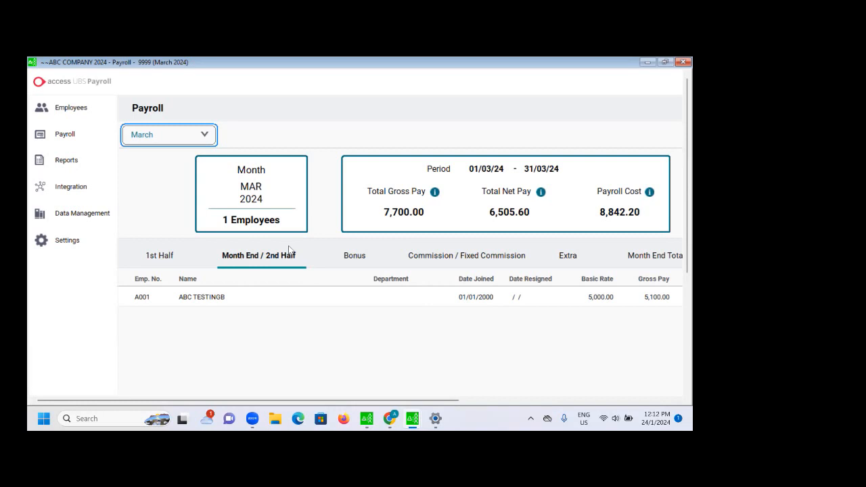
pyautogui.click(155, 262)
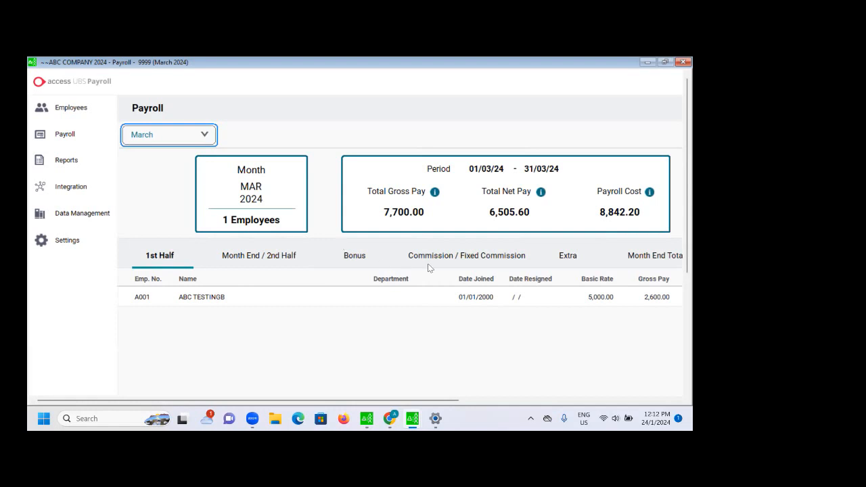
# Compare the Extra, Commission and Bonus tabs, ending on Month End / 2nd Half with net 4,204.35.
pyautogui.click(567, 258)
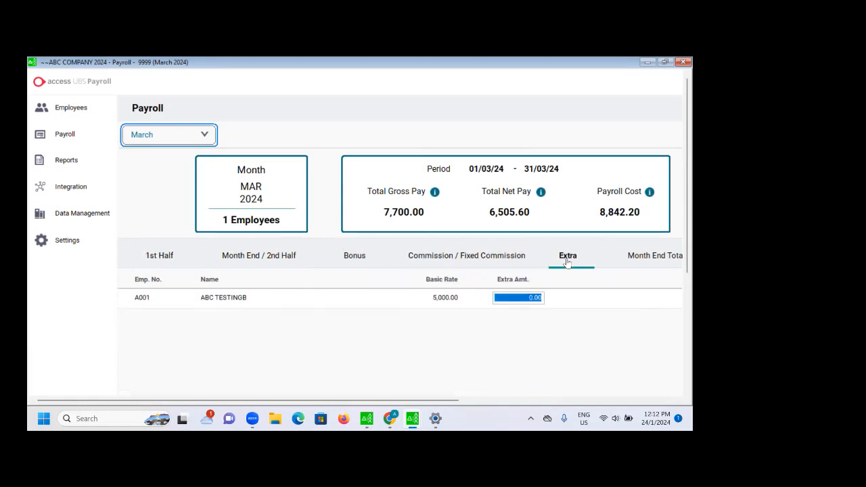
pyautogui.click(466, 262)
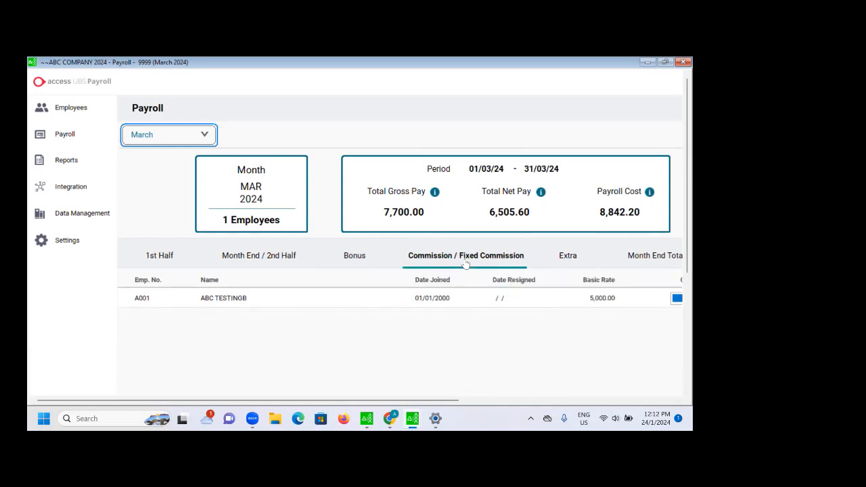
pyautogui.click(352, 261)
pyautogui.click(279, 256)
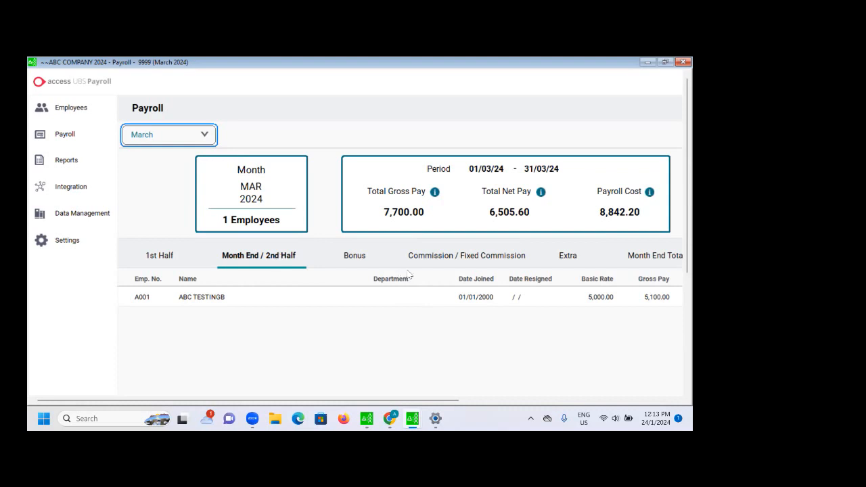
pyautogui.click(568, 257)
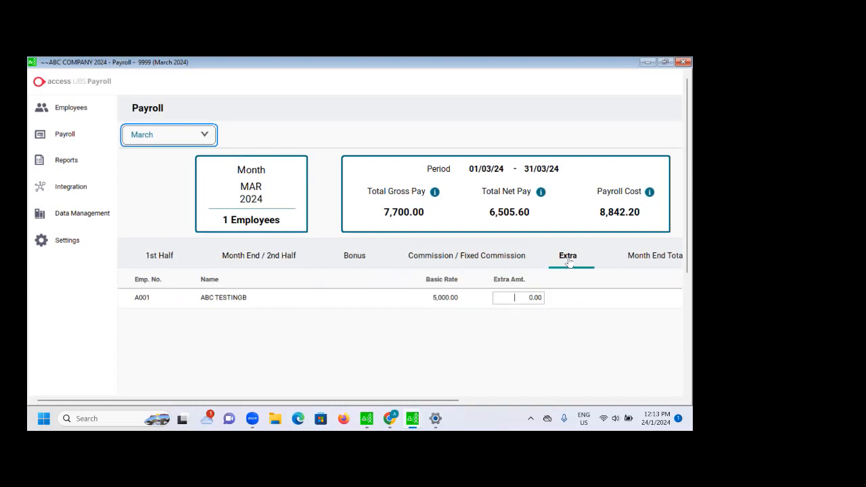
pyautogui.click(478, 263)
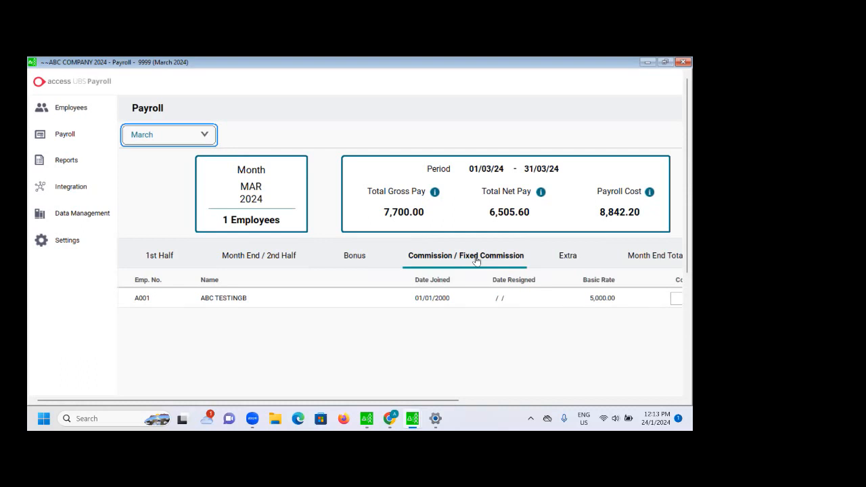
pyautogui.click(572, 255)
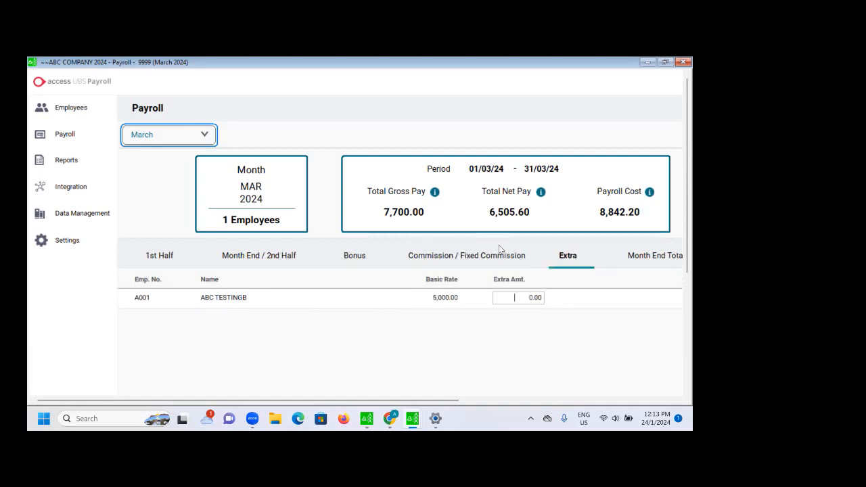
pyautogui.click(285, 255)
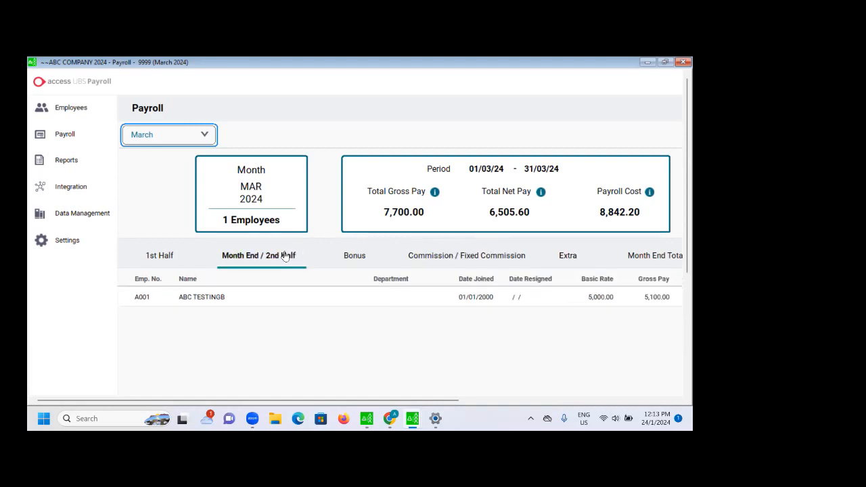
pyautogui.click(472, 400)
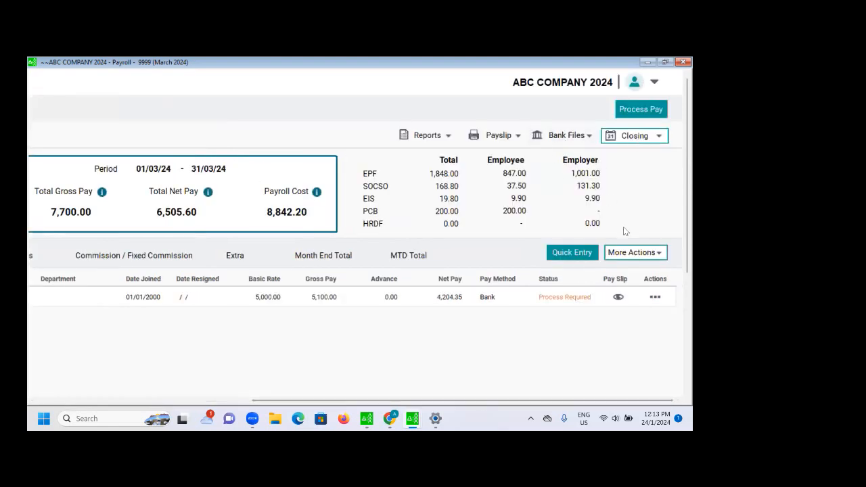
# Enter 2.00 hours of 2.0-times overtime in A001's March Edit Normal Pay and close it.
pyautogui.click(613, 253)
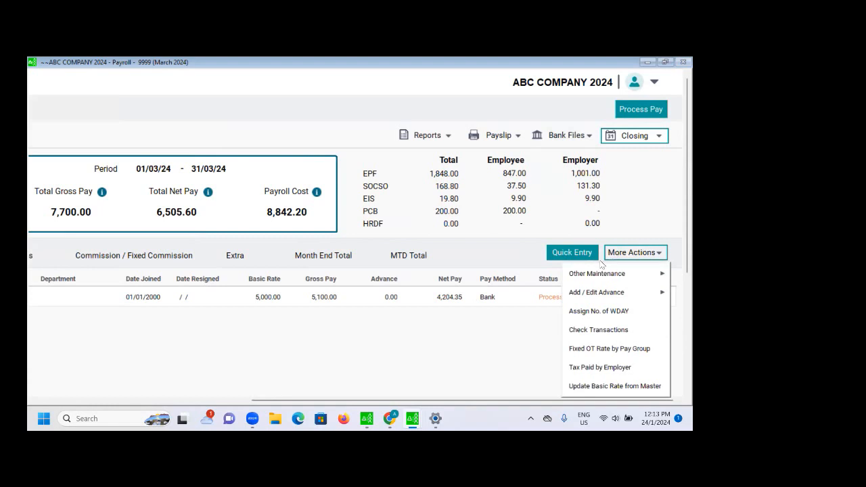
pyautogui.click(654, 297)
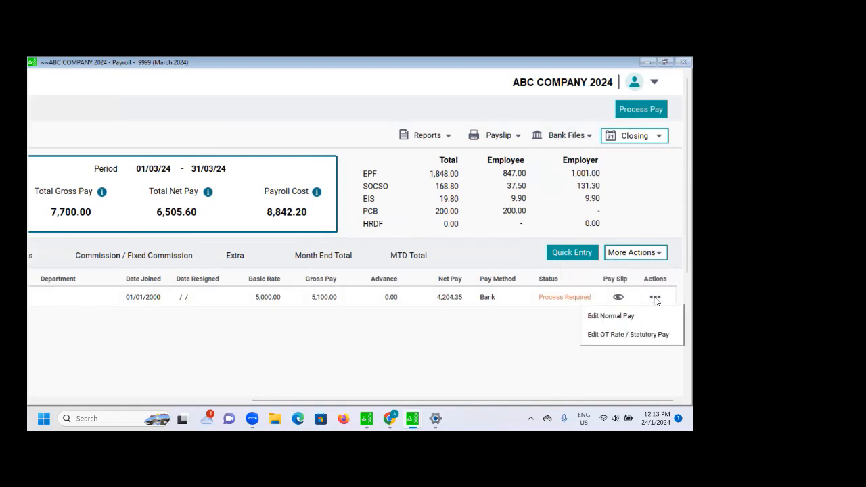
pyautogui.click(612, 315)
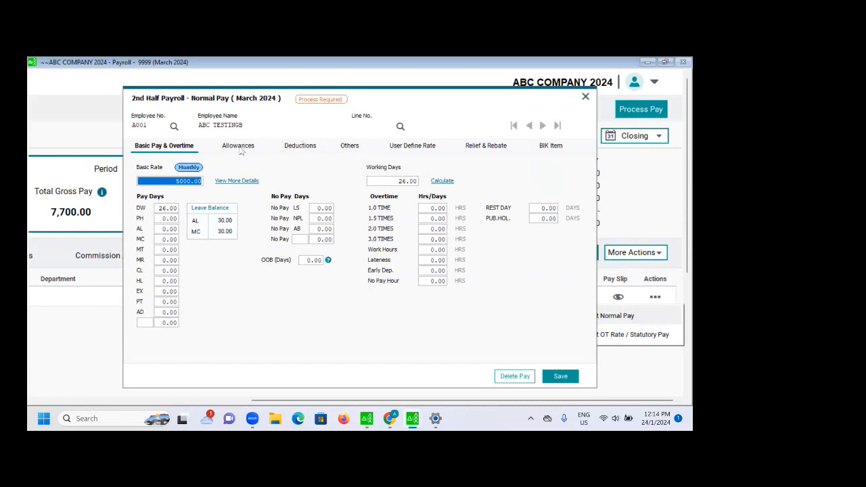
pyautogui.click(423, 208)
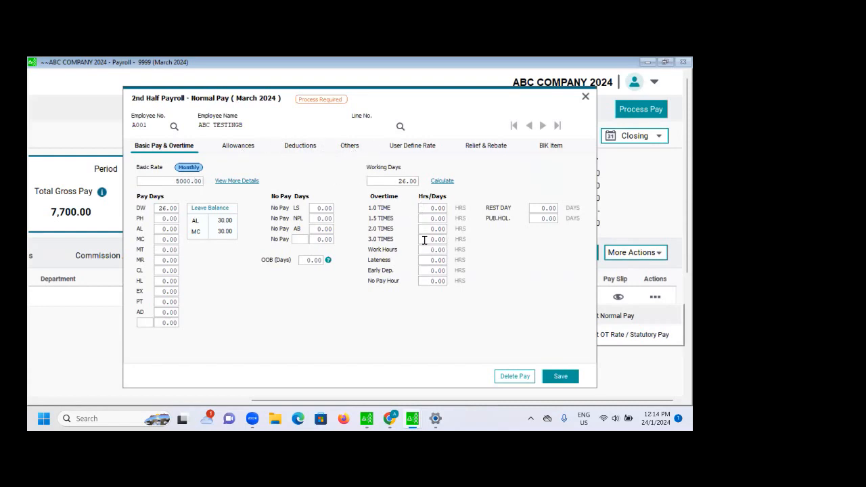
pyautogui.click(425, 229)
pyautogui.write('200')
pyautogui.press('Tab')
pyautogui.click(585, 98)
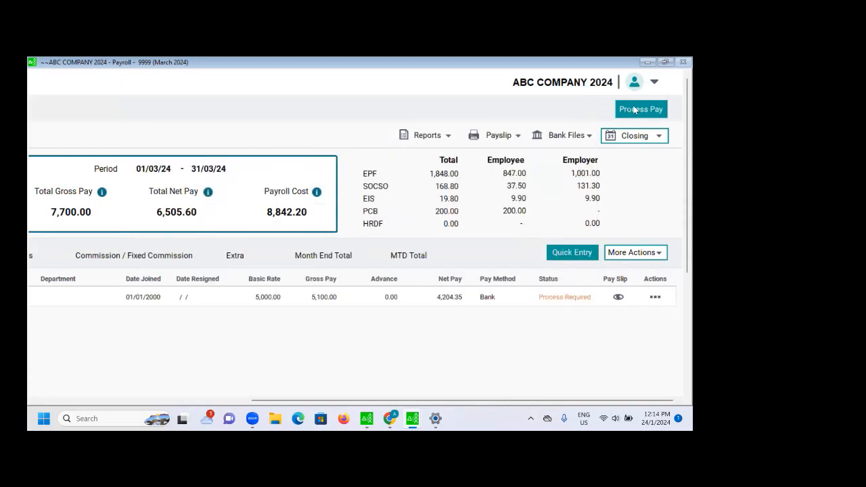
# Reprocess month-end pay so A001 is Ready at net 4,419.66, then open Print Payslip.
pyautogui.click(636, 109)
pyautogui.click(458, 331)
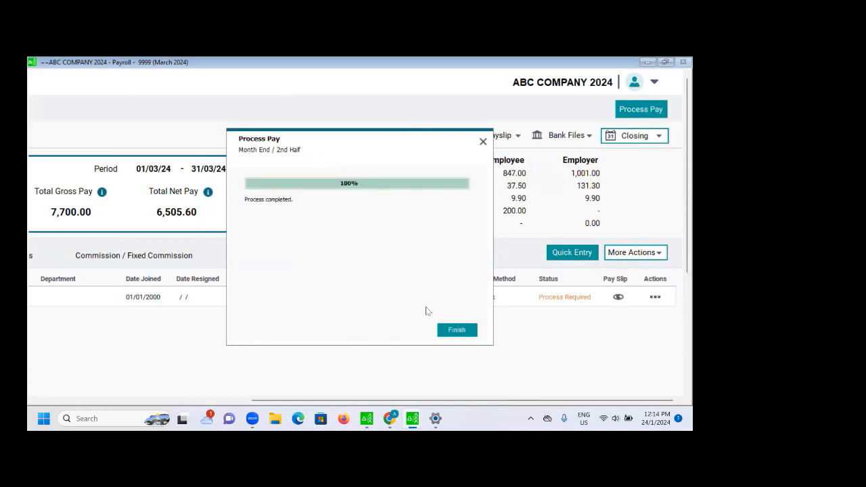
pyautogui.click(457, 331)
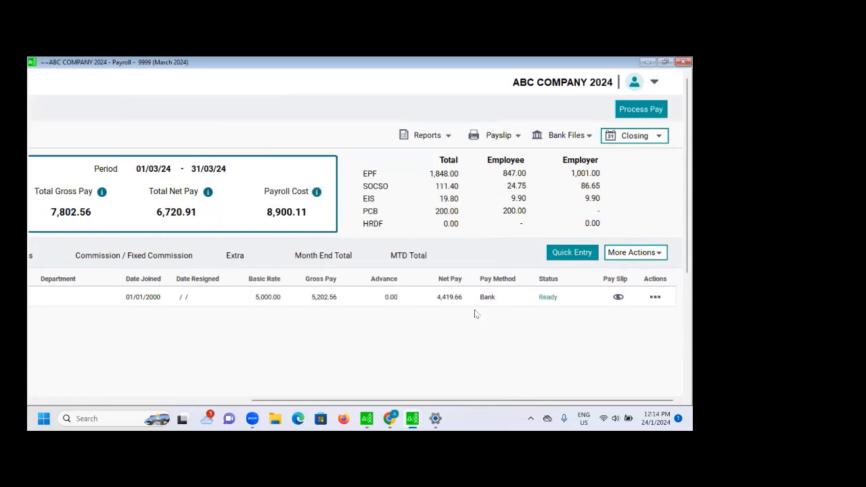
pyautogui.click(618, 296)
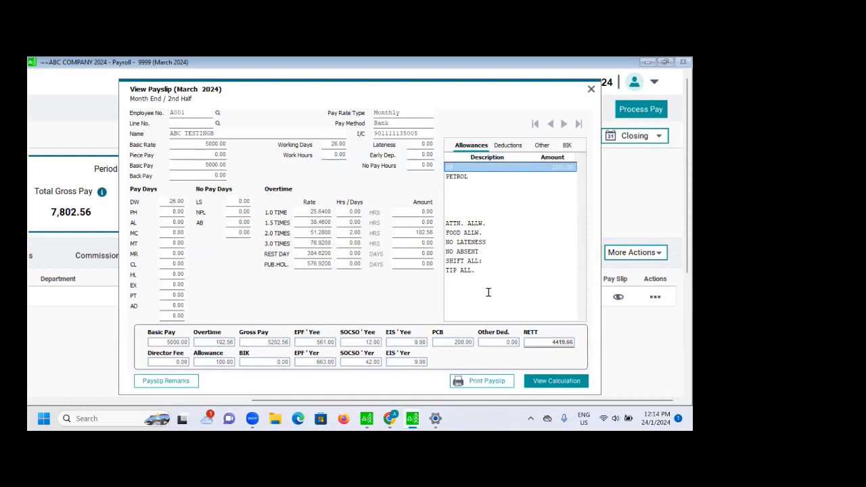
pyautogui.click(496, 381)
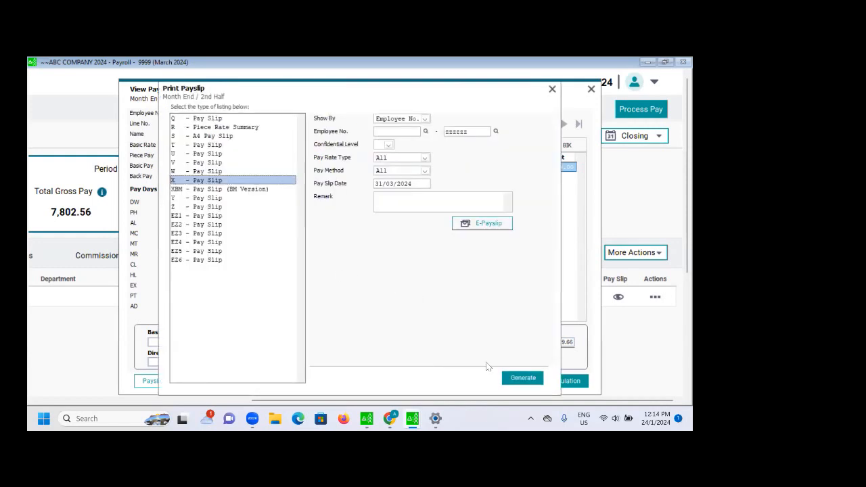
# Generate and preview A001's pay slip (nett 4419.66), then close the preview and payslip dialogs.
pyautogui.click(519, 379)
pyautogui.click(359, 198)
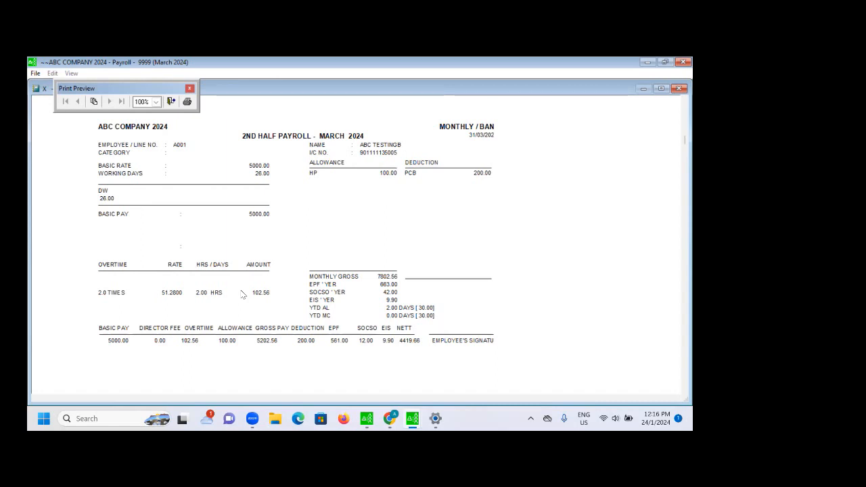
pyautogui.click(171, 101)
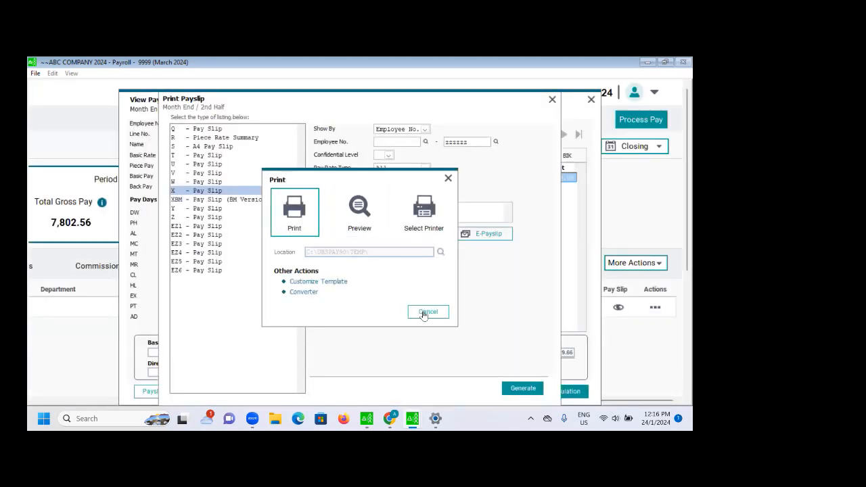
pyautogui.click(427, 312)
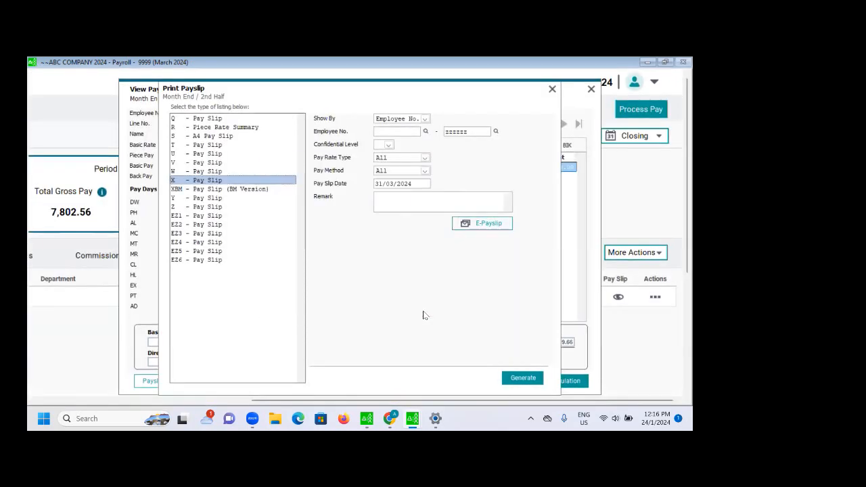
pyautogui.click(552, 90)
pyautogui.click(591, 89)
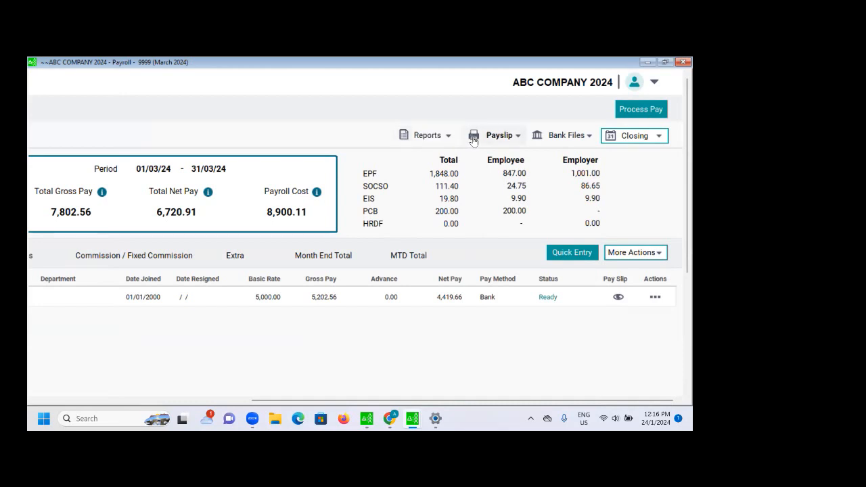
pyautogui.moveTo(307, 401); pyautogui.dragTo(88, 390)
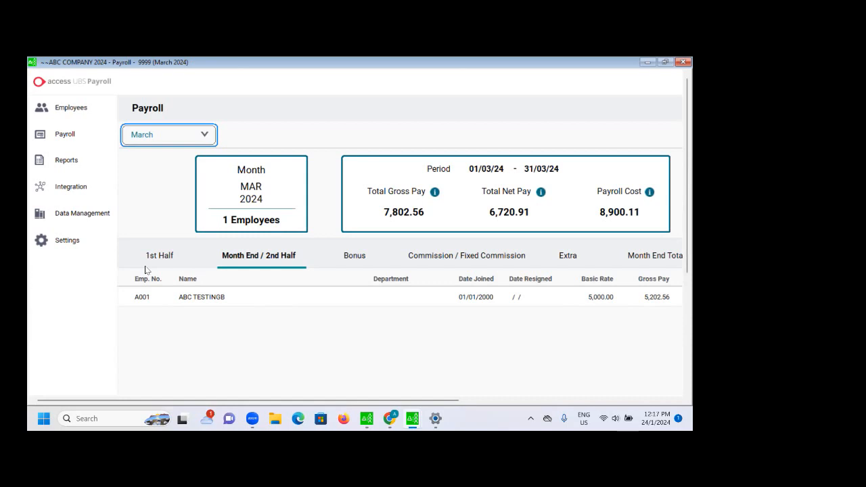
pyautogui.doubleClick(146, 296)
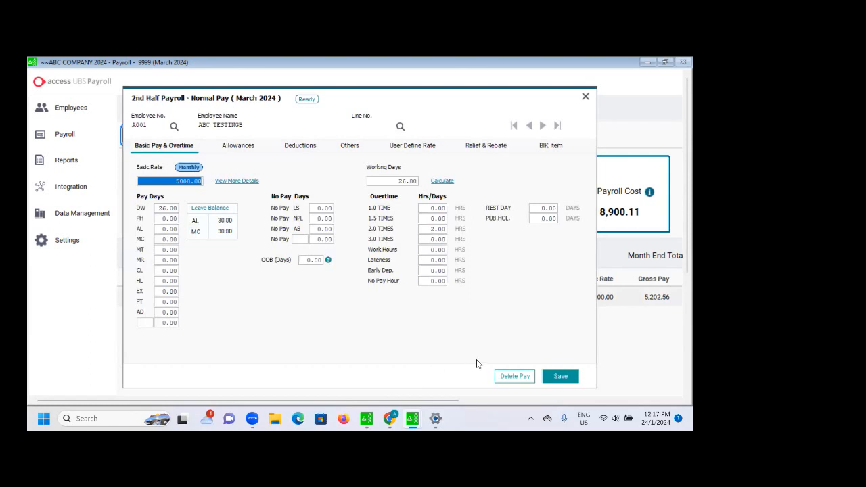
# Reopen A001's Edit Normal Pay entry from the Actions column.
pyautogui.click(585, 96)
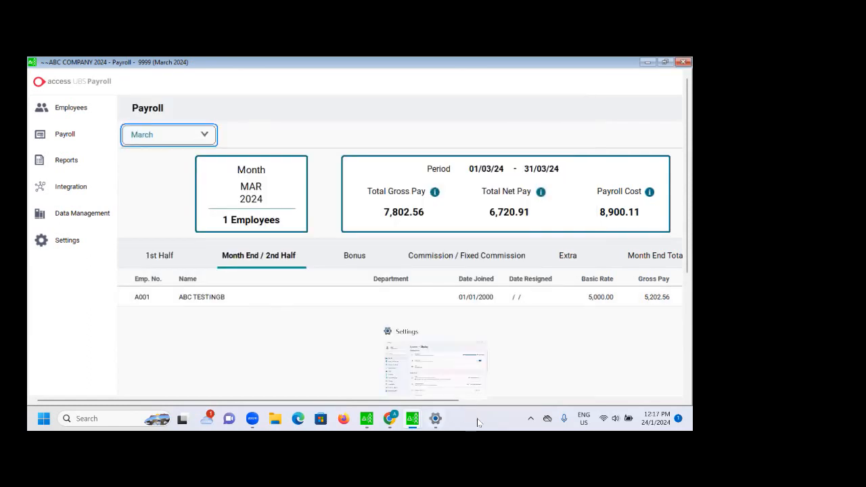
pyautogui.click(512, 402)
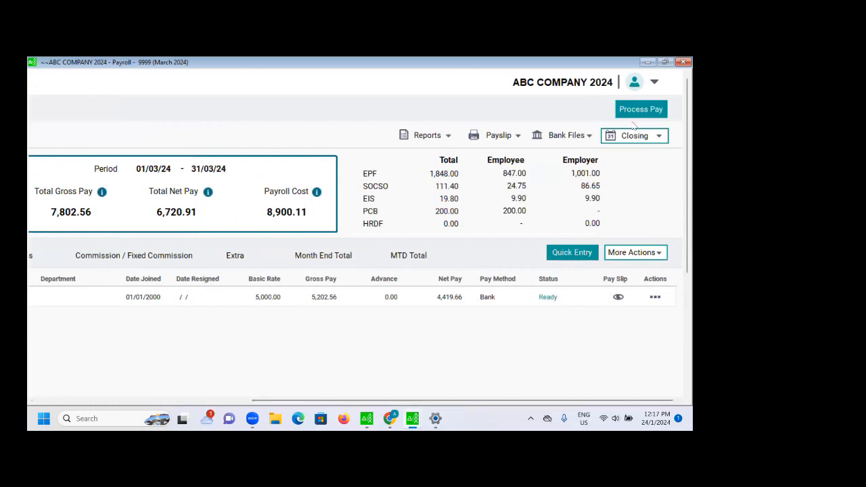
pyautogui.click(655, 299)
pyautogui.click(593, 315)
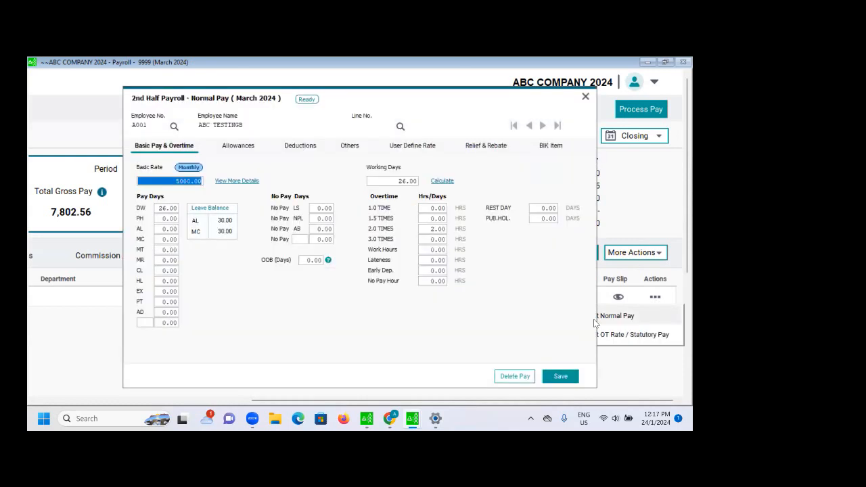
# Clear DW pay days and the basic rate to 0.00, save, and start 2nd Half pay processing.
pyautogui.moveTo(164, 209); pyautogui.dragTo(155, 208)
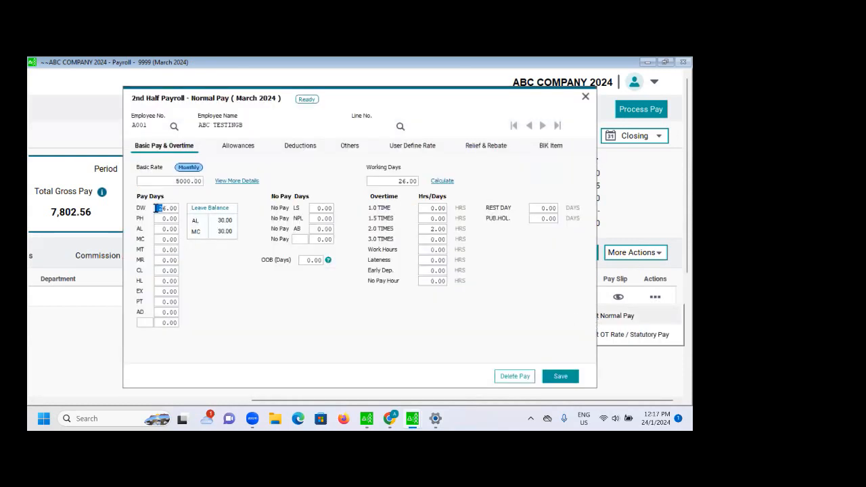
pyautogui.press('Delete')
pyautogui.press('Tab')
pyautogui.moveTo(159, 208); pyautogui.dragTo(213, 179)
pyautogui.press('Delete')
pyautogui.press('Delete')
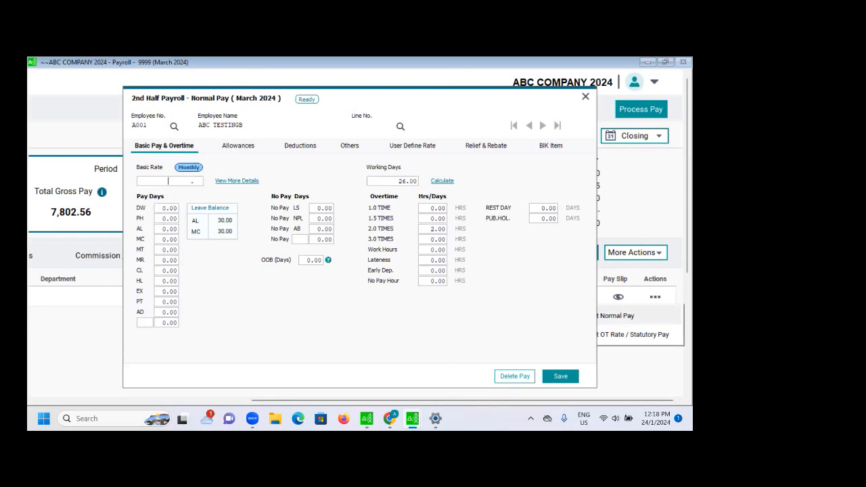
pyautogui.click(561, 378)
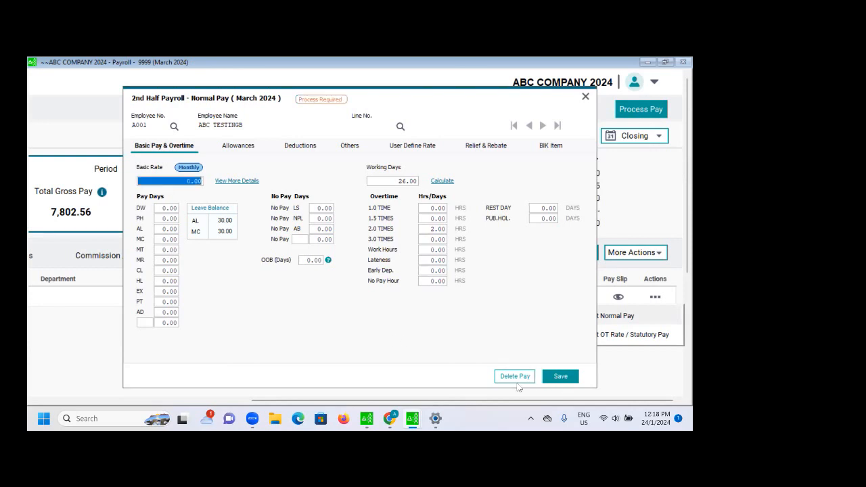
pyautogui.click(585, 96)
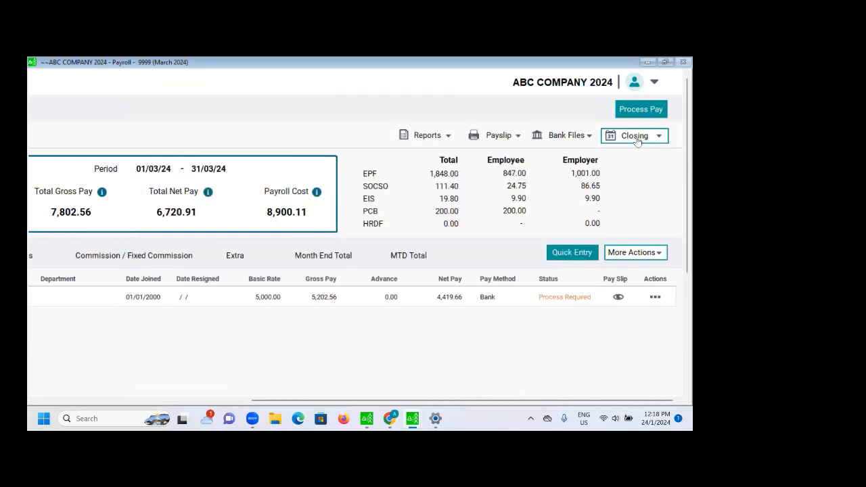
pyautogui.click(639, 109)
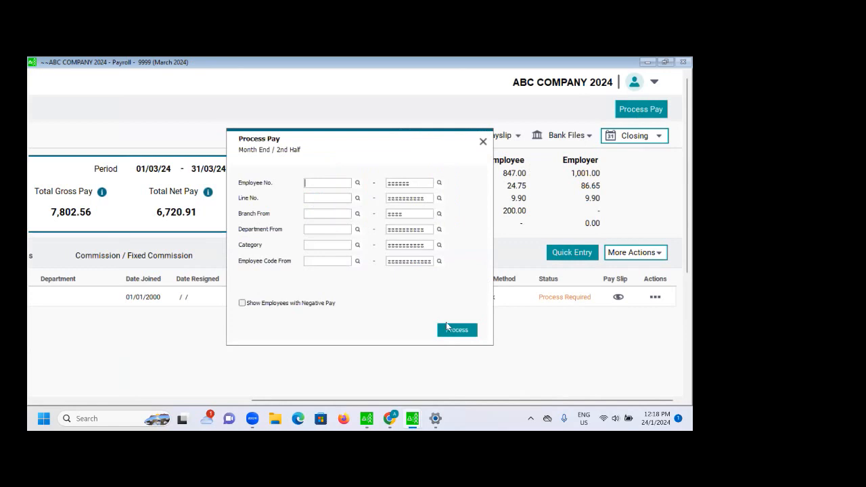
pyautogui.click(448, 327)
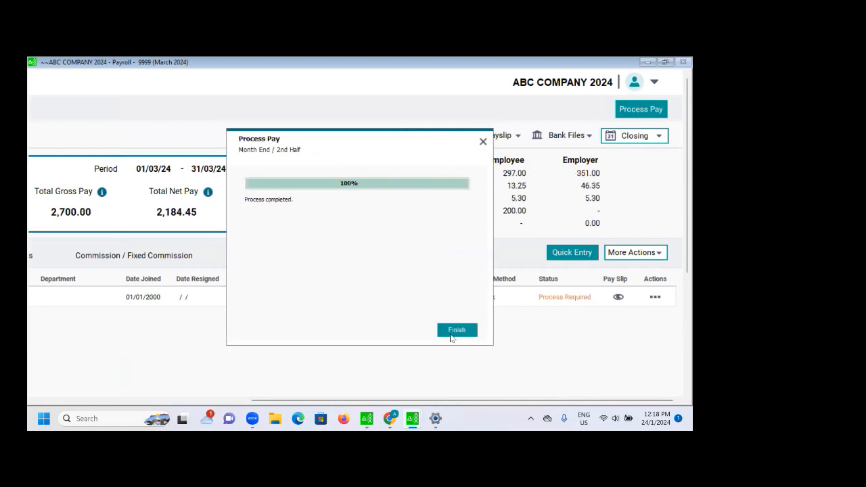
# Finish reprocessing and check A001's payslip: Ready, gross 100.00, net pay -116.80.
pyautogui.click(452, 331)
pyautogui.click(617, 298)
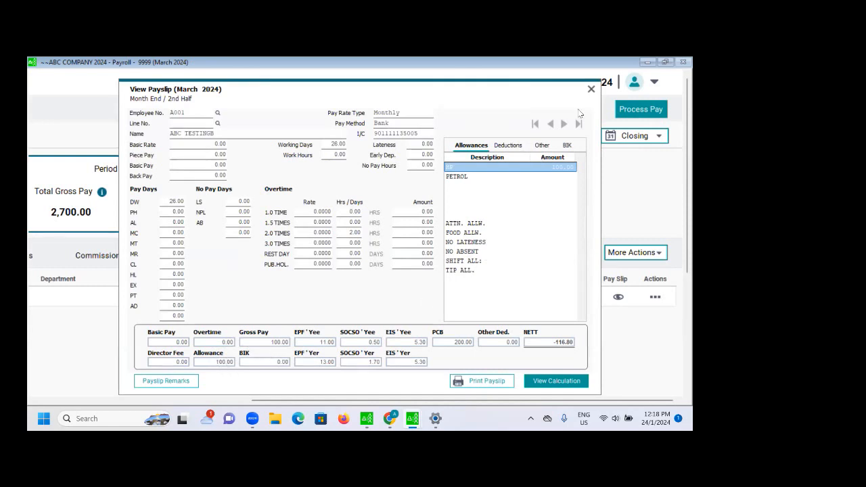
pyautogui.click(591, 90)
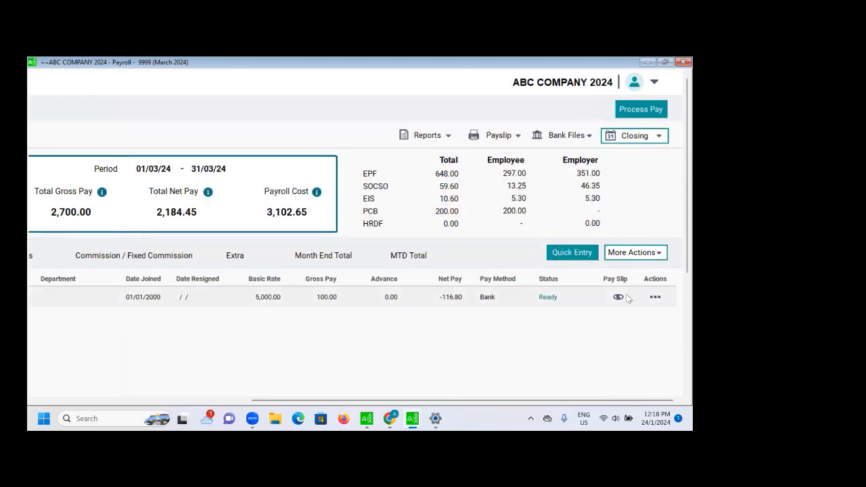
pyautogui.click(656, 297)
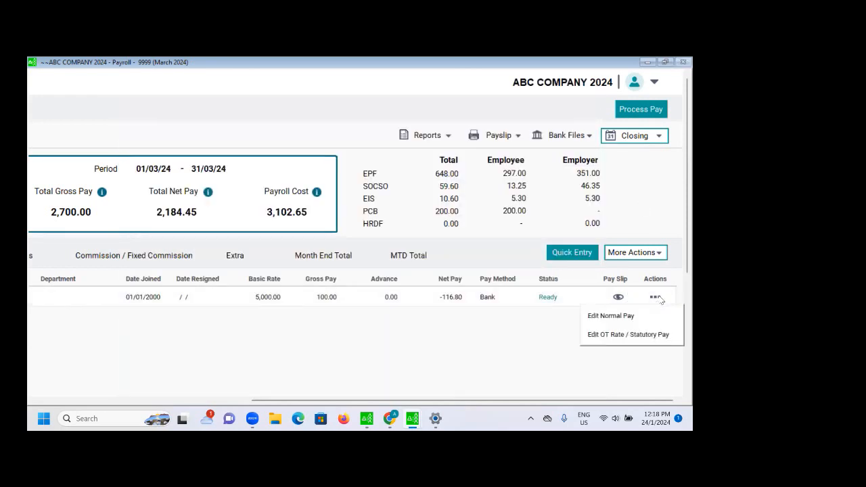
# Enter 2 hours of 1.5-times overtime in A001's March normal pay and save it.
pyautogui.click(619, 316)
pyautogui.click(423, 228)
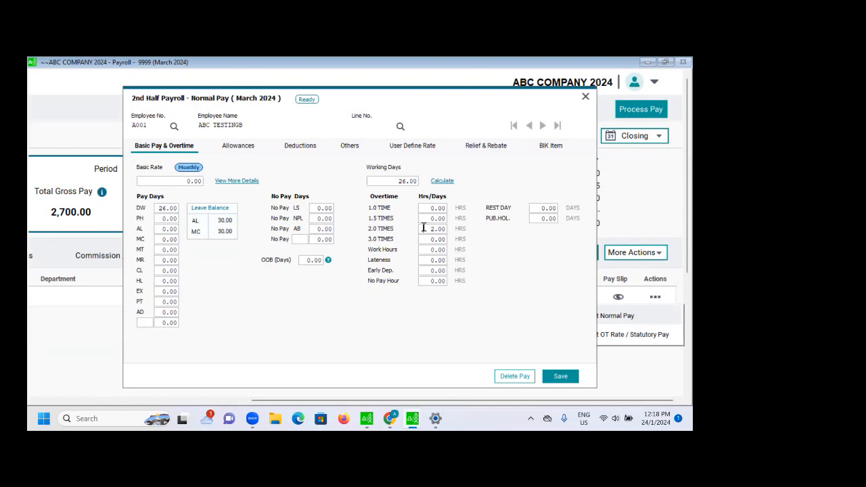
pyautogui.click(551, 377)
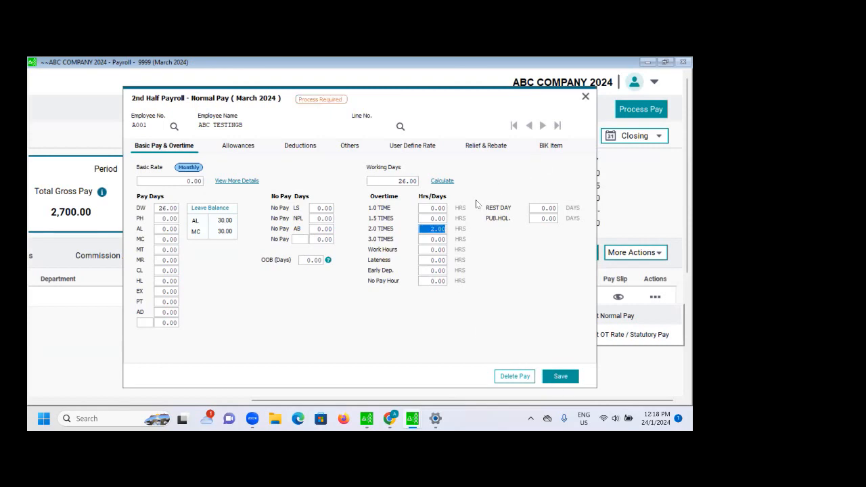
pyautogui.click(423, 217)
pyautogui.write('2')
pyautogui.click(557, 378)
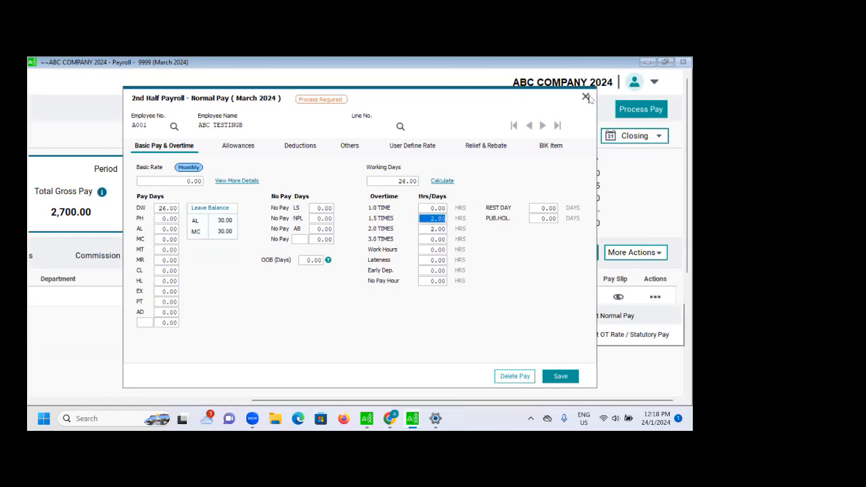
pyautogui.click(586, 97)
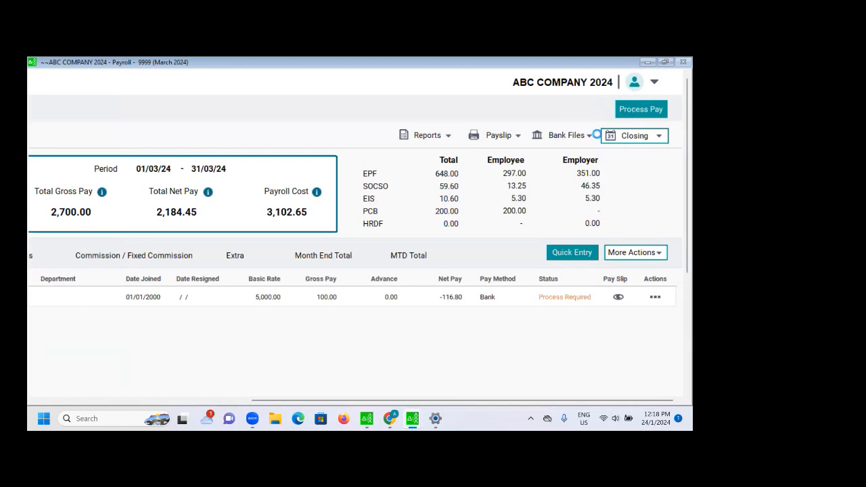
# Process the pay run, review A001's payslip (net -116.80), and reopen its normal pay.
pyautogui.click(459, 330)
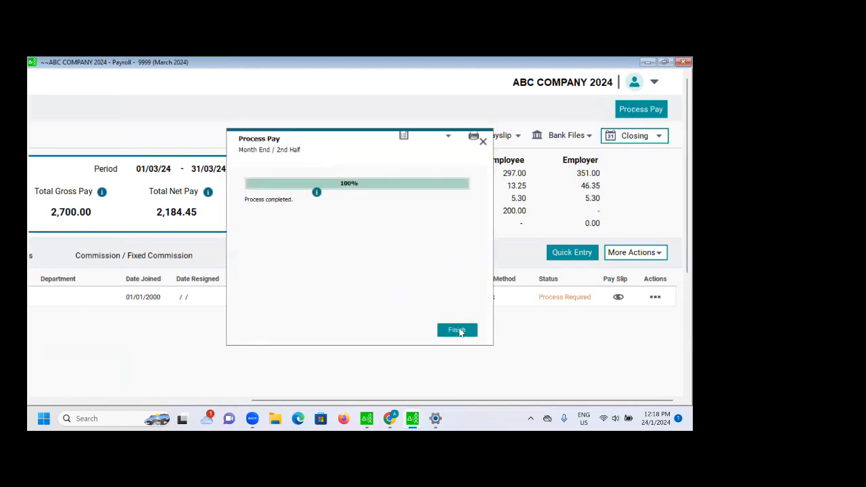
pyautogui.click(458, 330)
pyautogui.click(617, 296)
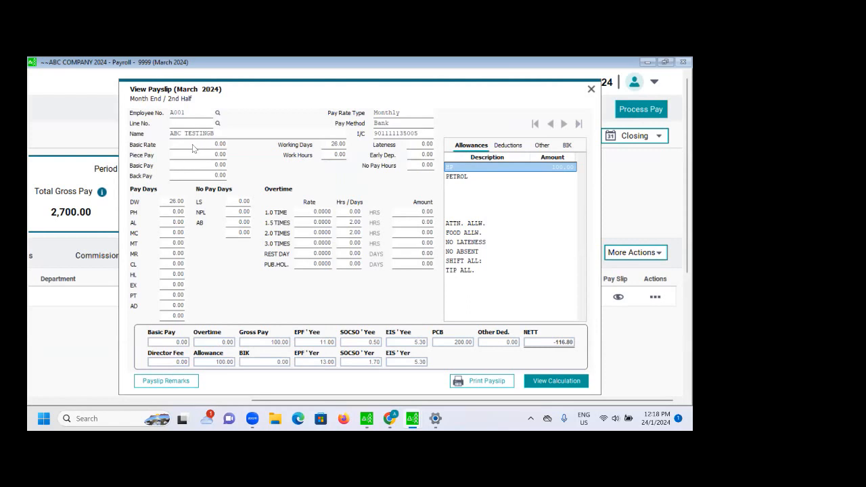
pyautogui.click(591, 88)
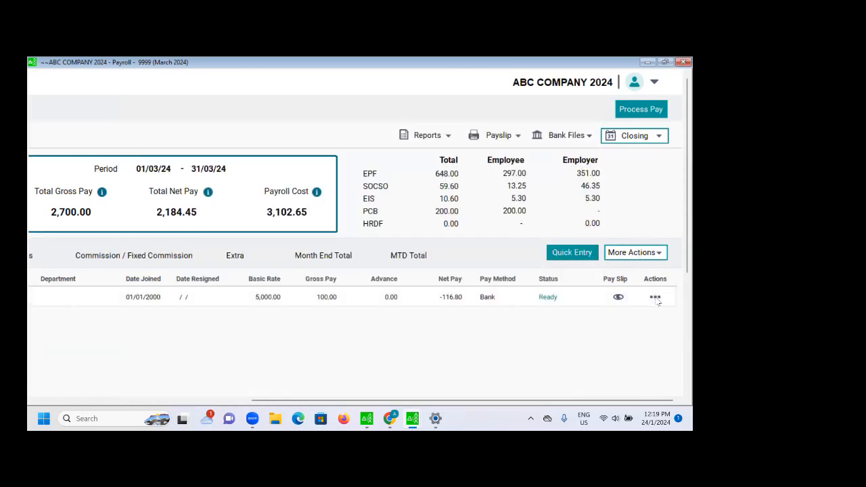
pyautogui.click(655, 297)
pyautogui.click(613, 315)
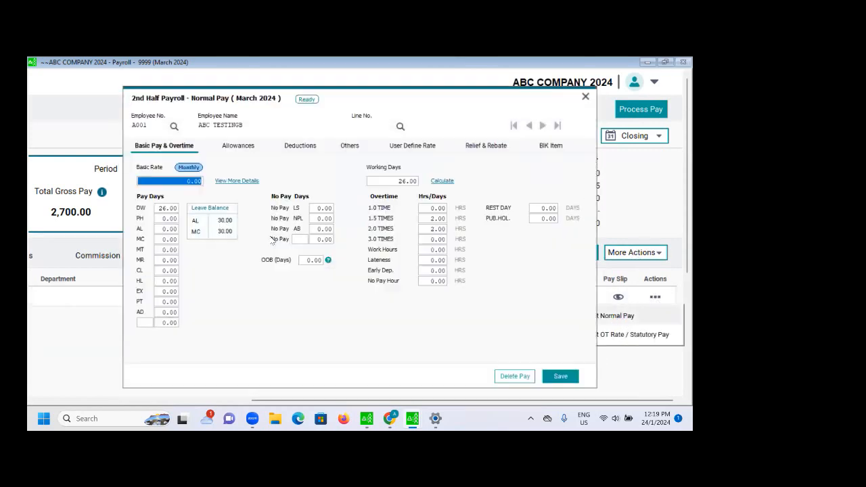
# Set A001's basic rate to 5000, clear DW and working days, and save the entry.
pyautogui.click(170, 180)
pyautogui.write('5000')
pyautogui.press('Tab')
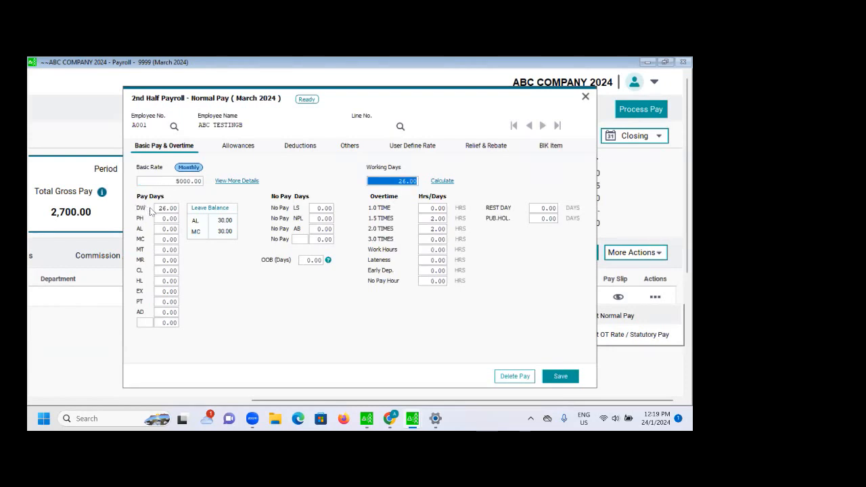
pyautogui.moveTo(158, 208); pyautogui.dragTo(168, 210)
pyautogui.press('BackSpace')
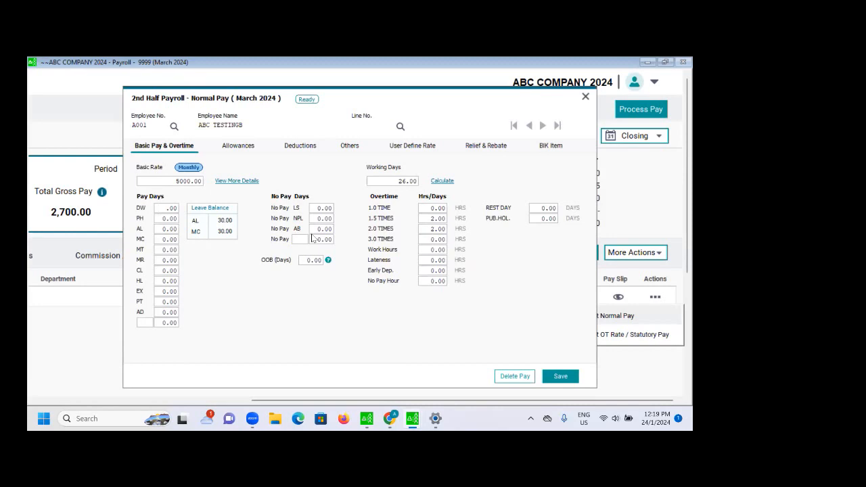
pyautogui.click(387, 178)
pyautogui.moveTo(387, 179); pyautogui.dragTo(416, 181)
pyautogui.press('BackSpace')
pyautogui.click(559, 376)
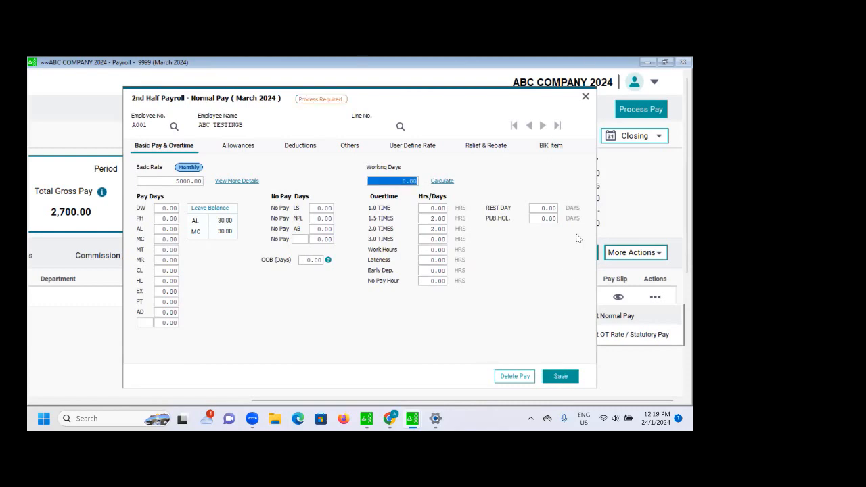
pyautogui.click(585, 97)
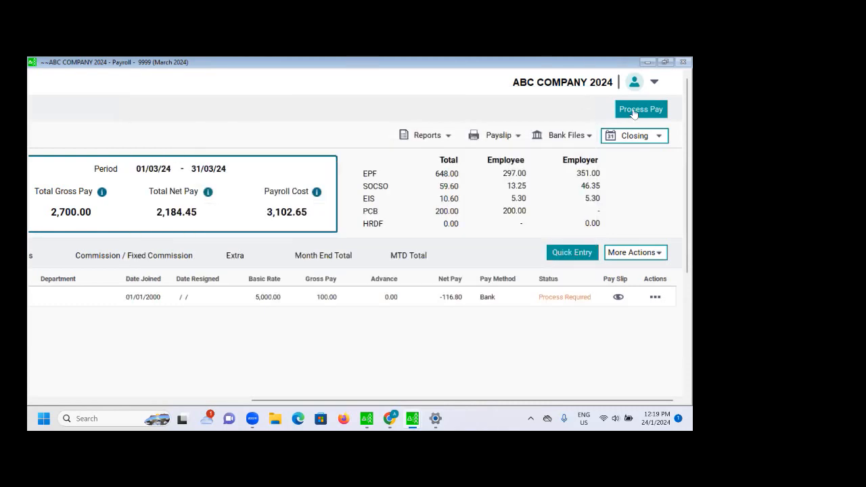
# Process the month-end pay and confirm A001's payslip shows gross 279.48 and net 61.68.
pyautogui.click(635, 109)
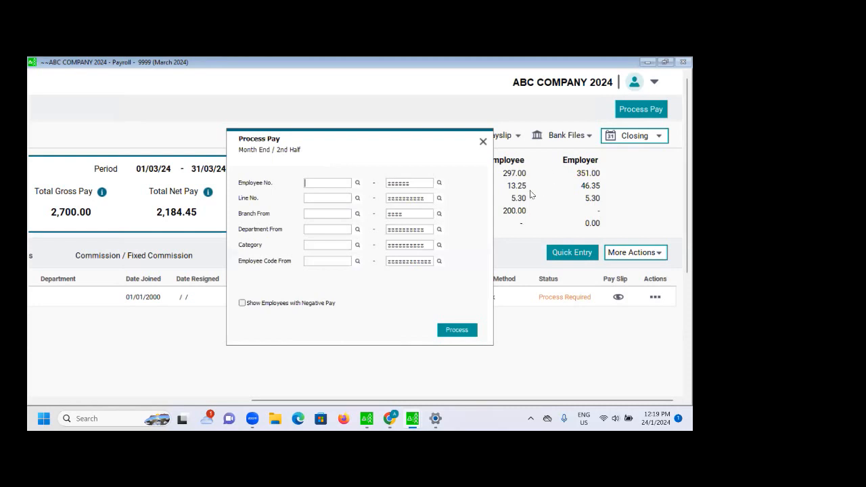
pyautogui.click(460, 332)
pyautogui.click(456, 331)
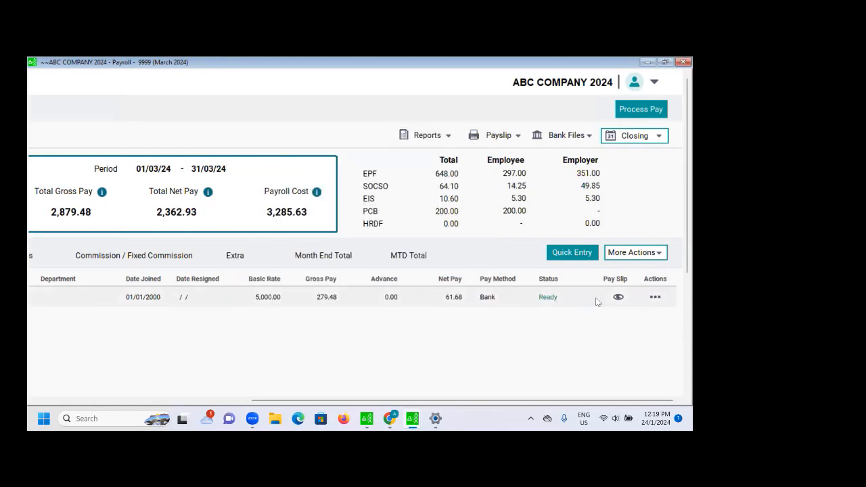
pyautogui.click(618, 296)
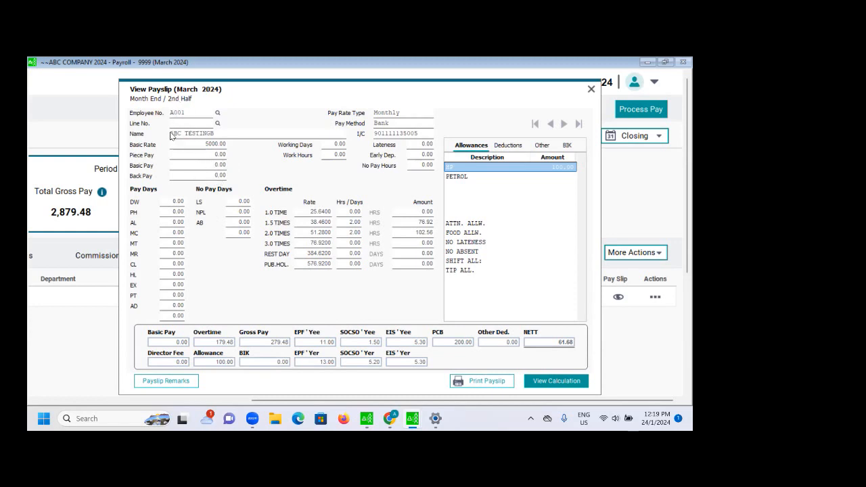
pyautogui.click(590, 90)
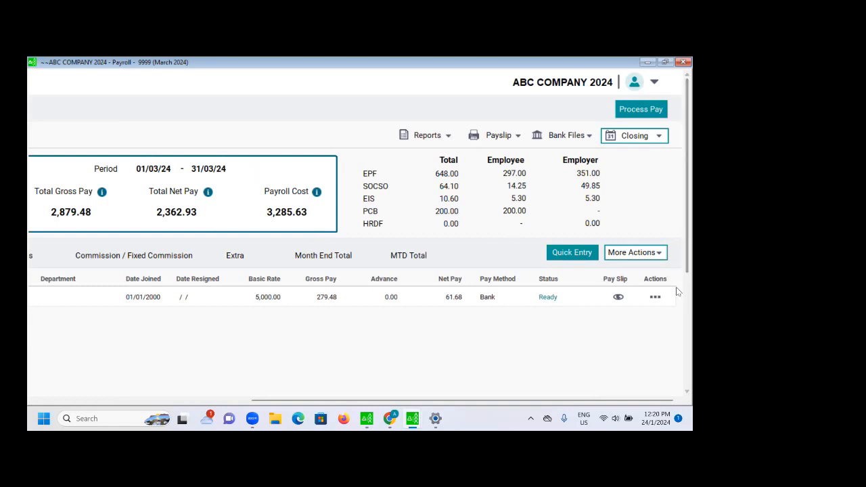
pyautogui.scroll(-3, 677, 291)
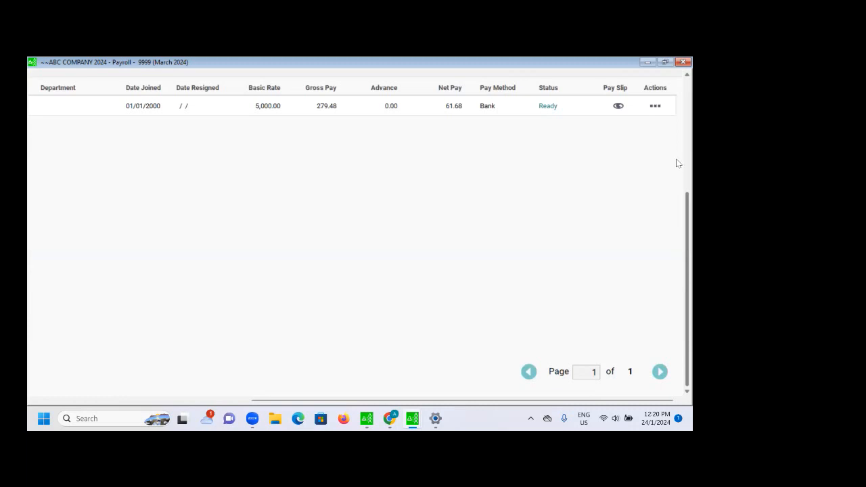
pyautogui.scroll(3, 669, 176)
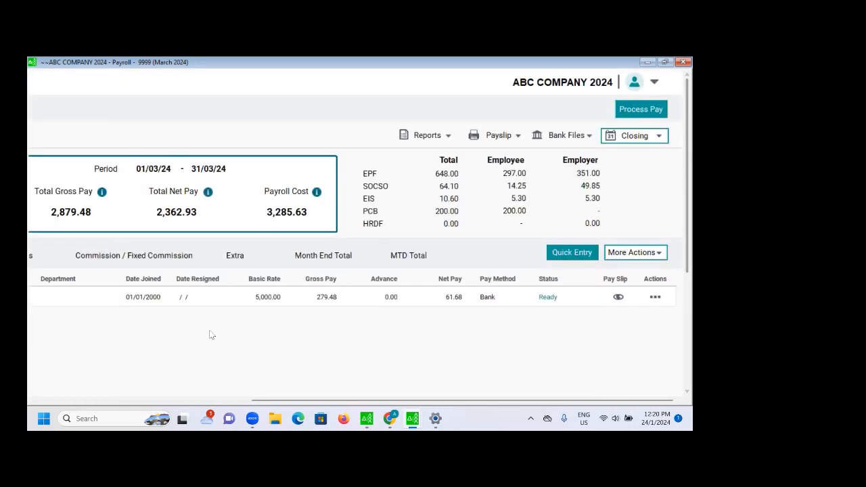
pyautogui.click(179, 399)
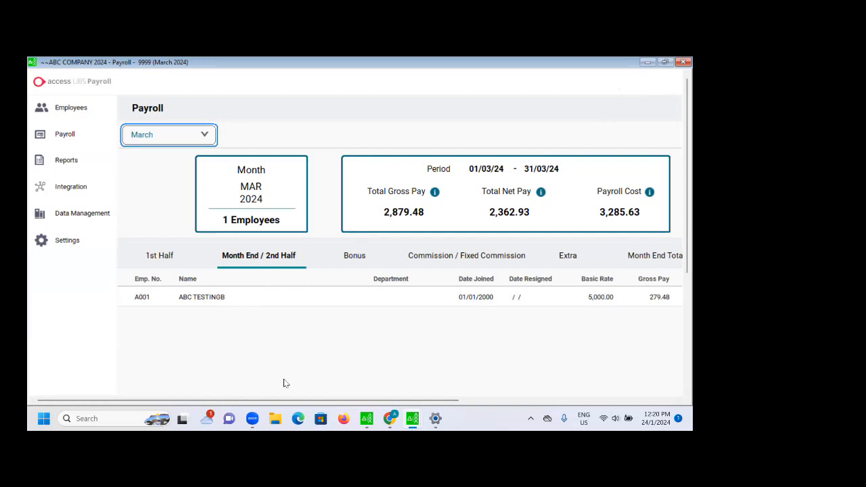
pyautogui.hscroll(3, 292, 397)
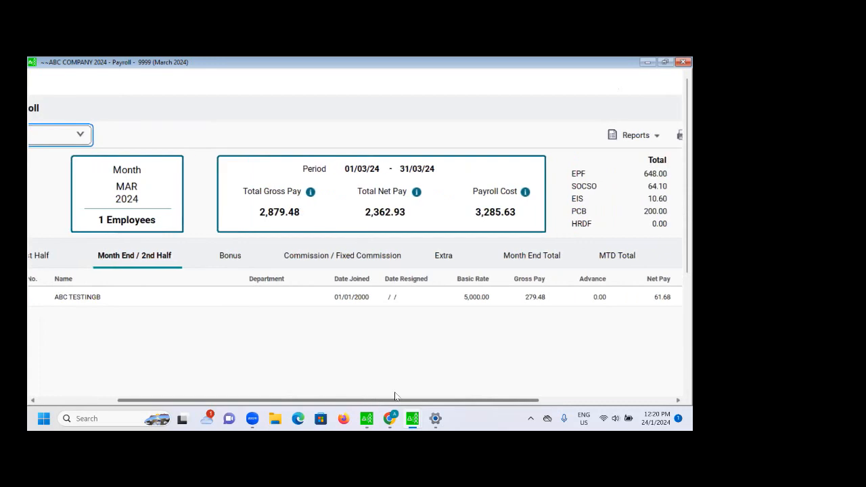
pyautogui.hscroll(-3, 284, 397)
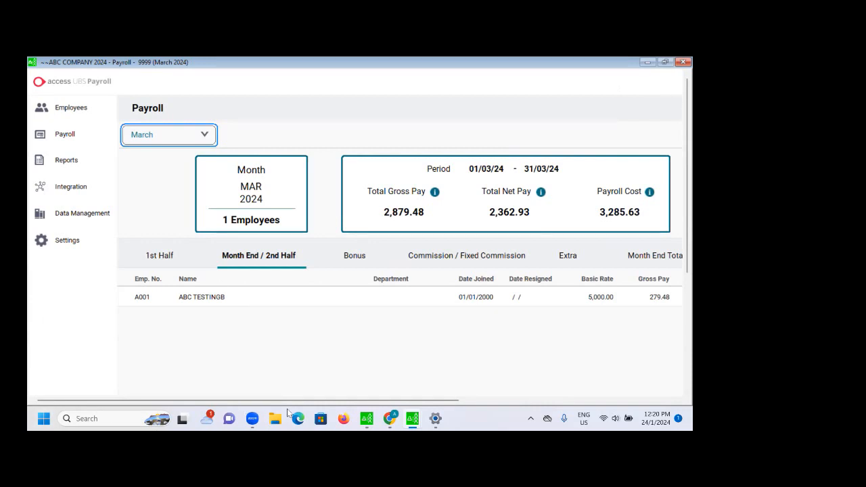
pyautogui.moveTo(399, 401); pyautogui.dragTo(545, 402)
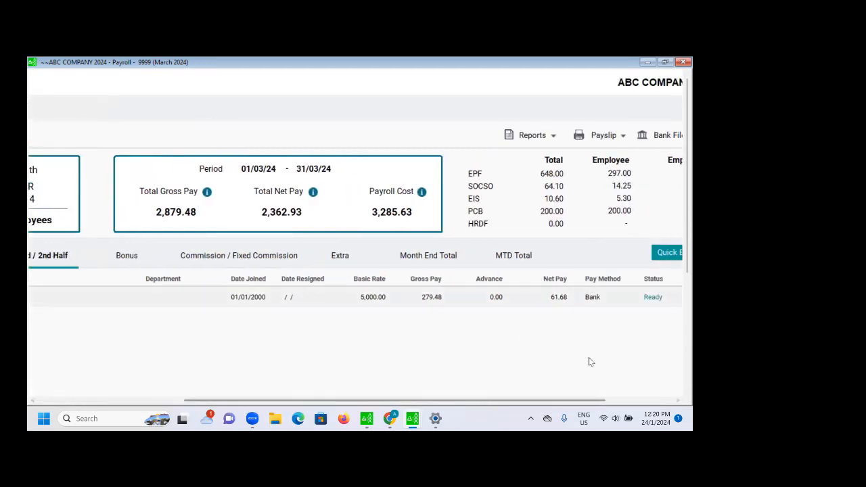
pyautogui.moveTo(598, 400); pyautogui.dragTo(676, 394)
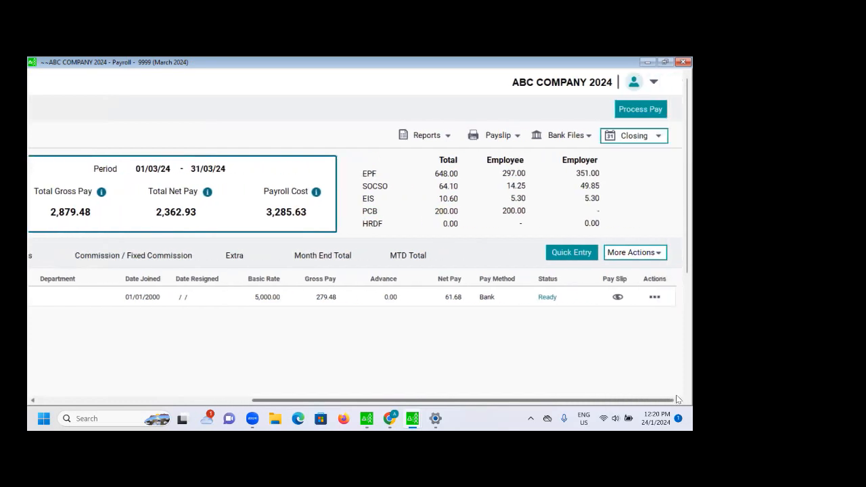
pyautogui.click(578, 255)
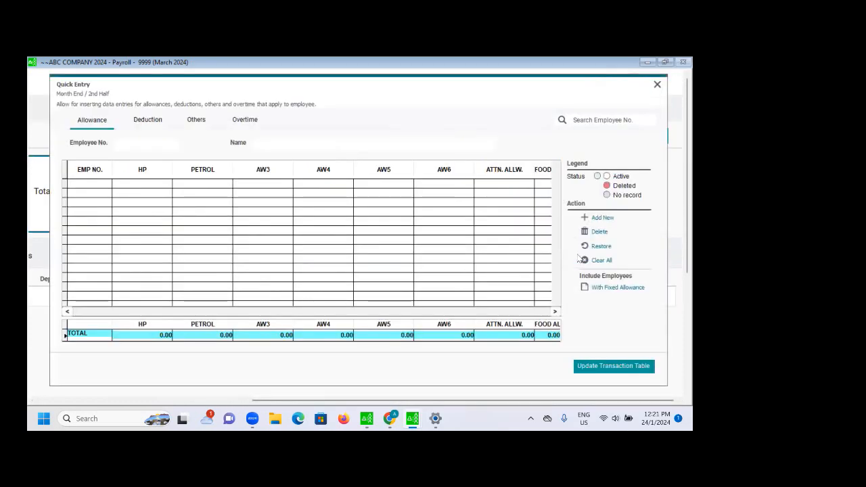
pyautogui.click(656, 86)
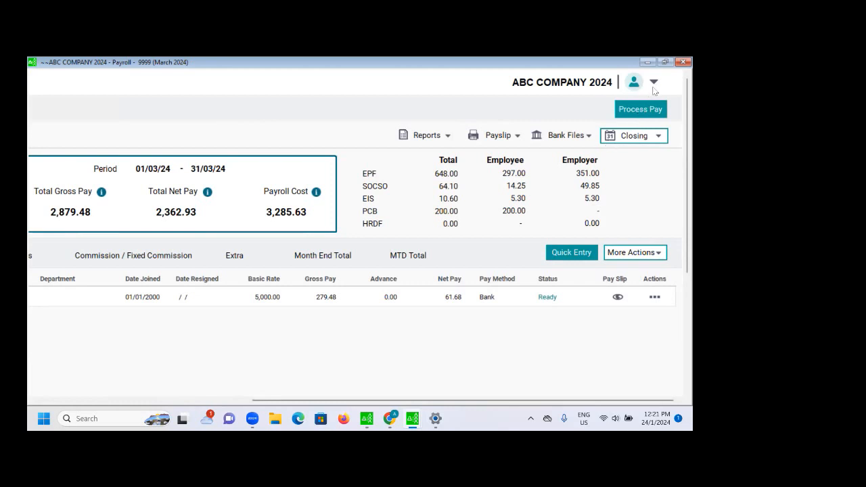
pyautogui.click(651, 83)
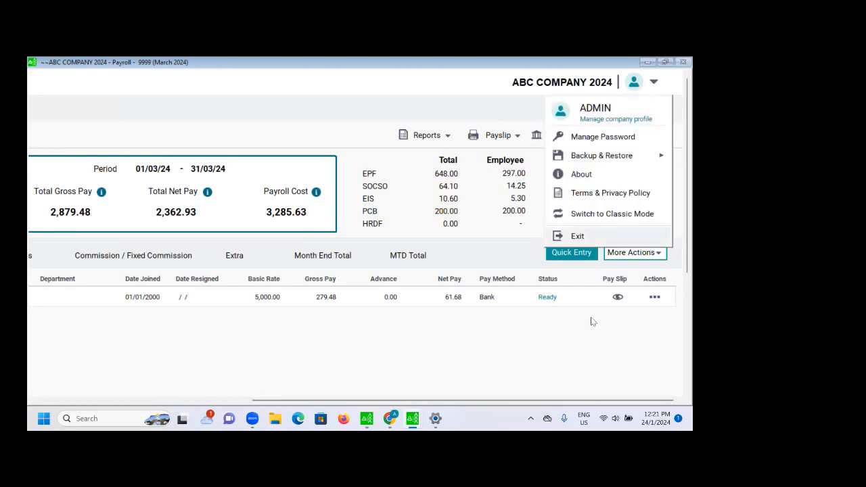
pyautogui.click(589, 336)
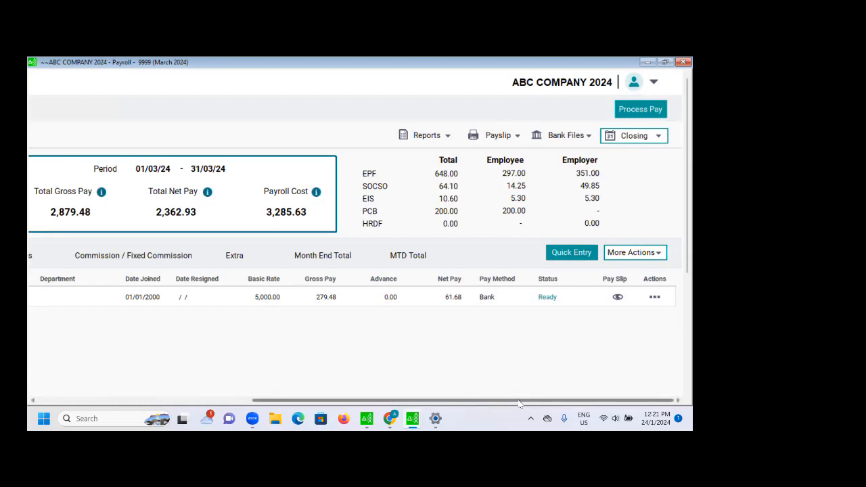
pyautogui.moveTo(519, 404); pyautogui.dragTo(305, 403)
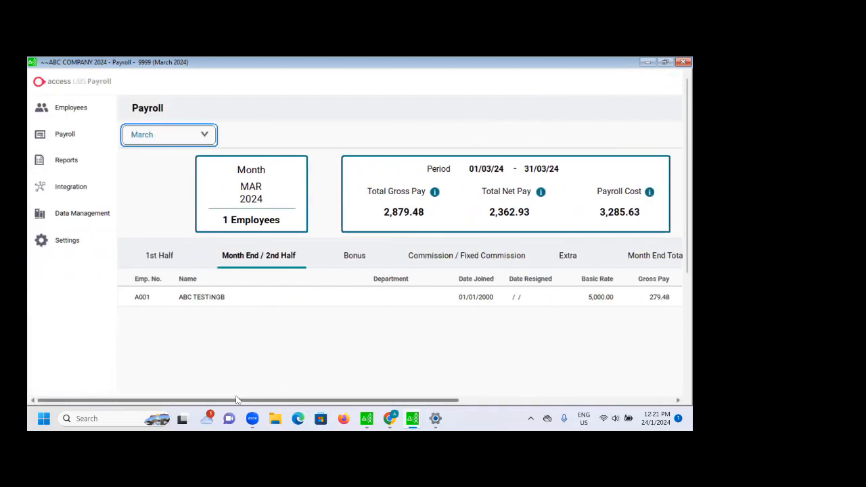
pyautogui.click(79, 213)
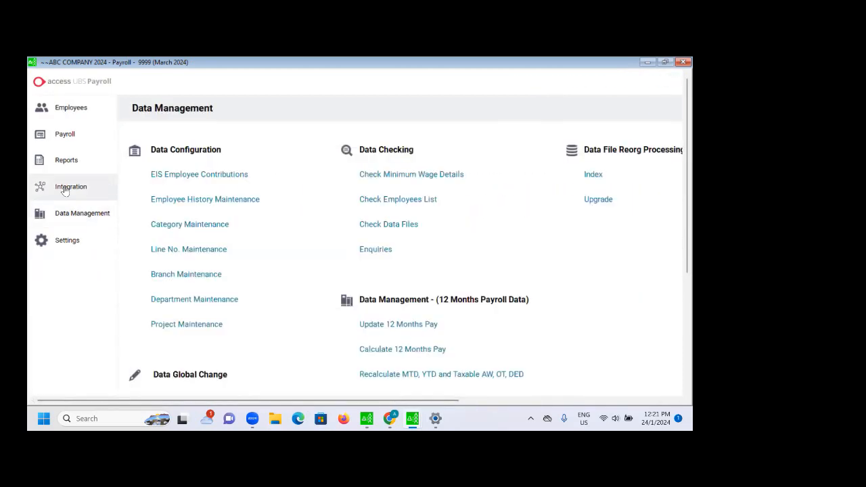
pyautogui.click(70, 188)
pyautogui.click(65, 166)
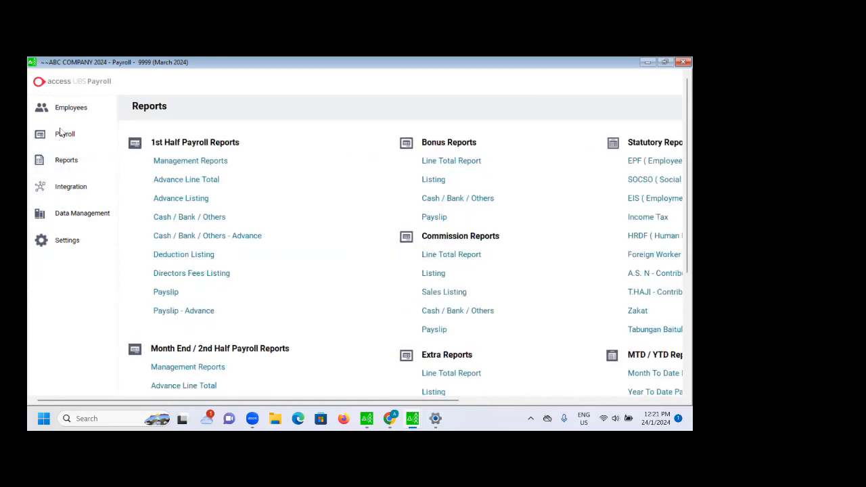
pyautogui.click(65, 113)
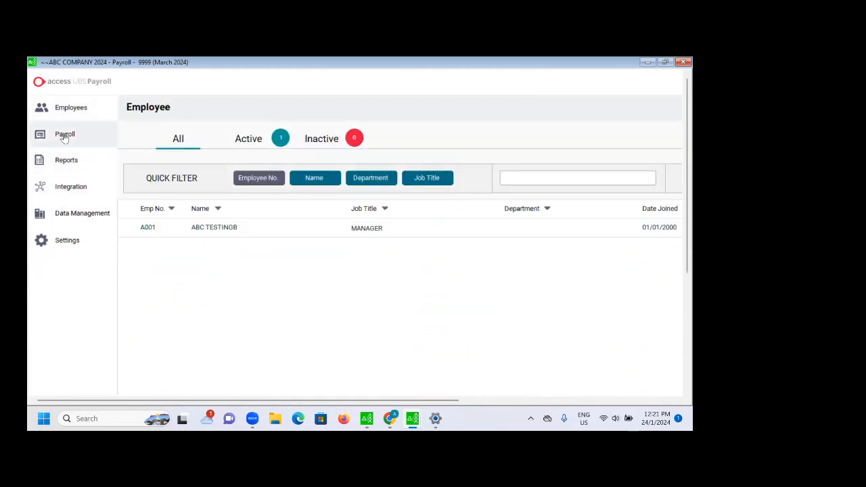
pyautogui.click(65, 136)
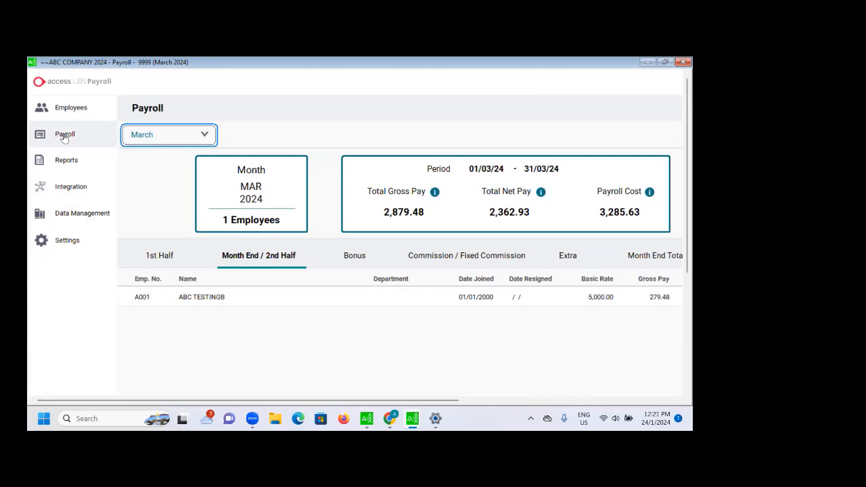